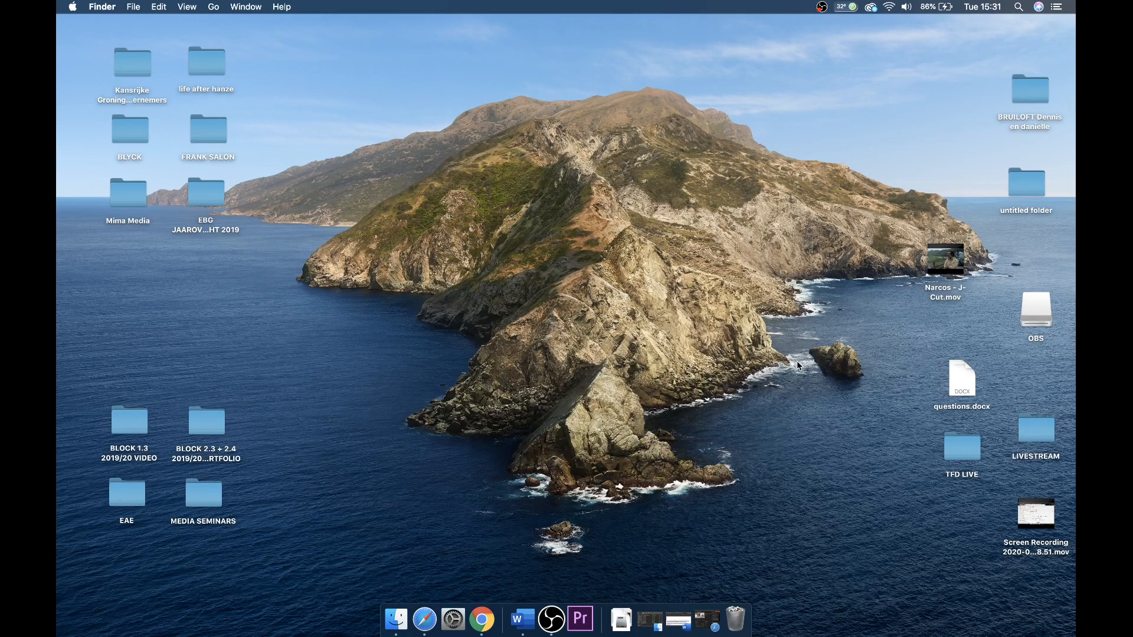
Preview Narcos - J-Cut.mov from the desktop, pause it, scrub back to 00:35 and close the preview.
click(939, 266)
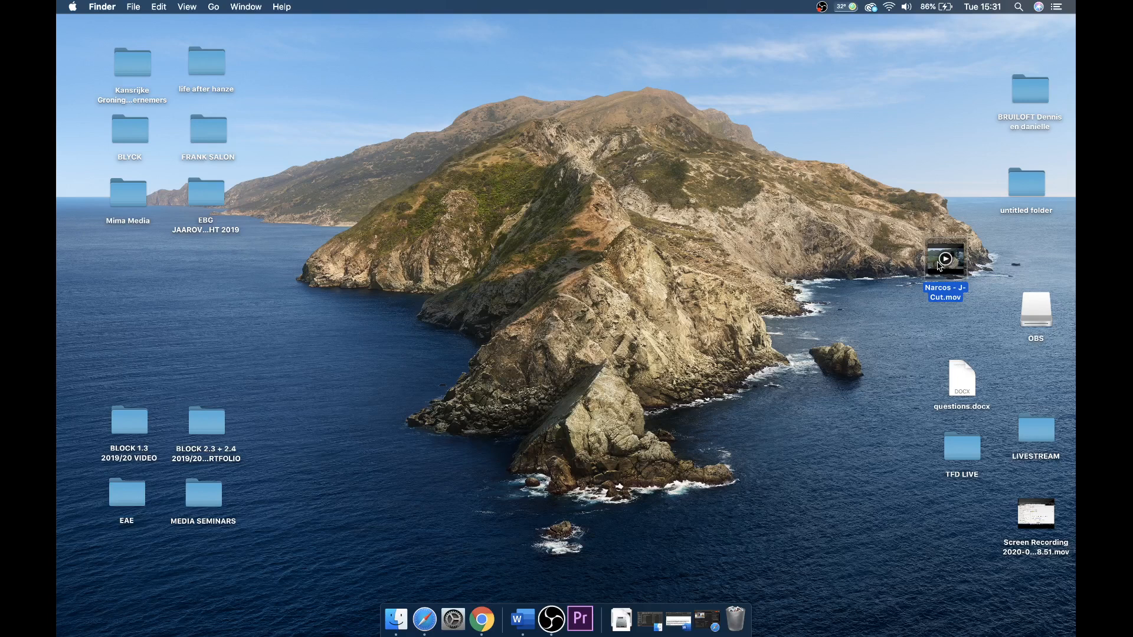
key(space)
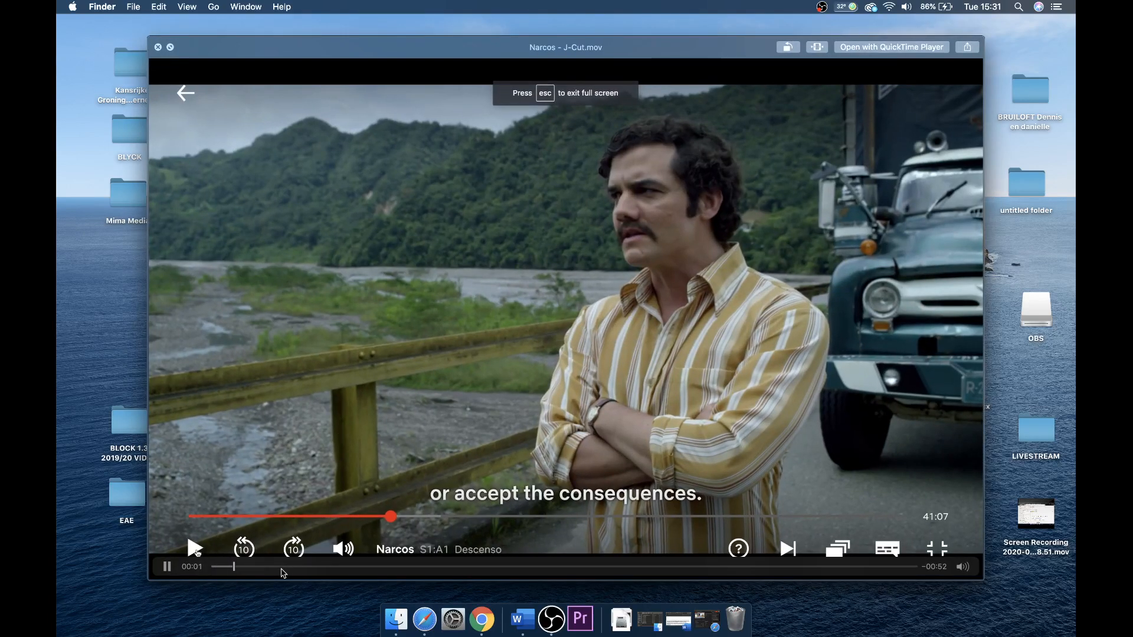
click(282, 567)
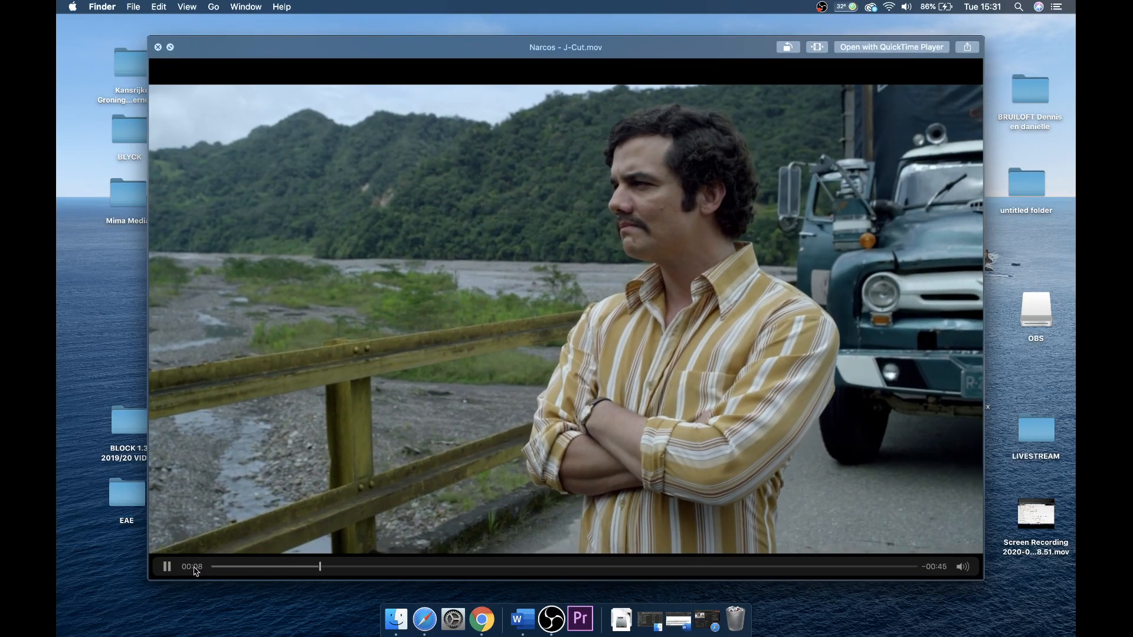
key(XF86AudioRaiseVolume)
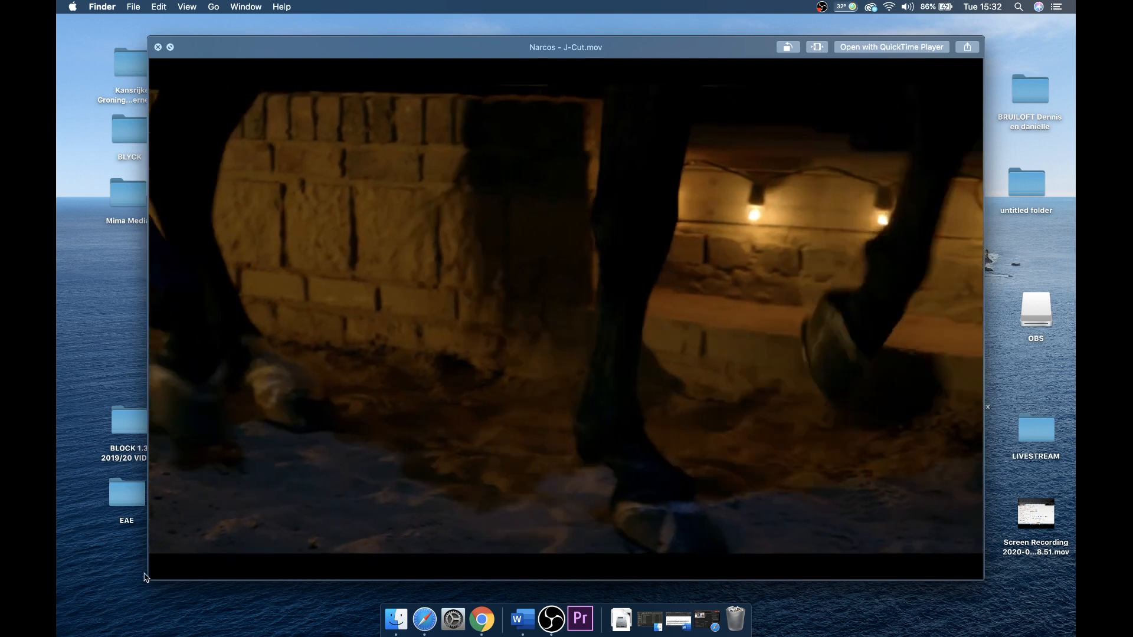
mouse_move(165, 563)
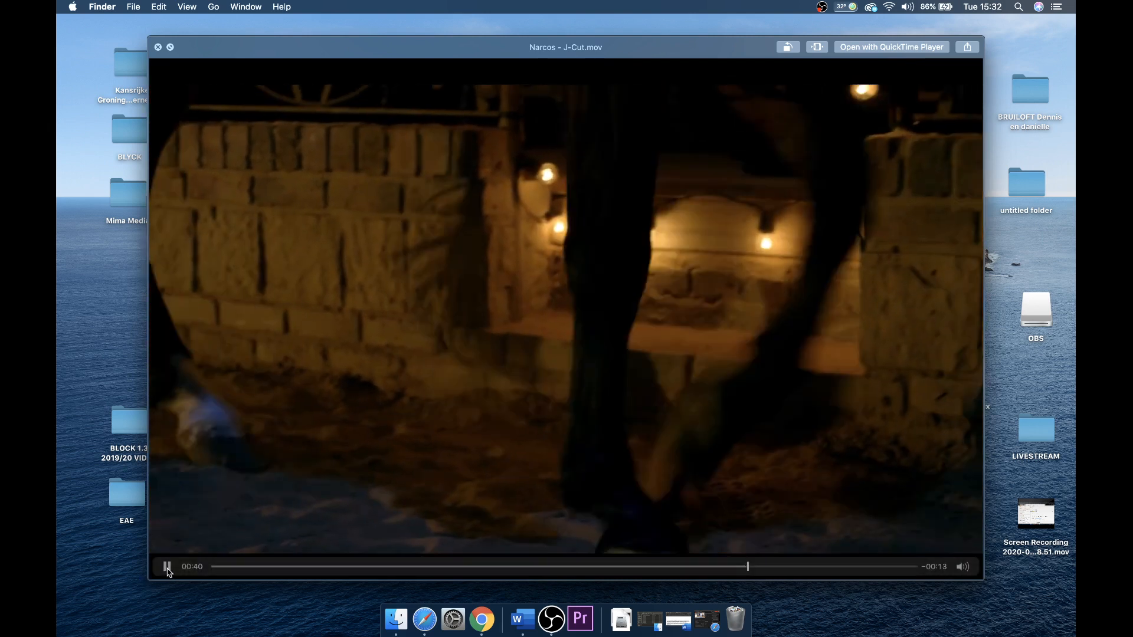
click(167, 567)
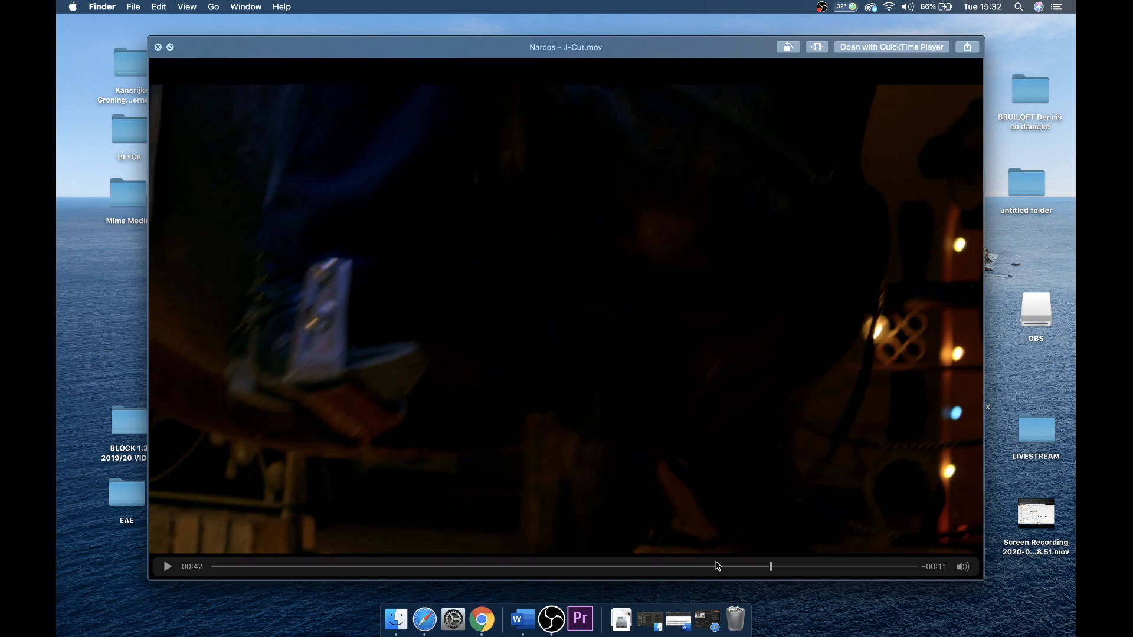
drag(555, 567, 688, 577)
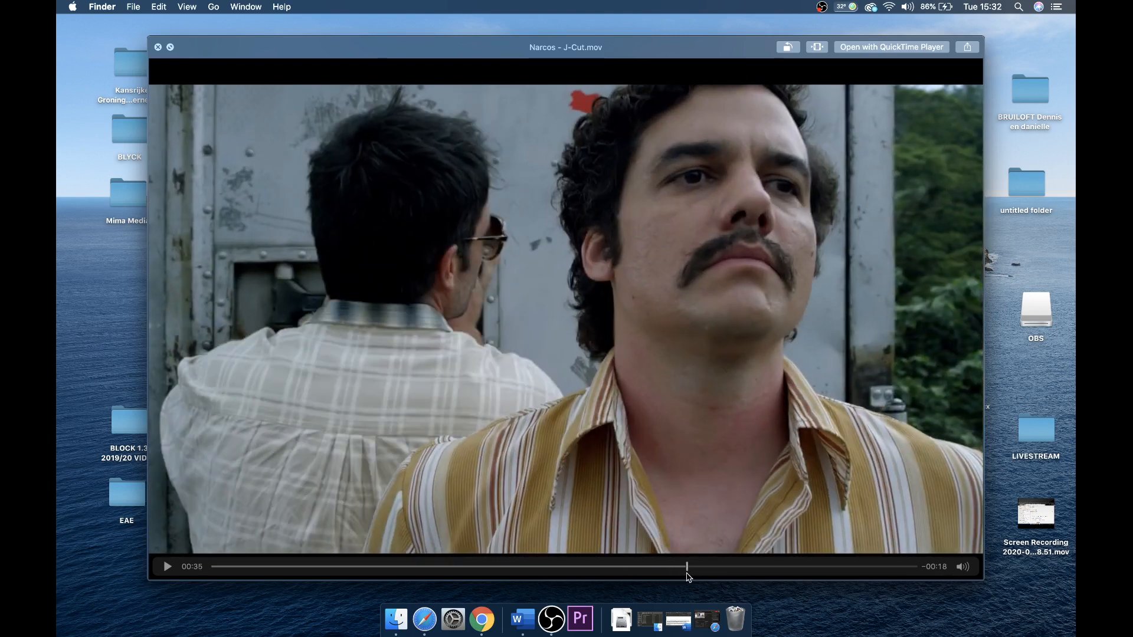
click(158, 47)
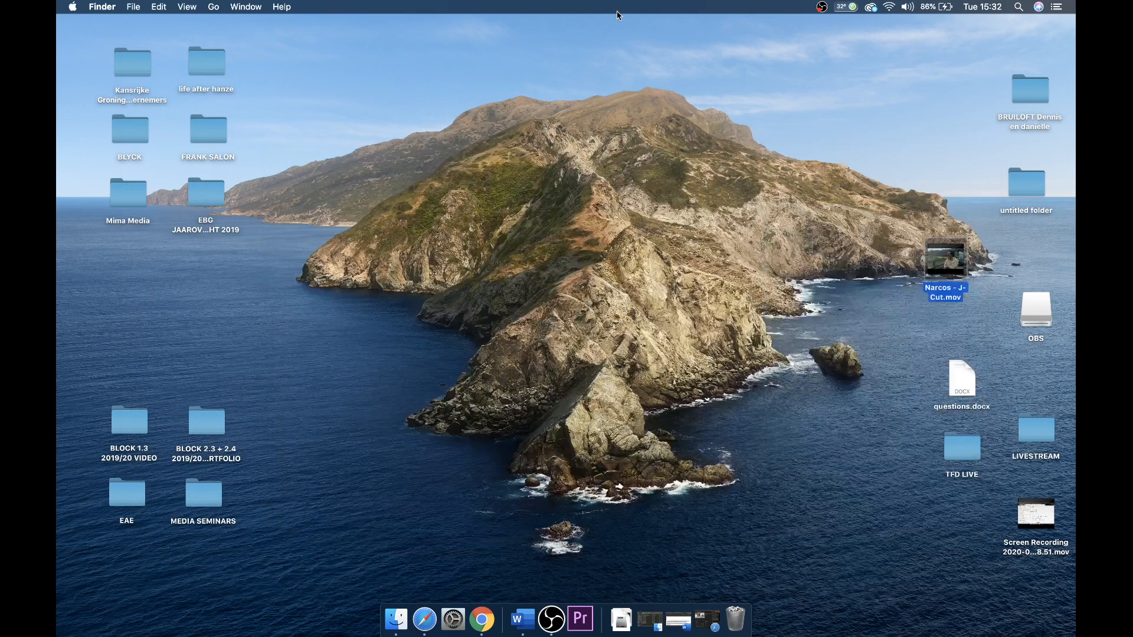
Switch to Adobe Premiere Pro 2020 and create a new project named test.
click(1019, 6)
text(premiere)
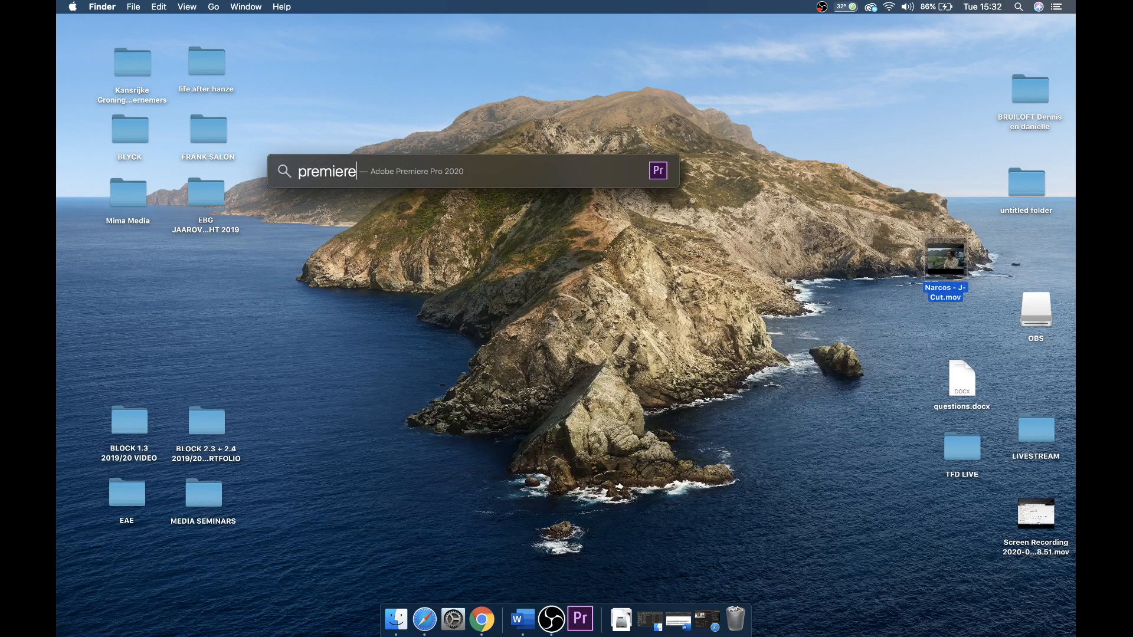
key(Return)
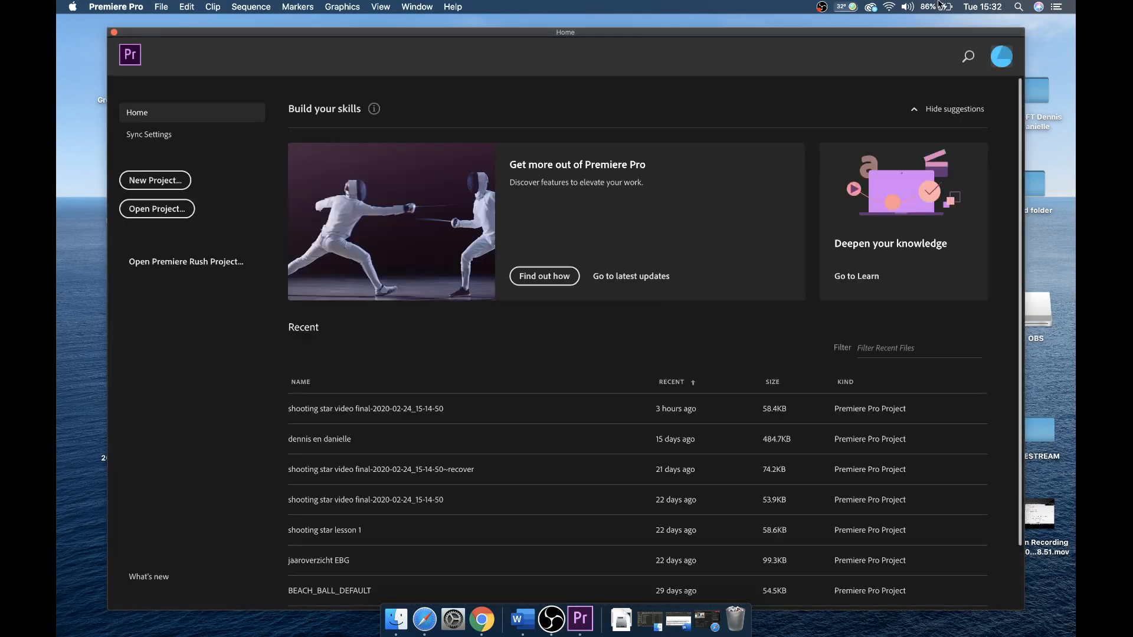
click(160, 208)
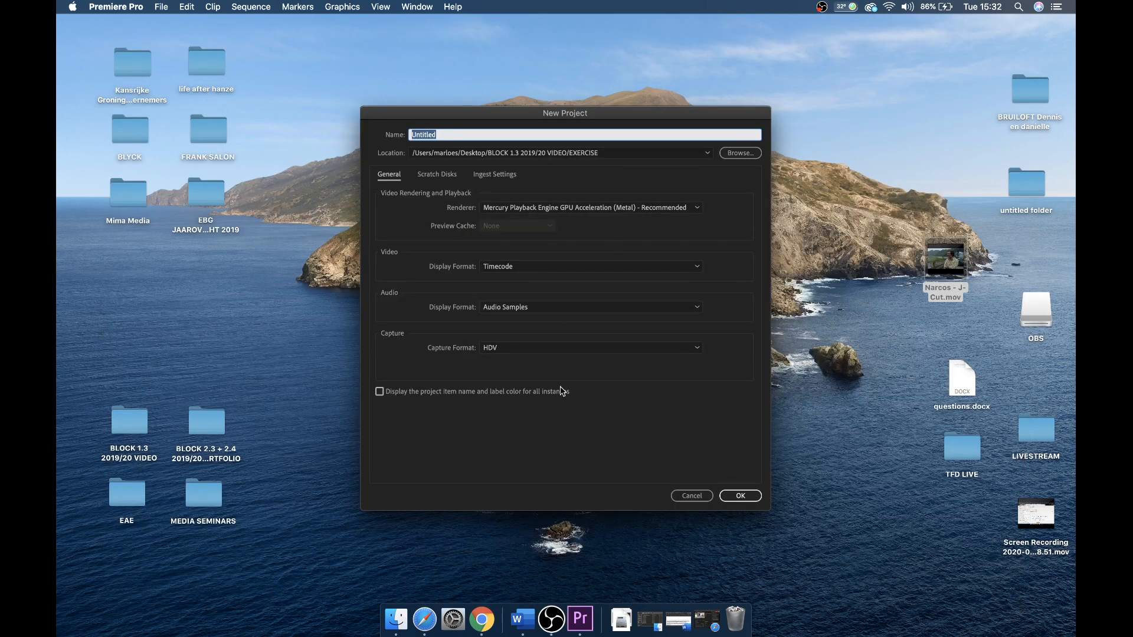
text(test)
key(Return)
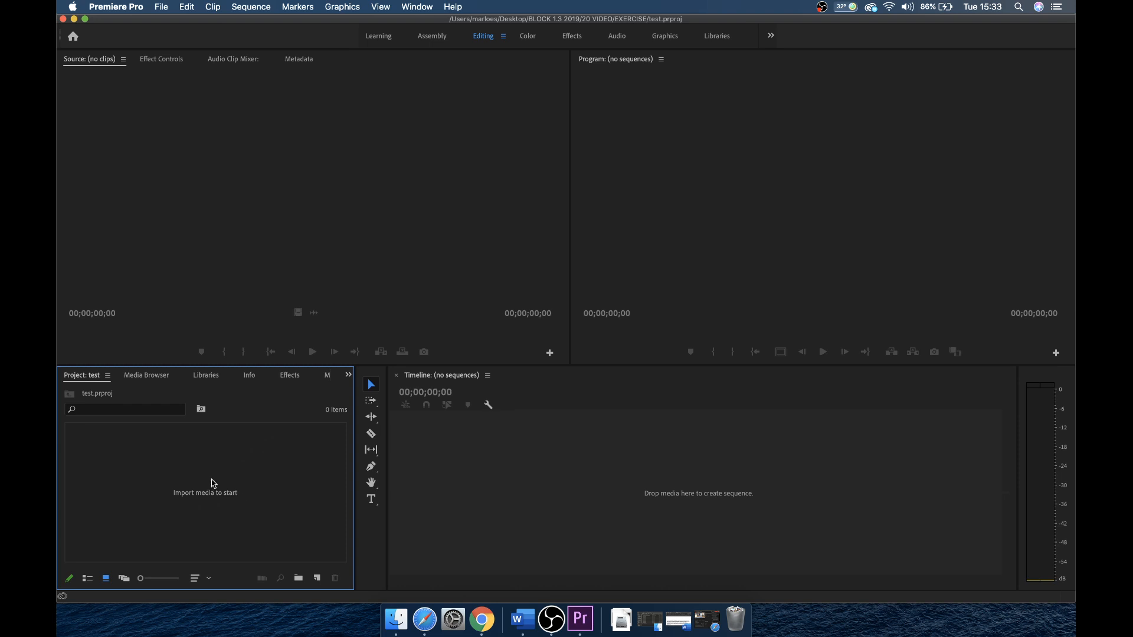
Import all media files from the TFD LIVE folder on the Desktop into the project.
double_click(211, 483)
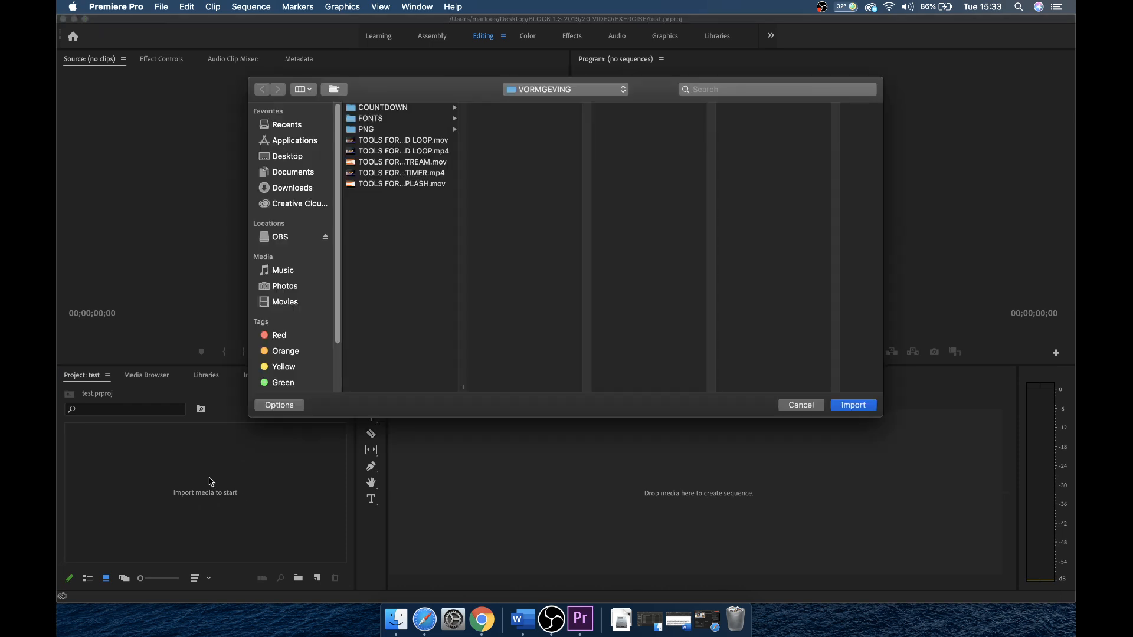
click(279, 156)
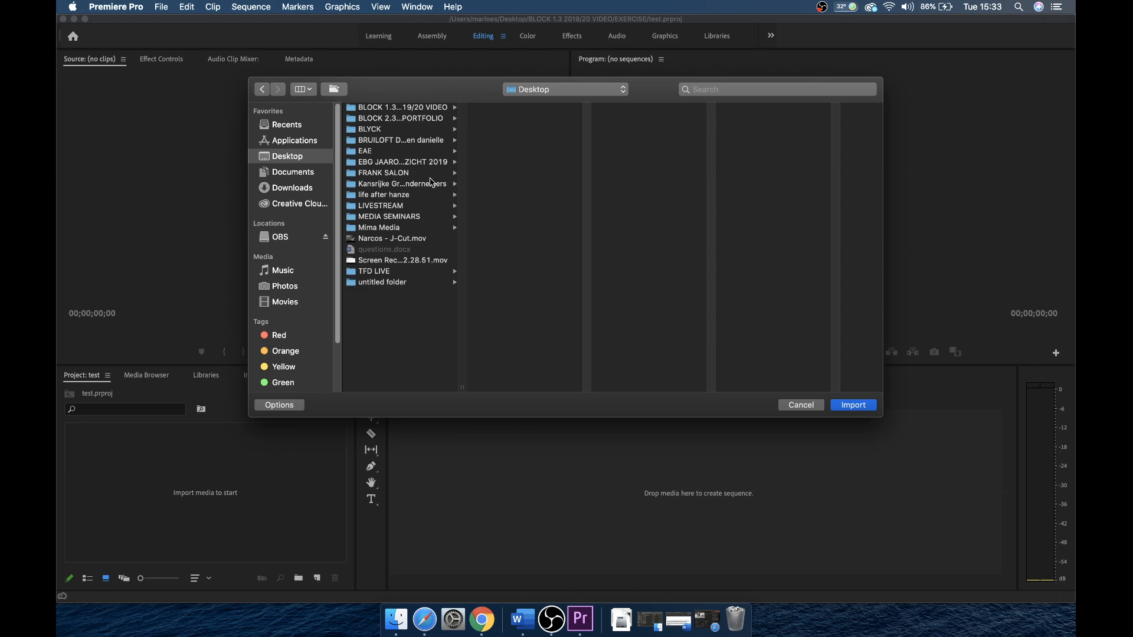
click(395, 206)
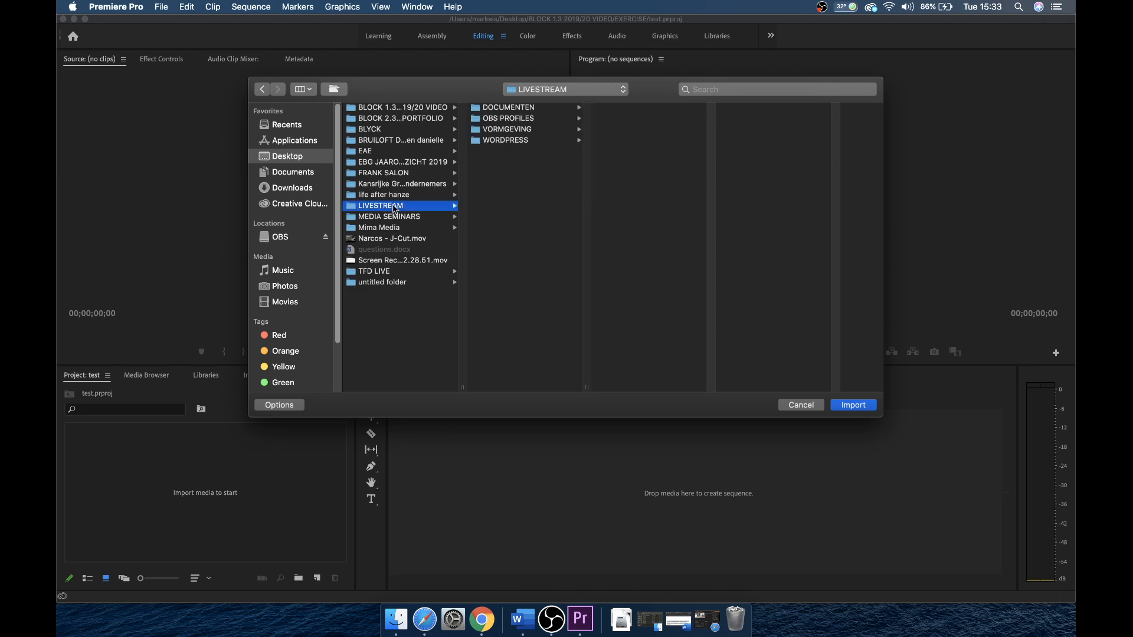
click(390, 269)
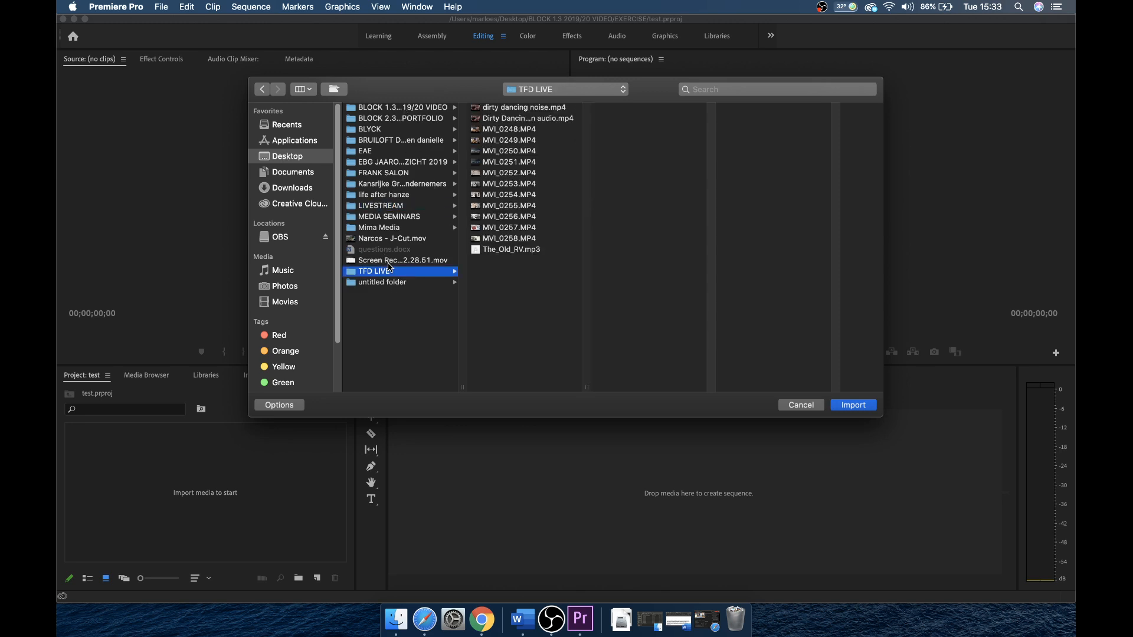
drag(506, 308, 513, 106)
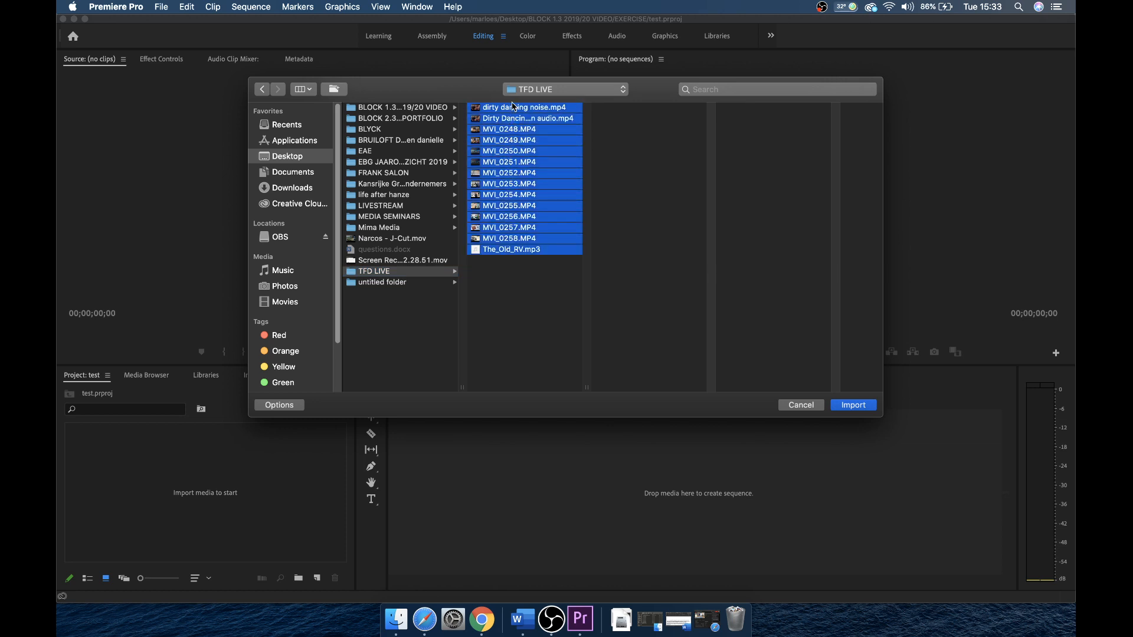
click(853, 405)
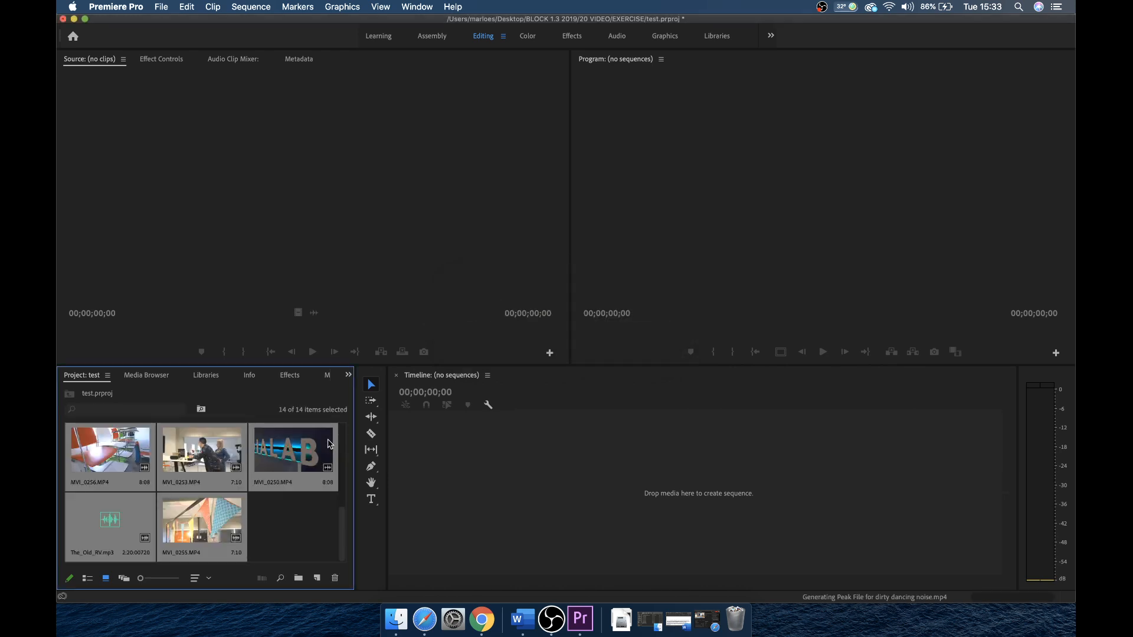
Create a sequence from MVI_0256.MP4 and trim the clip on the timeline to about one second.
click(271, 543)
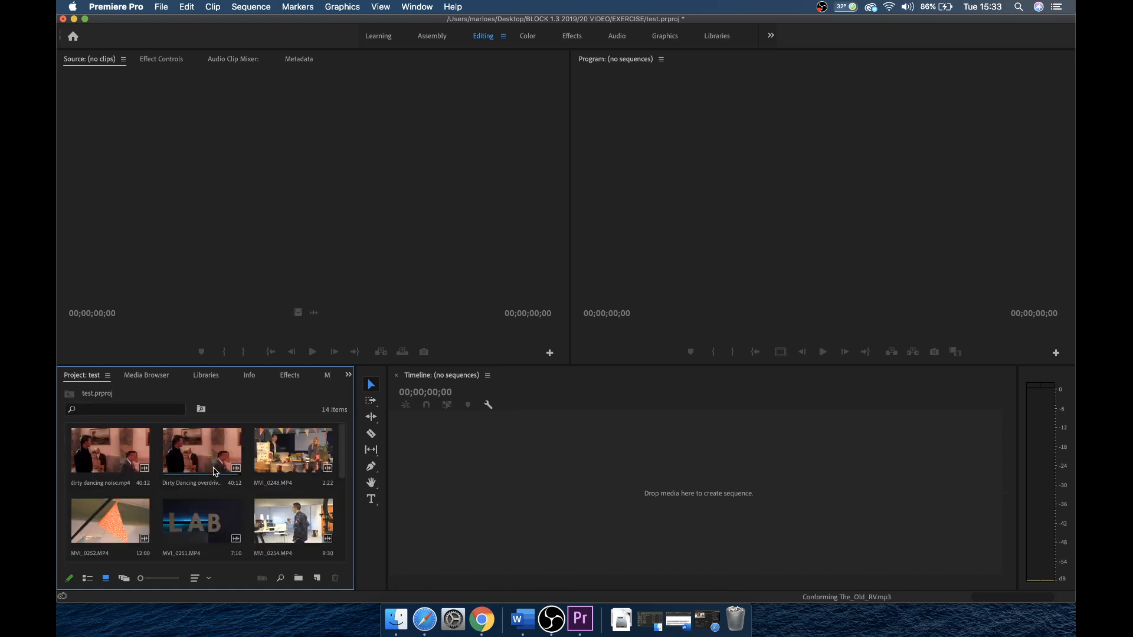
scroll(272, 474, down, 5)
scroll(270, 473, up, 5)
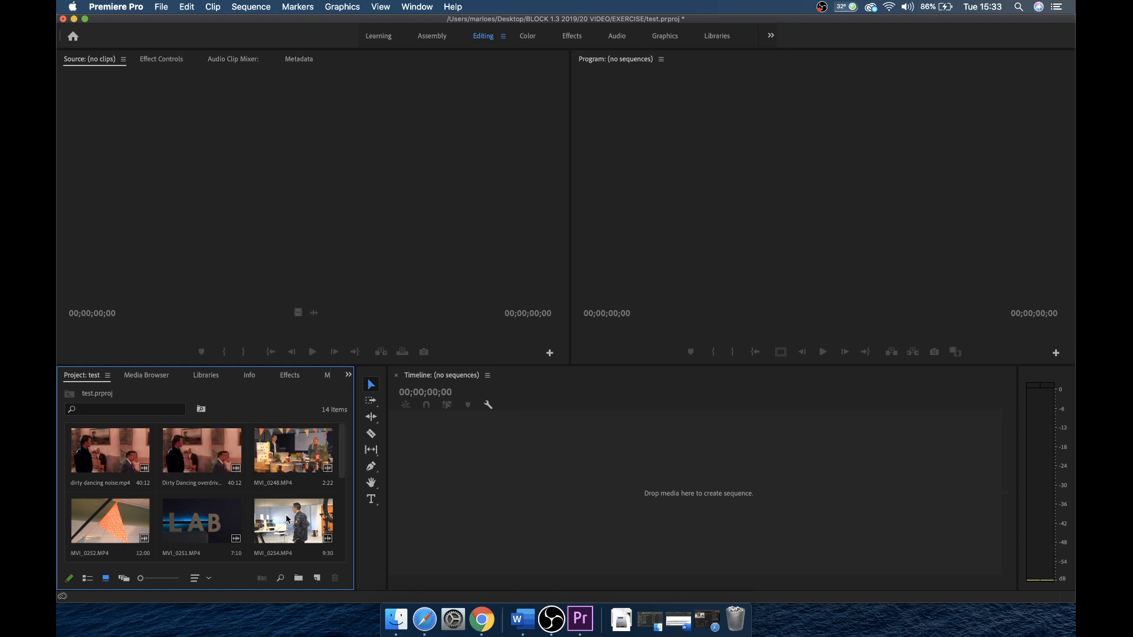
scroll(289, 515, down, 5)
drag(112, 454, 513, 481)
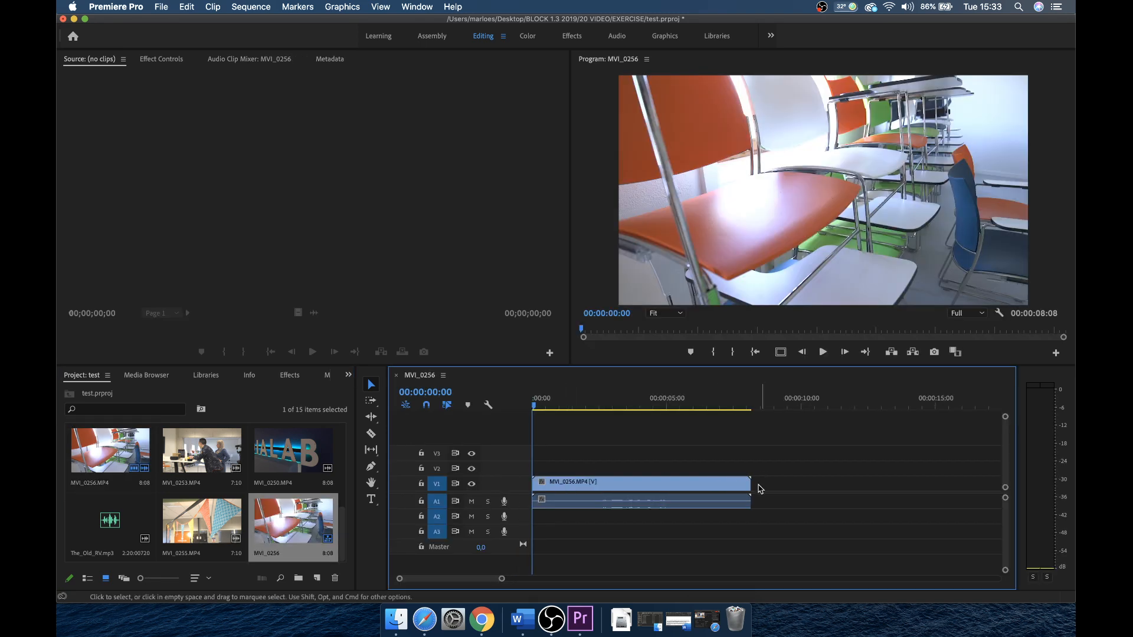
drag(750, 484, 616, 482)
Place MVI_0253.MP4 directly after the first clip and trim its end to 00:00:04:45.
drag(202, 451, 635, 495)
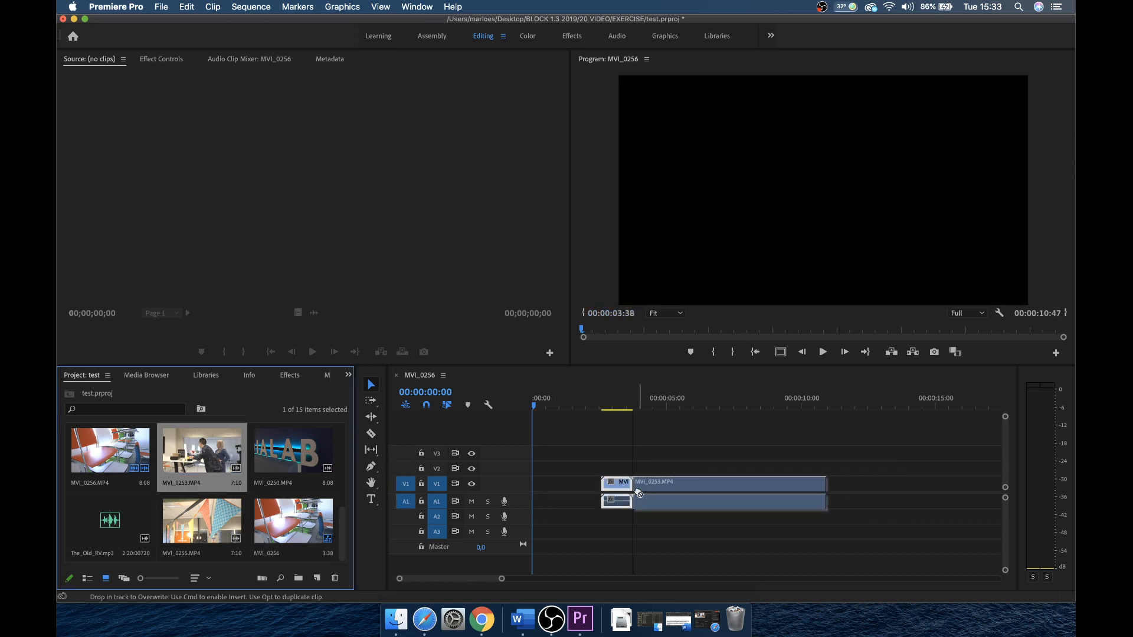
click(664, 405)
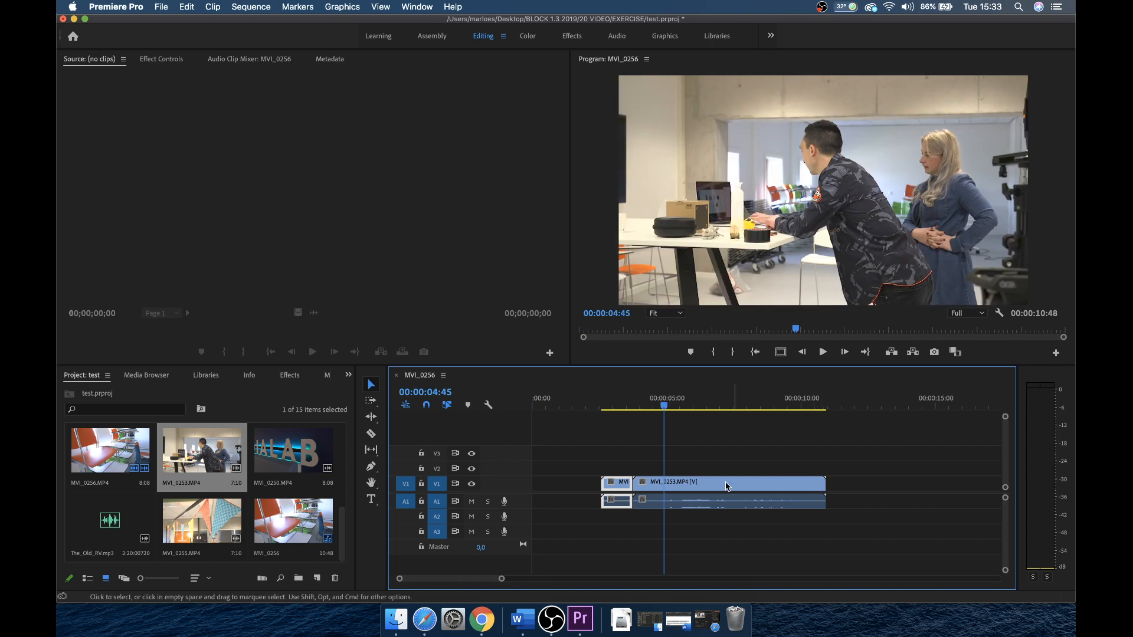
drag(829, 487, 669, 491)
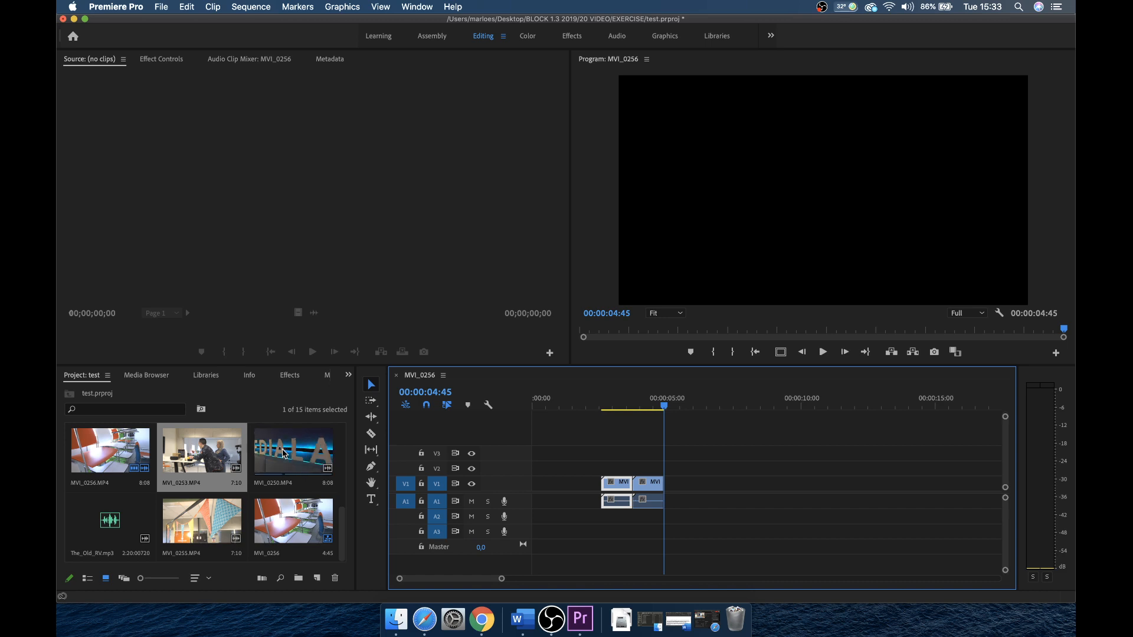
Mark a 00:00:01:20 section of MVI_0252.MP4 with in and out points and append it to the clips on V1.
scroll(254, 465, down, 3)
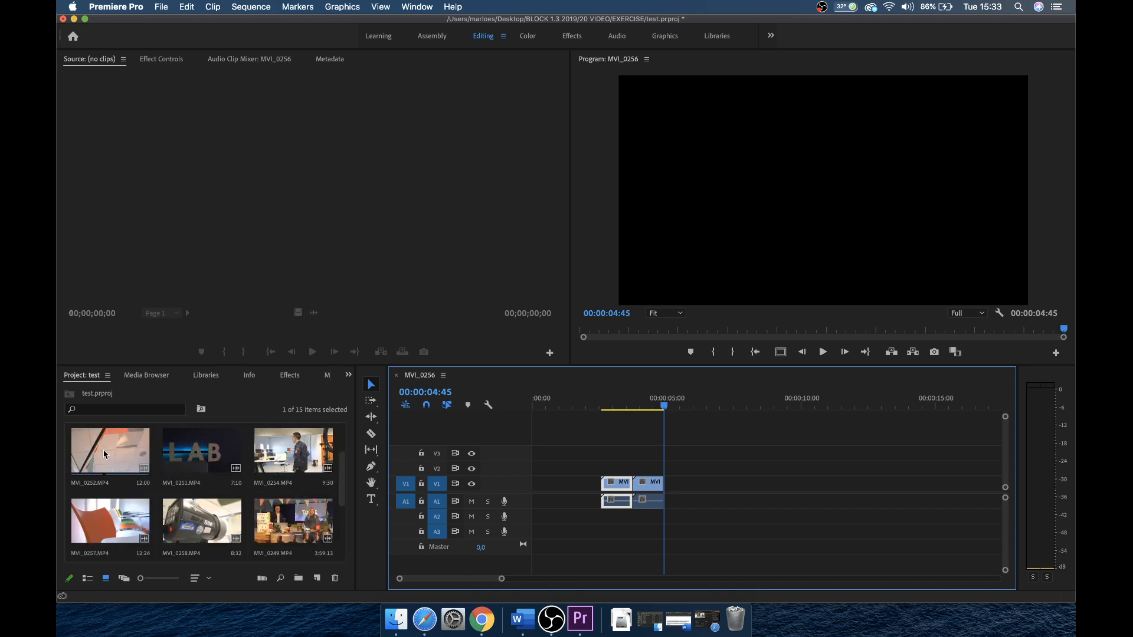
double_click(124, 456)
click(283, 332)
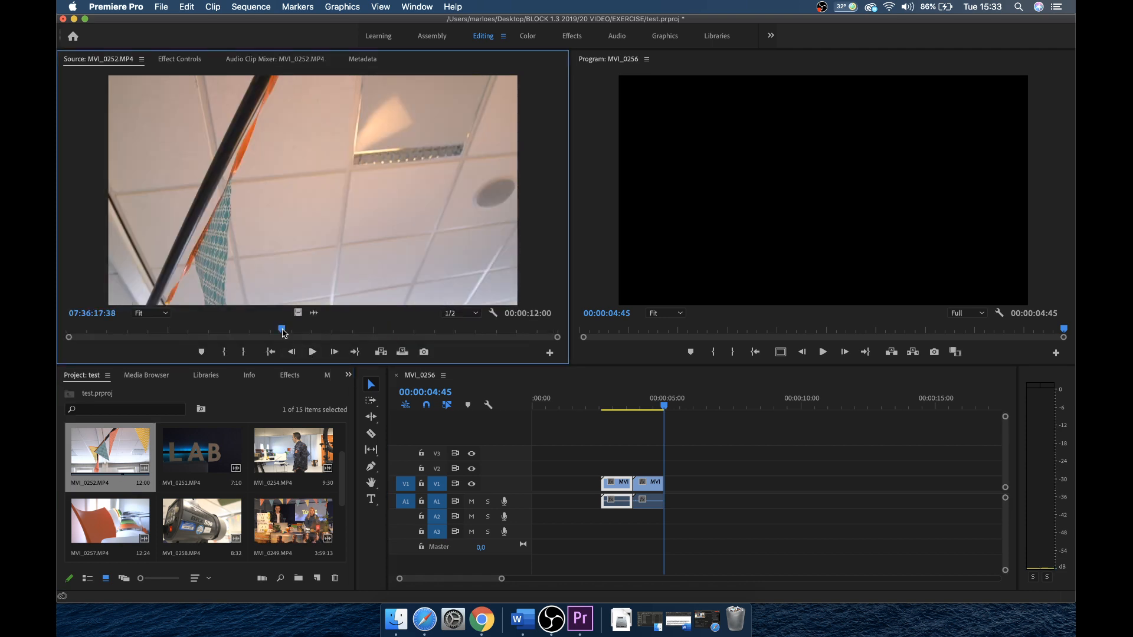
key(i)
key(space)
key(o)
key(space)
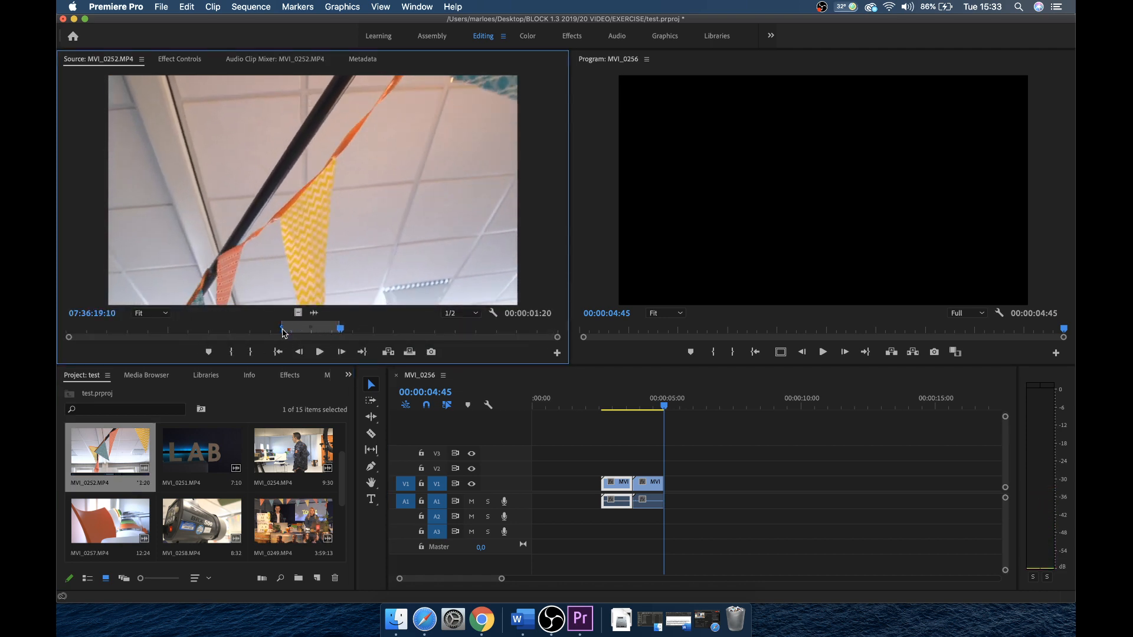
drag(631, 405, 745, 507)
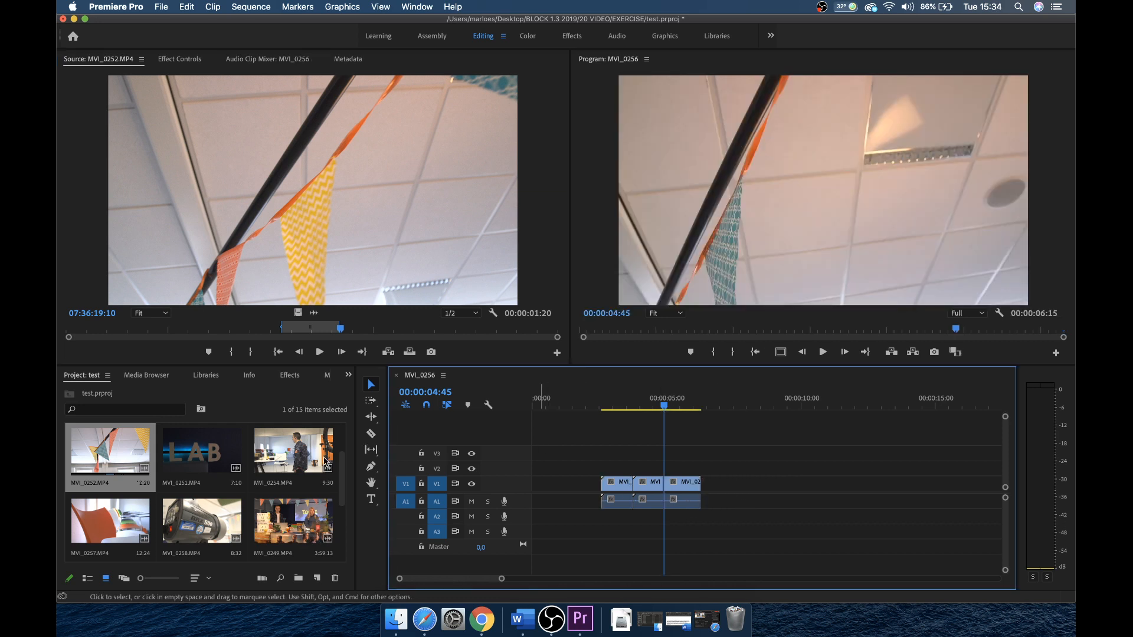
Play The_Old_RV.mp3 as source audio and raise the system volume to hear it.
scroll(267, 491, down, 3)
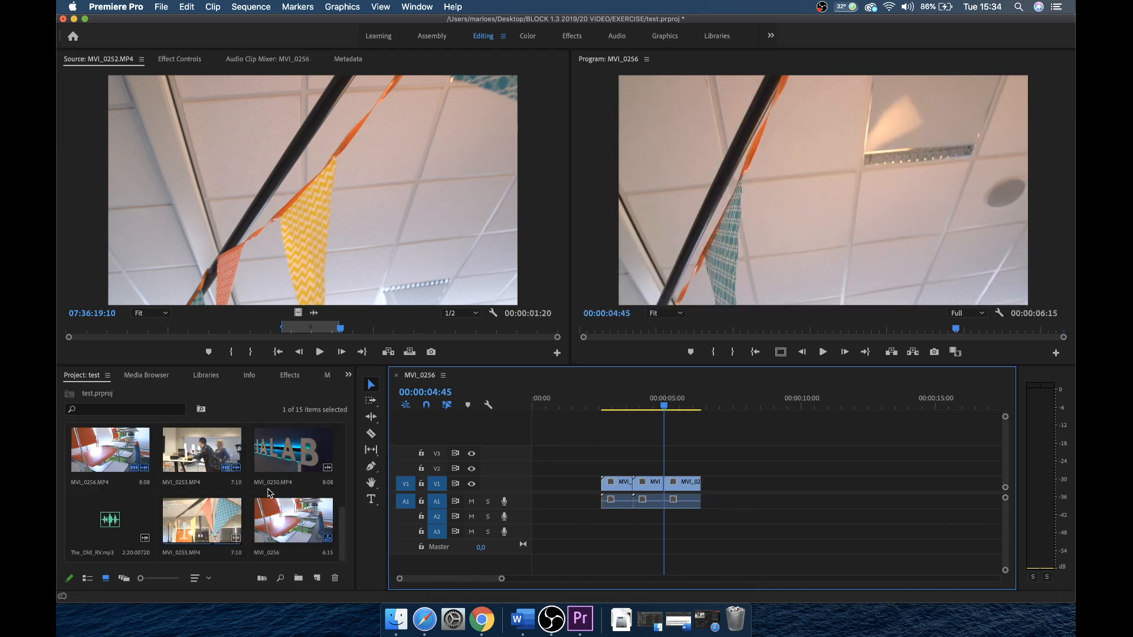
scroll(269, 492, up, 3)
scroll(269, 493, down, 3)
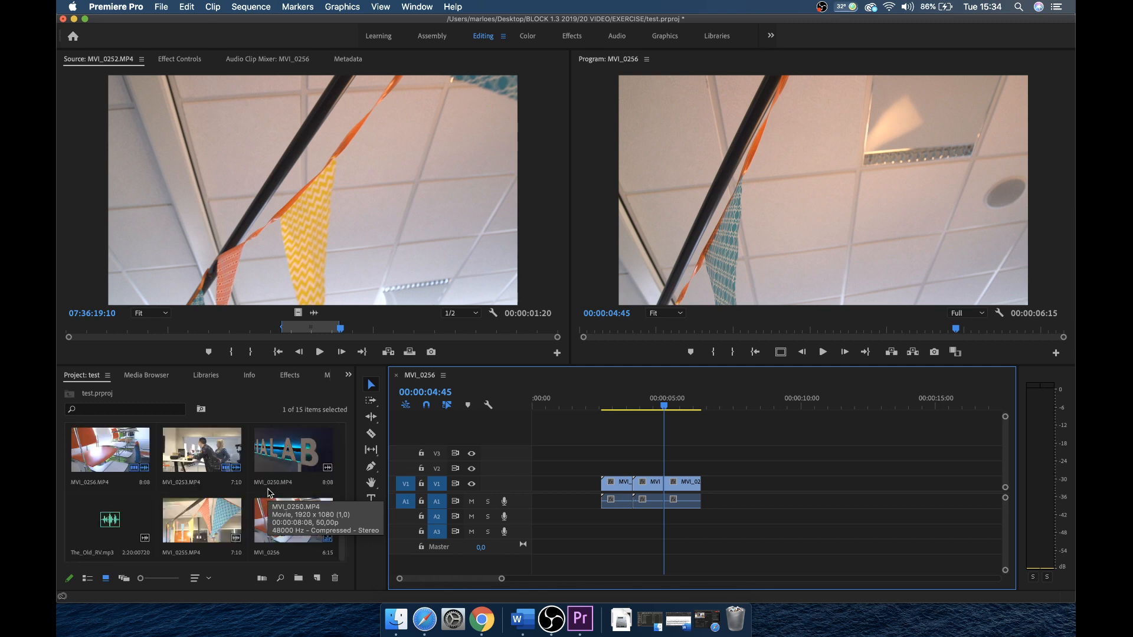
double_click(99, 533)
key(space)
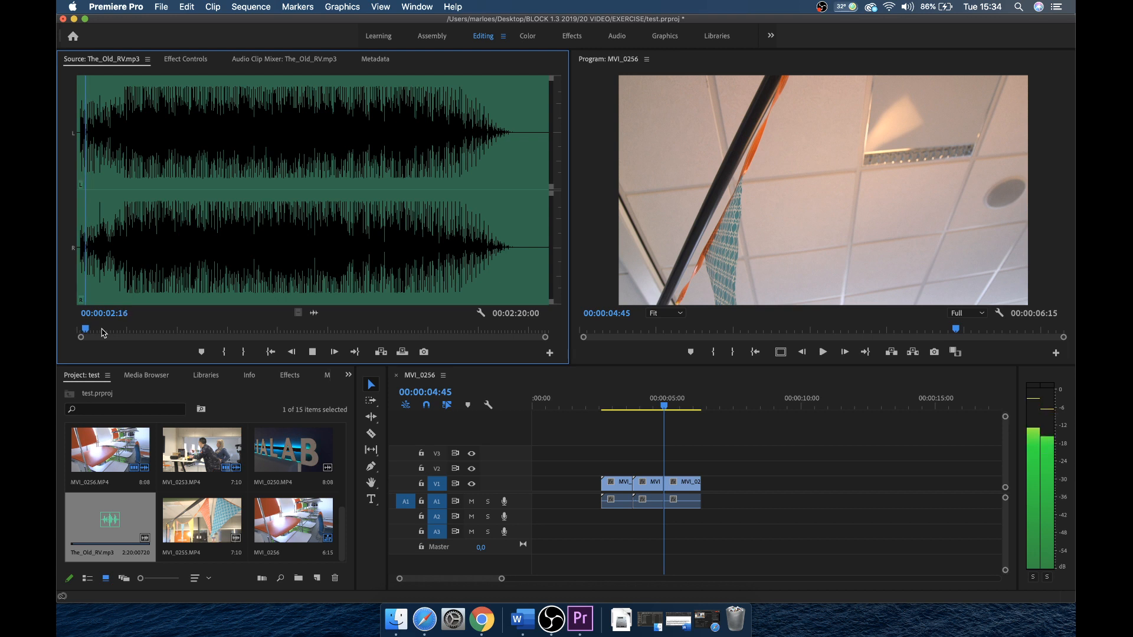
key(XF86AudioRaiseVolume)
key(XF86AudioRaiseVolume)
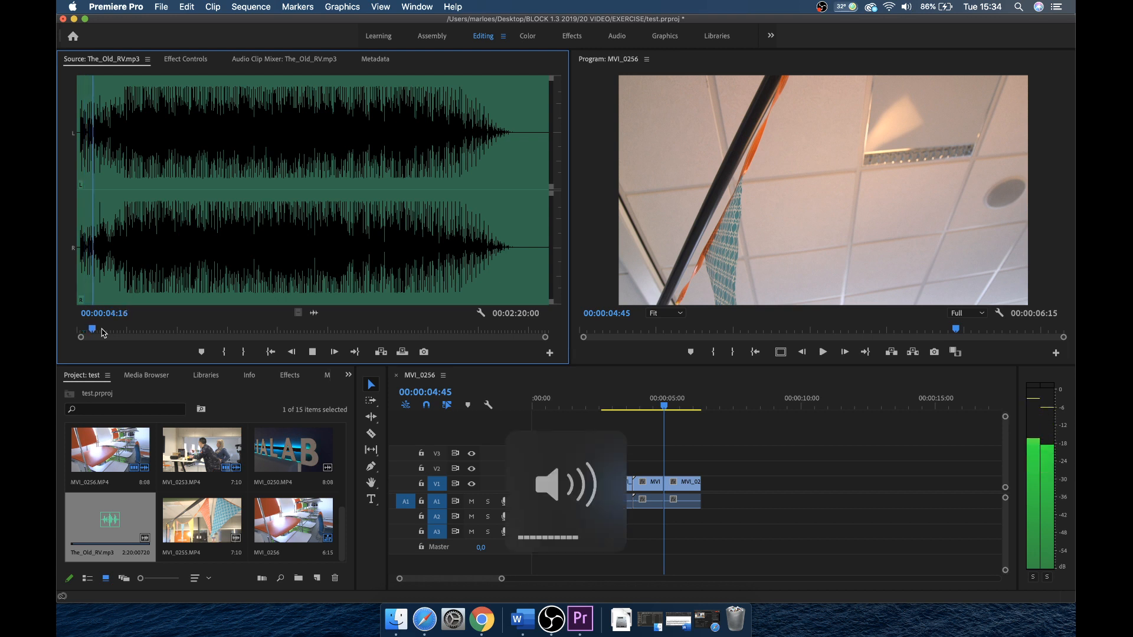
Set the out point of The_Old_RV.mp3 at 00:00:17:24 and place the marked audio on A2, starting before the video clips.
drag(81, 329, 137, 330)
key(o)
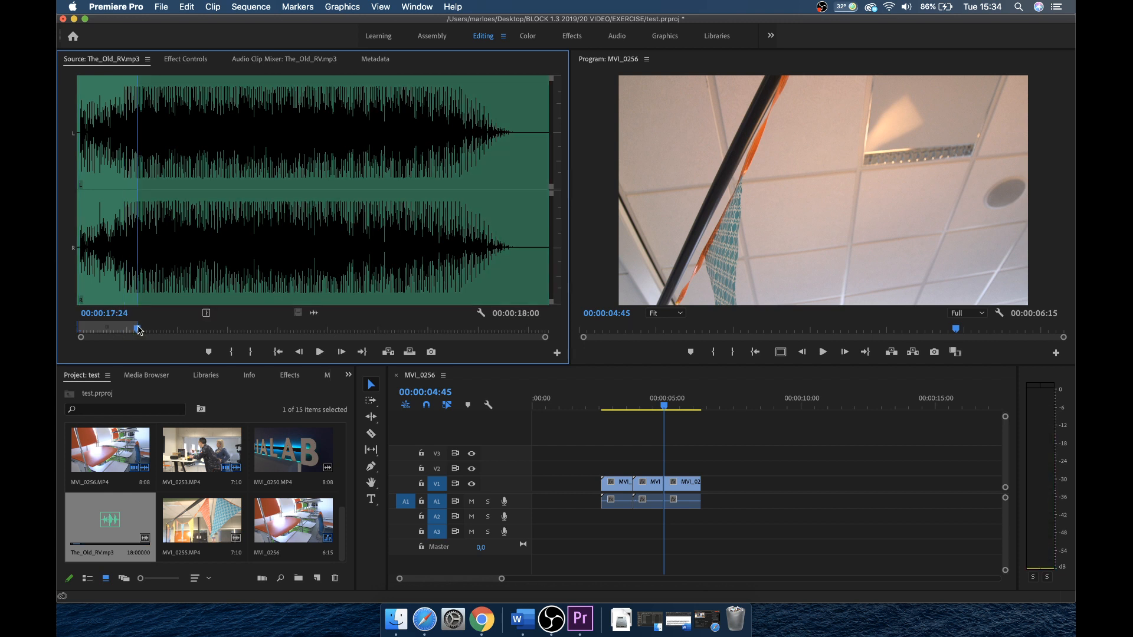
drag(316, 313, 558, 519)
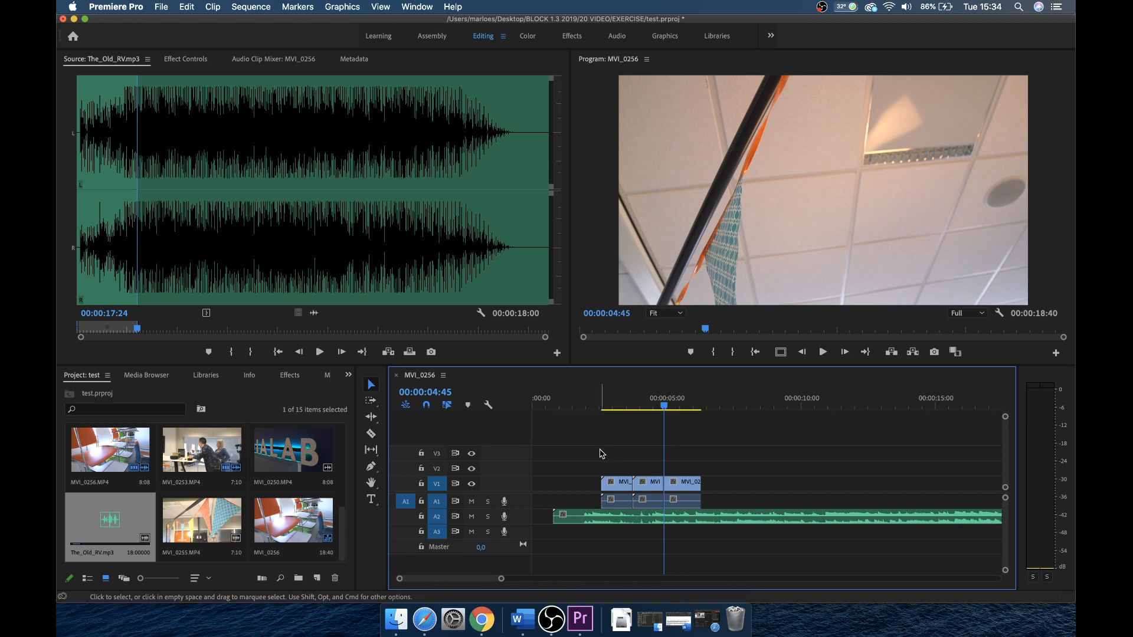
Play the three video clips together with The_Old_RV.mp3 from within the first clip to check how the music fits.
drag(612, 452, 703, 504)
click(619, 406)
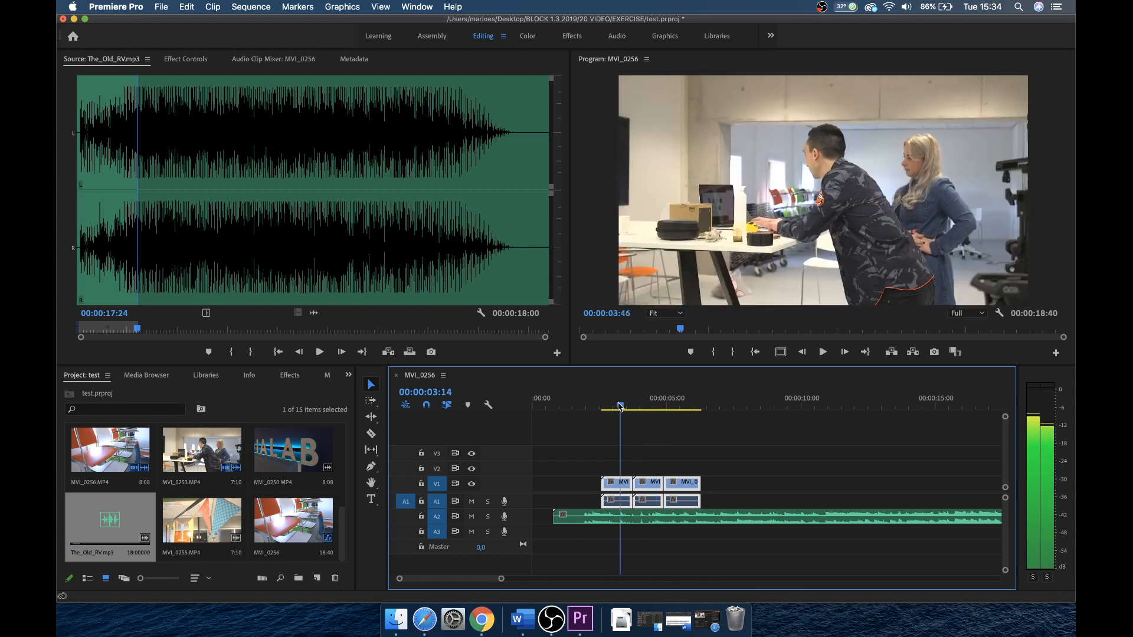
key(space)
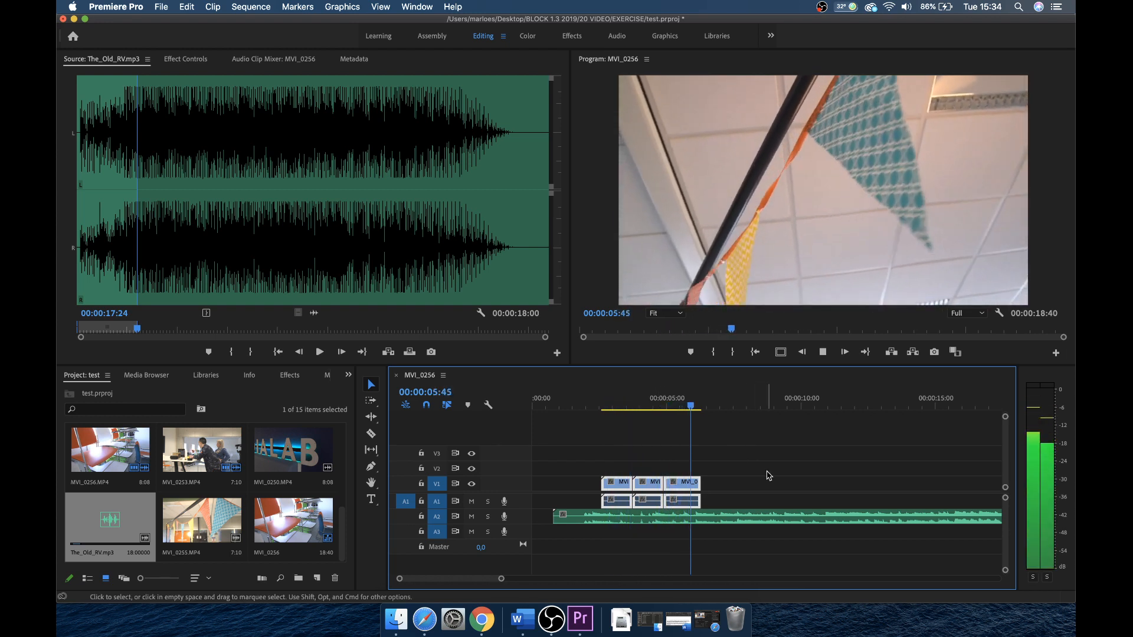
key(space)
click(768, 476)
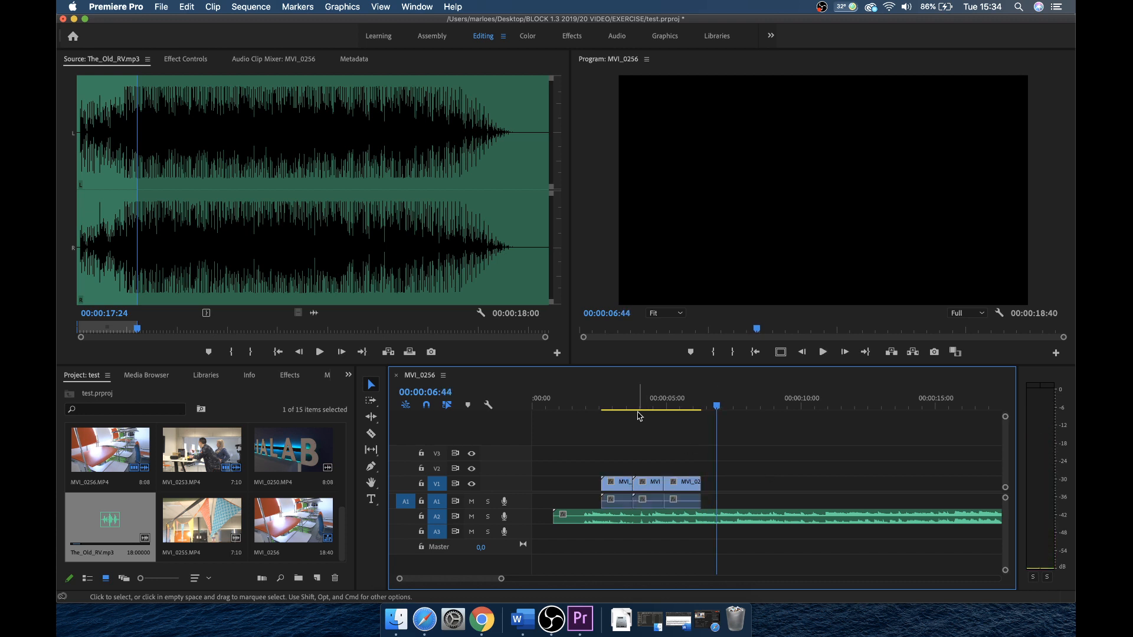
Trim the start of The_Old_RV.mp3 on A2 to 00:00:02:47, just after the first video clip begins, and play the result.
click(672, 406)
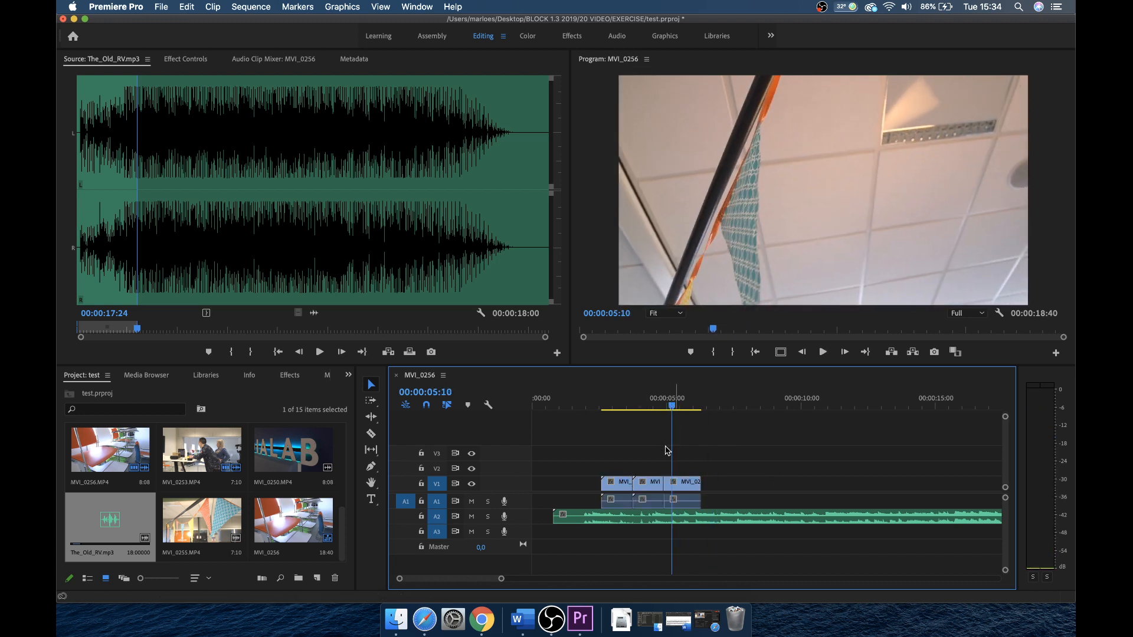
mouse_move(606, 517)
mouse_down()
mouse_move(593, 517)
mouse_move(612, 520)
mouse_up()
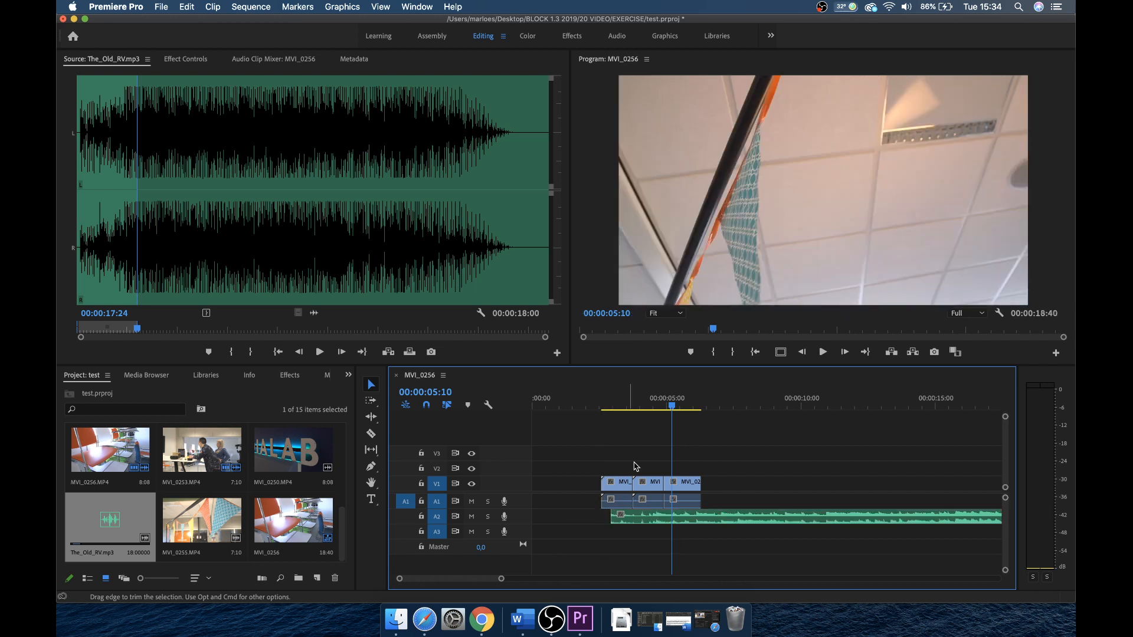
click(615, 408)
key(space)
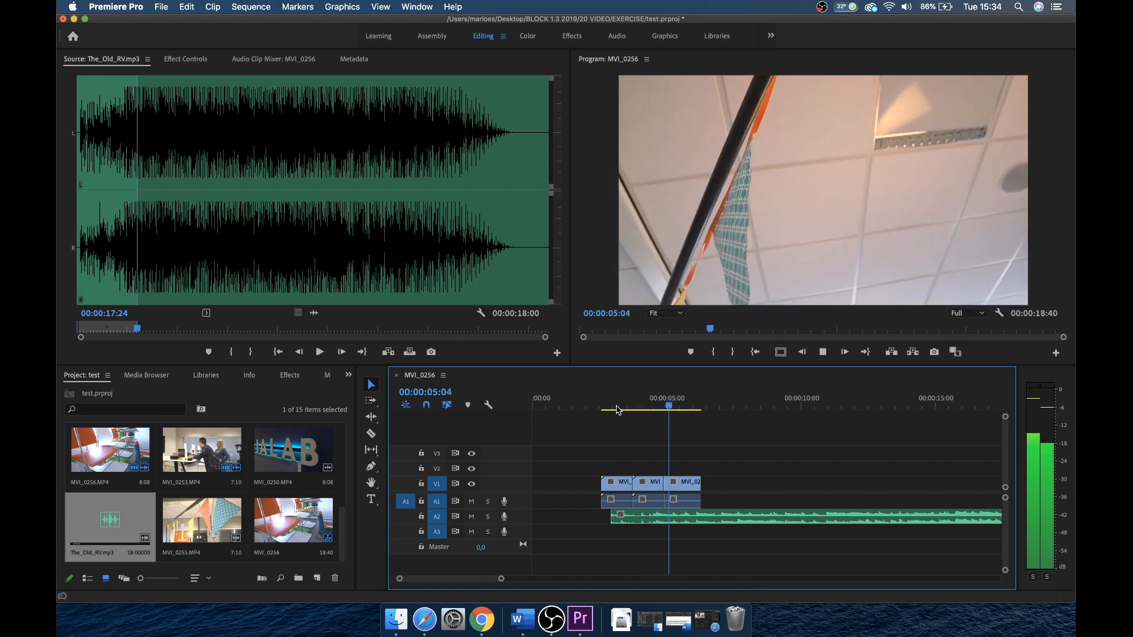
key(space)
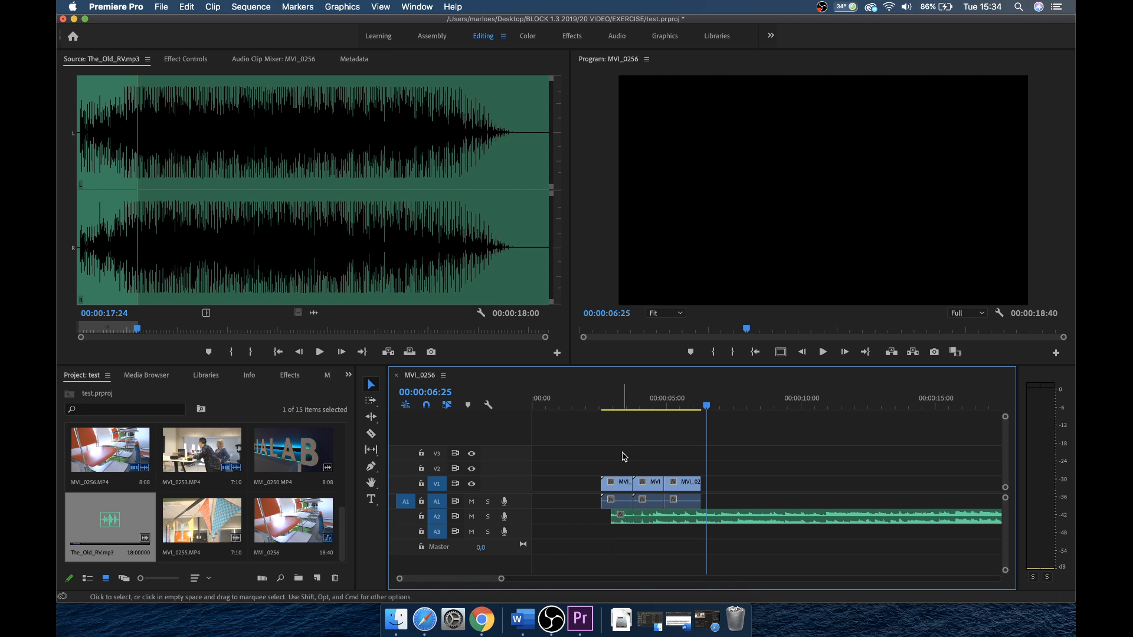
Load MVI_0248.MP4 as the source clip and mark a 00:00:01:04 section with in and out points.
scroll(287, 468, up, 5)
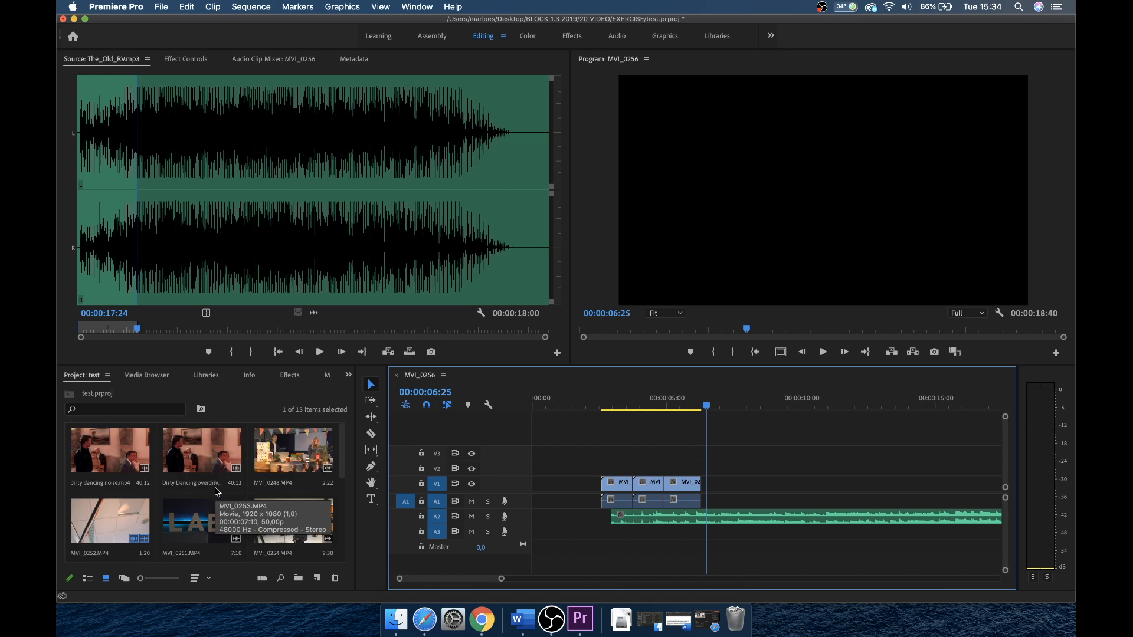
double_click(286, 468)
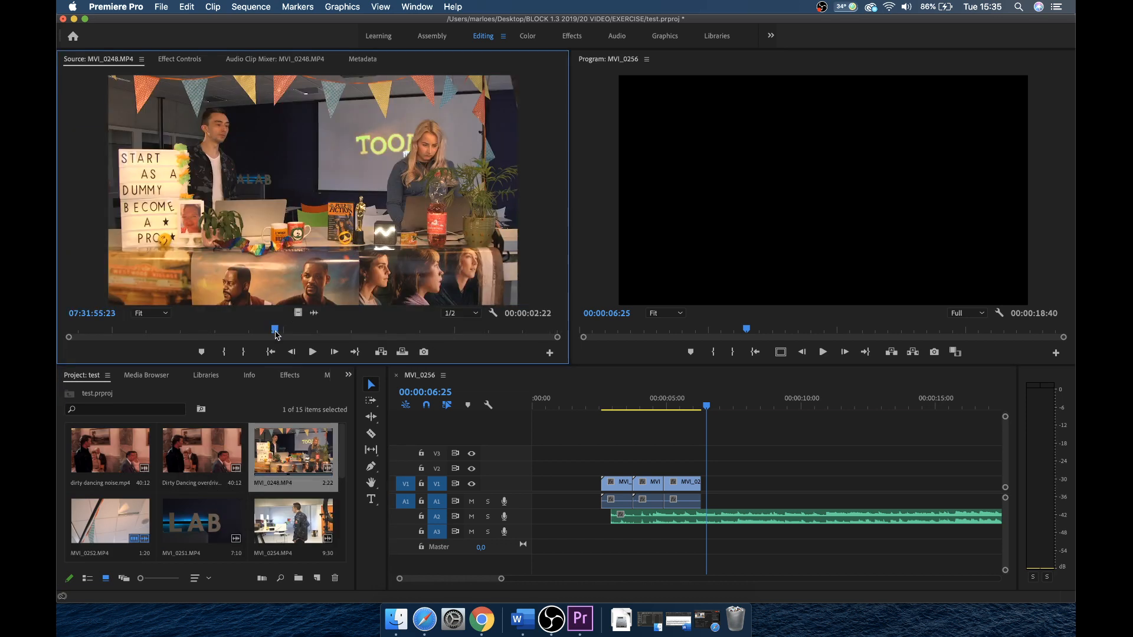
click(222, 331)
key(b)
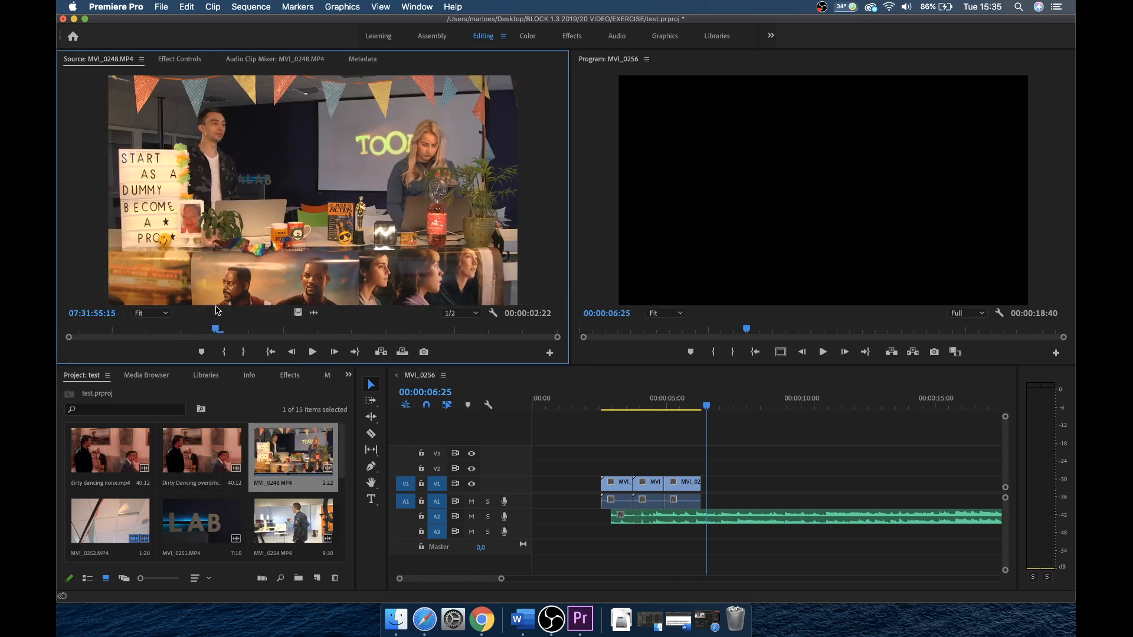
key(i)
key(space)
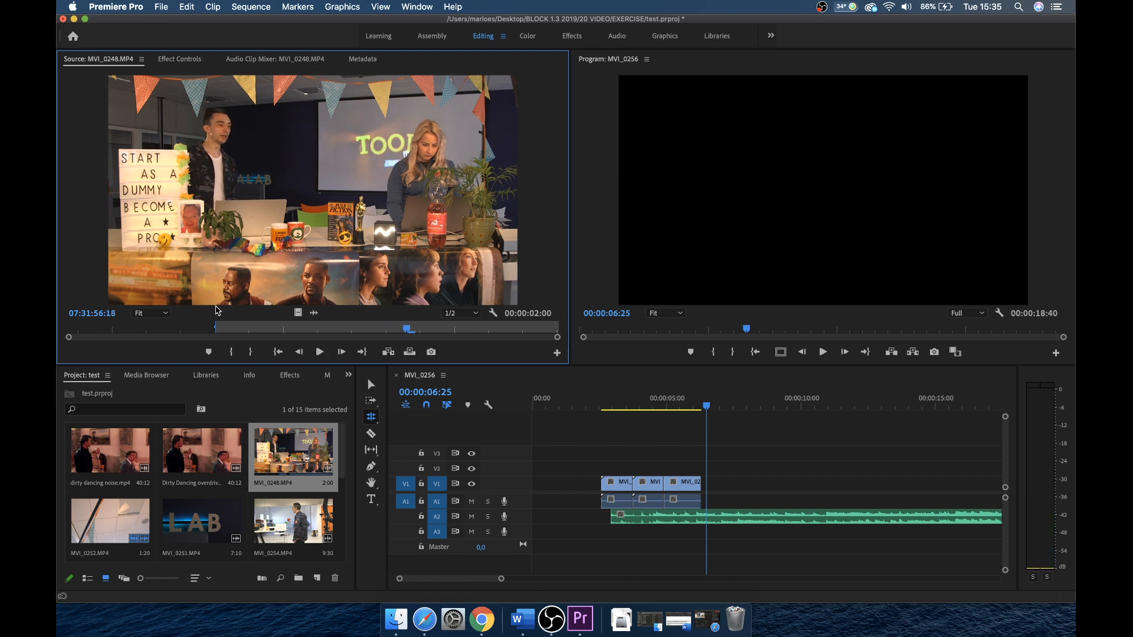
key(o)
key(space)
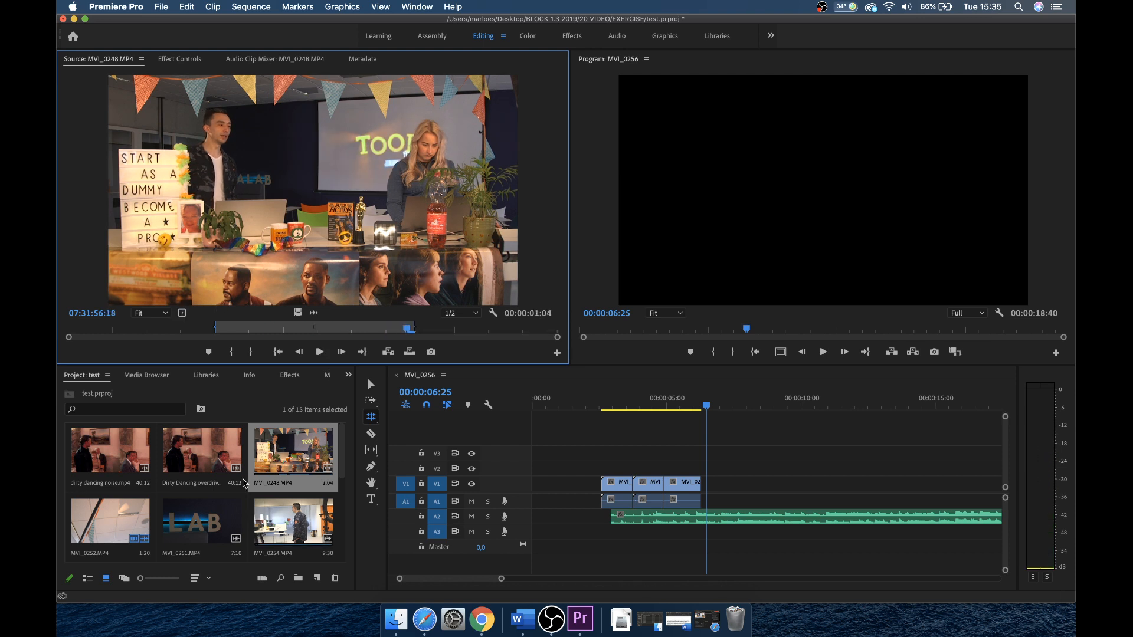
Mark a 00:00:04:01 section in the second half of MVI_0249.MP4 and place it on V1 shortly after the last clip.
scroll(244, 482, down, 5)
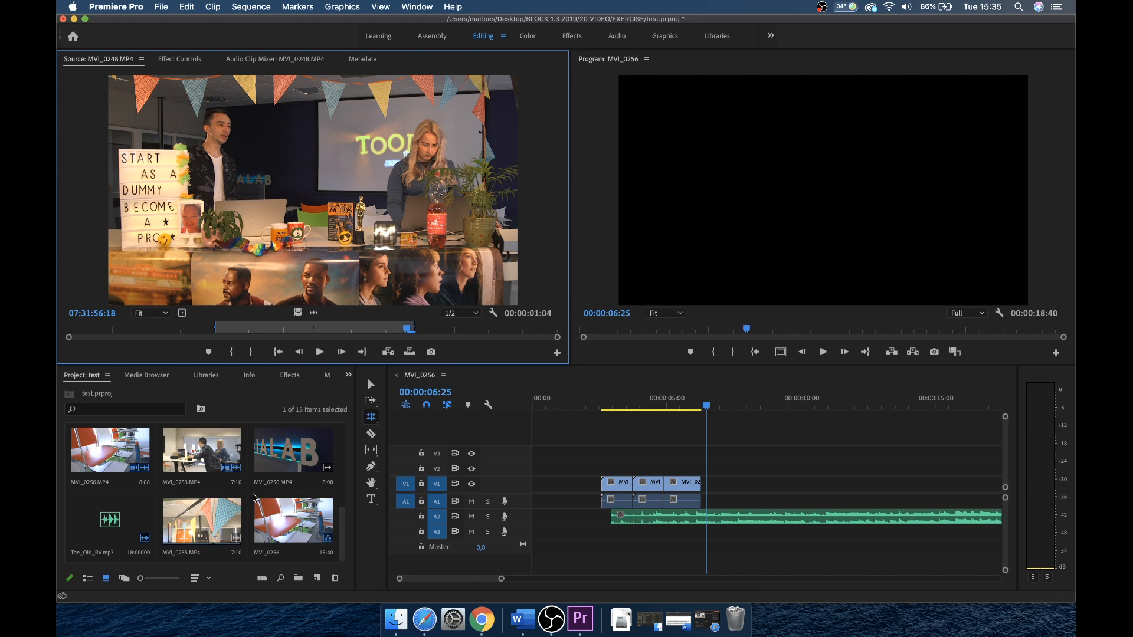
scroll(254, 499, up, 3)
scroll(254, 499, up, 5)
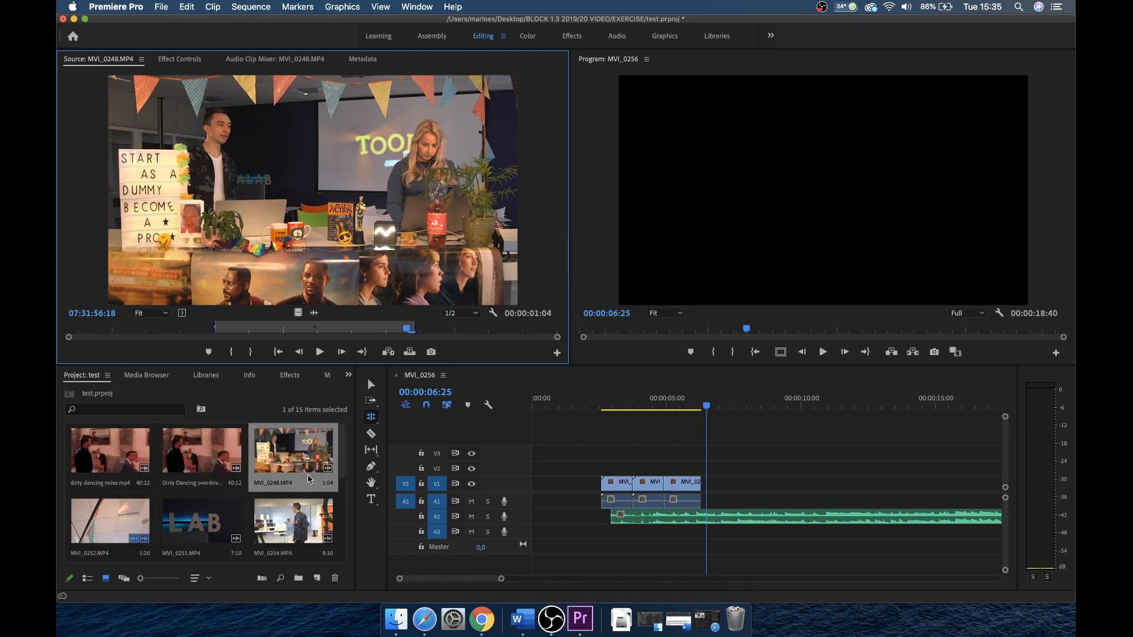
click(345, 453)
scroll(345, 453, down, 5)
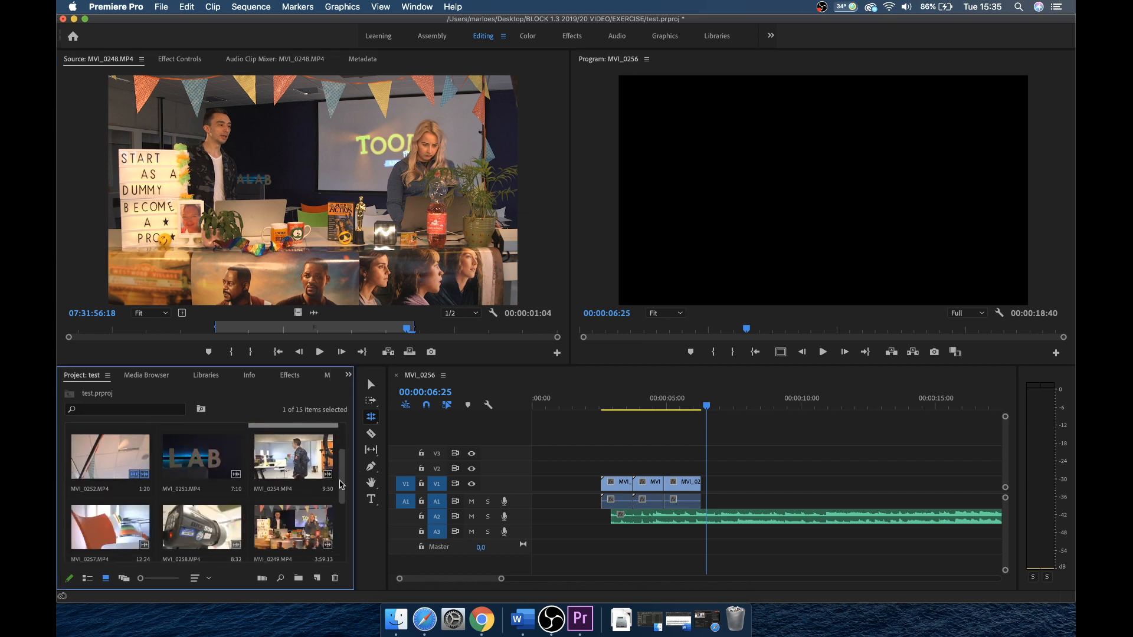
double_click(296, 439)
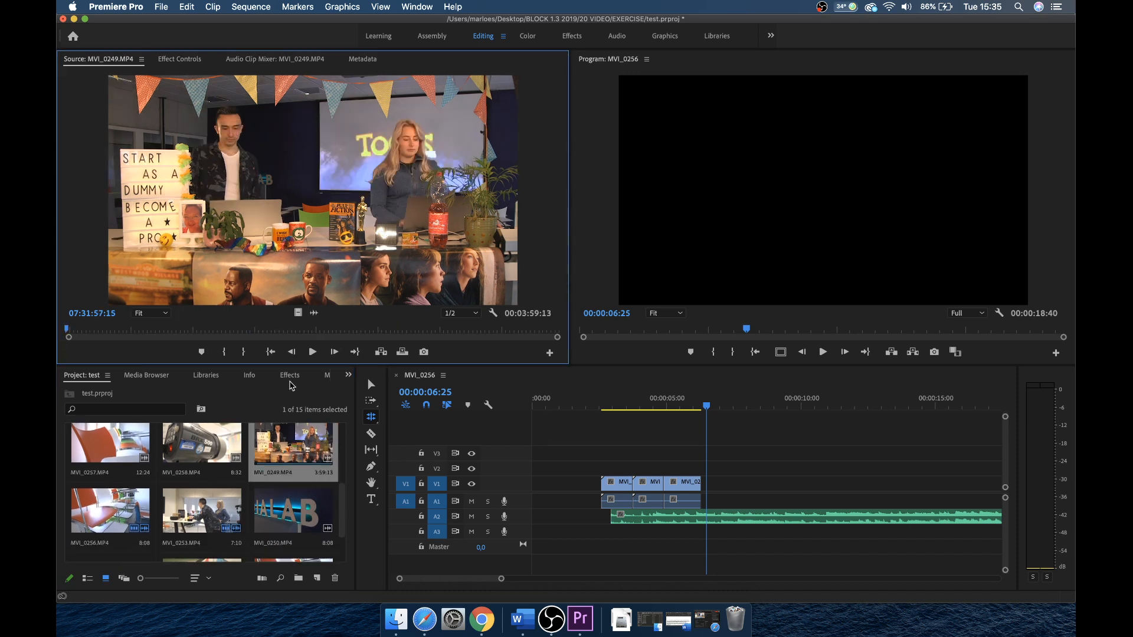
drag(308, 335, 338, 325)
key(space)
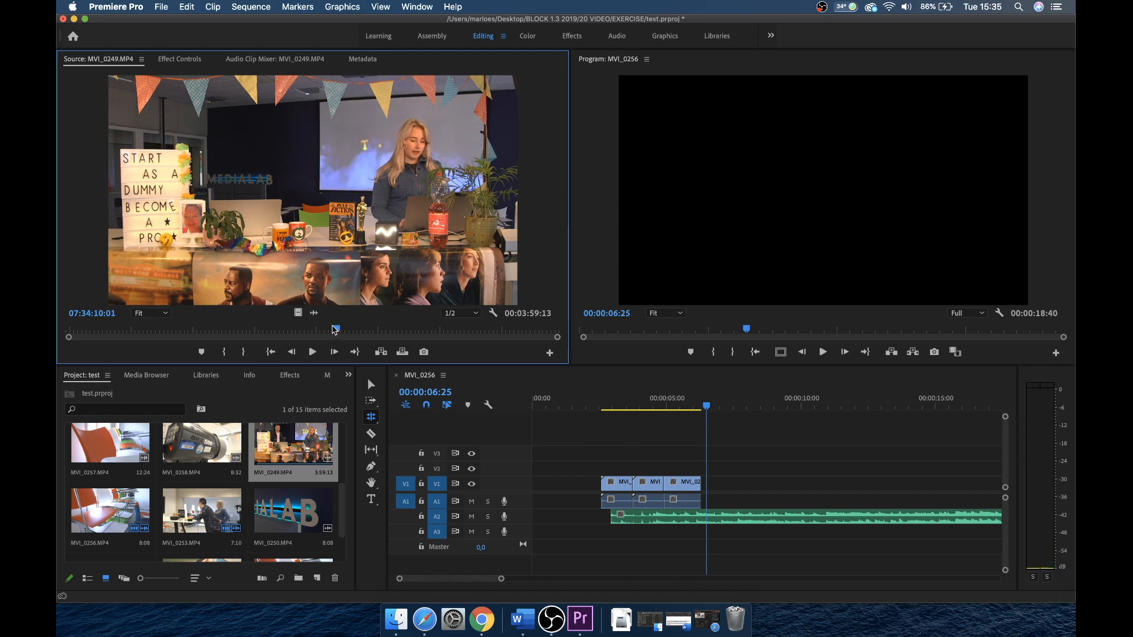
drag(339, 331, 336, 331)
key(i)
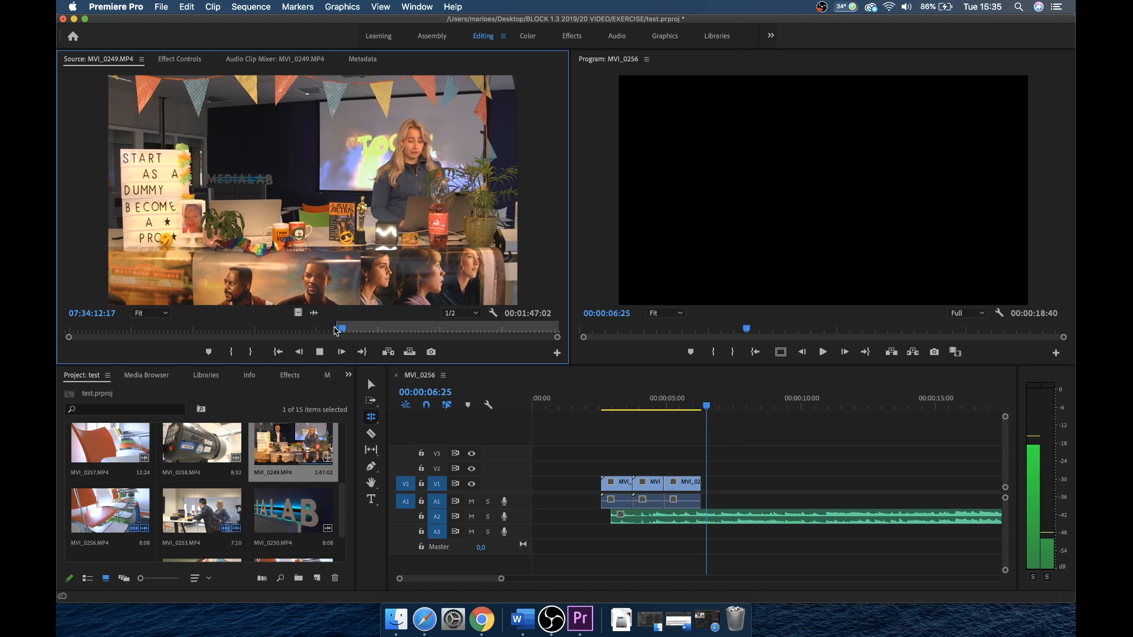
key(o)
key(space)
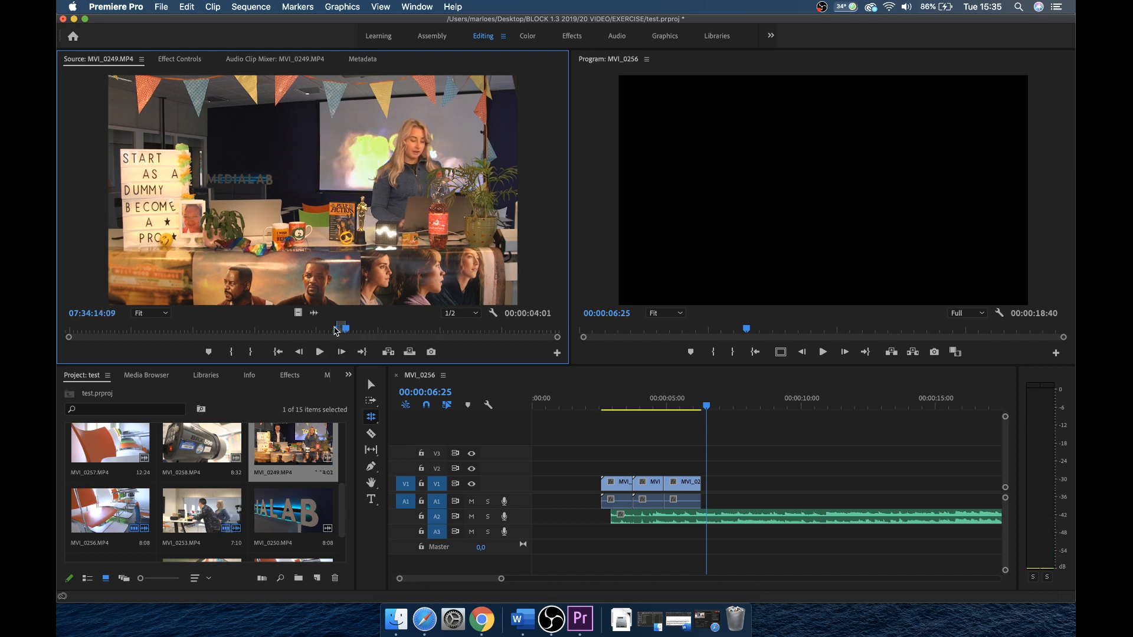
drag(370, 267, 726, 492)
Cut The_Old_RV.mp3 on A2 partway under MVI_0249.MP4 and delete the part after the cut.
key(c)
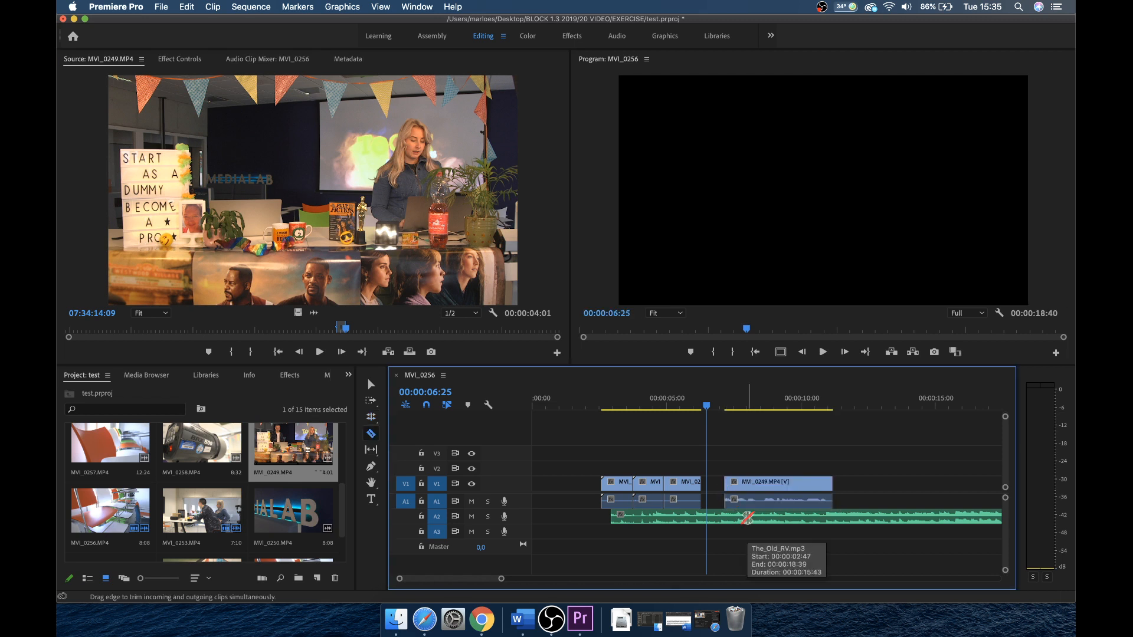
key(v)
click(794, 522)
key(Delete)
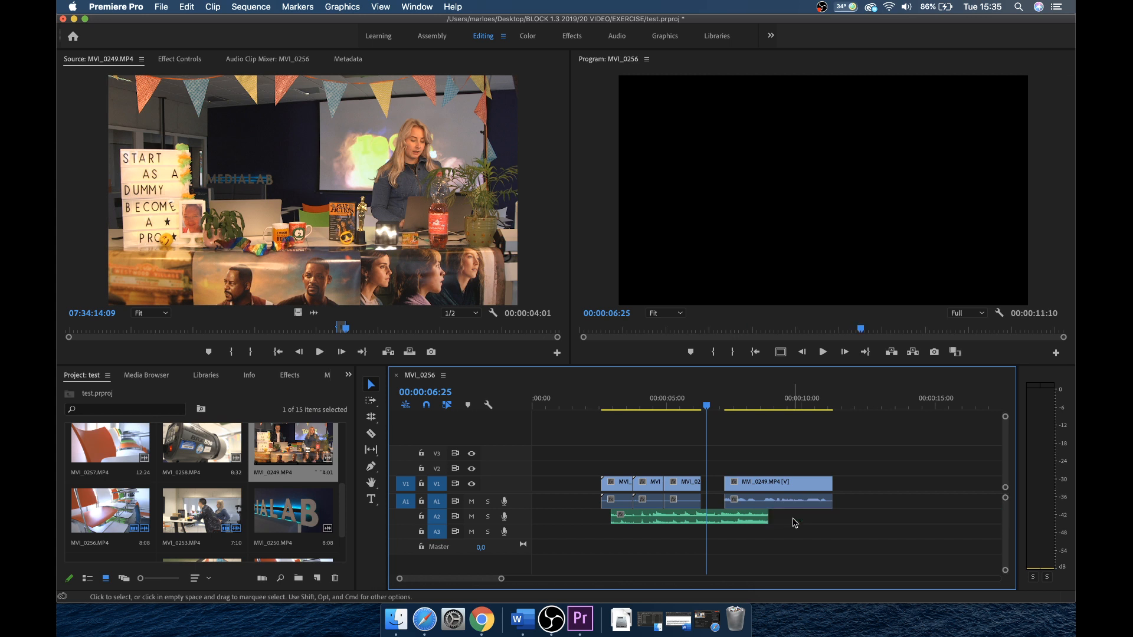
Extend the start of MVI_0249.MP4 slightly earlier and move the first three video clips together up against it.
drag(720, 479, 713, 479)
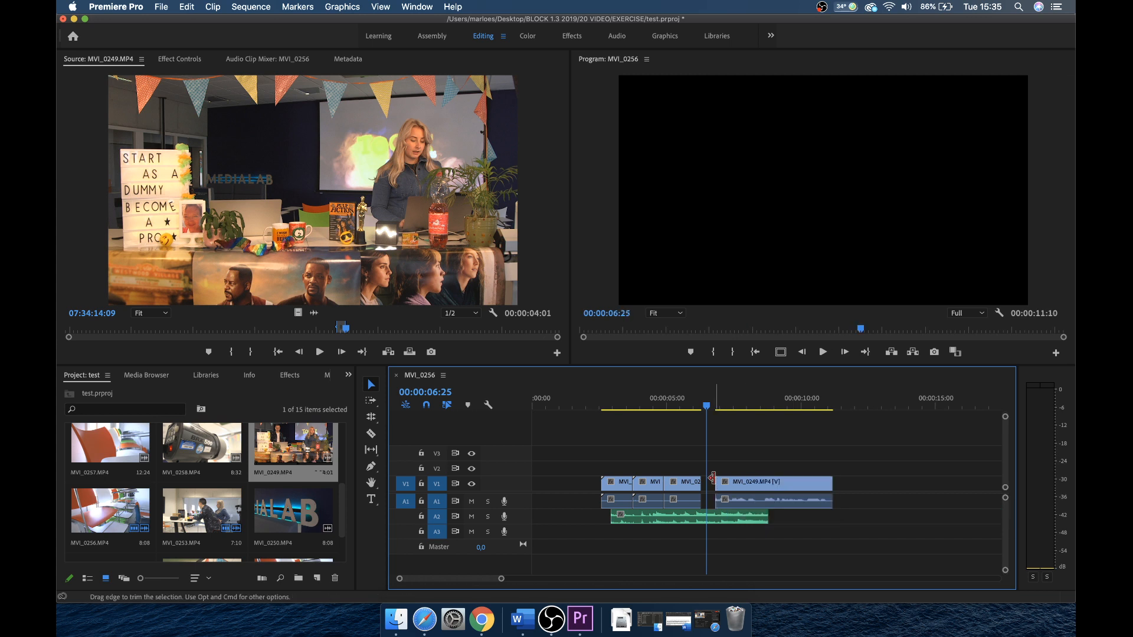
click(726, 404)
drag(727, 404, 720, 404)
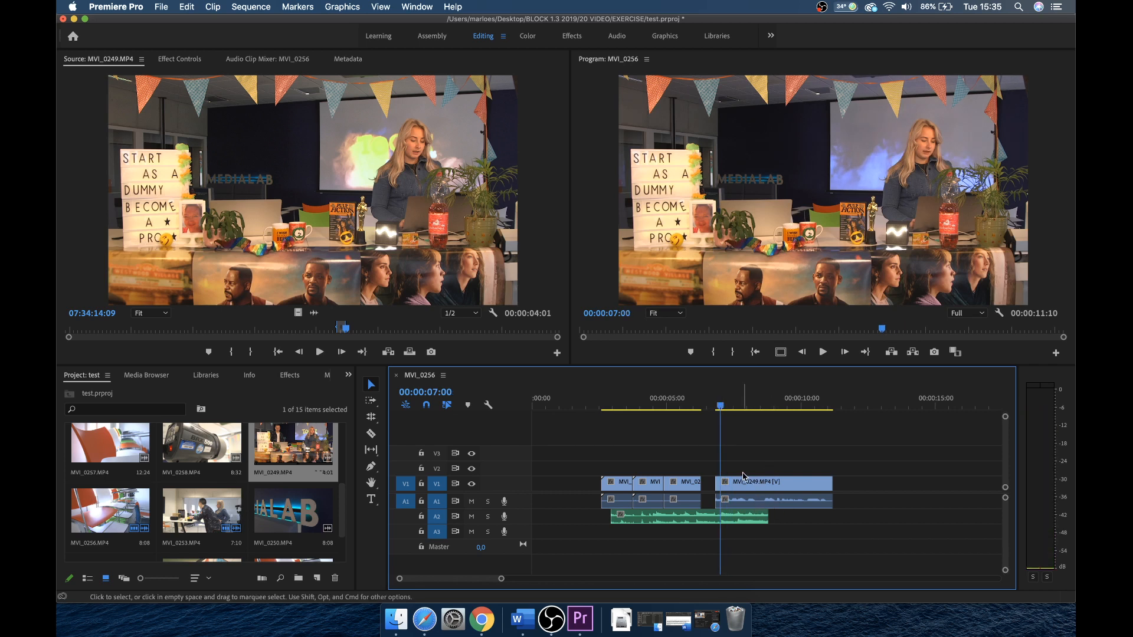
drag(602, 465, 691, 489)
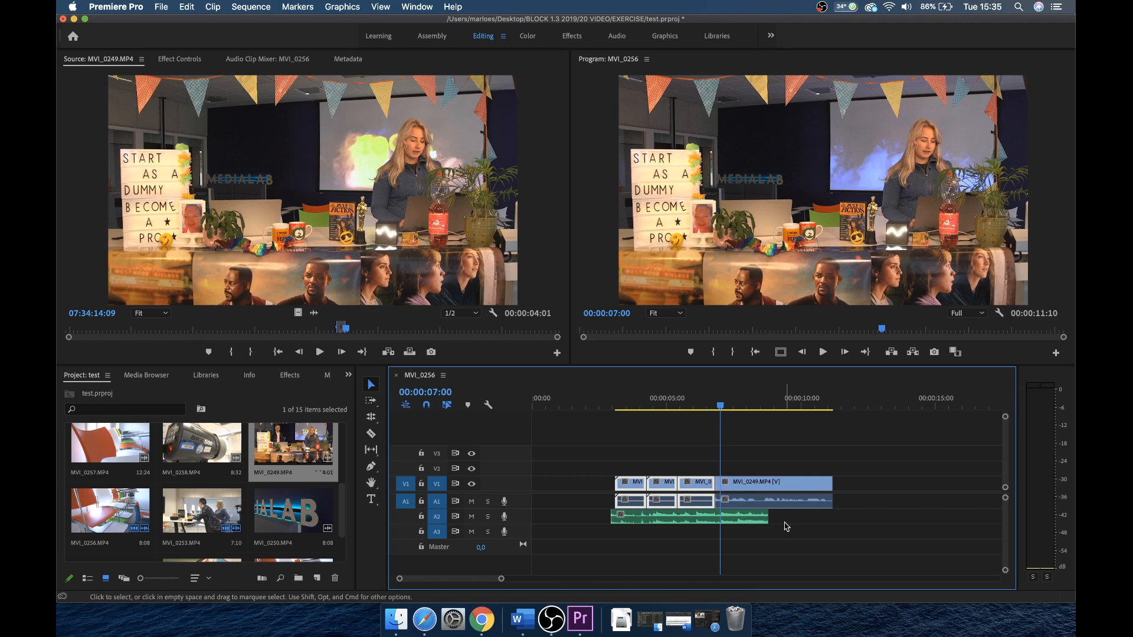
Trim the end of The_Old_RV.mp3 to just past the start of MVI_0249.MP4 and increase the height of track A2.
drag(767, 518, 731, 520)
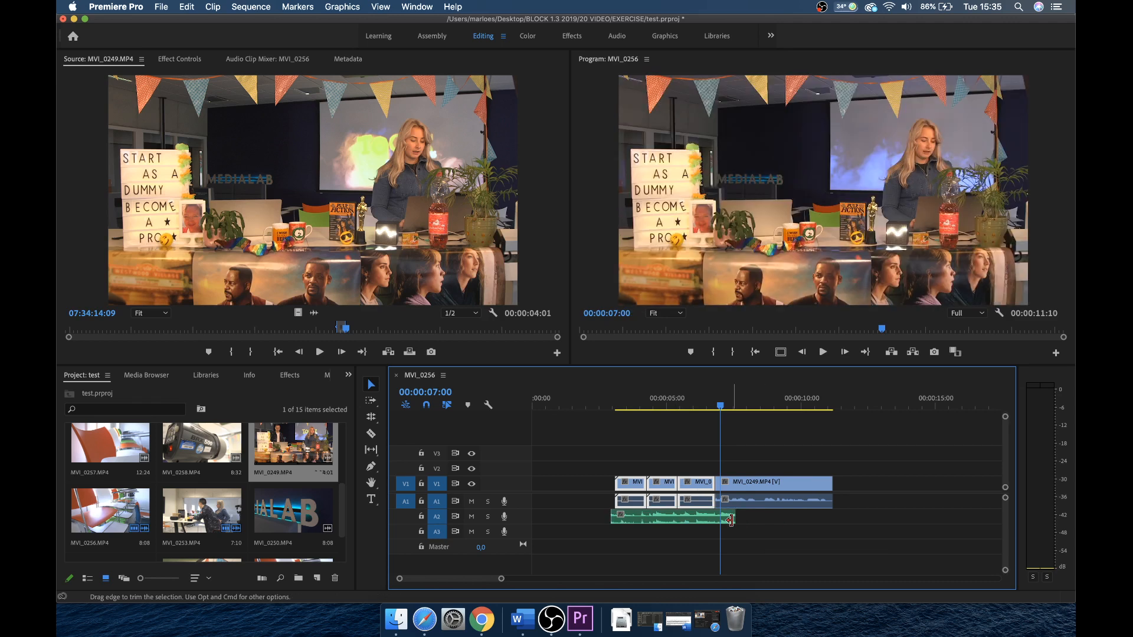
mouse_move(720, 406)
mouse_down()
mouse_move(618, 424)
mouse_move(728, 425)
mouse_up()
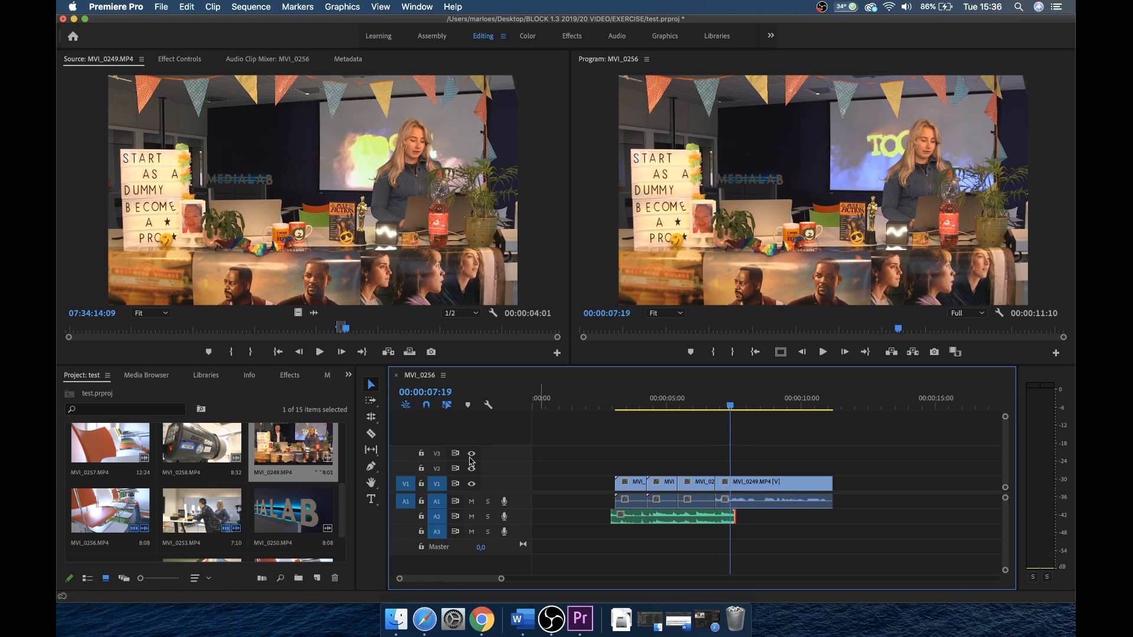
click(290, 376)
click(133, 392)
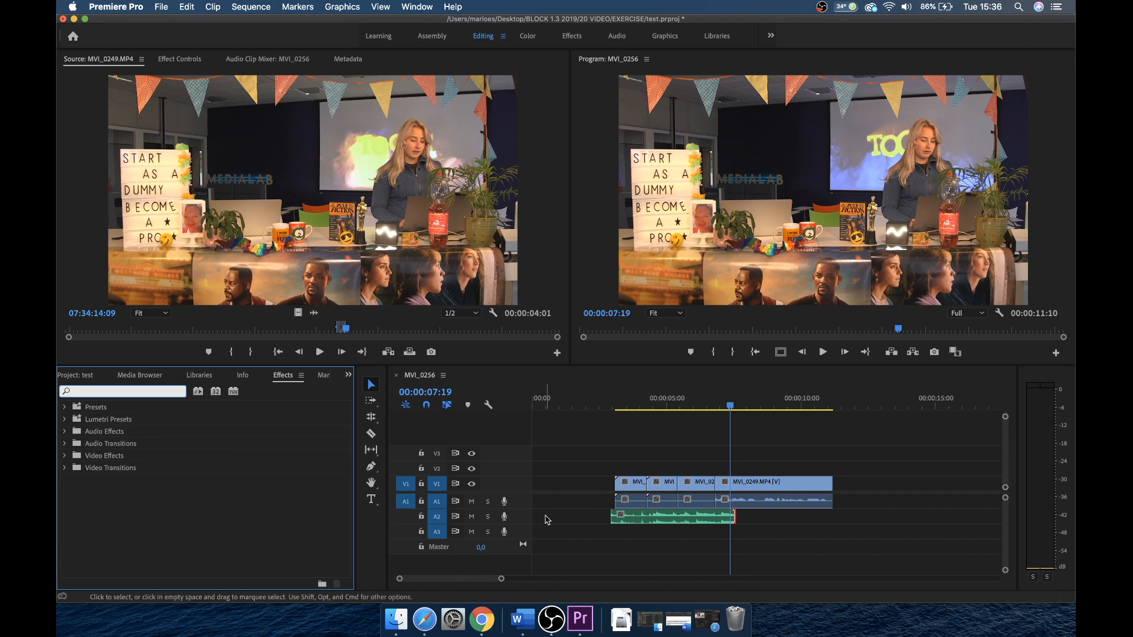
click(522, 527)
drag(523, 527, 522, 533)
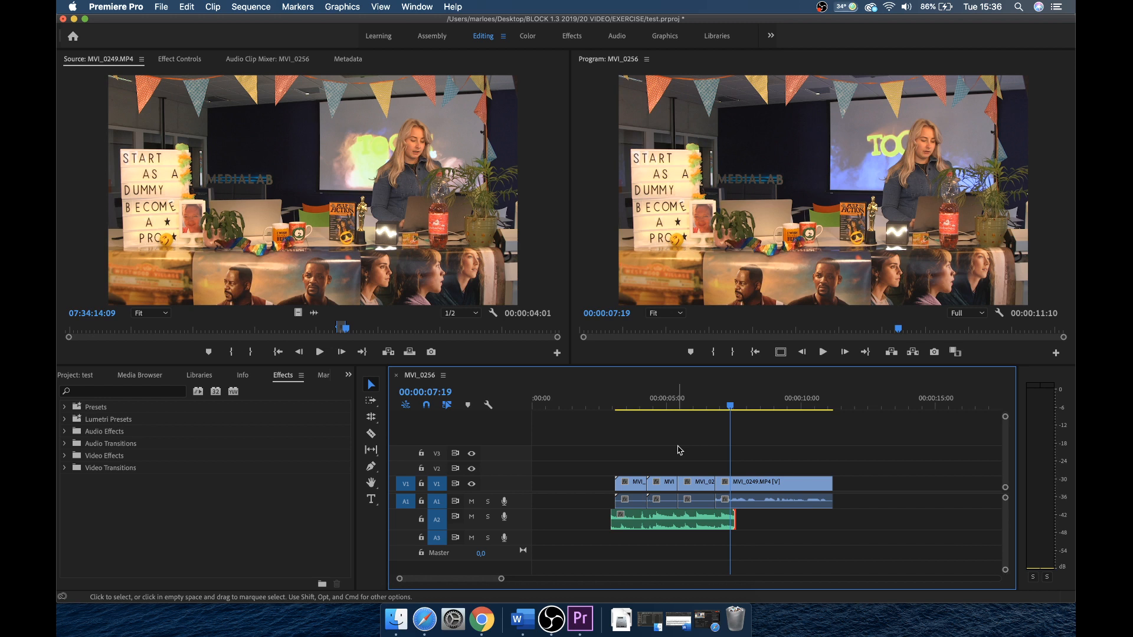
Apply the Exponential Fade audio transition from the Crossfade group to the end of The_Old_RV.mp3 on A2.
click(86, 380)
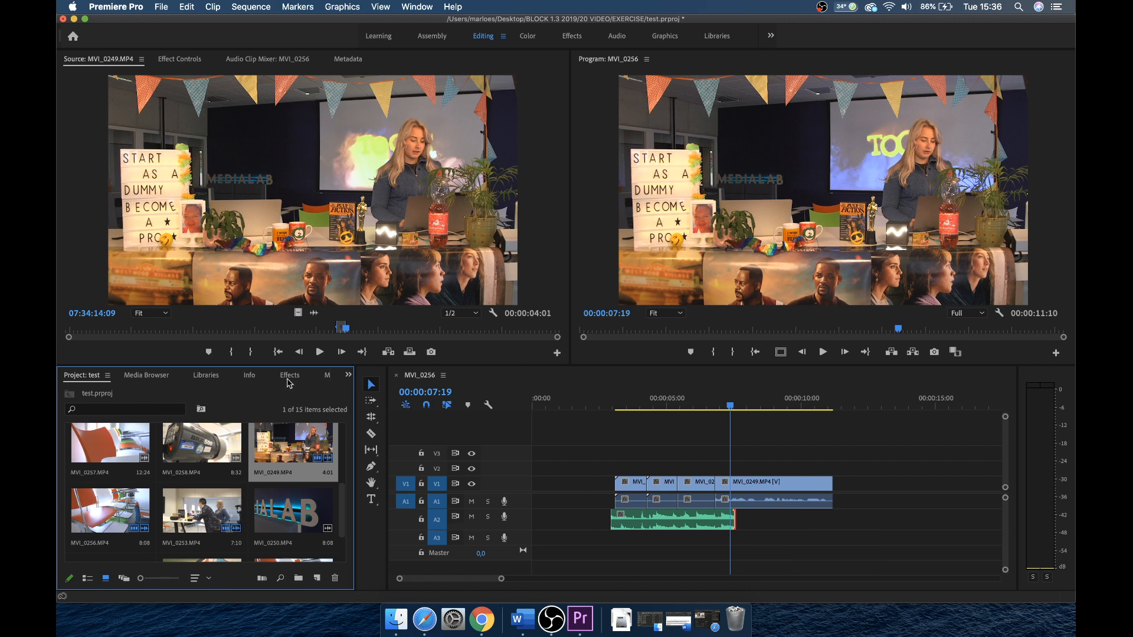
click(288, 378)
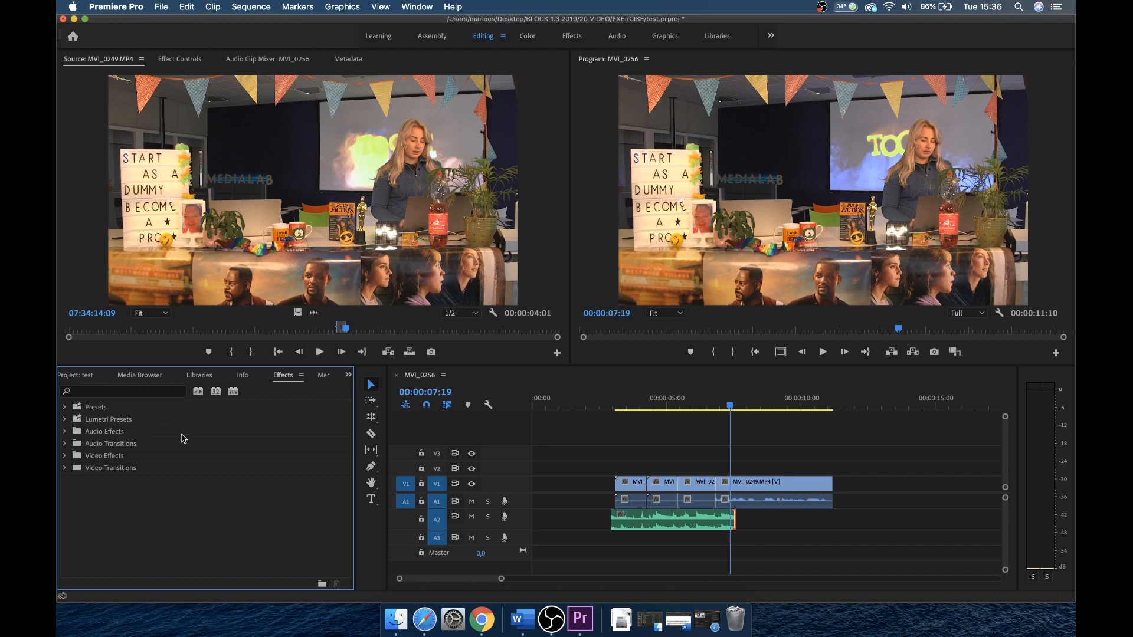
click(64, 444)
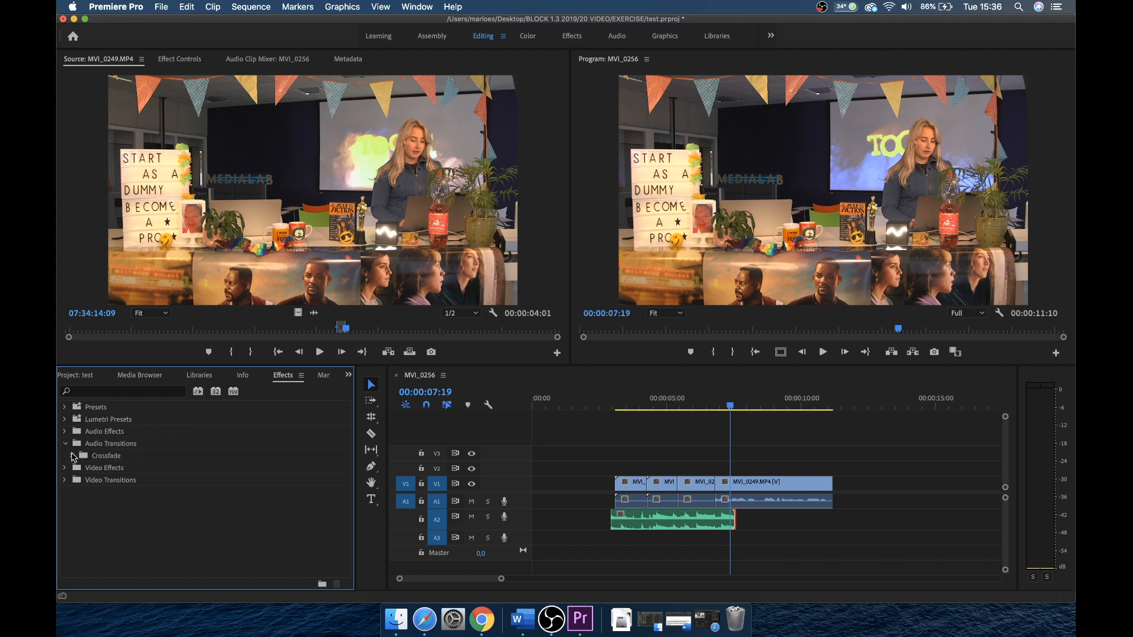
click(71, 456)
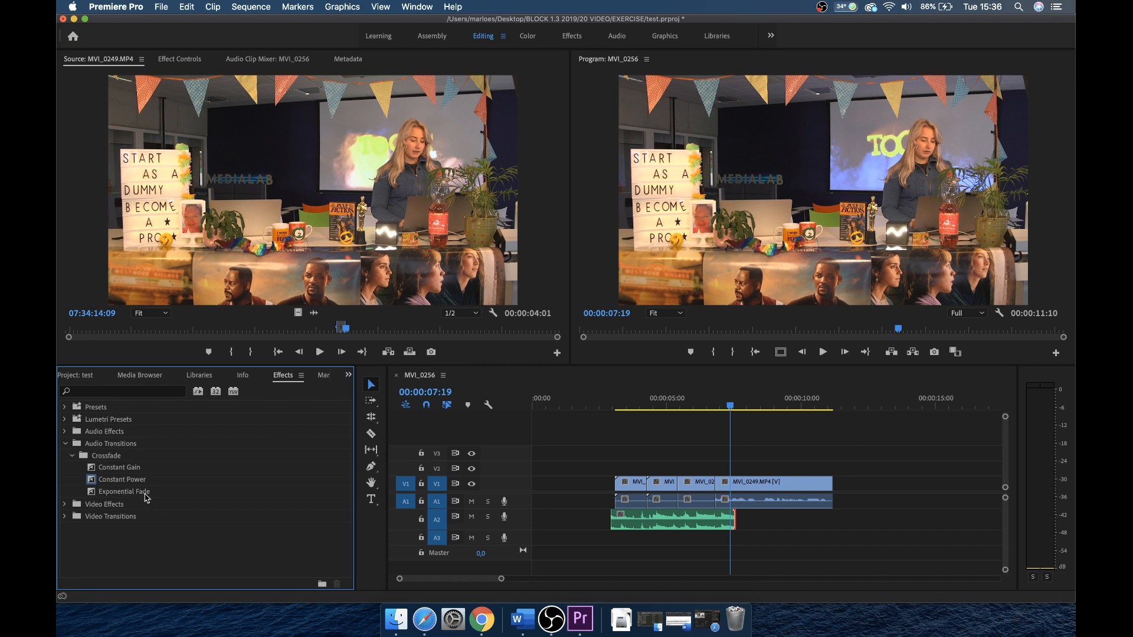
drag(142, 499, 799, 485)
drag(756, 523, 733, 521)
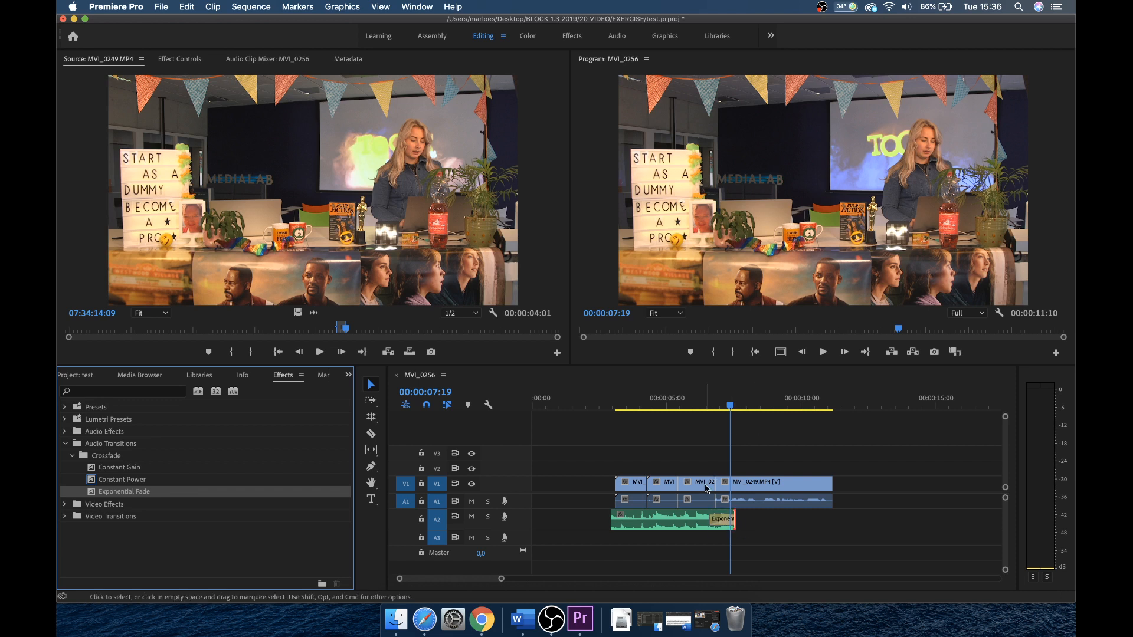
Shorten the Exponential Fade so it starts near the beginning of MVI_0249.MP4, and play the sequence through the fade.
key(=)
mouse_move(729, 520)
mouse_down()
mouse_move(742, 519)
mouse_move(678, 520)
mouse_move(744, 519)
mouse_up()
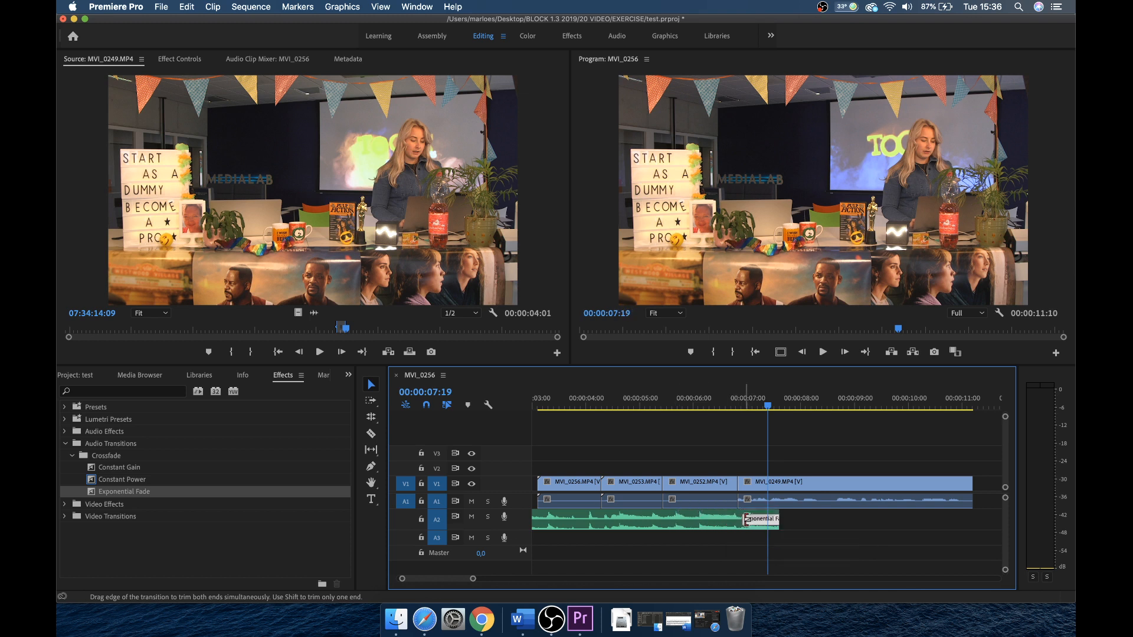
click(635, 405)
key(space)
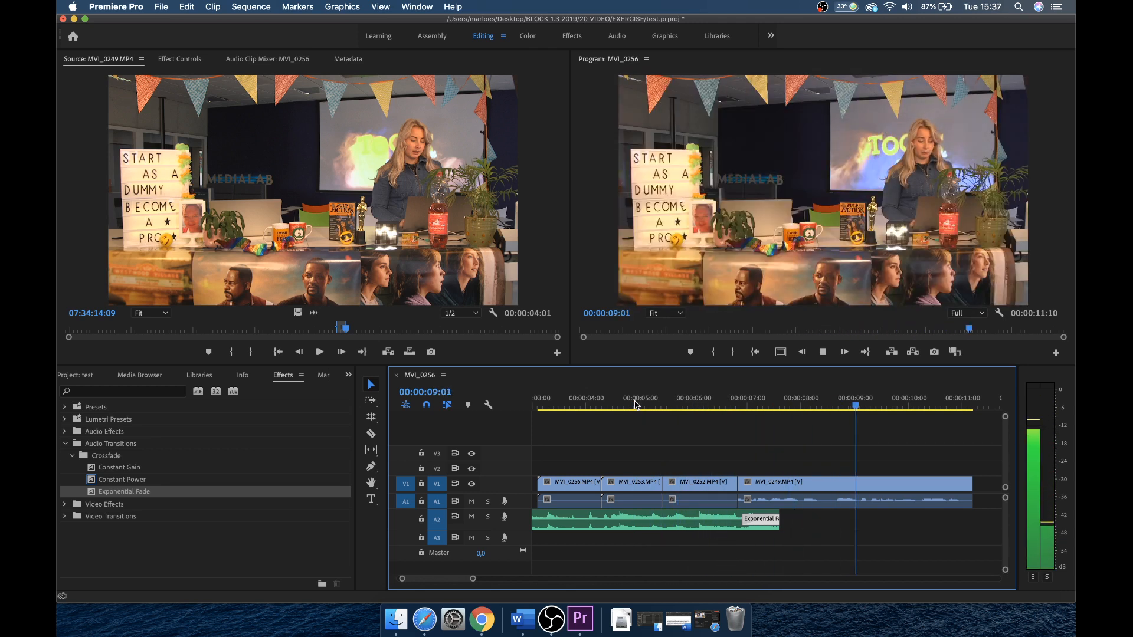
Trim the start of MVI_0249.MP4 without leaving a gap, extend the end of The_Old_RV.mp3 slightly with a shorter Exponential Fade, and play it.
key(space)
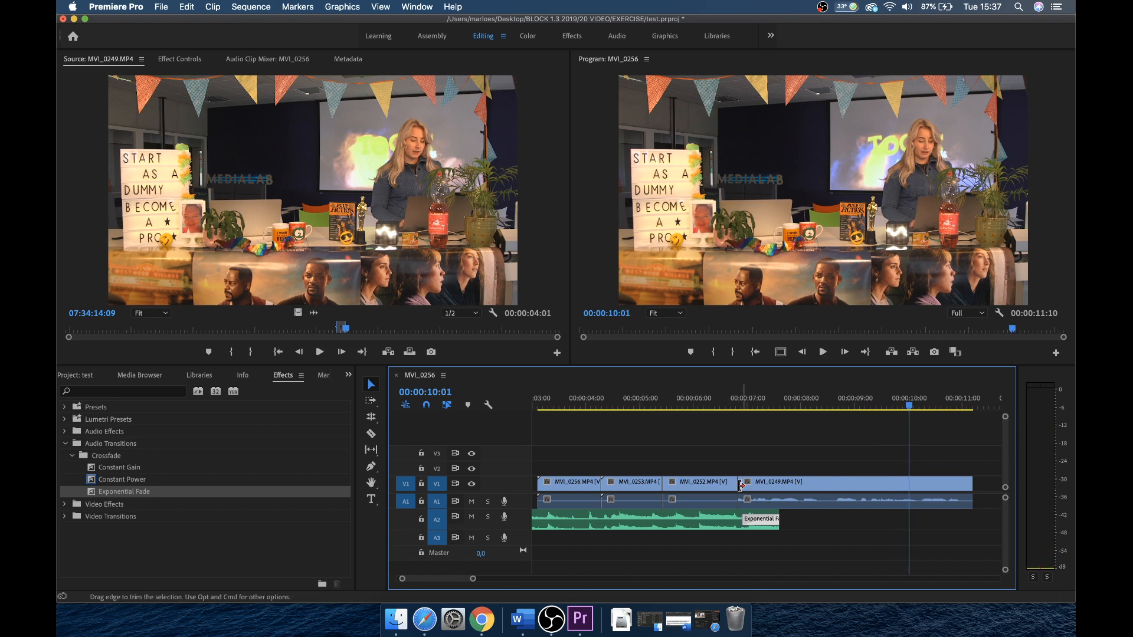
drag(739, 486, 772, 520)
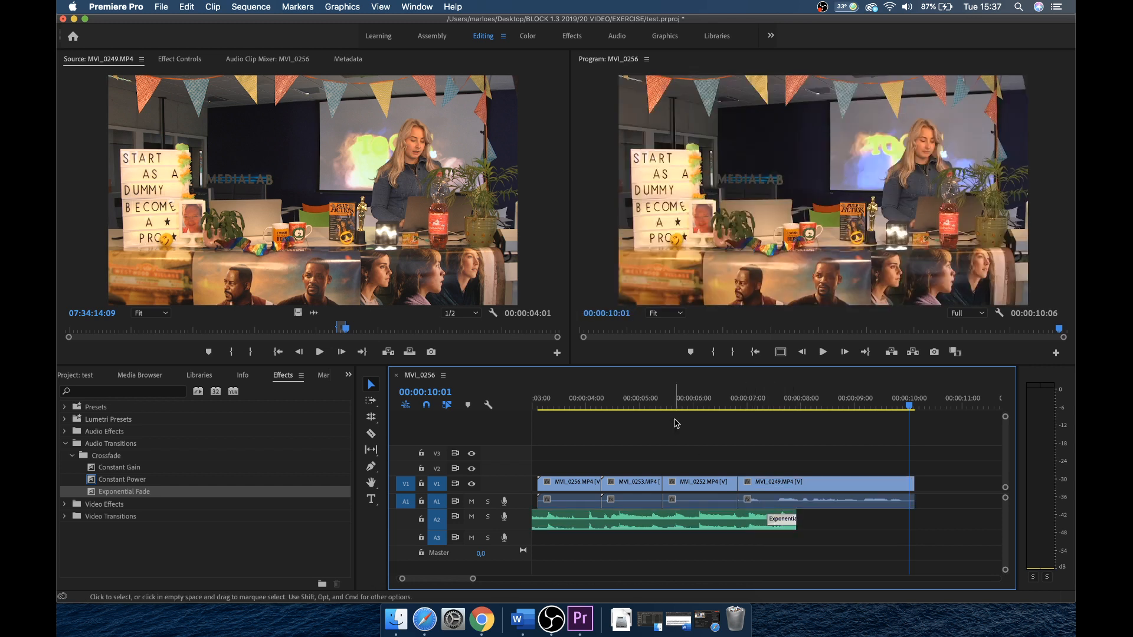
click(671, 408)
key(space)
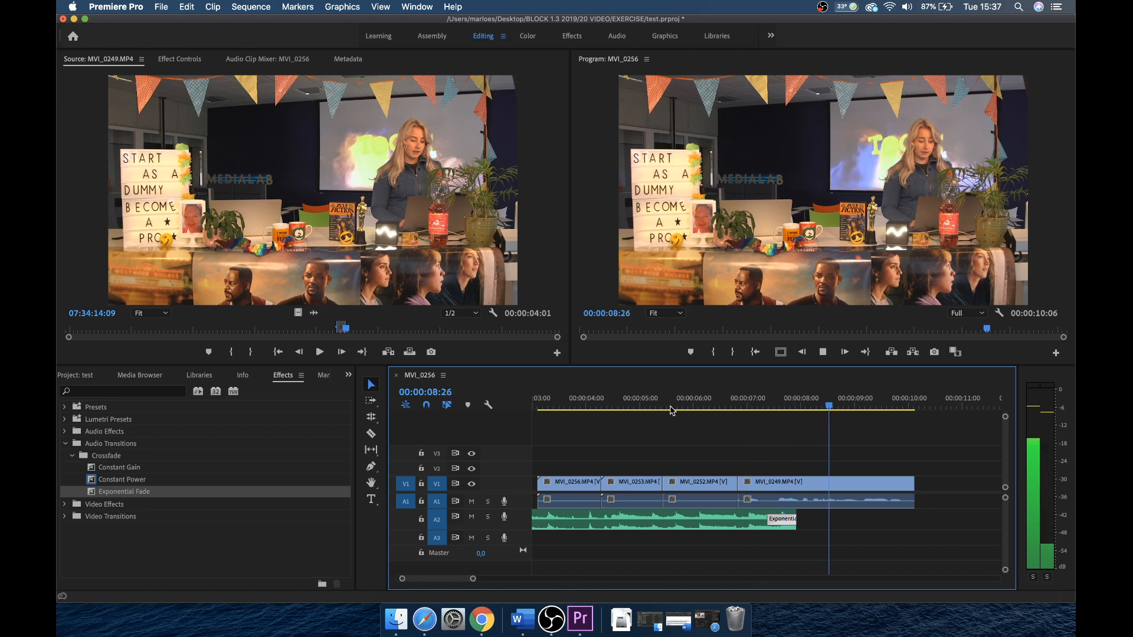
key(space)
Lengthen the Exponential Fade on A2 so it starts near the beginning of MVI_0252.MP4, and play the sequence through it.
drag(744, 406, 736, 407)
drag(769, 518, 680, 519)
click(654, 401)
key(space)
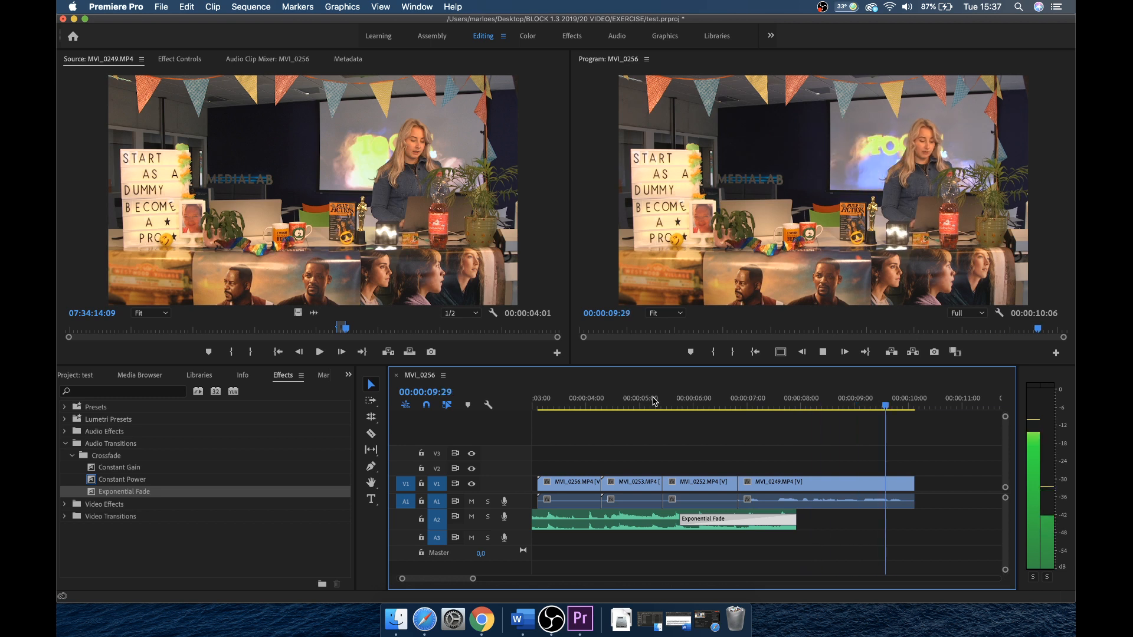
key(space)
Remove the Exponential Fade from the music on A2 and extend the music's end past the end of MVI_0249.MP4.
scroll(654, 402, right, 5)
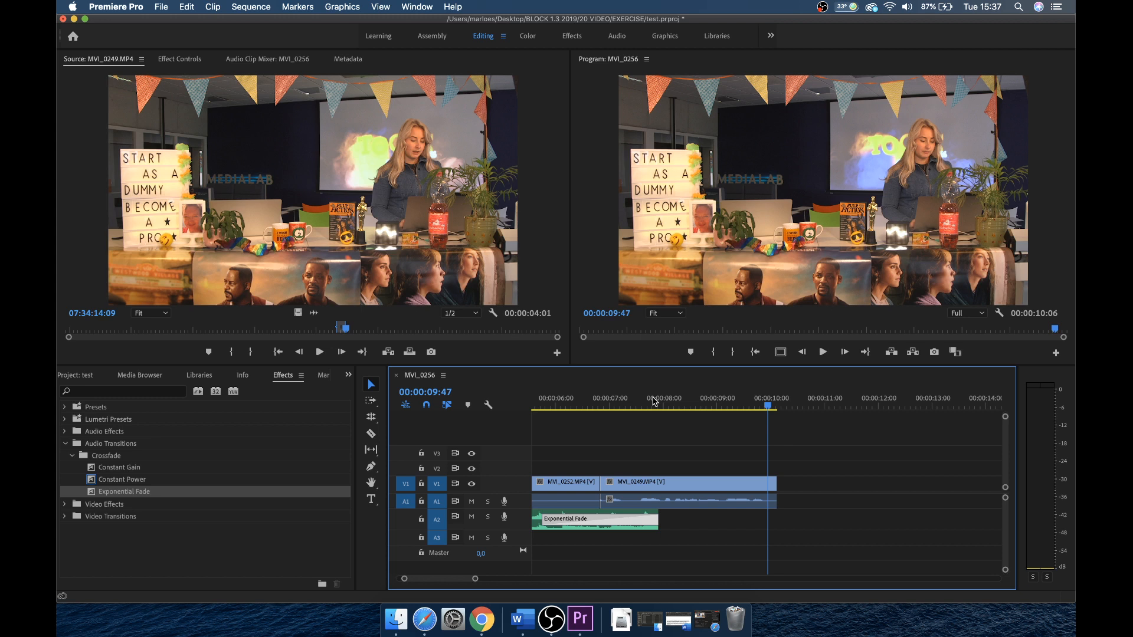
scroll(667, 508, left, 3)
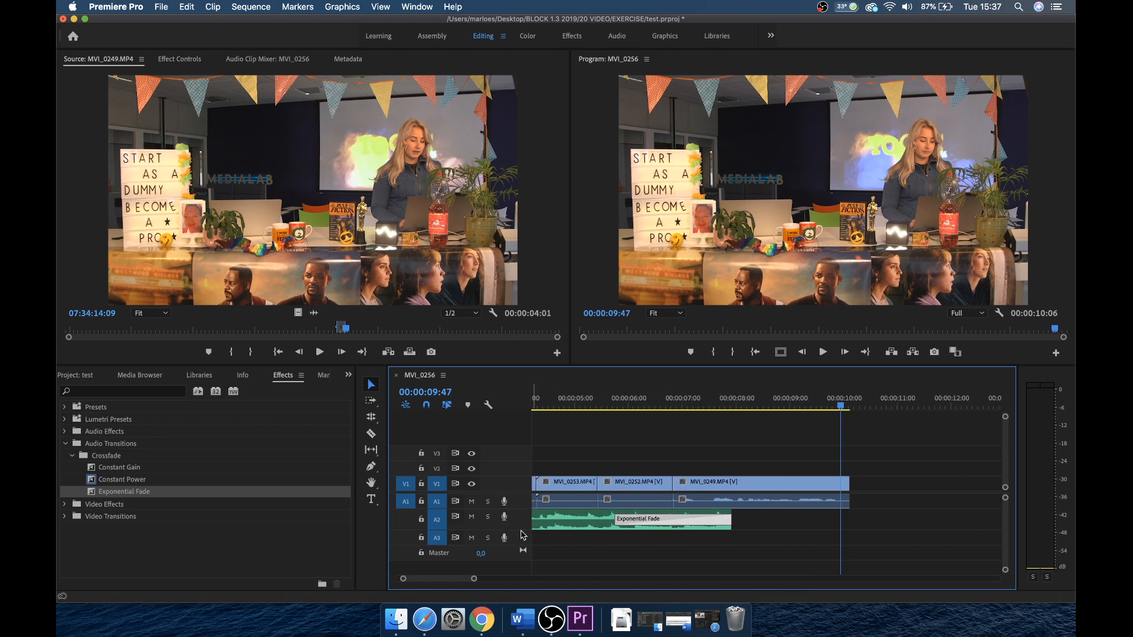
drag(527, 534, 527, 546)
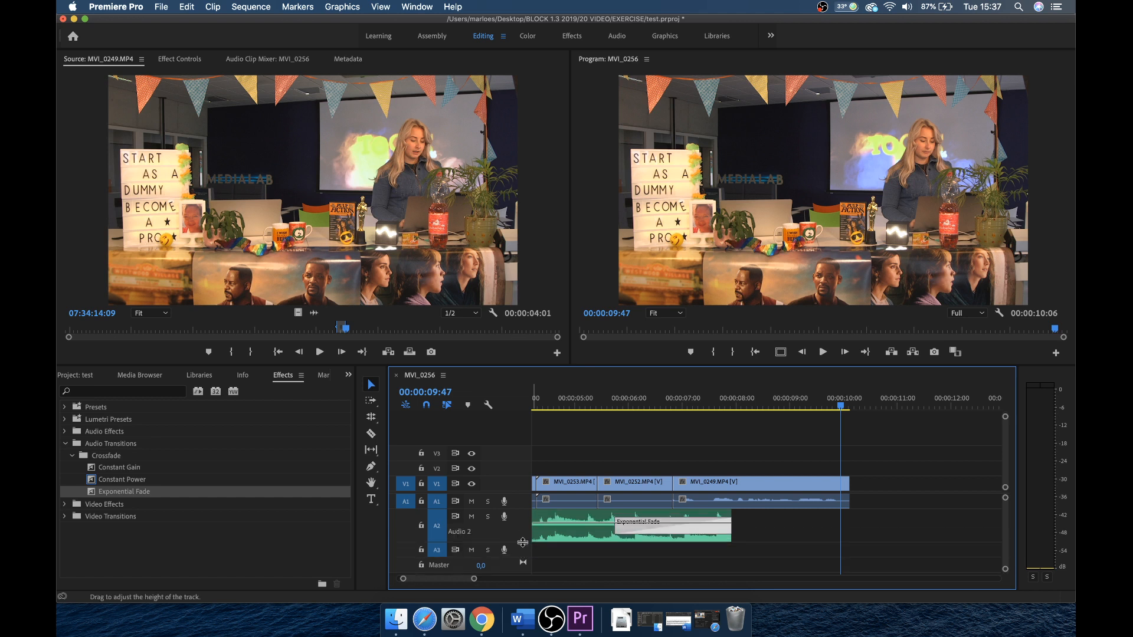
click(699, 535)
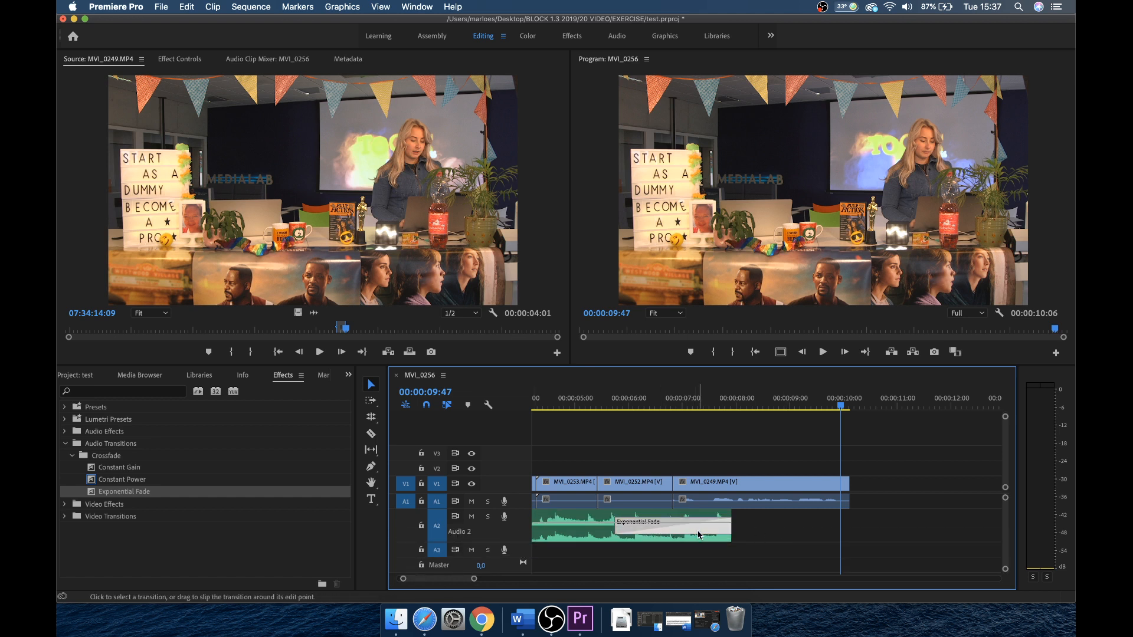
key(Delete)
drag(733, 528, 881, 529)
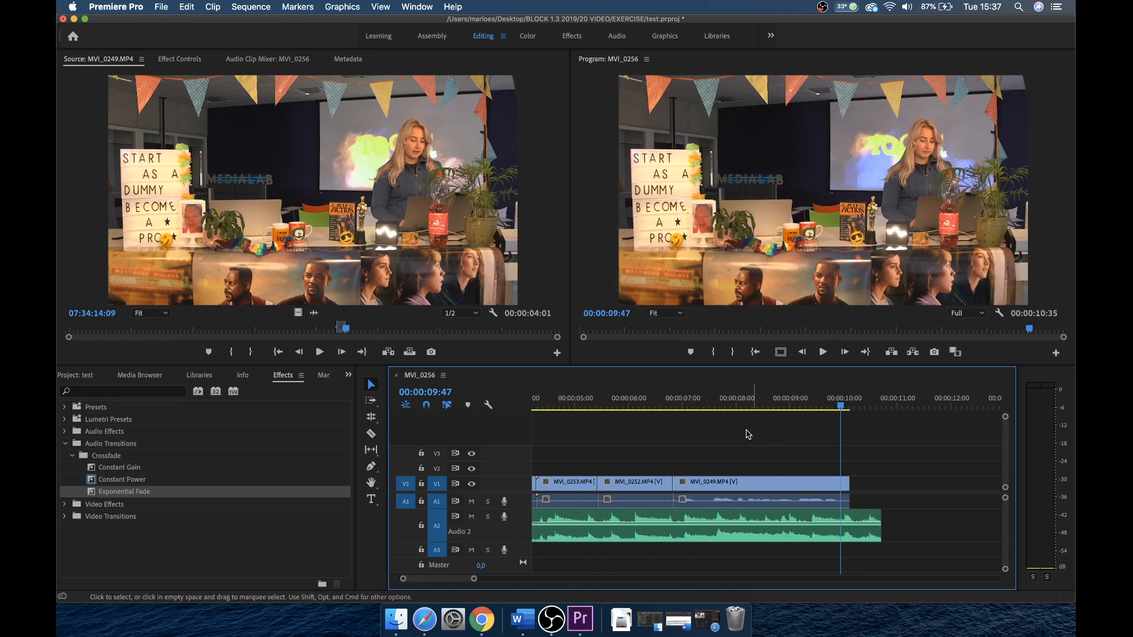
Add two volume keyframes to the music on A2 around the start of MVI_0249.MP4 and lower the second to about -25 dB.
drag(705, 402, 644, 401)
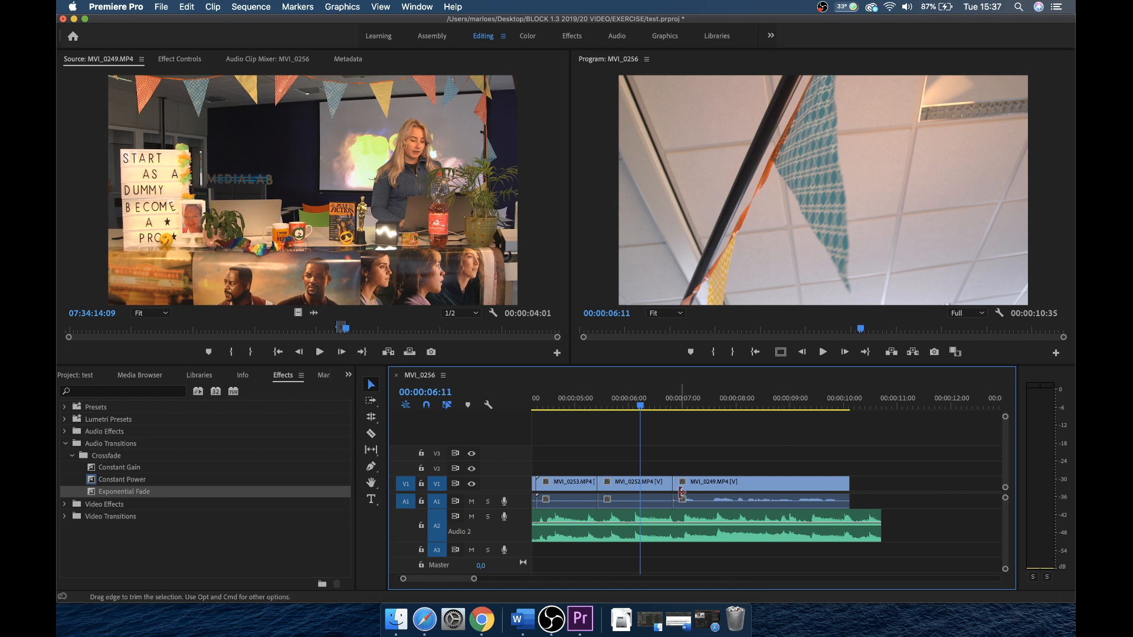
drag(523, 546, 522, 534)
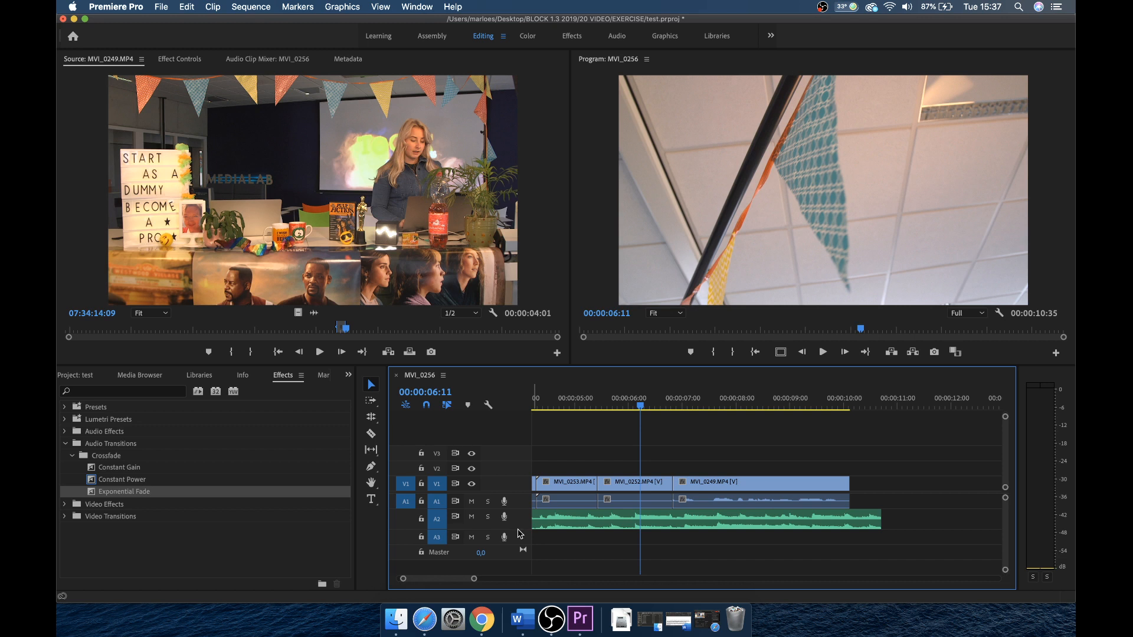
drag(518, 535, 519, 549)
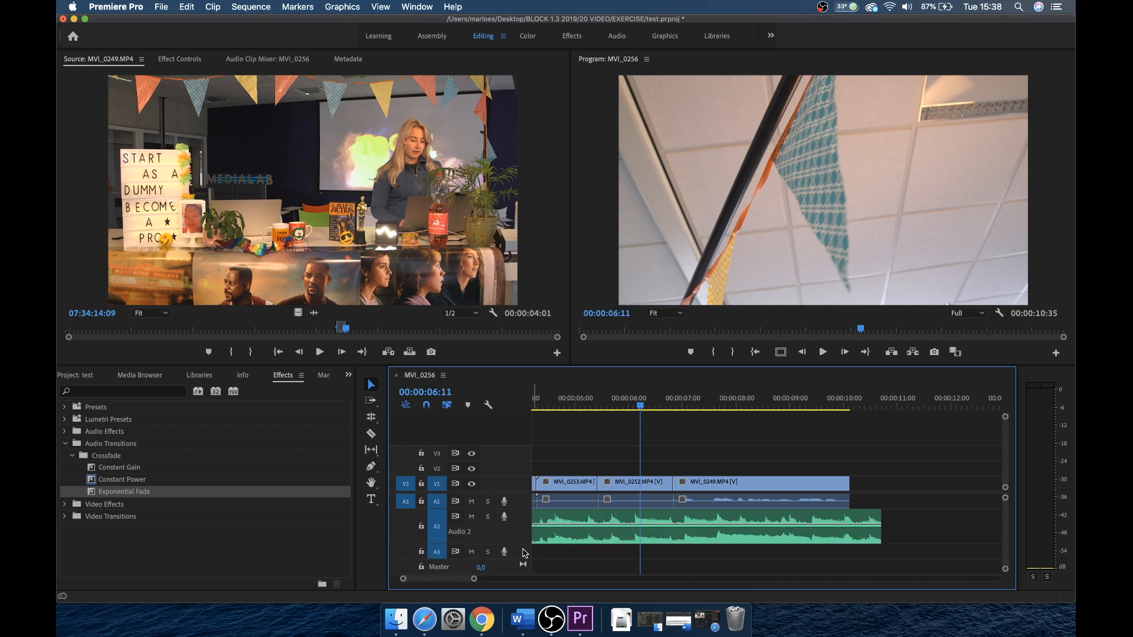
drag(640, 408, 649, 410)
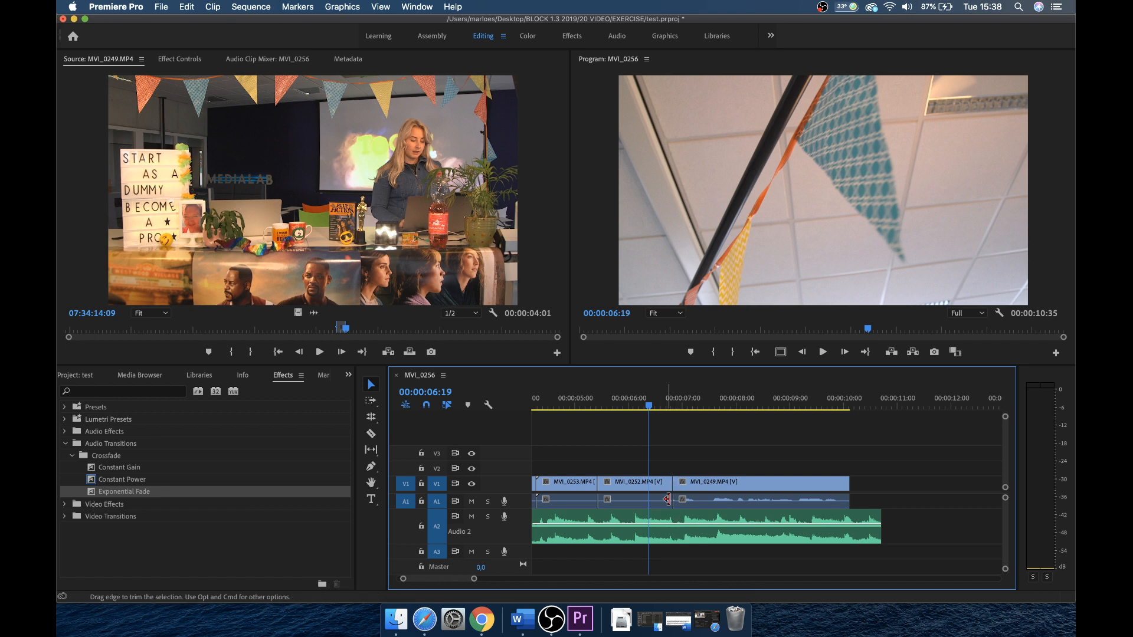
click(670, 529)
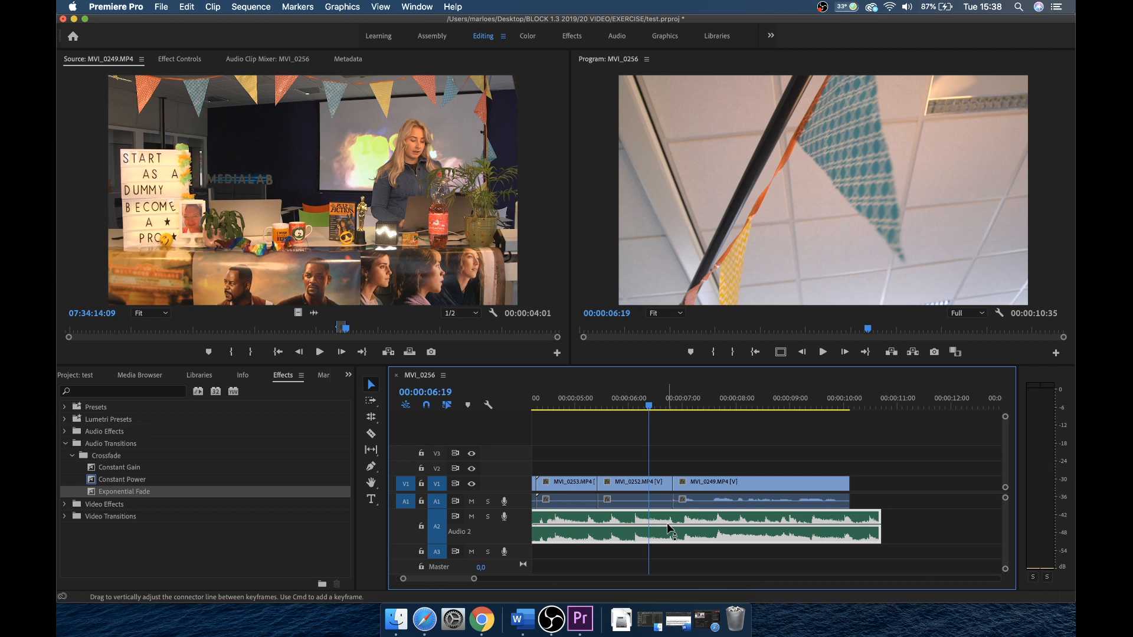
super+click(668, 524)
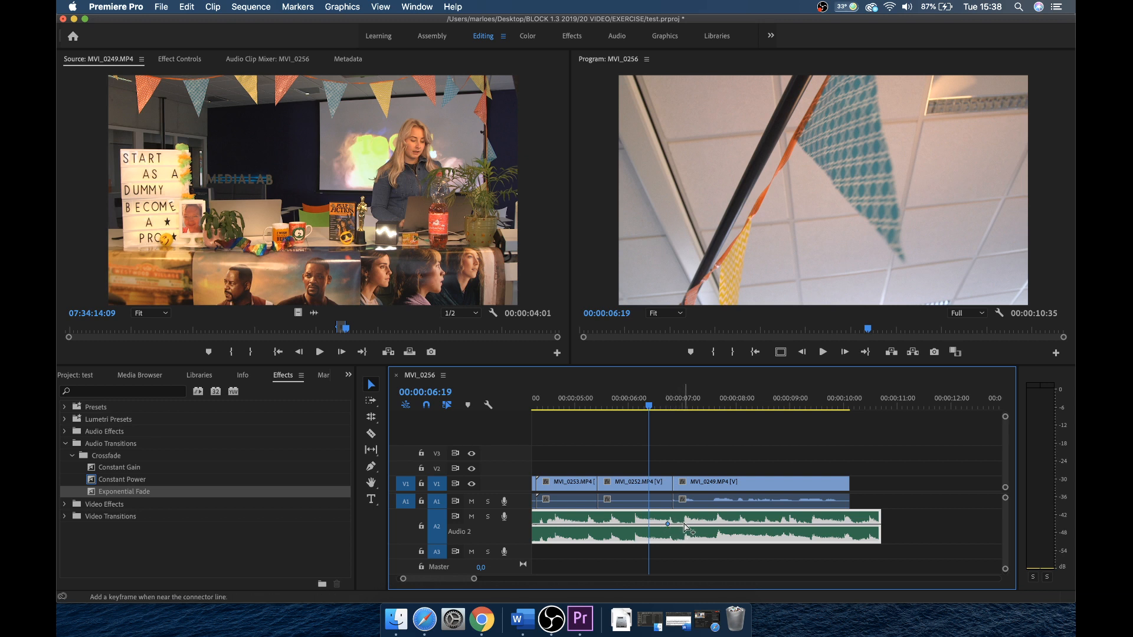
super+click(684, 524)
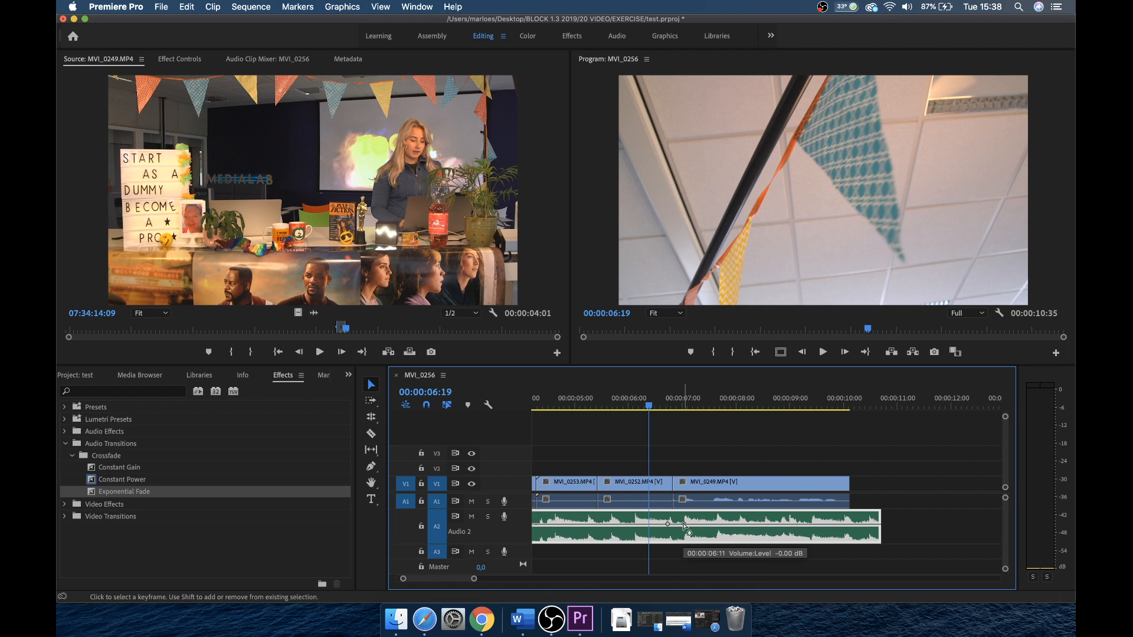
drag(684, 526, 684, 536)
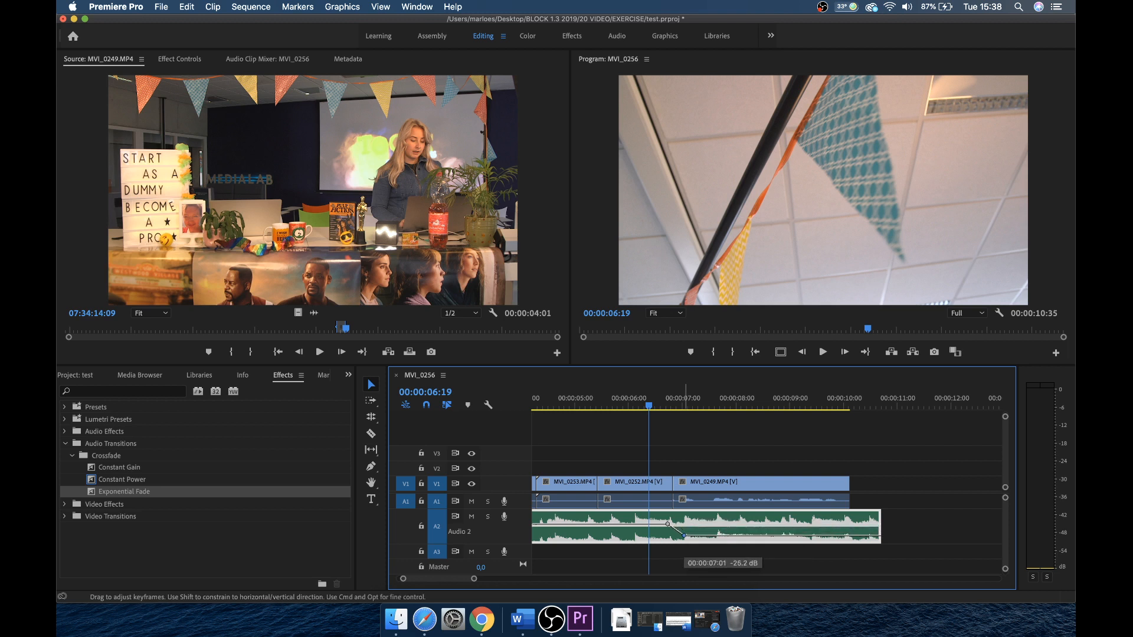
drag(684, 536, 684, 537)
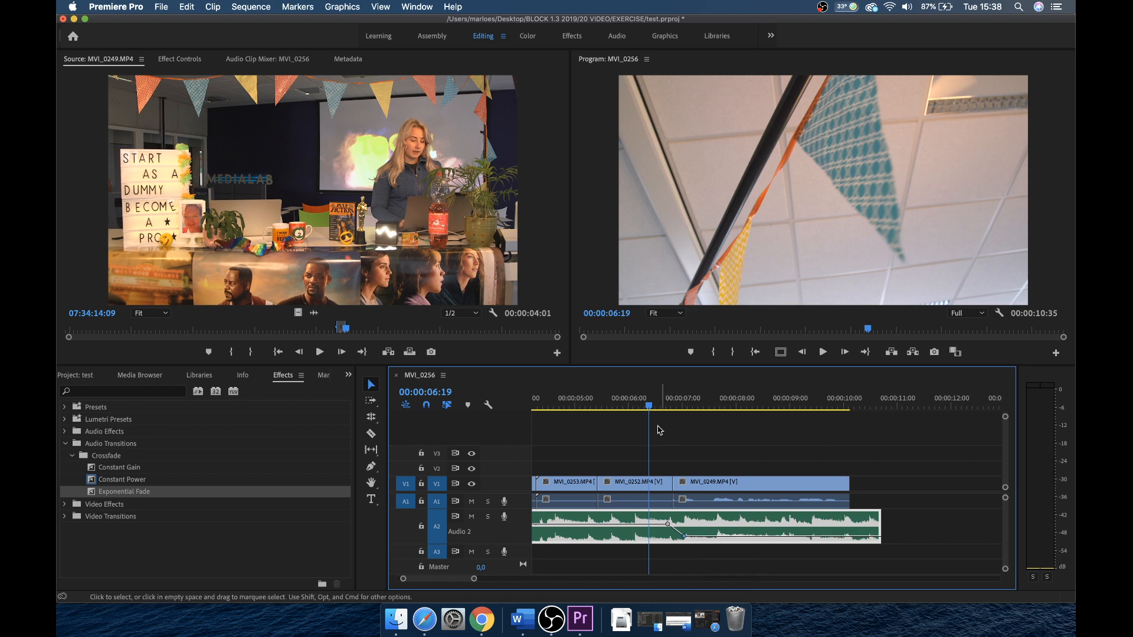
Play the sequence twice through the music's volume drop at the start of MVI_0249.MP4.
click(620, 404)
key(space)
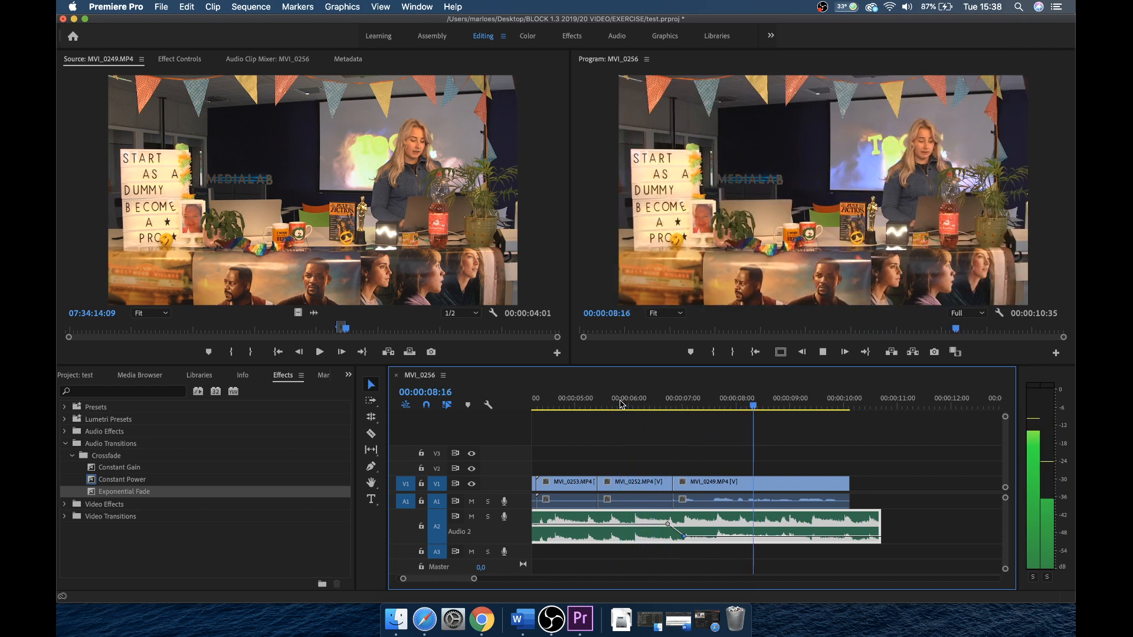
key(space)
click(588, 398)
key(space)
key(minus)
key(minus)
key(minus)
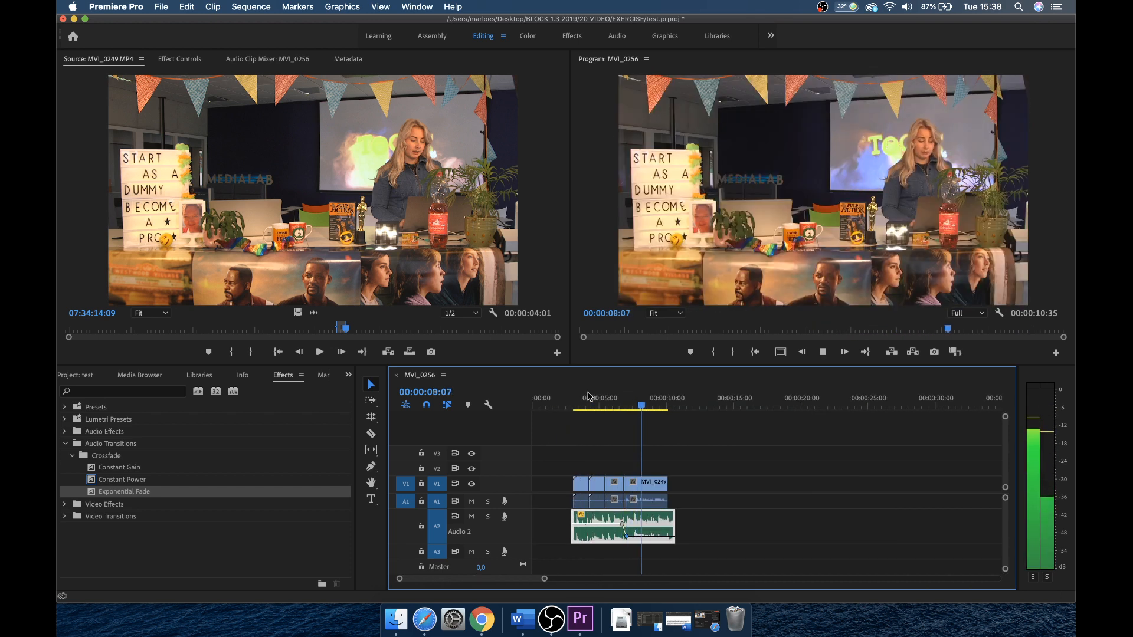
key(space)
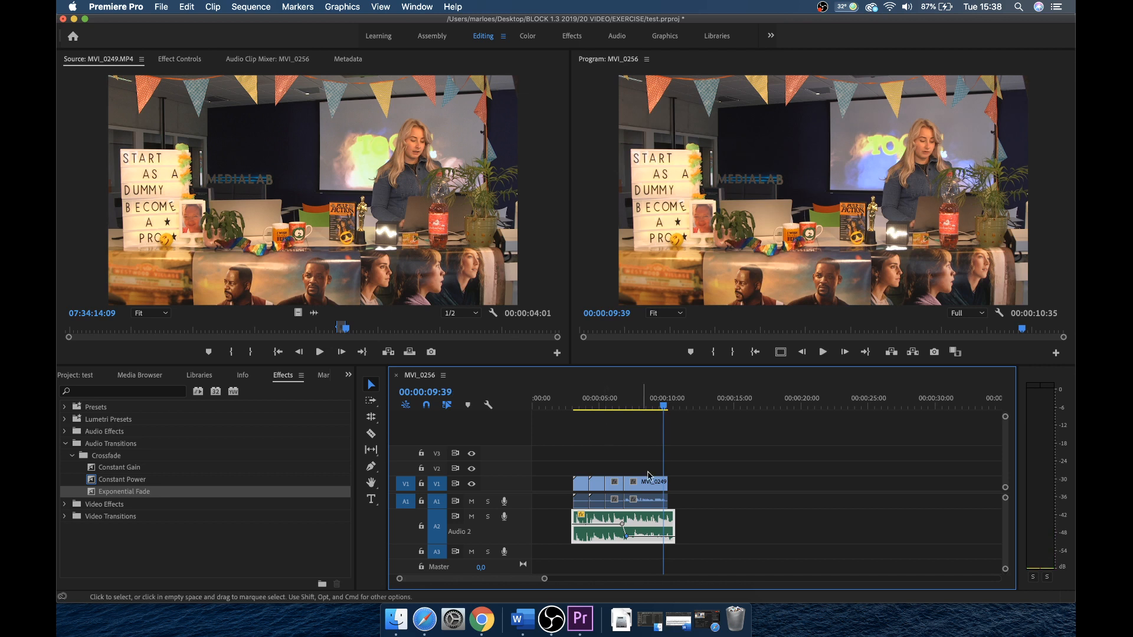
Extend the end of the music on A2 to about 00:00:15:00 and play the part under MVI_0249.MP4.
drag(679, 526, 738, 528)
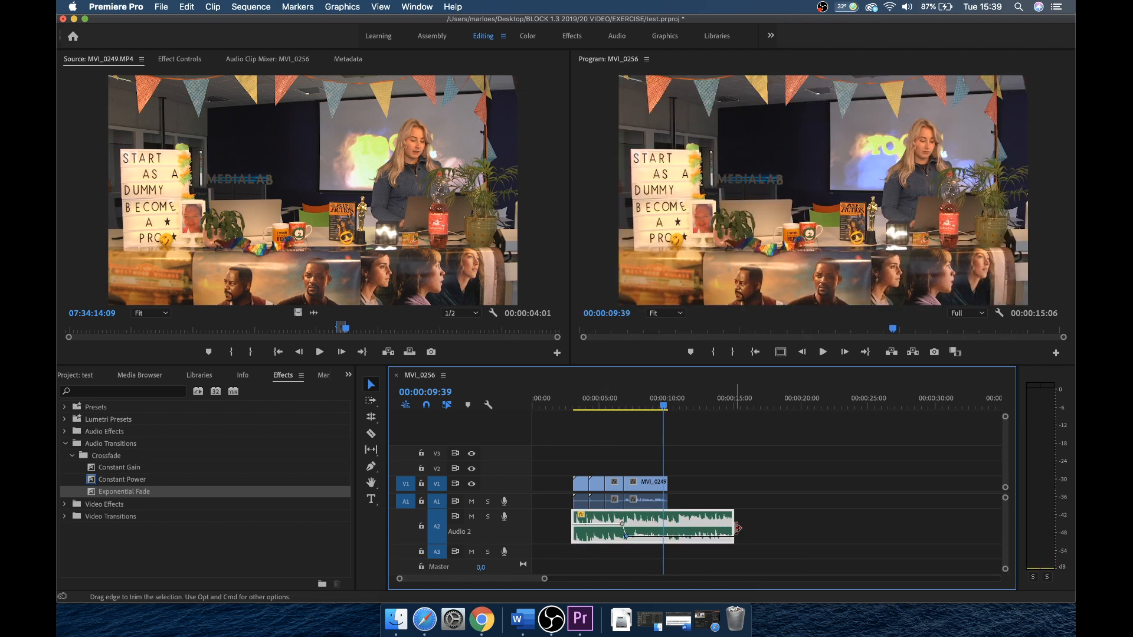
click(622, 402)
key(space)
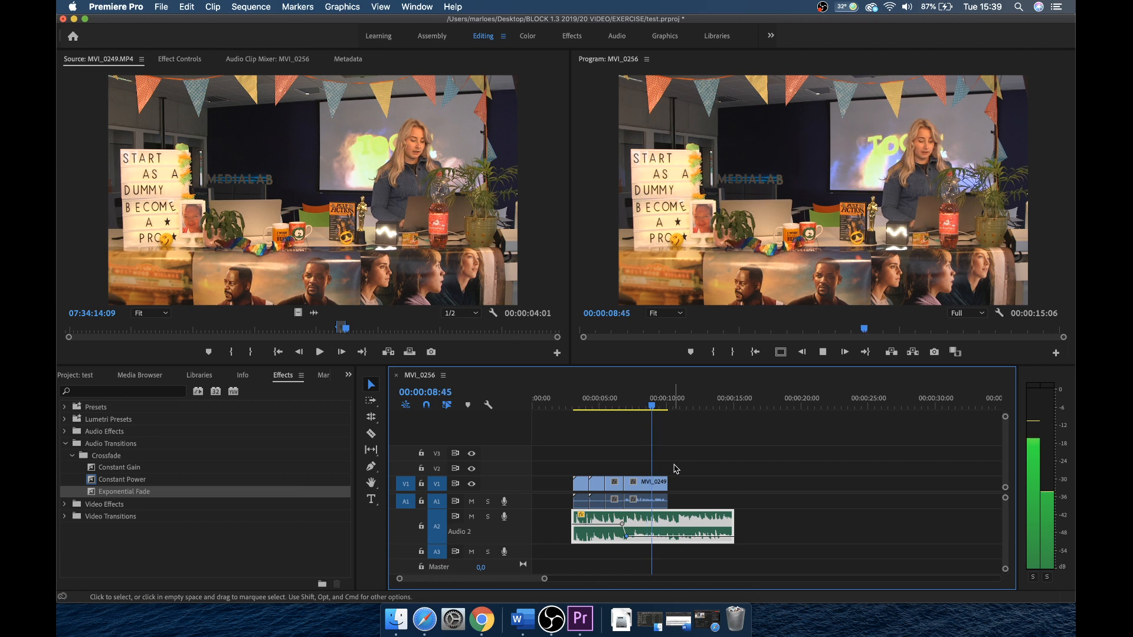
key(space)
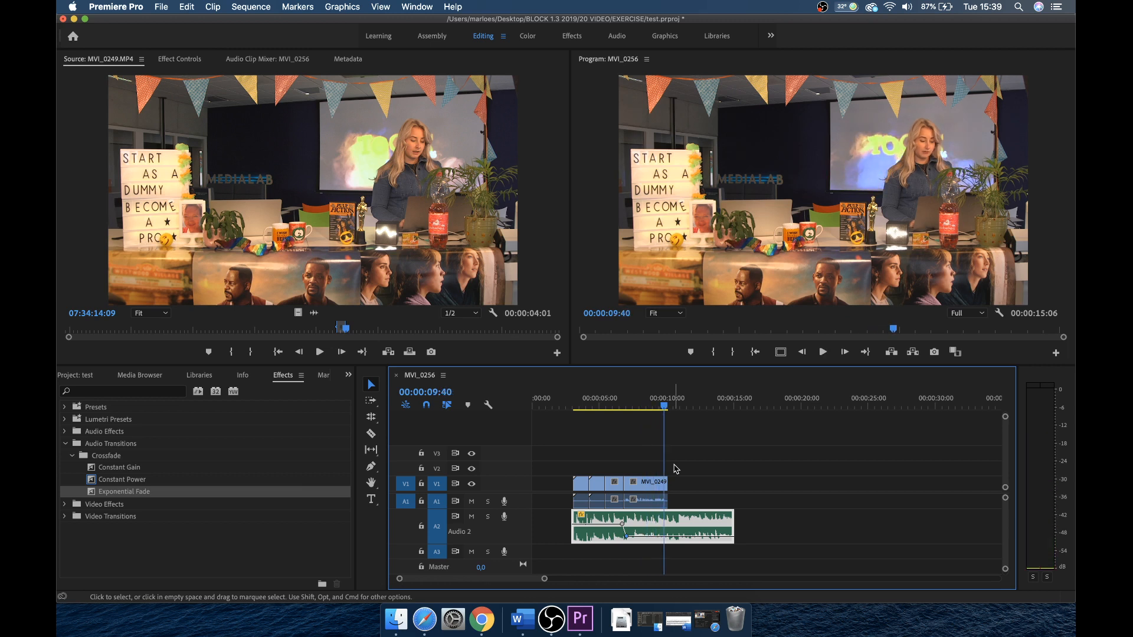
Add volume keyframes to the music near the end of MVI_0249.MP4, raise the last one back to the pre-dip level, and play the result.
key(=)
key(=)
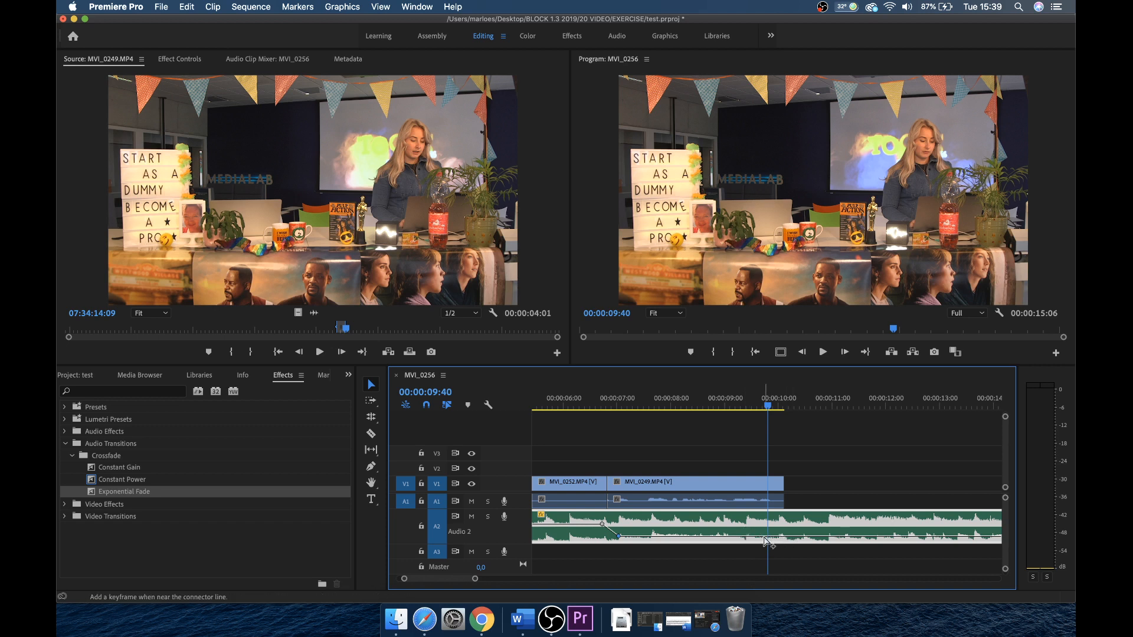
super+click(765, 538)
drag(784, 537, 784, 526)
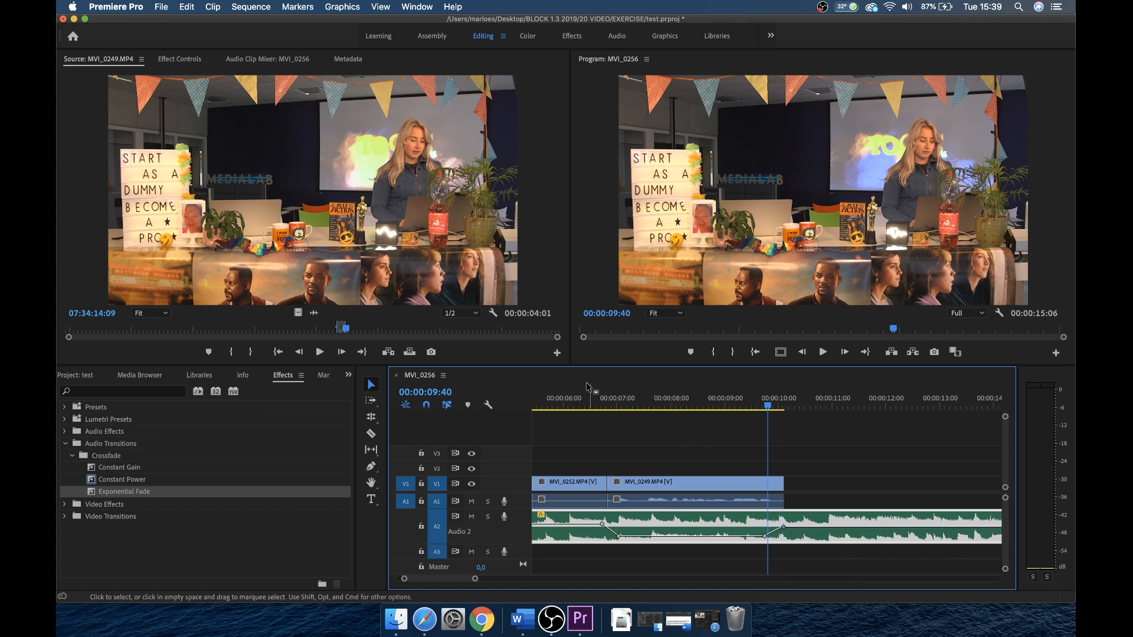
click(570, 401)
key(space)
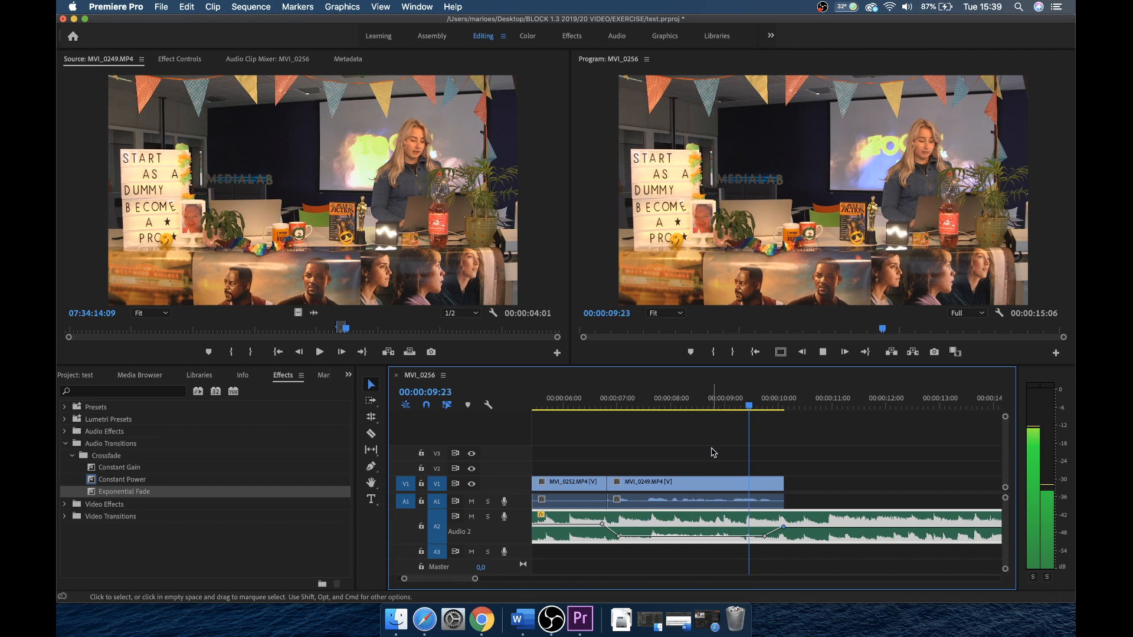
key(space)
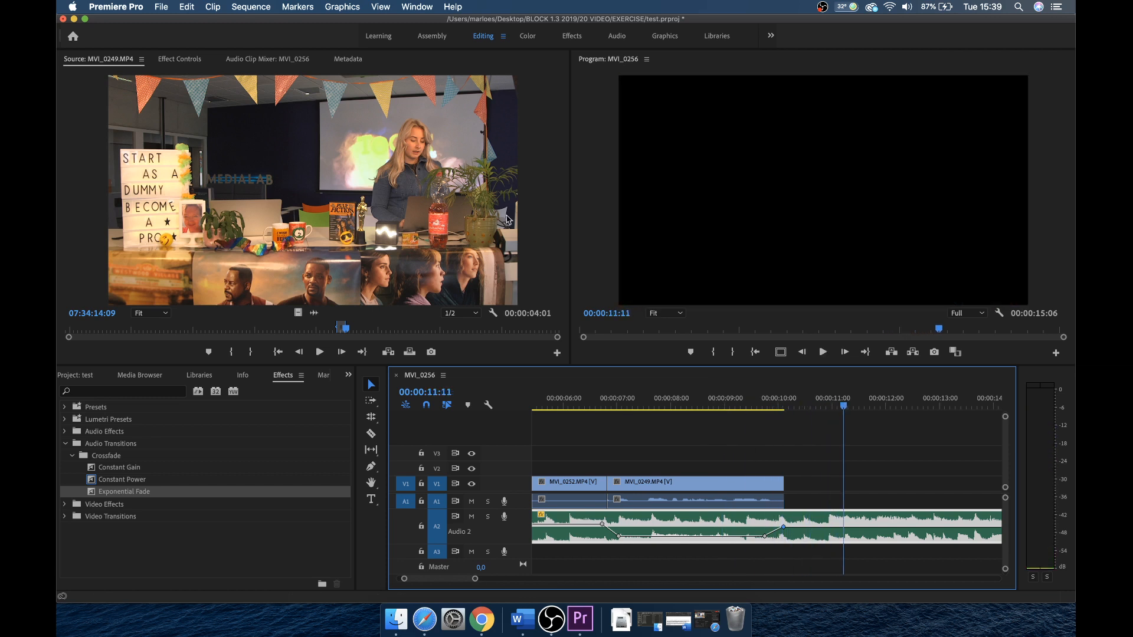
Mark a section of MVI_0258.MP4 lasting about 00:00:01:15 and place it on V1 directly after MVI_0249.MP4.
click(75, 375)
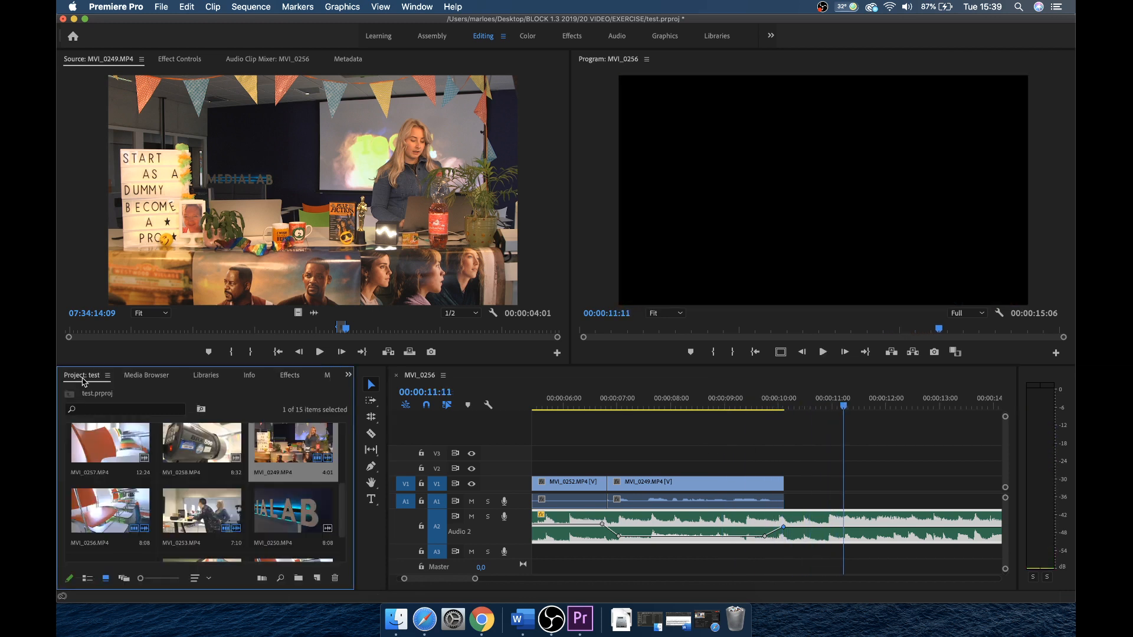
double_click(200, 442)
click(226, 329)
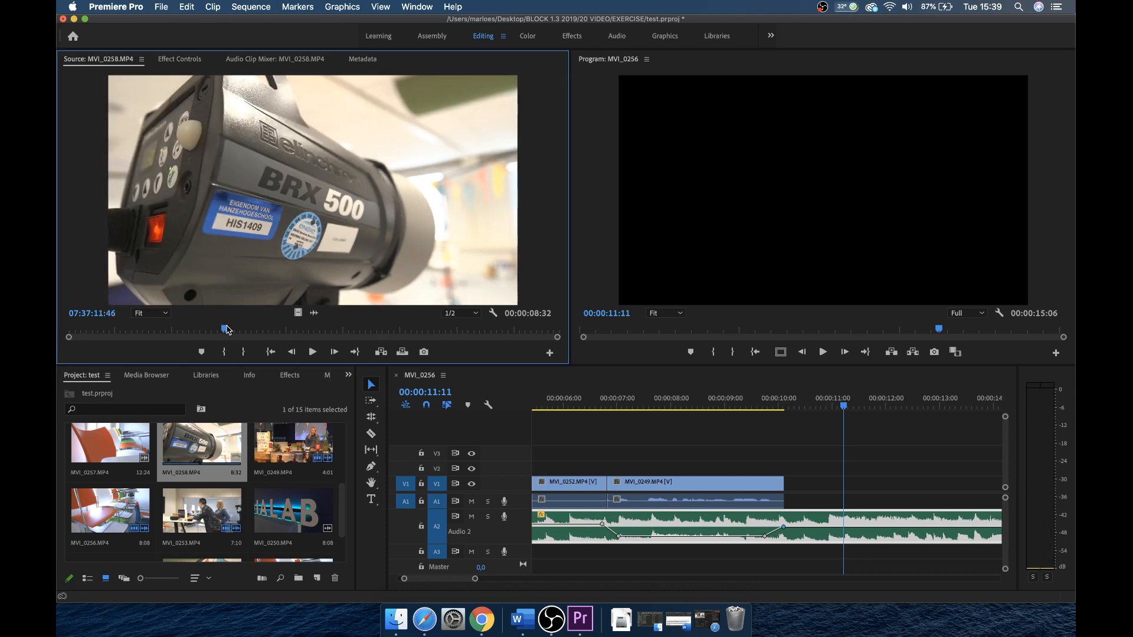
key(i)
key(space)
key(o)
key(space)
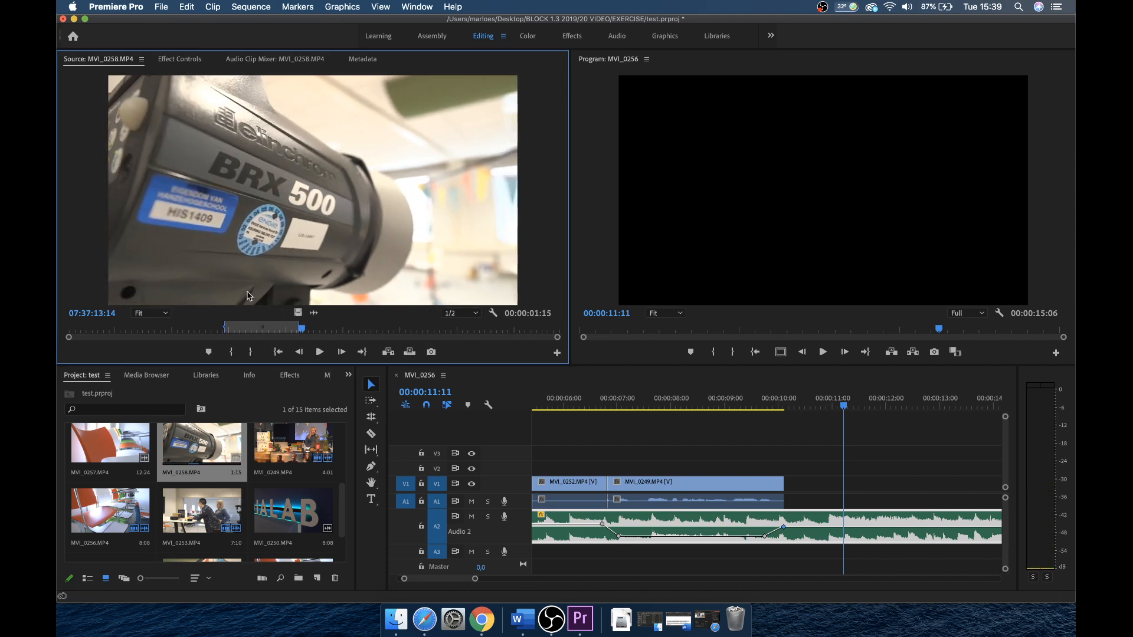
drag(373, 252, 827, 482)
Mark a section of MVI_0250.MP4 lasting about 00:00:01:03 and place it on V1 directly after MVI_0258.MP4.
double_click(109, 519)
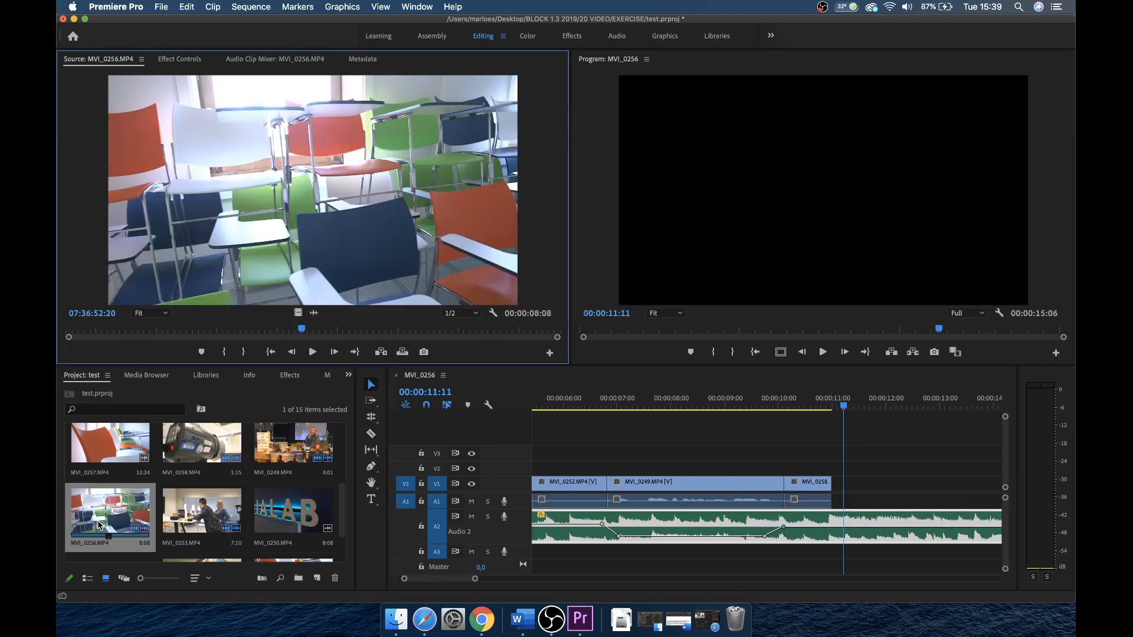
double_click(256, 518)
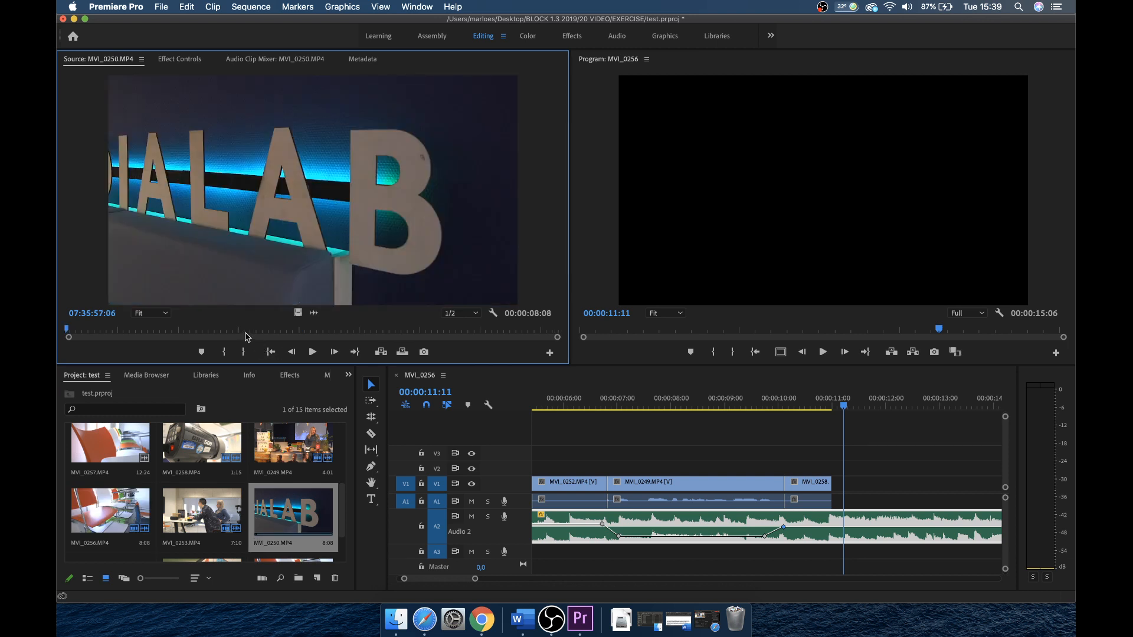
click(272, 334)
key(space)
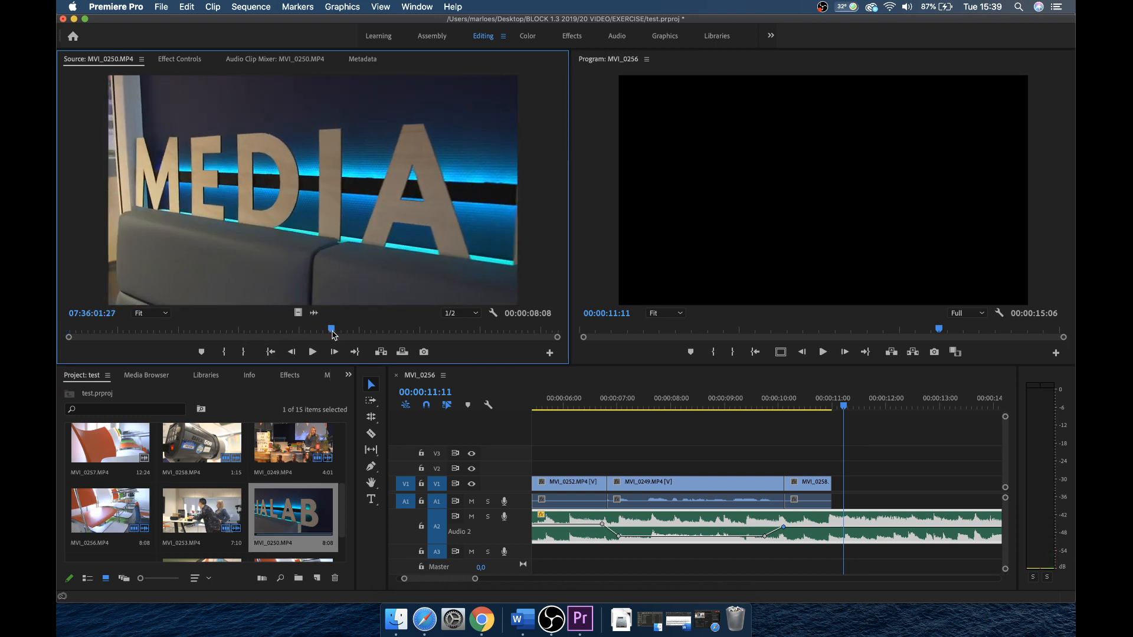
key(i)
key(space)
key(o)
drag(365, 273, 832, 495)
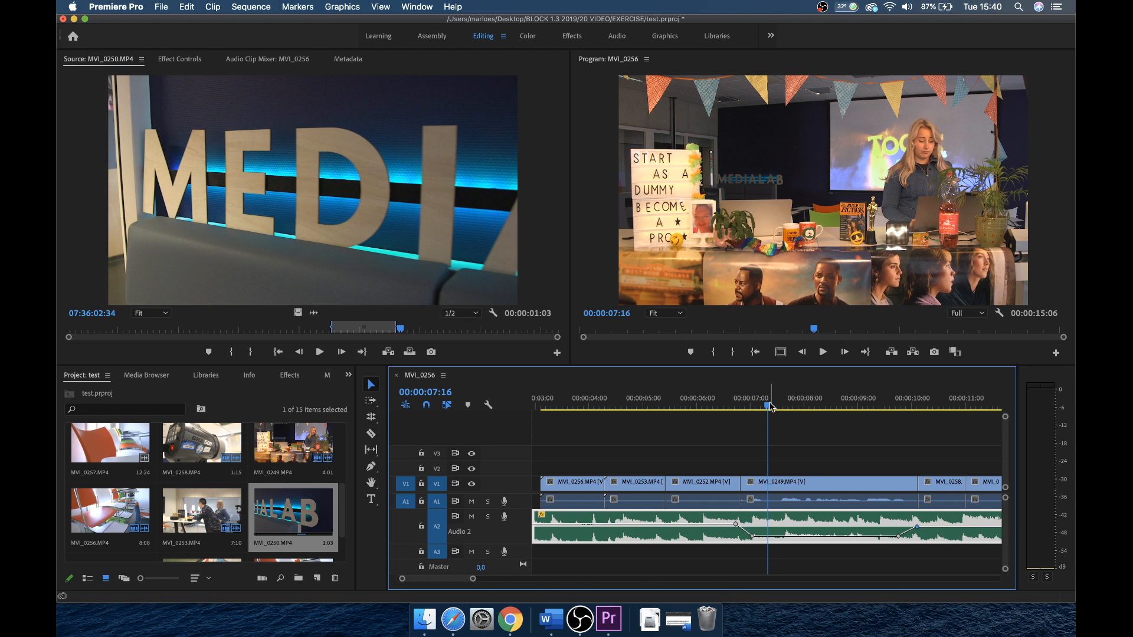
Play the sequence from under MVI_0249.MP4 past the end of the last clip, MVI_0250.MP4.
drag(771, 406, 699, 406)
key(space)
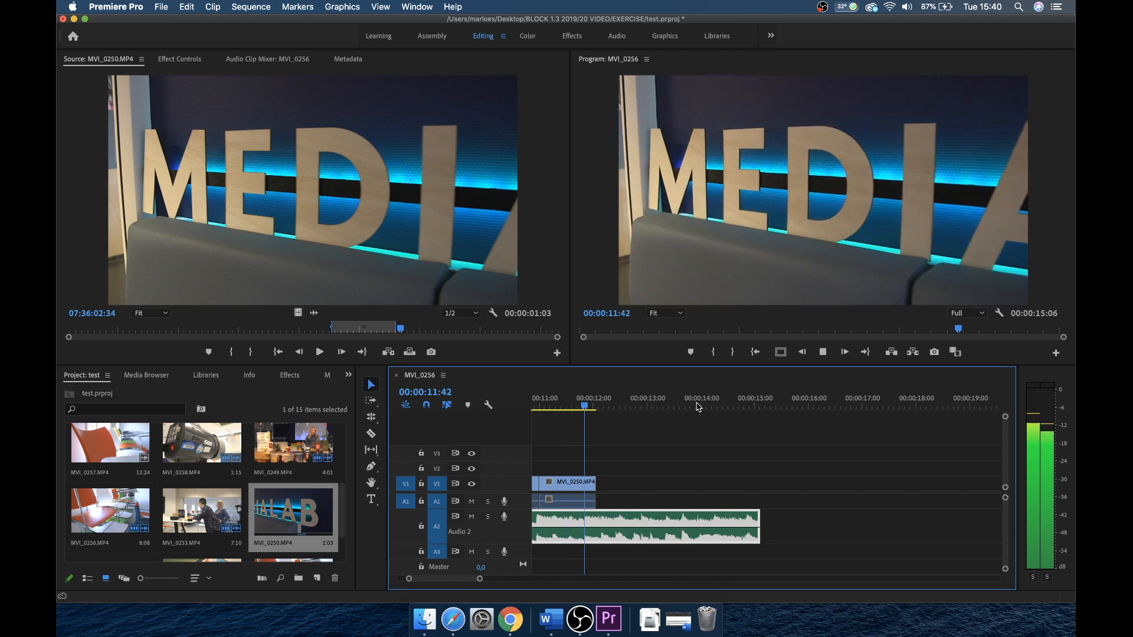
key(space)
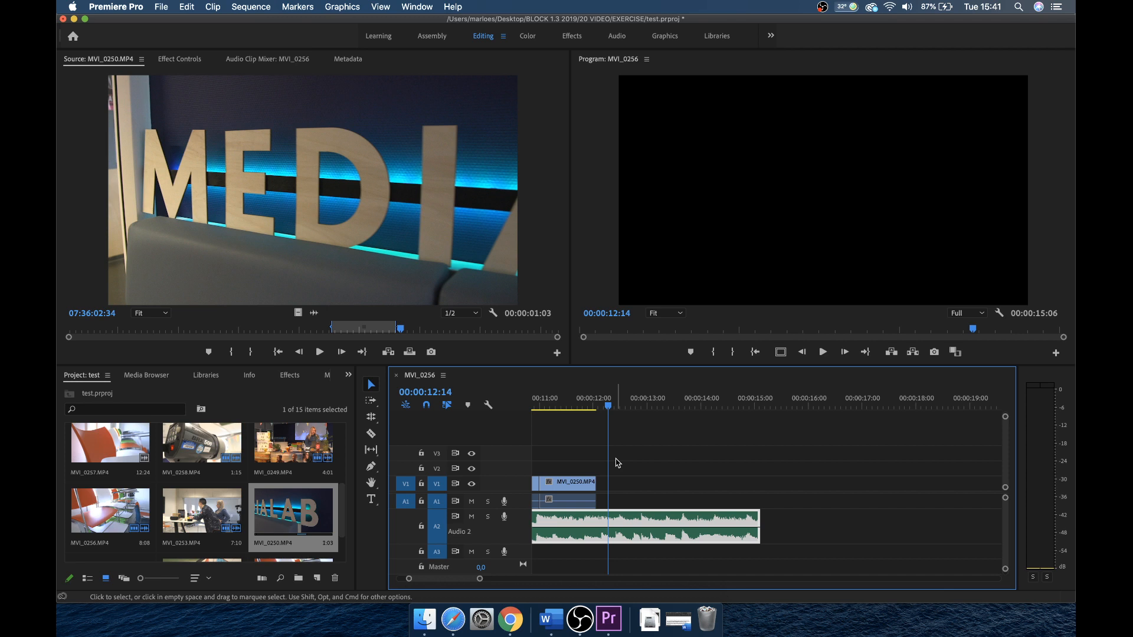
scroll(618, 454, down, 5)
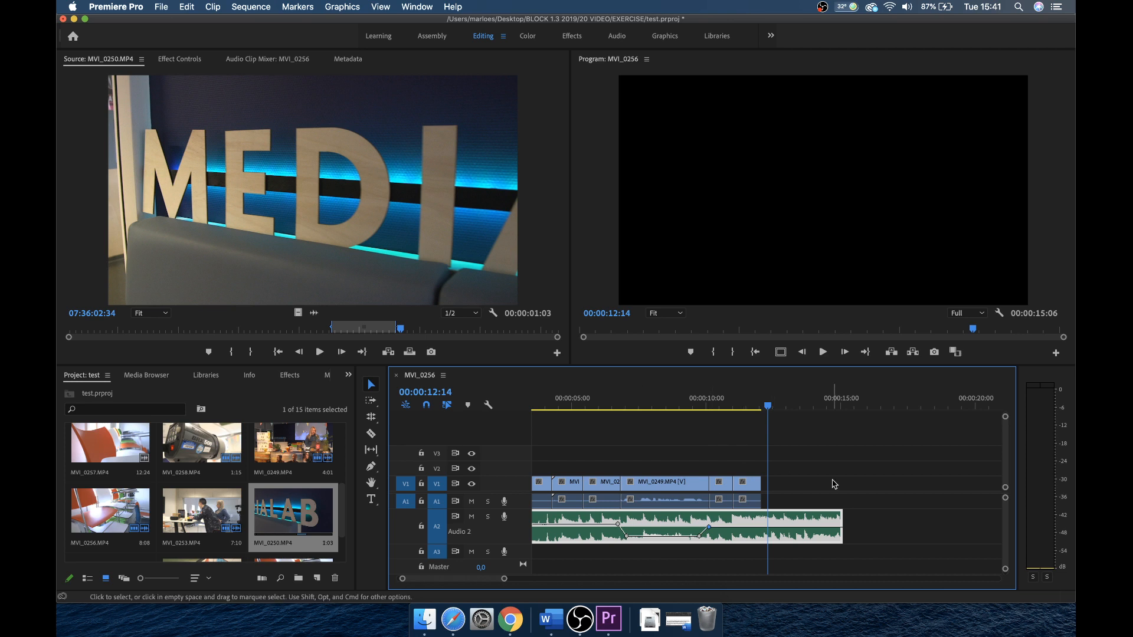
Reverse the speed of the whole MVI_0252.MP4 clip on V1.
click(720, 406)
click(701, 406)
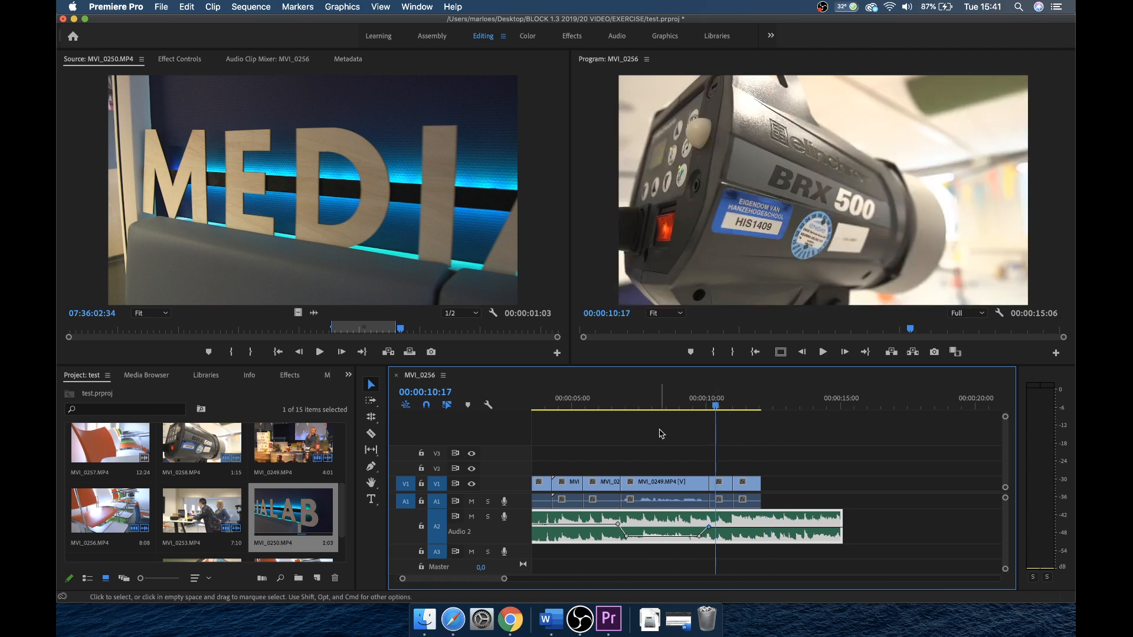
scroll(664, 436, left, 3)
click(653, 403)
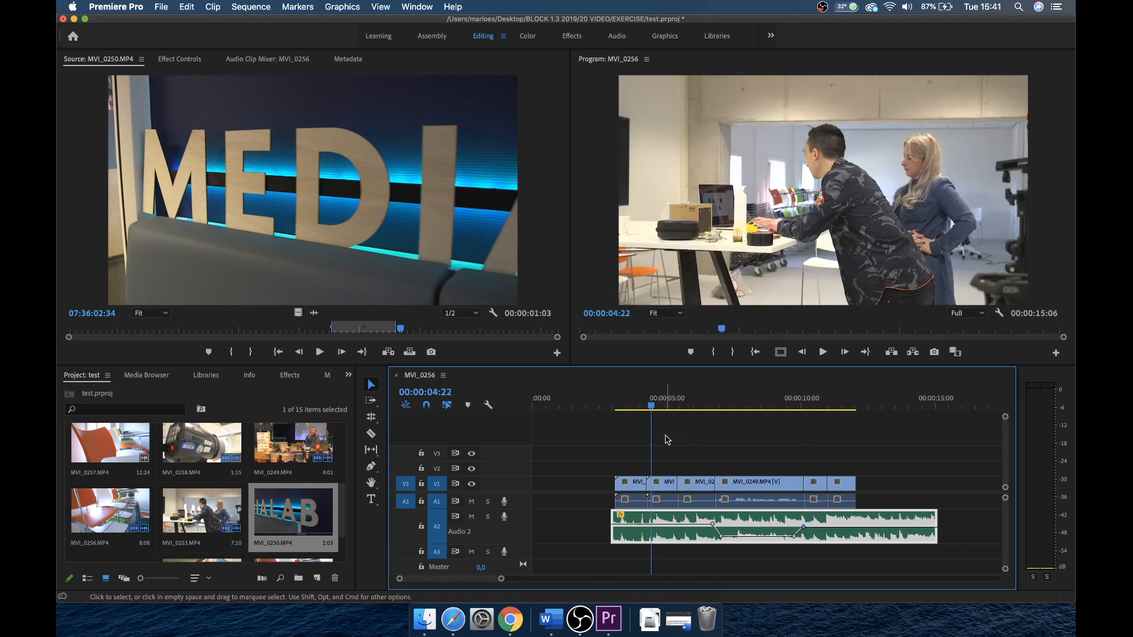
drag(652, 406, 694, 413)
click(700, 482)
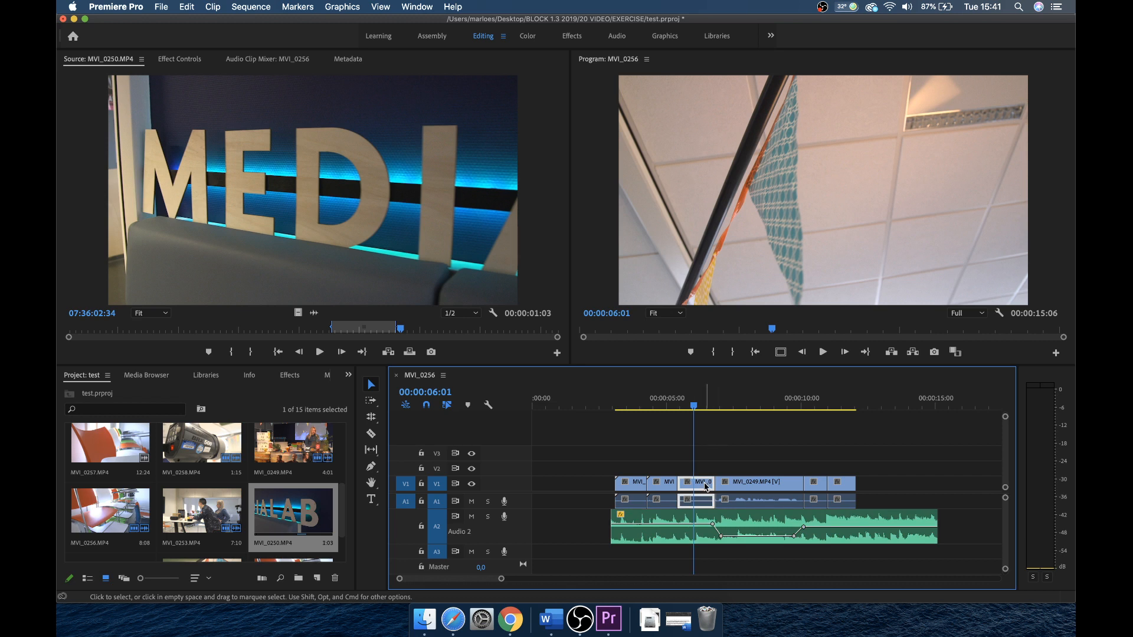
right_click(702, 488)
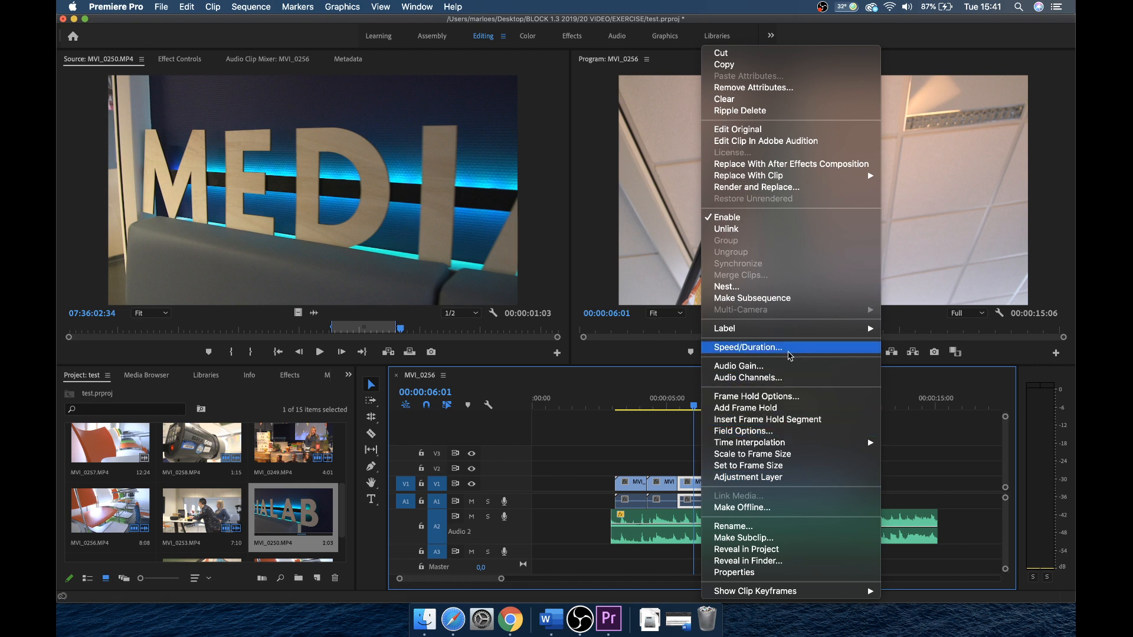
click(790, 354)
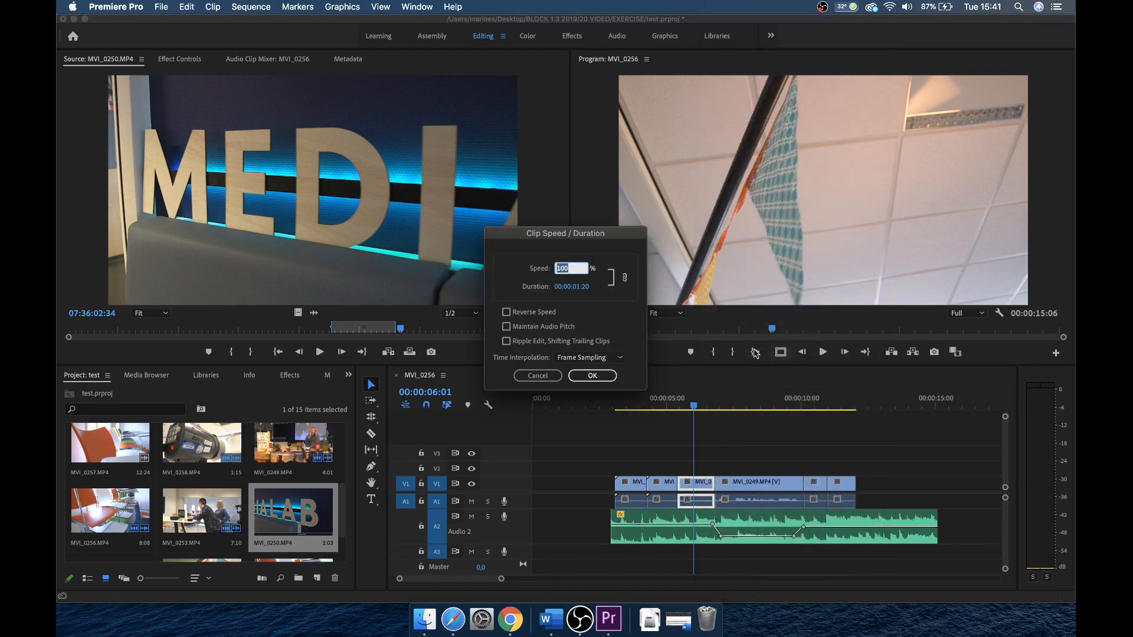
click(506, 312)
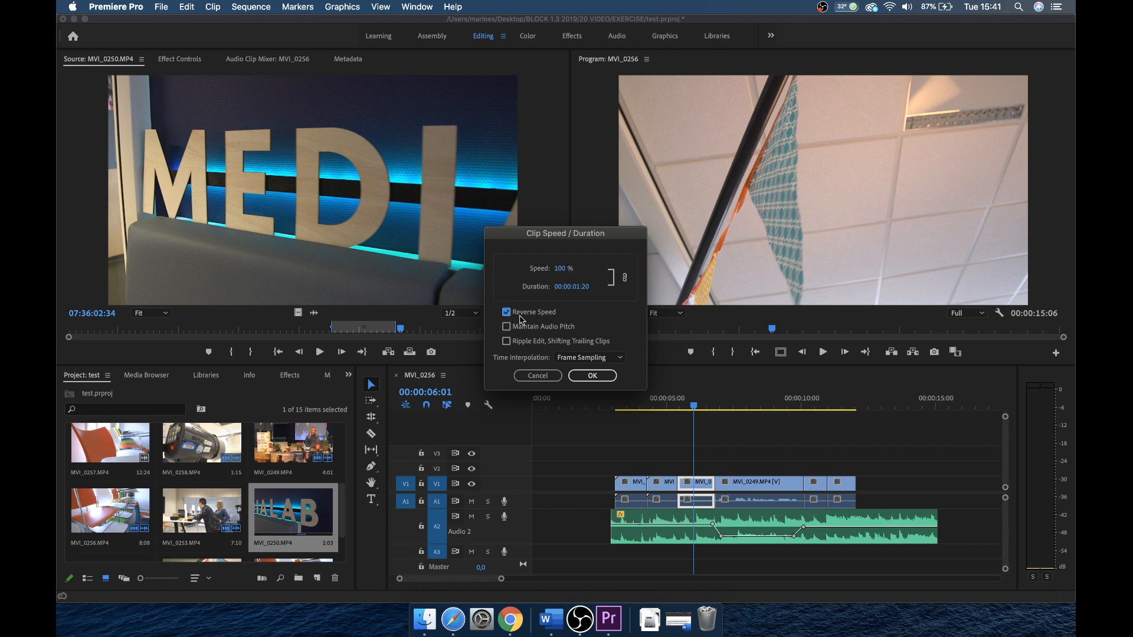
click(593, 376)
Play the sequence from just before the reversed MVI_0252.MP4 into the following clip.
drag(694, 406, 676, 407)
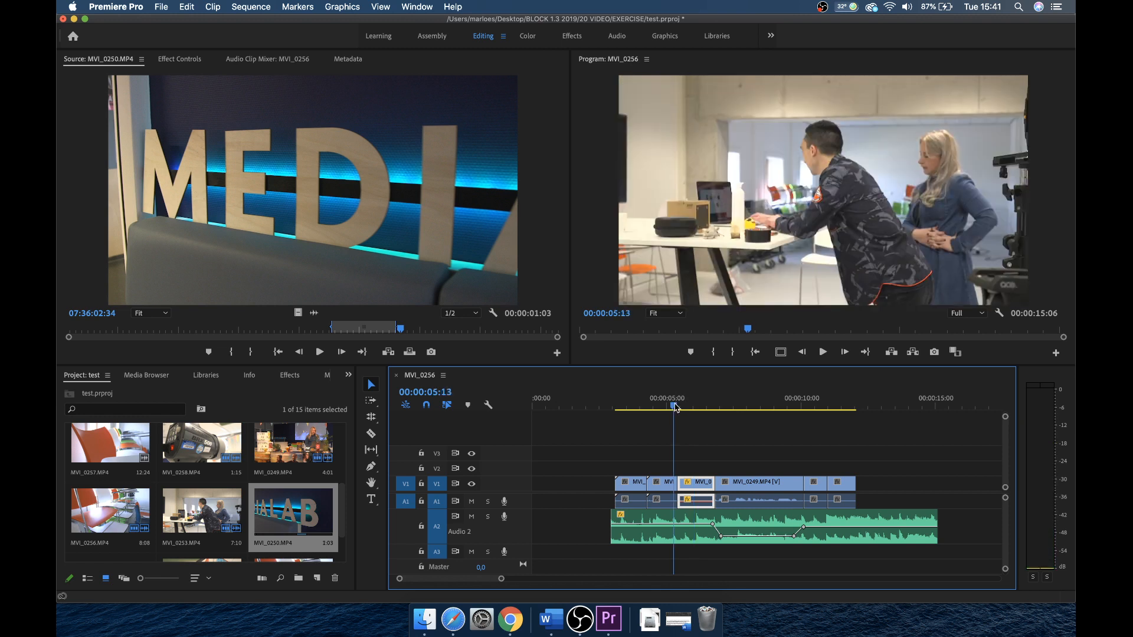
key(space)
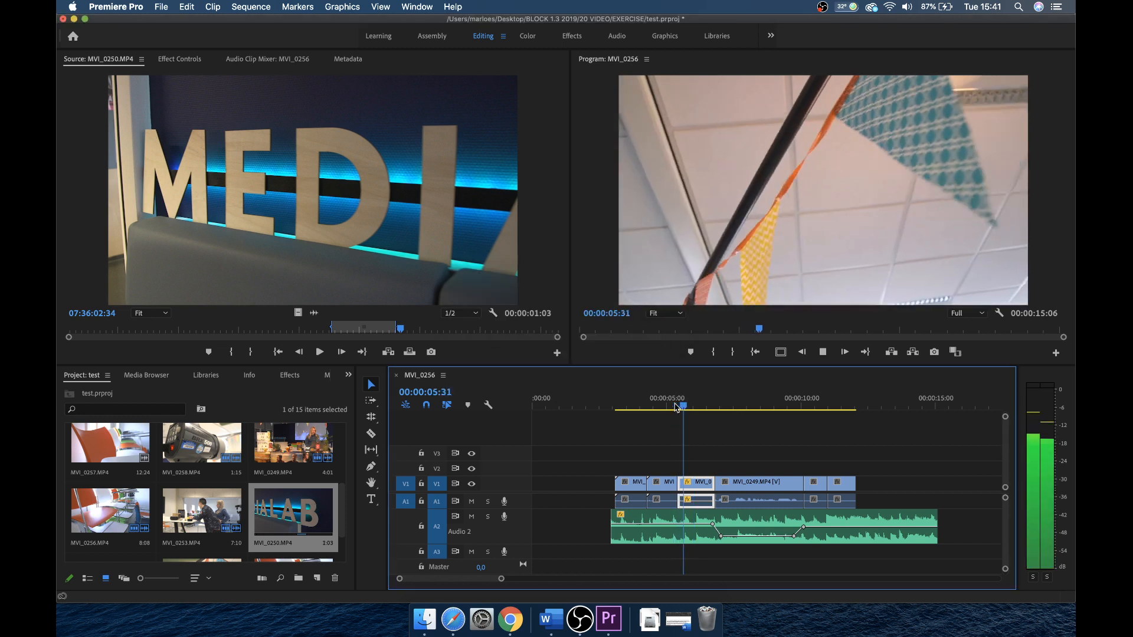
key(space)
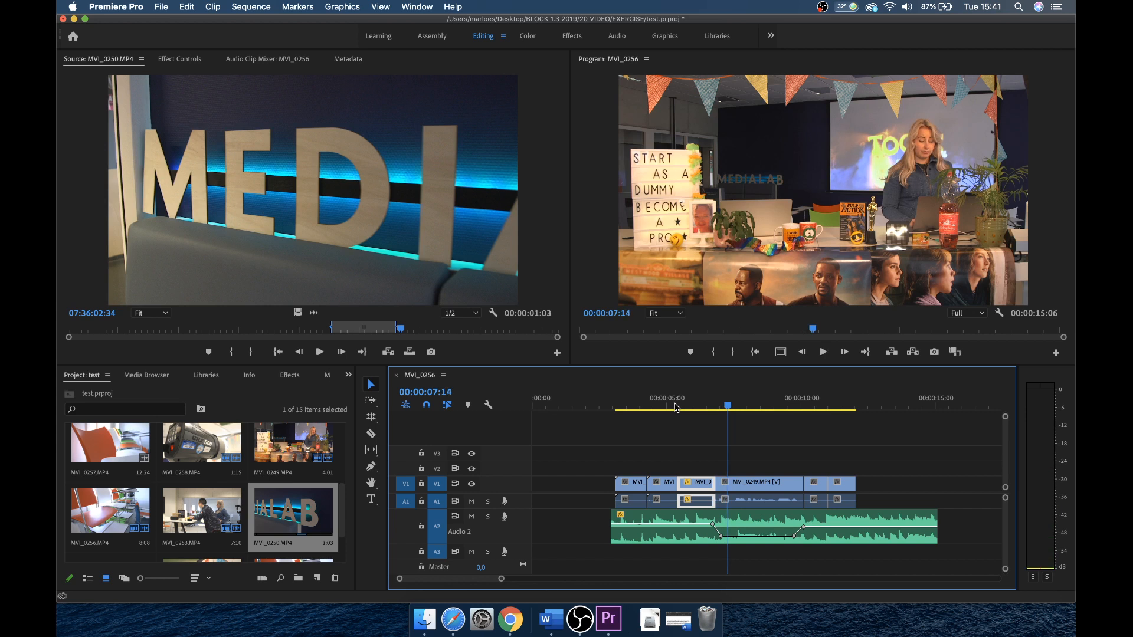
Split MVI_0252.MP4 on V1 at about 00:00:06:00 and at 00:00:06:20.
drag(665, 405, 692, 407)
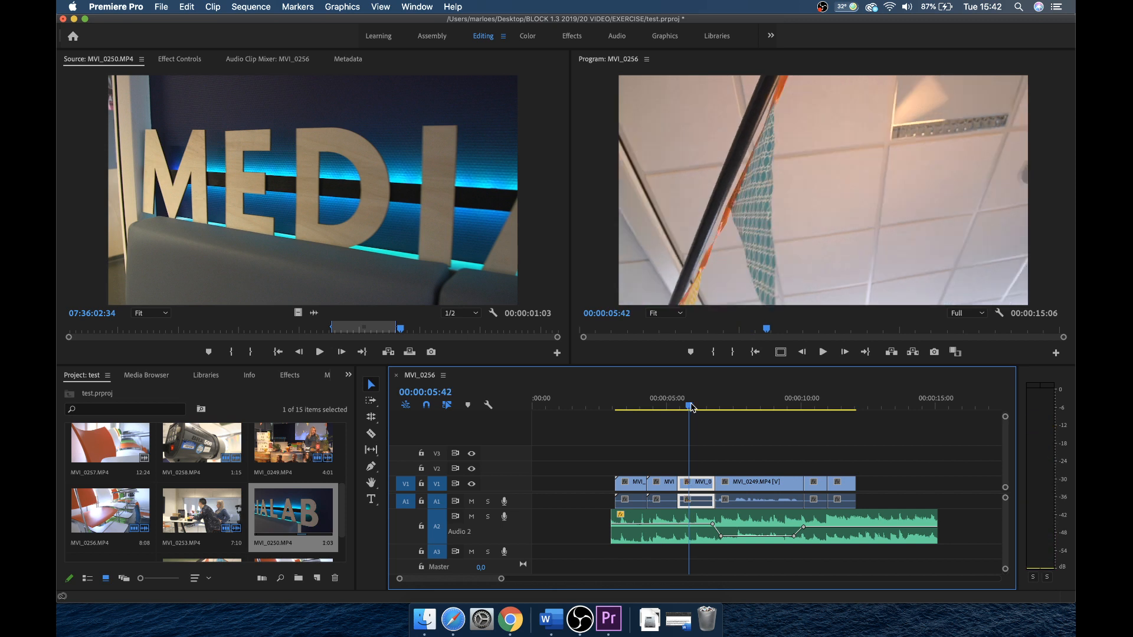
key(=)
click(754, 408)
drag(753, 407, 799, 412)
key(c)
click(779, 490)
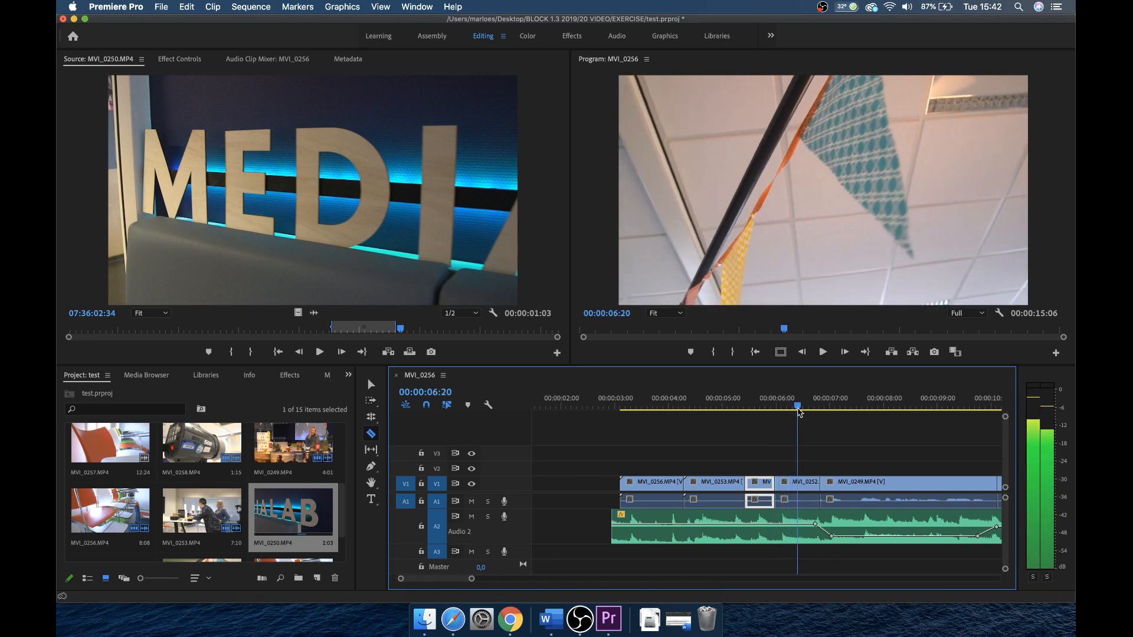
click(798, 484)
key(v)
click(790, 486)
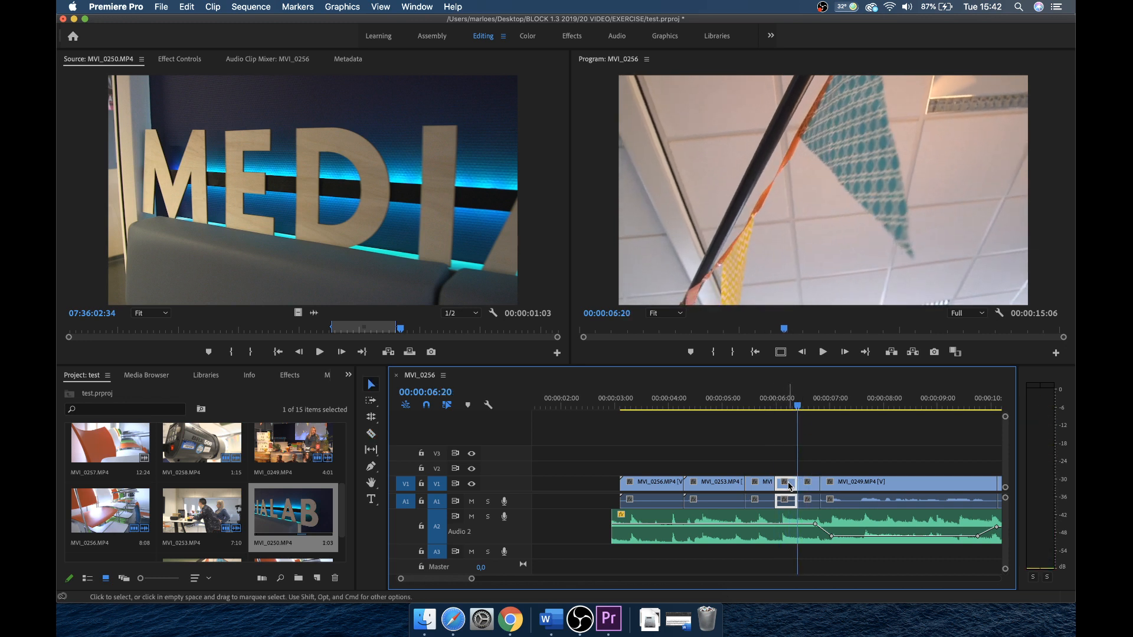
click(786, 484)
click(785, 485)
click(785, 484)
click(786, 472)
click(785, 466)
Reverse the speed of the middle piece of the split MVI_0252.MP4.
key(=)
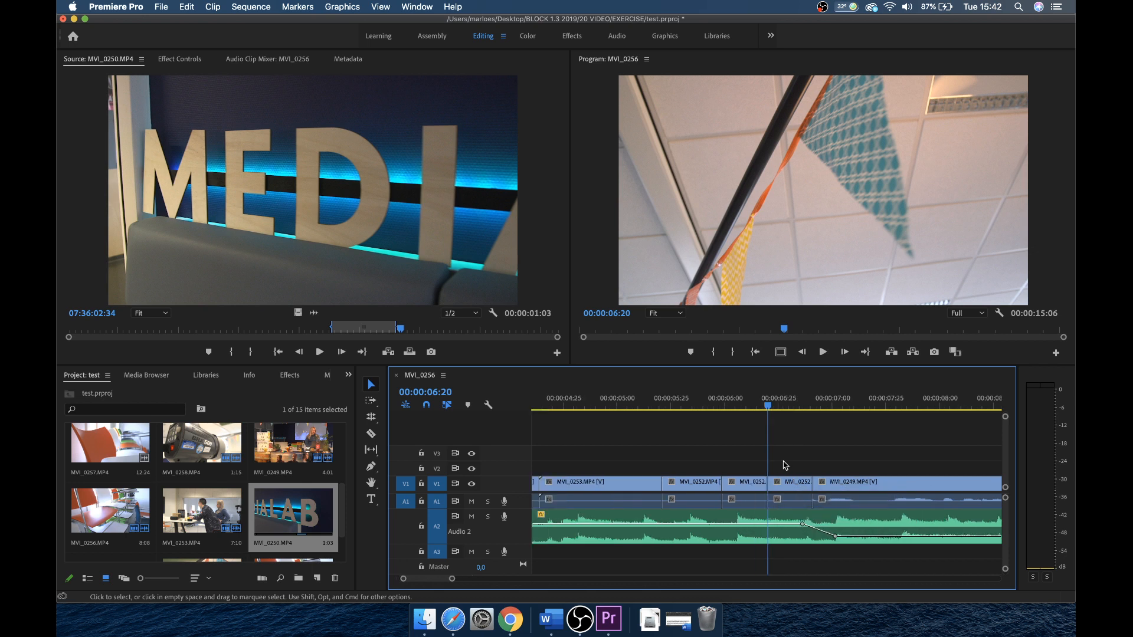
right_click(745, 488)
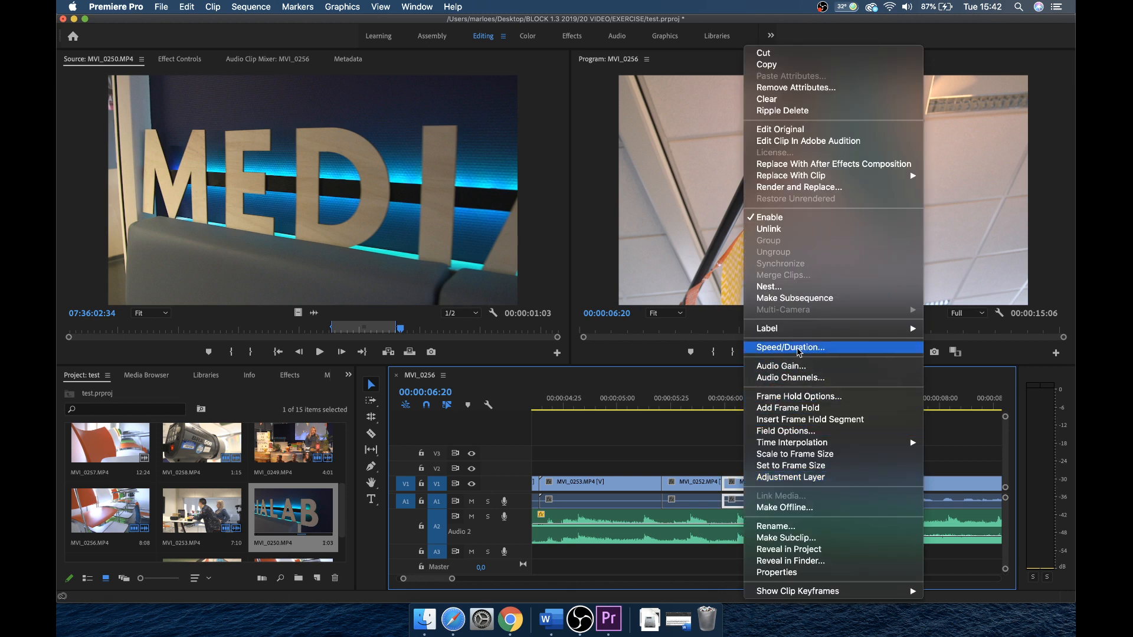
click(801, 352)
click(506, 312)
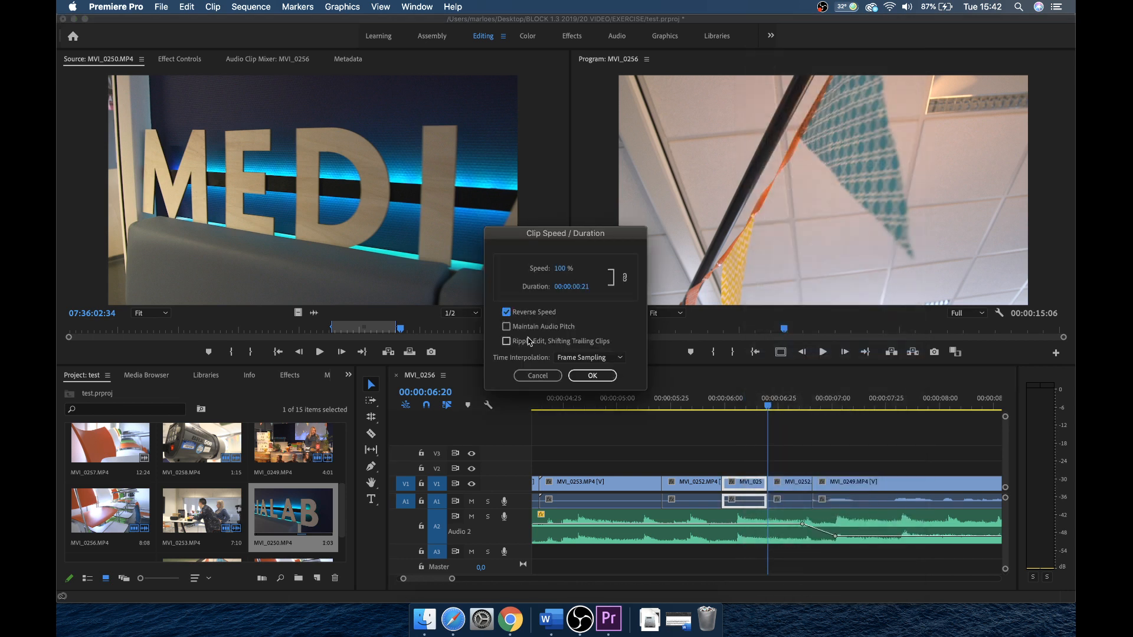
click(592, 375)
Play the sequence from the start of MVI_0252.MP4 to review the partly reversed clip.
click(667, 401)
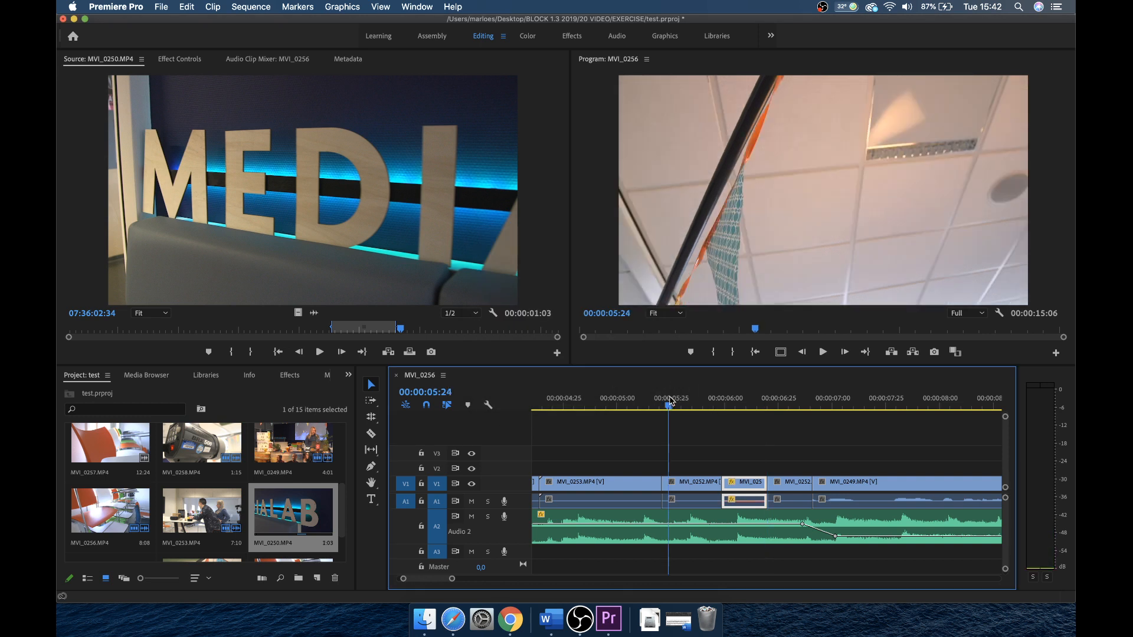
key(space)
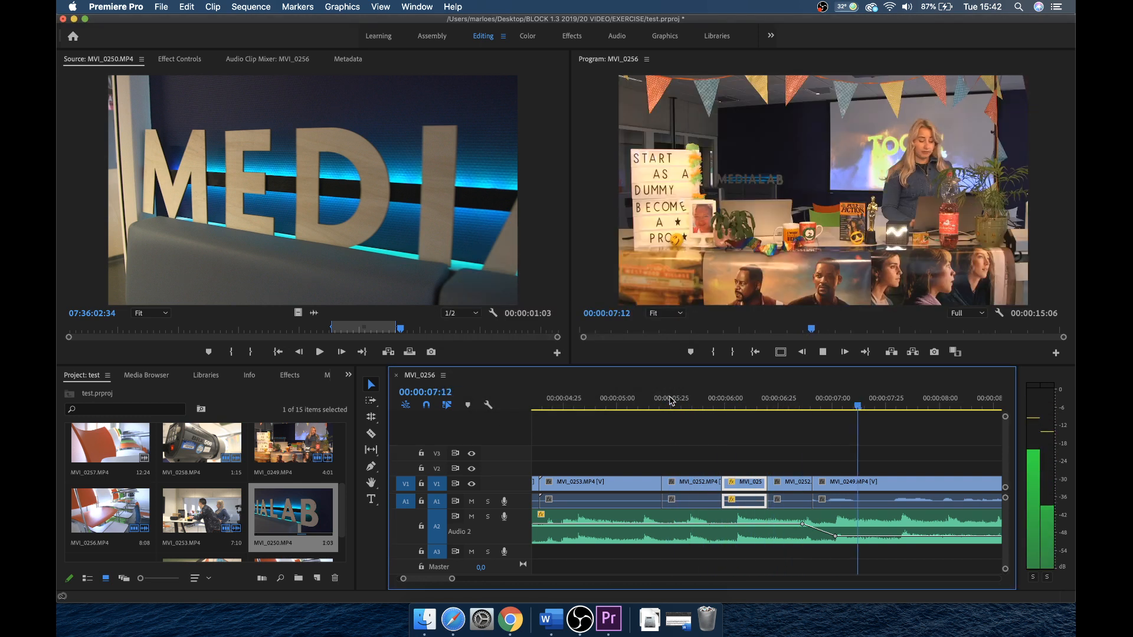
key(space)
key(minus)
key(minus)
key(minus)
key(equal)
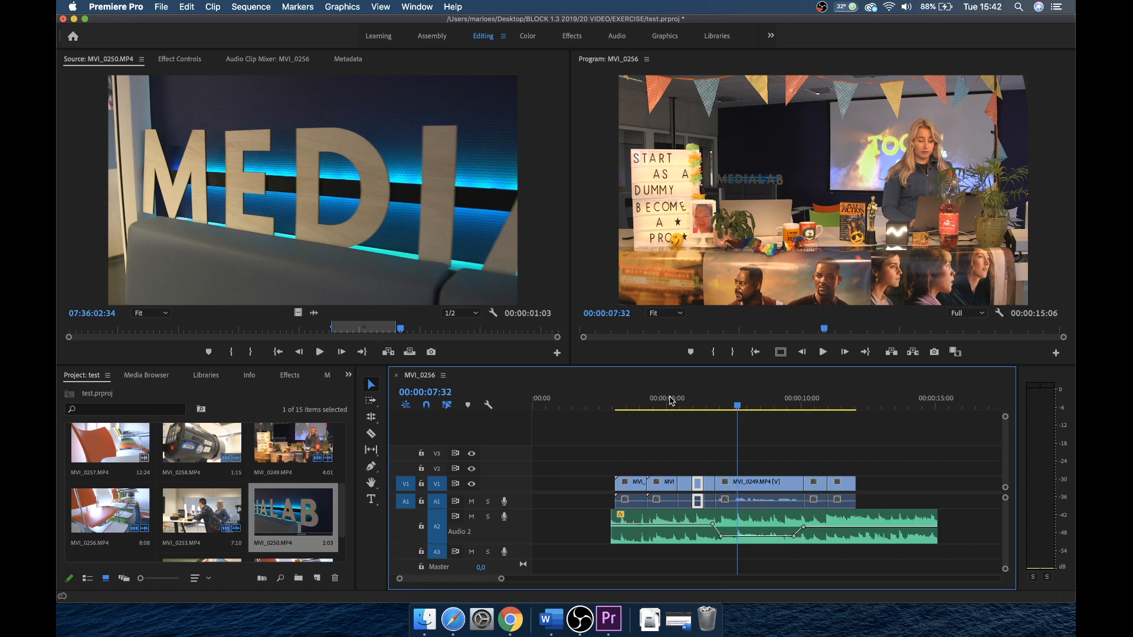
key(equal)
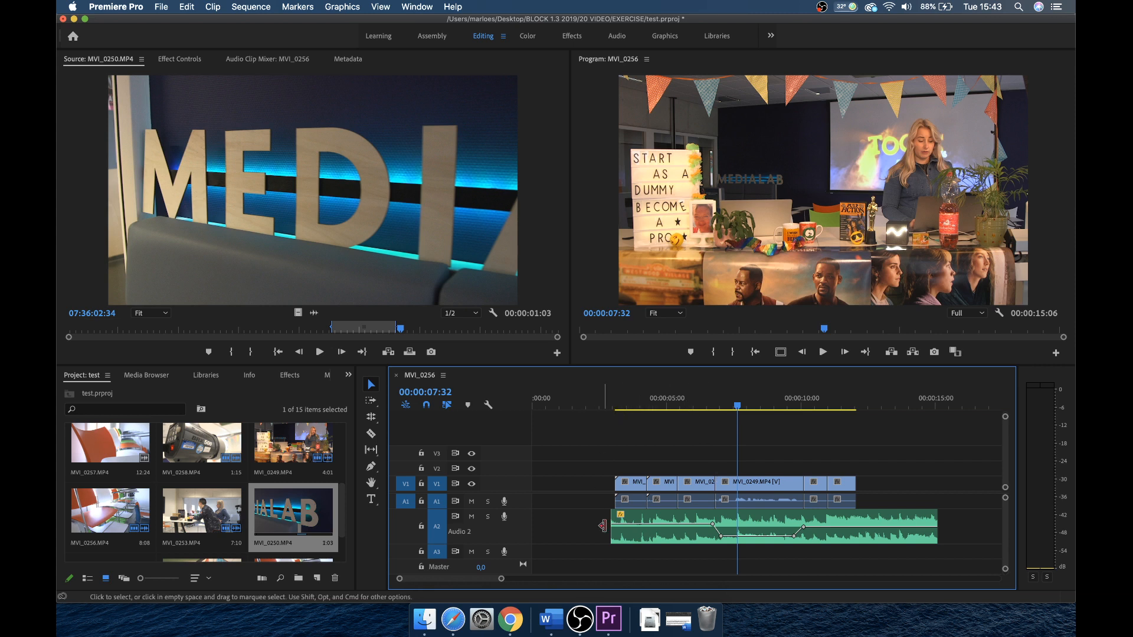
Trim the start of the music on A2 to line up with the start of the first clip on V1.
drag(614, 519, 616, 519)
right_click(583, 491)
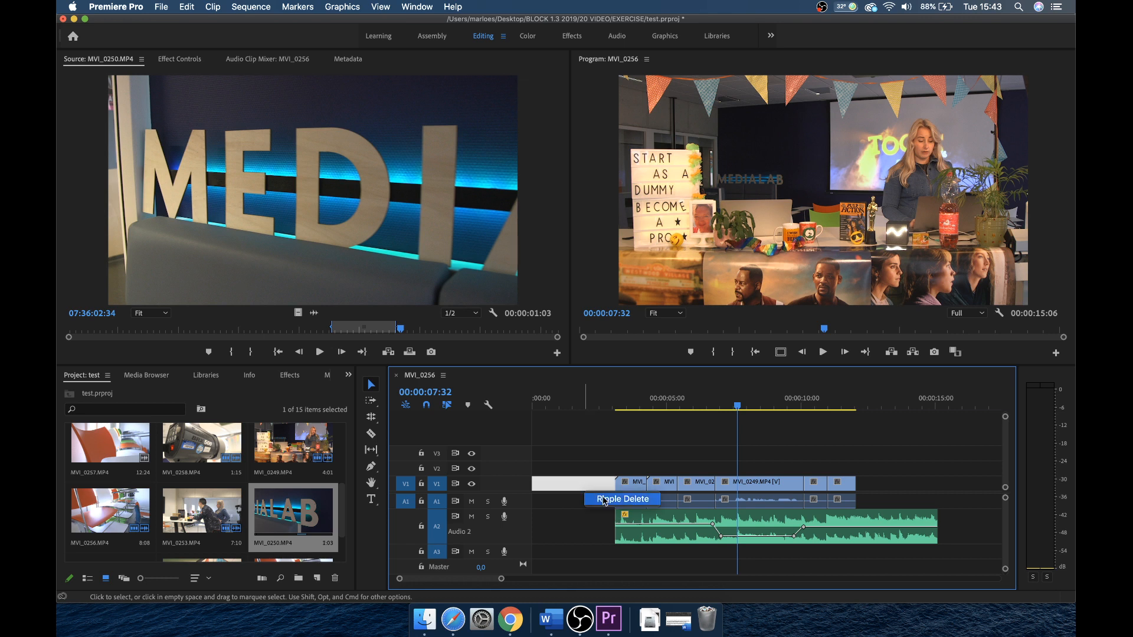
click(564, 479)
click(610, 465)
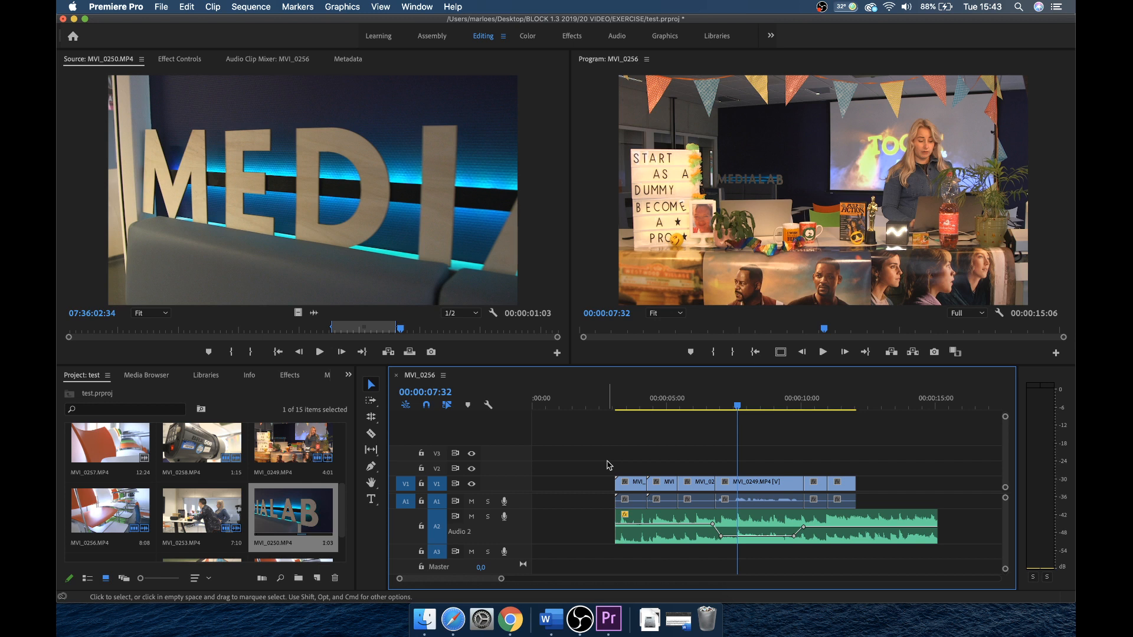
Move the first clip, MVI_0256.MP4, slightly earlier on V1 and delete the gap behind it.
drag(600, 467, 627, 486)
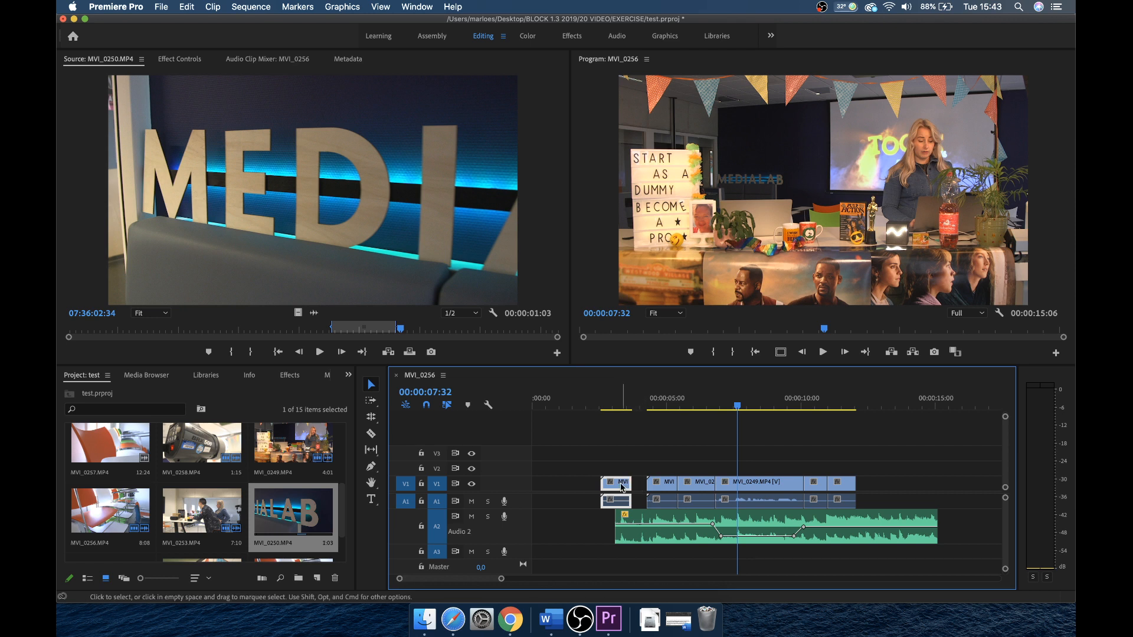
mouse_move(622, 488)
mouse_down()
mouse_move(636, 491)
mouse_move(616, 484)
mouse_up()
click(640, 489)
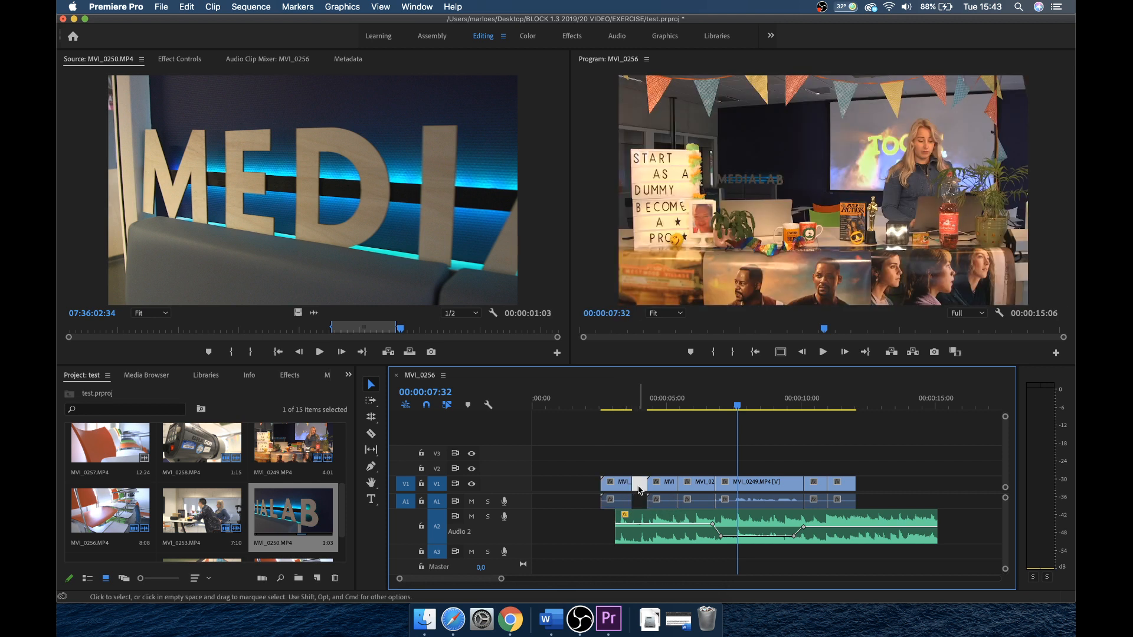
key(Delete)
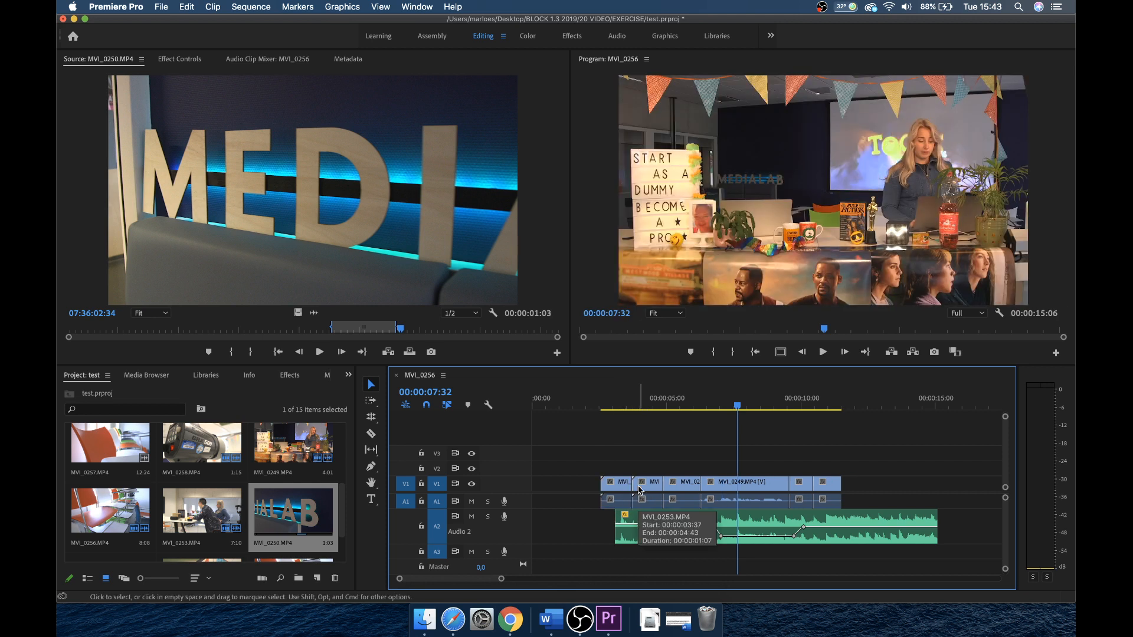
Undo the gap deletion and move MVI_0256.MP4 back against MVI_0253.MP4.
key(super+z)
right_click(640, 492)
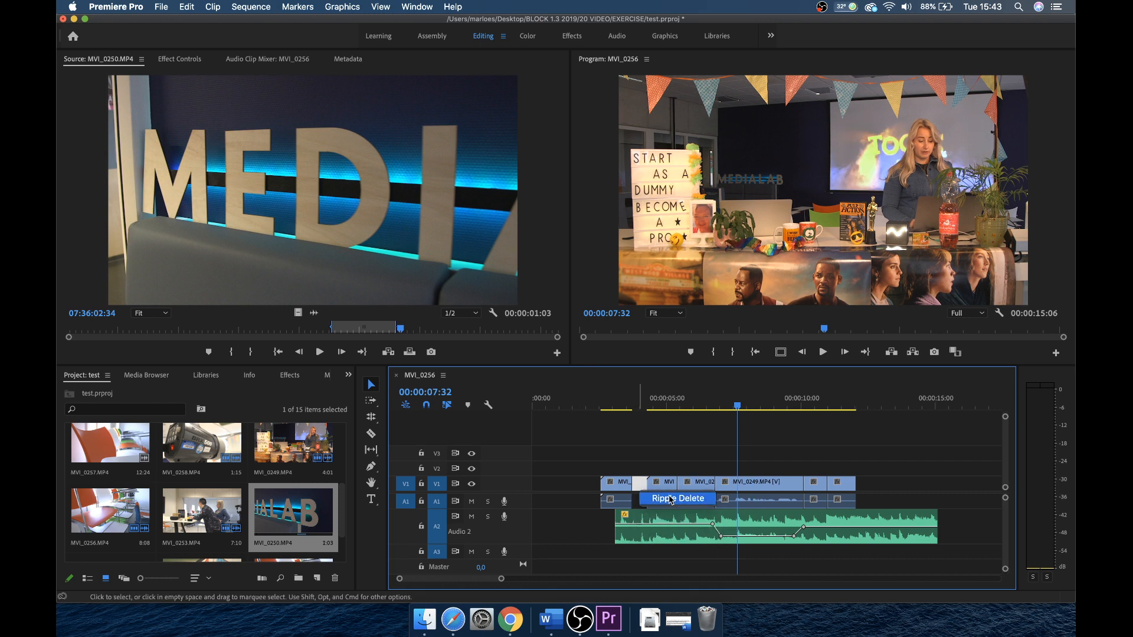
click(639, 497)
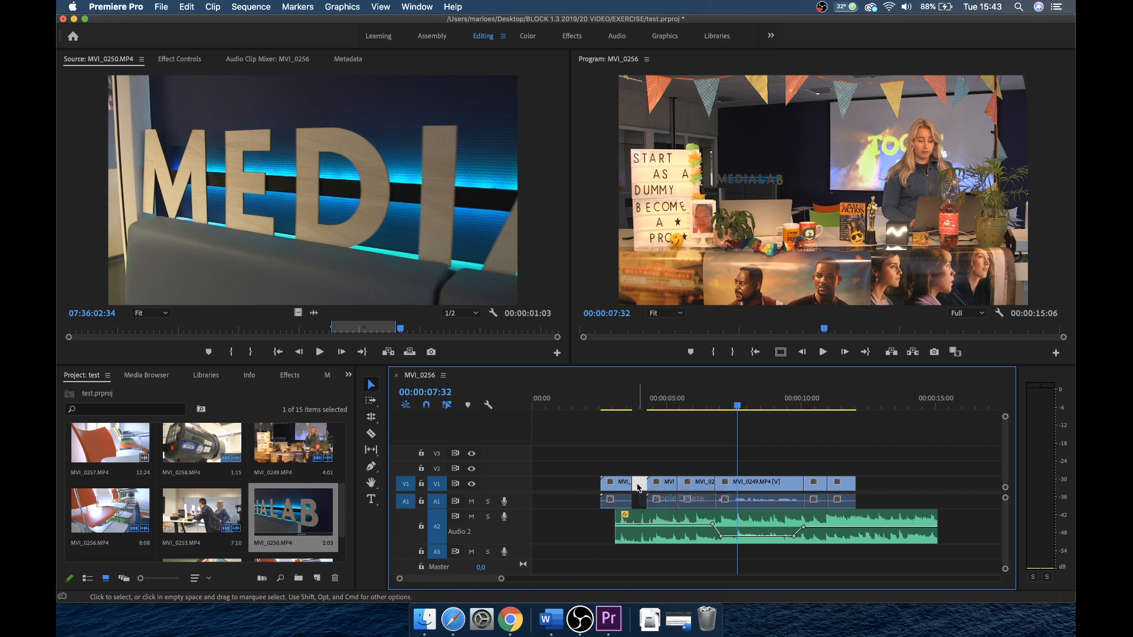
click(615, 485)
drag(615, 485, 629, 485)
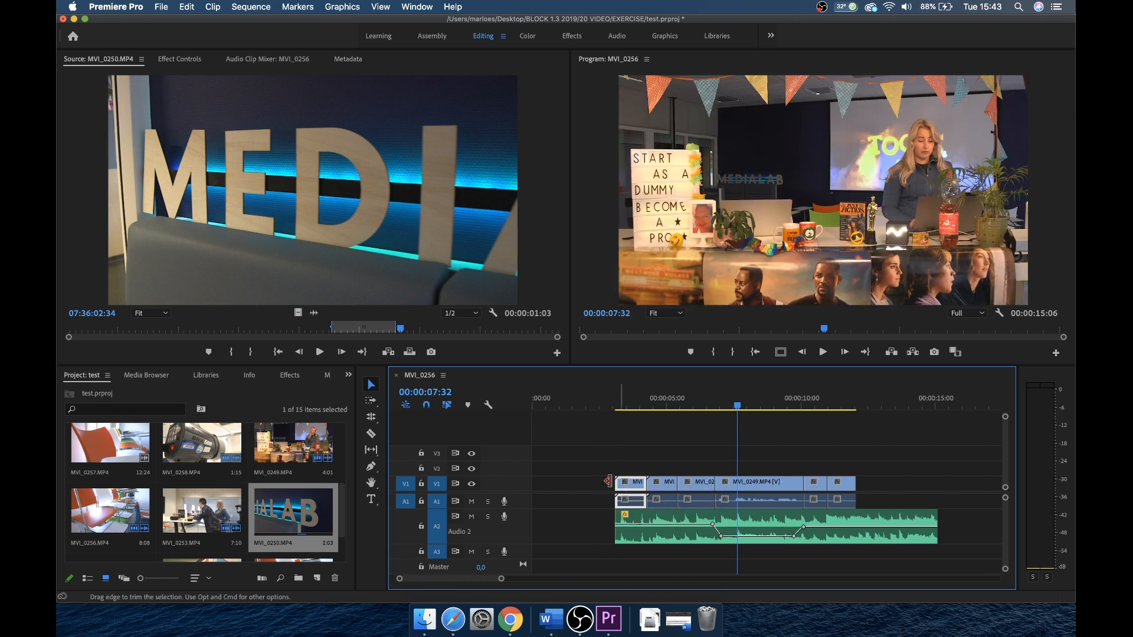
Ripple delete the empty space before the first clip and return the playhead to 00:00:00:00.
click(565, 486)
right_click(565, 487)
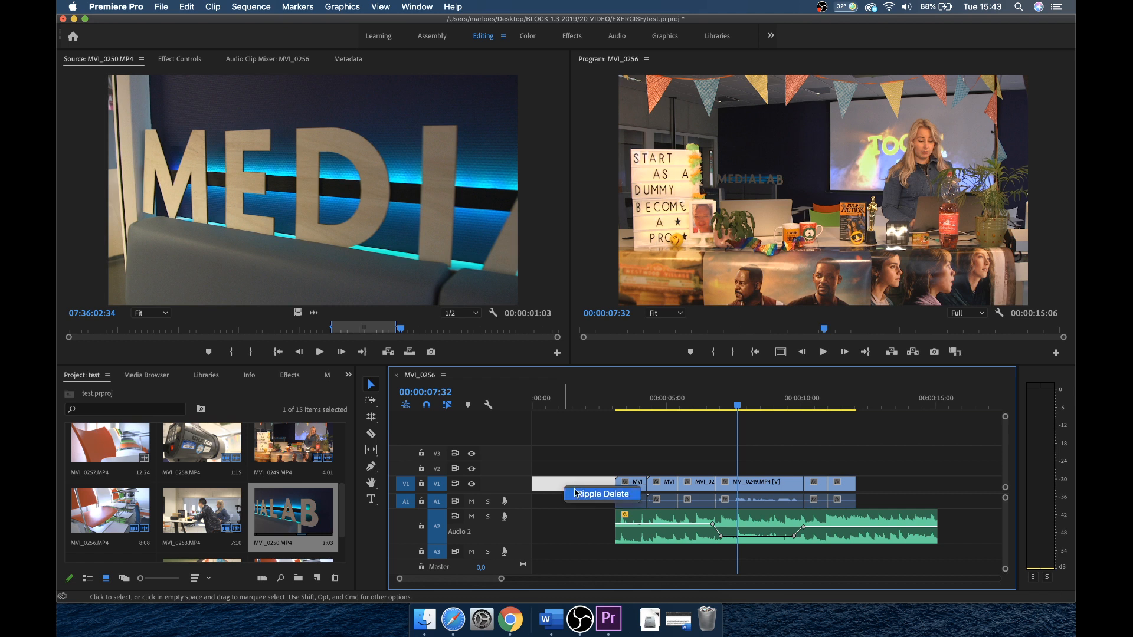
click(602, 494)
key(Home)
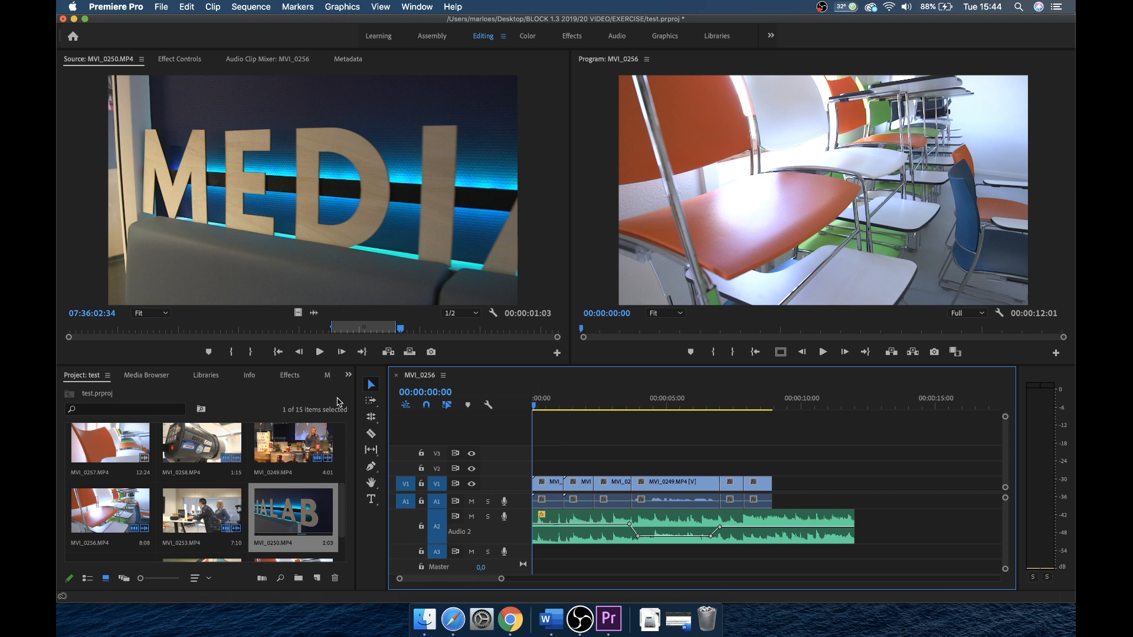
Look through the audio and video effect categories in the effects library.
click(287, 378)
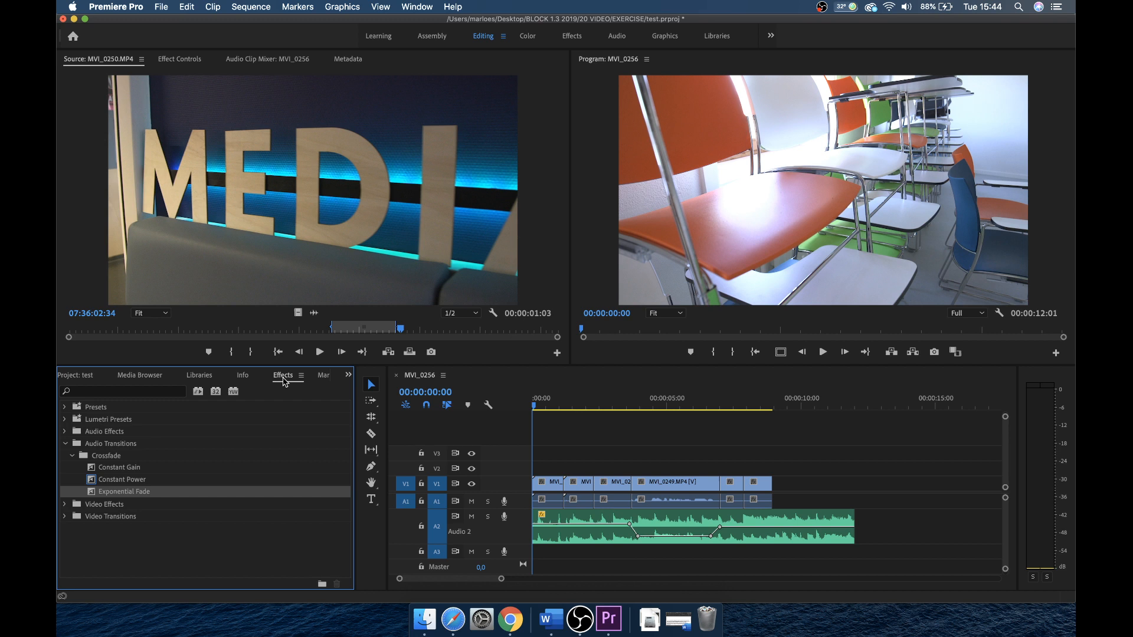
click(65, 445)
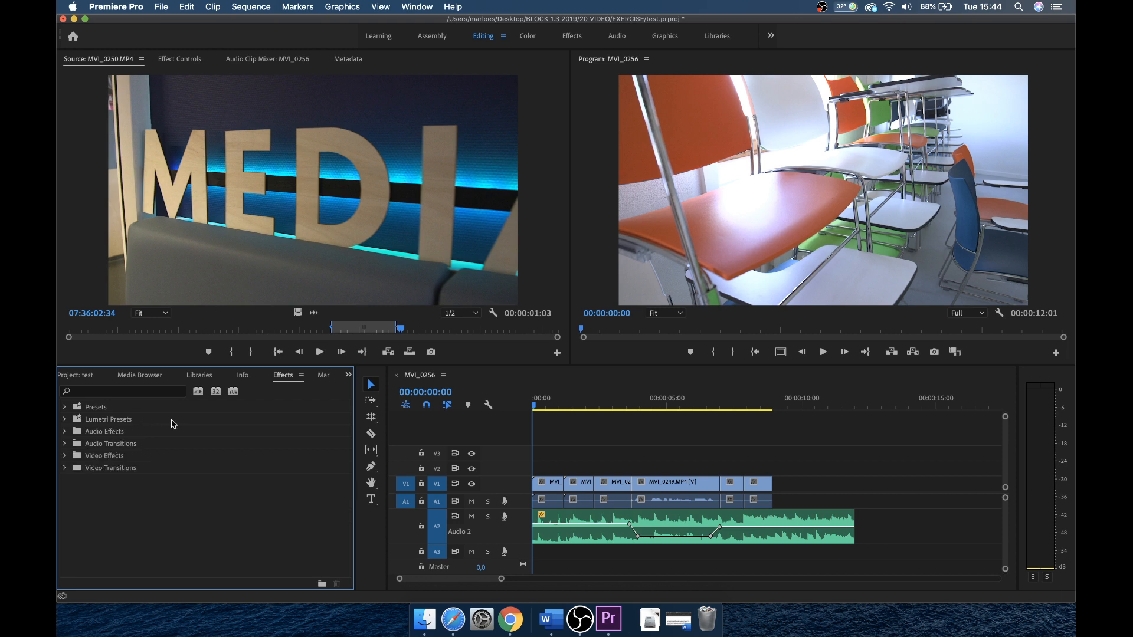
click(105, 432)
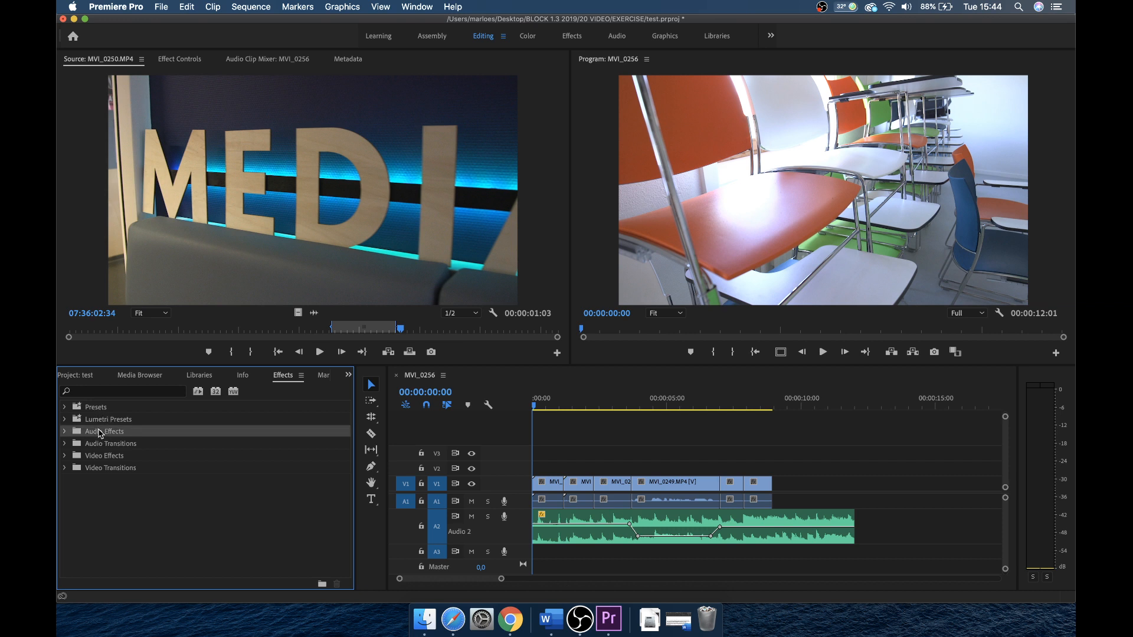
click(65, 457)
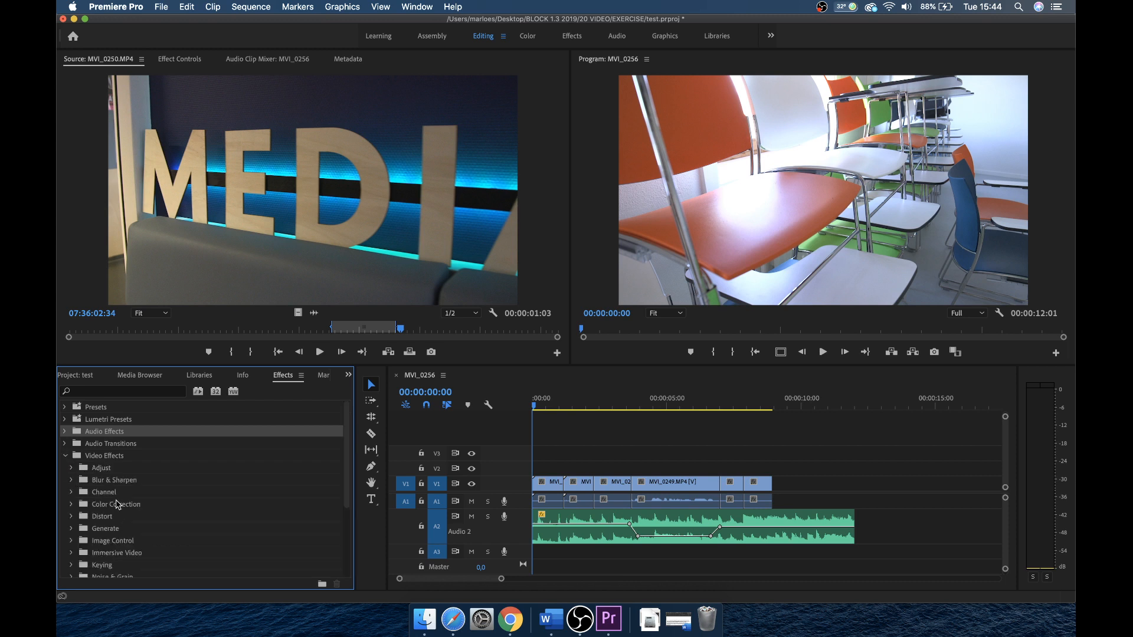
click(65, 457)
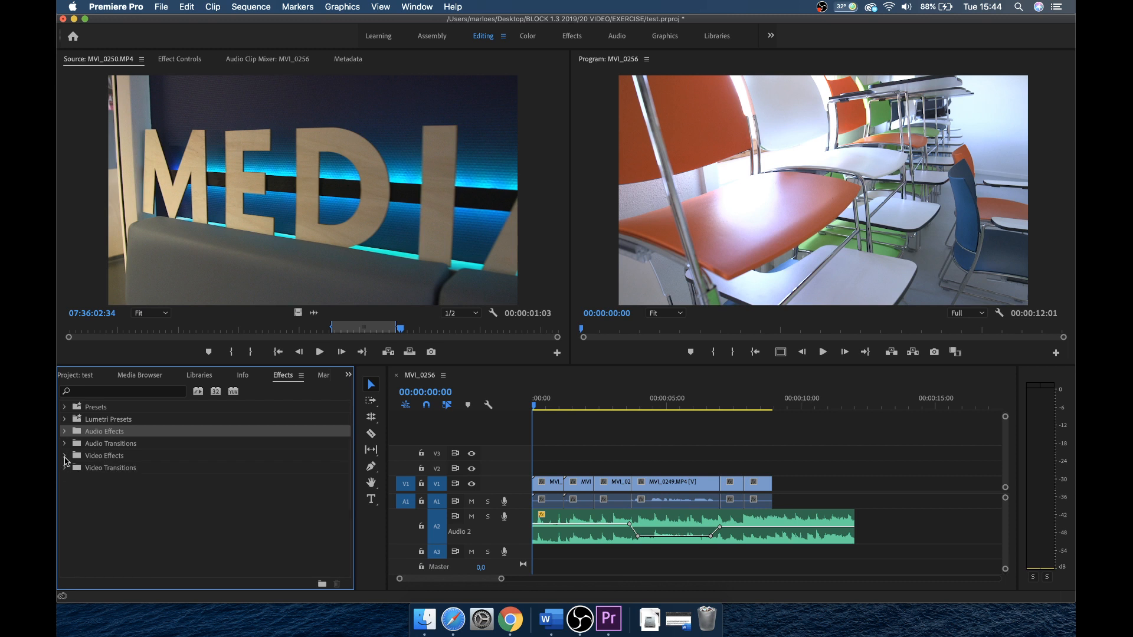
Switch to the Effects workspace and search the effects for "lumetri color".
click(569, 36)
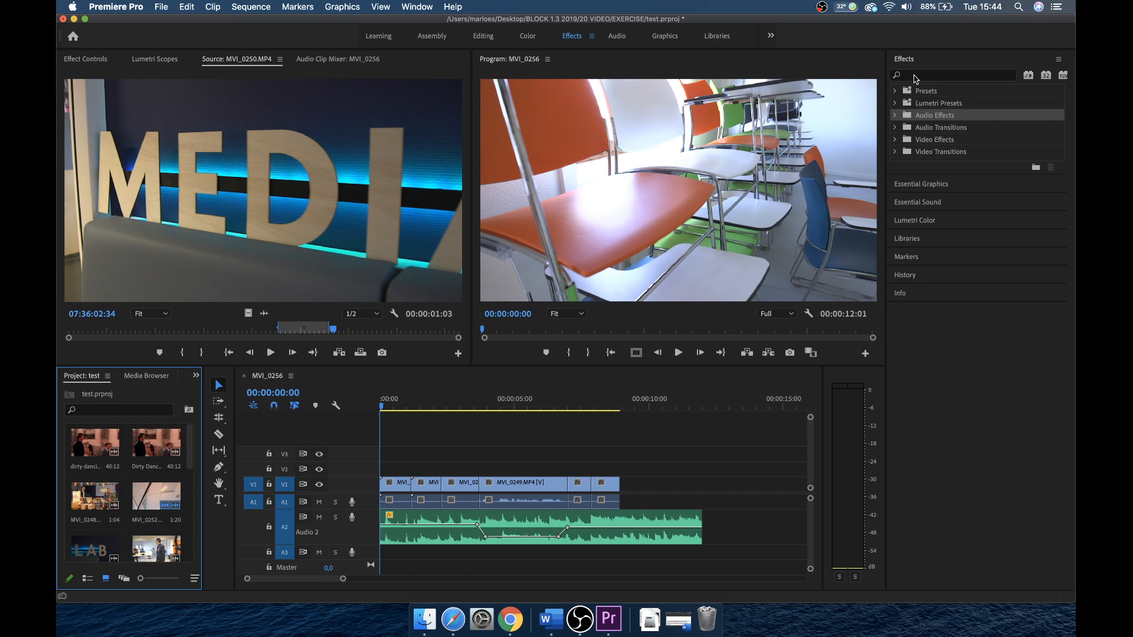
click(915, 78)
text(x)
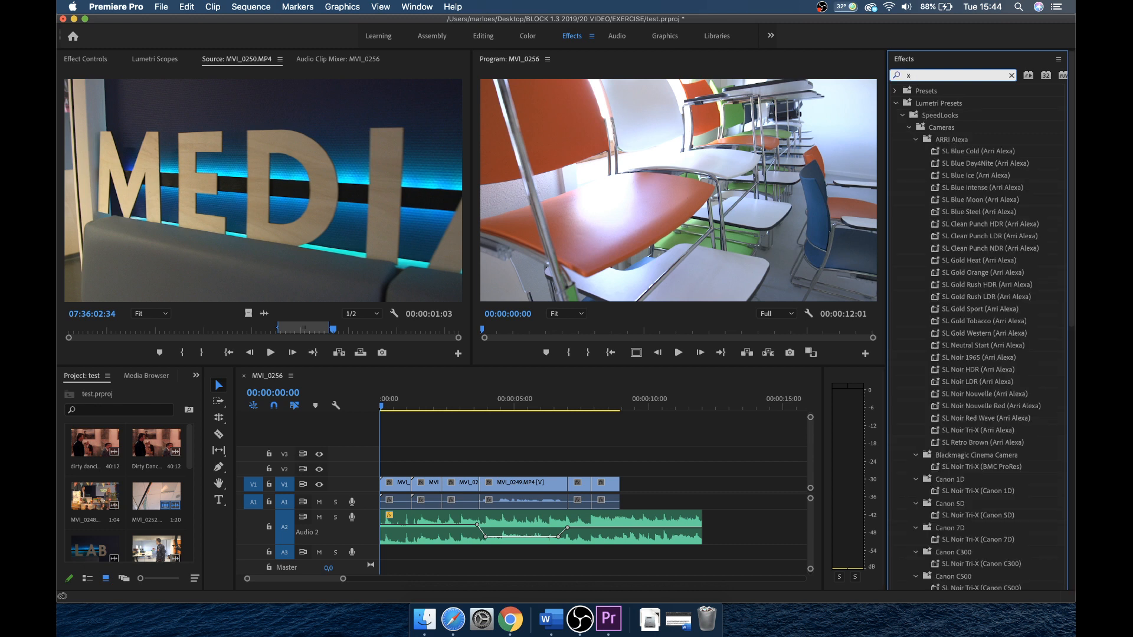
key(BackSpace)
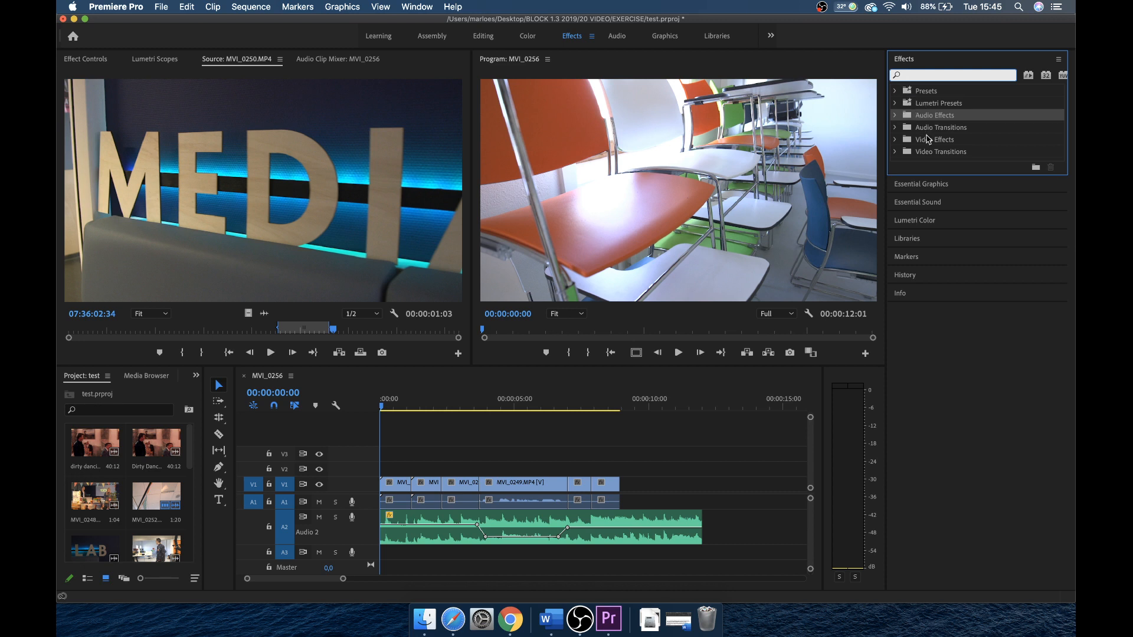
text(l)
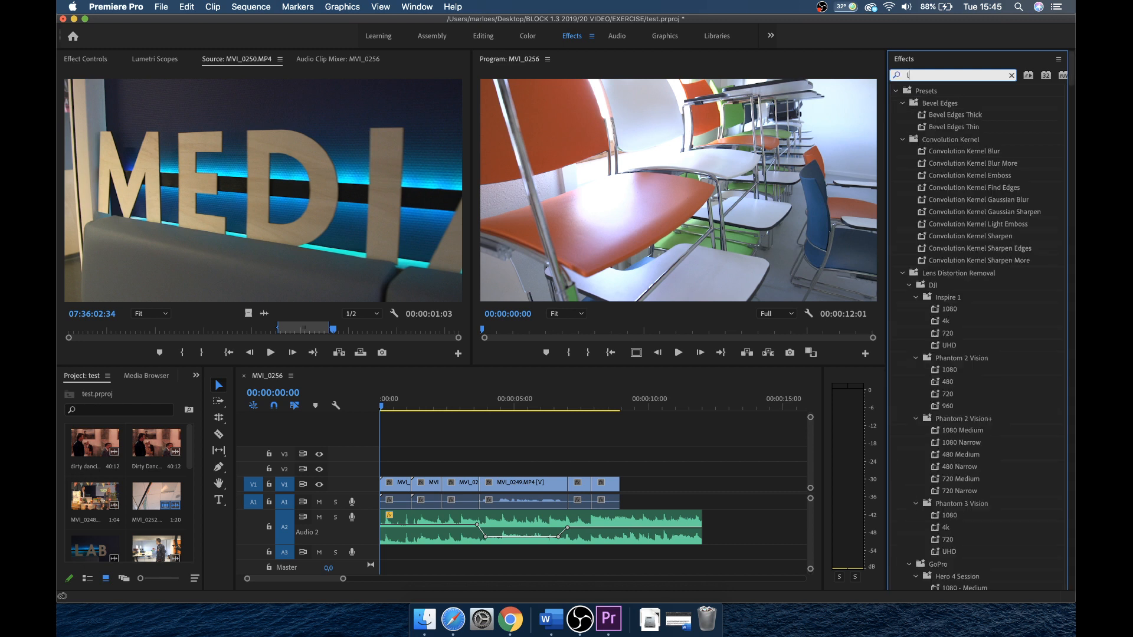
text(umetri)
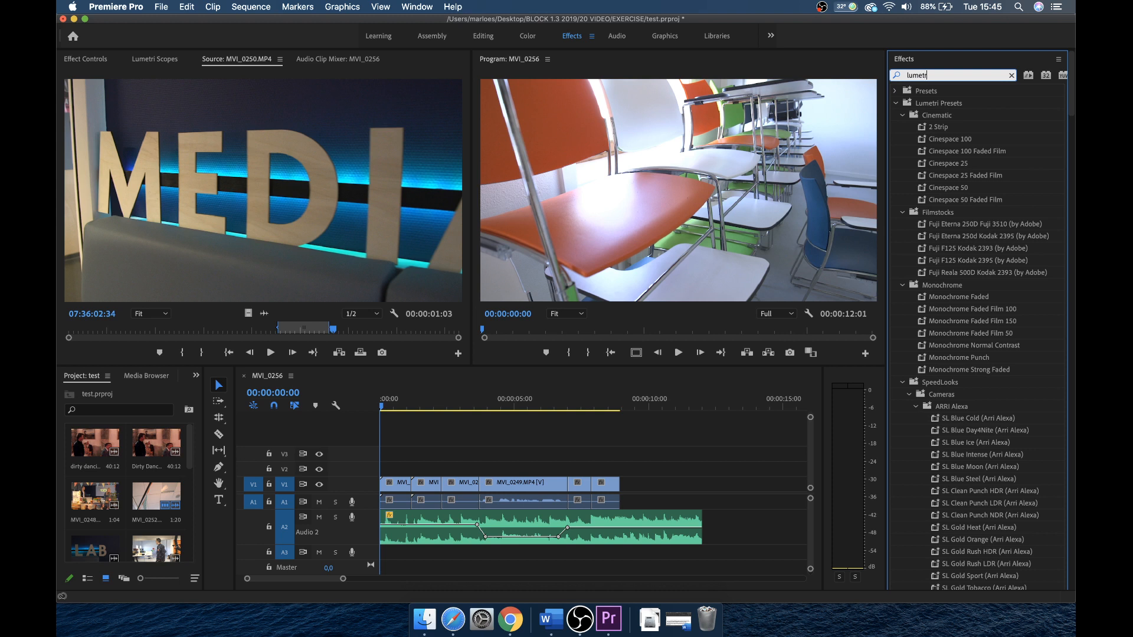
text( color)
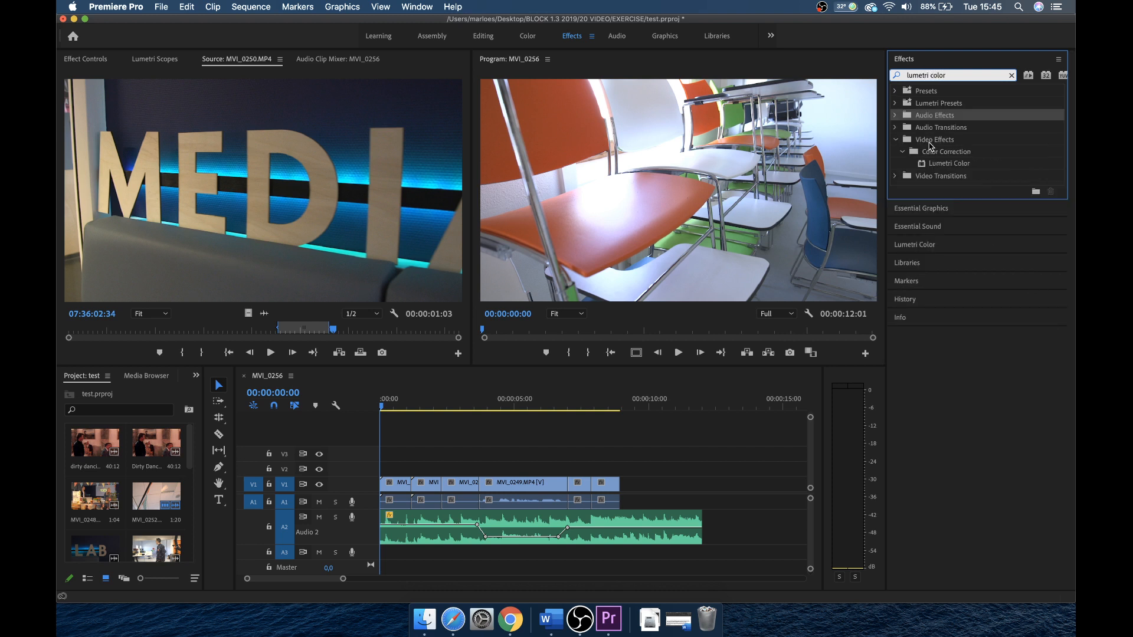
Apply the Lumetri Color effect to the first clip on V1 and place the playhead at 00:00:00:01.
click(940, 166)
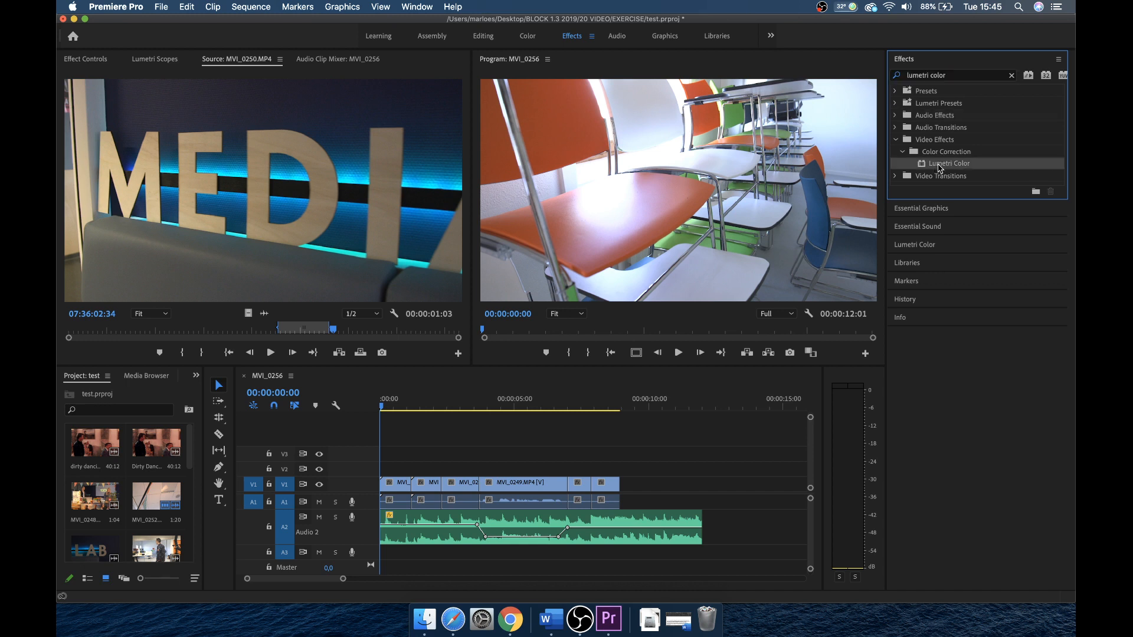
drag(939, 167, 400, 485)
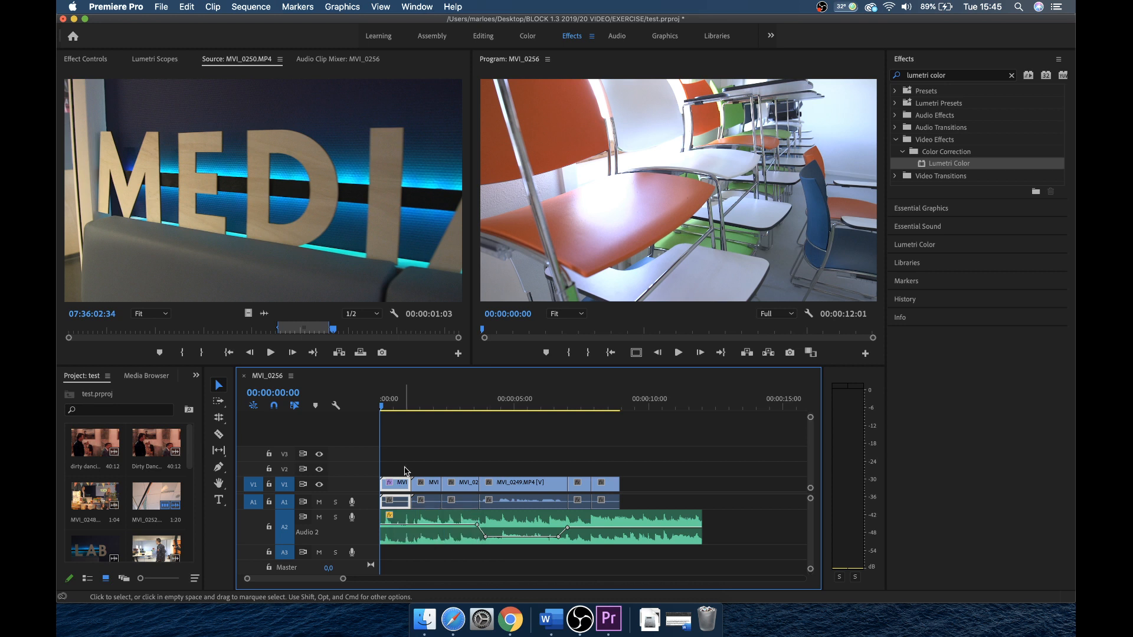
click(383, 403)
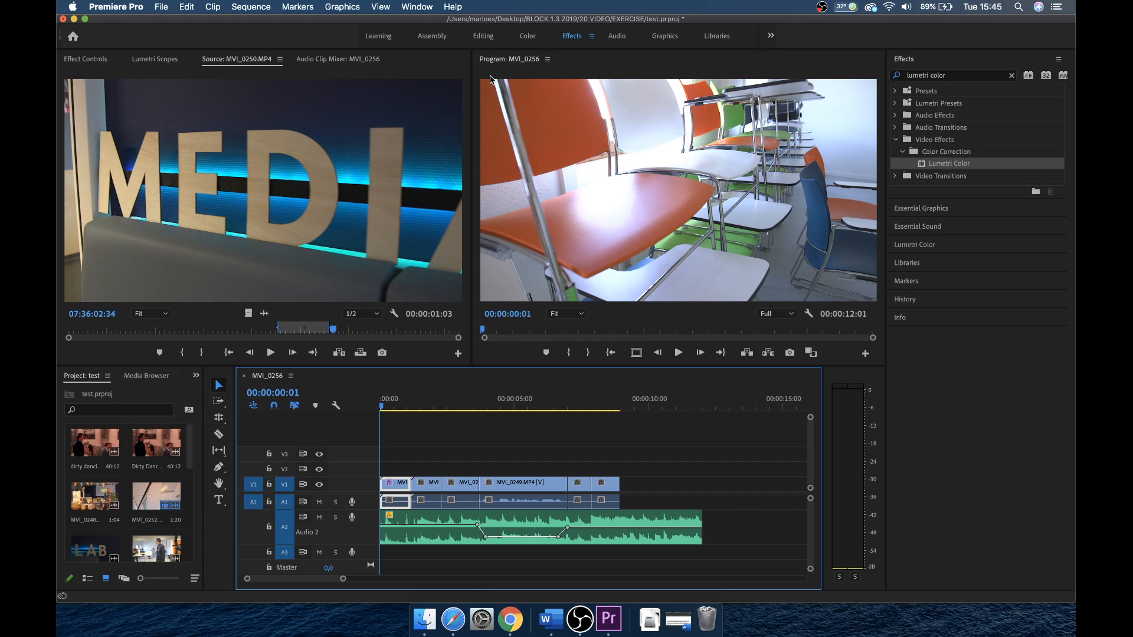
Switch to the Color workspace and expand the Basic Correction settings of Lumetri Color in the clip's effect controls.
click(528, 37)
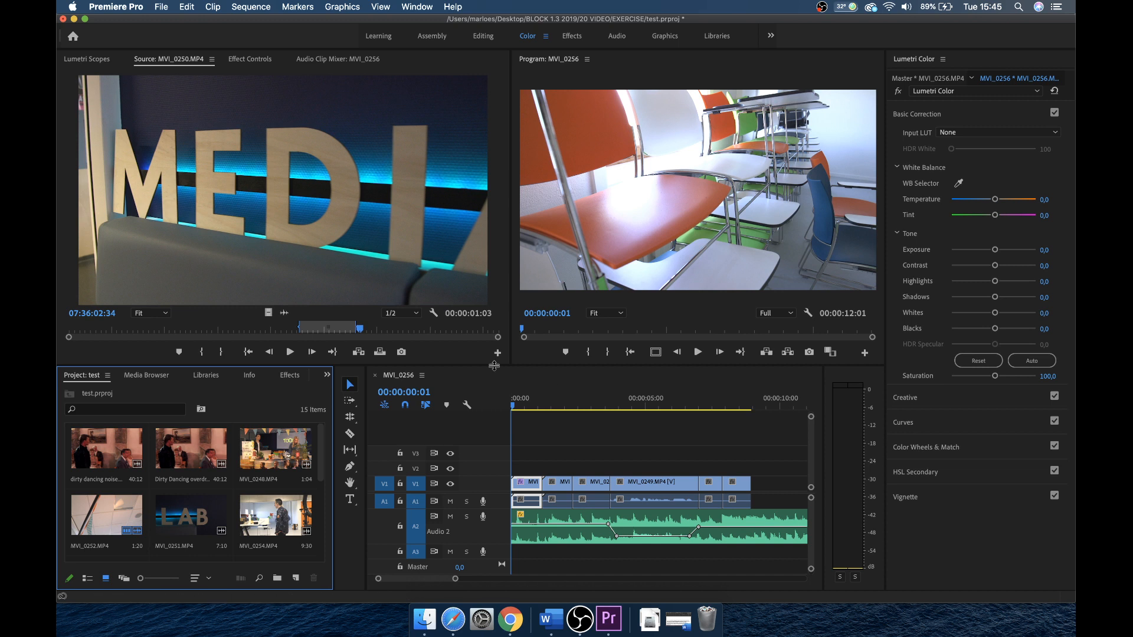
click(249, 60)
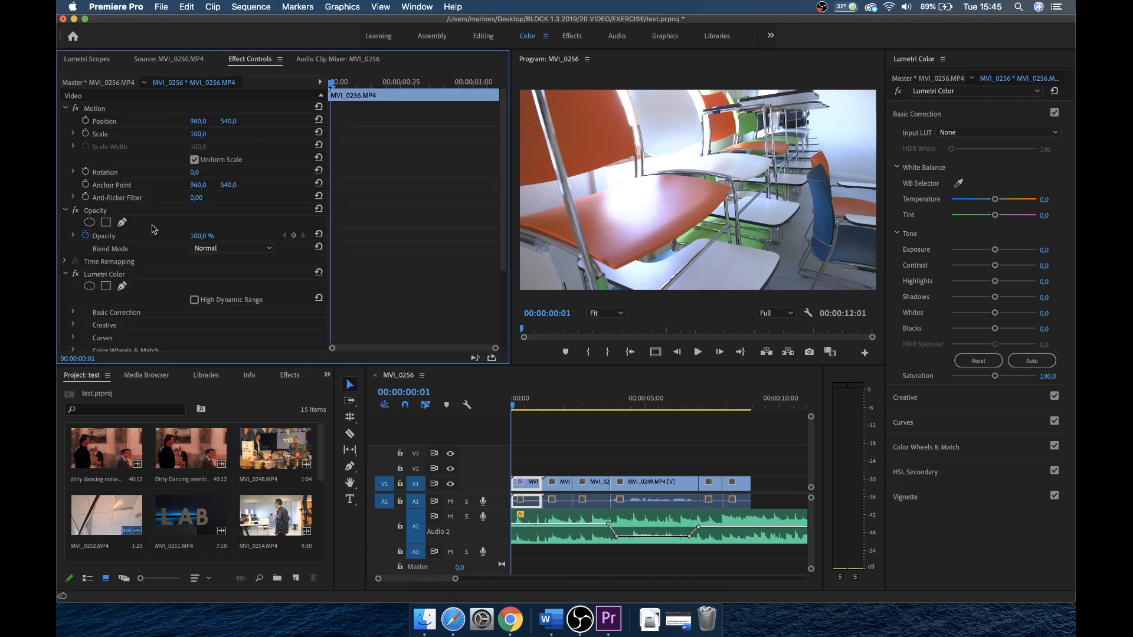
click(103, 276)
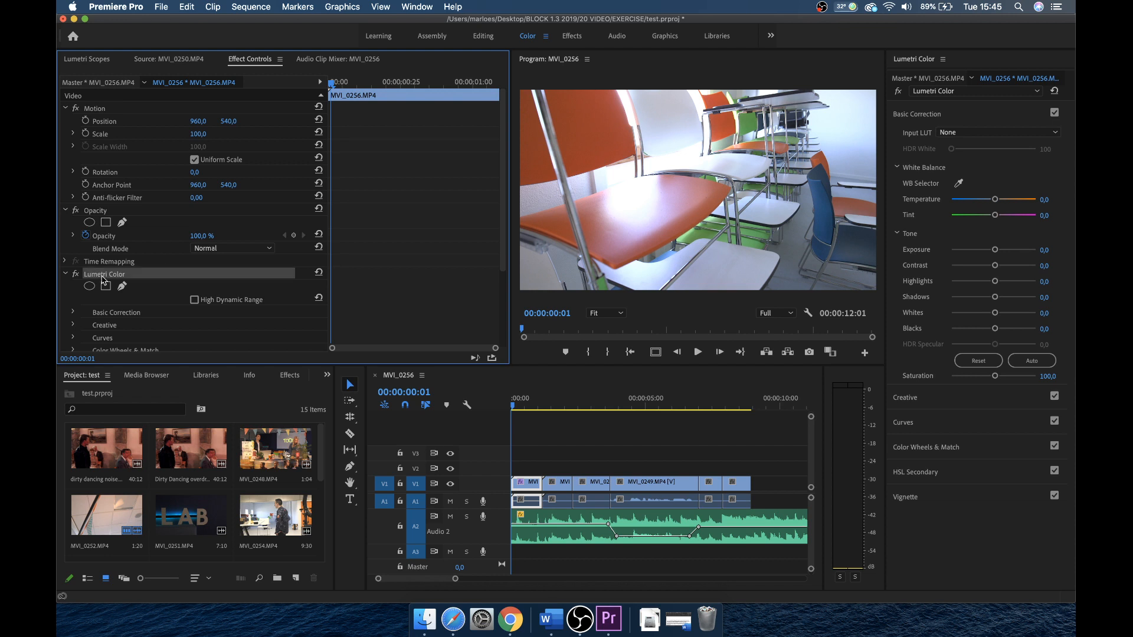
scroll(167, 282, down, 5)
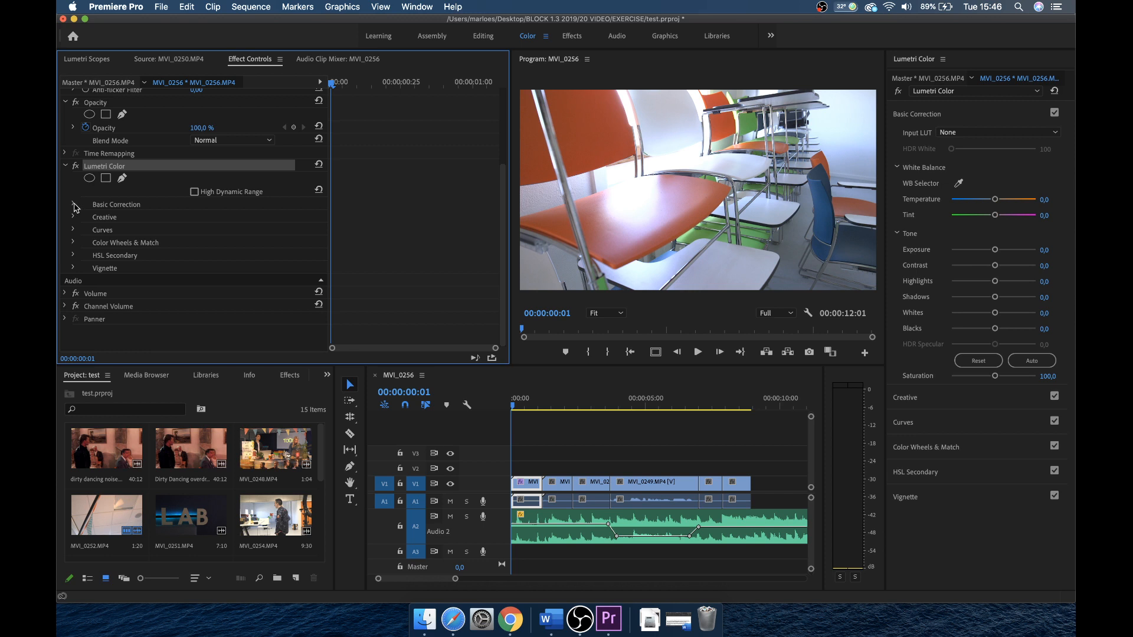
click(74, 204)
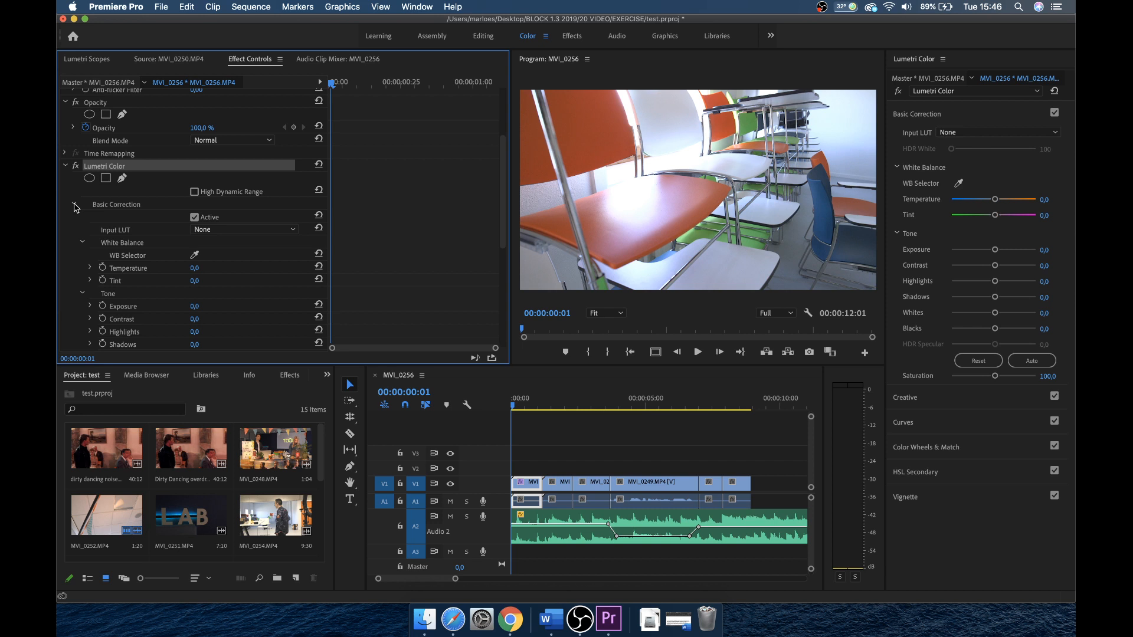
scroll(148, 265, down, 2)
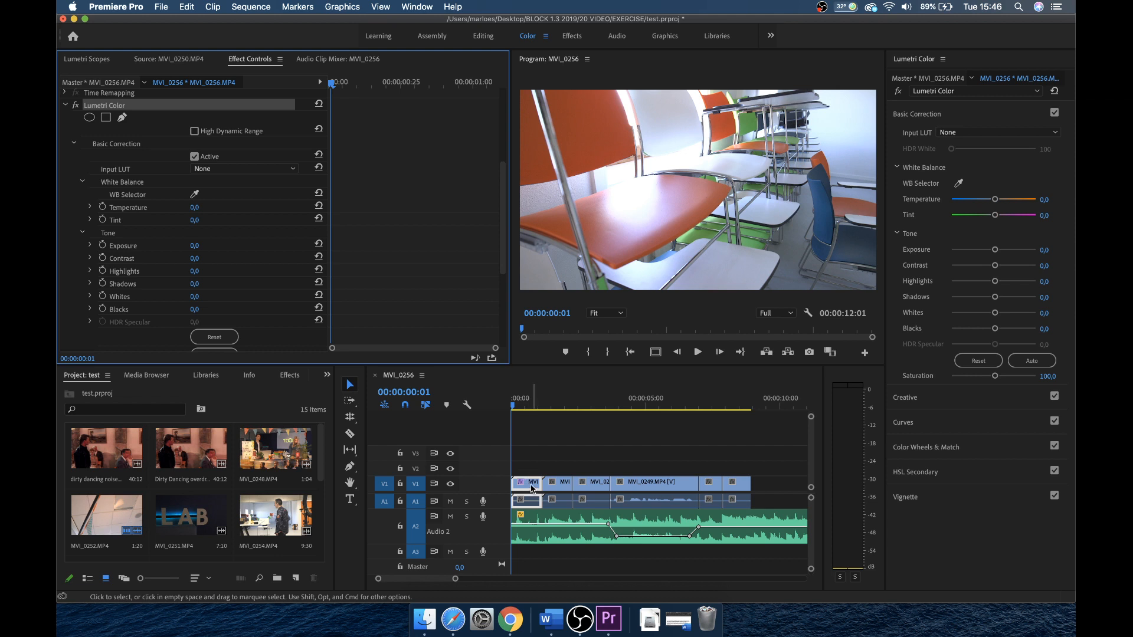
Set the first clip's white balance by sampling a white desk in the image, and toggle Lumetri Color to compare.
click(533, 488)
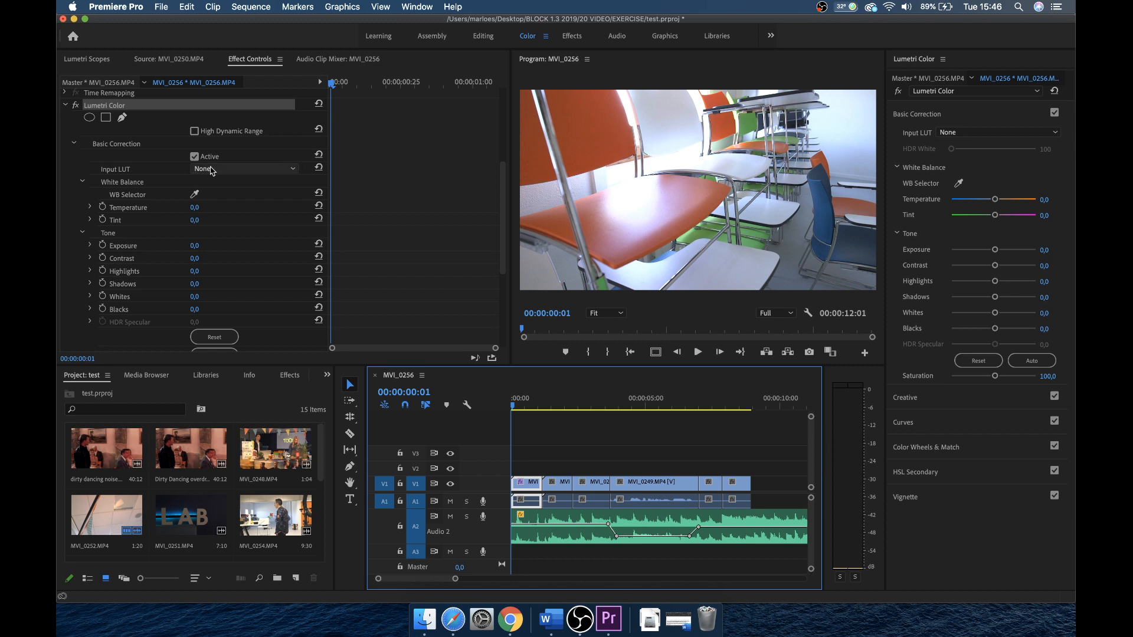
click(195, 196)
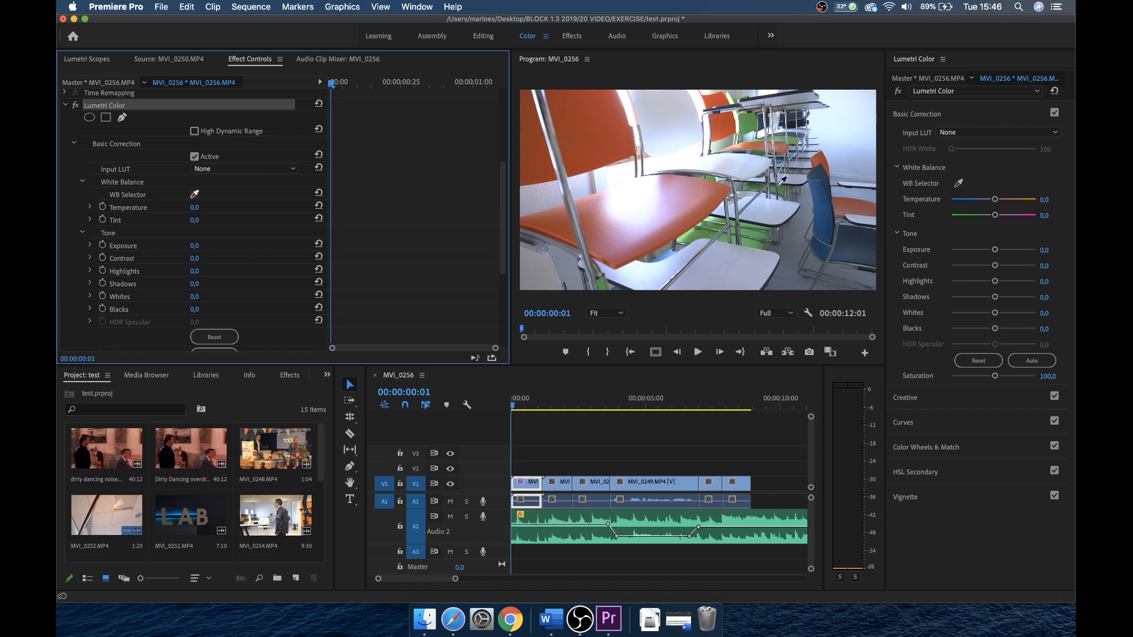
click(773, 213)
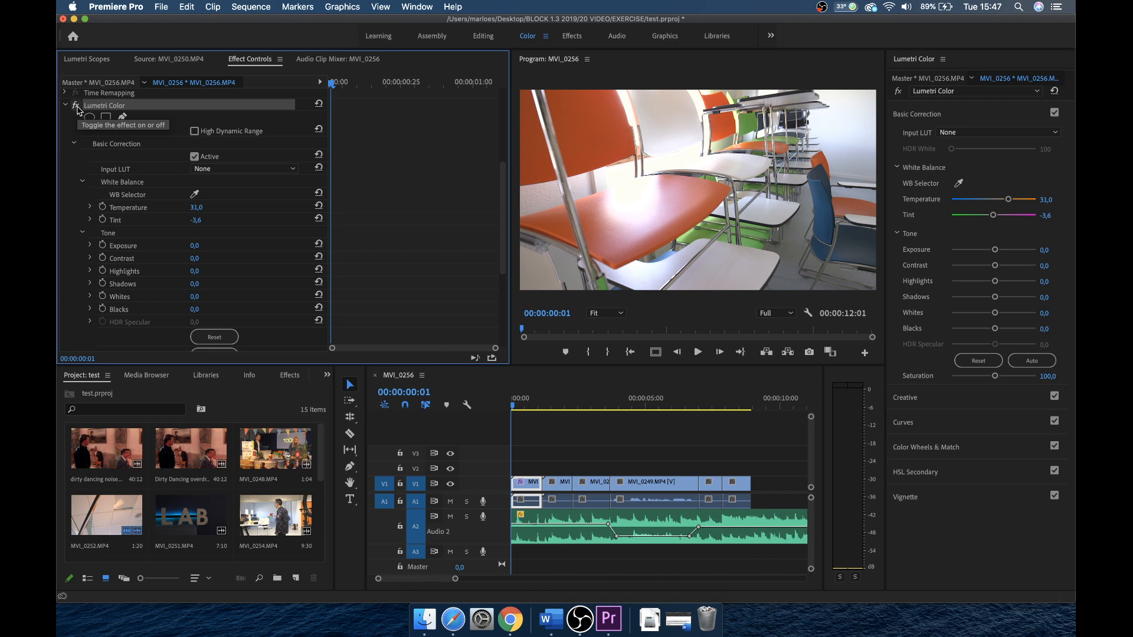
click(76, 106)
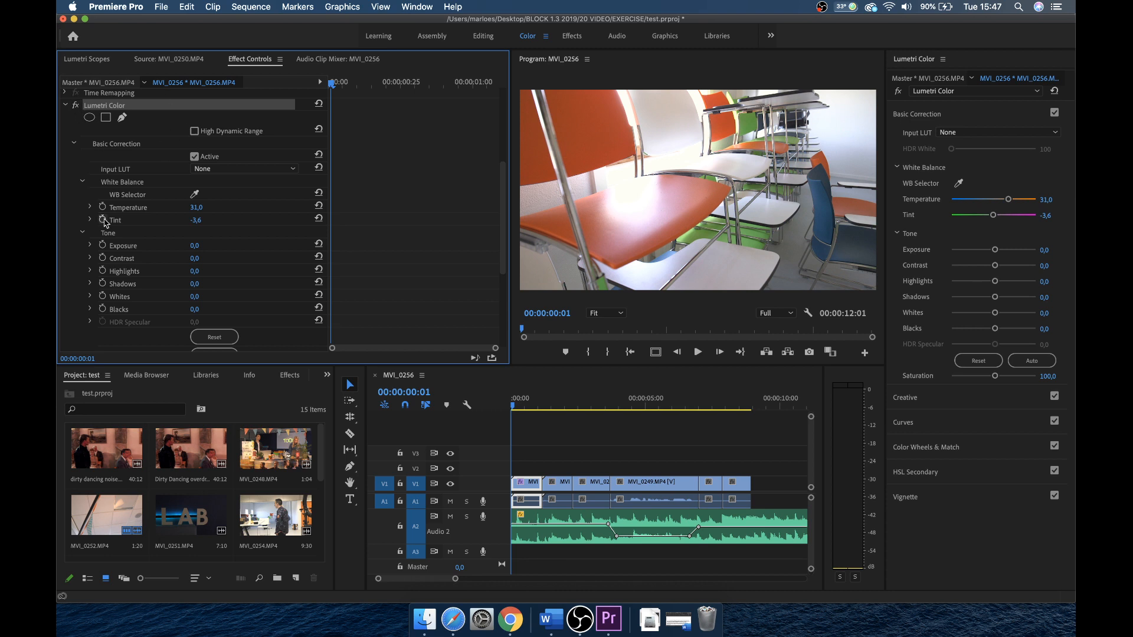
click(130, 212)
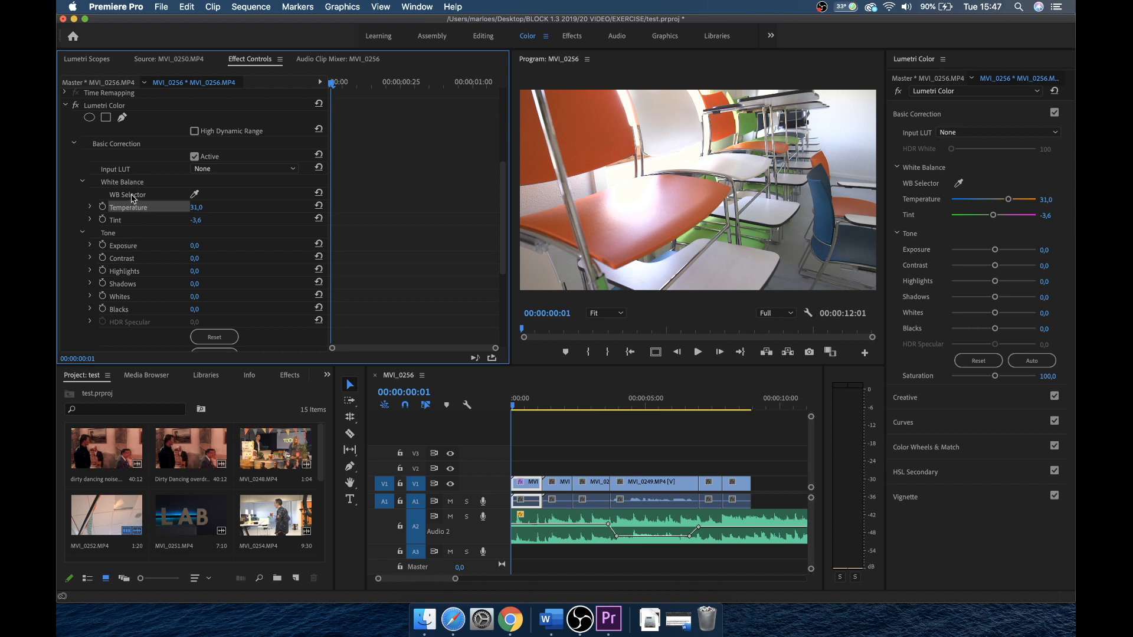
click(133, 196)
Try out different Exposure and Contrast values on the first clip.
click(124, 248)
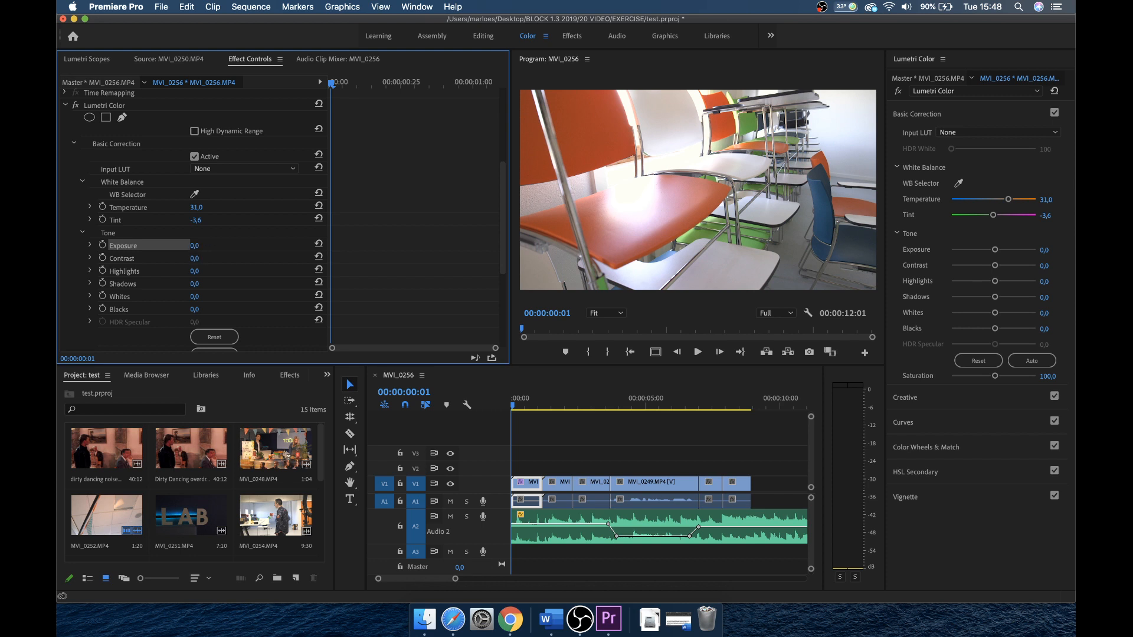
click(196, 245)
click(244, 242)
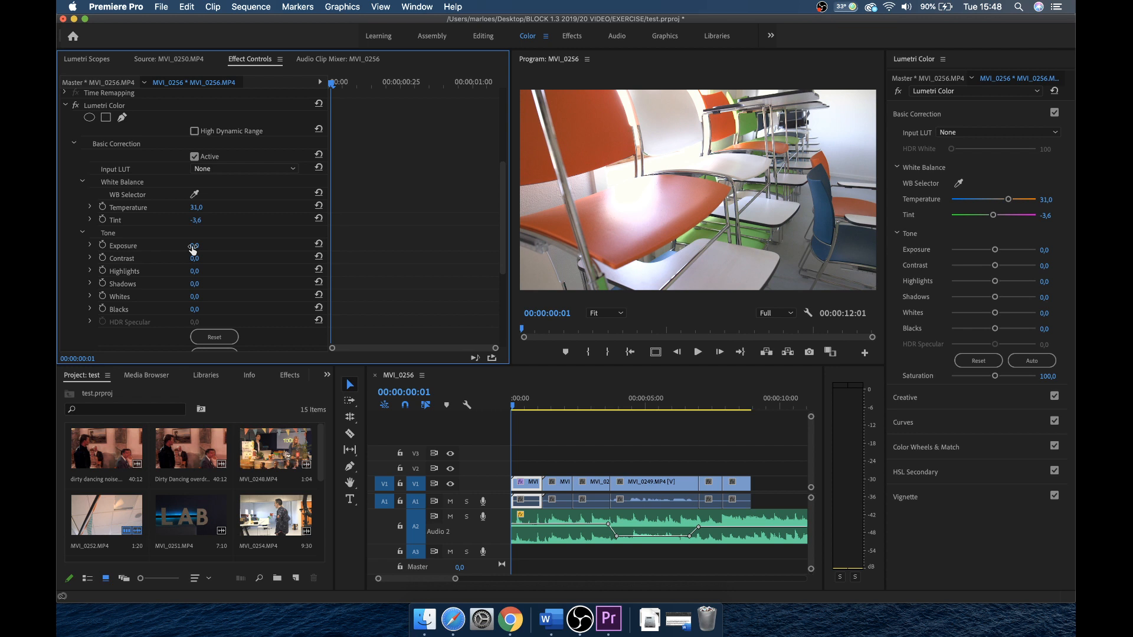
mouse_move(194, 245)
mouse_down()
mouse_move(218, 246)
mouse_move(190, 245)
mouse_up()
click(123, 262)
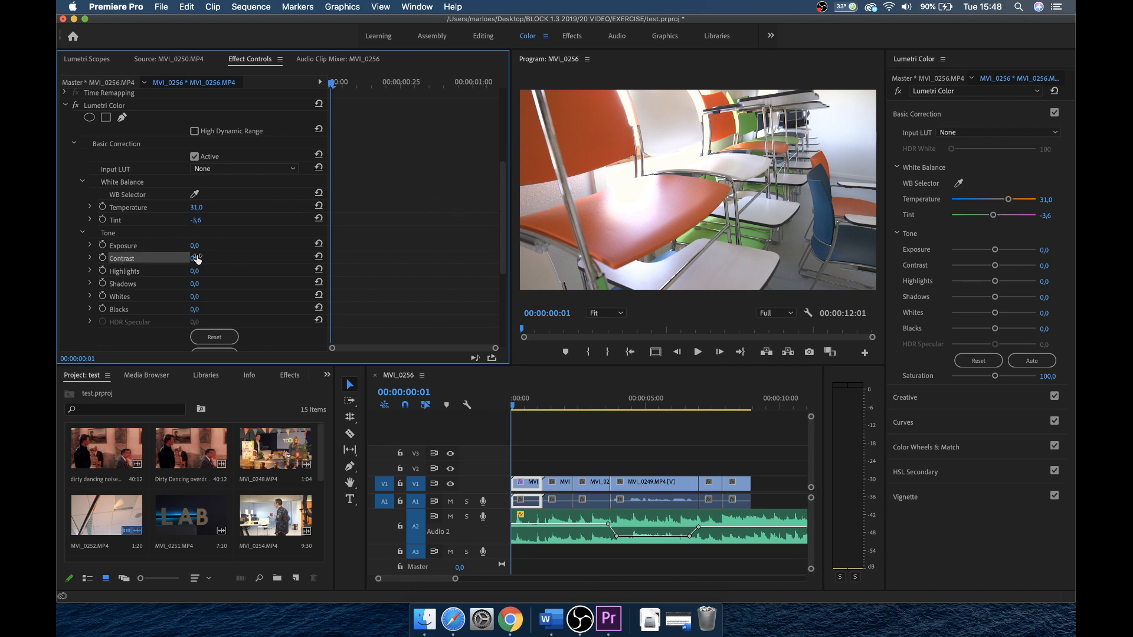
mouse_move(197, 263)
mouse_down()
mouse_move(238, 263)
mouse_move(198, 263)
mouse_up()
Set the first clip's Lumetri Color Highlights to -20 and Shadows to -31.
click(121, 274)
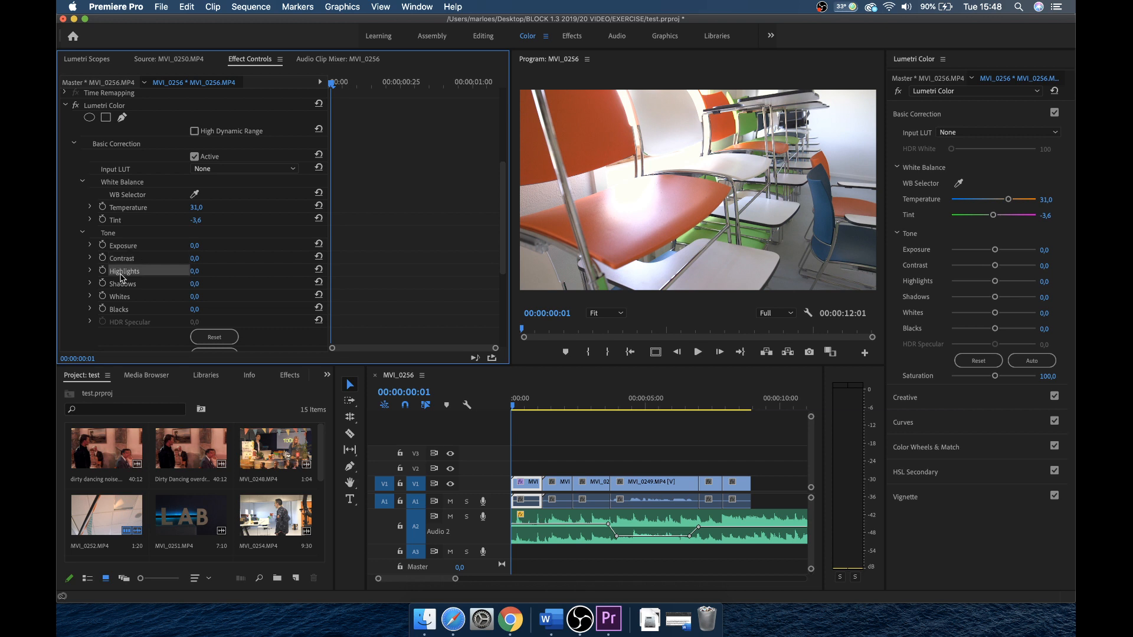
click(128, 283)
click(125, 275)
click(126, 284)
click(127, 298)
click(125, 308)
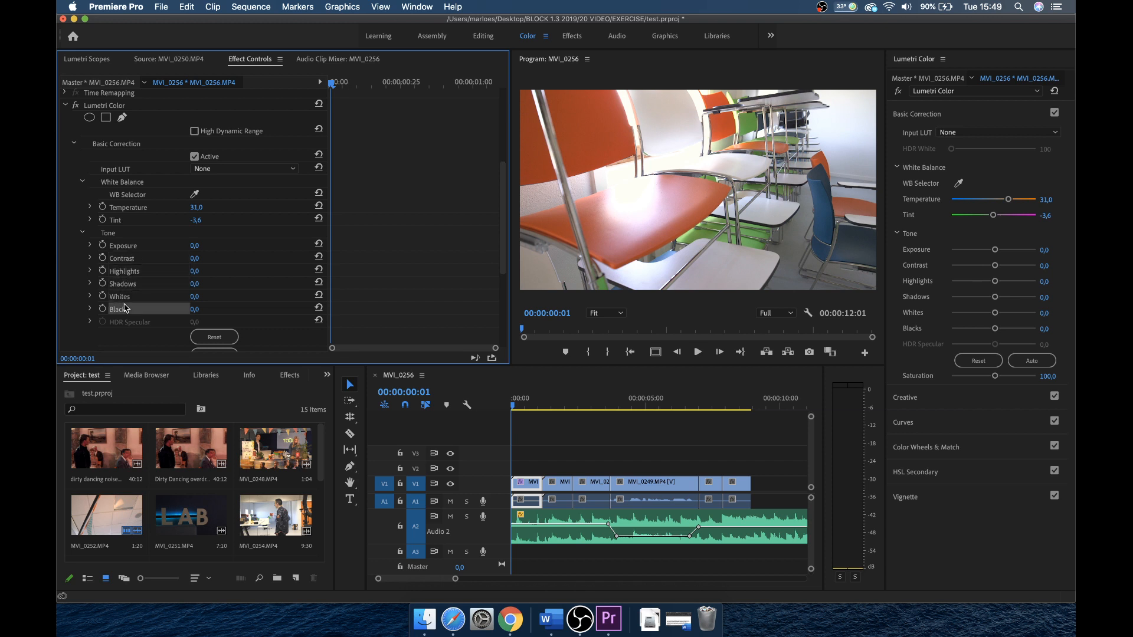
click(136, 273)
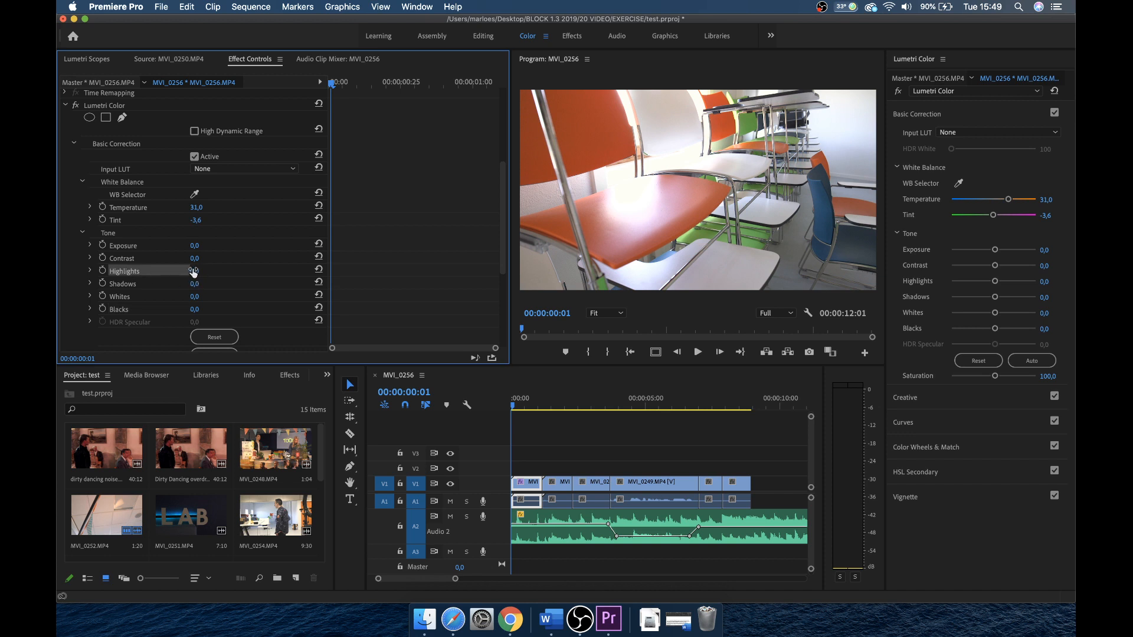
mouse_move(193, 272)
mouse_down()
mouse_move(205, 273)
mouse_move(173, 272)
mouse_move(207, 272)
mouse_move(200, 288)
mouse_move(170, 288)
mouse_move(201, 274)
mouse_up()
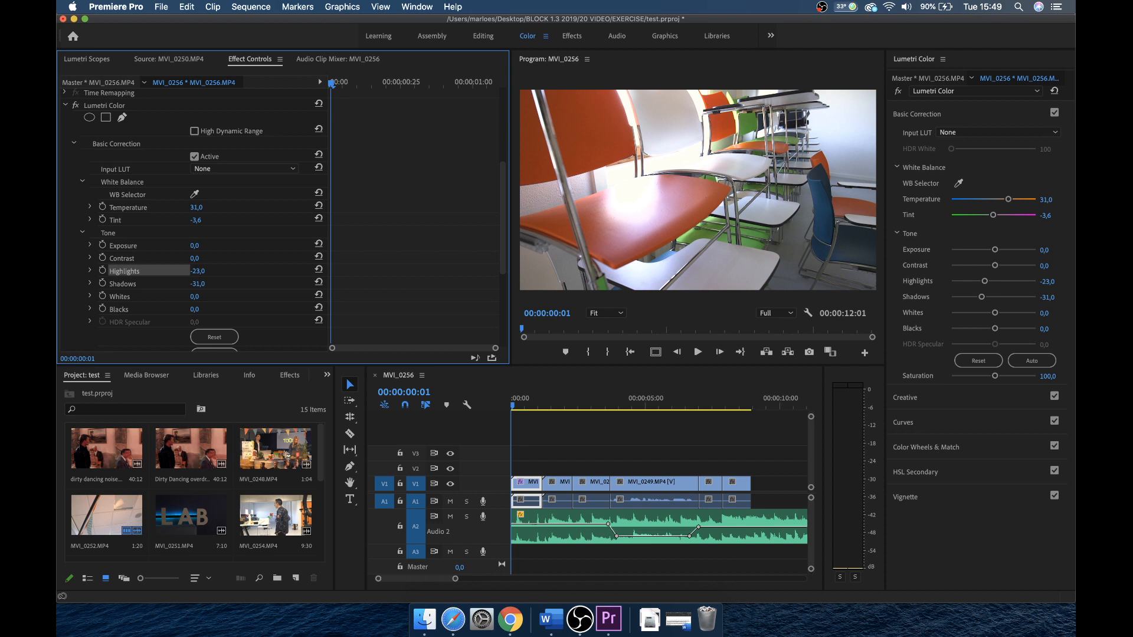
drag(201, 271, 207, 270)
scroll(232, 290, down, 2)
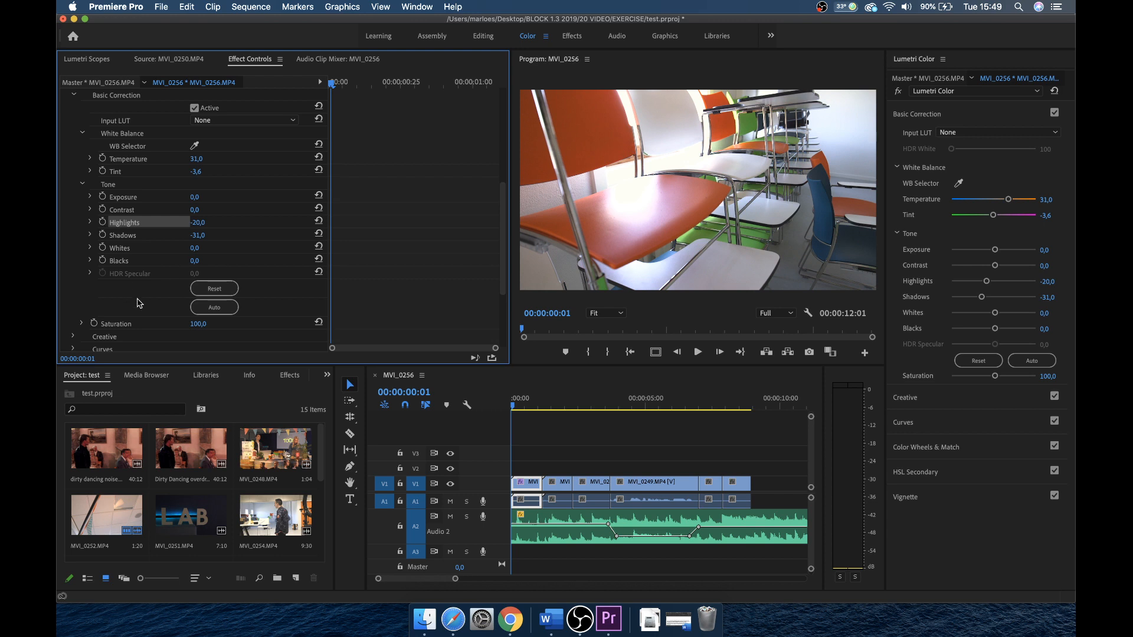
scroll(137, 303, down, 3)
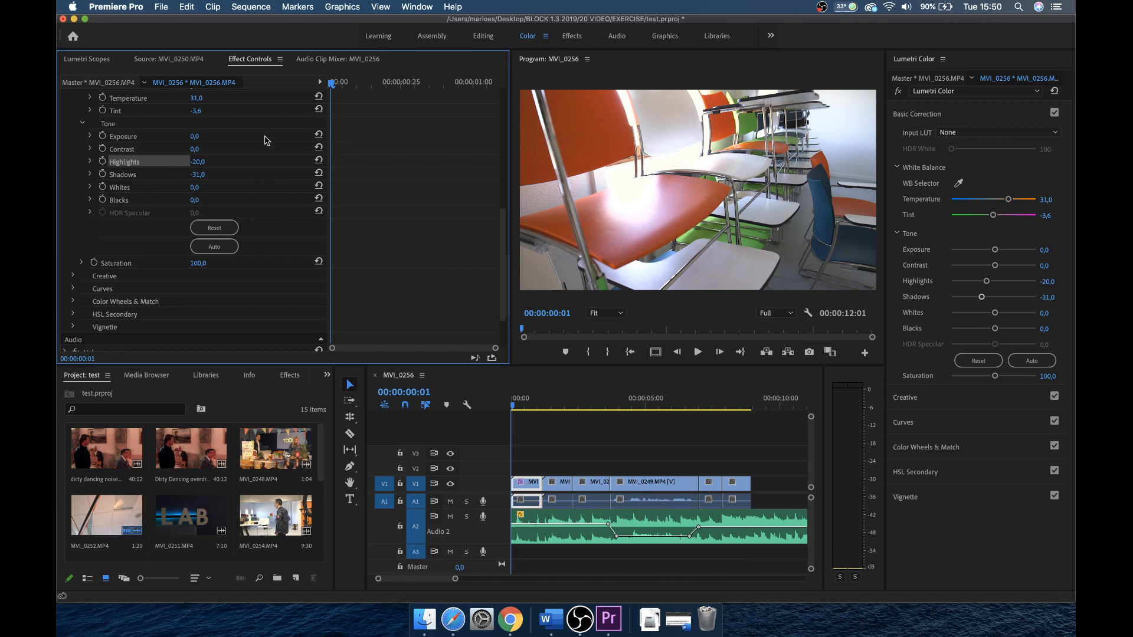
scroll(230, 117, up, 5)
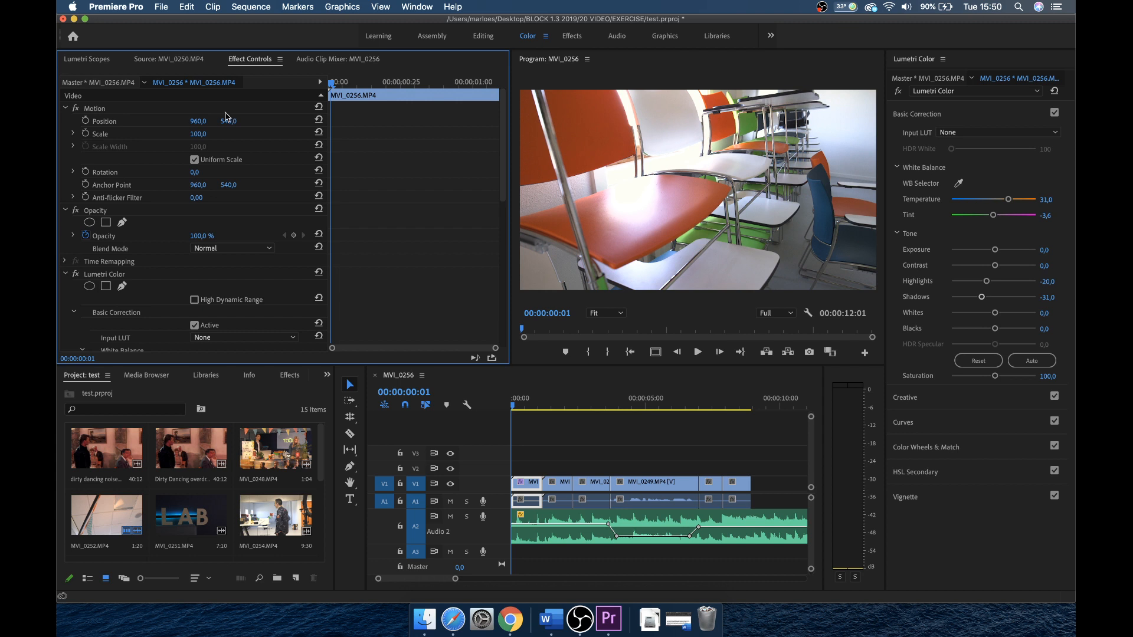
Remove the Lumetri Color effect from the first clip in its effect controls.
scroll(180, 215, up, 3)
scroll(180, 215, down, 4)
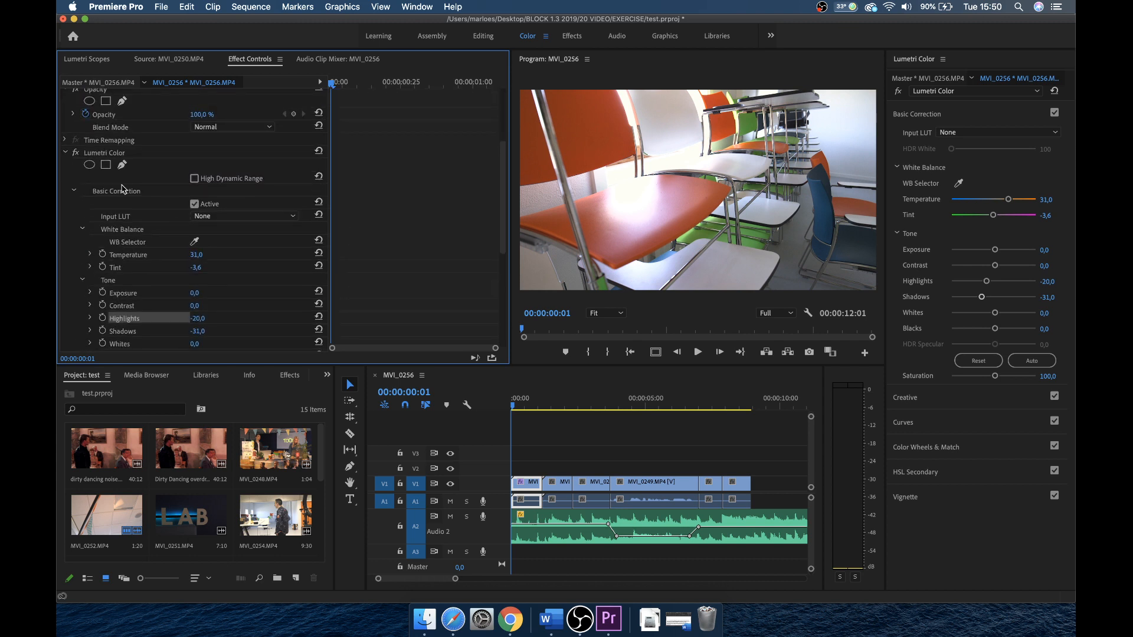
click(104, 154)
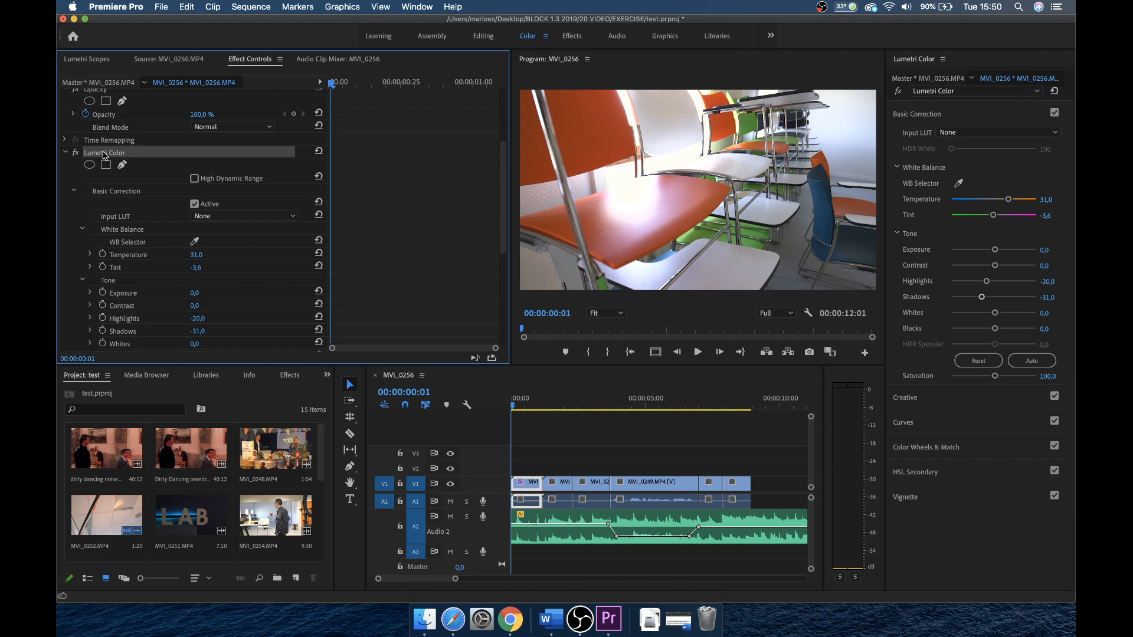
key(Delete)
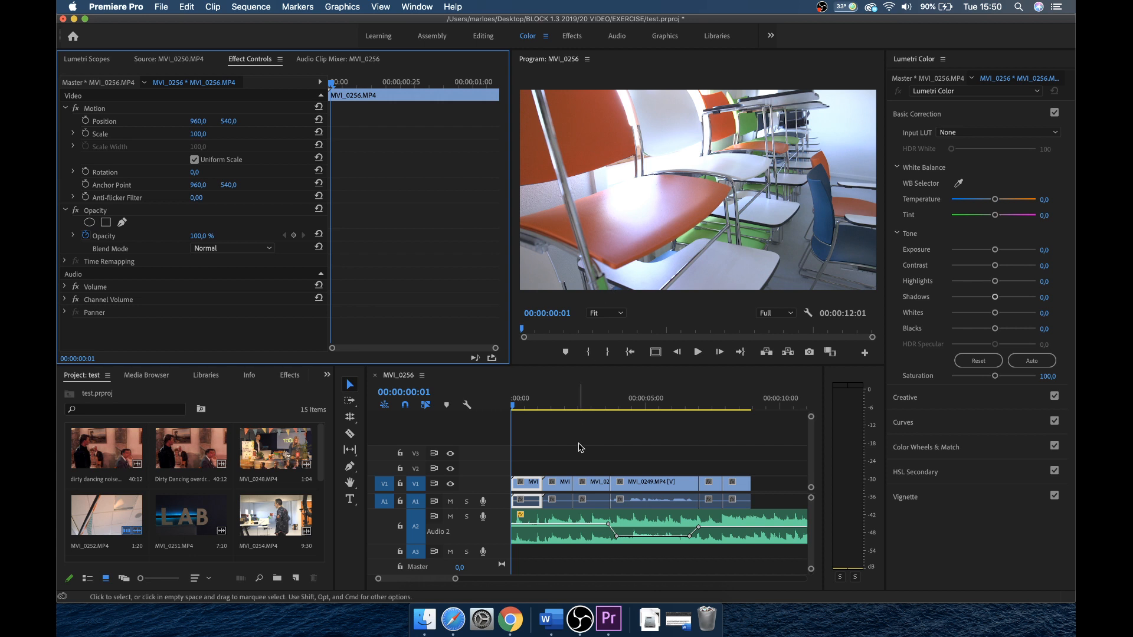
Reselect the first clip, return to the Color workspace, and set Lumetri Exposure to 0.3, Highlights to -5.7 and Shadows to 27.1.
click(510, 139)
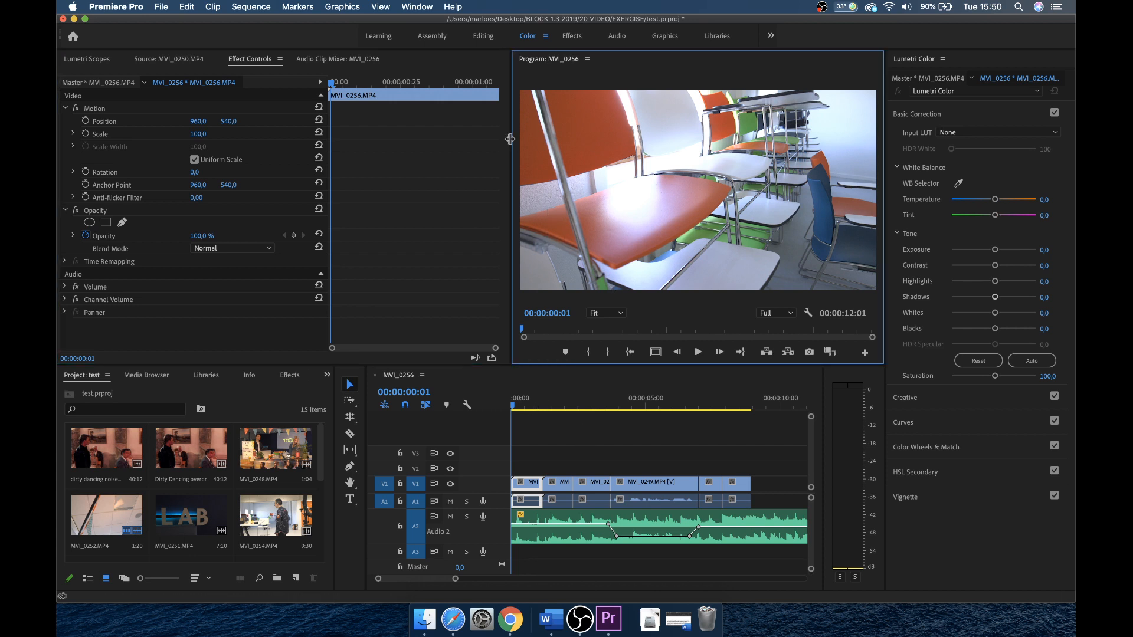
click(483, 36)
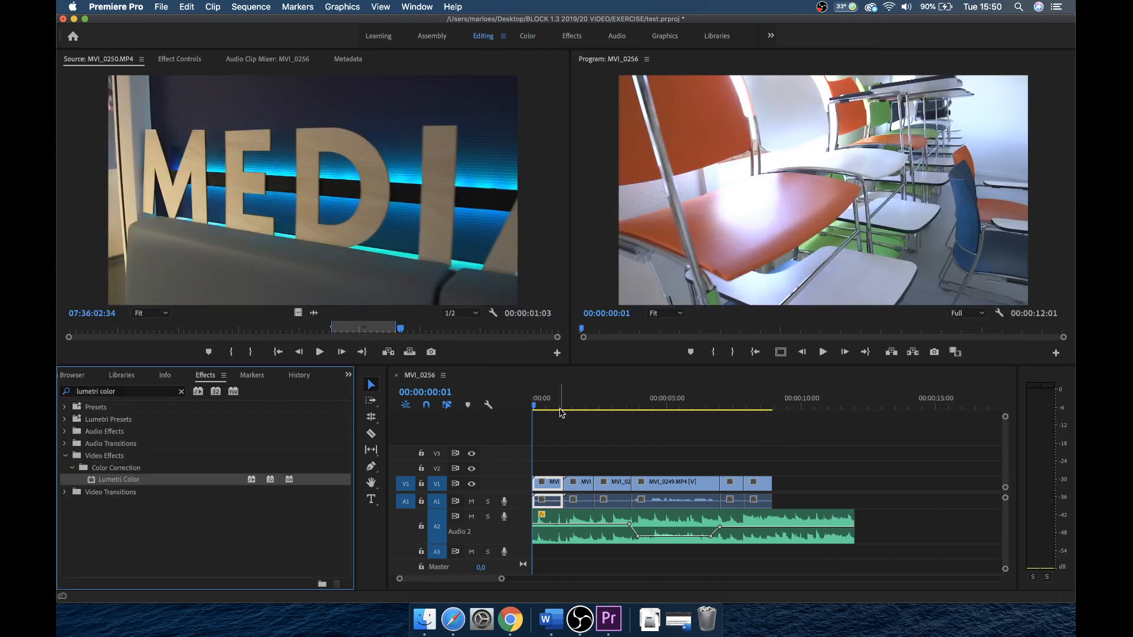
click(552, 494)
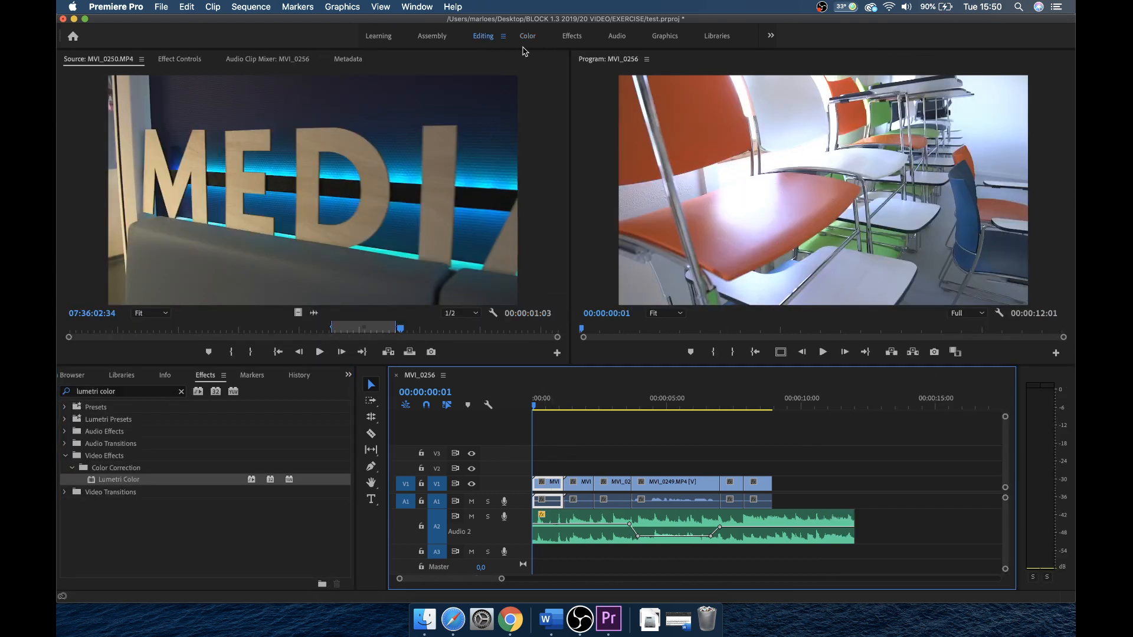
click(528, 36)
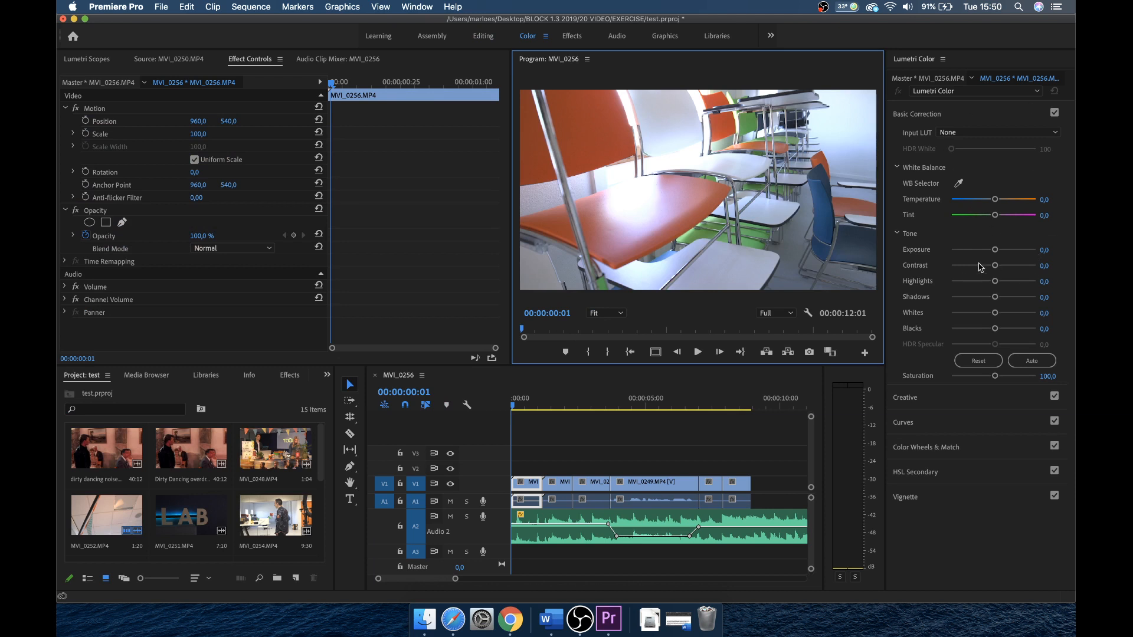
drag(996, 250, 1005, 298)
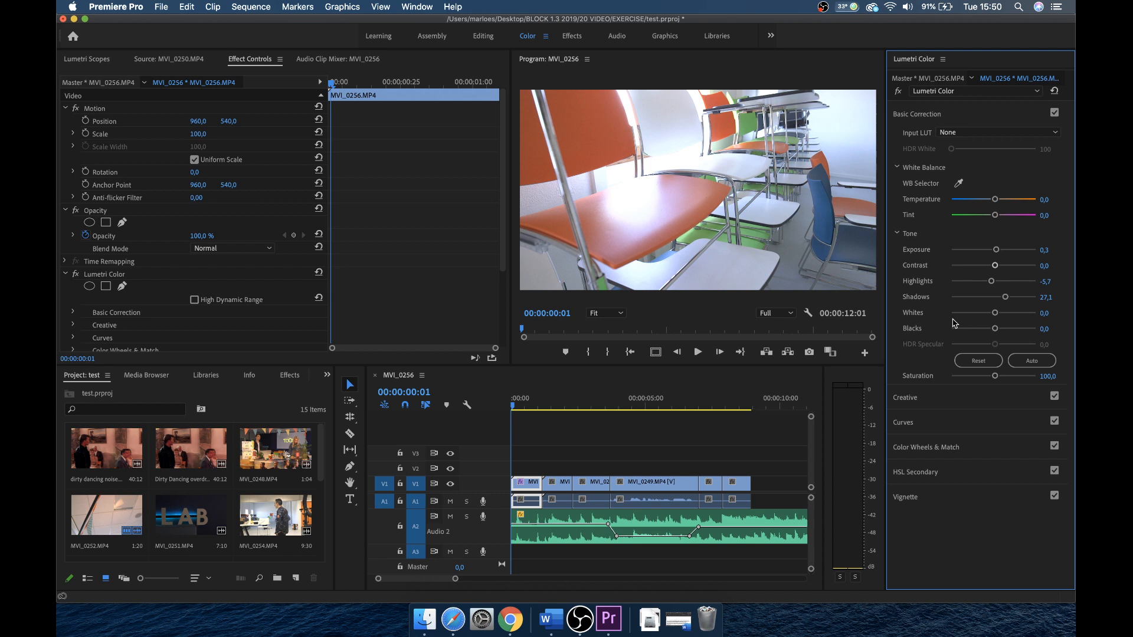
Try out white balance samples from different white surfaces in the first clip's image.
click(959, 183)
click(764, 151)
click(959, 182)
click(959, 181)
click(960, 184)
click(696, 185)
click(731, 168)
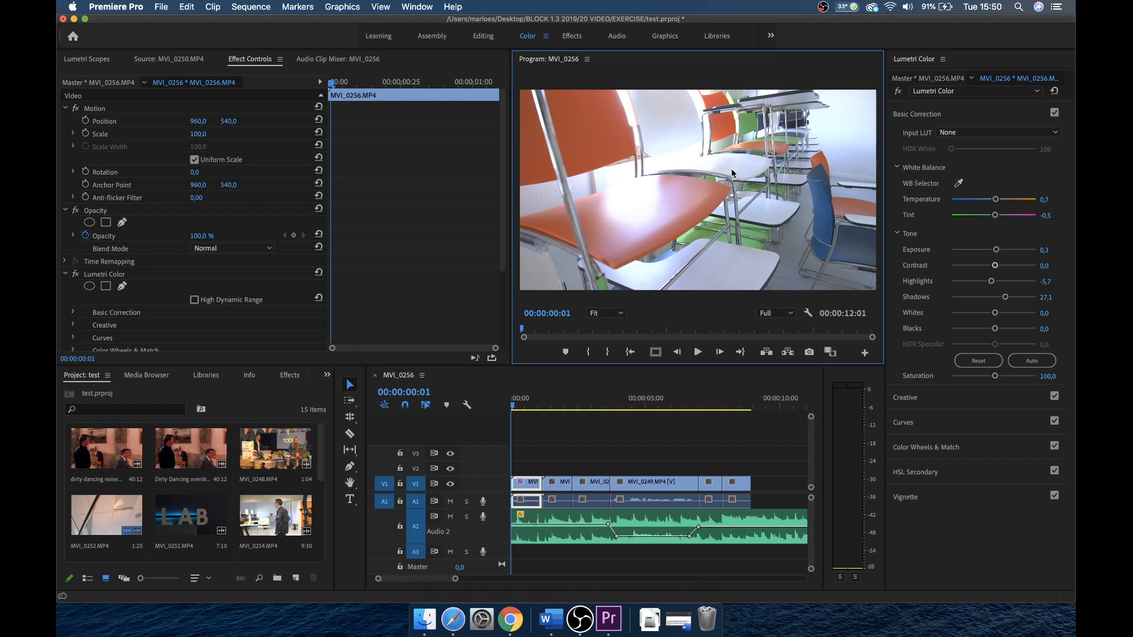
click(958, 185)
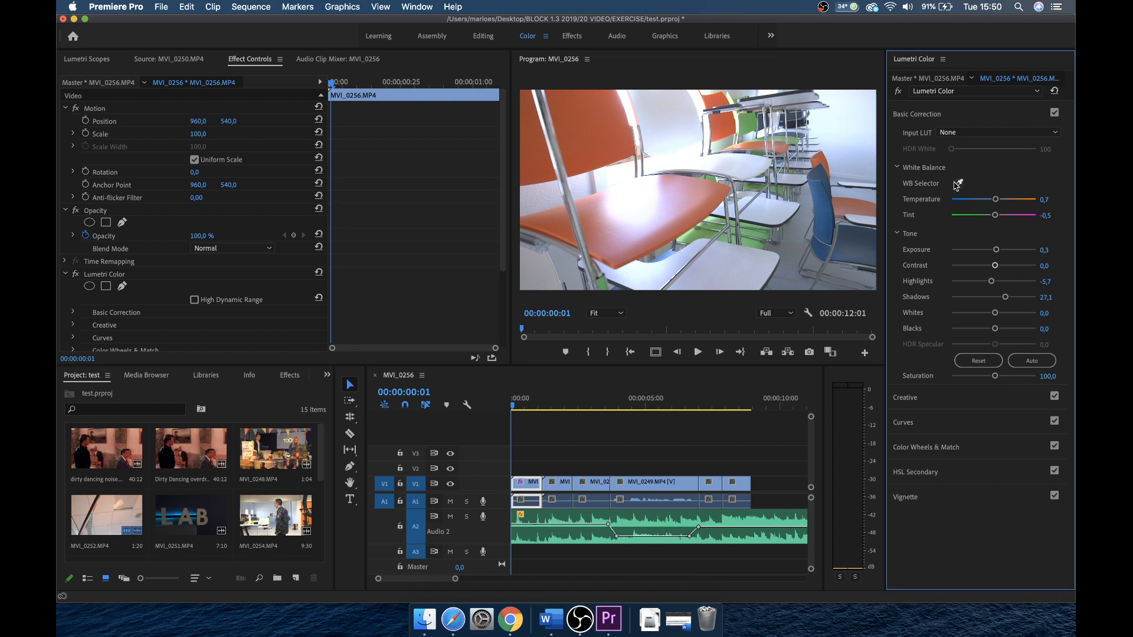
click(728, 168)
click(741, 165)
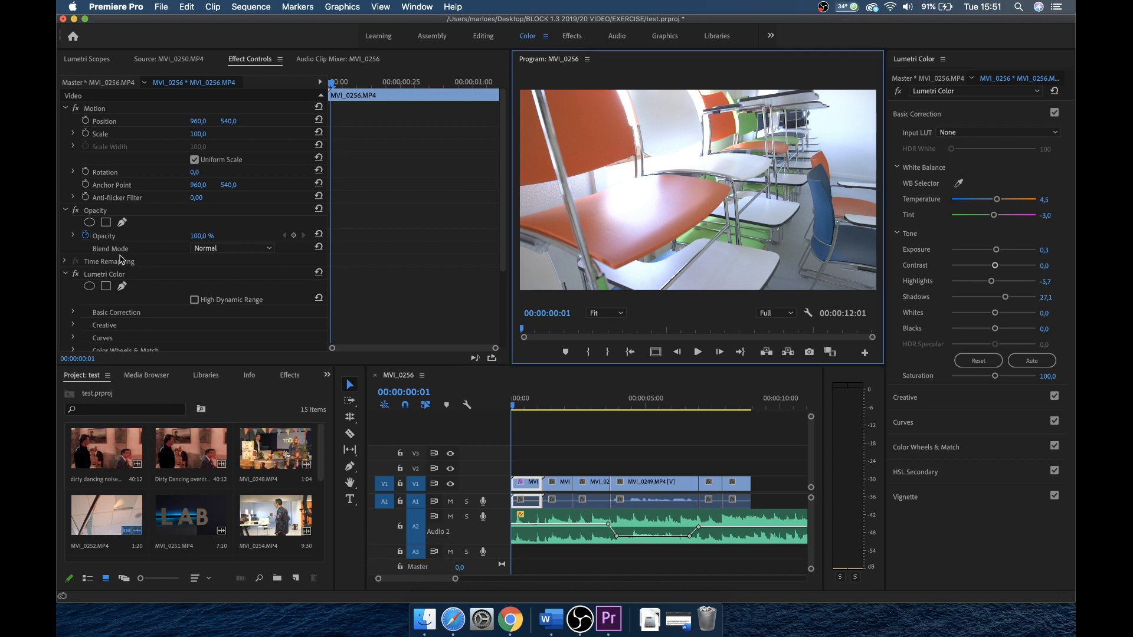
Expand Basic Correction in the clip's effect controls and sample the white desk with its white balance selector.
click(114, 274)
scroll(168, 276, down, 3)
scroll(167, 277, down, 2)
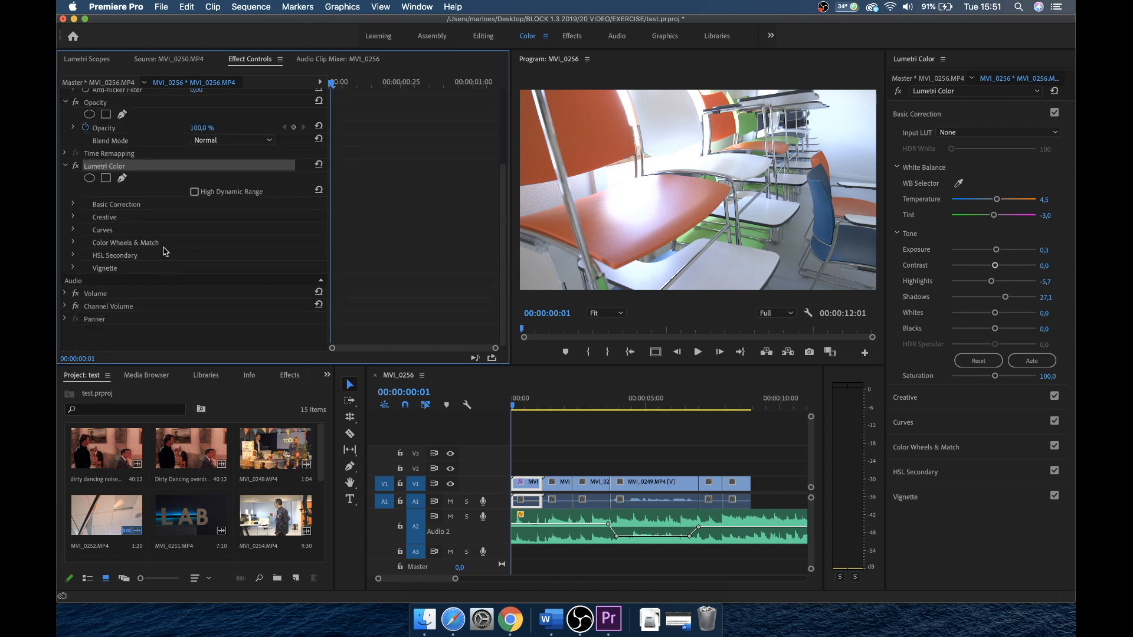
click(74, 204)
click(194, 255)
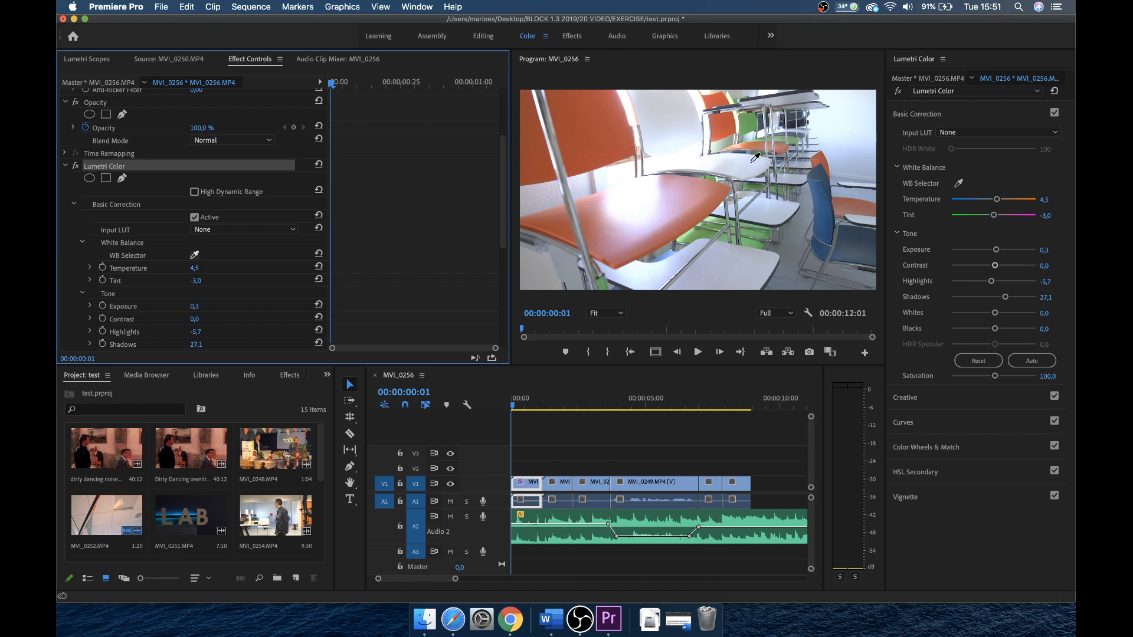
click(729, 164)
click(941, 287)
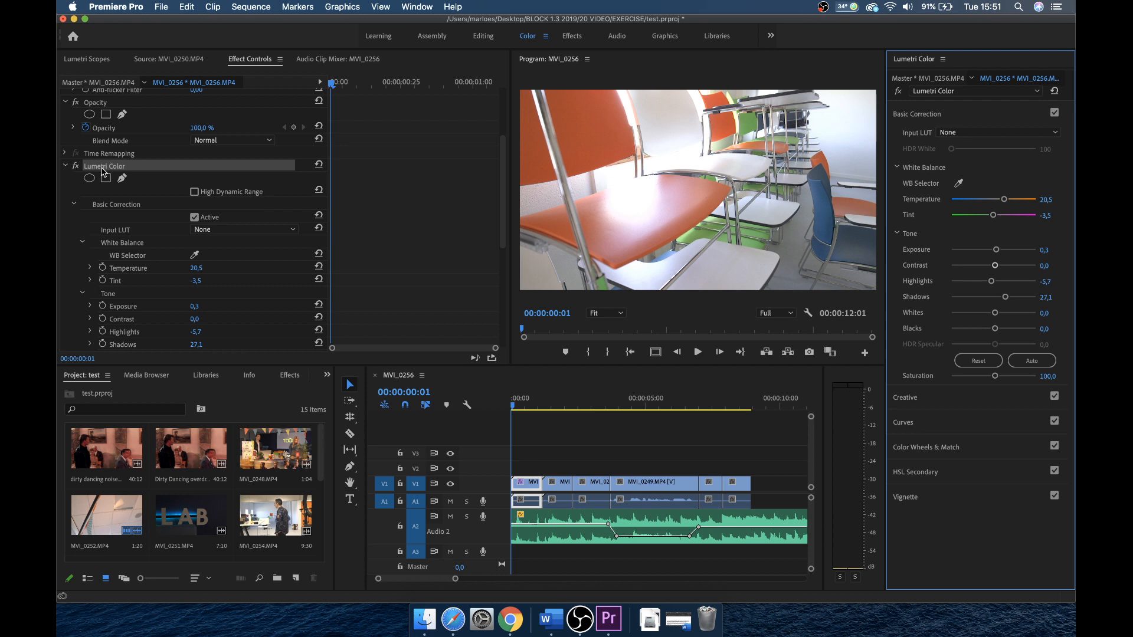
Collapse Lumetri Color in the effect controls and move the playhead to 00:00:00:38 in the first clip.
click(103, 173)
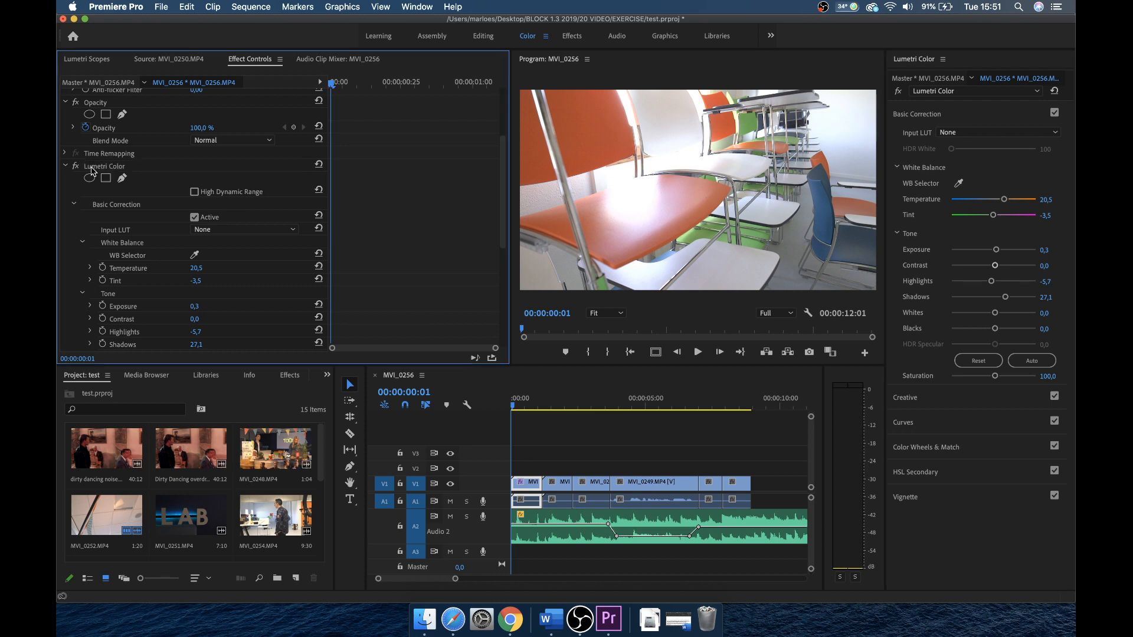
click(66, 166)
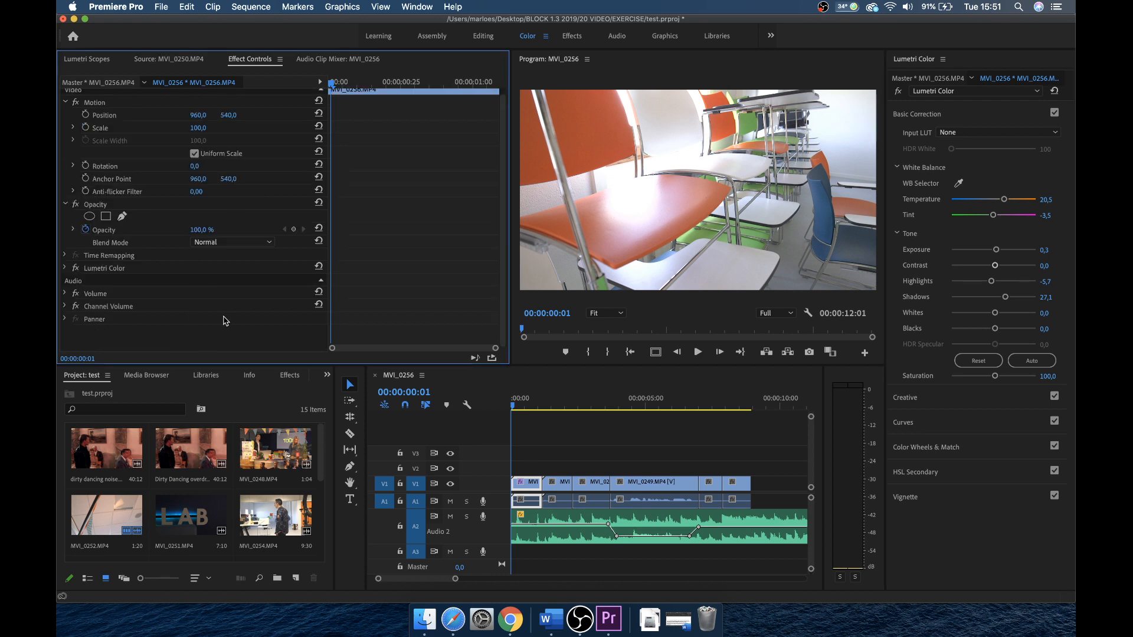
click(543, 408)
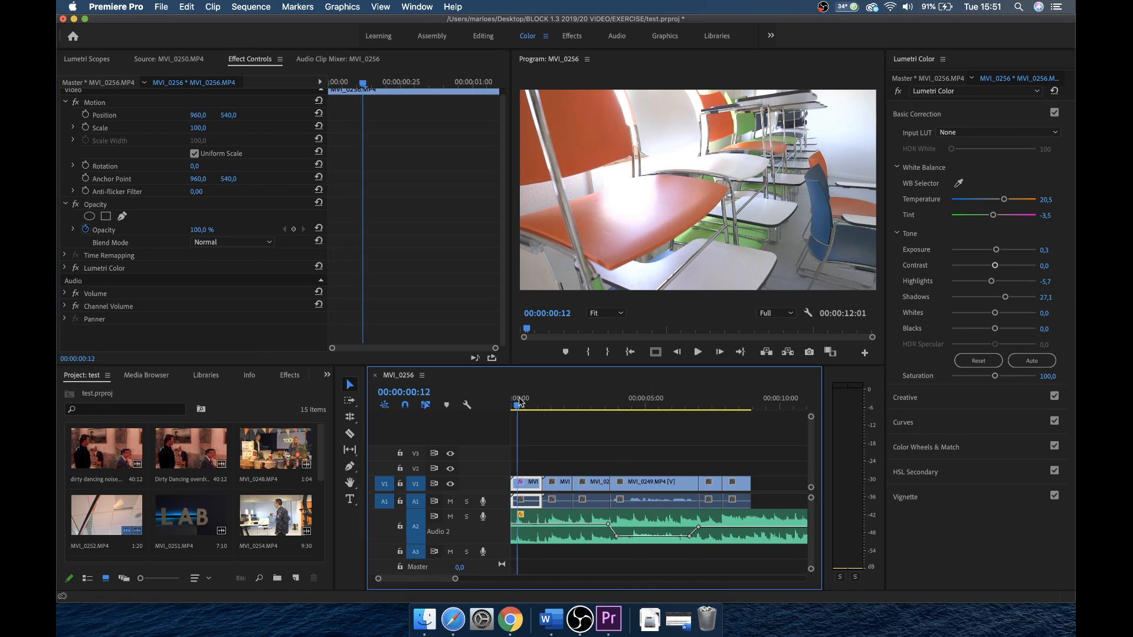
click(532, 407)
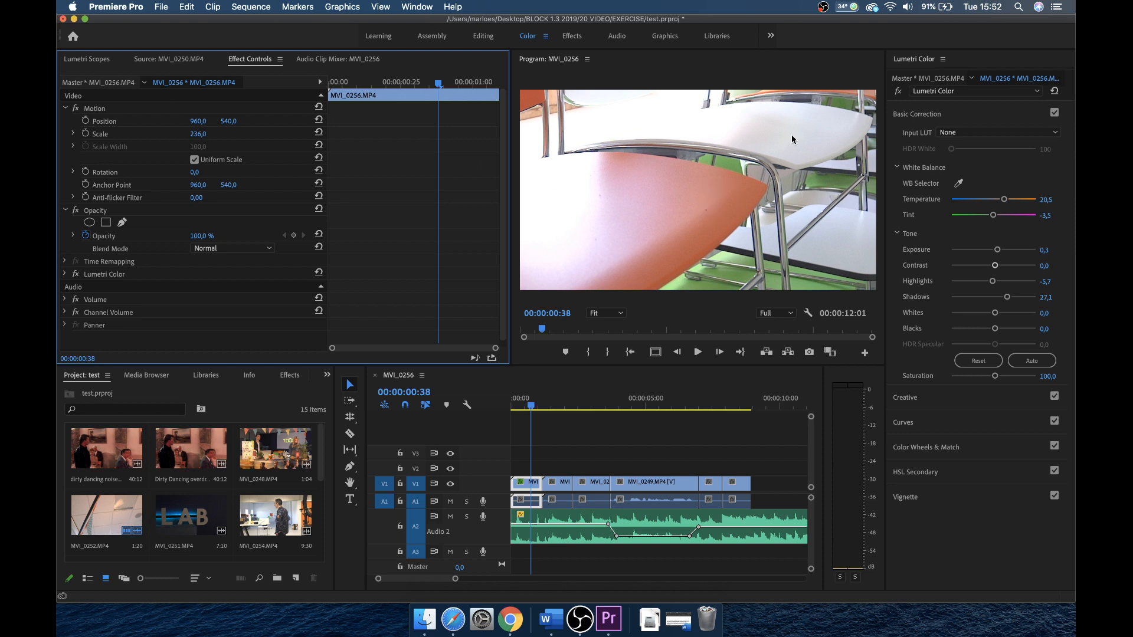
Apply Scale to Frame Size to the first clip and recheck the option in the clip's commands.
click(526, 489)
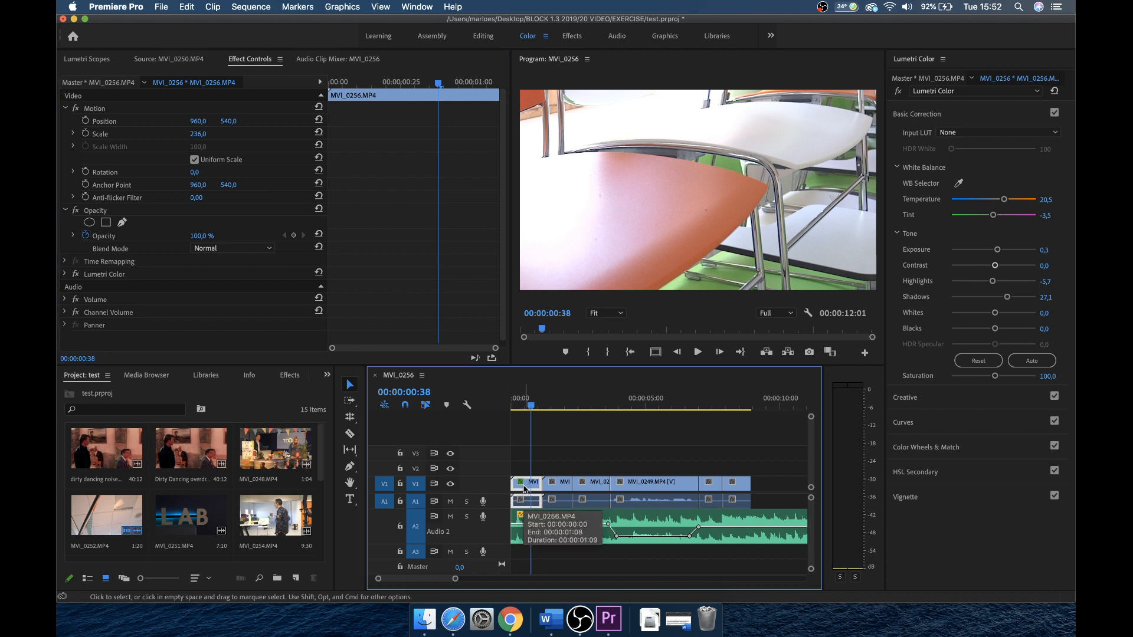
right_click(525, 489)
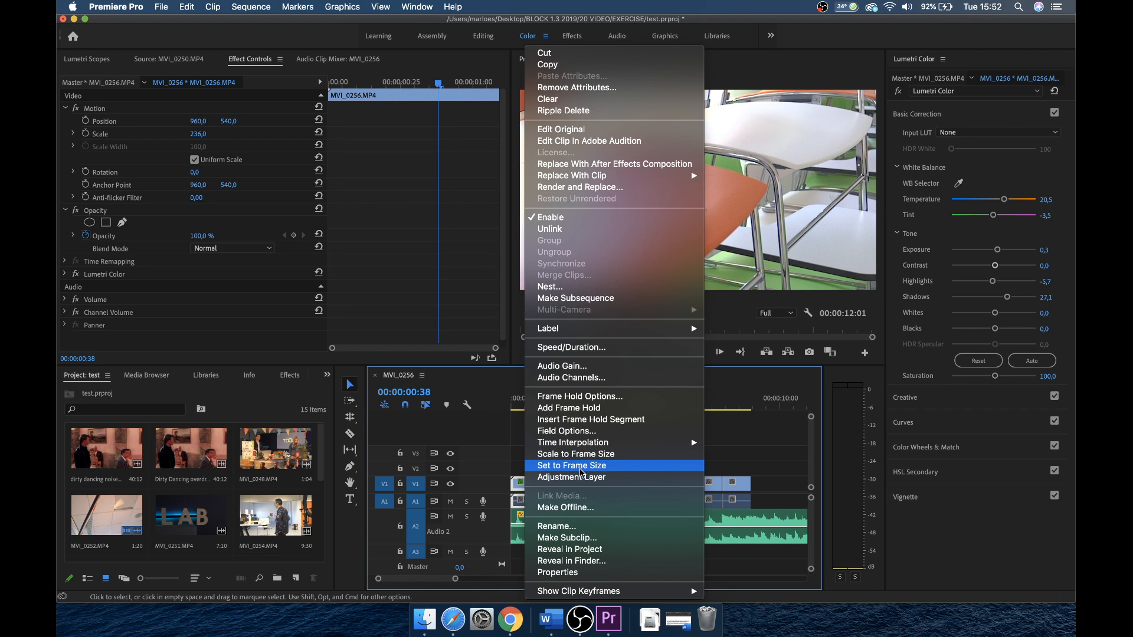
click(592, 459)
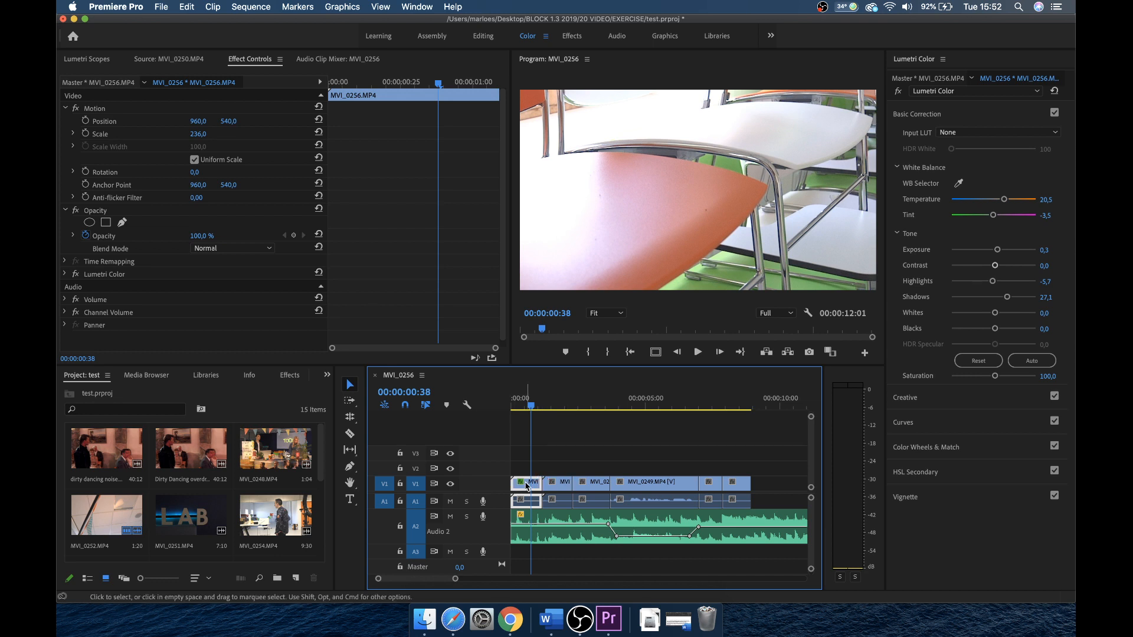
click(527, 486)
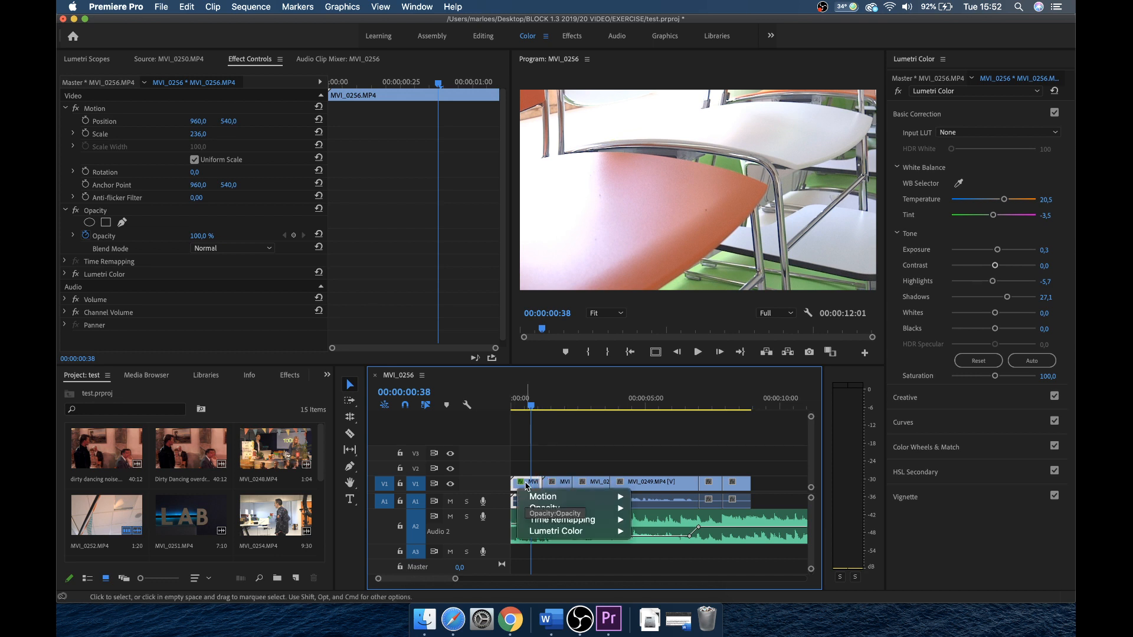
click(548, 458)
click(565, 470)
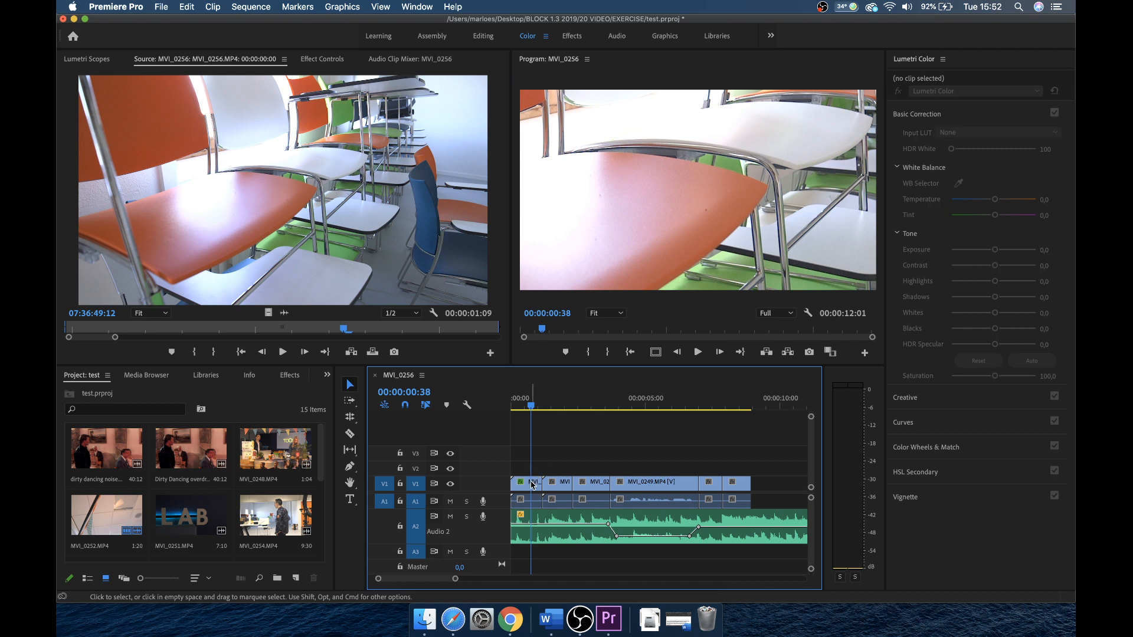
right_click(527, 490)
mouse_move(584, 443)
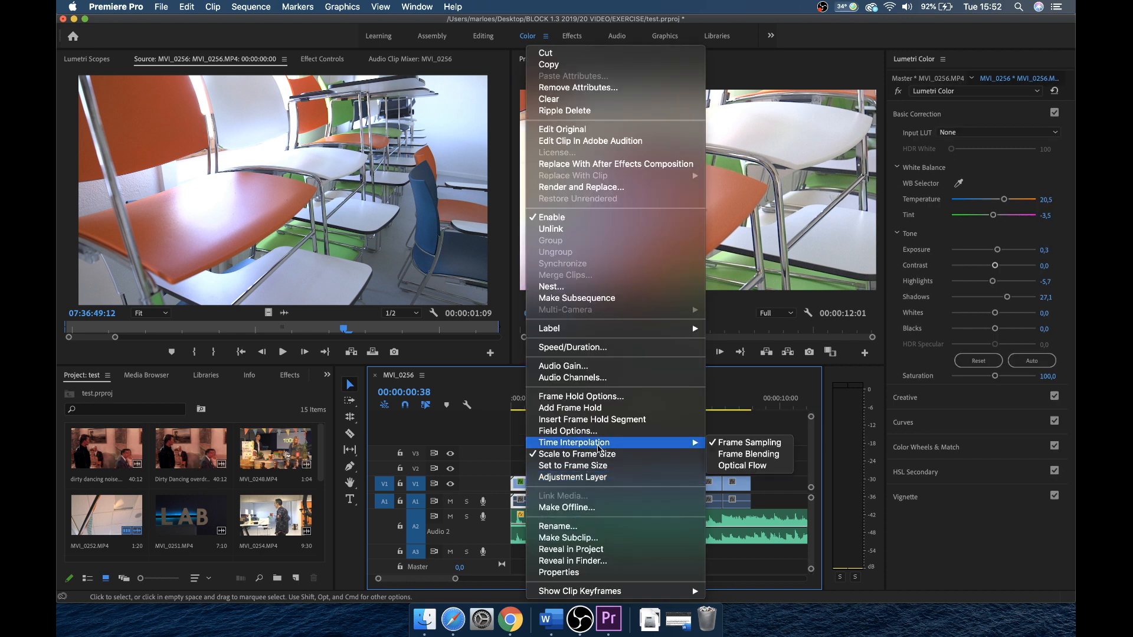
click(513, 487)
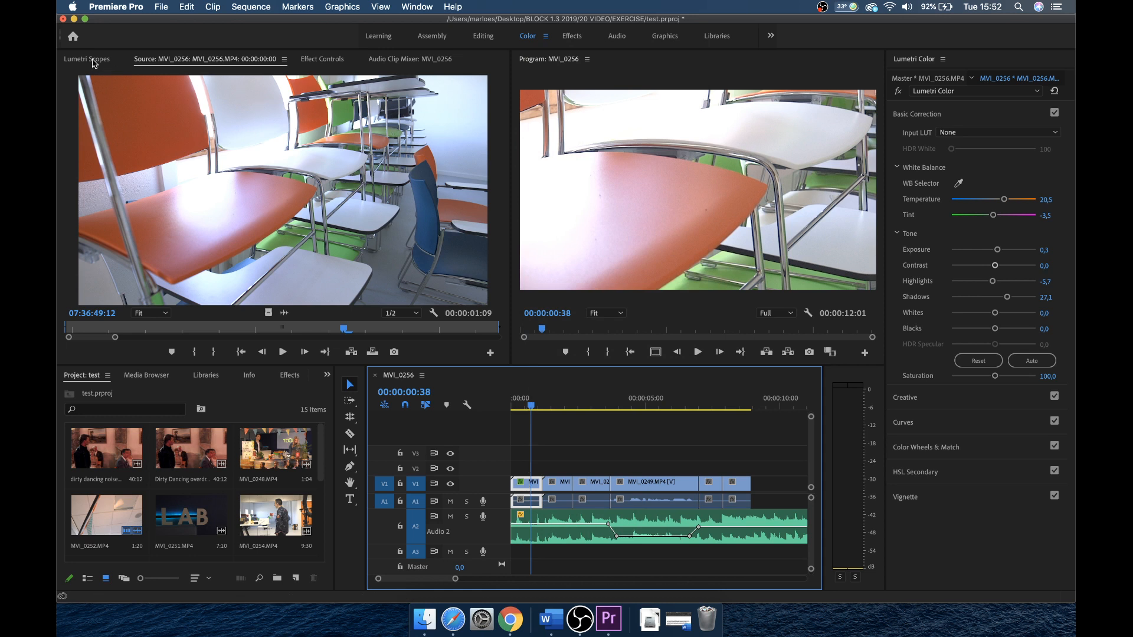
Reopen the first clip's effect controls and set its Motion Scale to 100.
click(320, 60)
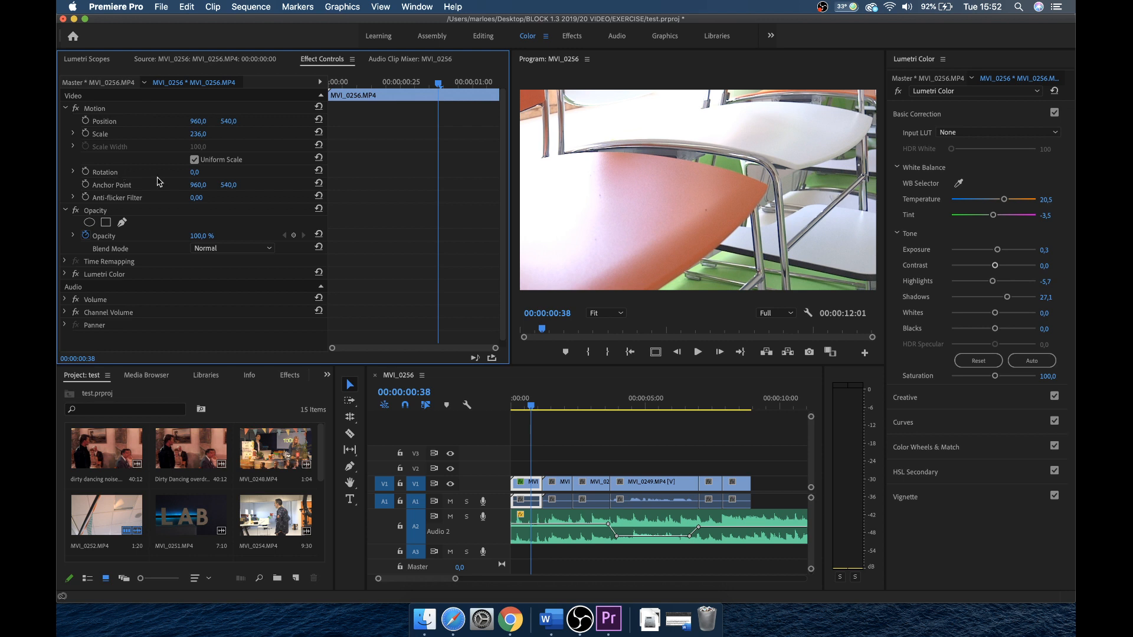
click(206, 133)
text(100)
key(Return)
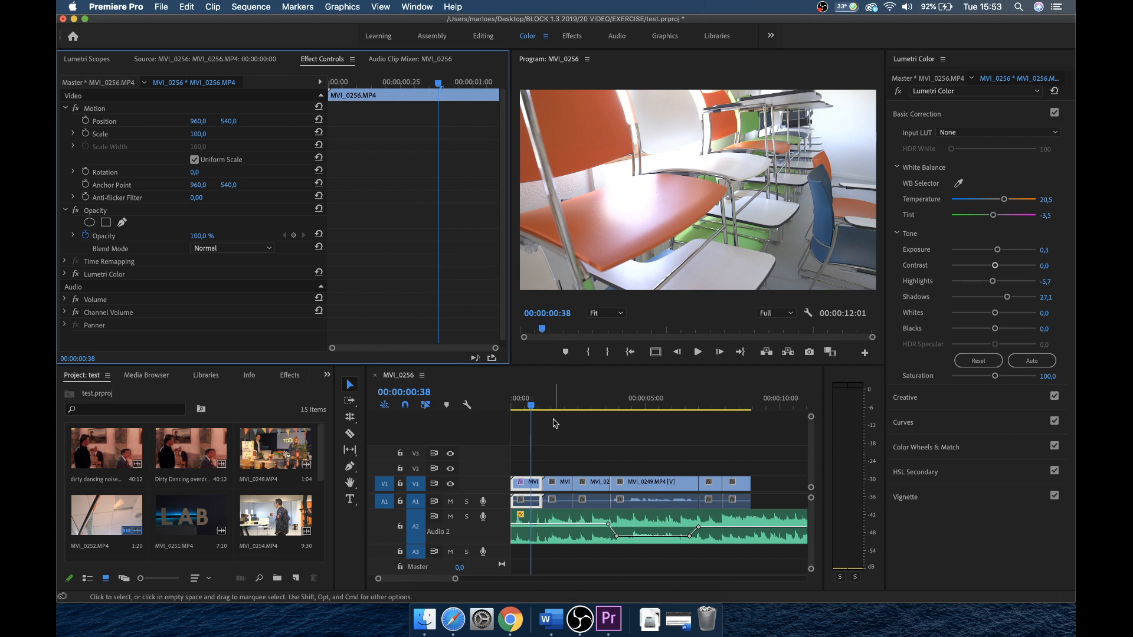
Check the first two clips in the sequence, then delete the second clip, MVI_0253.MP4, leaving its gap.
click(565, 403)
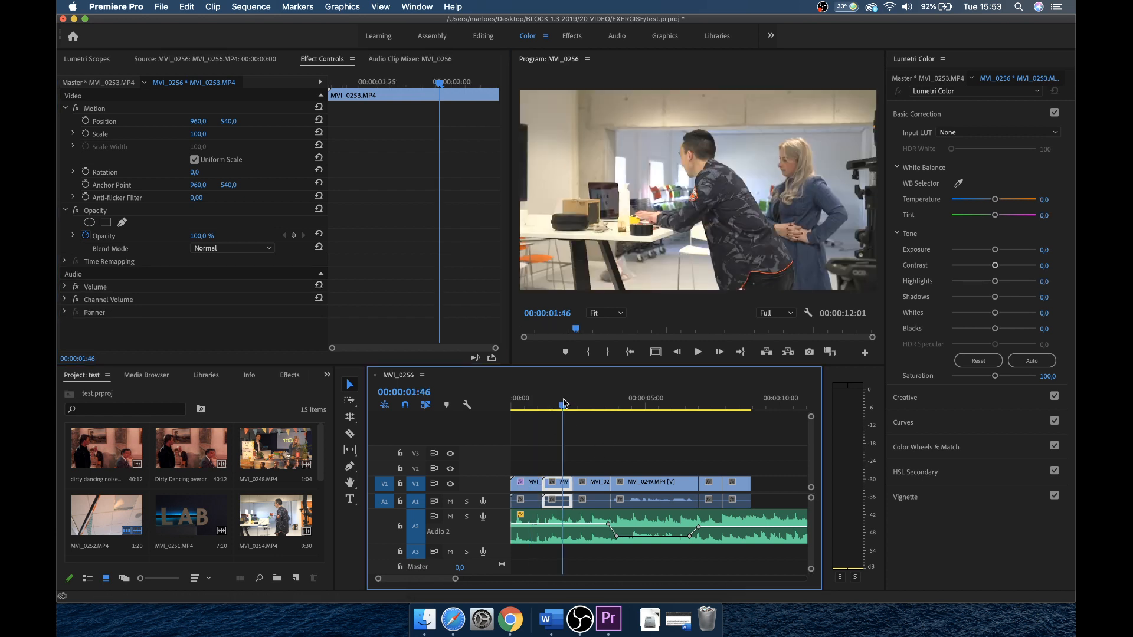
click(522, 405)
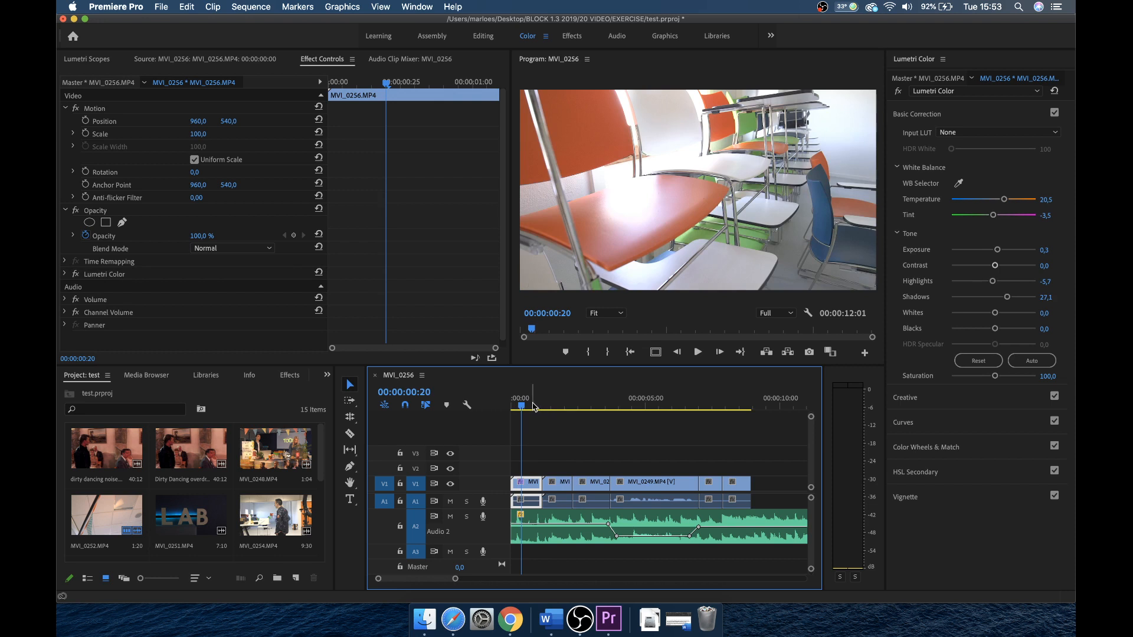
click(560, 484)
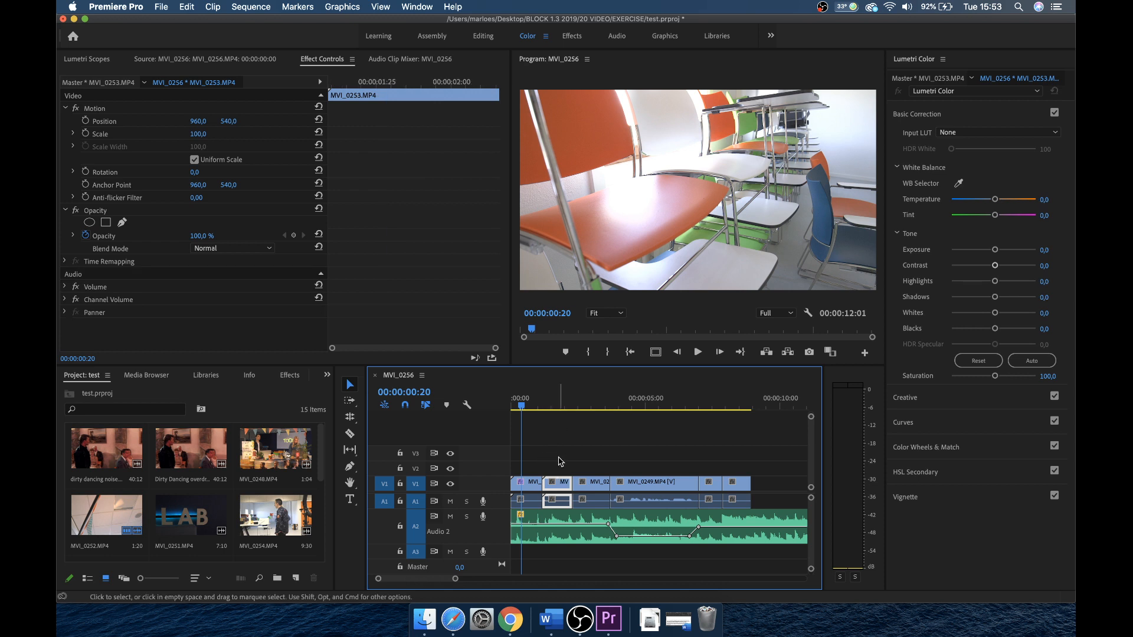
key(Delete)
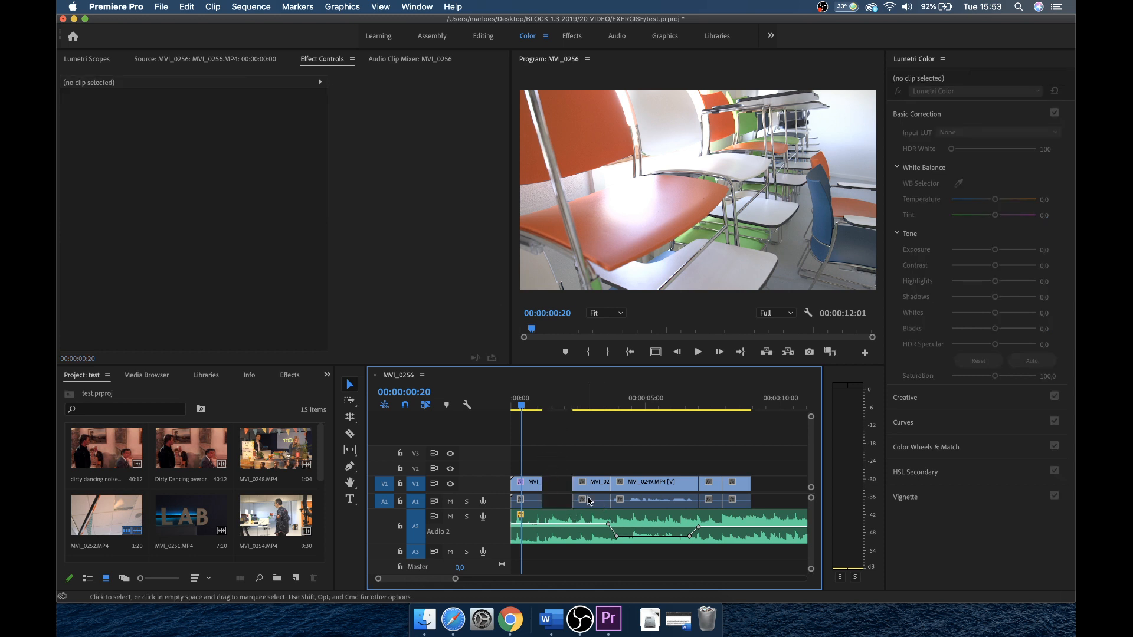
Try to remove the gap after the first clip.
click(556, 488)
right_click(556, 488)
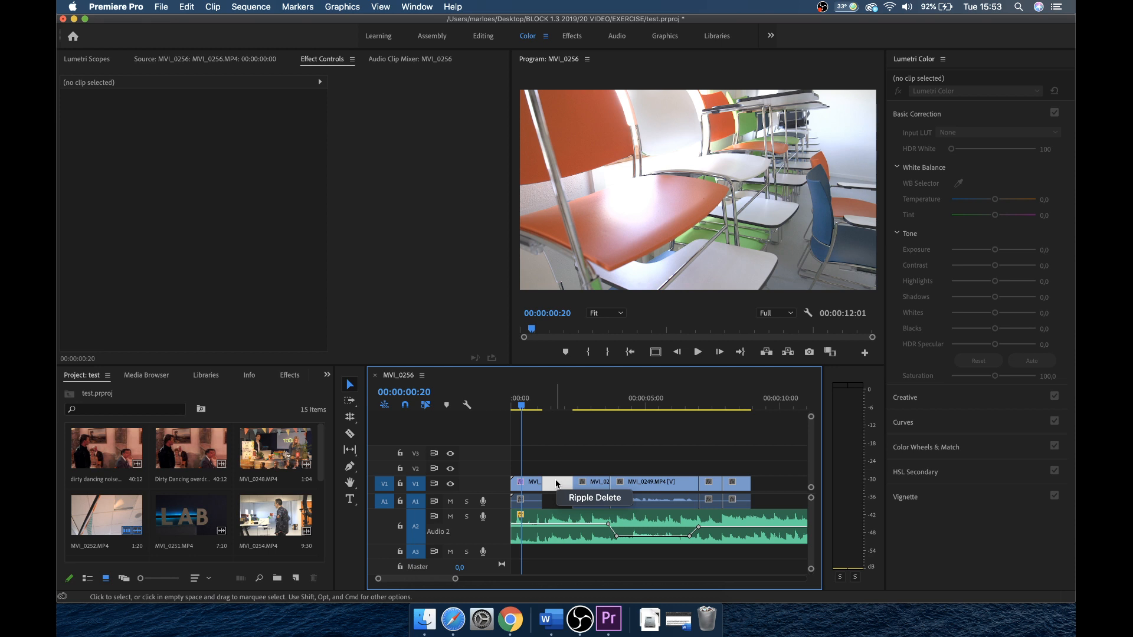
key(Escape)
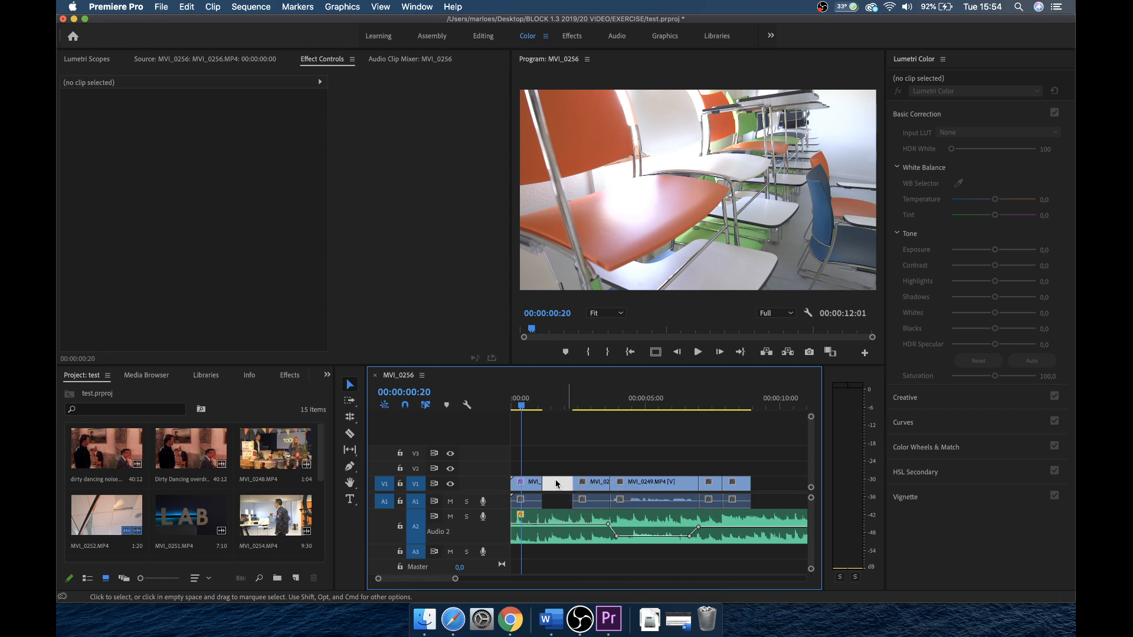
key(BackSpace)
Move the music clip's start to the end of the gap after the first clip and ripple delete that gap.
drag(513, 516, 574, 512)
click(557, 490)
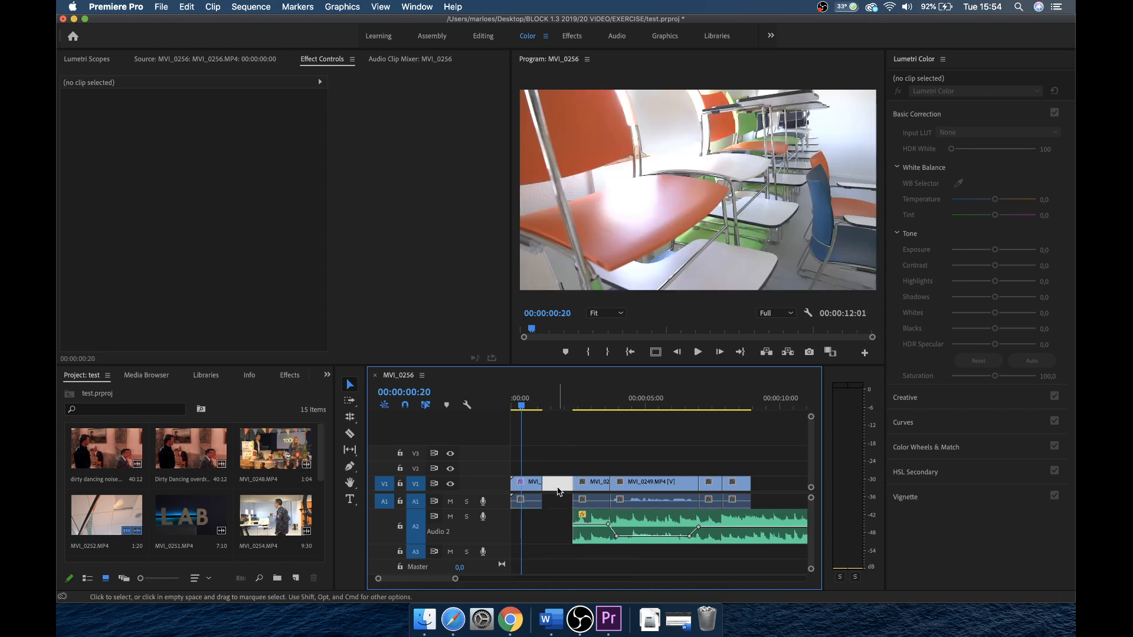
right_click(558, 490)
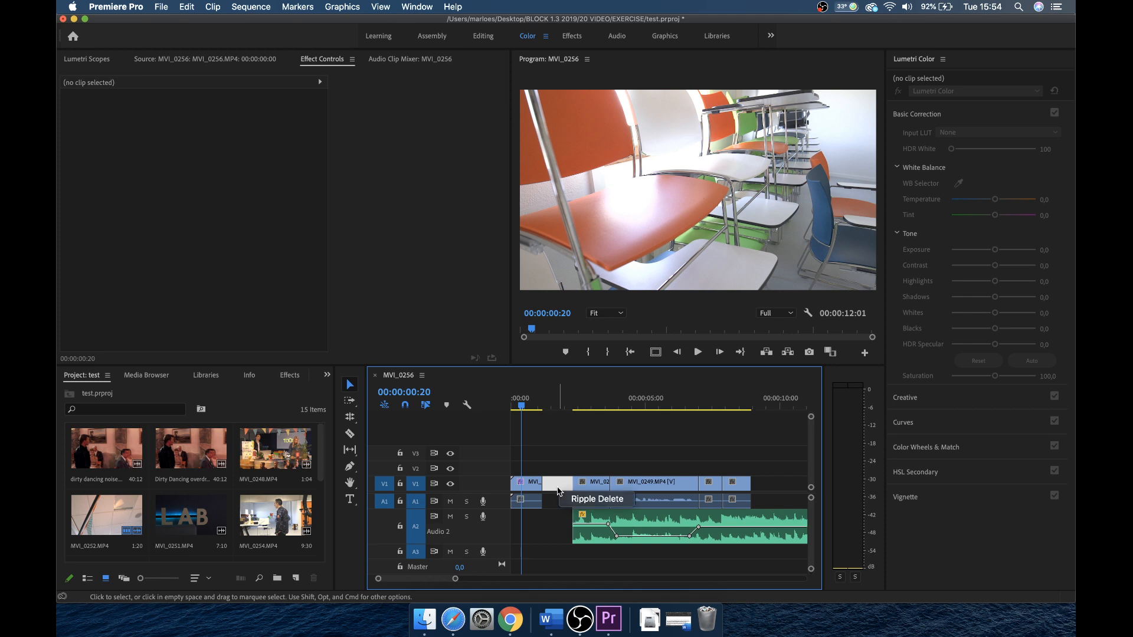
click(596, 500)
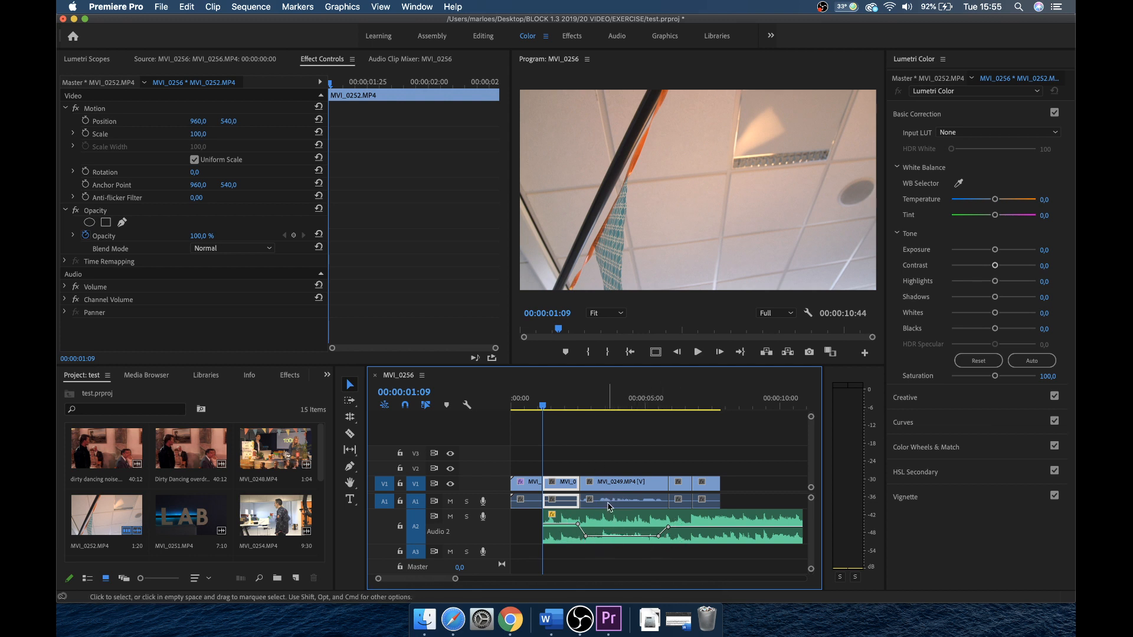
Undo the gap's ripple delete and the music move, and restore the deleted second clip.
click(565, 450)
key(super+z)
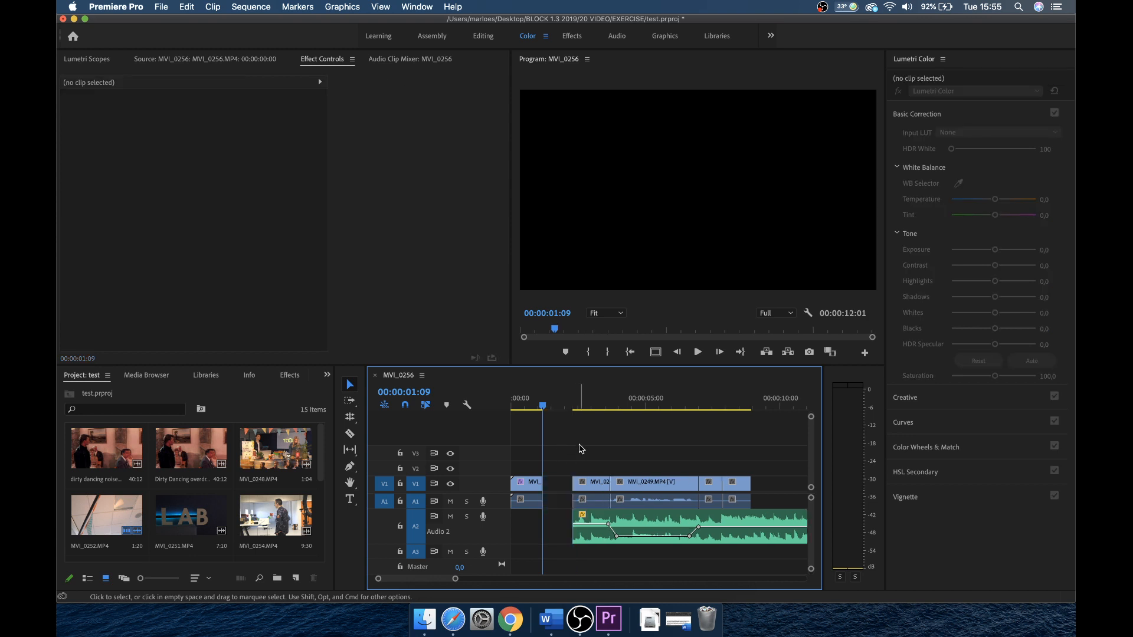
key(super+z)
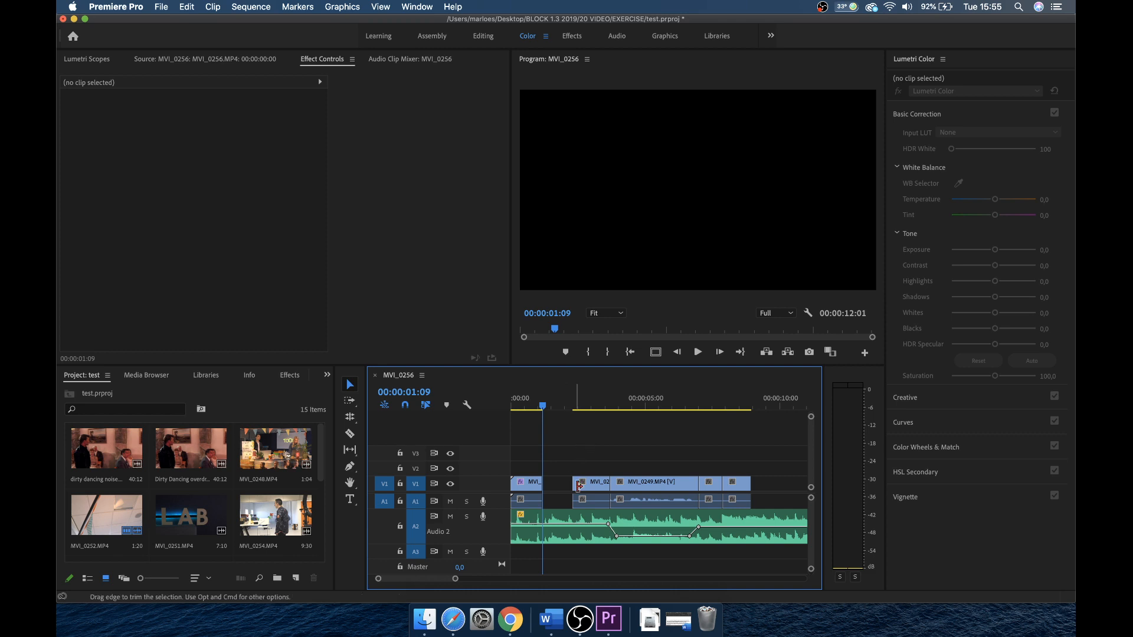
key(super+z)
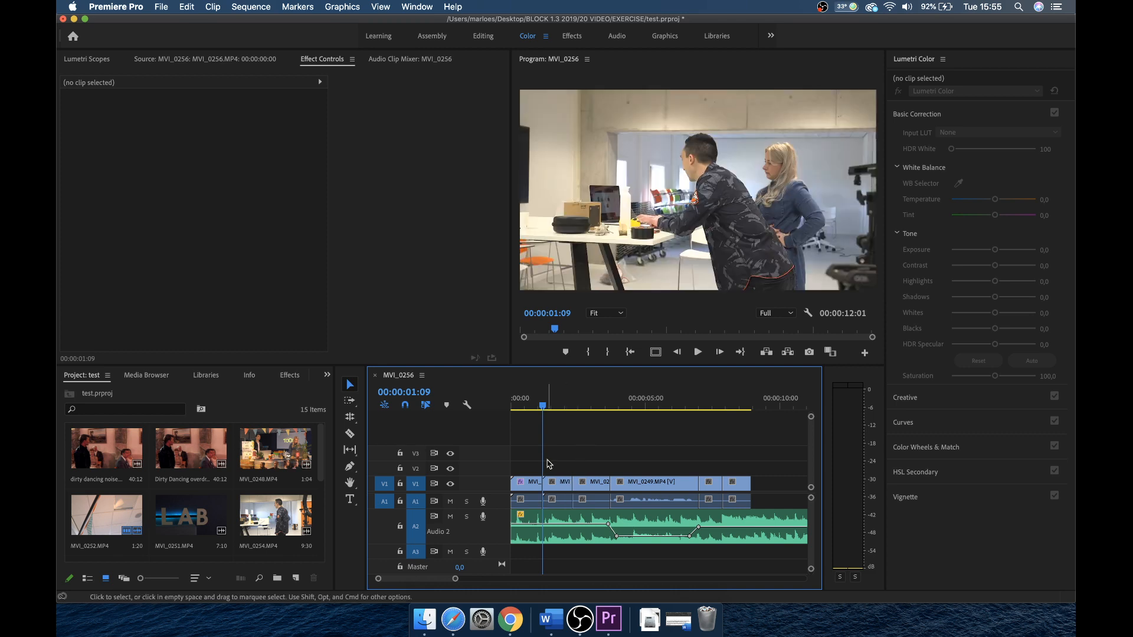
With the playhead on the first clip, search the effects for "black and" and clear the search.
click(590, 399)
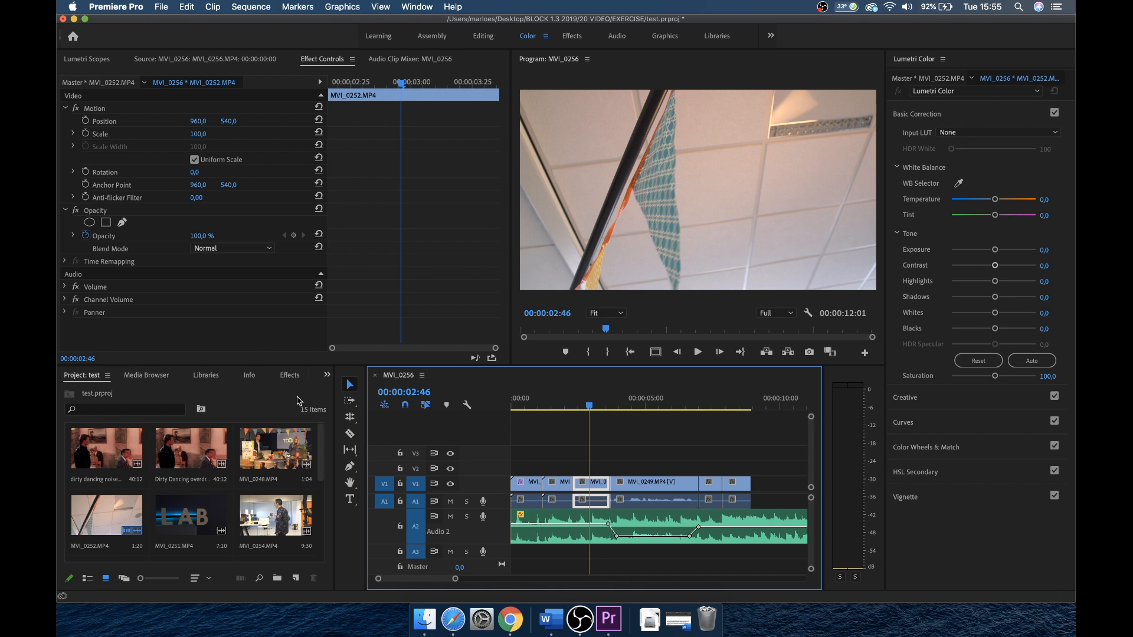
click(526, 405)
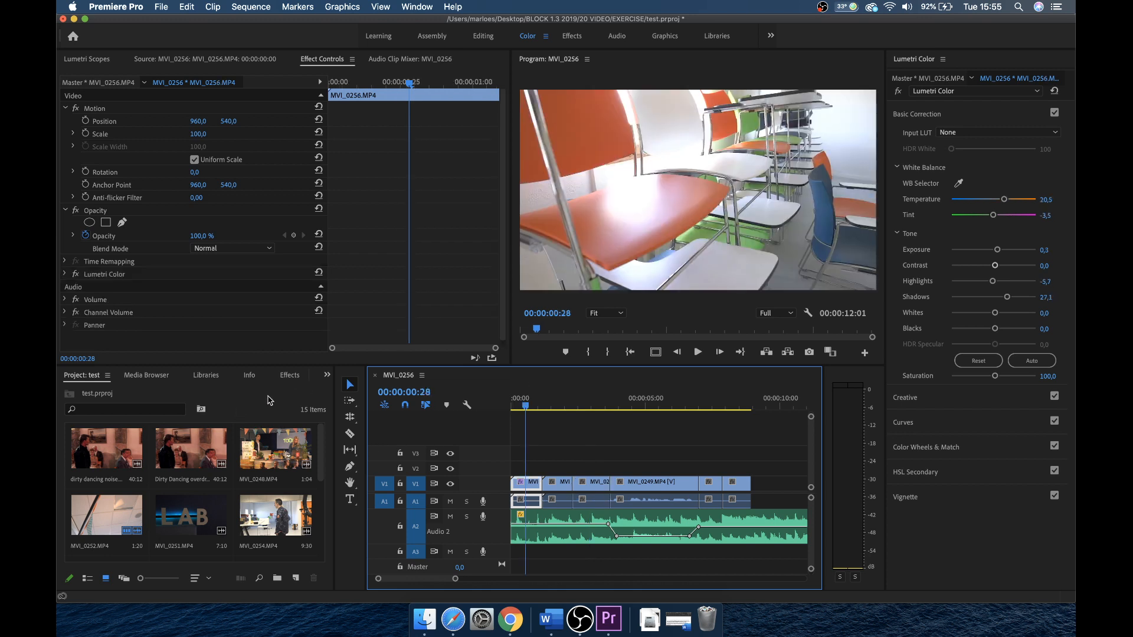
click(290, 375)
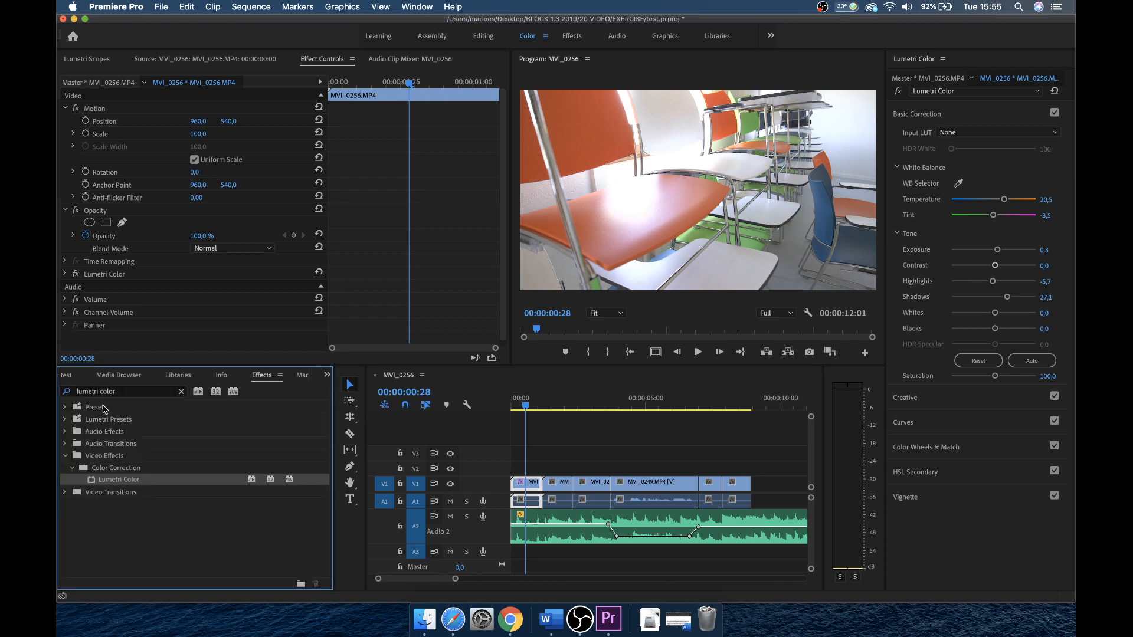
click(121, 396)
drag(121, 396, 58, 393)
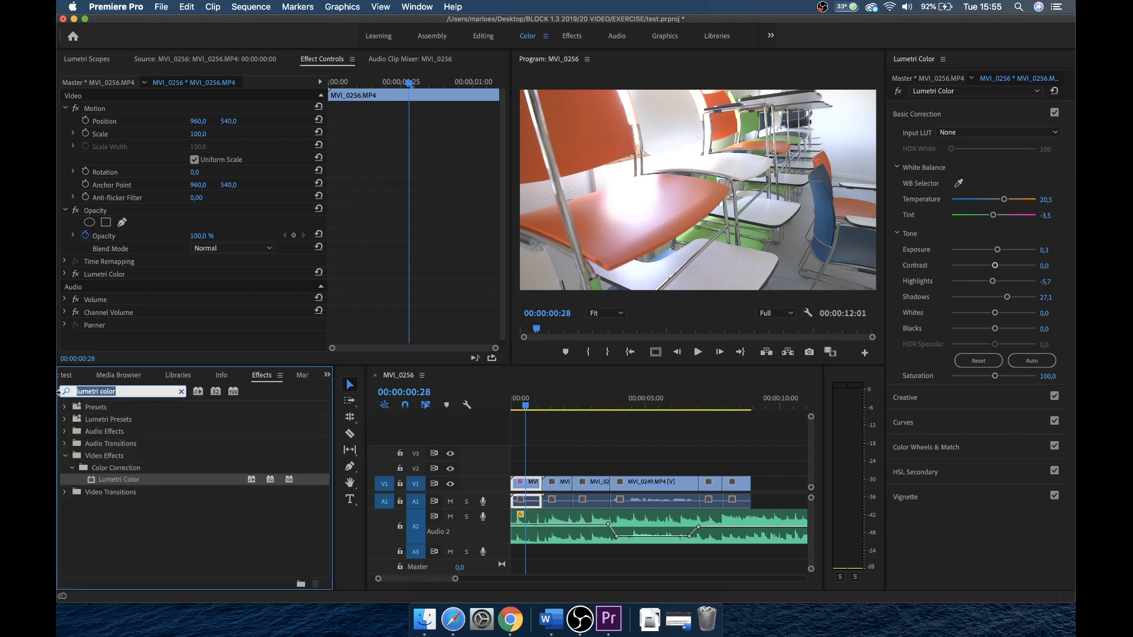
text(black)
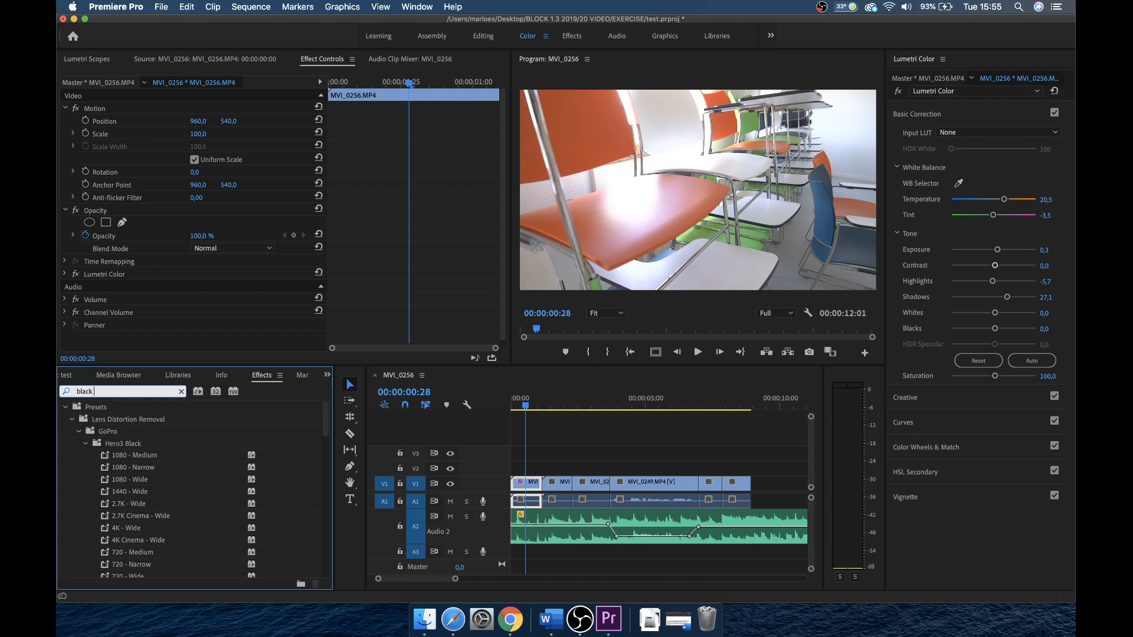
text( and)
key(BackSpace)
key(BackSpace)
key(BackSpace)
key(BackSpace)
key(BackSpace)
key(BackSpace)
key(BackSpace)
key(BackSpace)
key(BackSpace)
key(BackSpace)
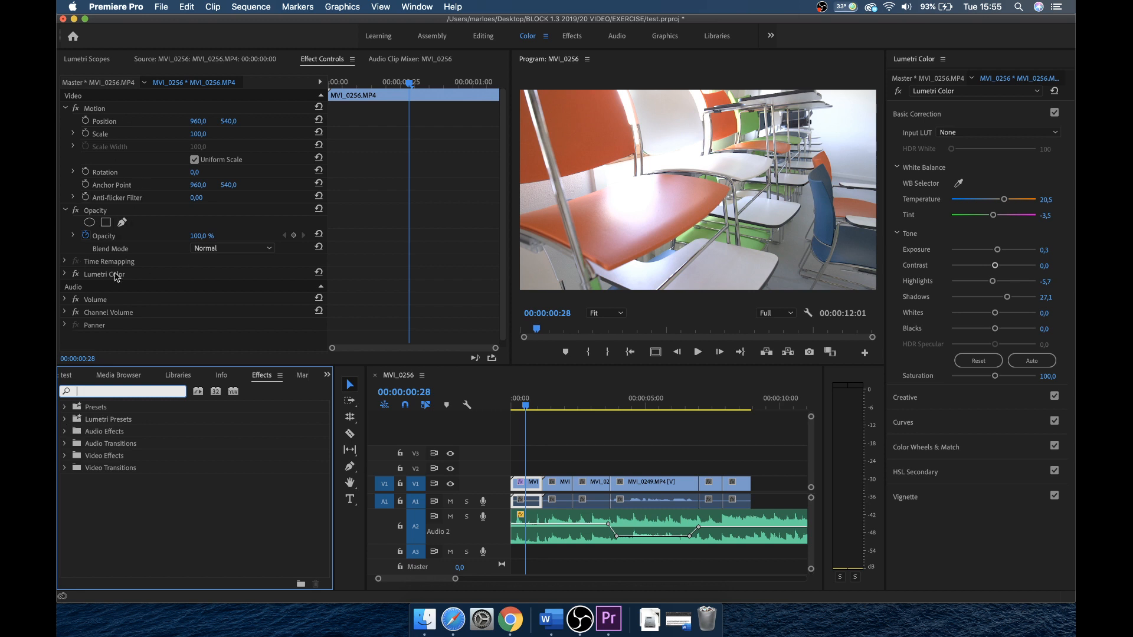
Expand the first clip's Lumetri Color effect and lower its Saturation to 0.
click(66, 275)
scroll(170, 315, down, 10)
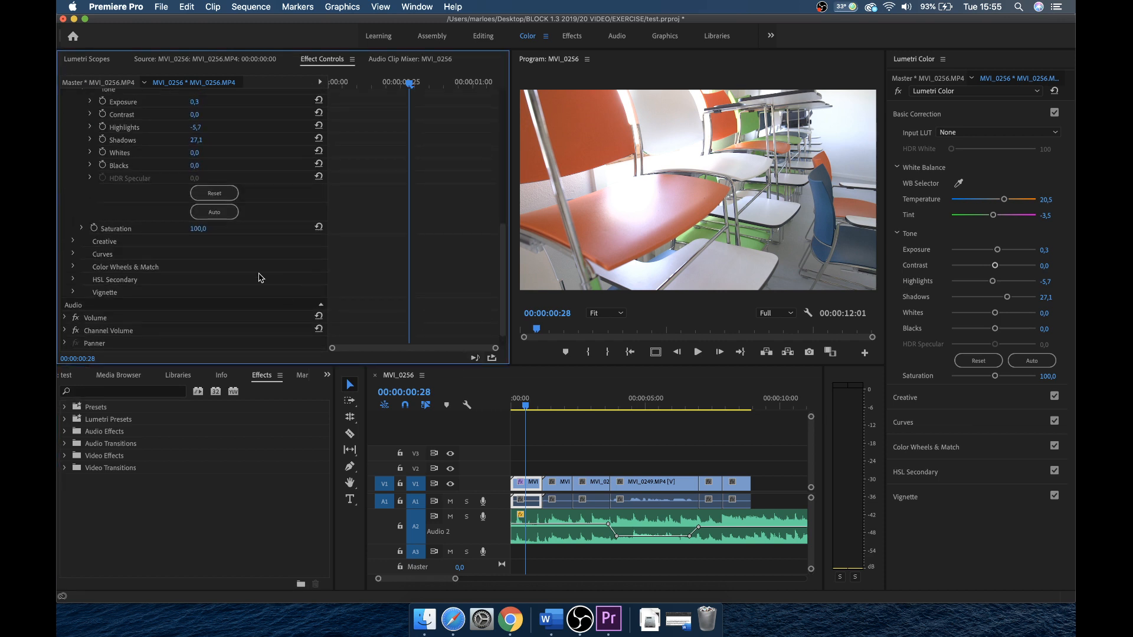
mouse_move(198, 234)
mouse_down()
mouse_move(139, 235)
mouse_move(193, 235)
mouse_up()
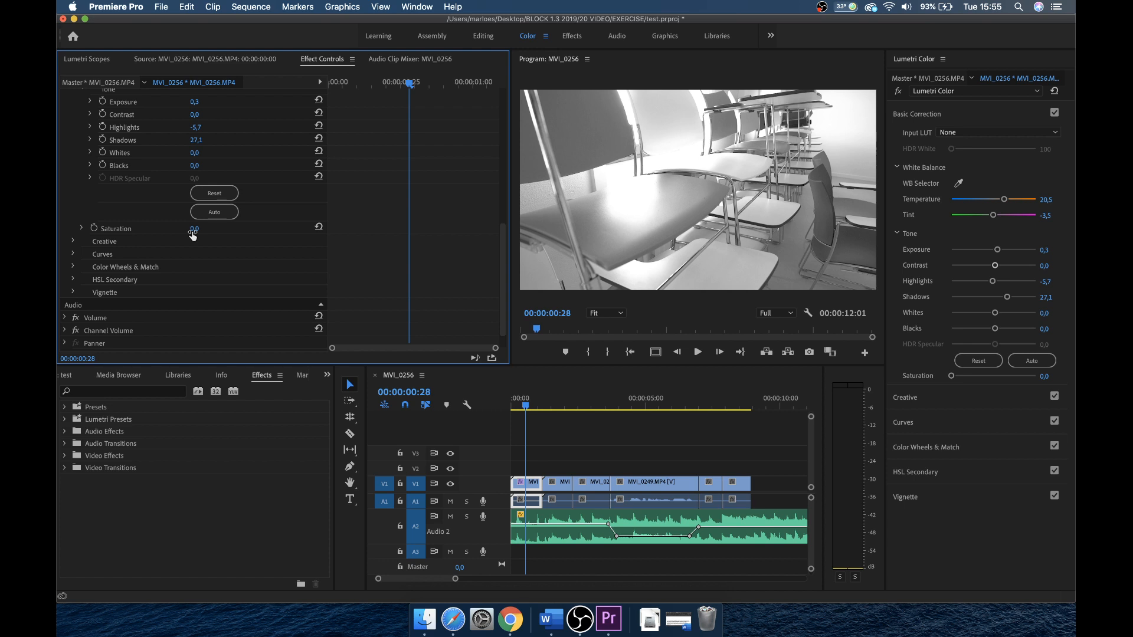
Set the first clip's Lumetri Color Saturation to 100.
click(193, 234)
text(100)
key(Return)
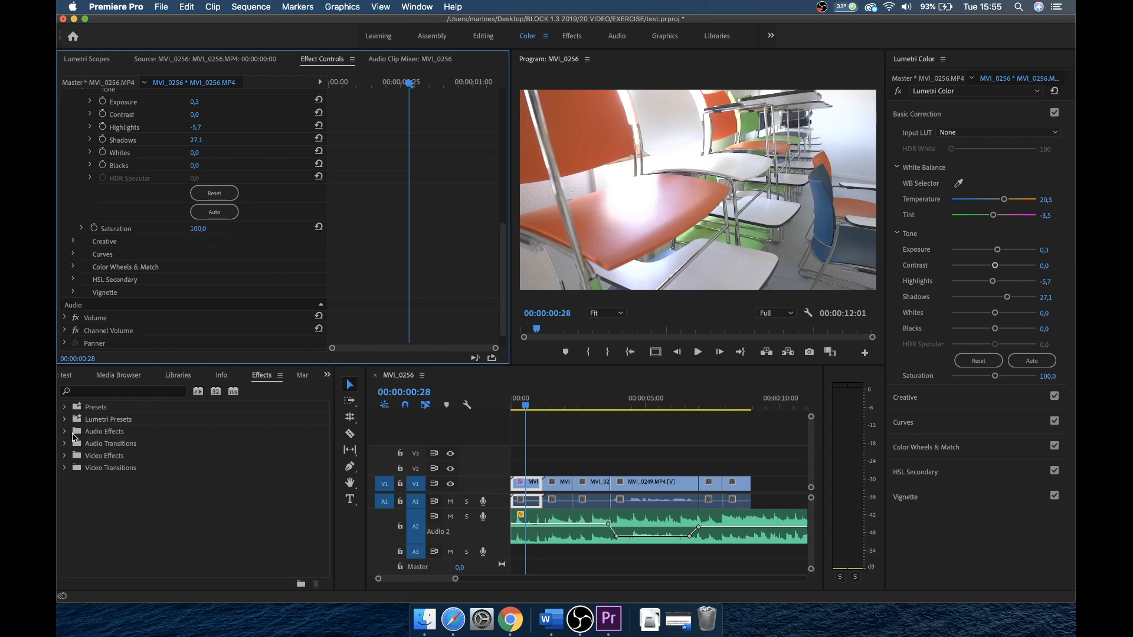
Find the Tint effect by searching for "tint", apply it to the first clip and bring up its settings.
click(83, 398)
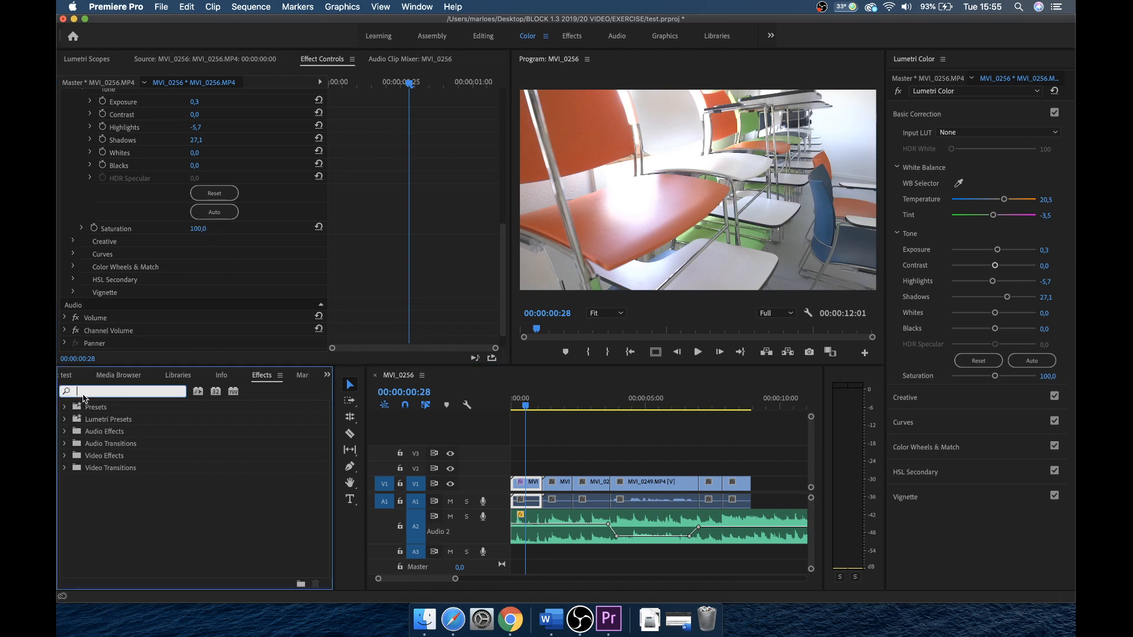
text(tint)
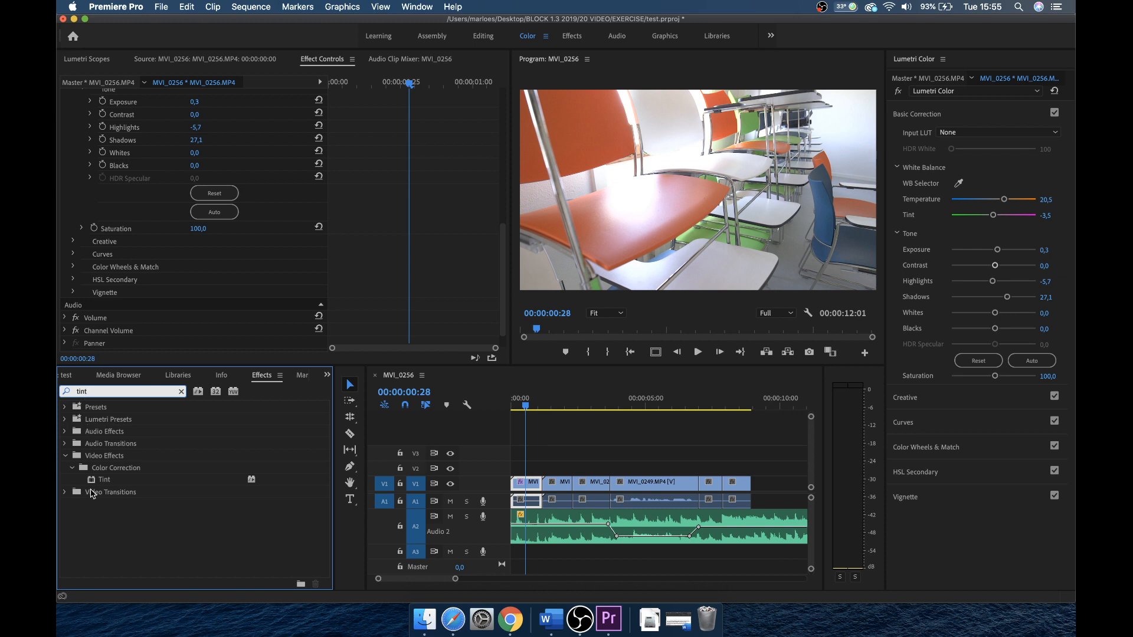
click(98, 480)
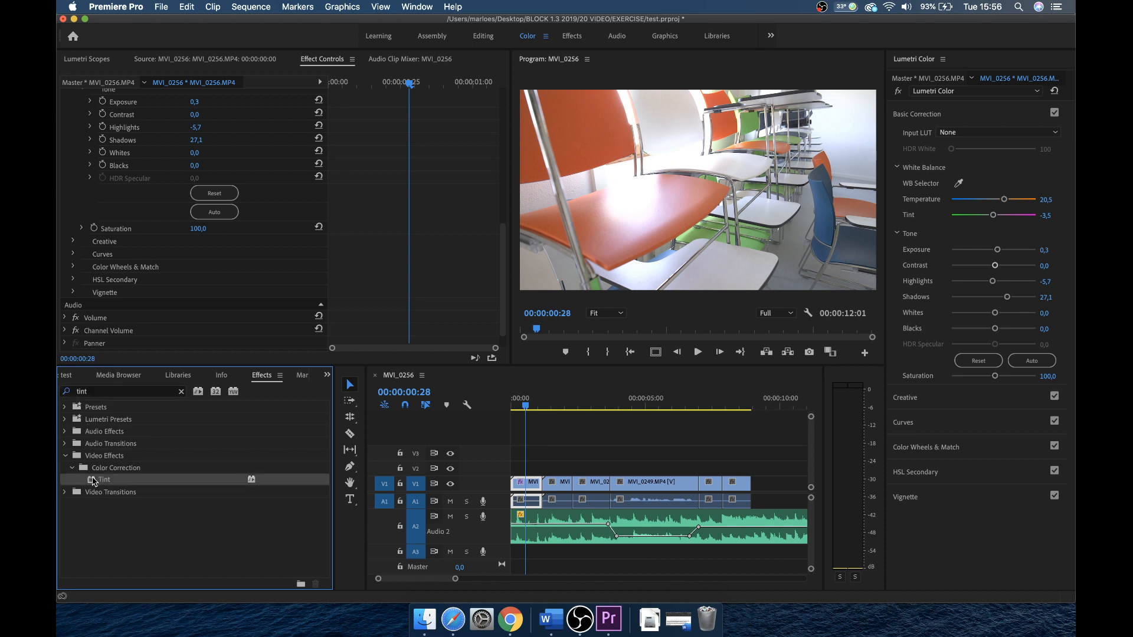
drag(93, 481, 532, 487)
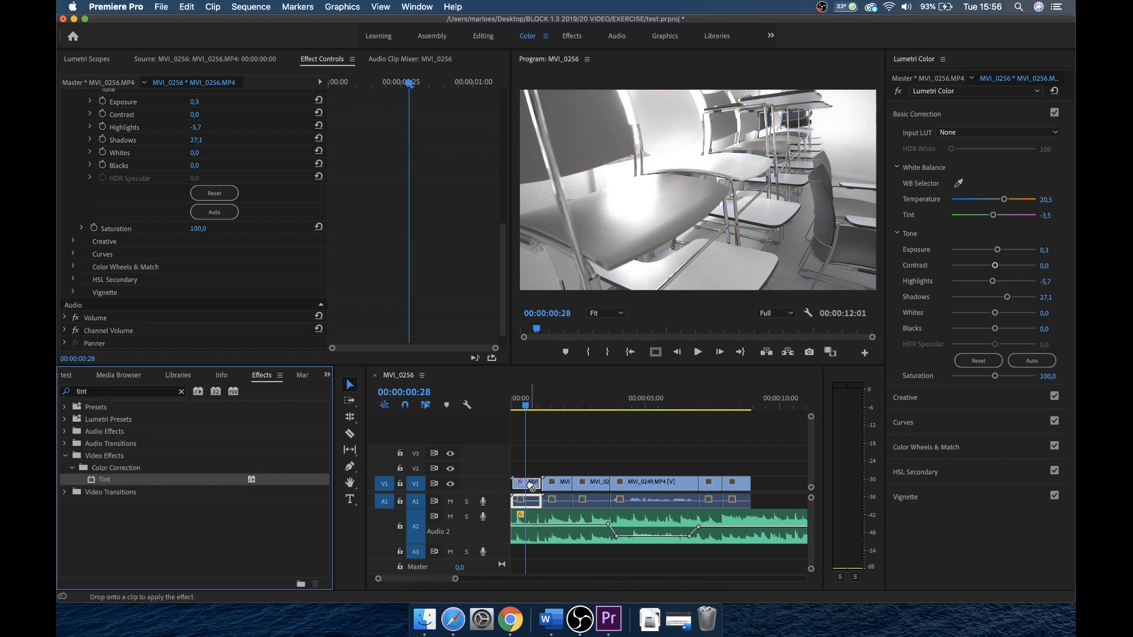
scroll(177, 311, down, 5)
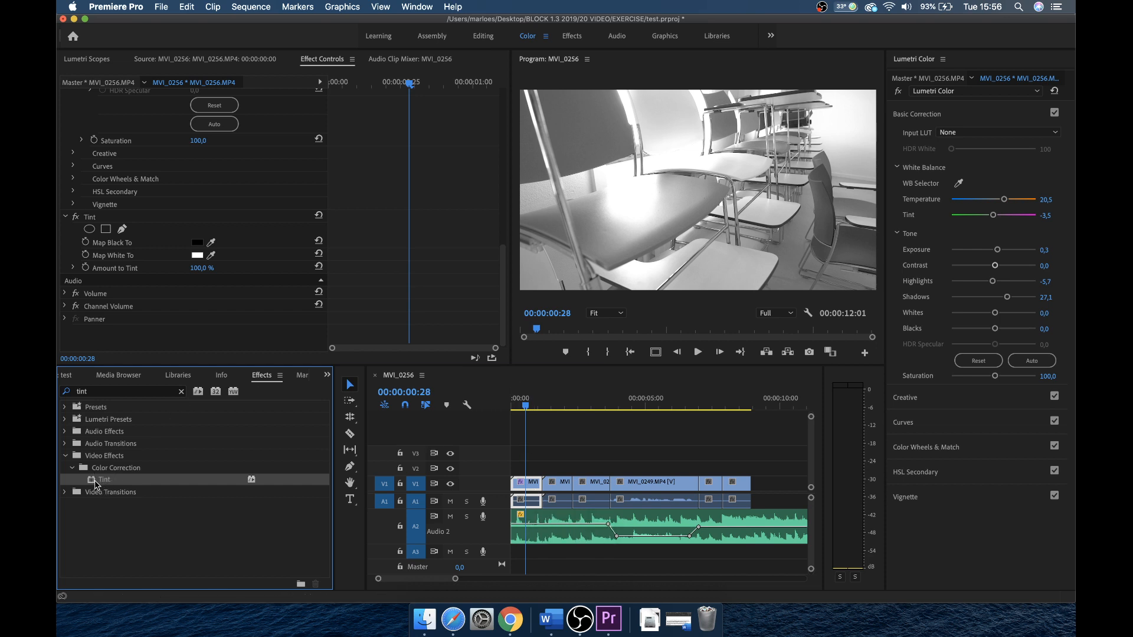
Clear the effects search and examine the Color Correction group within Video Effects, collapsing the folders again.
click(92, 392)
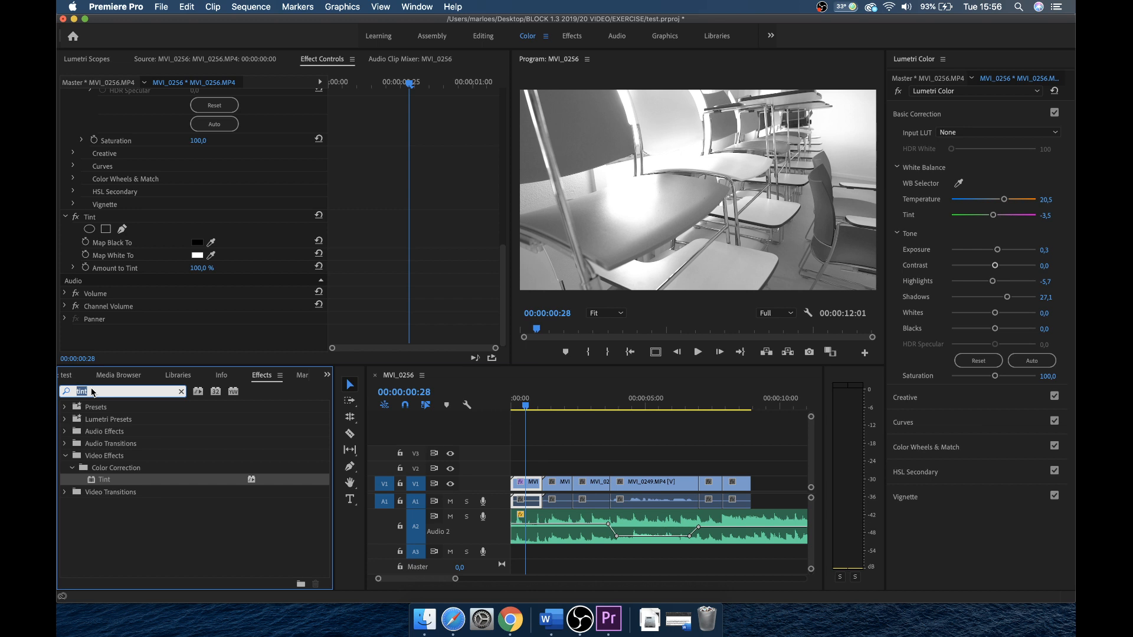
key(BackSpace)
click(66, 456)
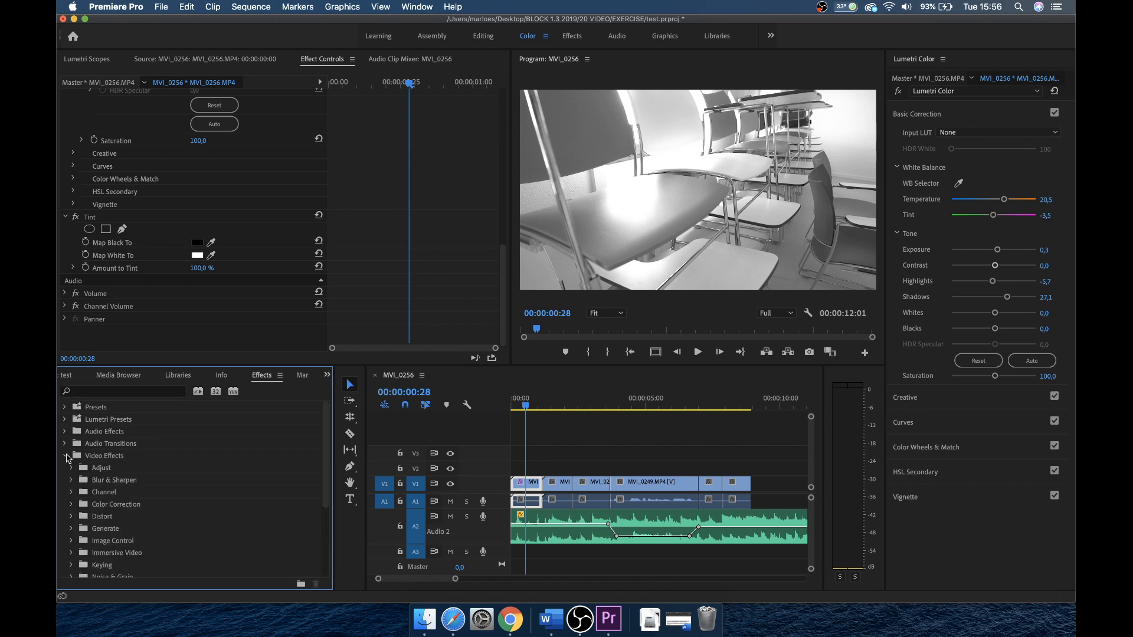
click(73, 504)
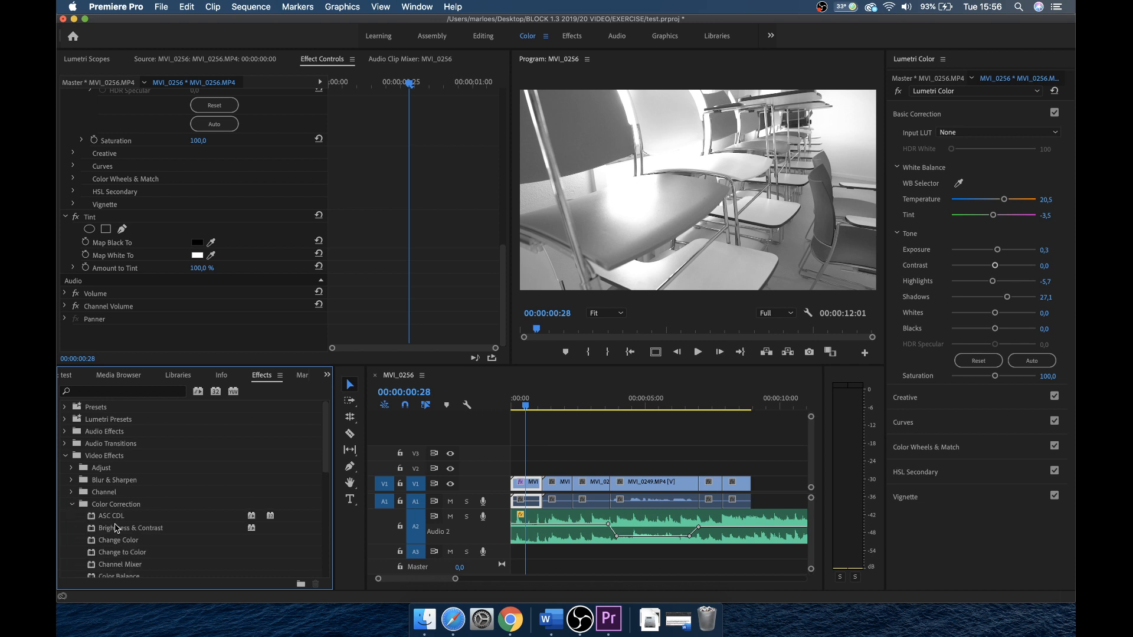
scroll(116, 529, down, 5)
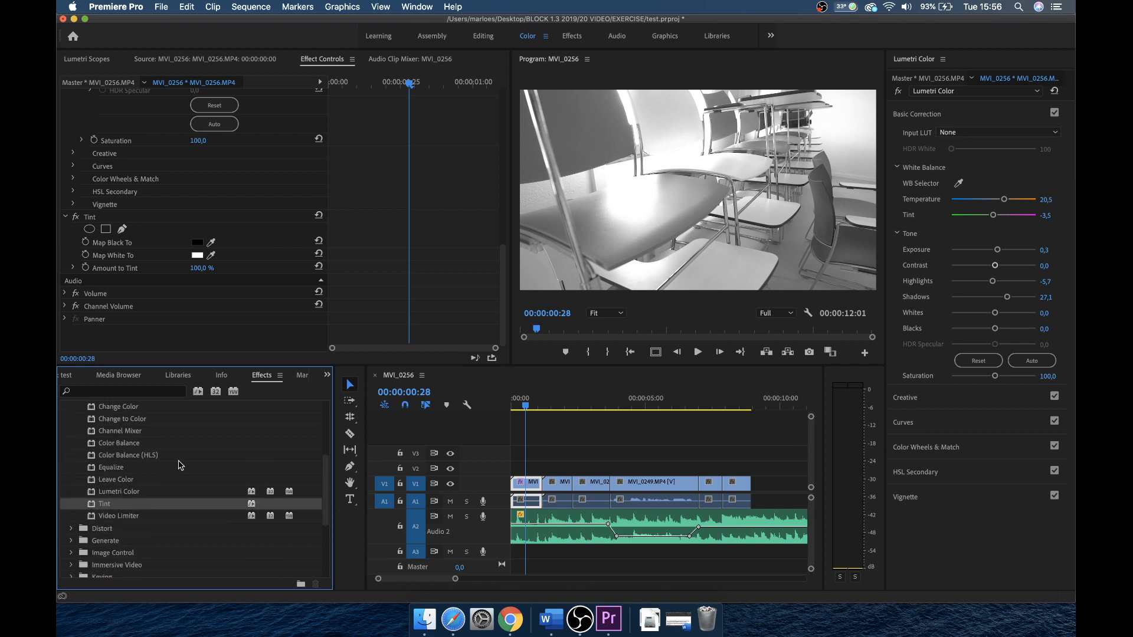
scroll(180, 466, up, 2)
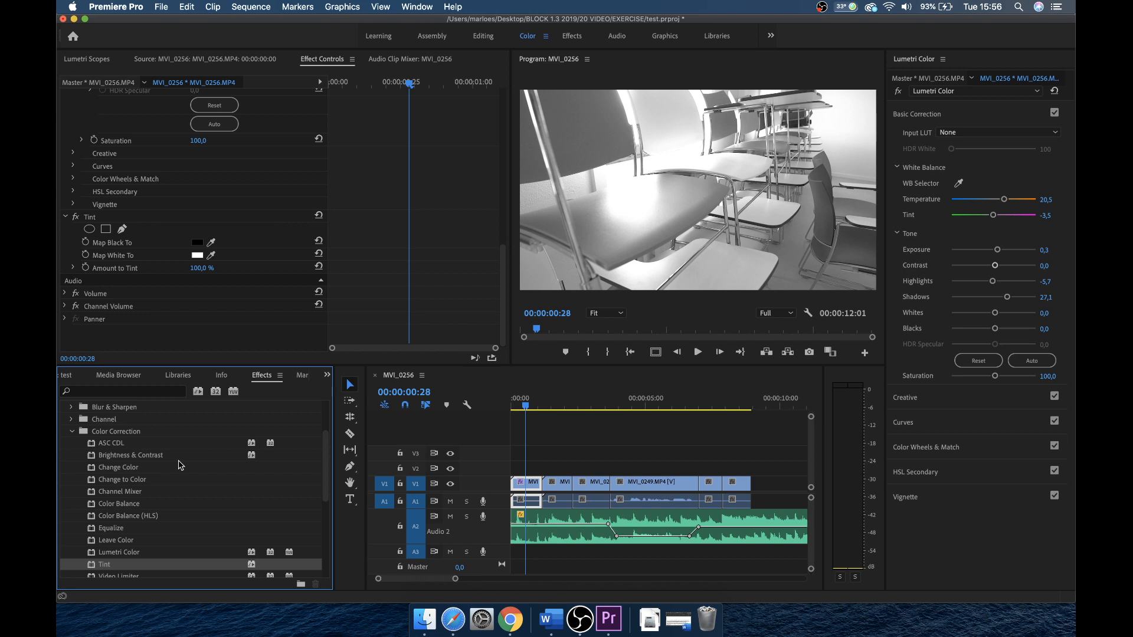
click(72, 432)
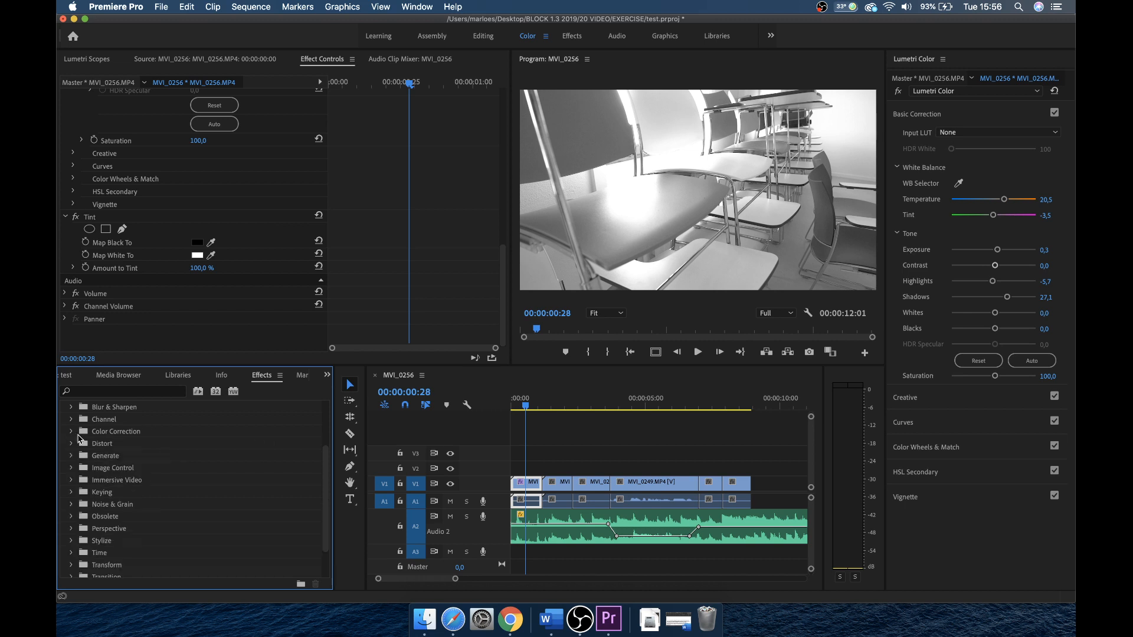
scroll(156, 499, up, 3)
click(65, 456)
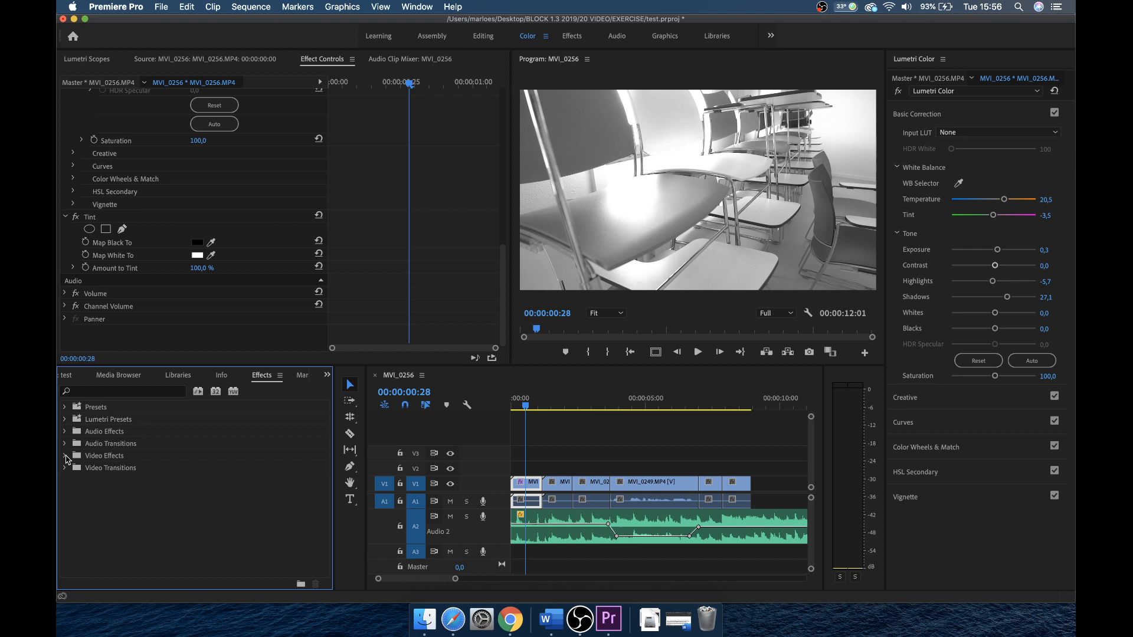
Remove the Tint effect from the first clip.
click(92, 219)
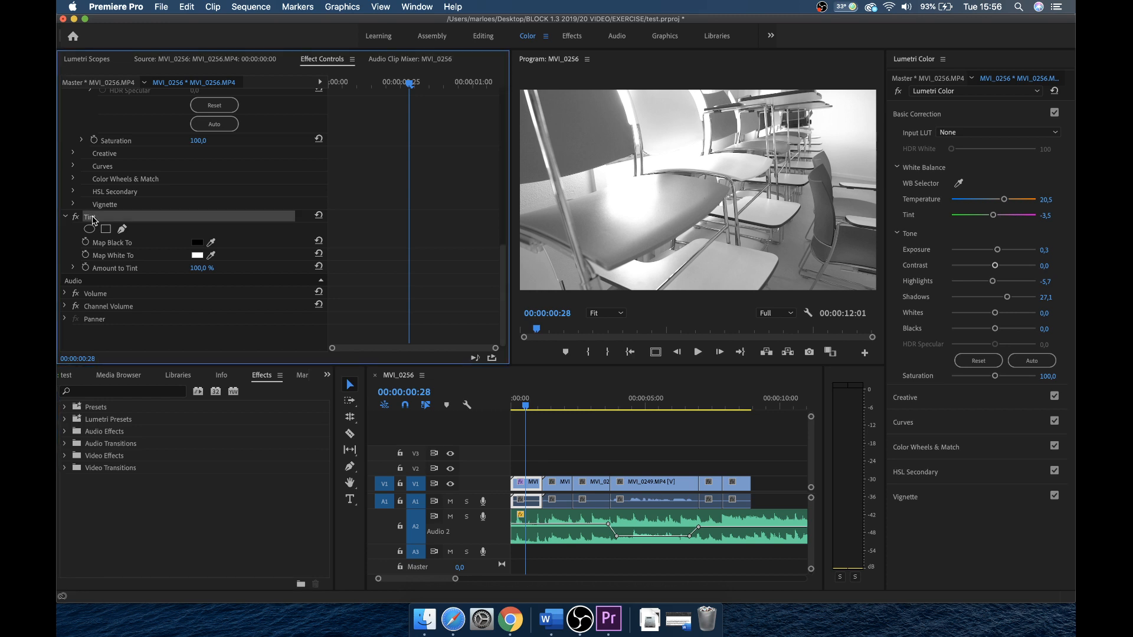
key(Delete)
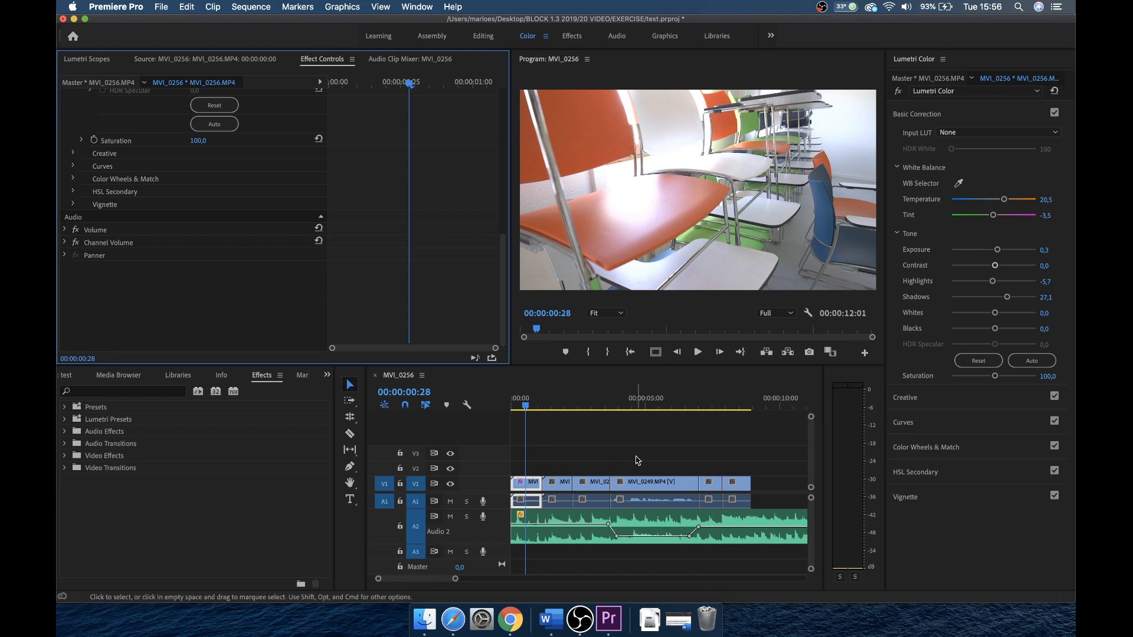
Shift the third through last video clips forward in time to open a gap after the second clip, and shift the music forward too.
drag(593, 462, 732, 498)
drag(576, 485, 613, 475)
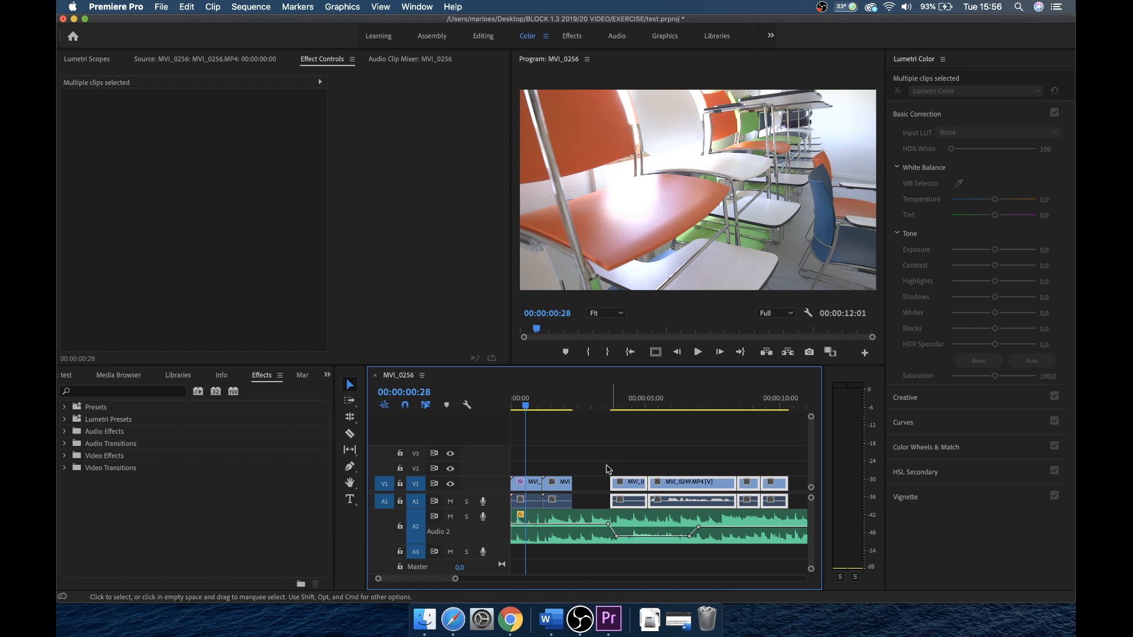
drag(562, 520, 599, 522)
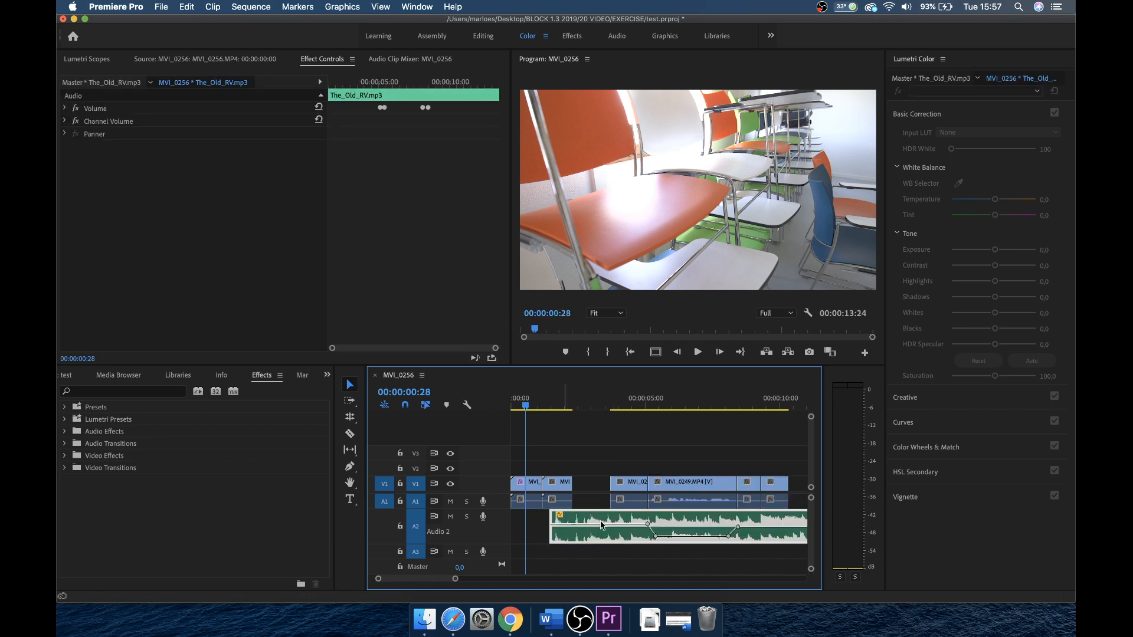
click(603, 469)
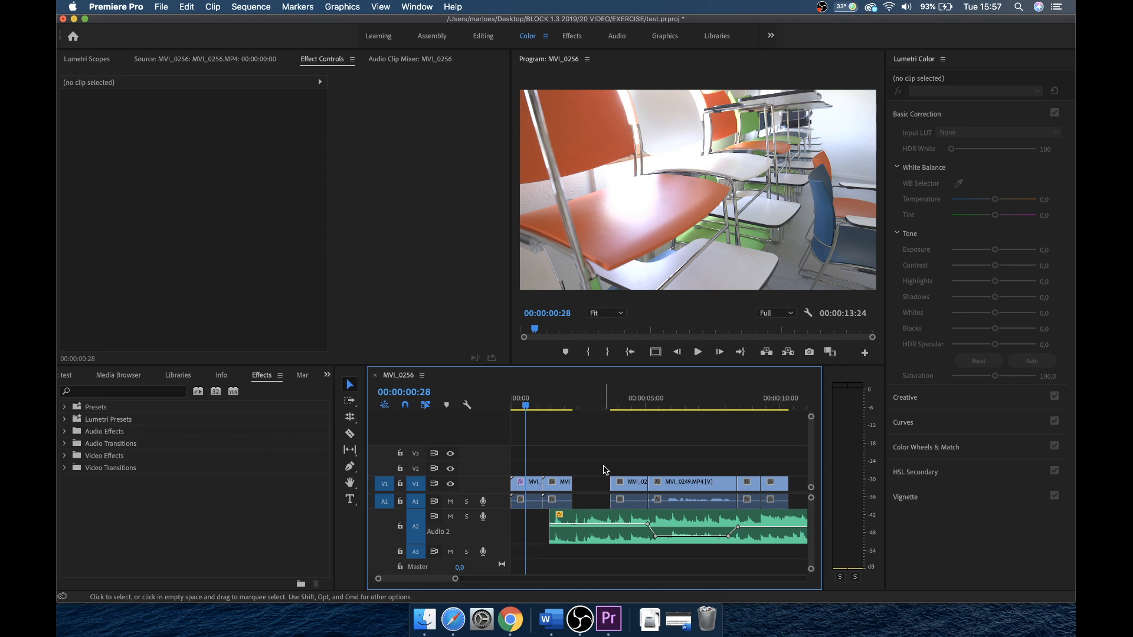
Use the Track Select Forward tool to select the music and all clips after the gap, and move them back to close it.
key(a)
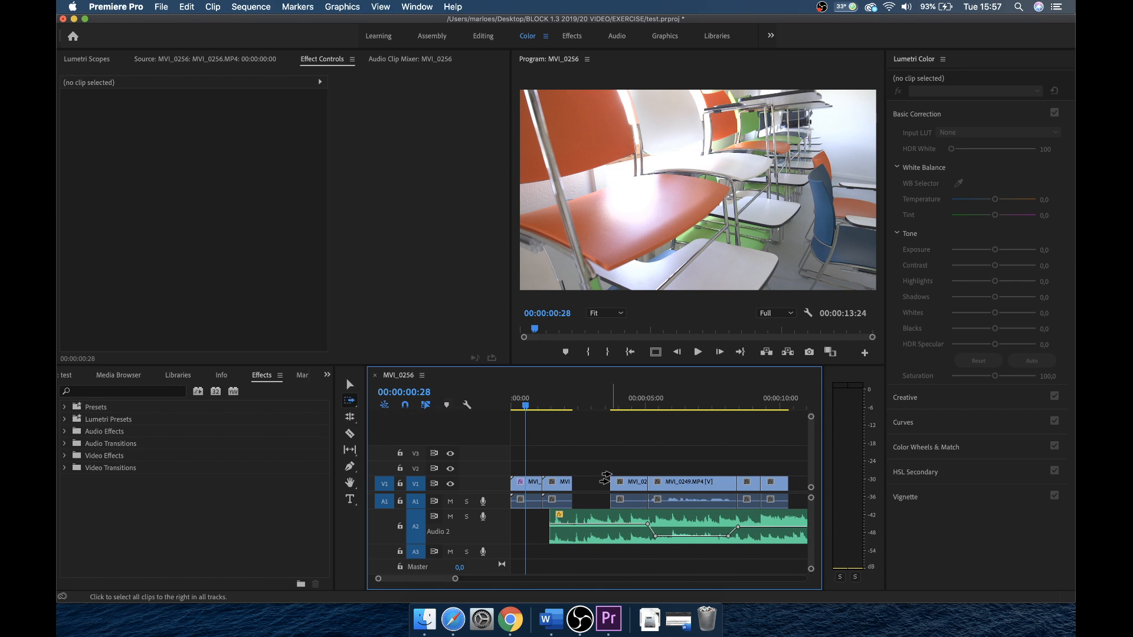
key(v)
key(a)
click(596, 485)
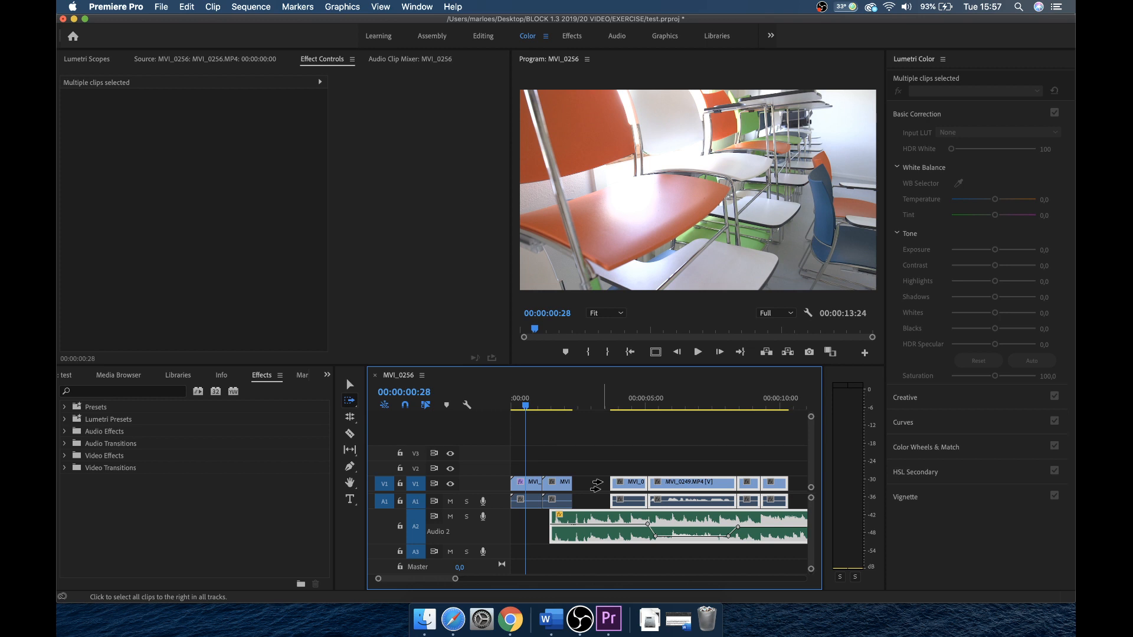
drag(631, 484, 595, 486)
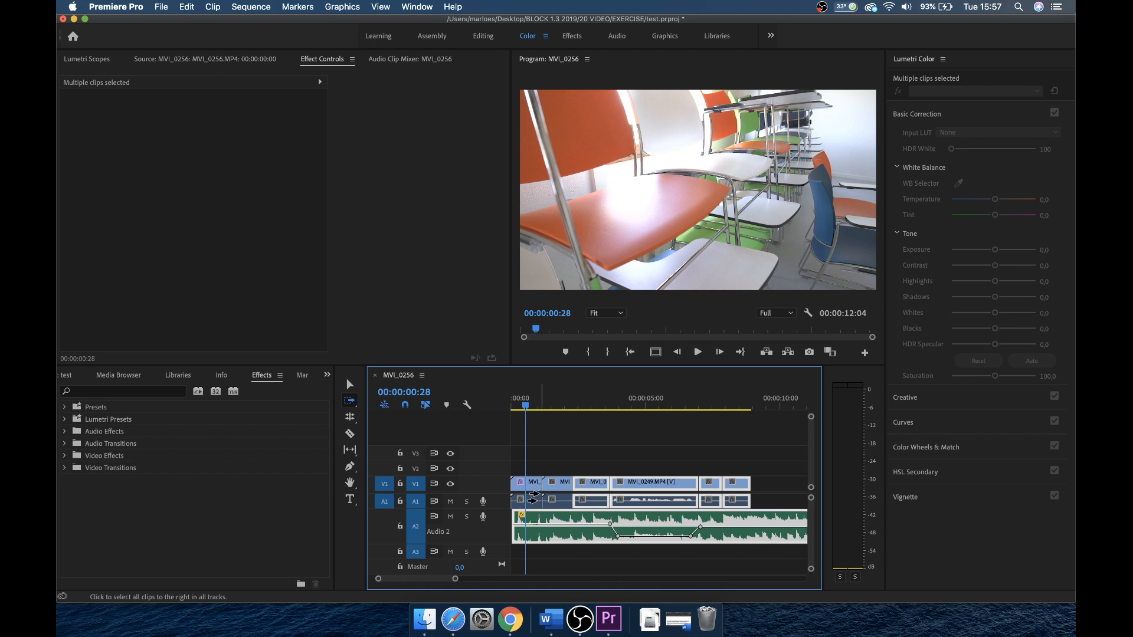
Switch to the Selection tool, deselect everything, and select the MVI_0249 clip followed by the last clip on its own.
key(minus)
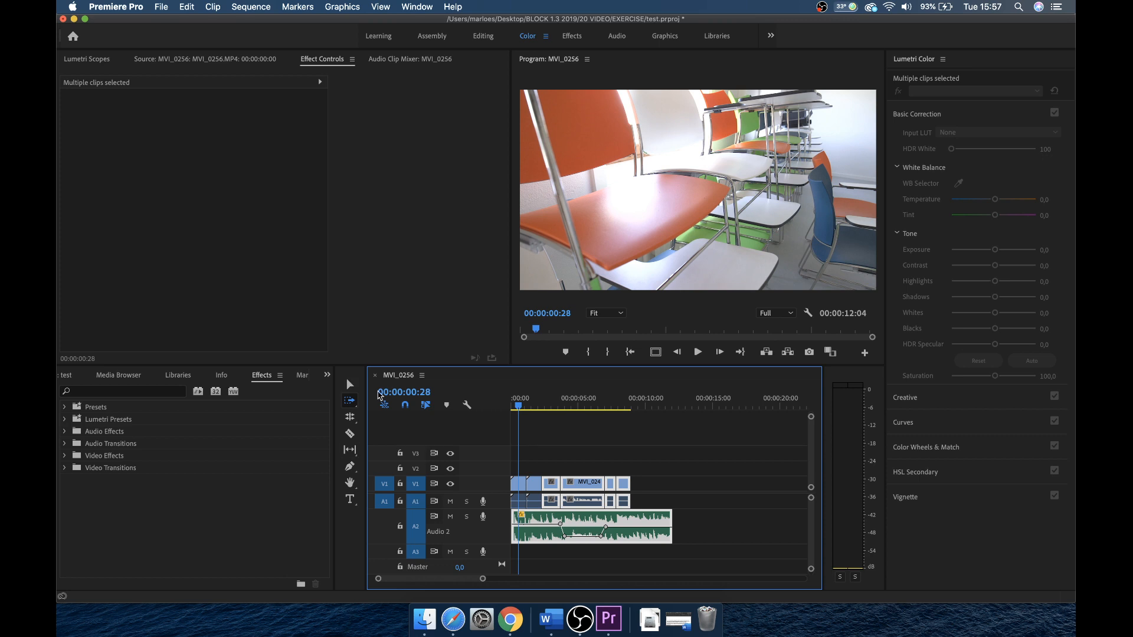
key(v)
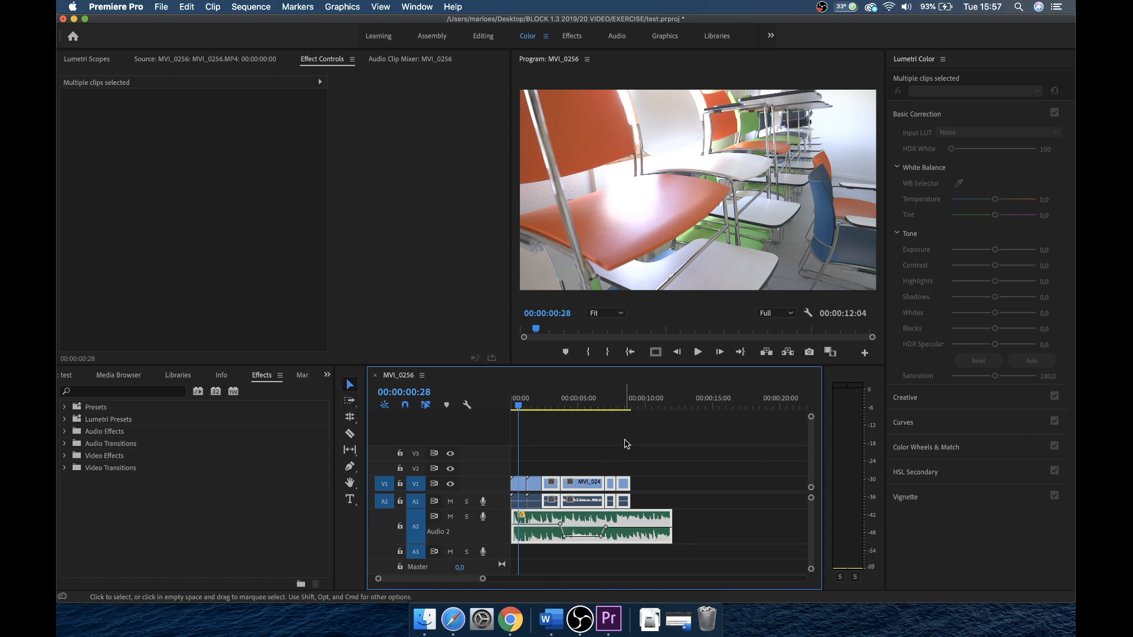
click(627, 444)
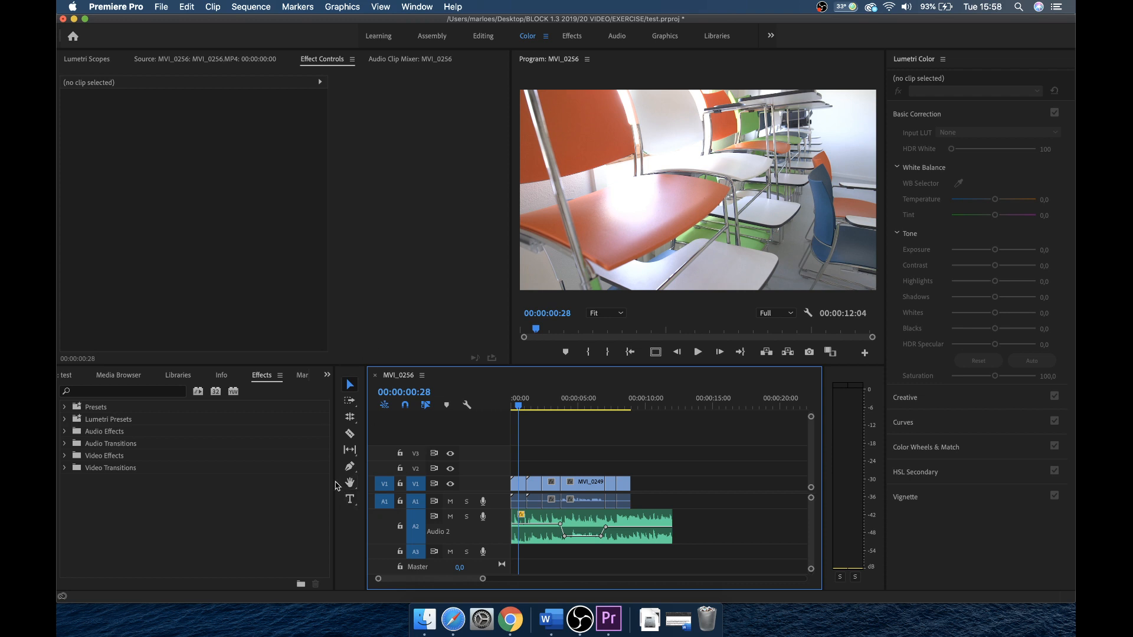
click(350, 385)
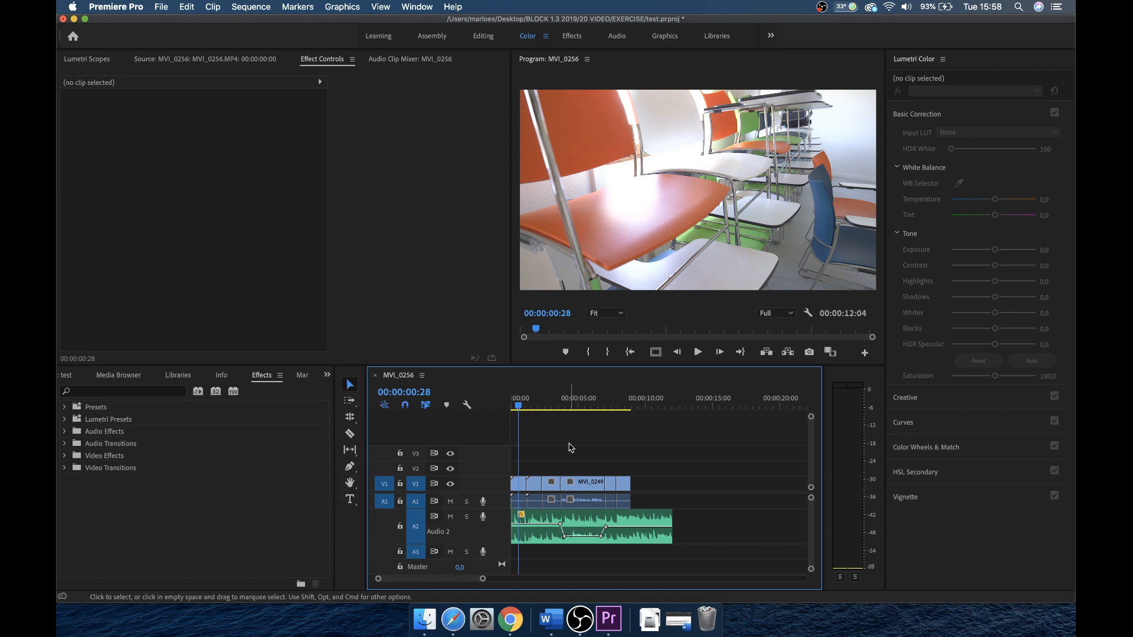
click(586, 489)
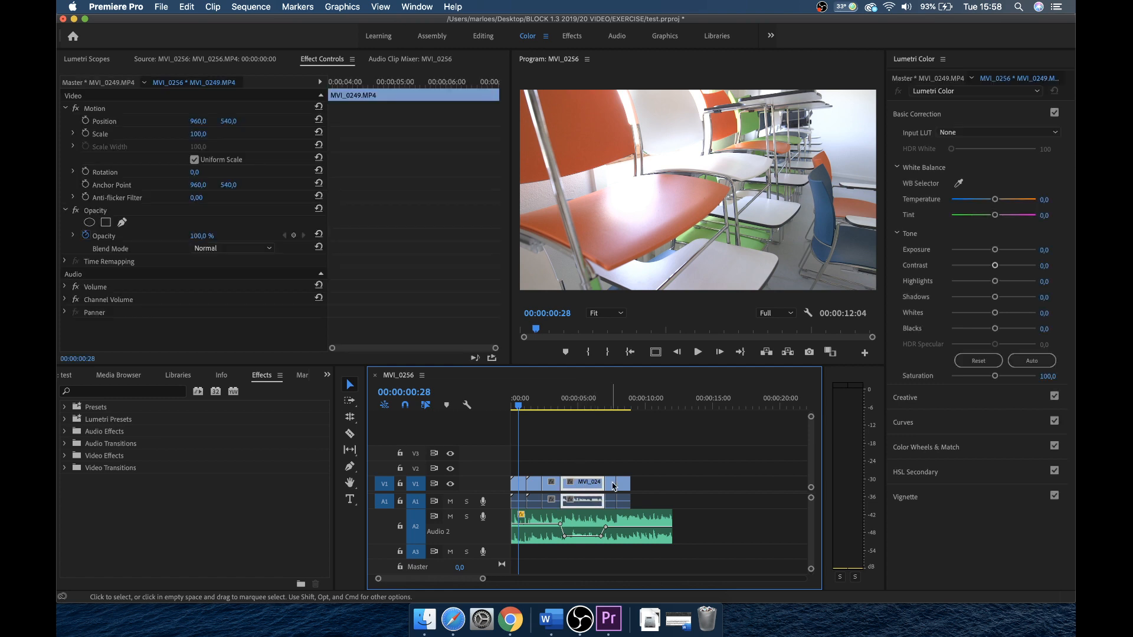
click(619, 484)
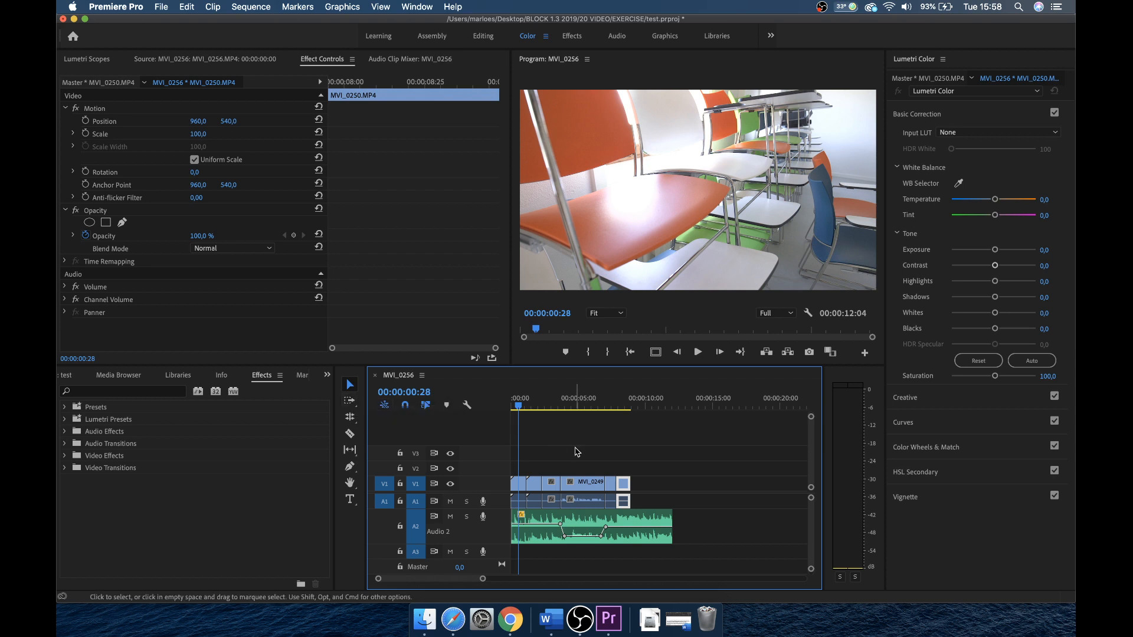
Use the Track Select Forward tool to select everything from the MVI_0249 clip onward, then return to the Selection tool and deselect.
key(a)
click(561, 489)
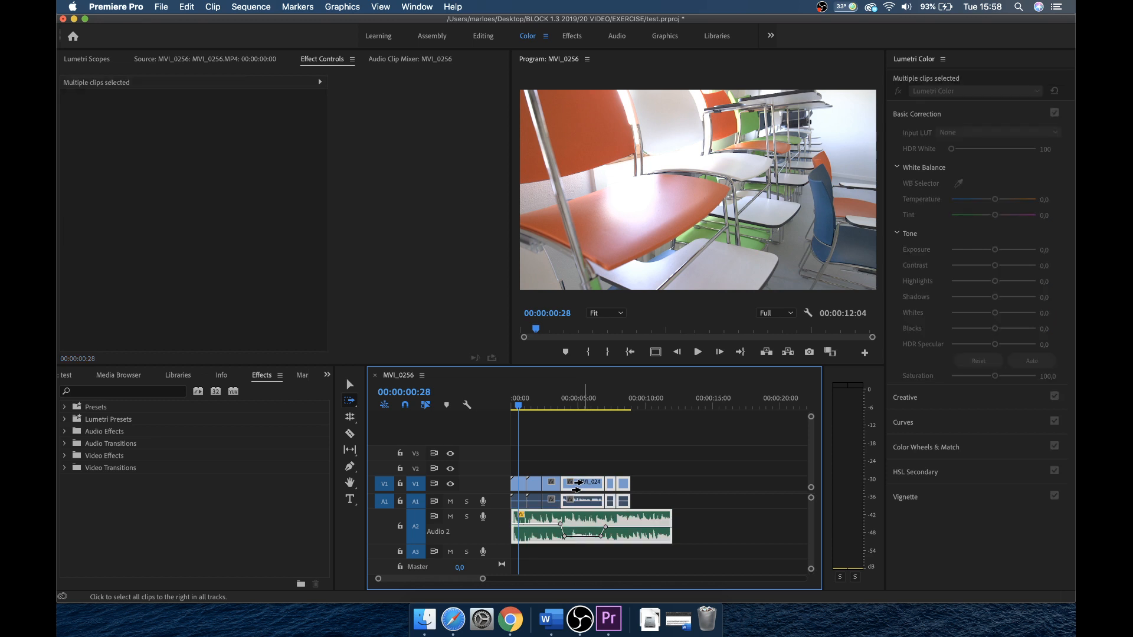
key(v)
click(661, 475)
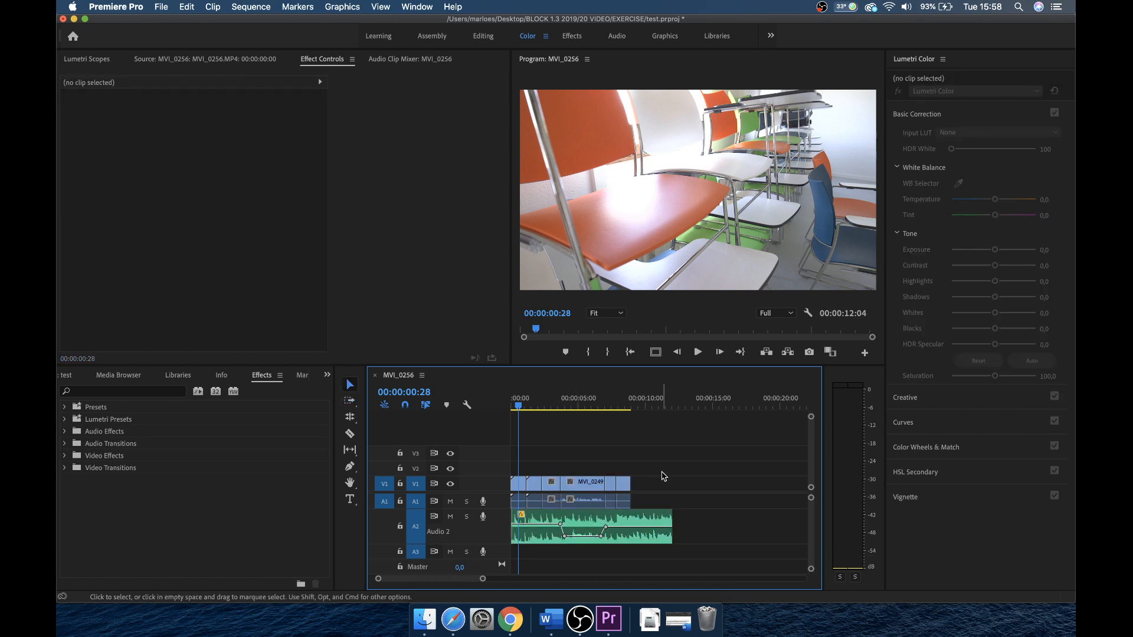
Cut the MVI_0249 clip at three points with the Razor tool.
click(350, 435)
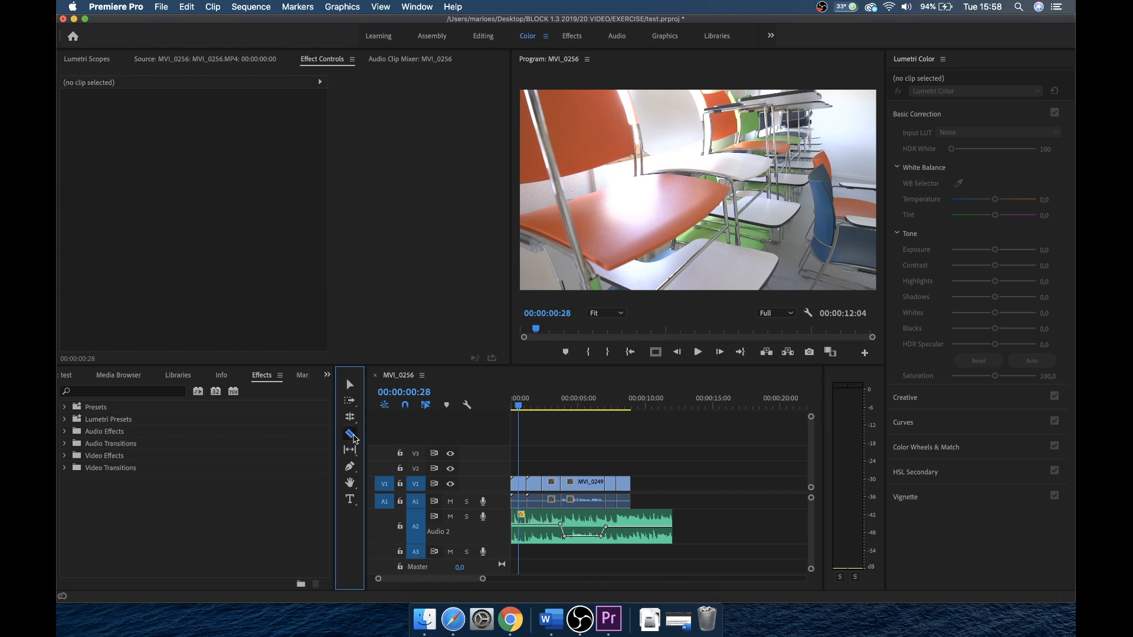
key(=)
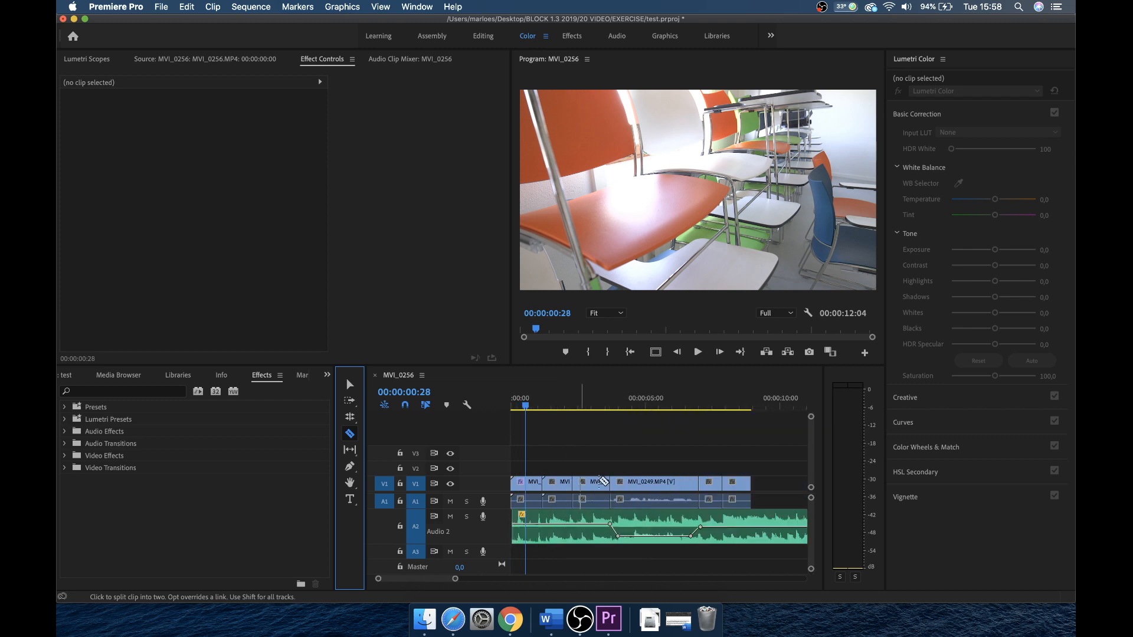
click(634, 486)
click(662, 485)
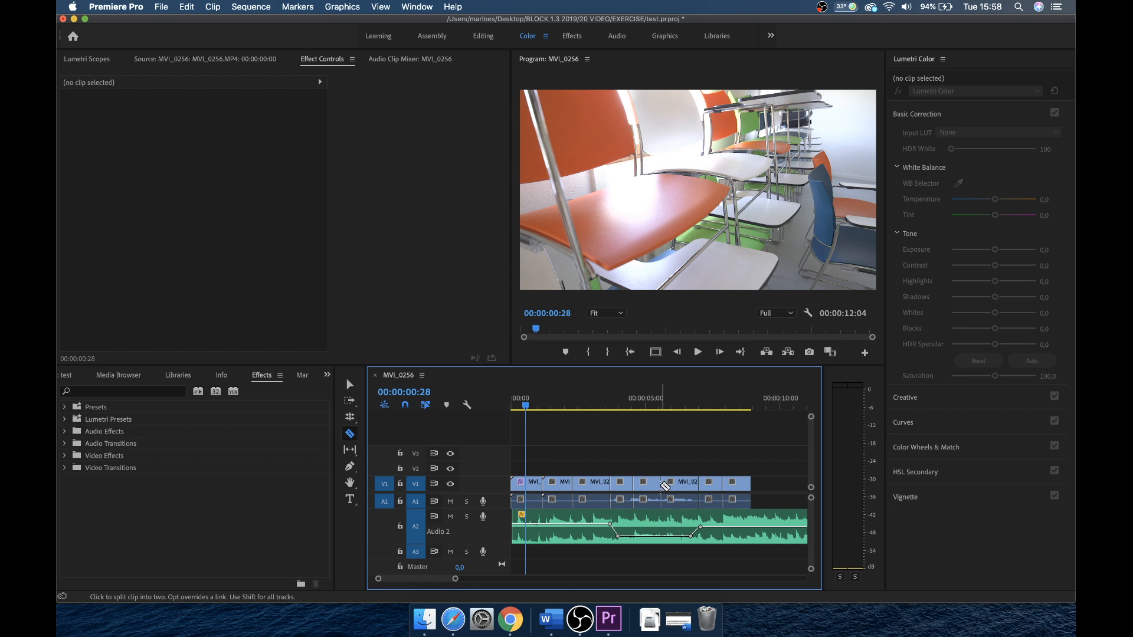
click(686, 485)
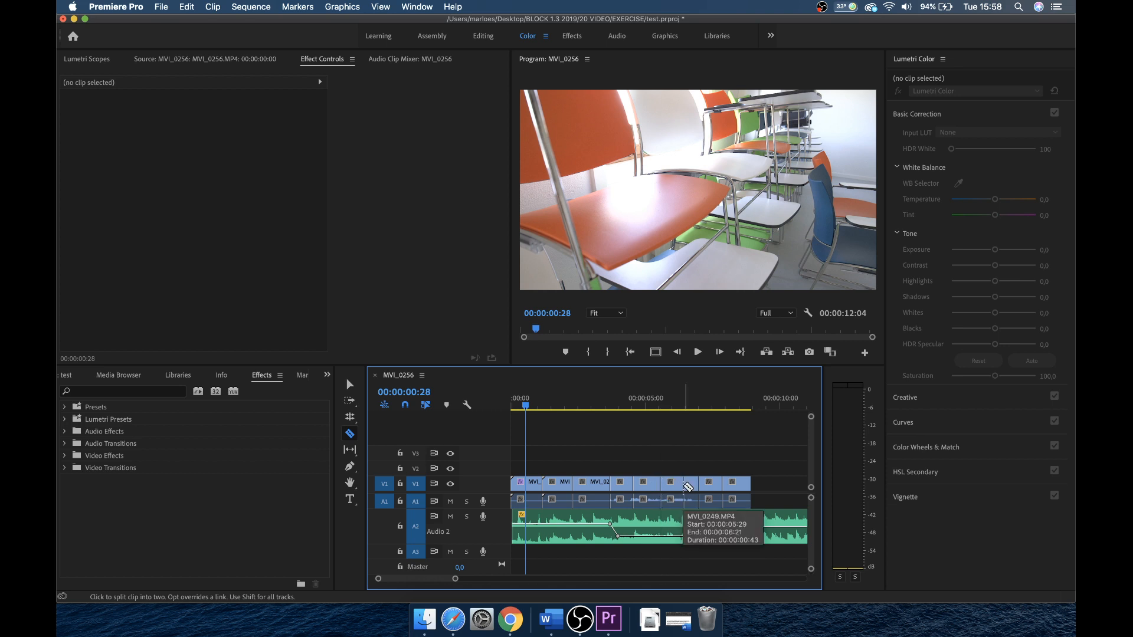
Delete the third piece of the cut MVI_0249 clip, then undo the deletion and all the razor cuts.
key(v)
click(673, 486)
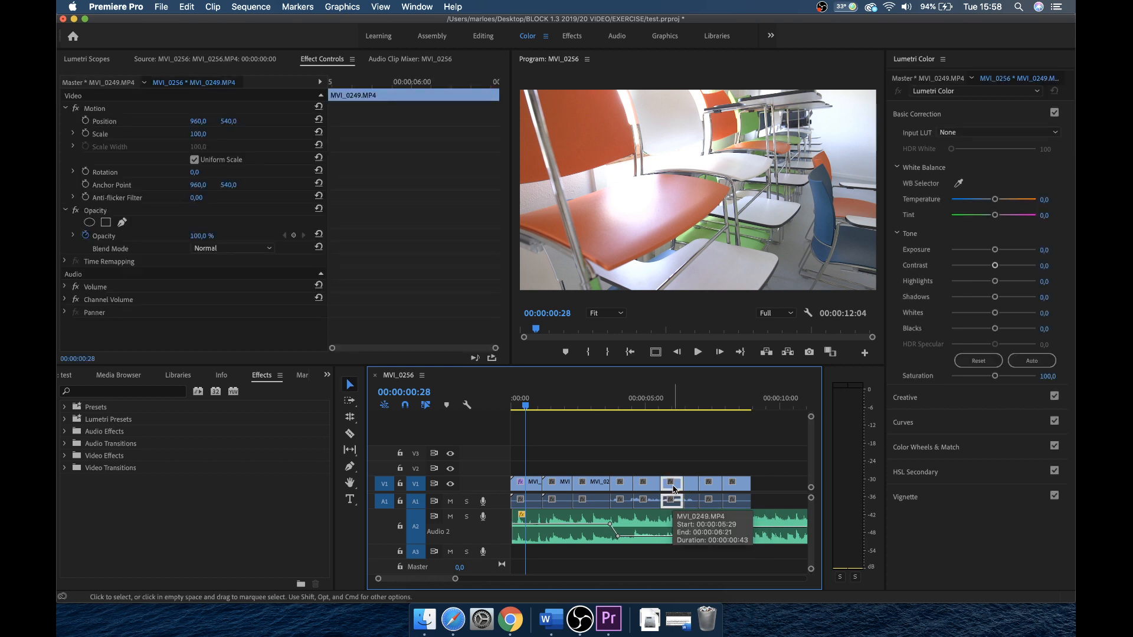
key(Delete)
key(super+z)
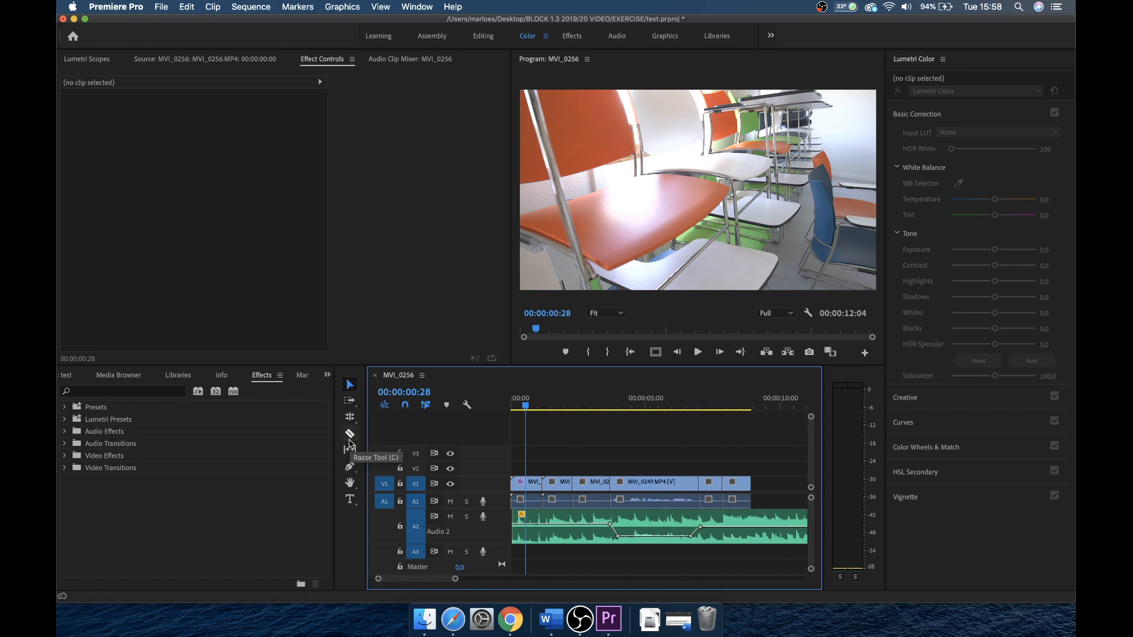
Cut the MVI_0249 clip once with the Razor tool, undo the cut, and return to the Selection tool.
key(c)
click(643, 484)
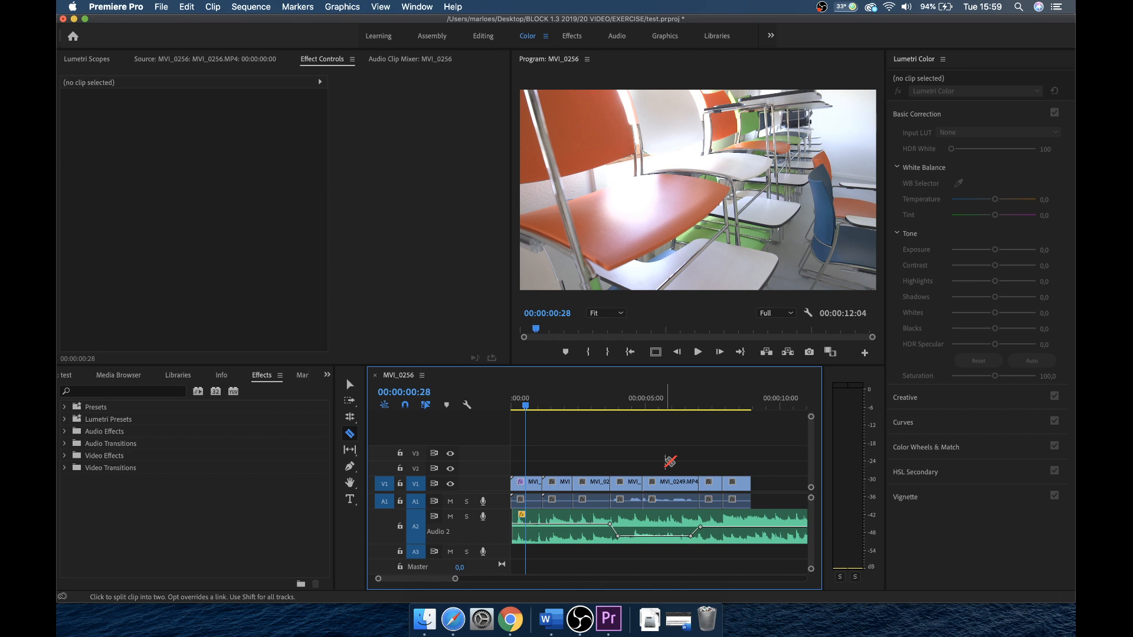
key(super+z)
key(v)
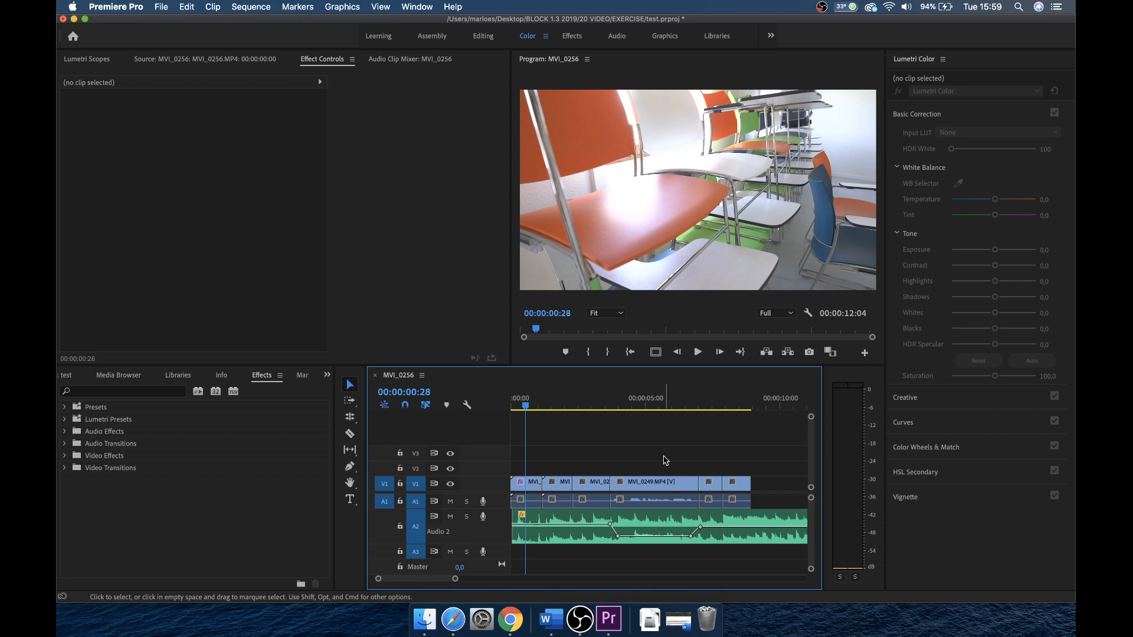
text(2)
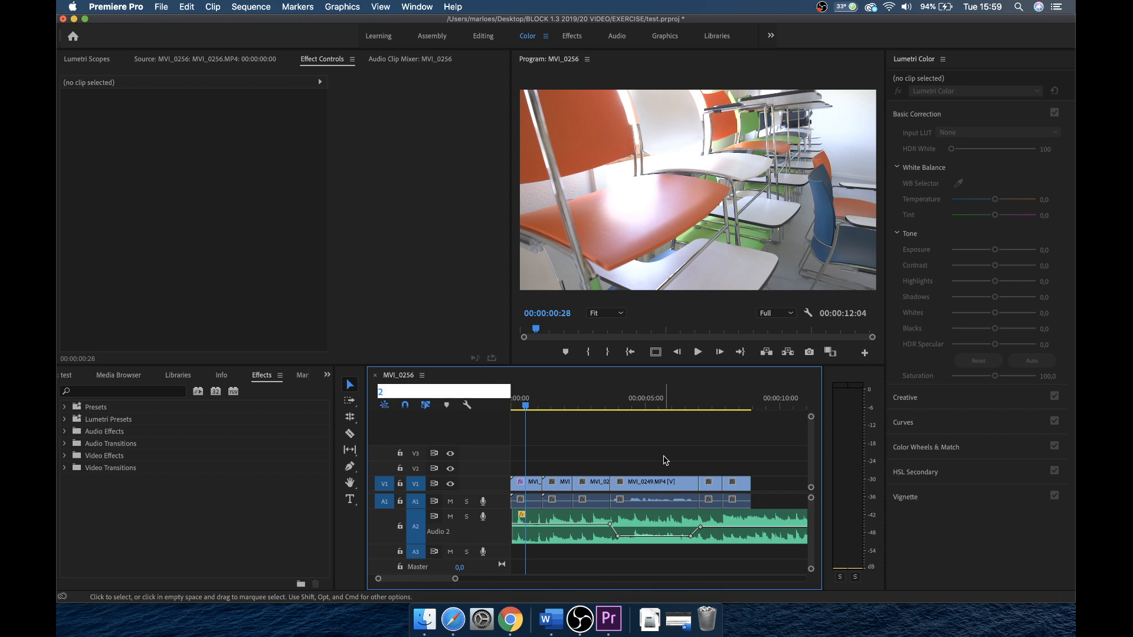
key(Escape)
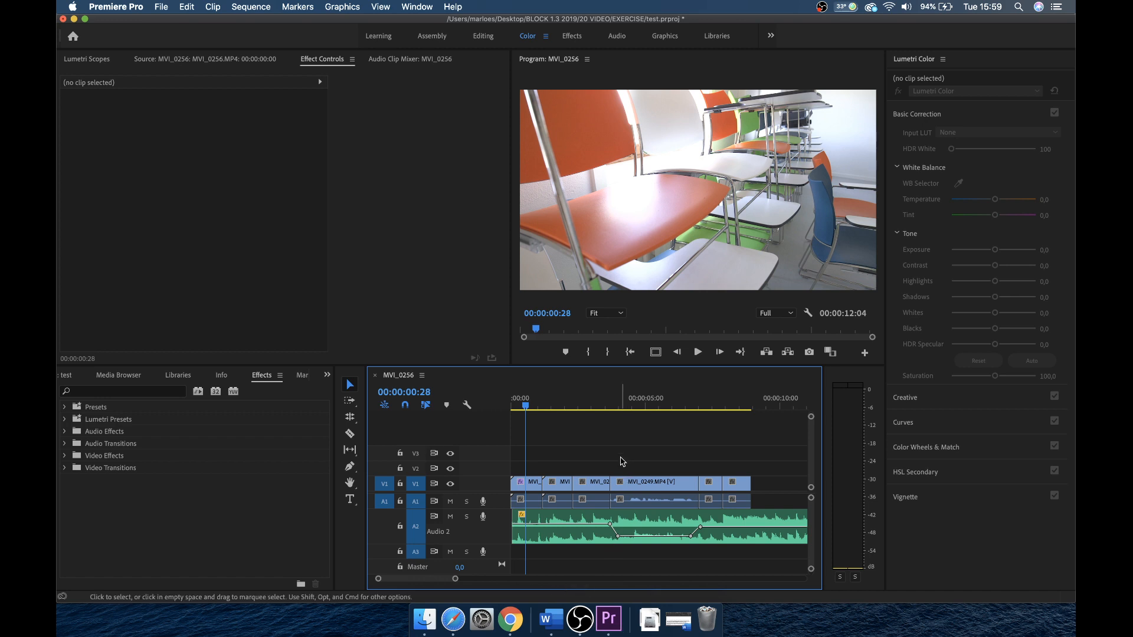
key(minus)
key(minus)
key(equal)
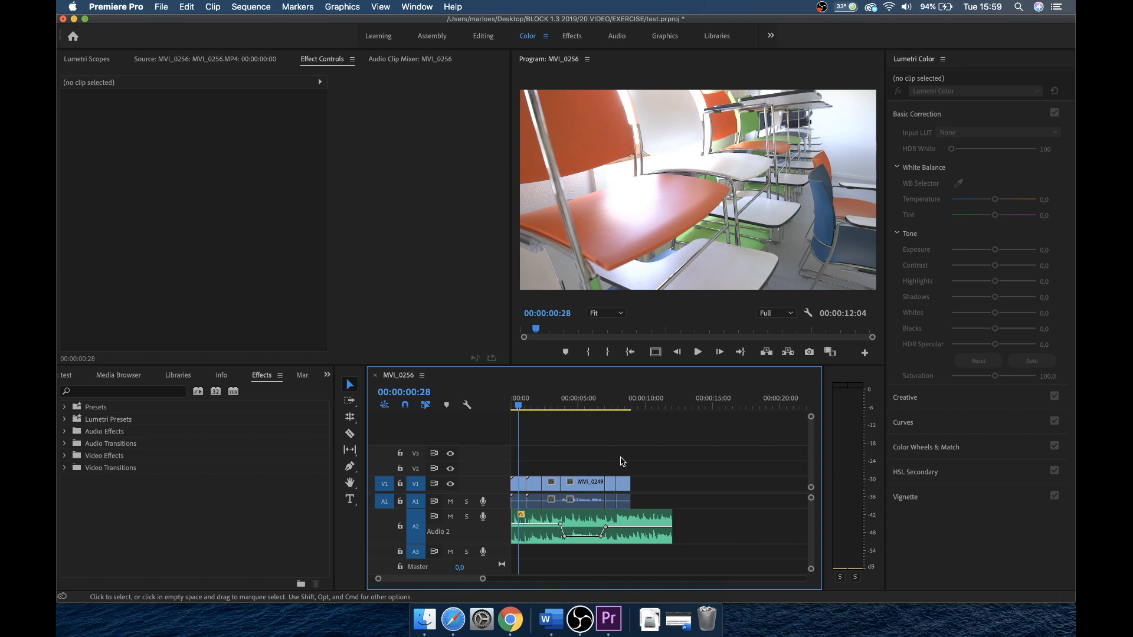
key(equal)
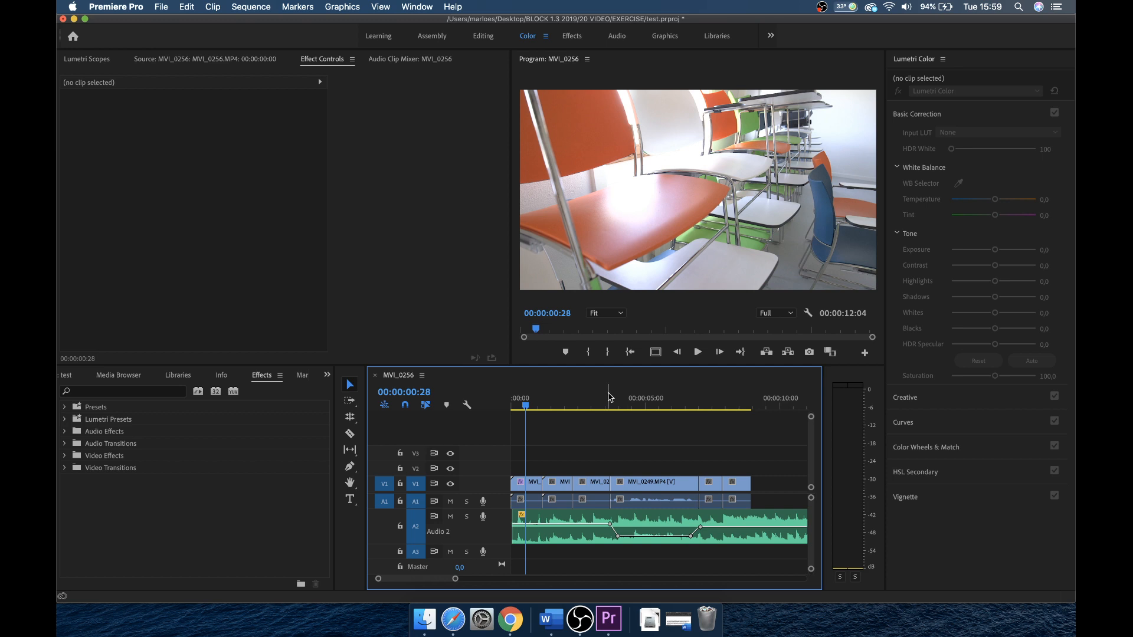
text(12)
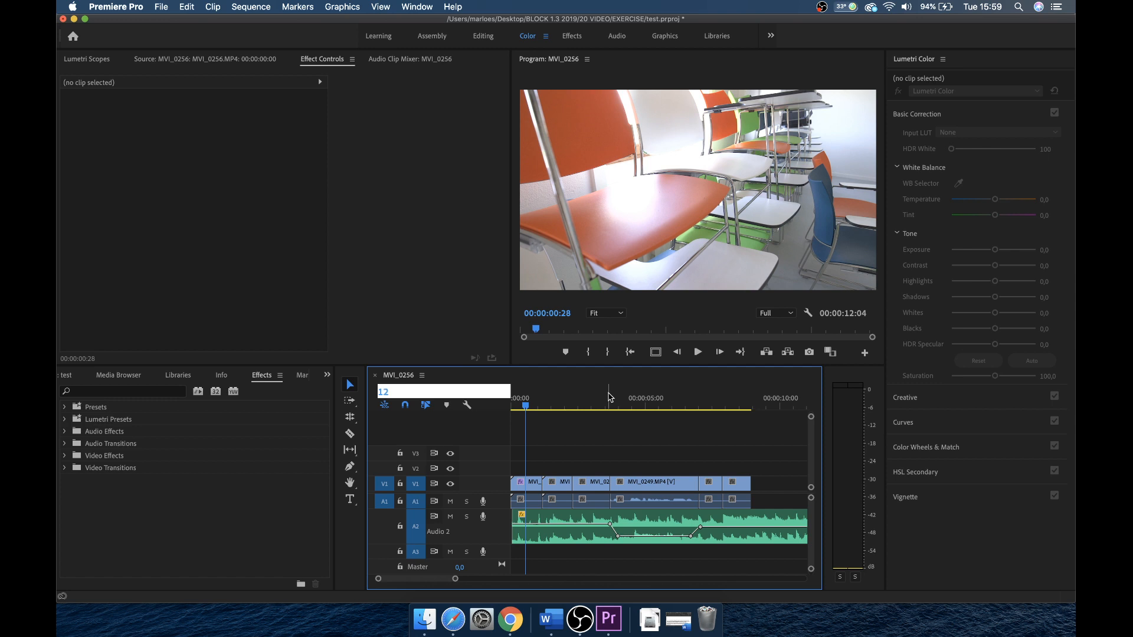
key(Escape)
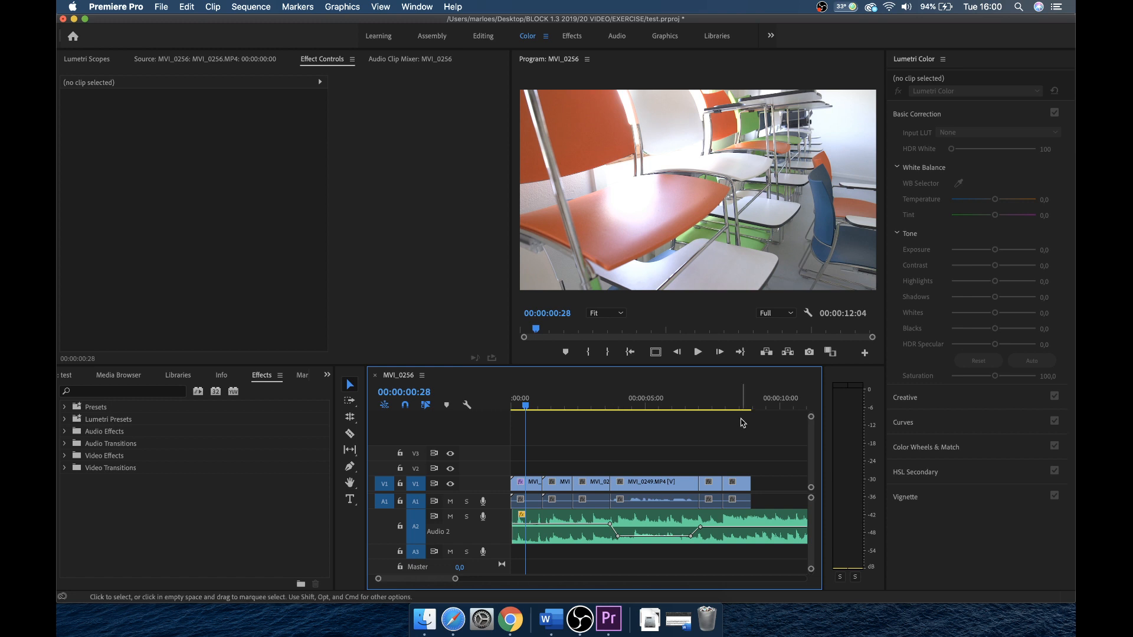
Apply the Cross Dissolve video transition between the second and third clips, MVI_0253 and MVI_0252, and play it back.
click(65, 468)
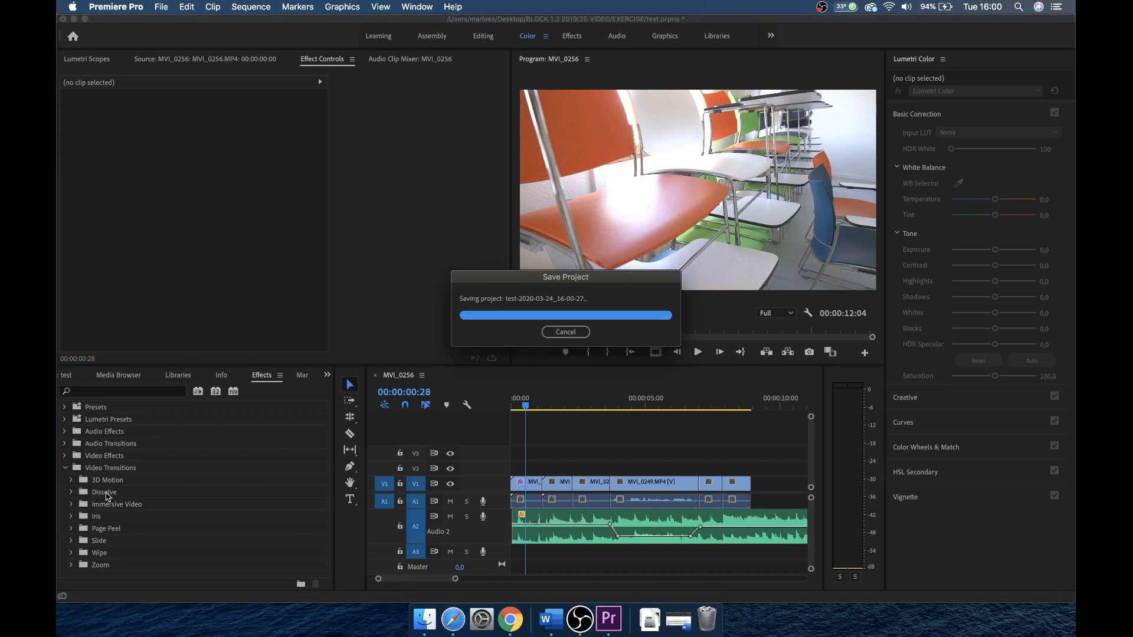
click(72, 492)
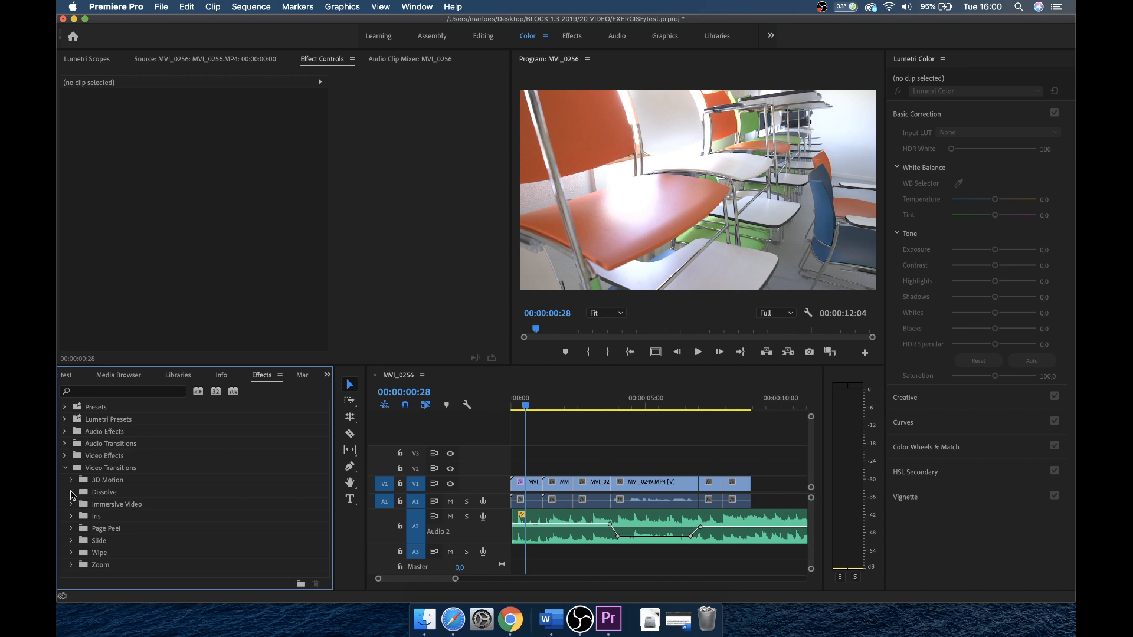
scroll(157, 525, down, 3)
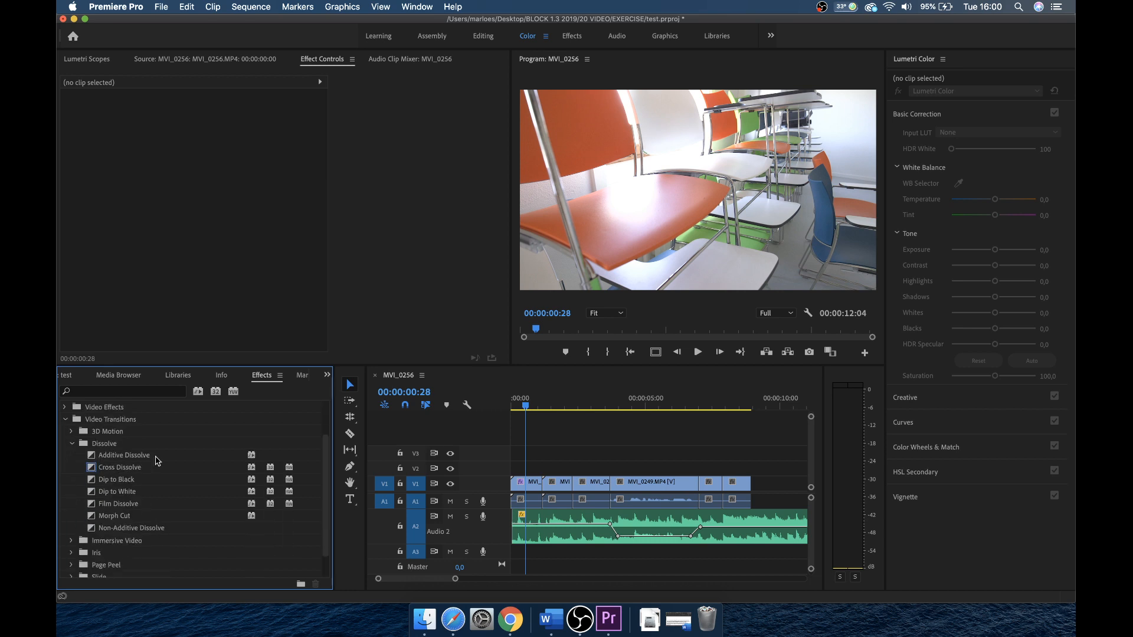
drag(120, 467, 702, 488)
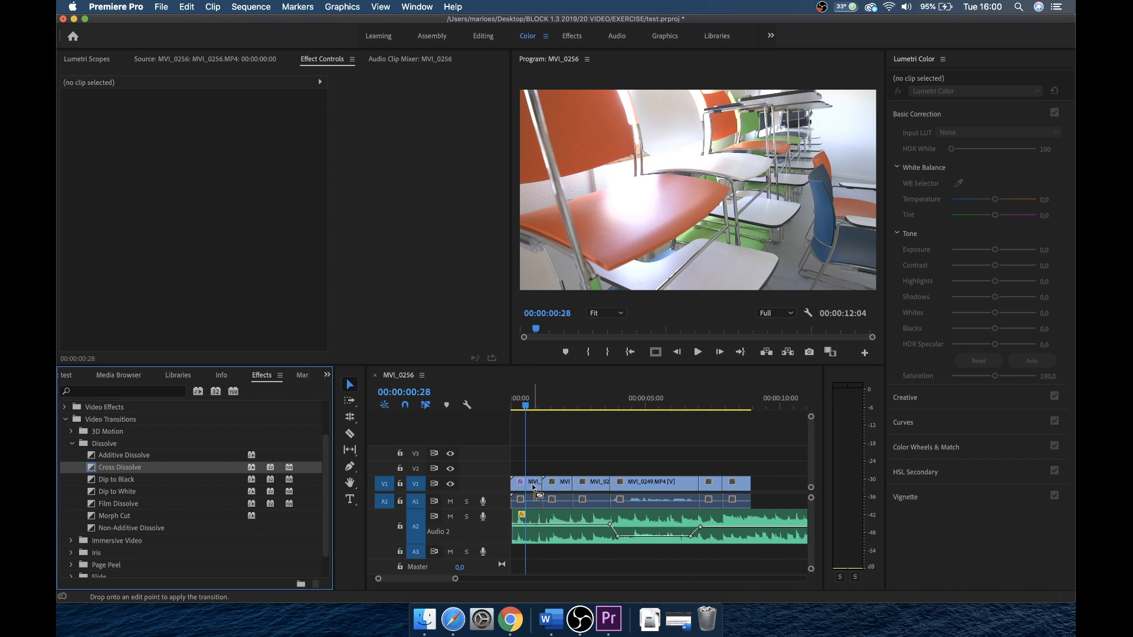
key(=)
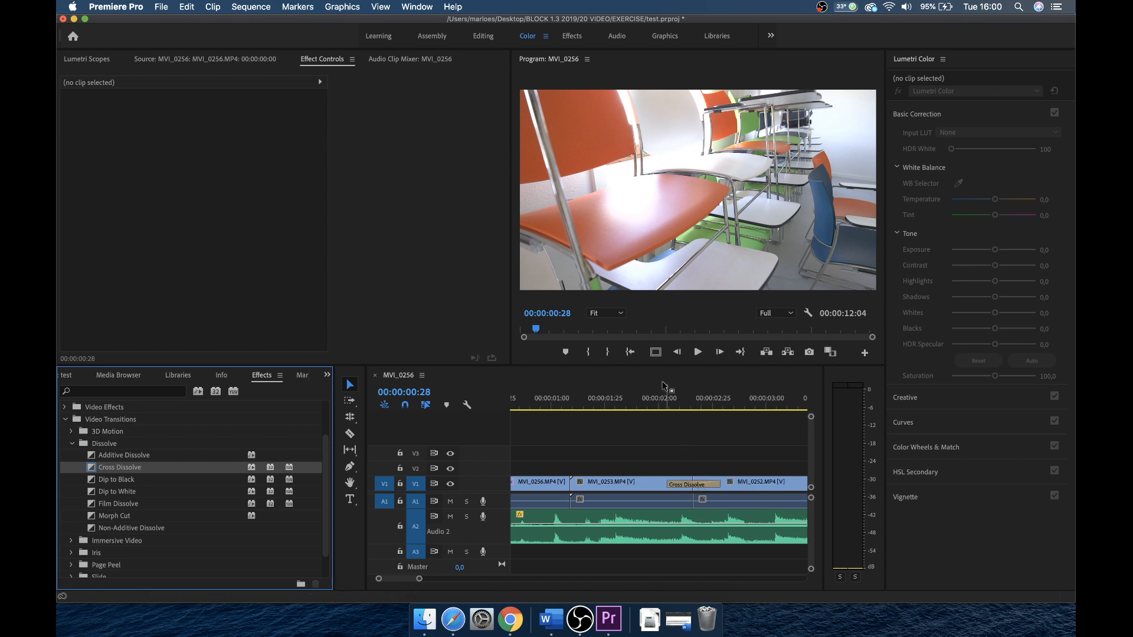
click(653, 399)
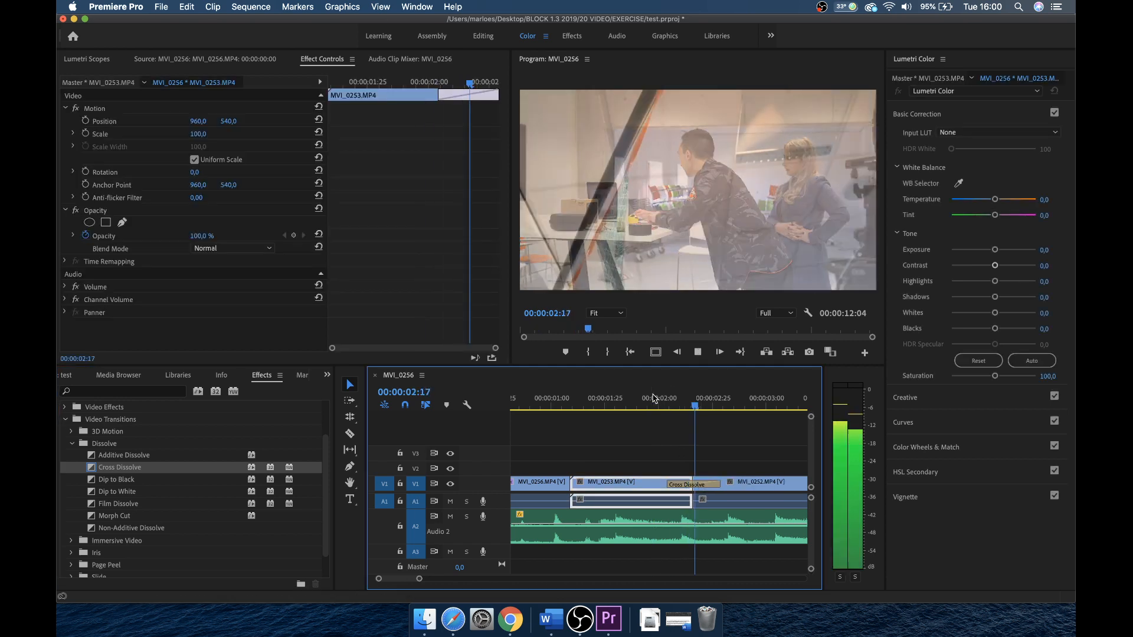
key(space)
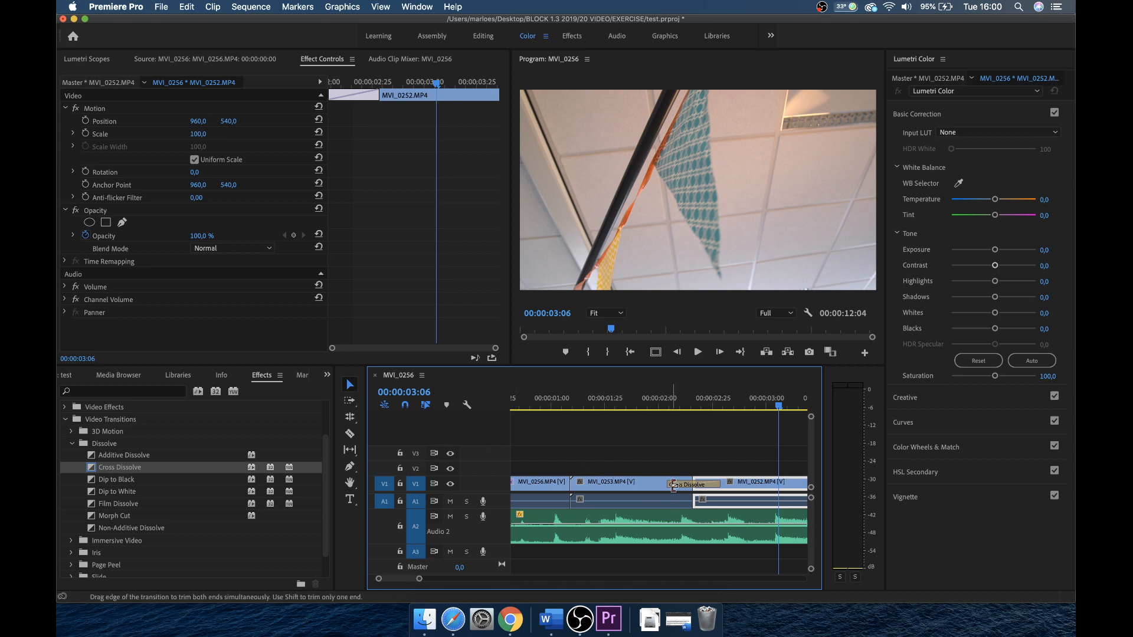
Lengthen the Cross Dissolve between MVI_0253 and MVI_0252 by extending its start edge, and play the longer transition.
drag(674, 485, 631, 486)
click(626, 399)
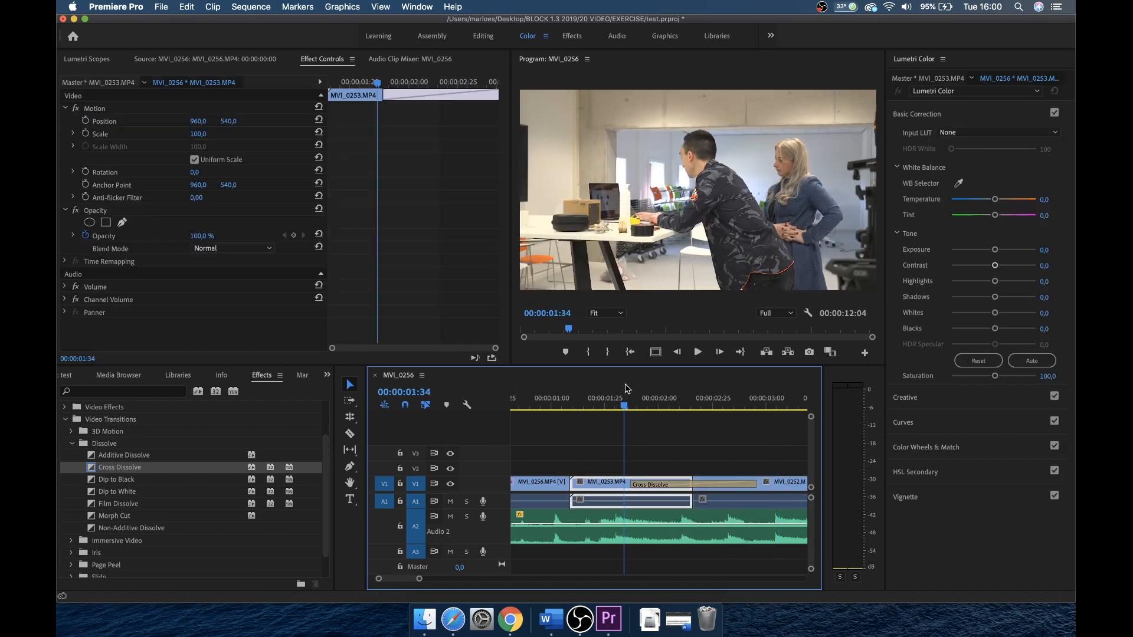
key(space)
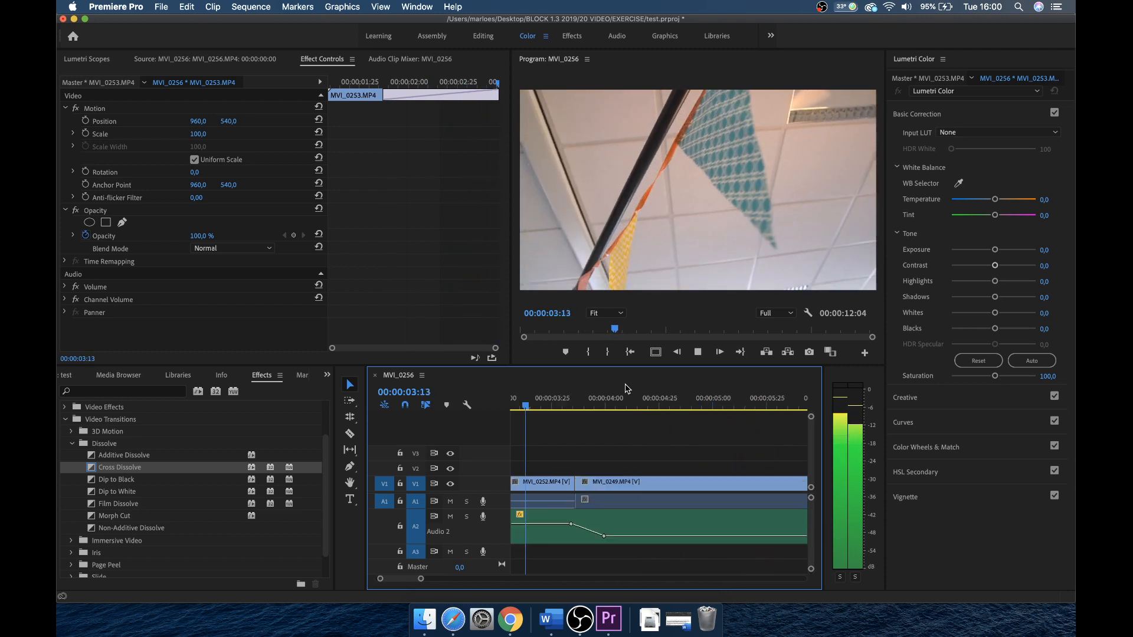
key(space)
key(minus)
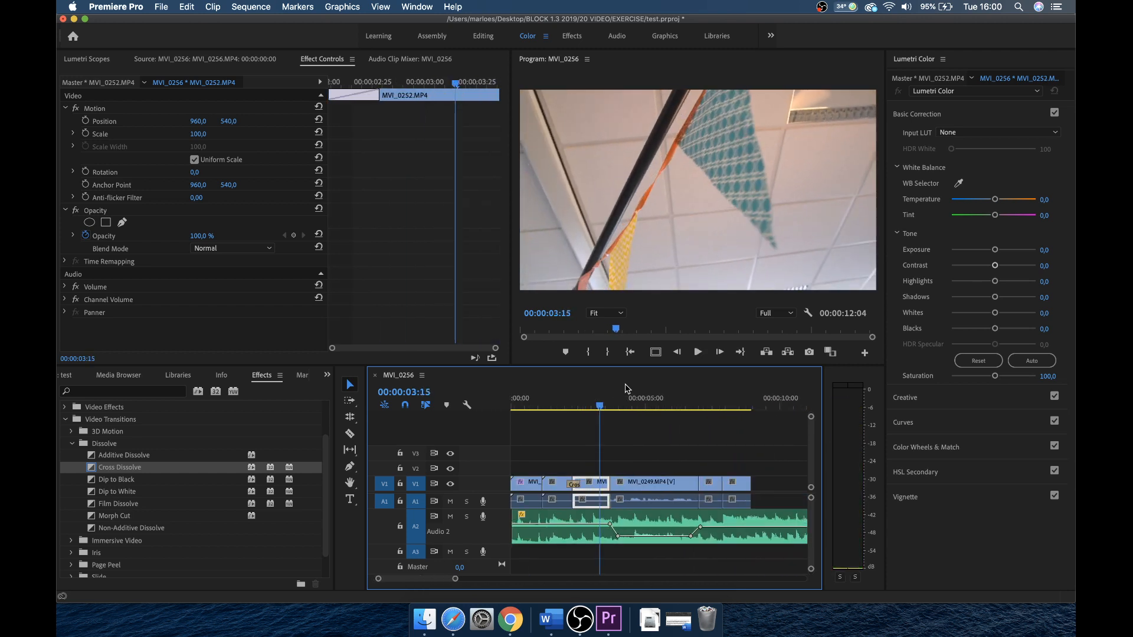
Remove the Cross Dissolve between the second and third clips, and mute the Audio 2 music track.
drag(593, 399, 578, 398)
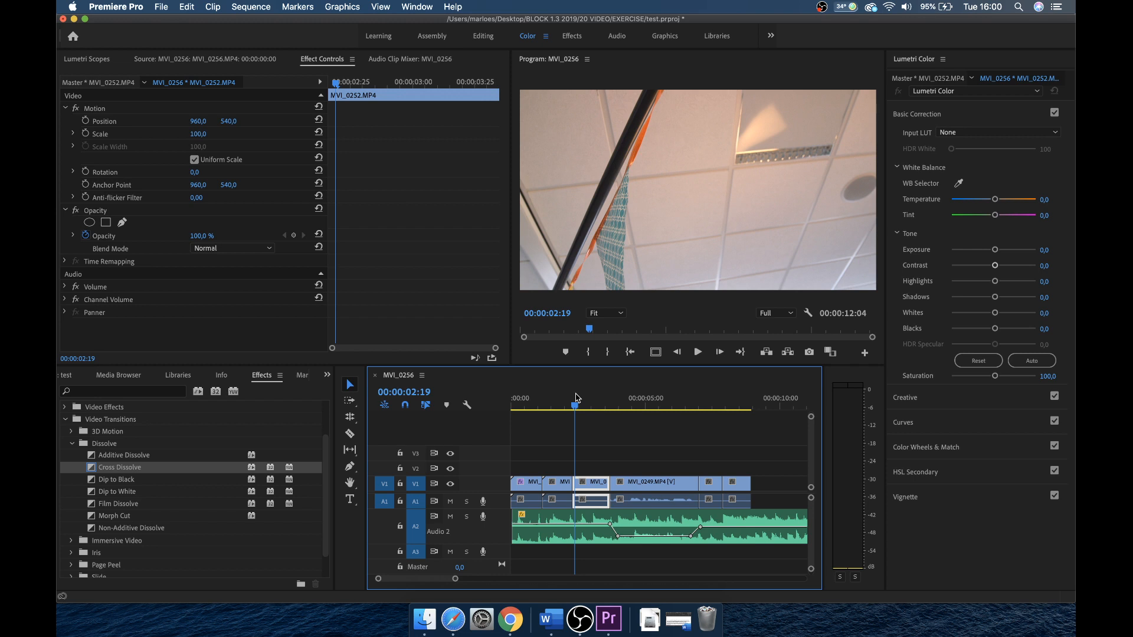
click(450, 516)
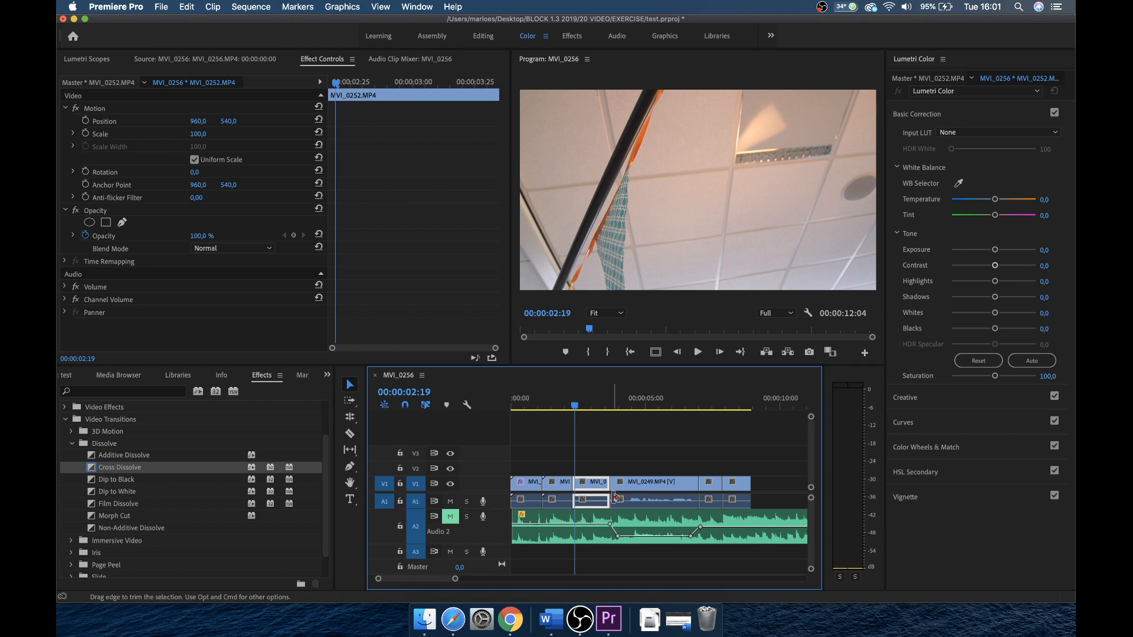
key(equal)
click(701, 462)
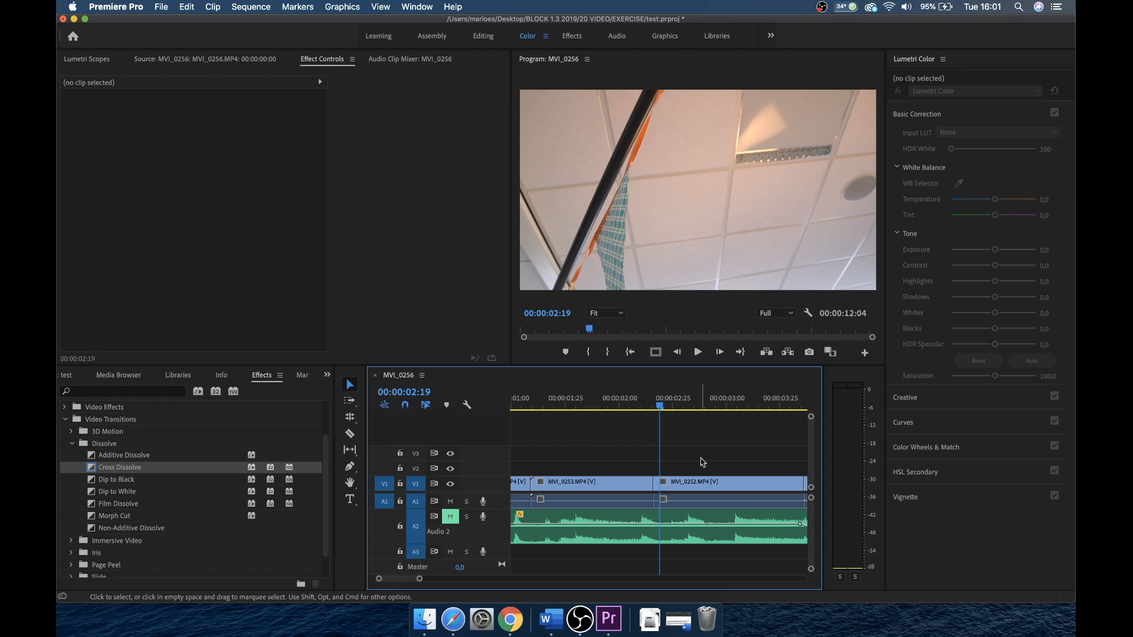
key(minus)
key(minus)
key(minus)
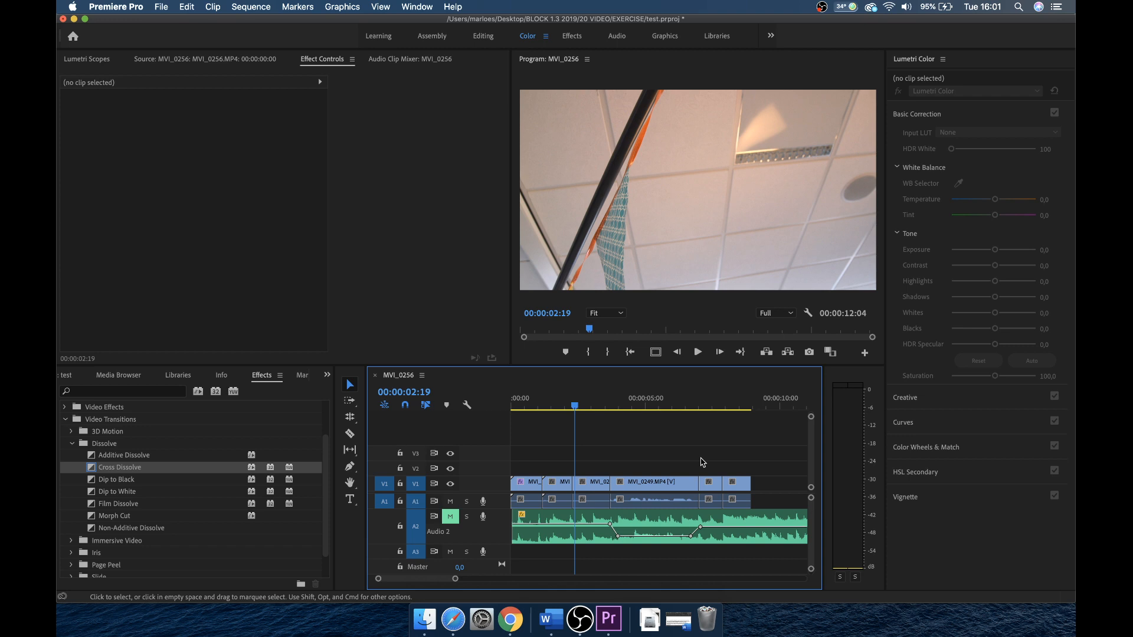
Move the playhead to 00:00:08:28 in the last clip and open the Dissolve group of Video Transitions.
click(741, 405)
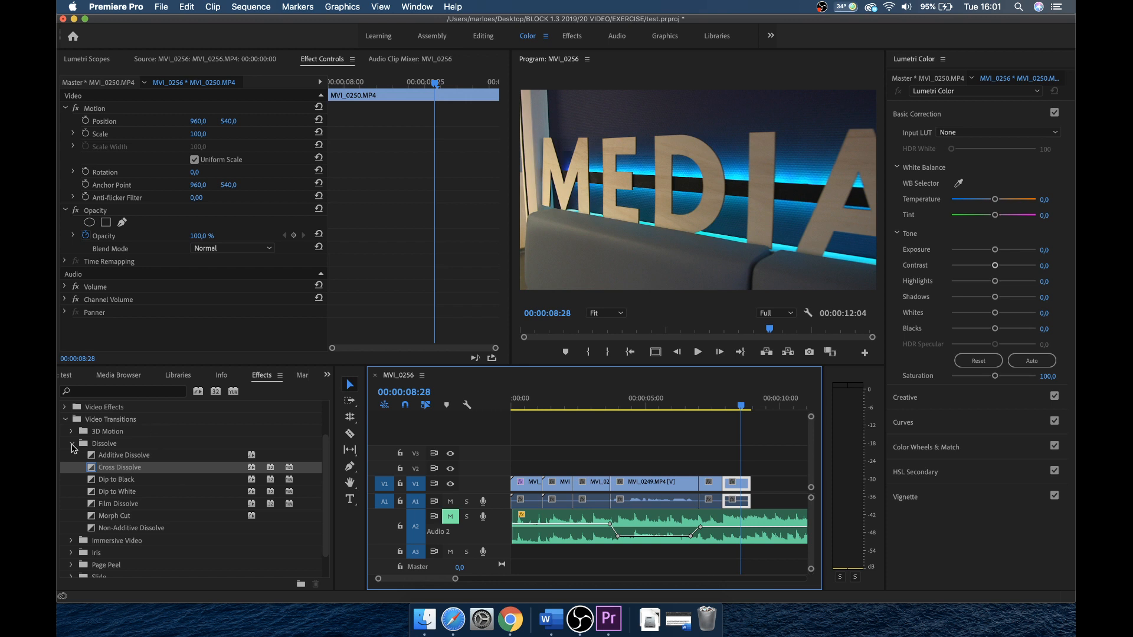
click(73, 448)
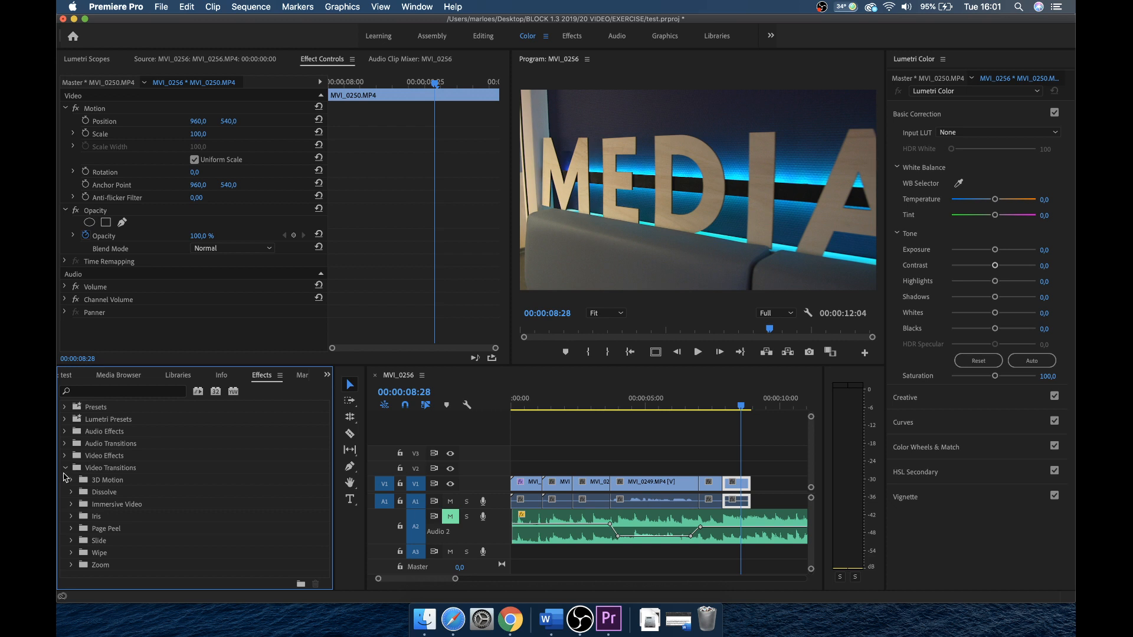
click(73, 495)
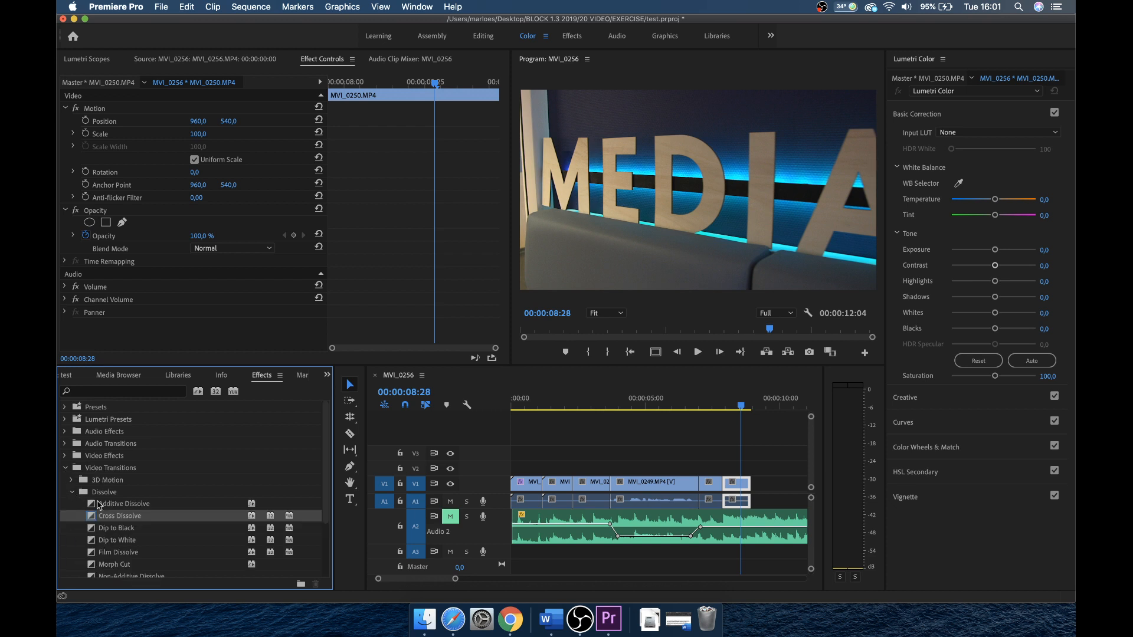
Apply the Dip to Black video transition to the end of the last clip, MVI_0250.MP4, on track V1.
scroll(156, 530, down, 3)
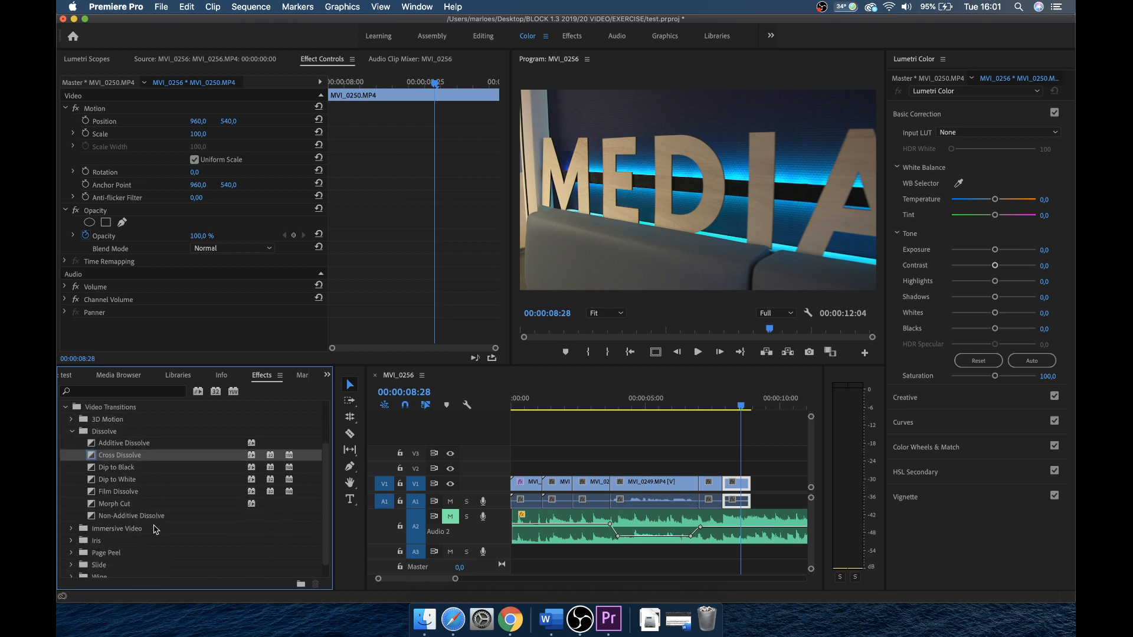
click(105, 470)
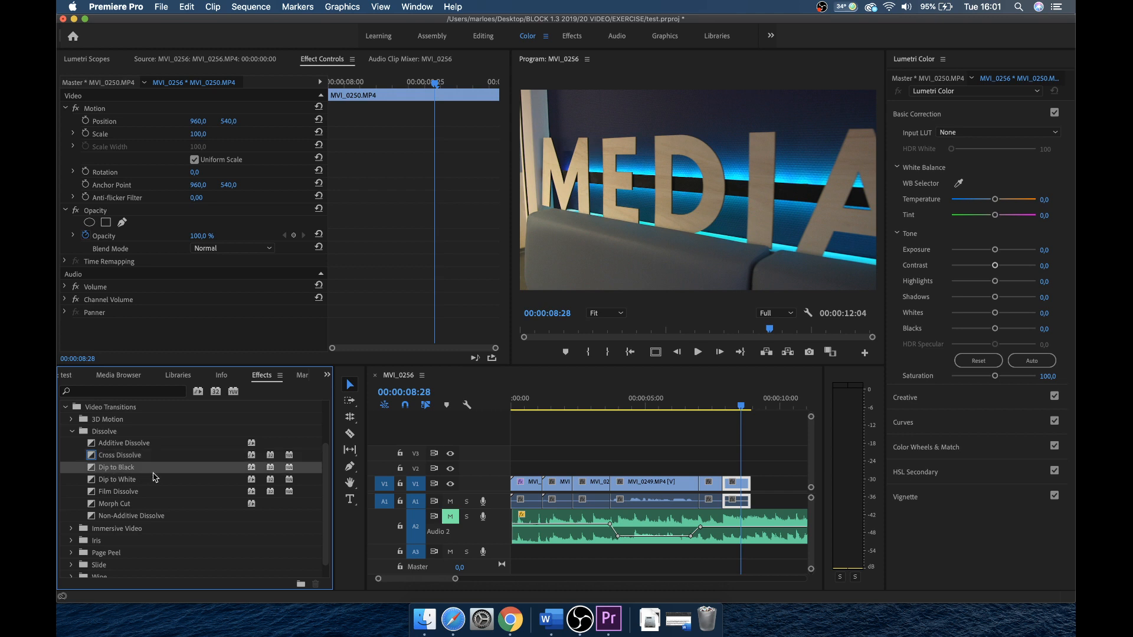
drag(115, 471, 748, 487)
Shorten the Dip to Black at the end of MVI_0250.MP4 to about 15 frames and play it back.
scroll(748, 487, up, 3)
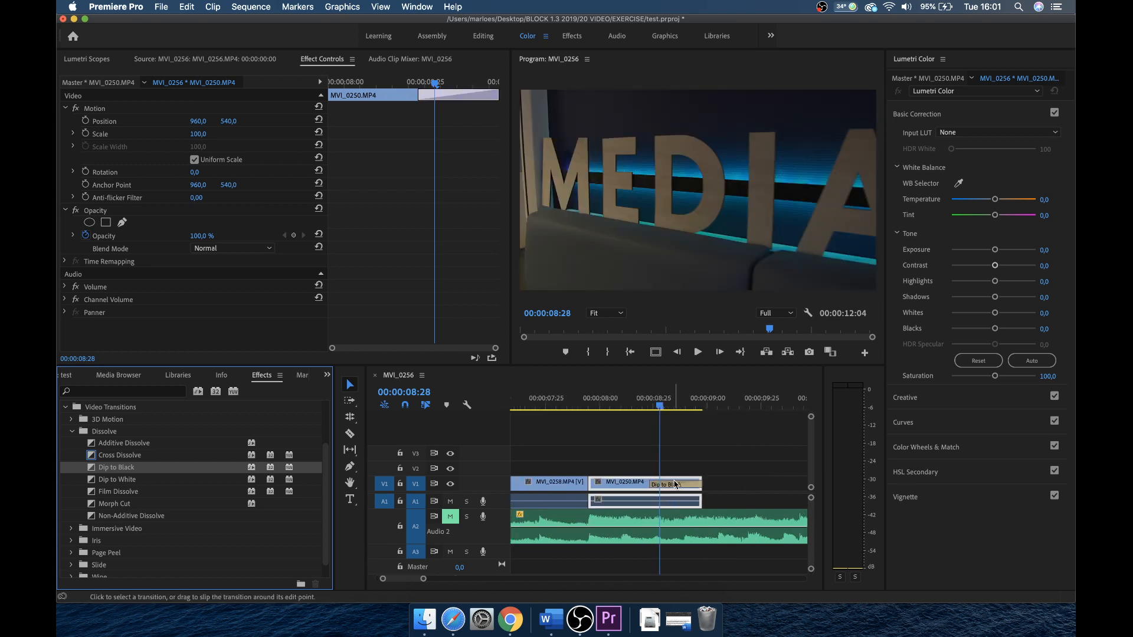
drag(654, 485, 679, 485)
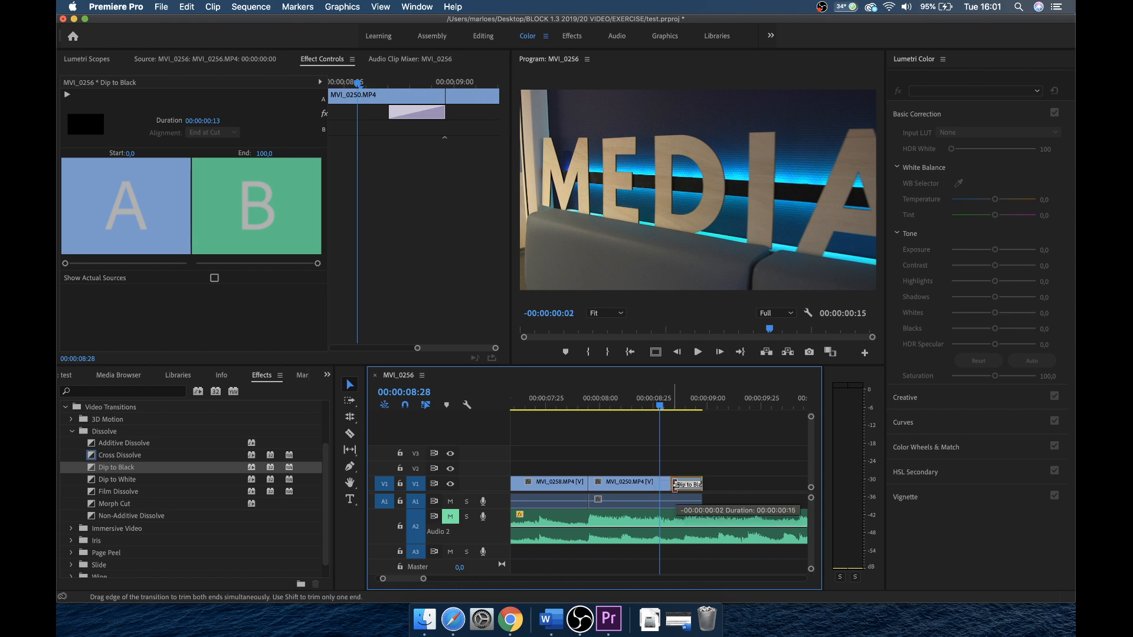
click(602, 405)
key(space)
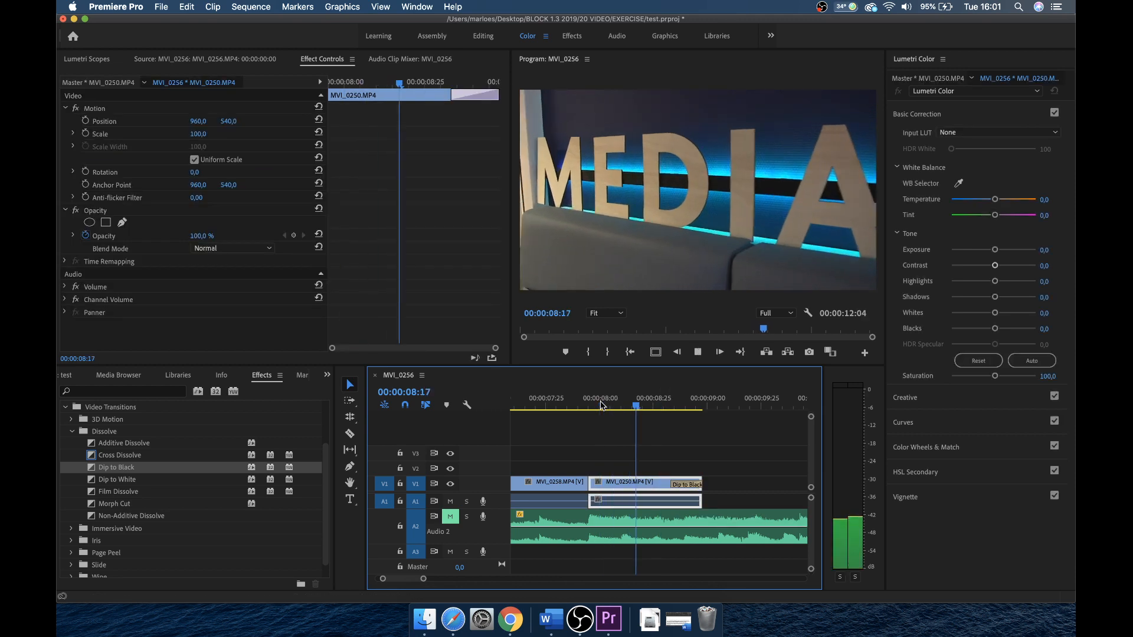
Lengthen the closing Dip to Black so it covers roughly the last three fifths of MVI_0250.MP4.
drag(672, 484, 632, 484)
click(586, 407)
key(space)
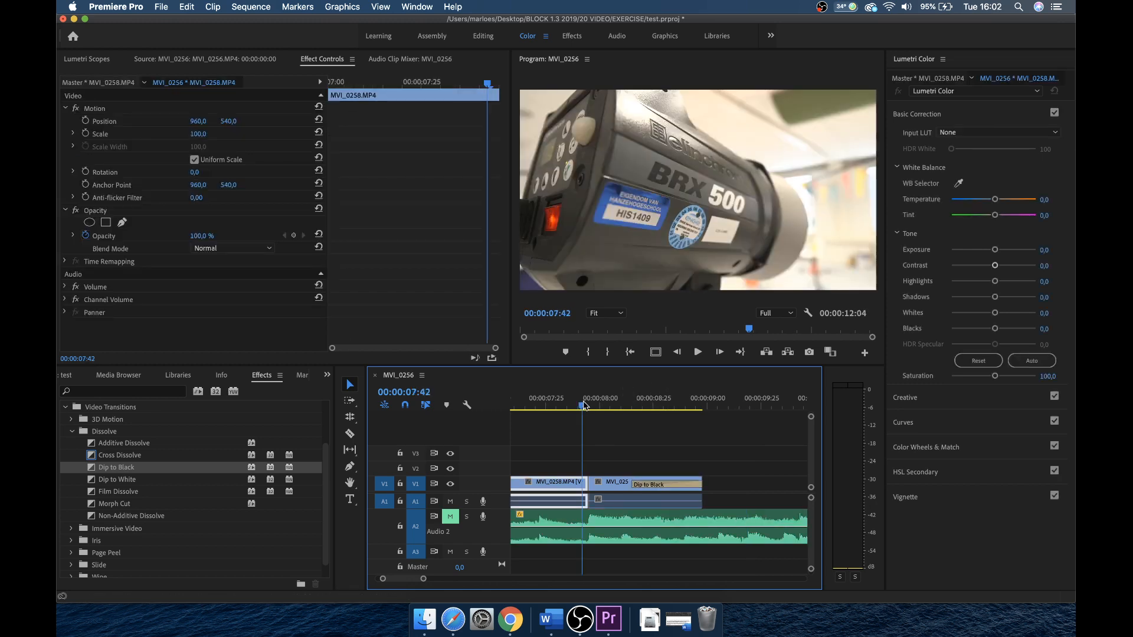
Unmute the Audio 2 music track and play back the fade to black at the end of the video.
click(451, 517)
click(636, 400)
key(space)
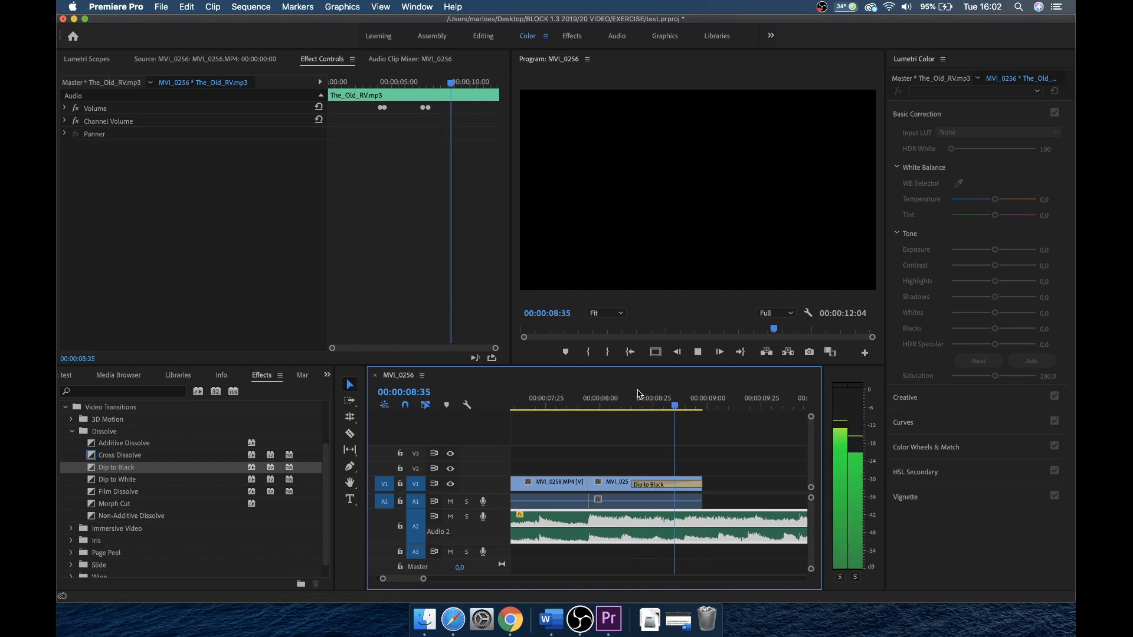
key(space)
Apply the Dip to Black transition to the start of the first clip, MVI_0256.MP4, on track V1.
key(minus)
key(minus)
key(minus)
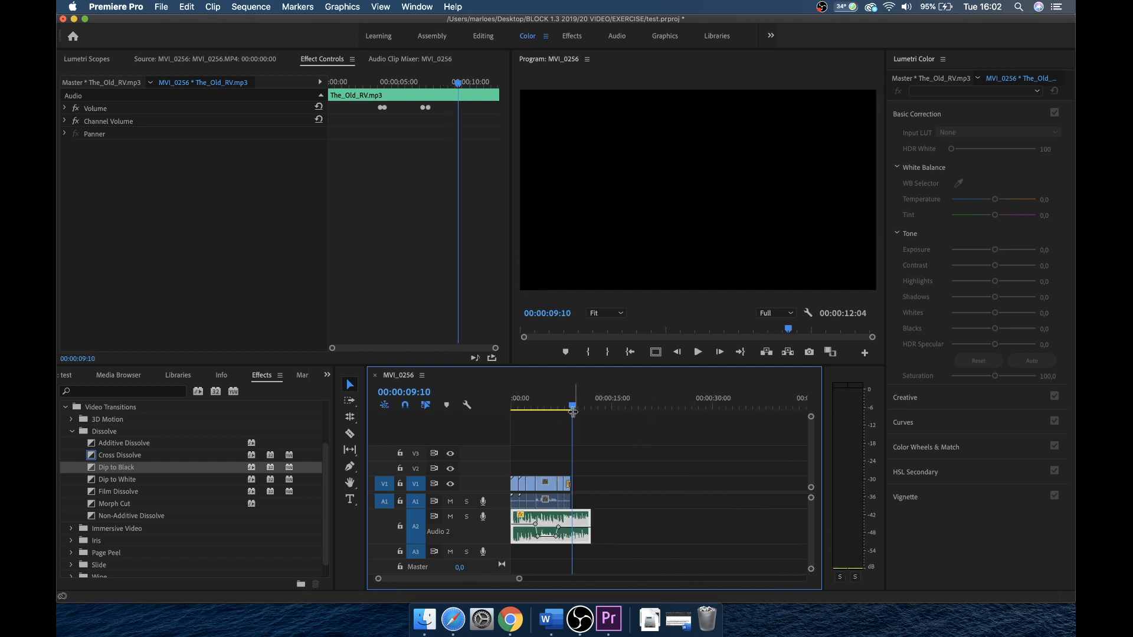
drag(574, 408, 478, 410)
key(equal)
key(equal)
key(equal)
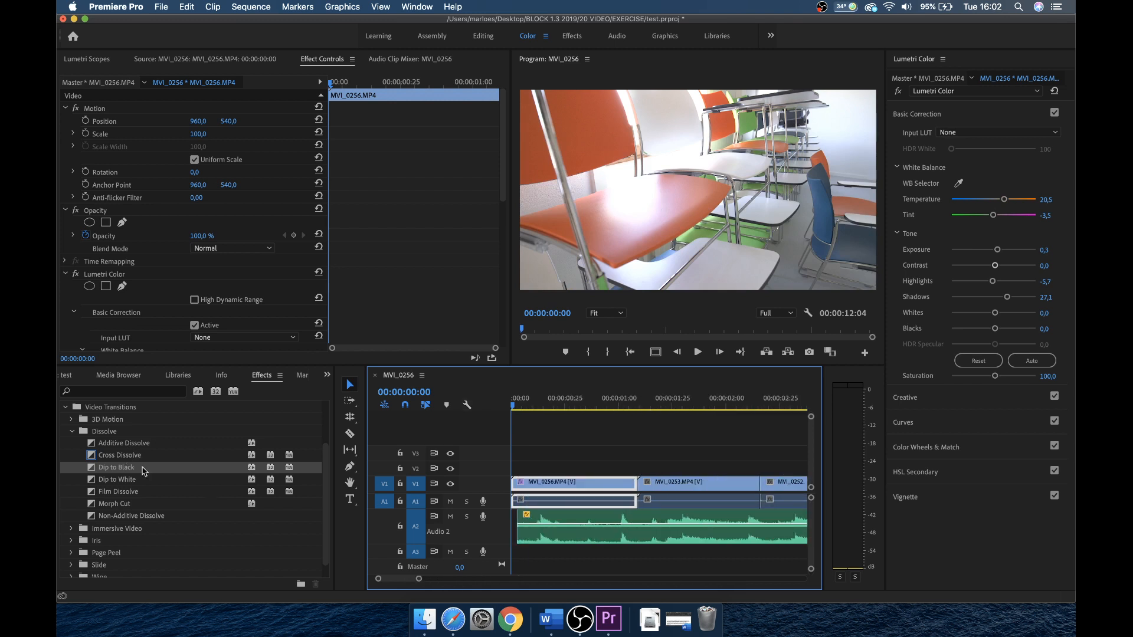
drag(129, 470, 521, 485)
Play the whole sequence from the beginning to check the opening and closing Dip to Black transitions.
key(space)
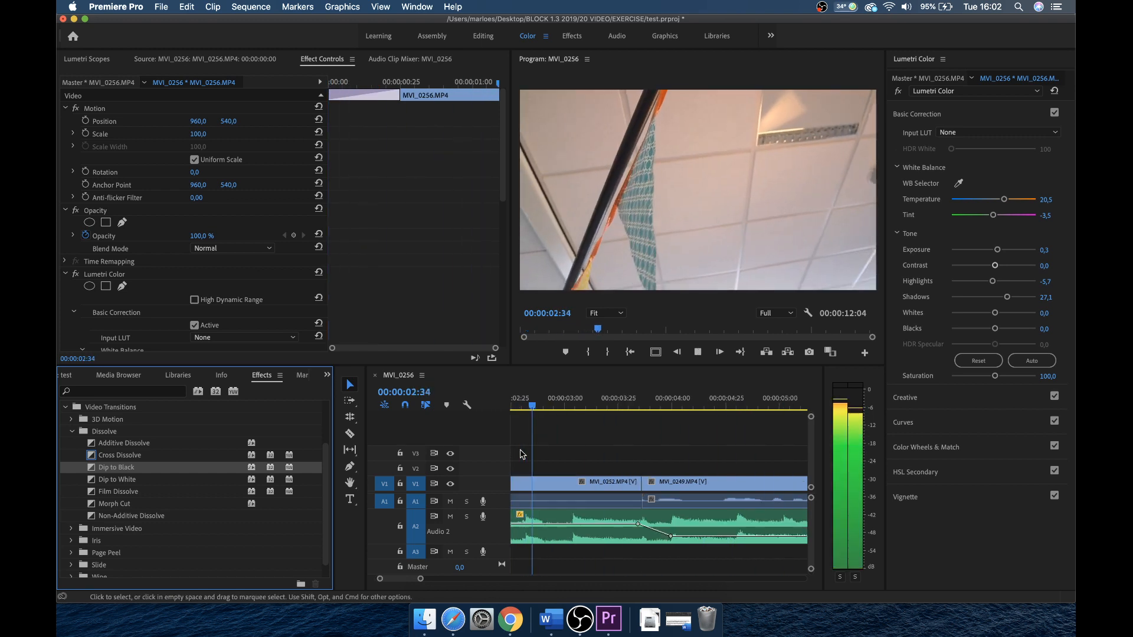
key(minus)
key(minus)
key(minus)
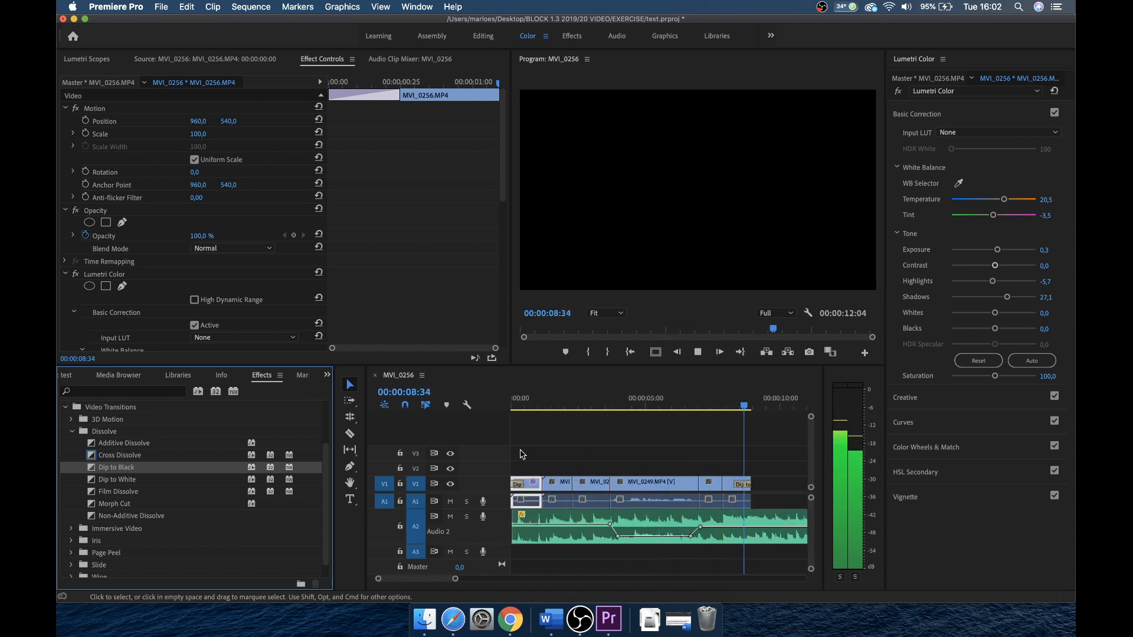
key(space)
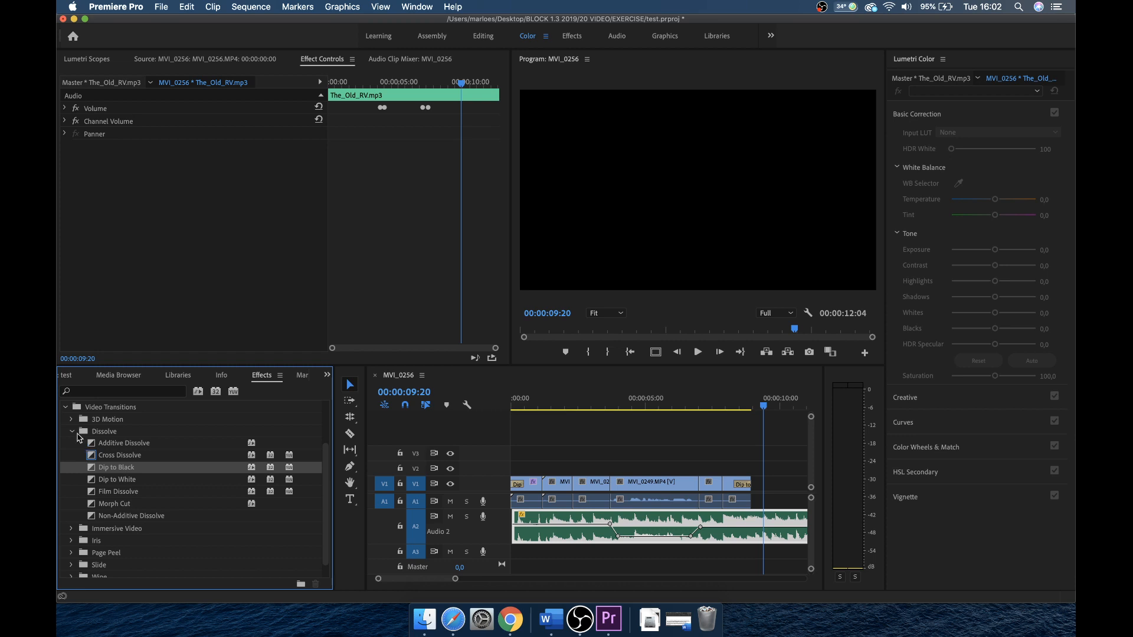
Apply the Page Peel transition to the cut between MVI_0249.MP4 and MVI_0258.MP4.
click(71, 434)
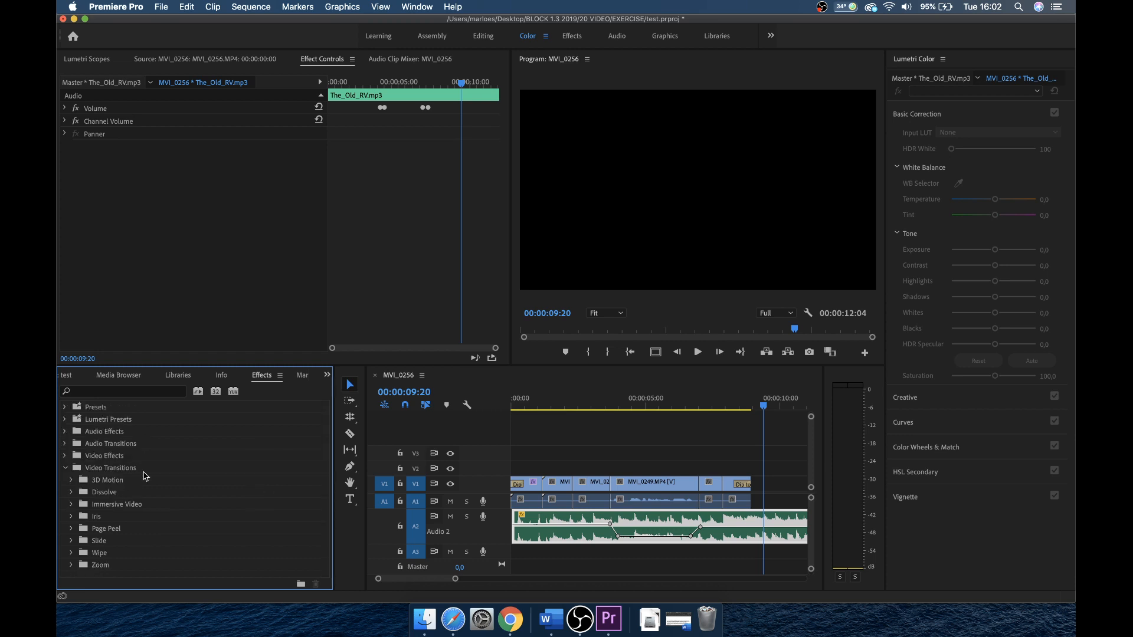
click(72, 529)
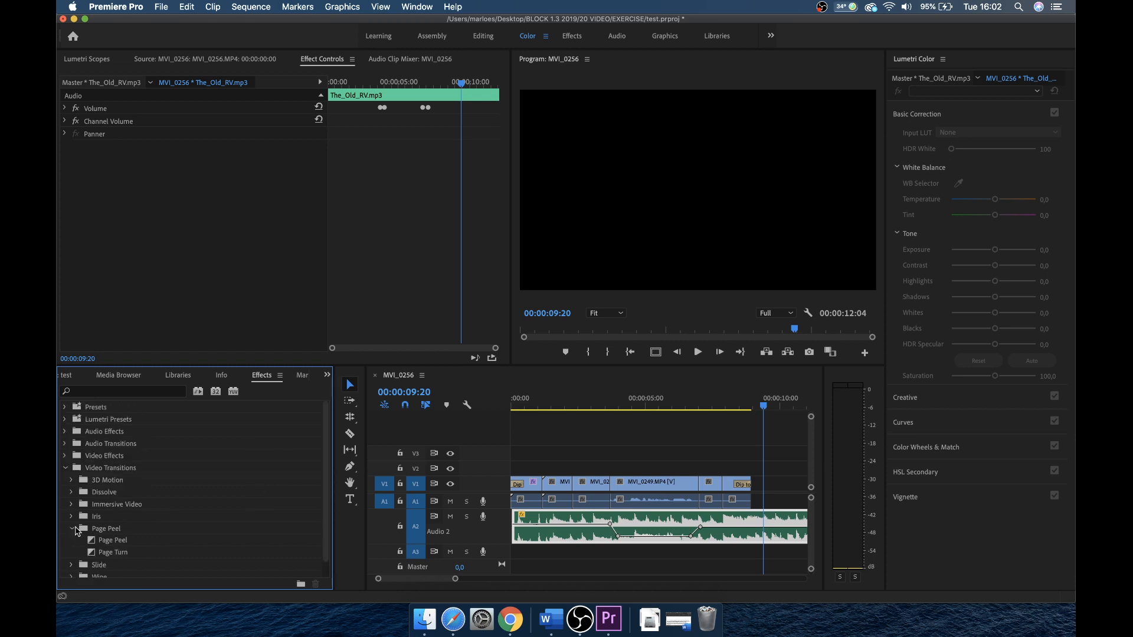
click(110, 543)
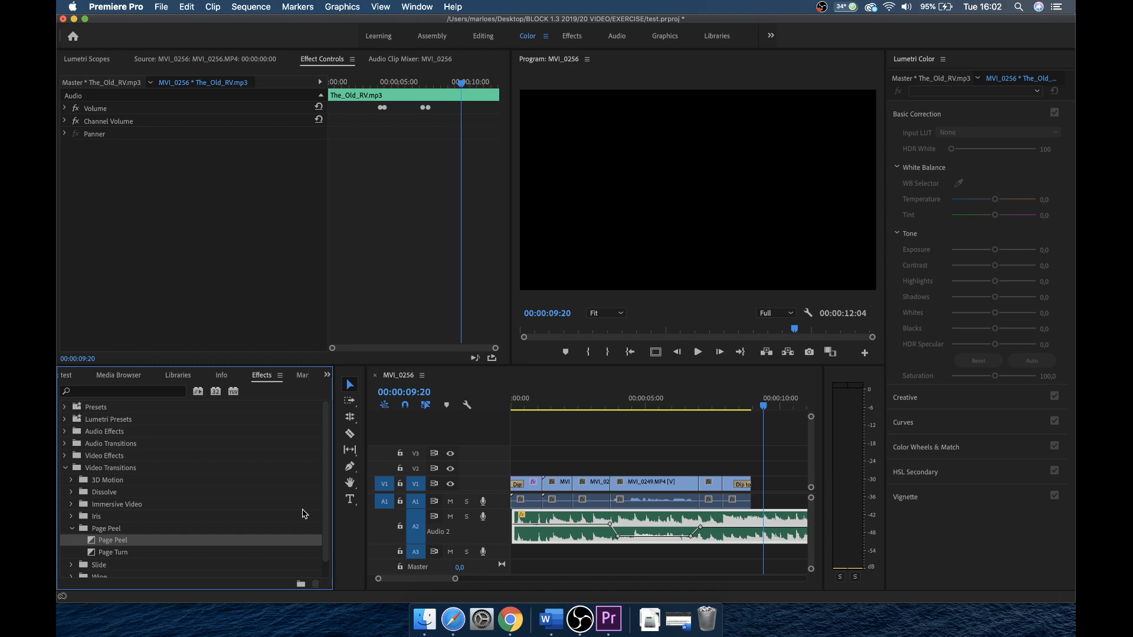
drag(108, 540, 705, 484)
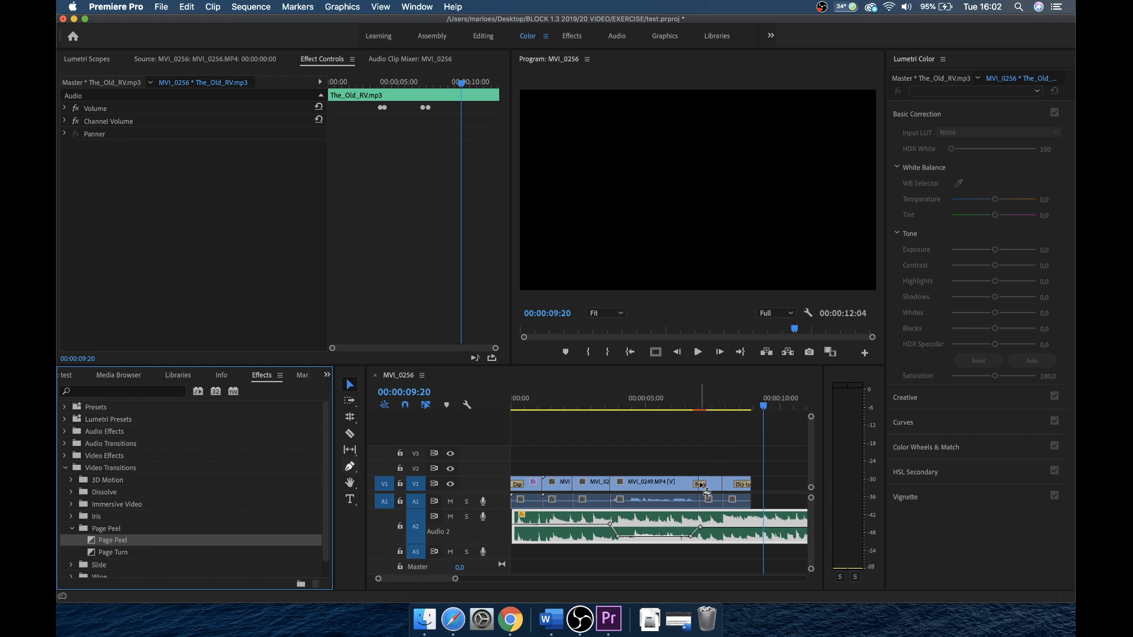
Play back the Page Peel transition between MVI_0249.MP4 and MVI_0258.MP4 and delete it from the cut.
click(694, 406)
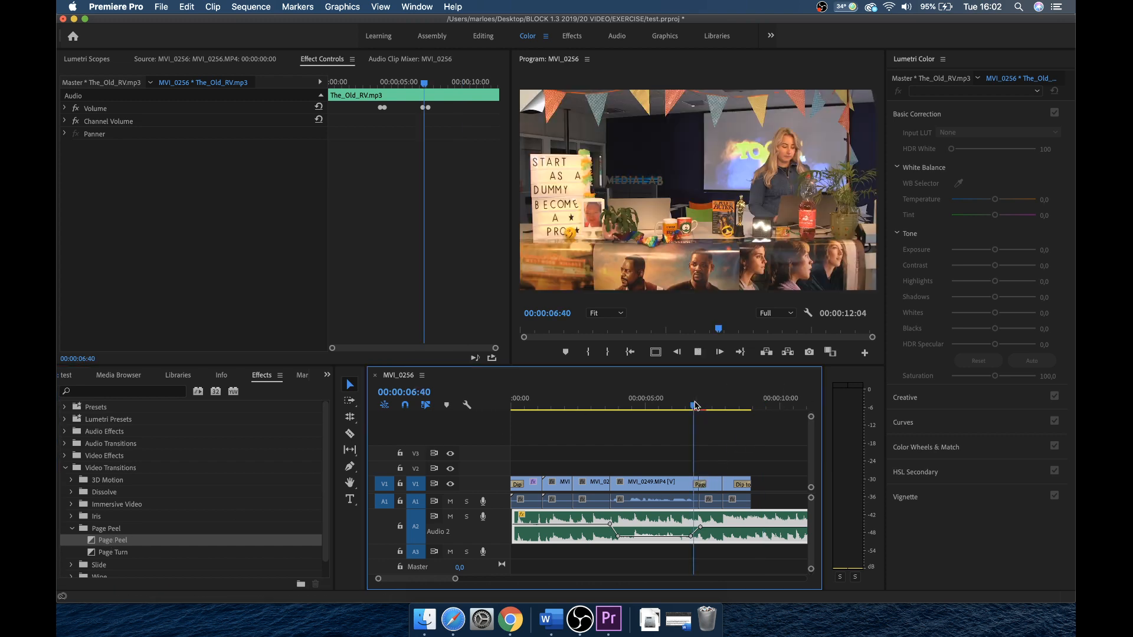
key(=)
key(space)
click(578, 406)
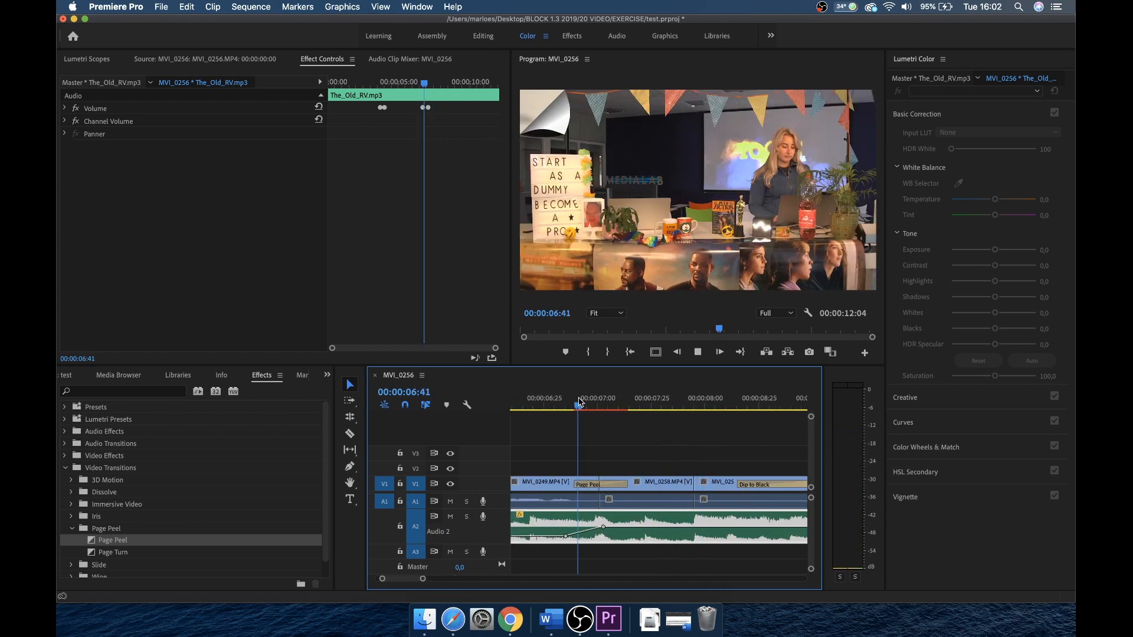
key(space)
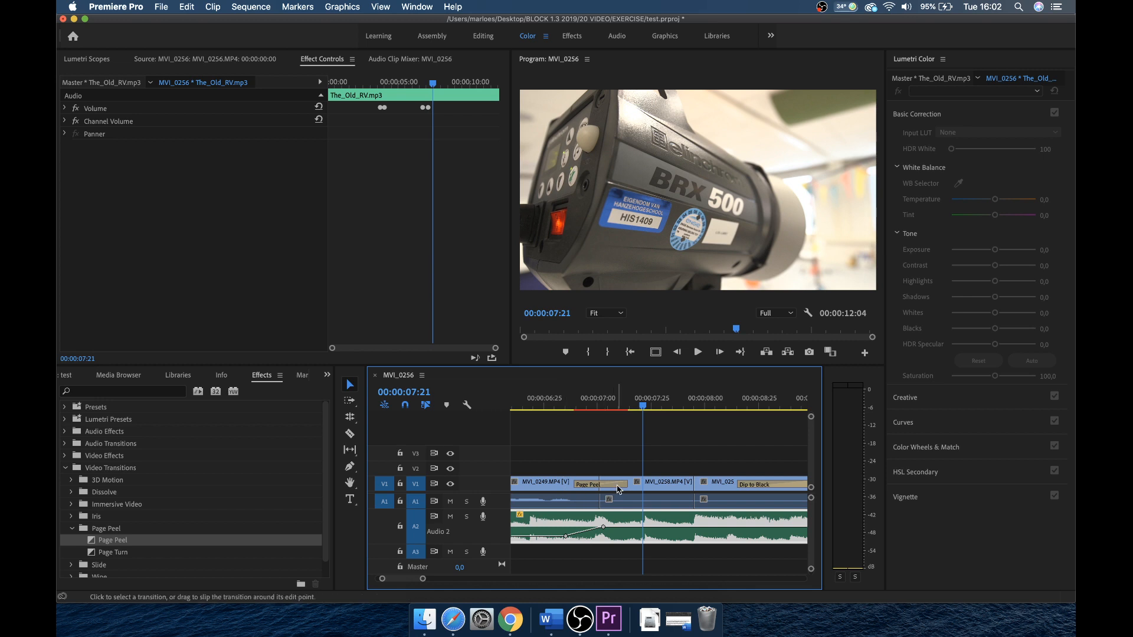
click(618, 489)
key(Delete)
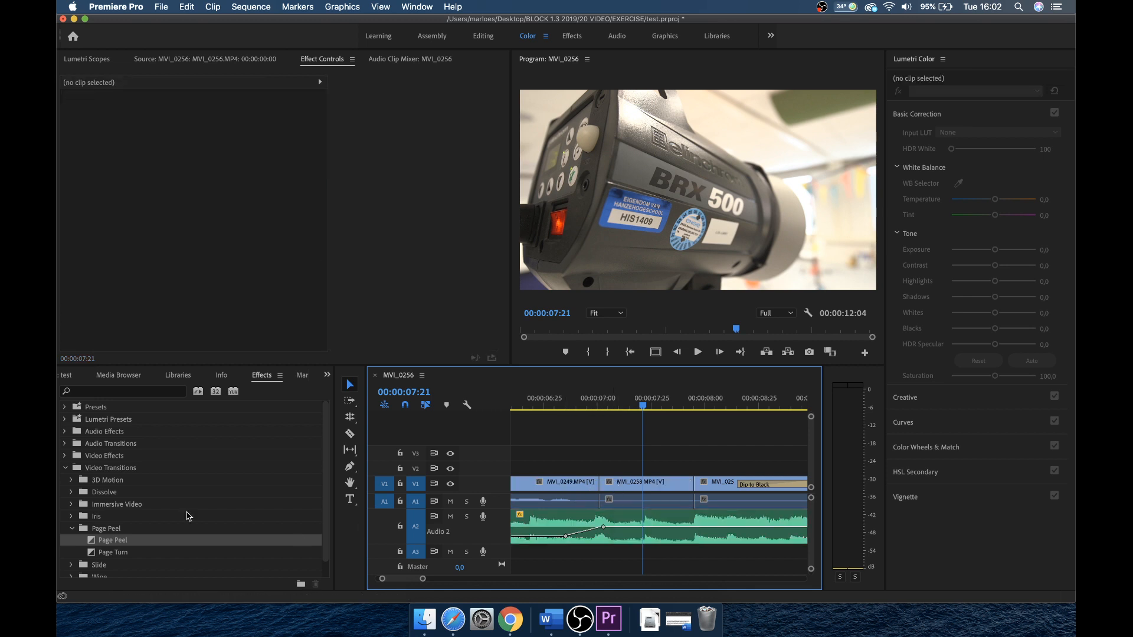
Apply the Cross Zoom transition to the cut between MVI_0249.MP4 and MVI_0258.MP4 and play it back.
scroll(189, 517, down, 1)
click(71, 572)
scroll(140, 554, down, 1)
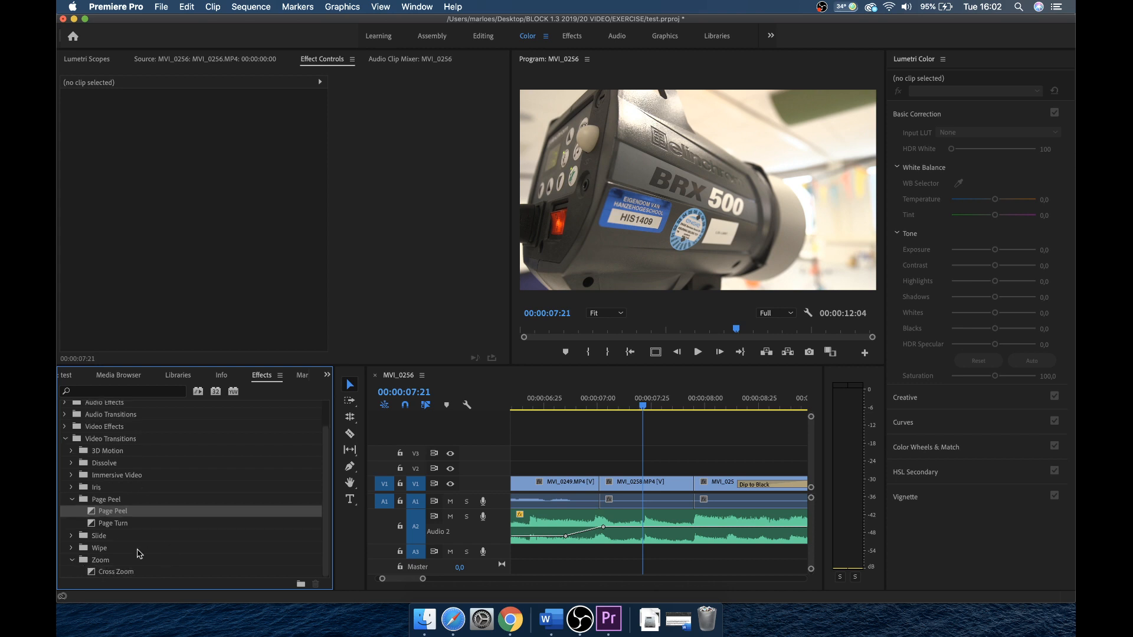
drag(98, 576, 598, 488)
click(566, 403)
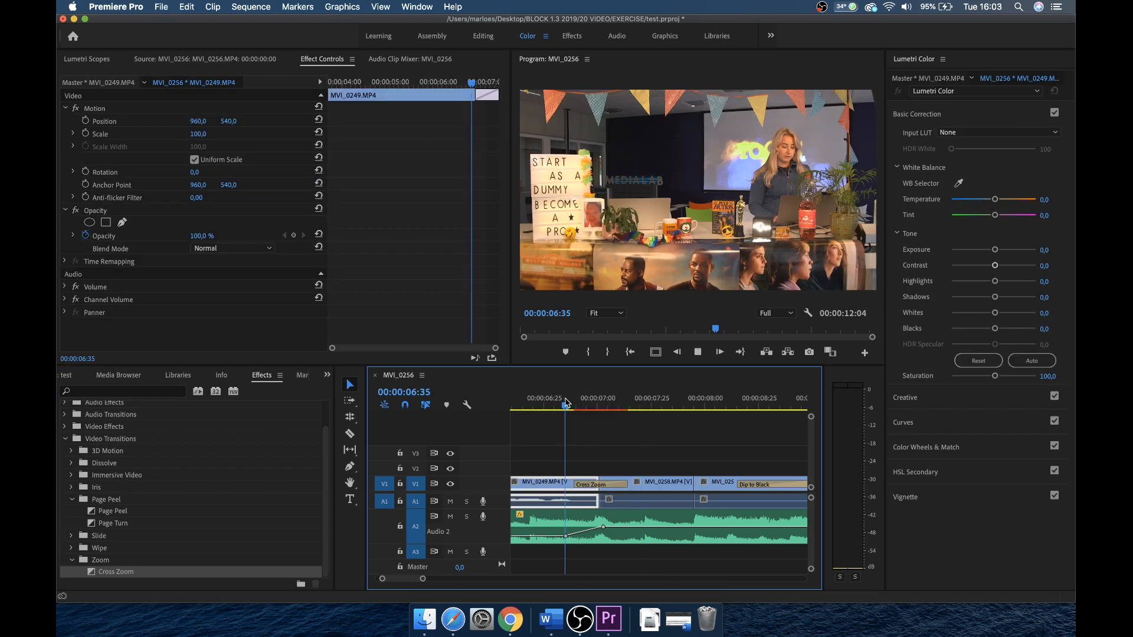
key(space)
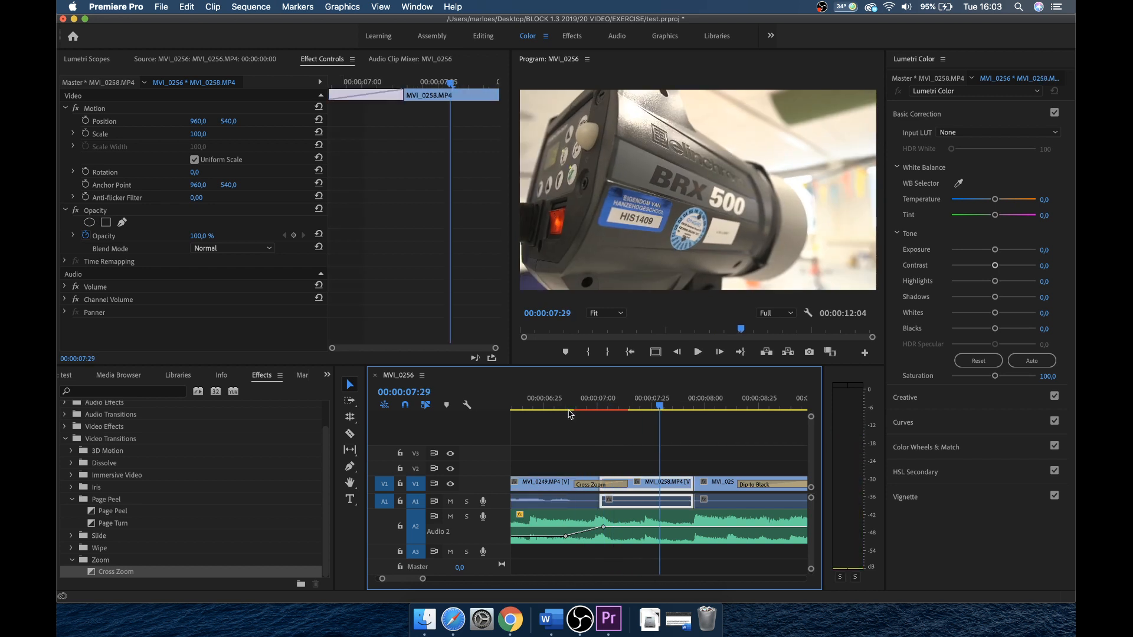
Shorten the Cross Zoom transition to about 11 frames and play it back.
drag(577, 484, 591, 485)
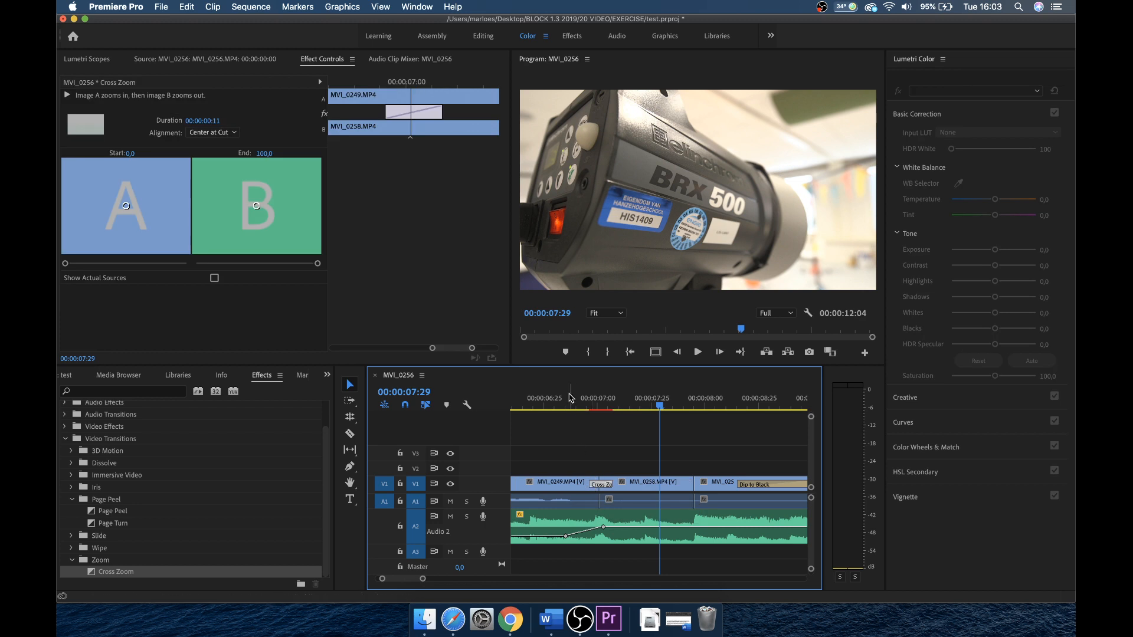
click(571, 399)
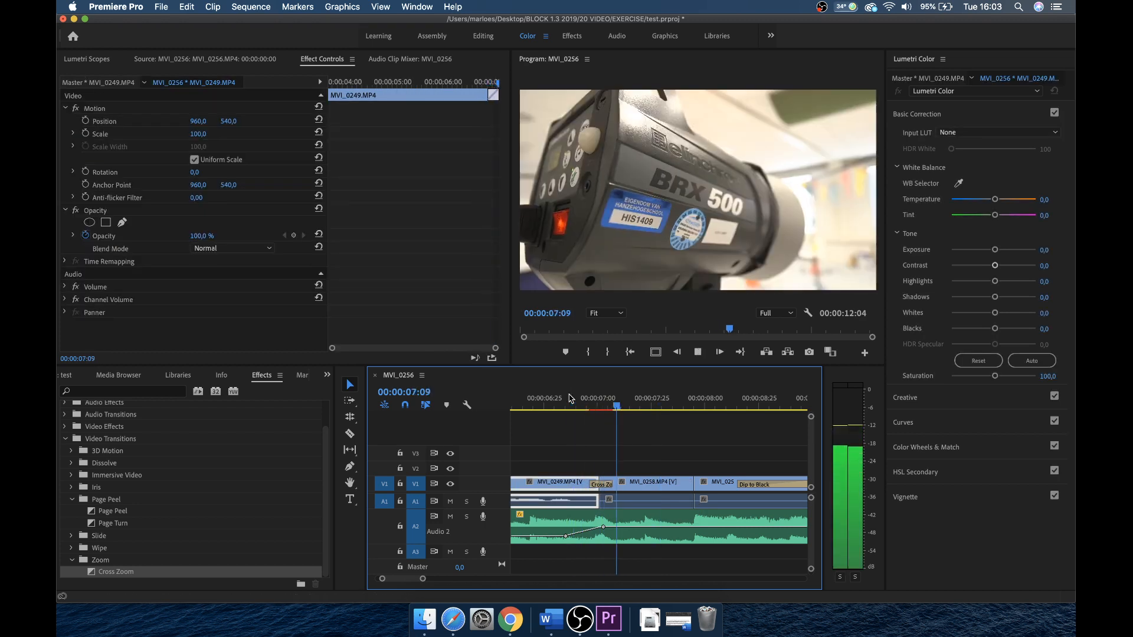
key(space)
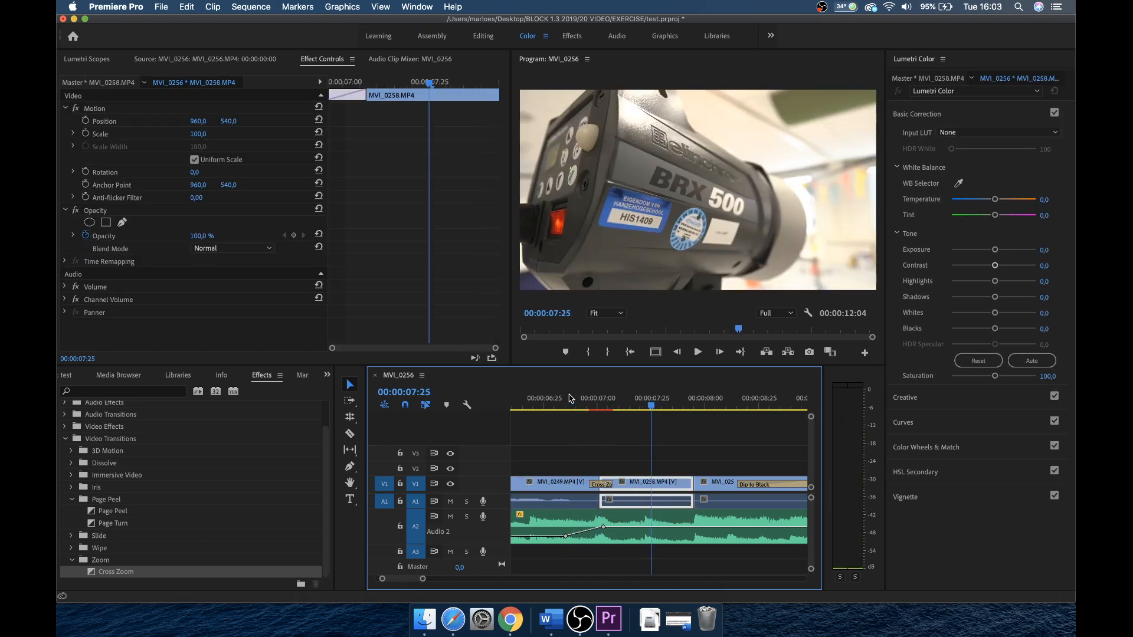
Play back the sequence around the shortened Cross Zoom twice to judge how it flows into the following clips.
key(minus)
key(minus)
click(616, 400)
key(space)
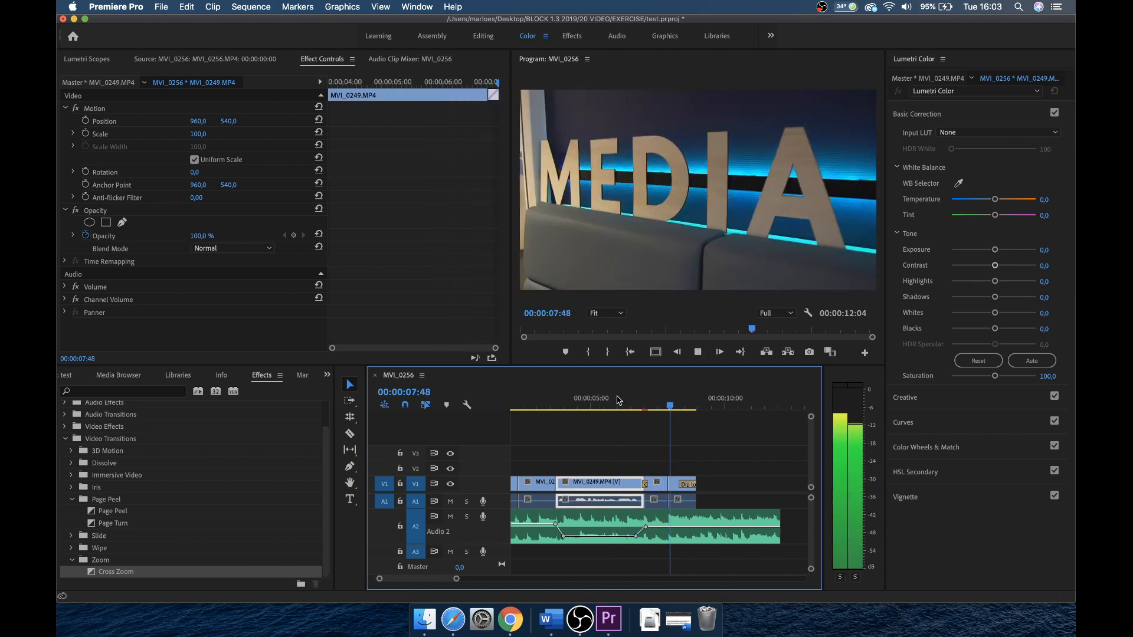
key(space)
click(630, 405)
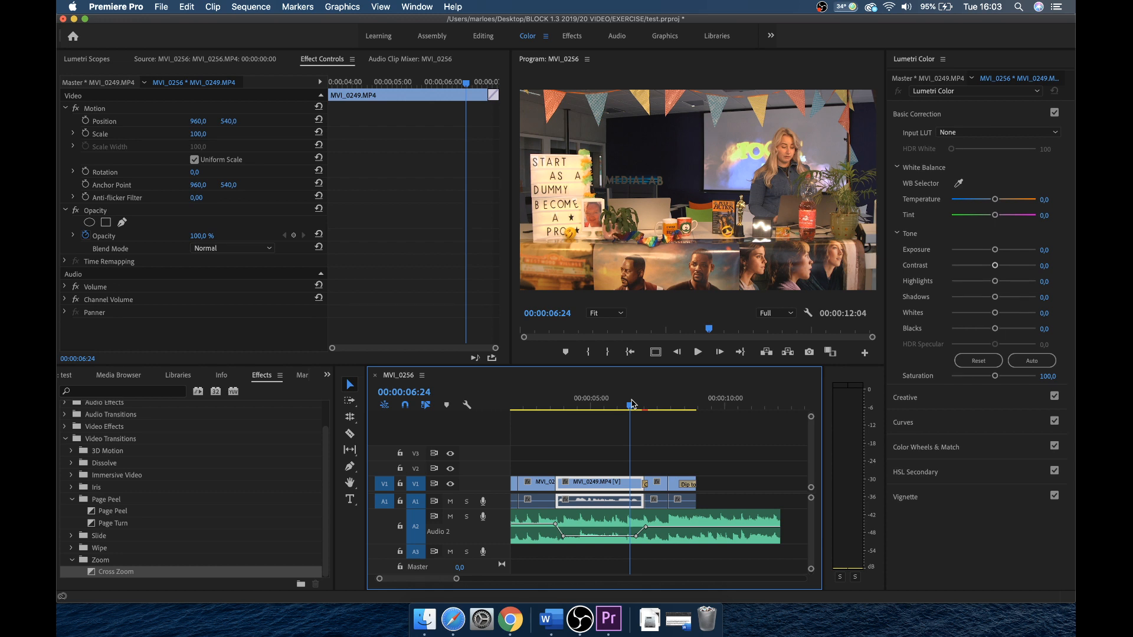
key(space)
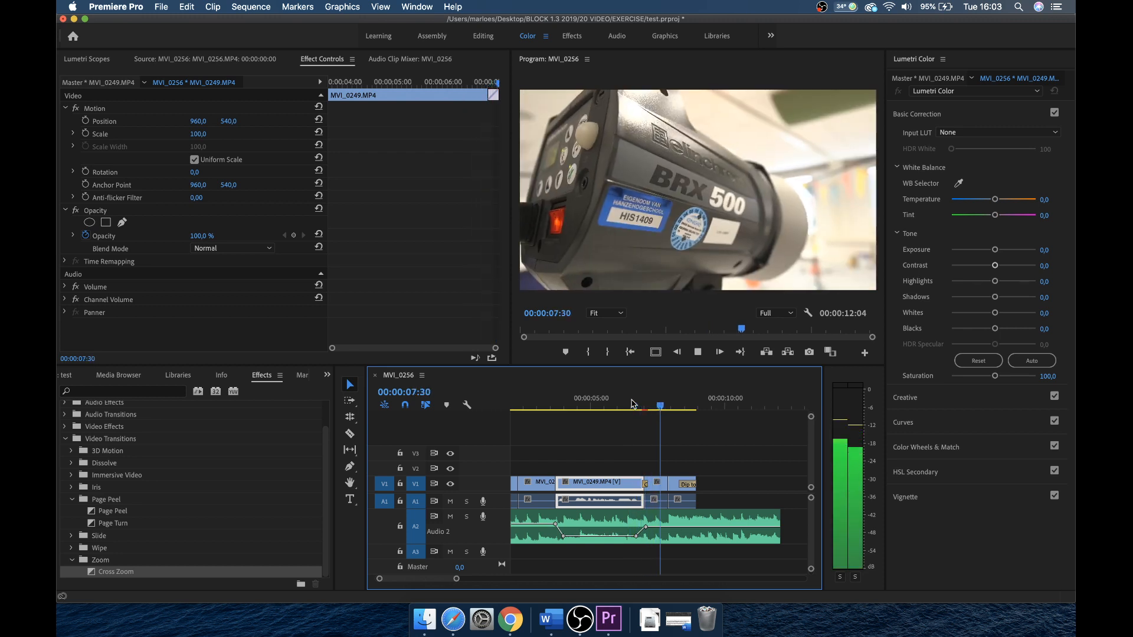
key(space)
Apply the Wipe transition to the cut between MVI_0252.MP4 and MVI_0249.MP4.
click(562, 406)
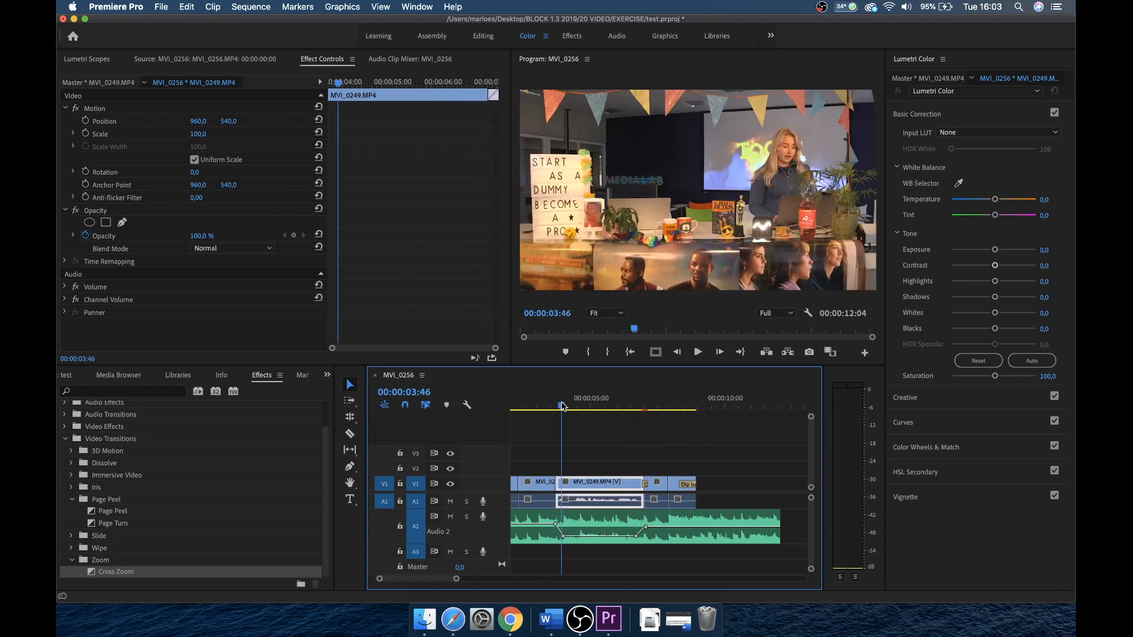
click(72, 536)
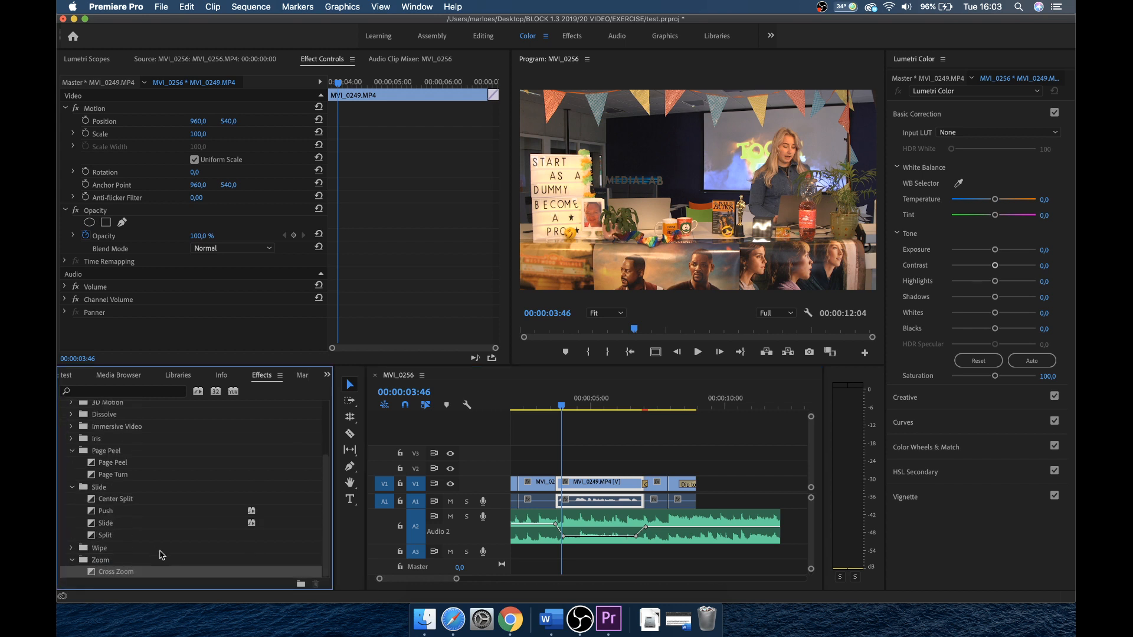
click(72, 548)
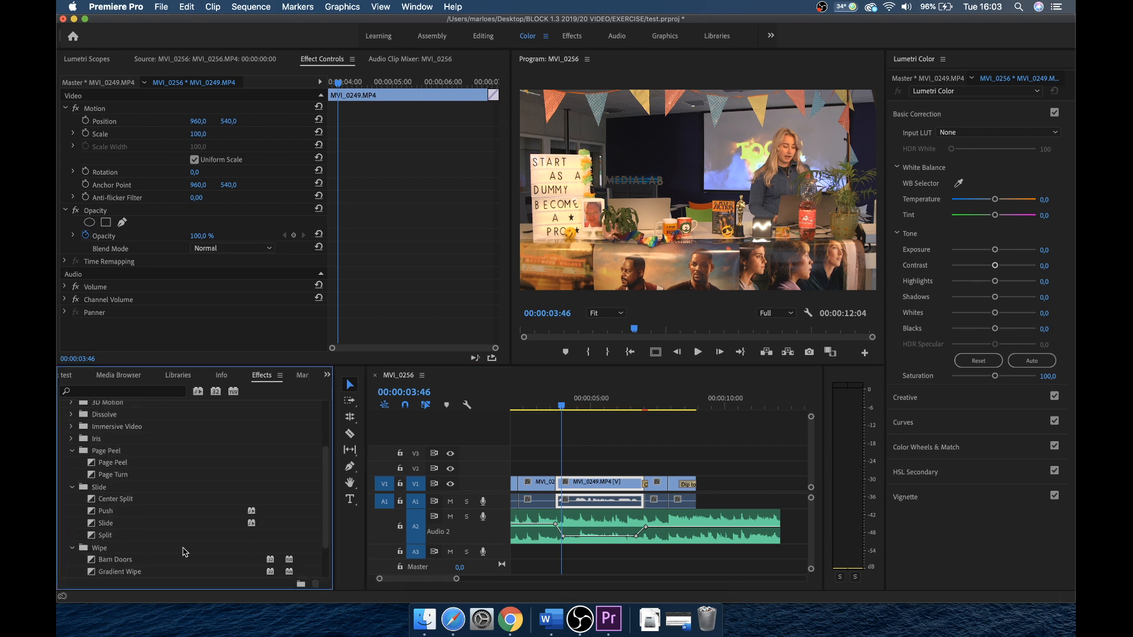
scroll(186, 552, down, 3)
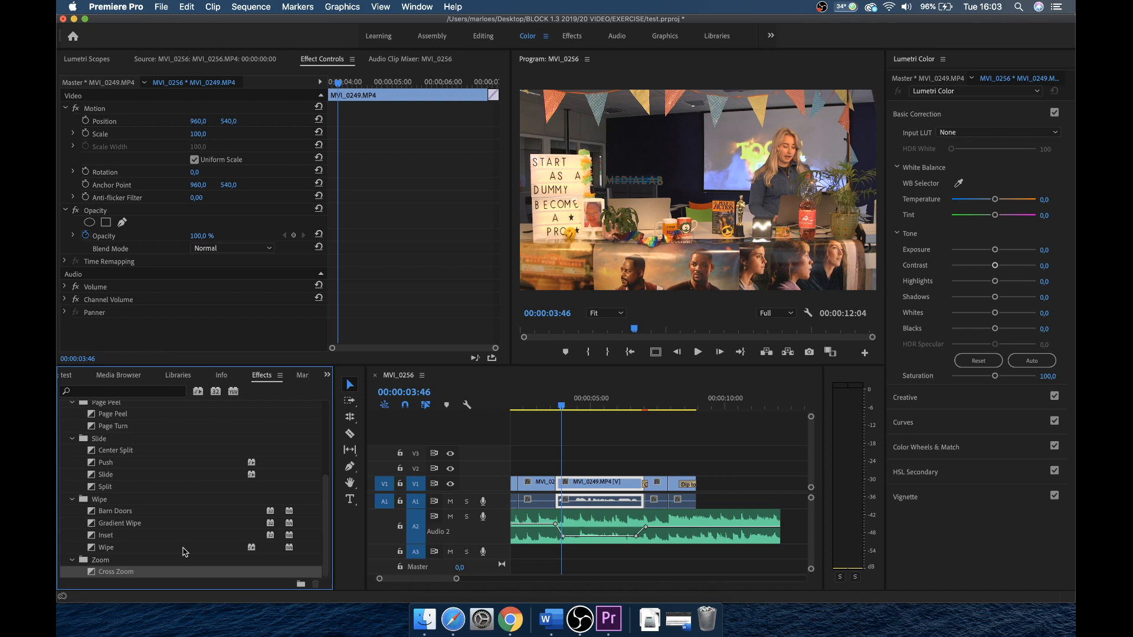
click(148, 549)
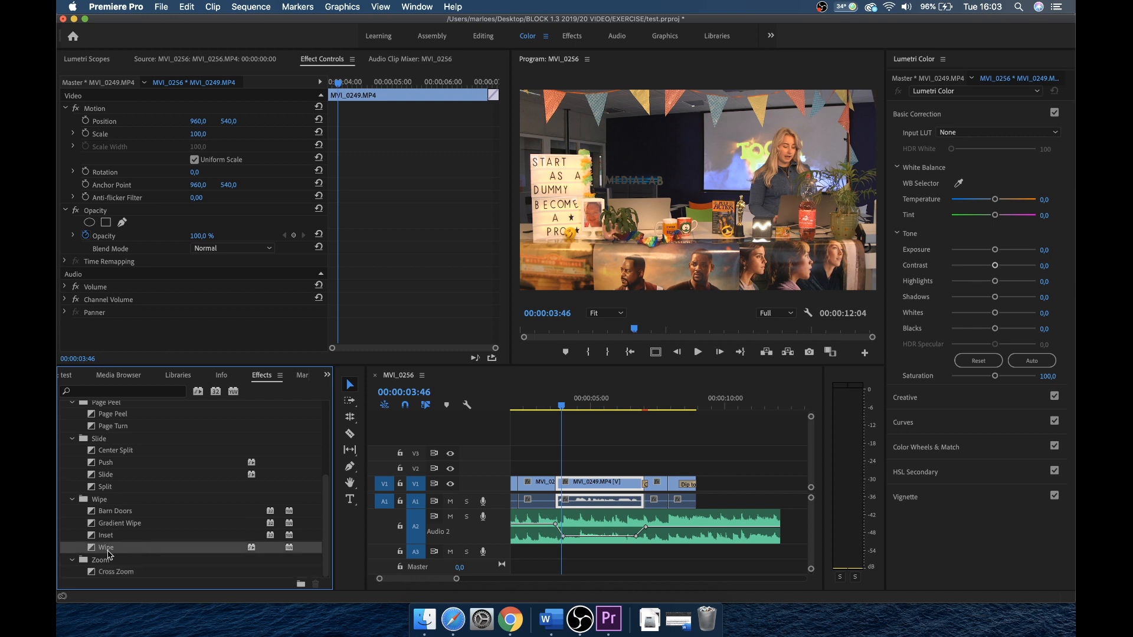
drag(117, 560, 557, 482)
scroll(558, 483, up, 4)
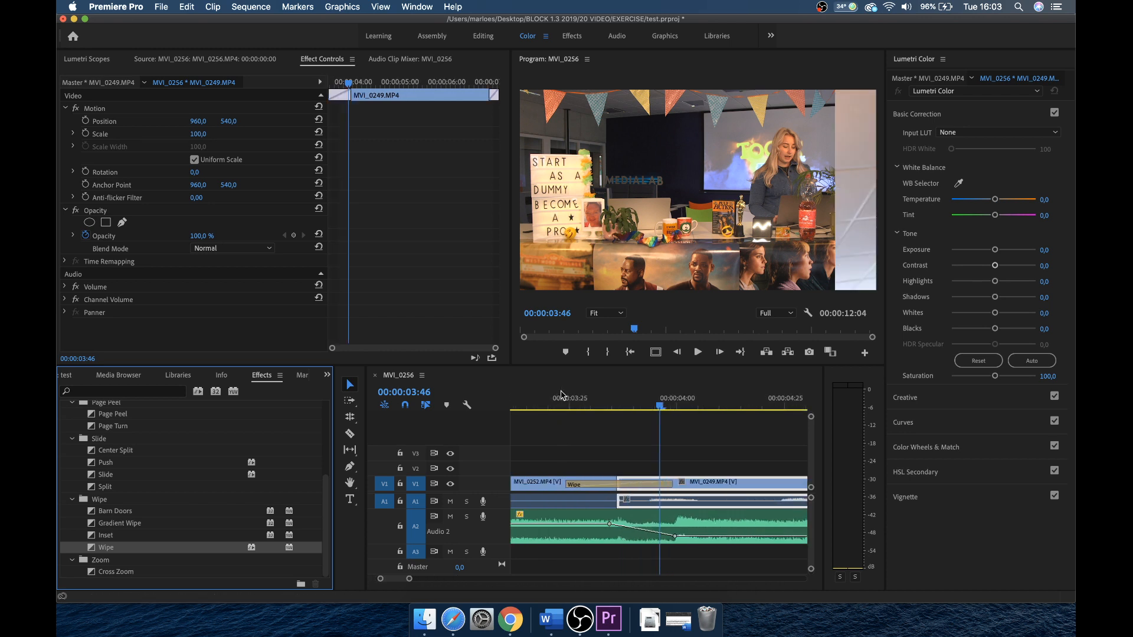
Play back the Wipe transition between MVI_0252.MP4 and MVI_0249.MP4 to judge its speed.
click(560, 403)
key(space)
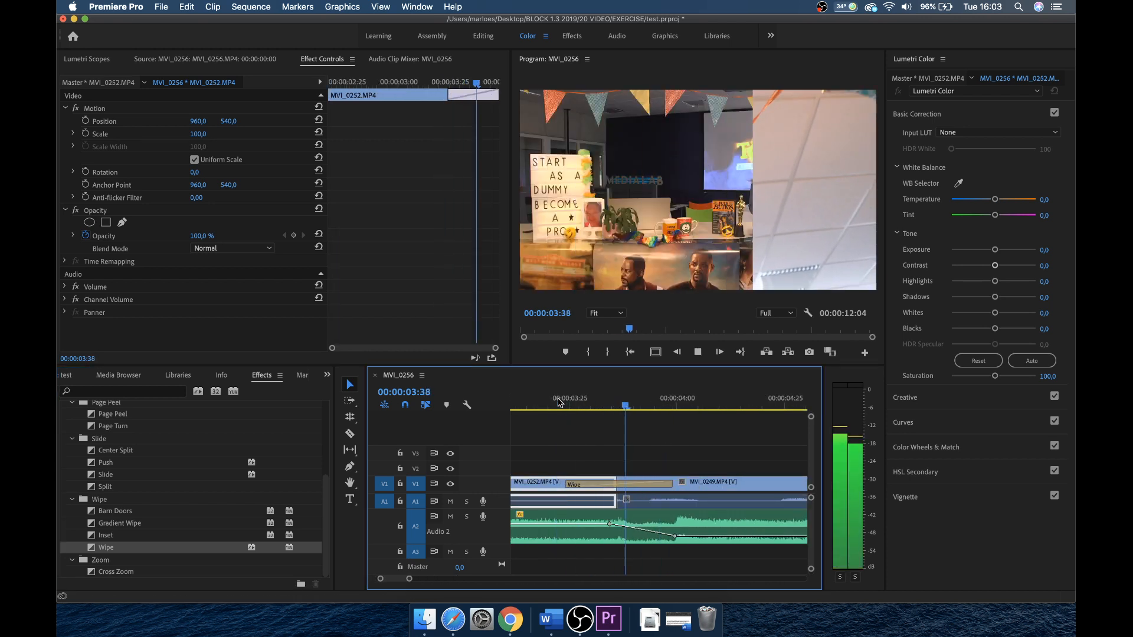
key(space)
scroll(559, 402, up, 2)
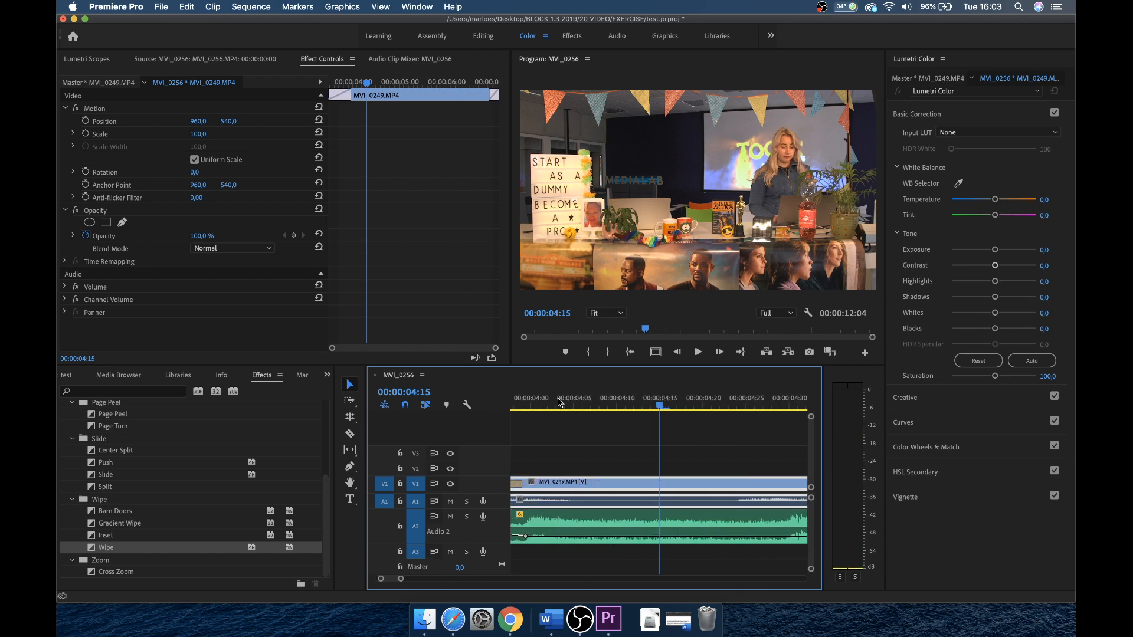
scroll(543, 449, down, 2)
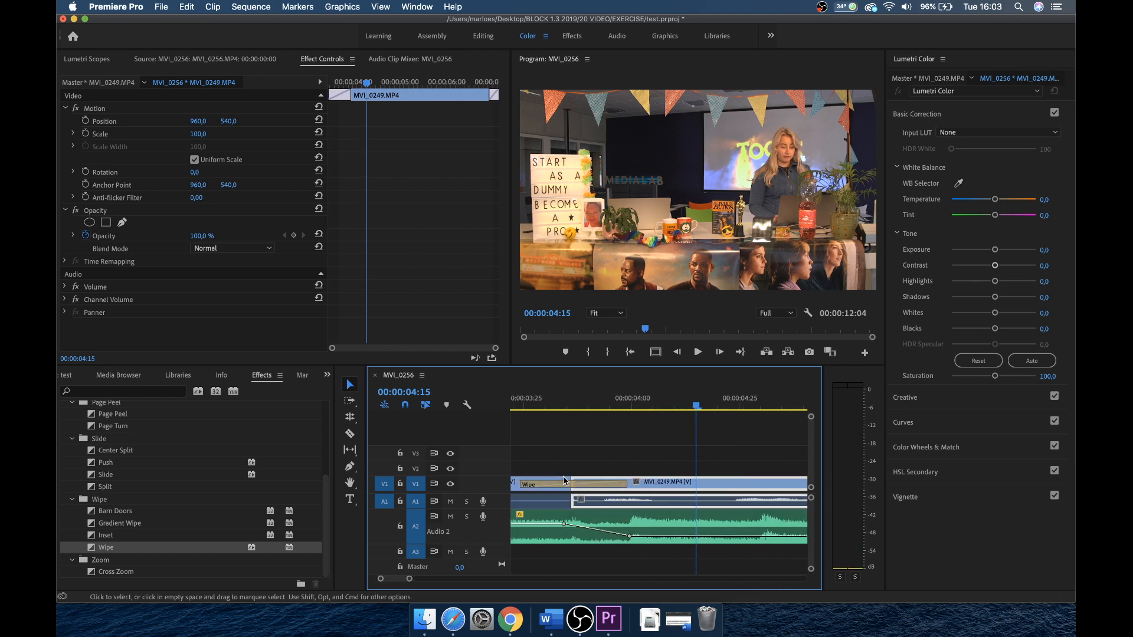
Shorten the Wipe transition between MVI_0252.MP4 and MVI_0249.MP4 to about 7 frames and play it back.
drag(523, 485, 565, 485)
click(519, 404)
key(space)
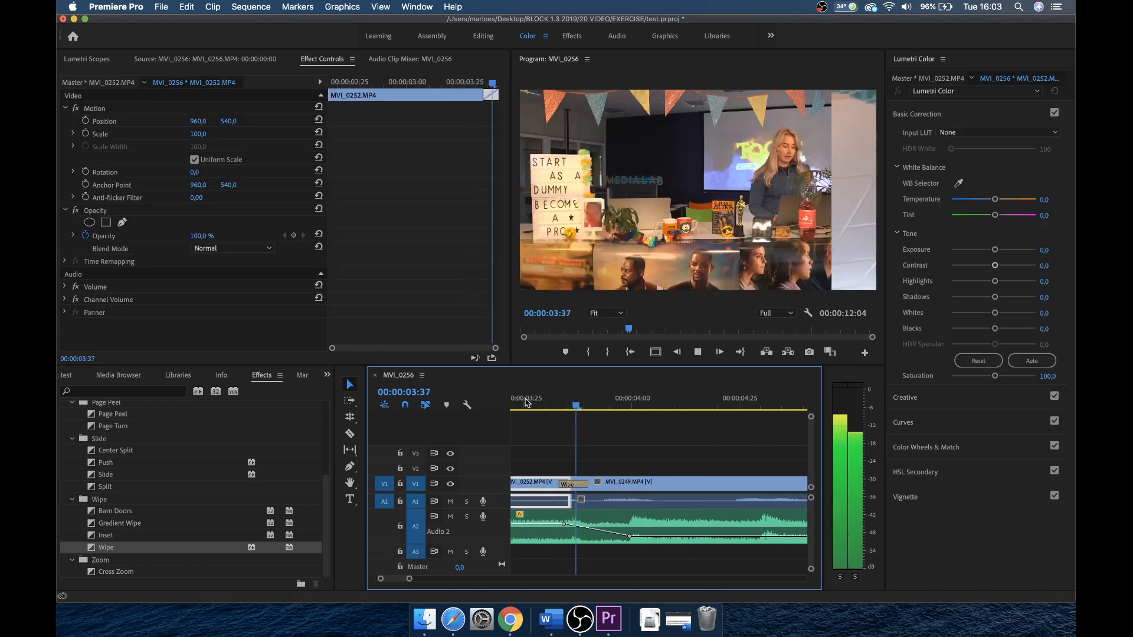
scroll(527, 403, down, 3)
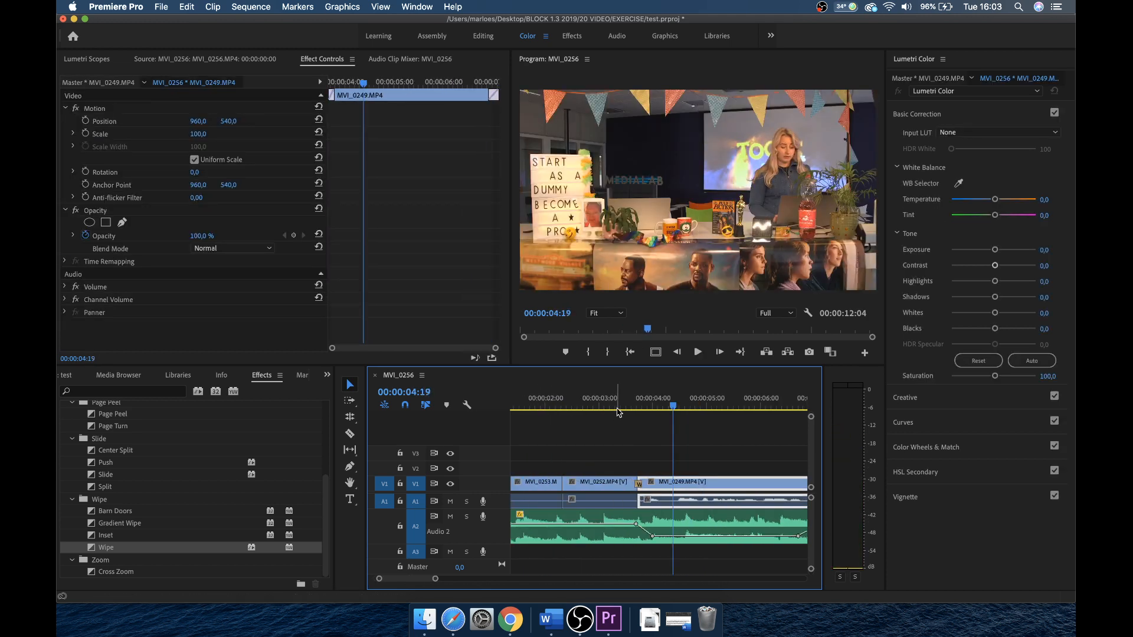
click(620, 406)
key(space)
scroll(620, 407, down, 3)
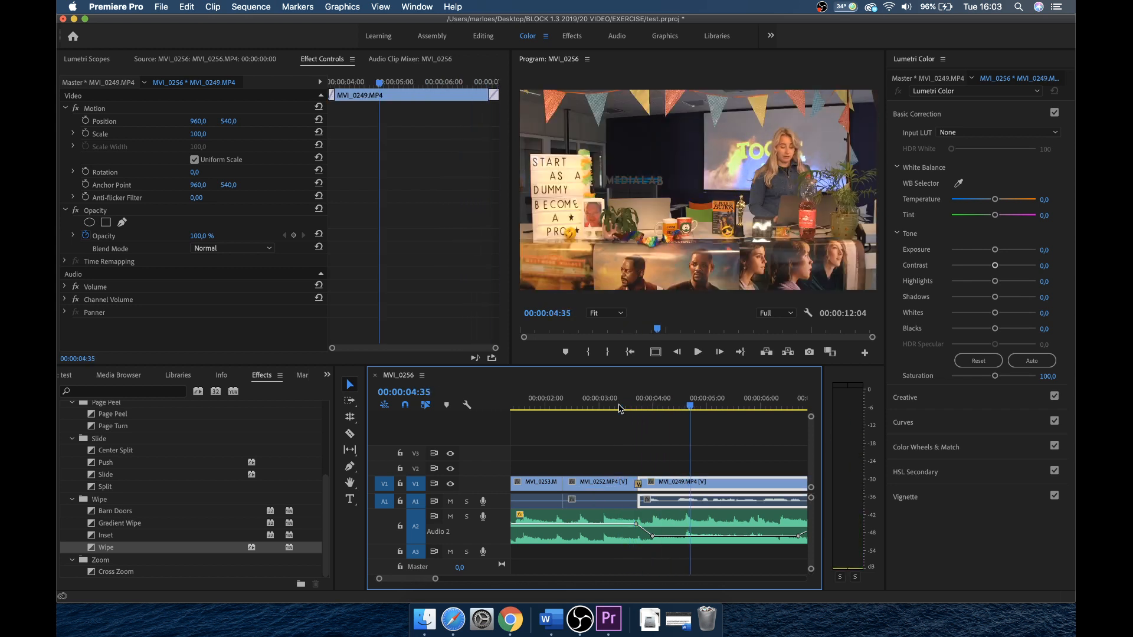
Play back the sequence from just before the shortened Wipe to the closing fade to review the transitions together.
scroll(619, 408, down, 2)
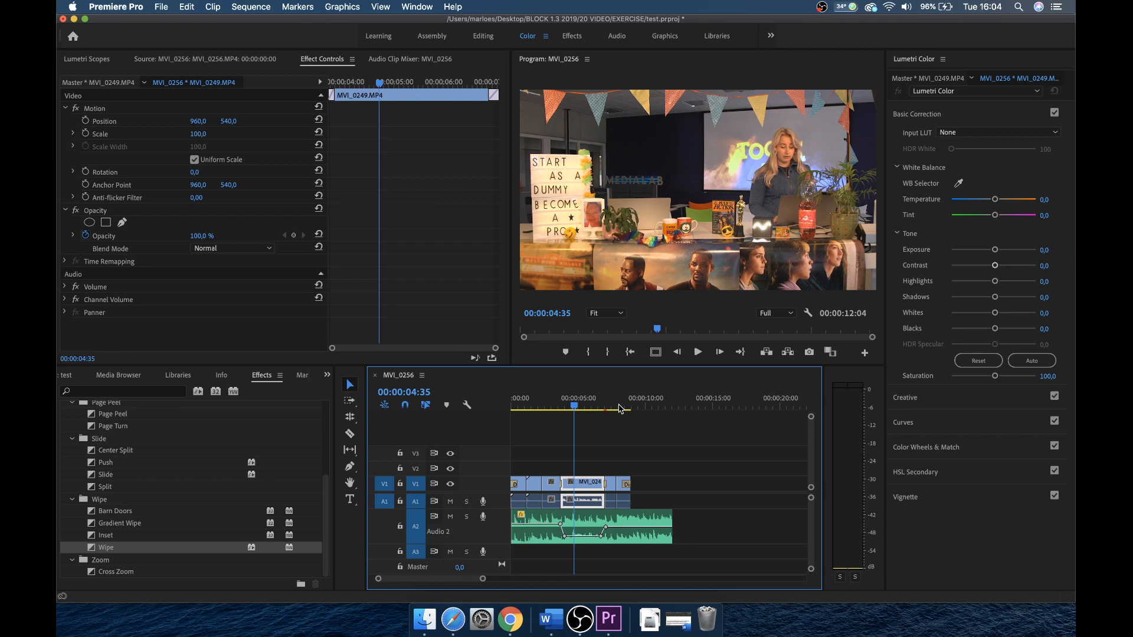
key(=)
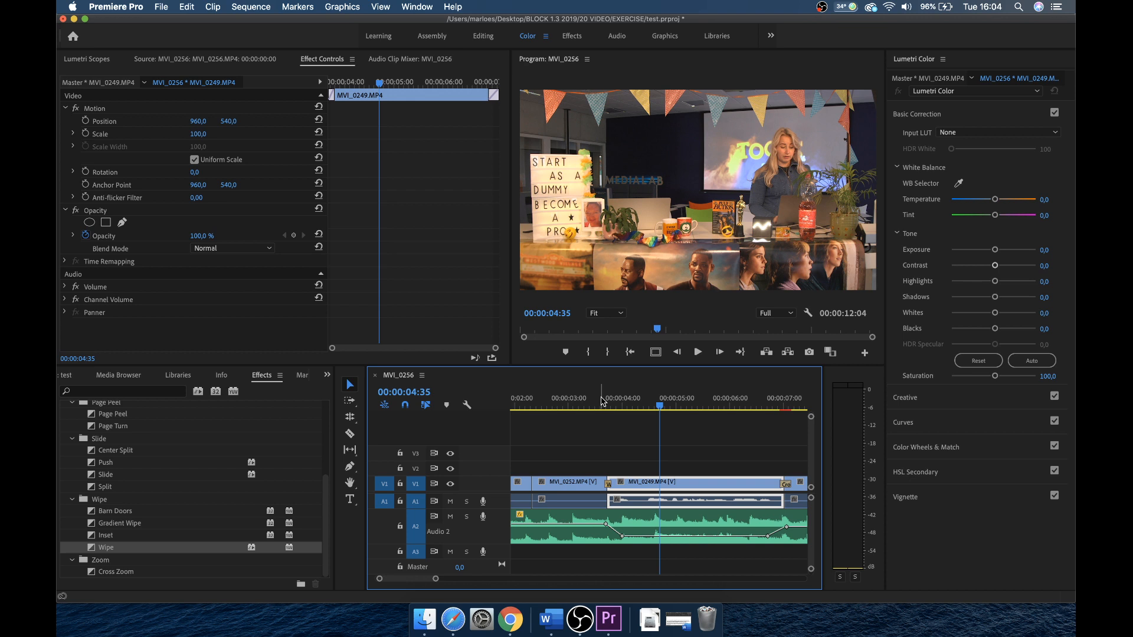
click(602, 402)
key(backslash)
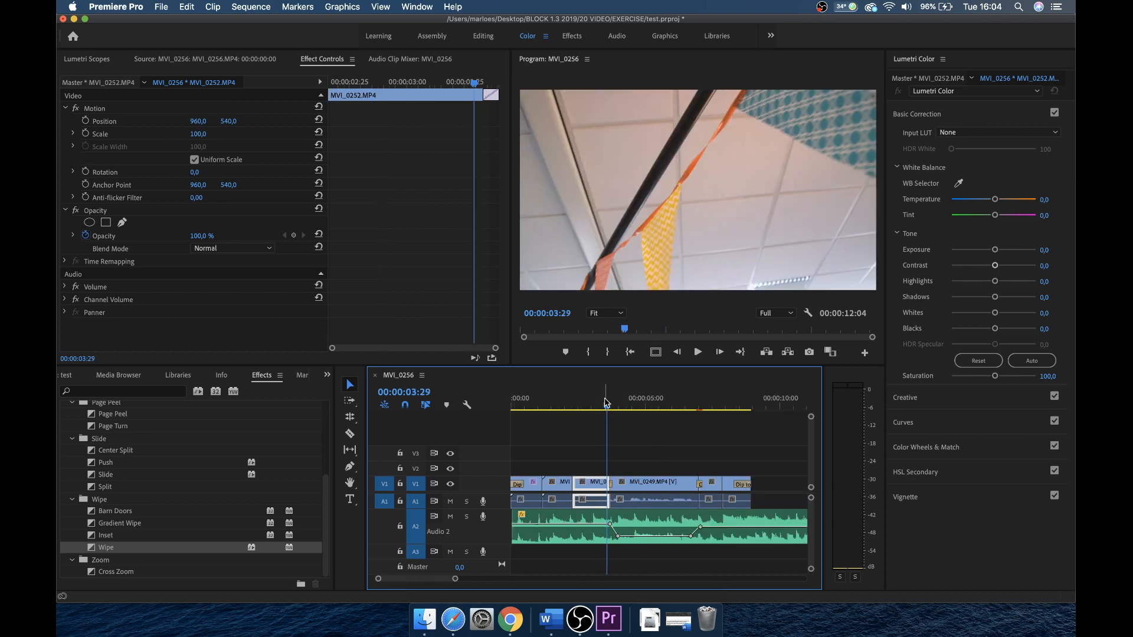
click(692, 406)
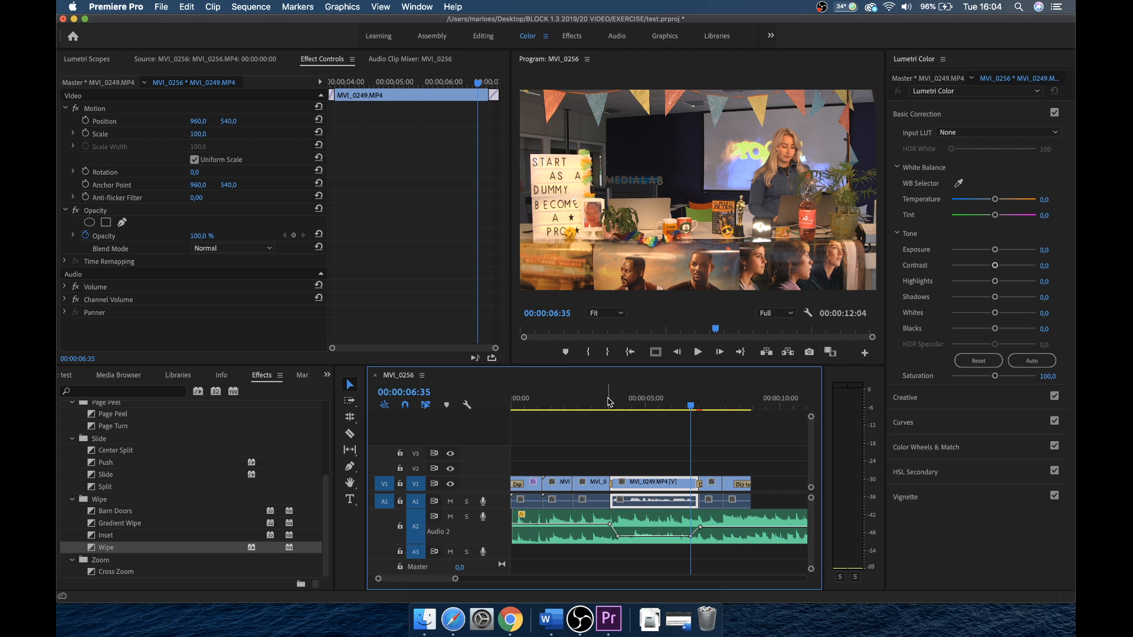
click(610, 403)
key(space)
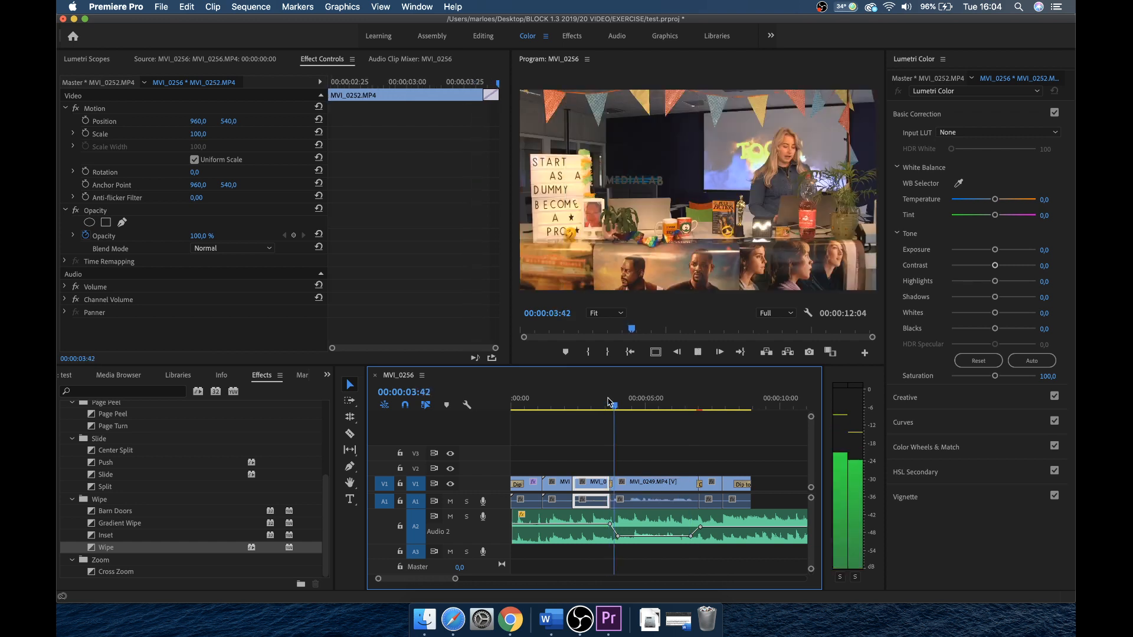
click(682, 403)
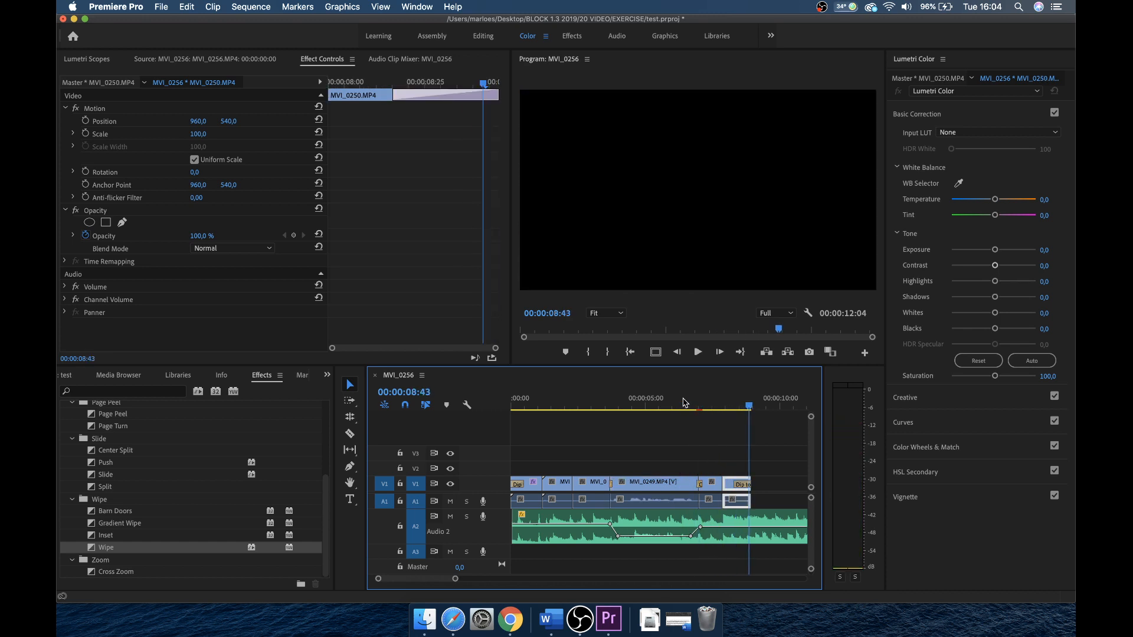
Collapse the Page Peel, Slide, Wipe and Zoom transition folders and the Video Transitions category containing them.
scroll(181, 519, up, 3)
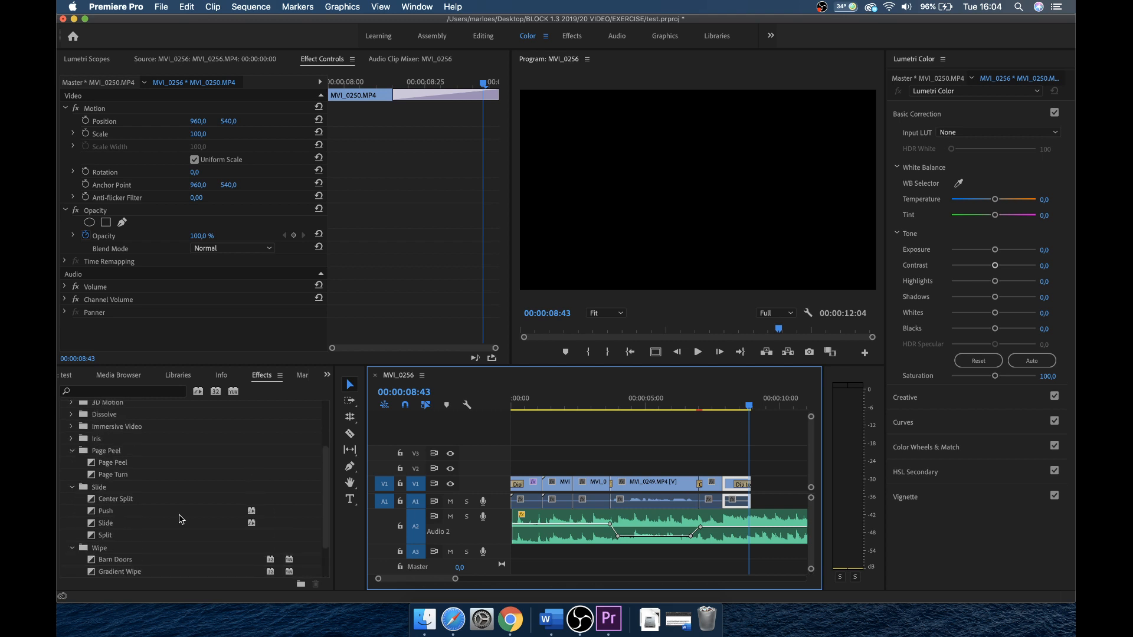
scroll(181, 520, up, 1)
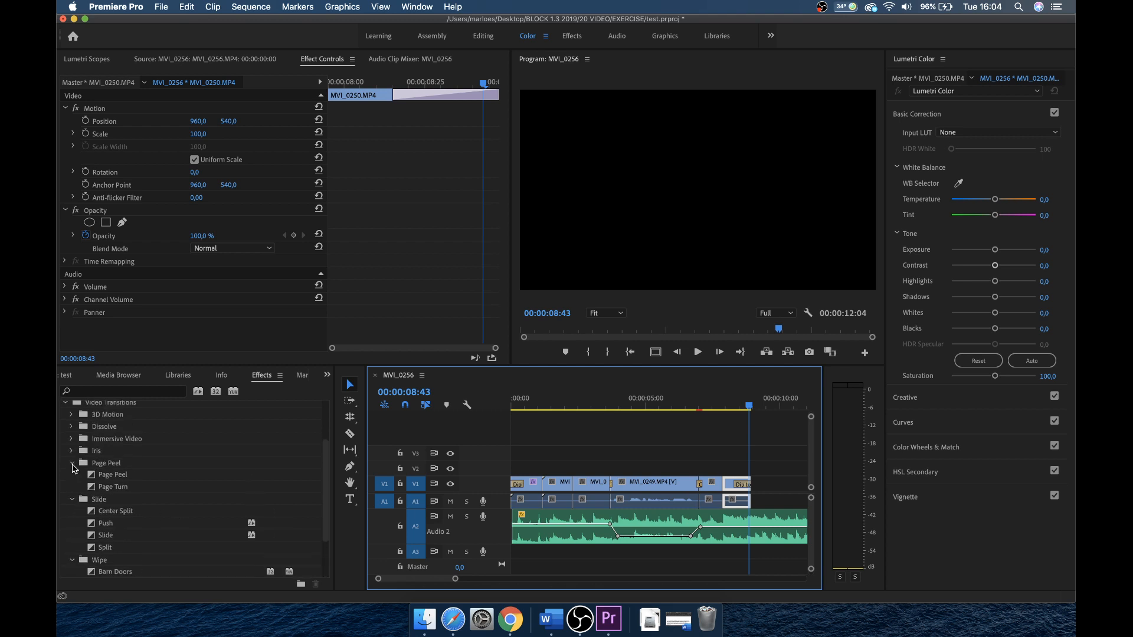
click(73, 464)
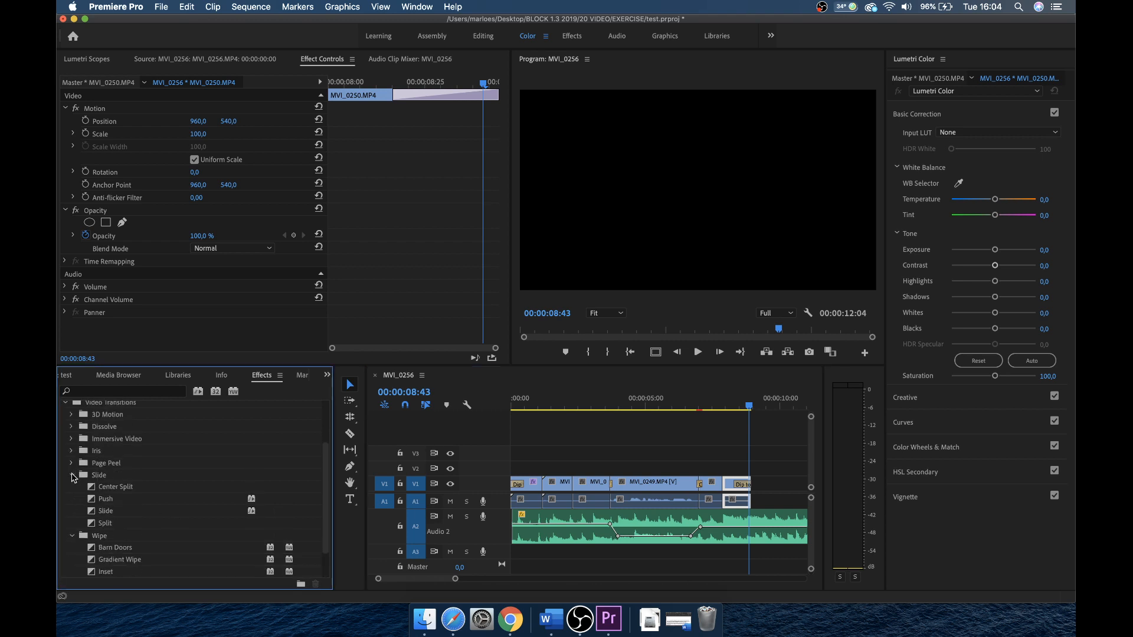
click(73, 476)
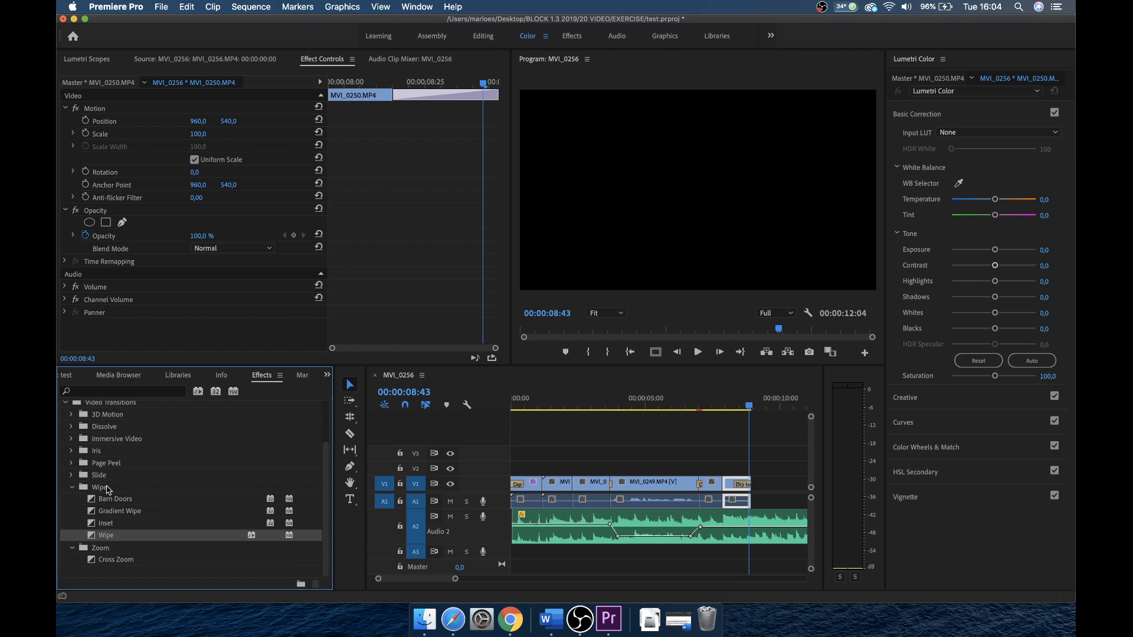
click(72, 488)
click(74, 500)
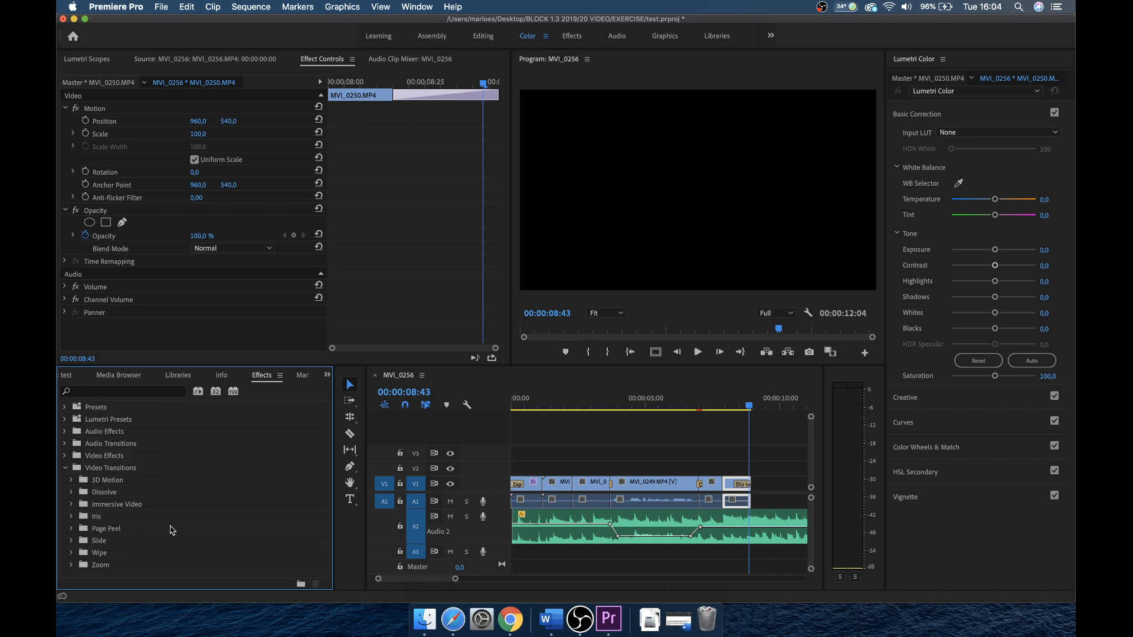
click(65, 468)
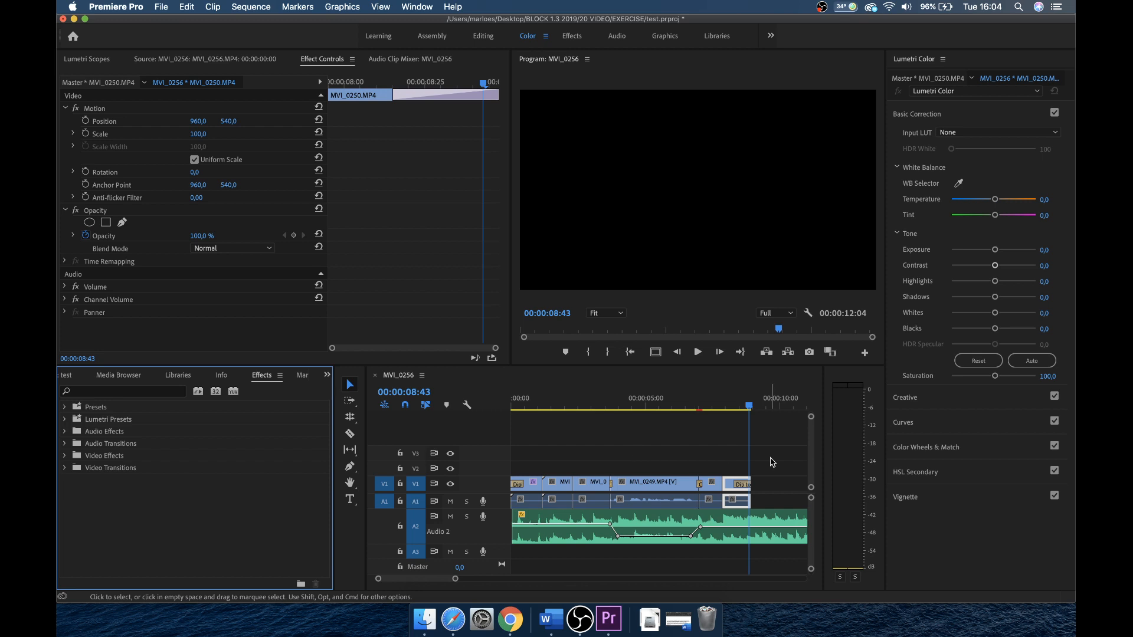
Add dirty dancing noise.mp4 from the project media to tracks V1 and A1 at about 16 seconds, leaving a gap after the existing clips.
key(minus)
key(minus)
key(minus)
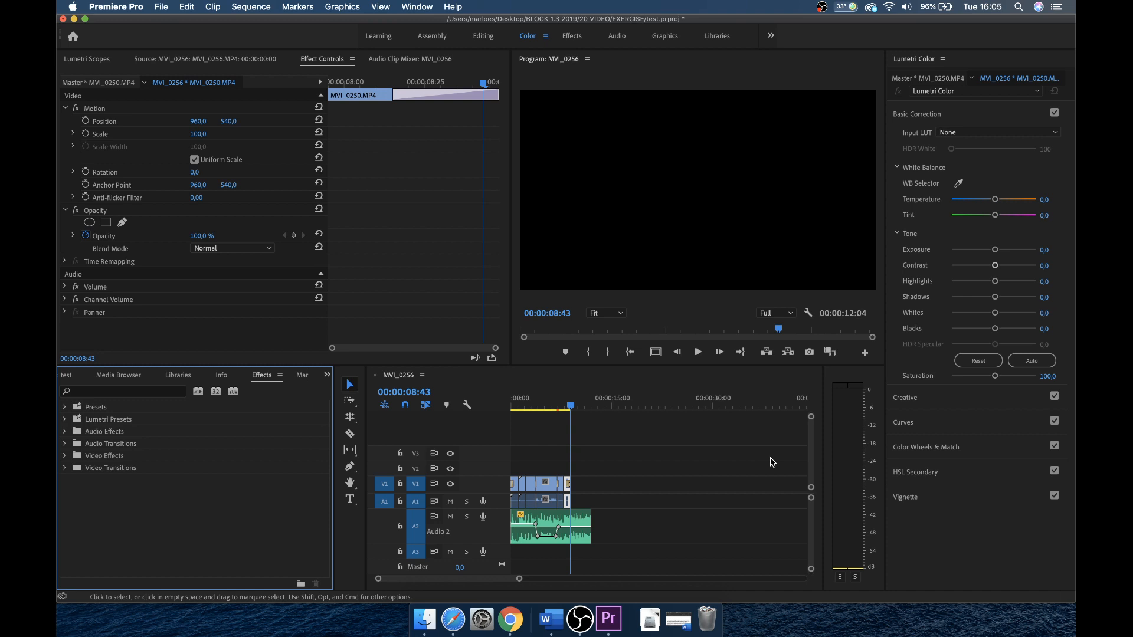
click(629, 527)
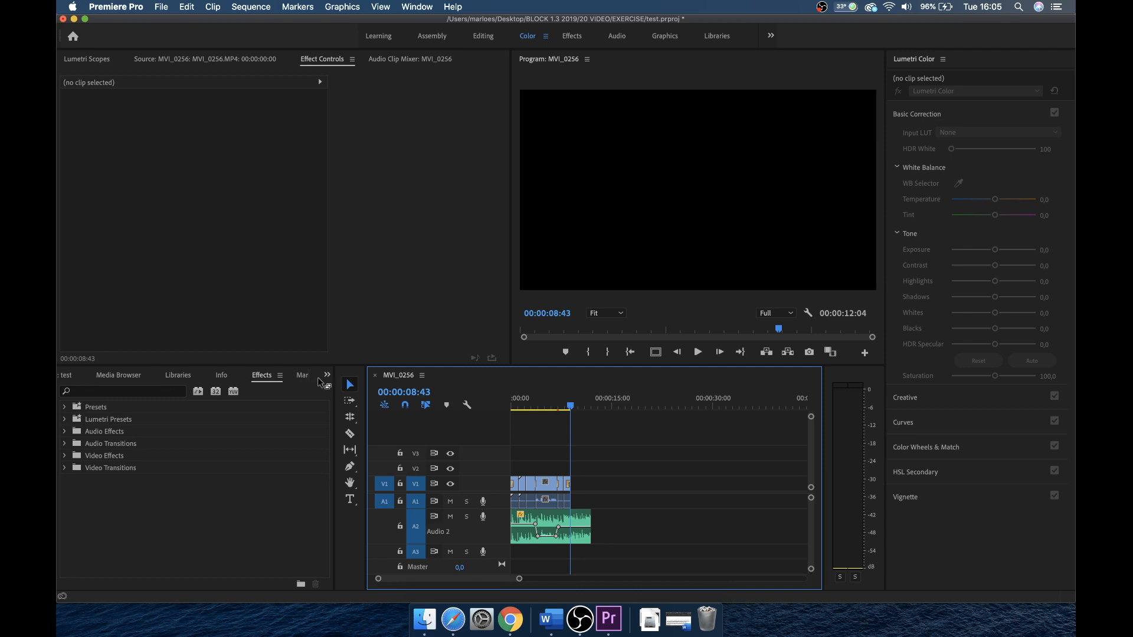
click(328, 376)
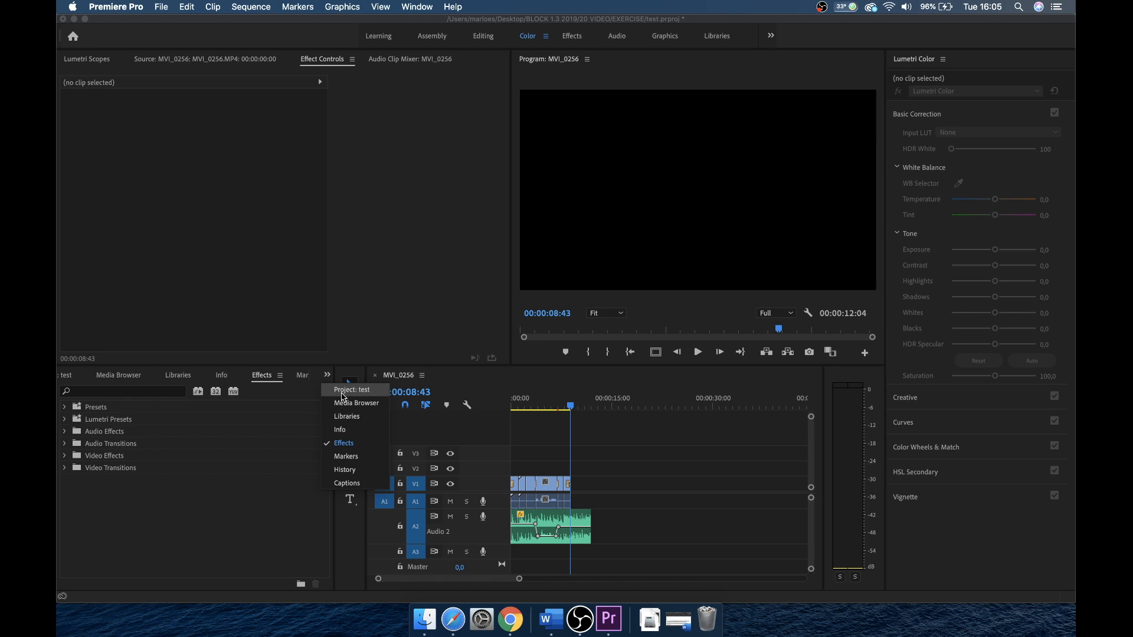
click(343, 392)
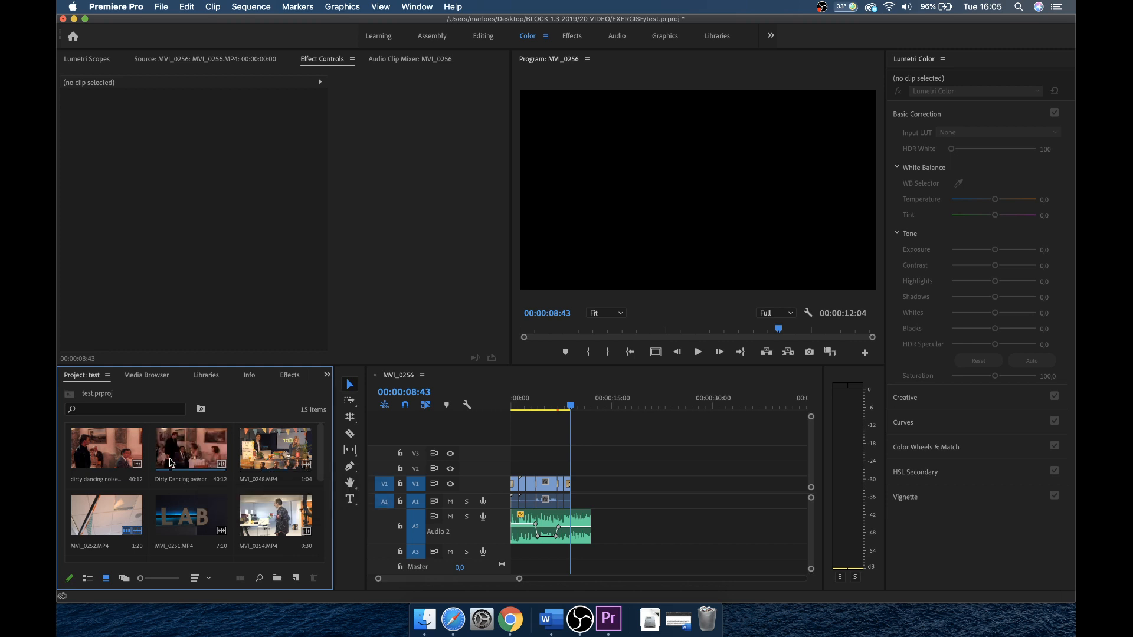
click(207, 463)
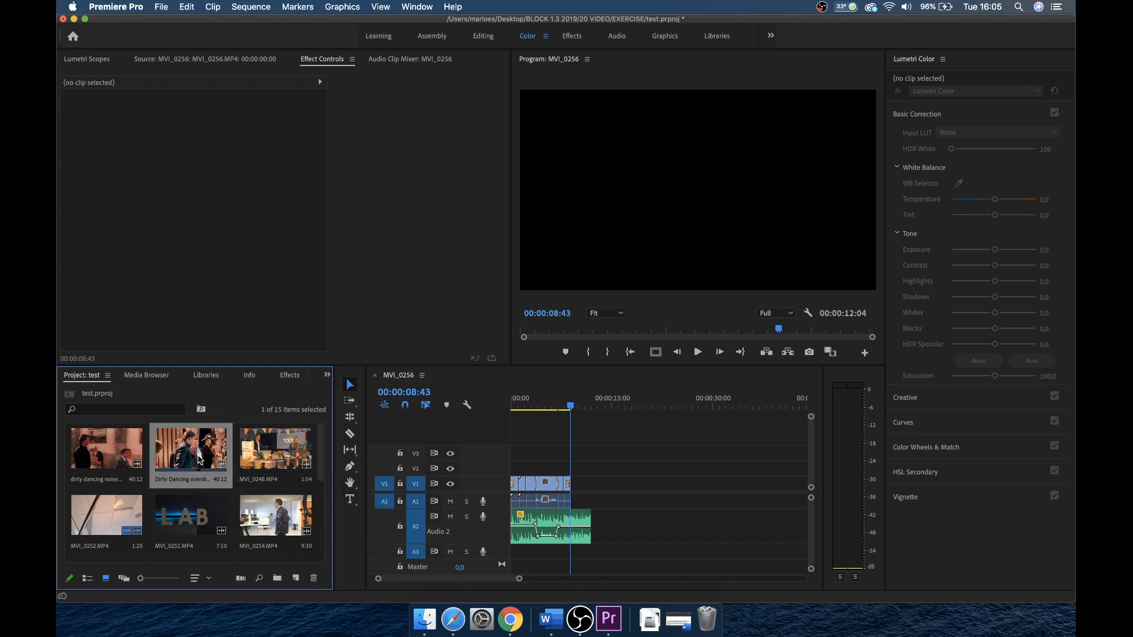
click(105, 471)
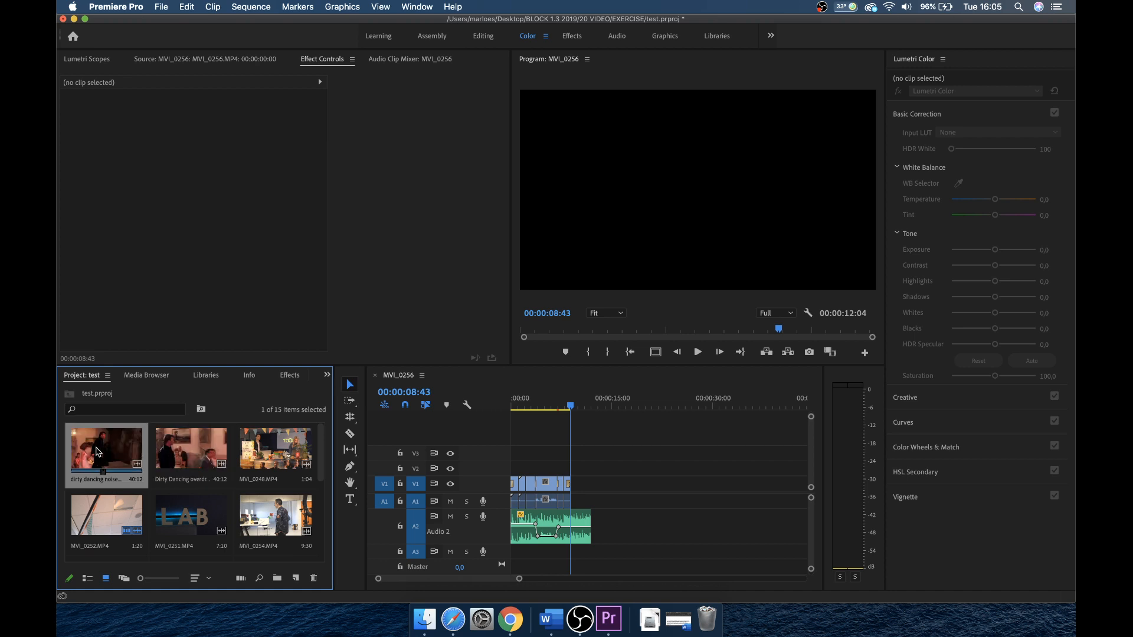
drag(98, 452, 618, 501)
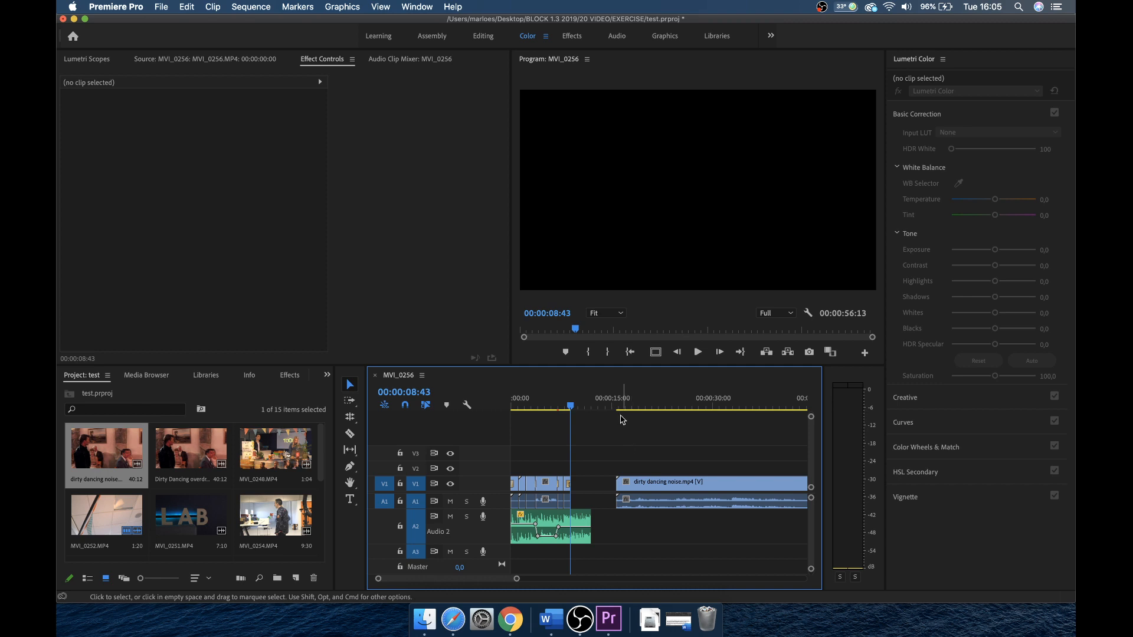
Scale the dirty dancing noise.mp4 clip in the sequence to the frame size.
click(621, 405)
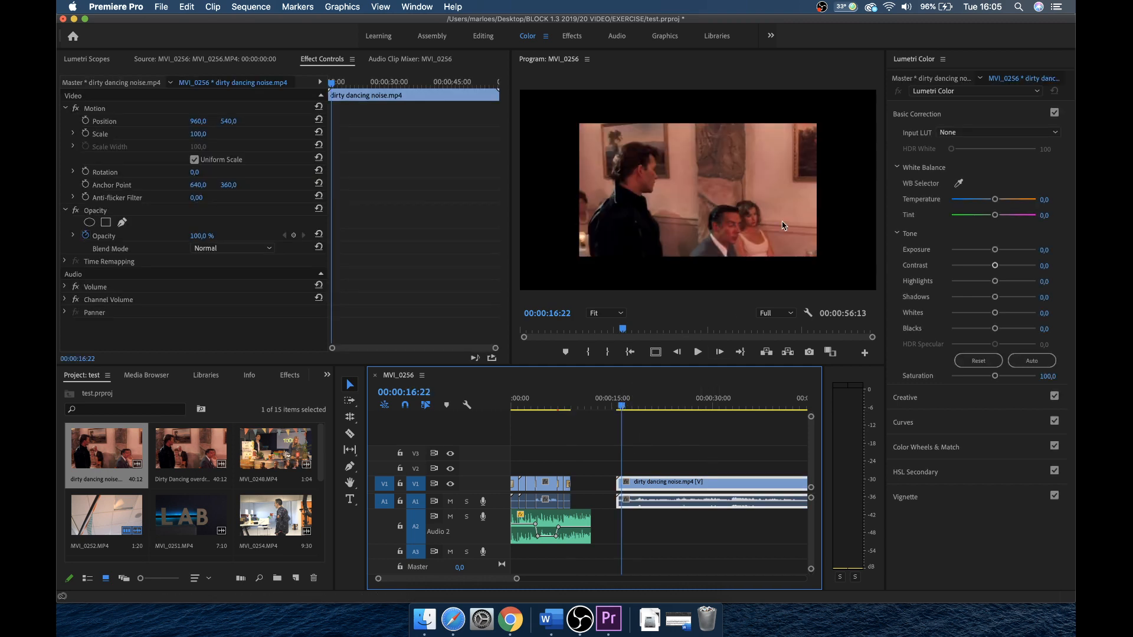
right_click(643, 485)
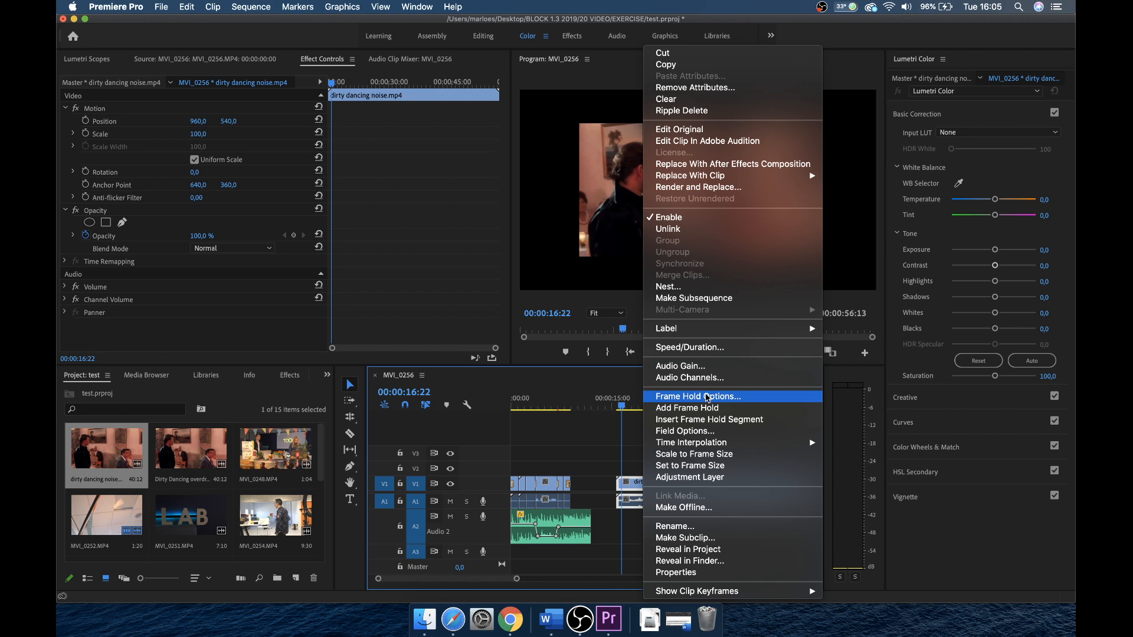
click(690, 461)
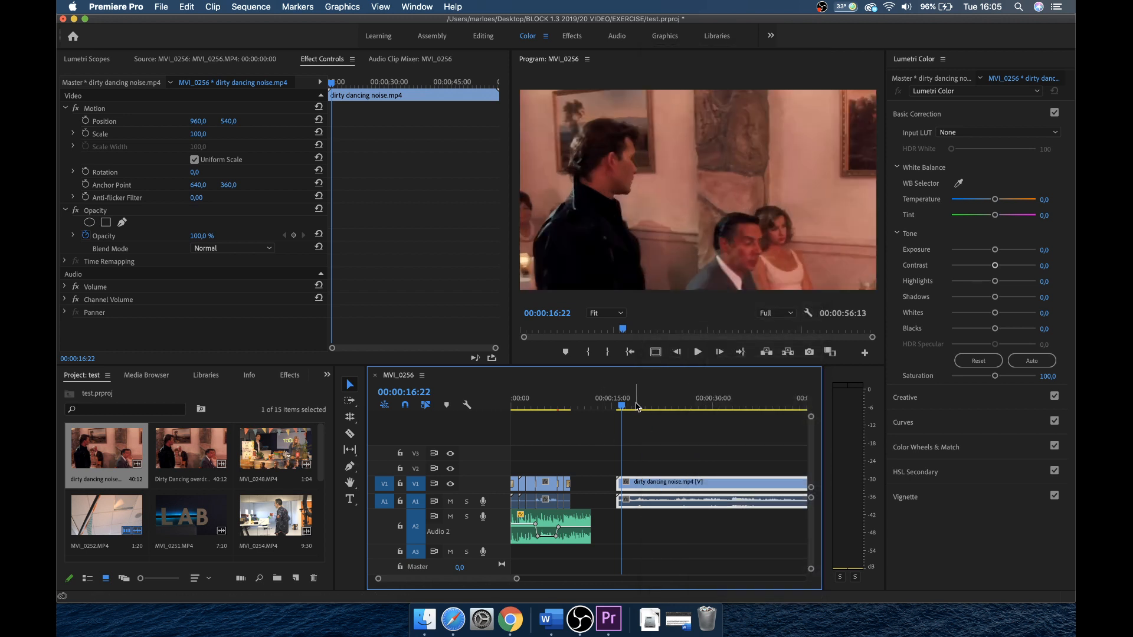
Play two passages of dirty dancing noise.mp4 to listen for the background noise in its audio.
key(space)
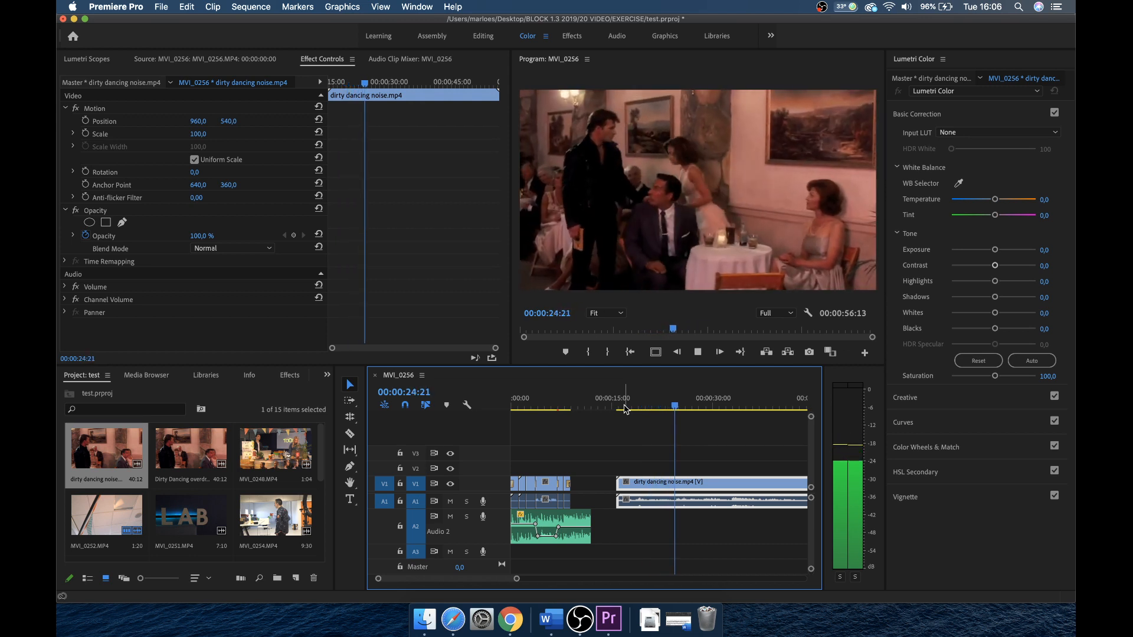
key(space)
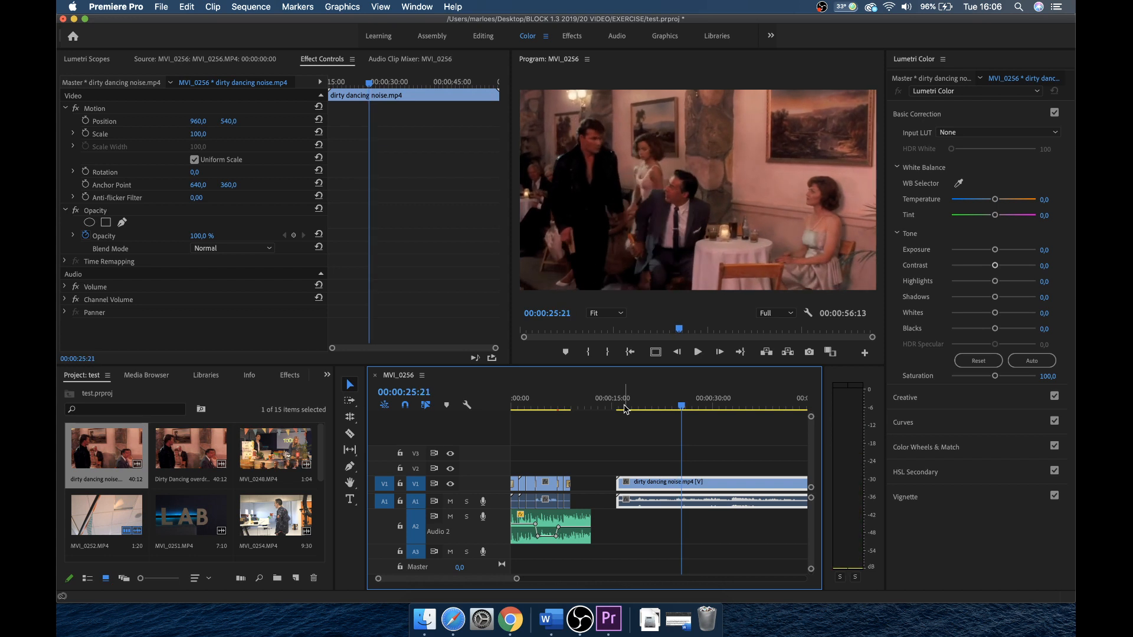
click(637, 405)
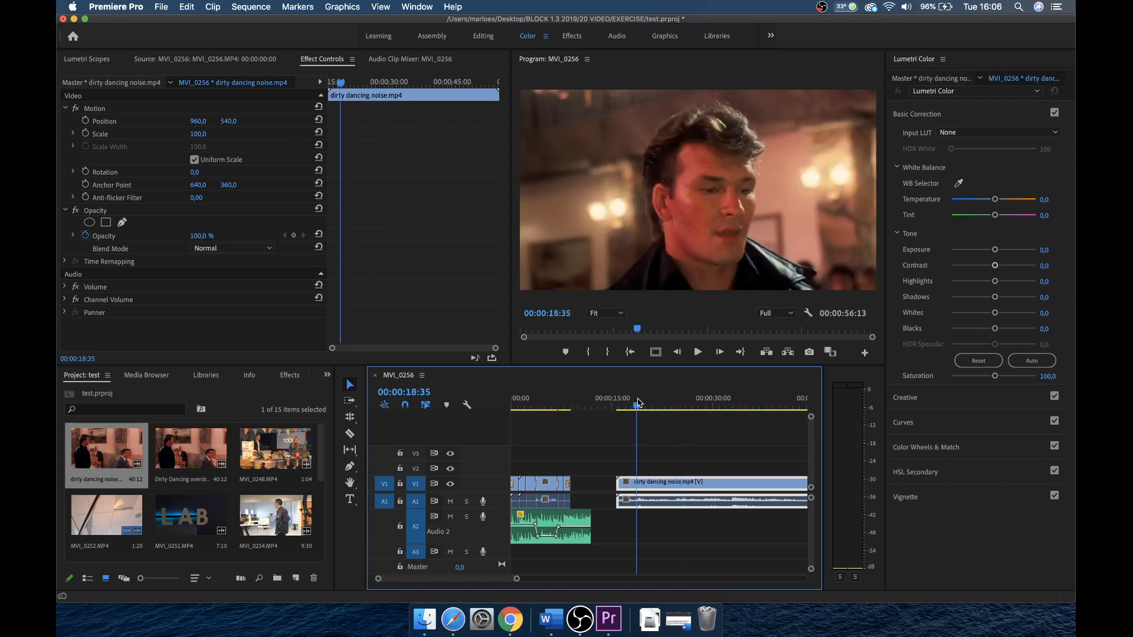
key(space)
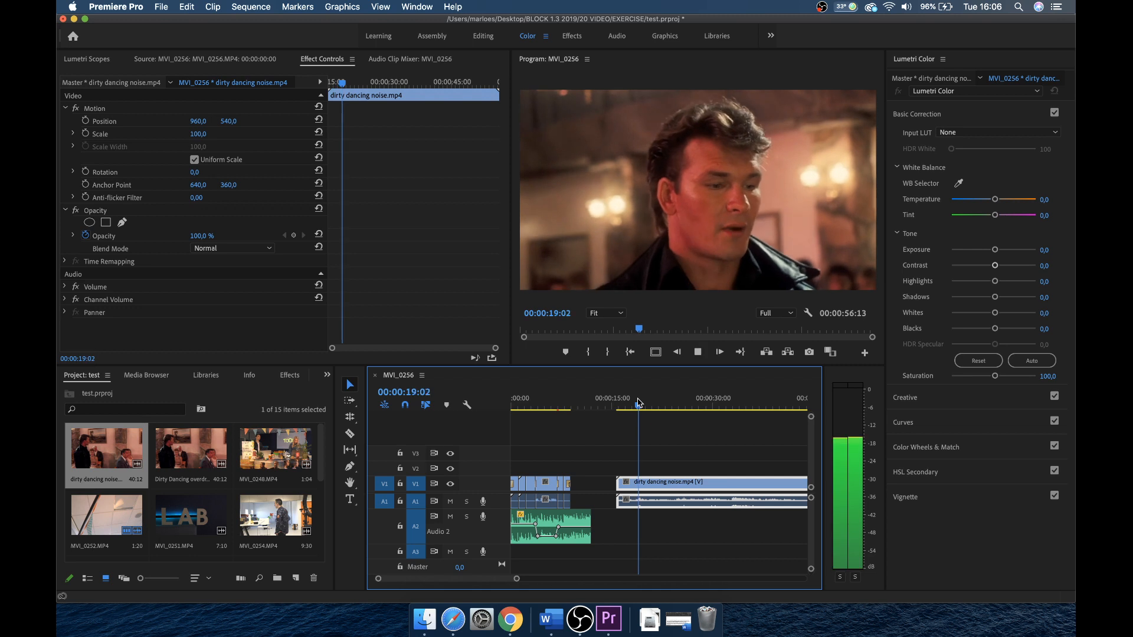
key(space)
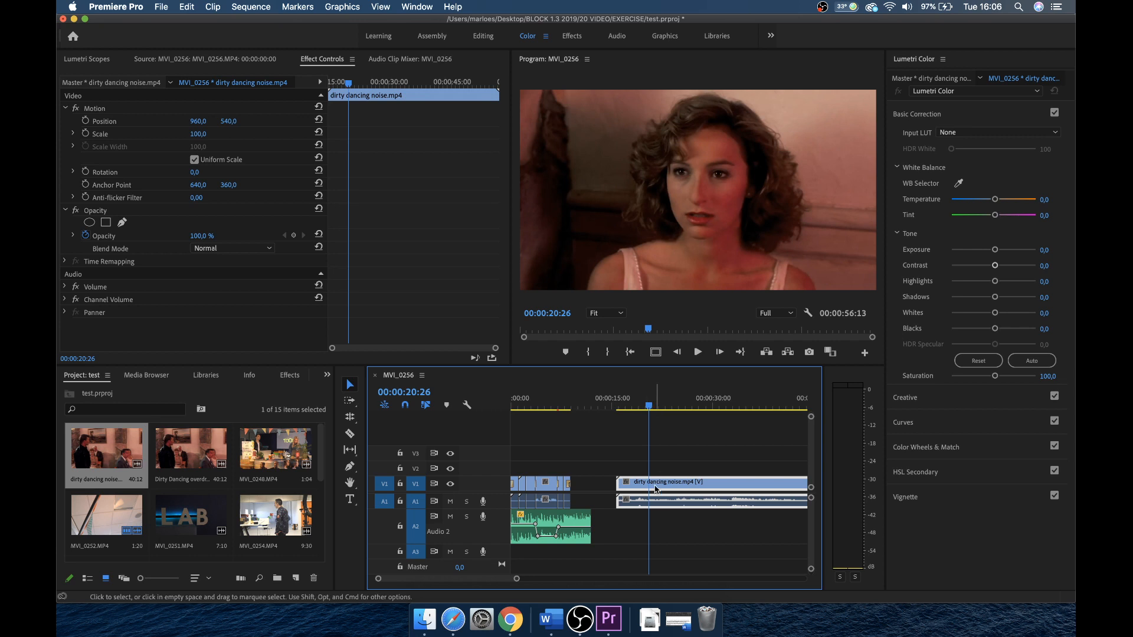
Send dirty dancing noise.mp4 to Adobe Audition for editing, allow access to the Desktop folder and dismiss the Audition Learn window.
right_click(656, 489)
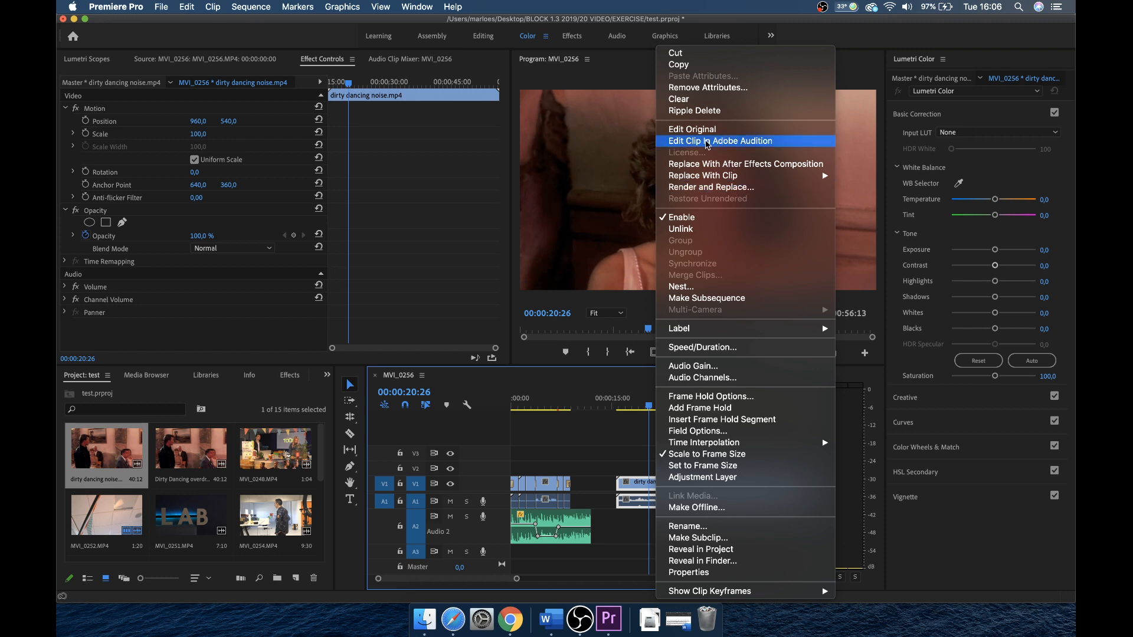
click(707, 141)
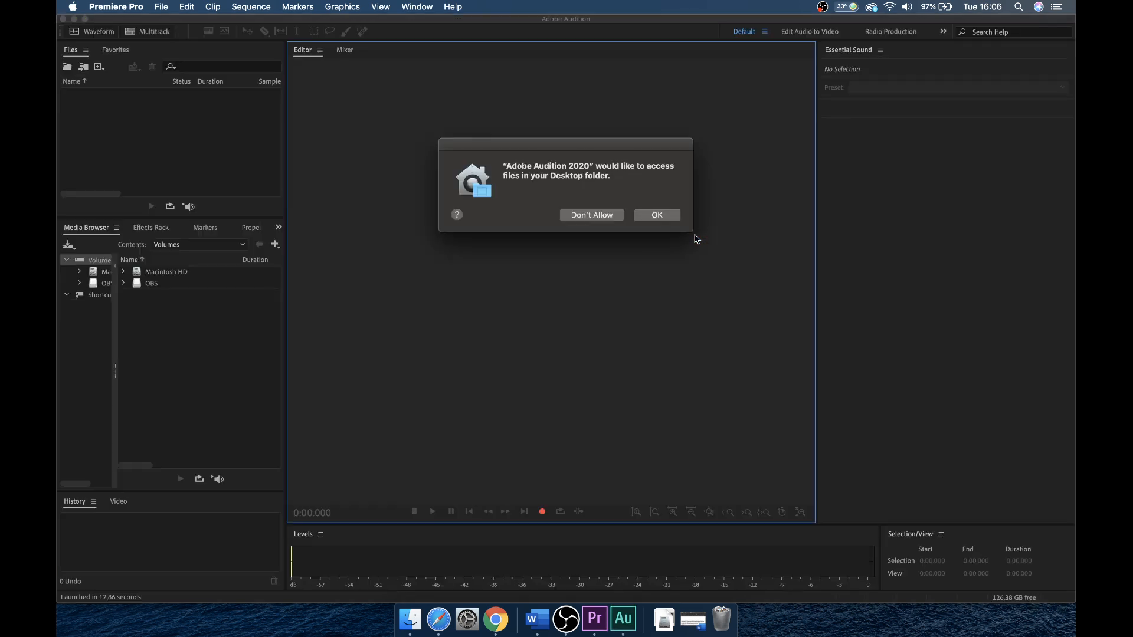
click(655, 216)
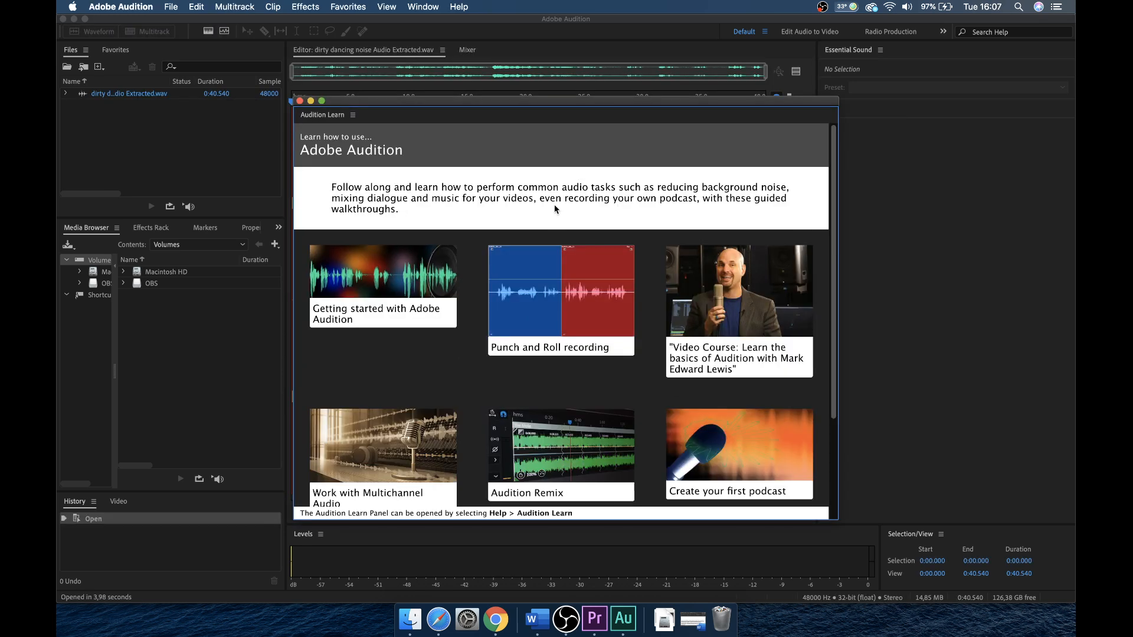
click(299, 101)
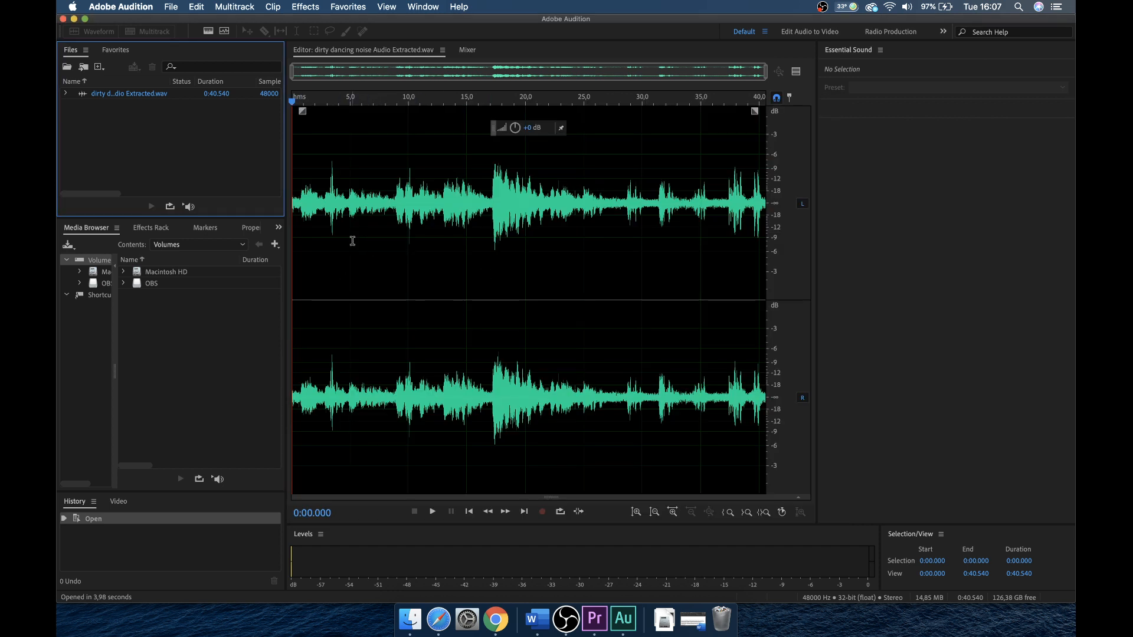
Play the opening of the extracted audio and the quiet passage around 27 seconds to locate a stretch of pure background noise.
key(space)
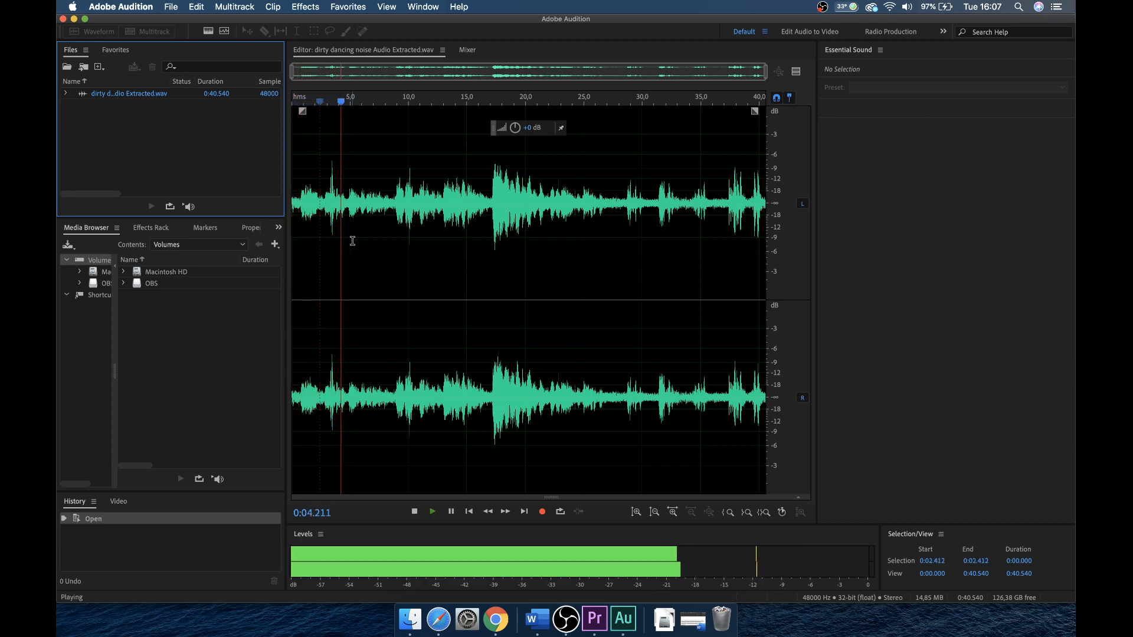
key(space)
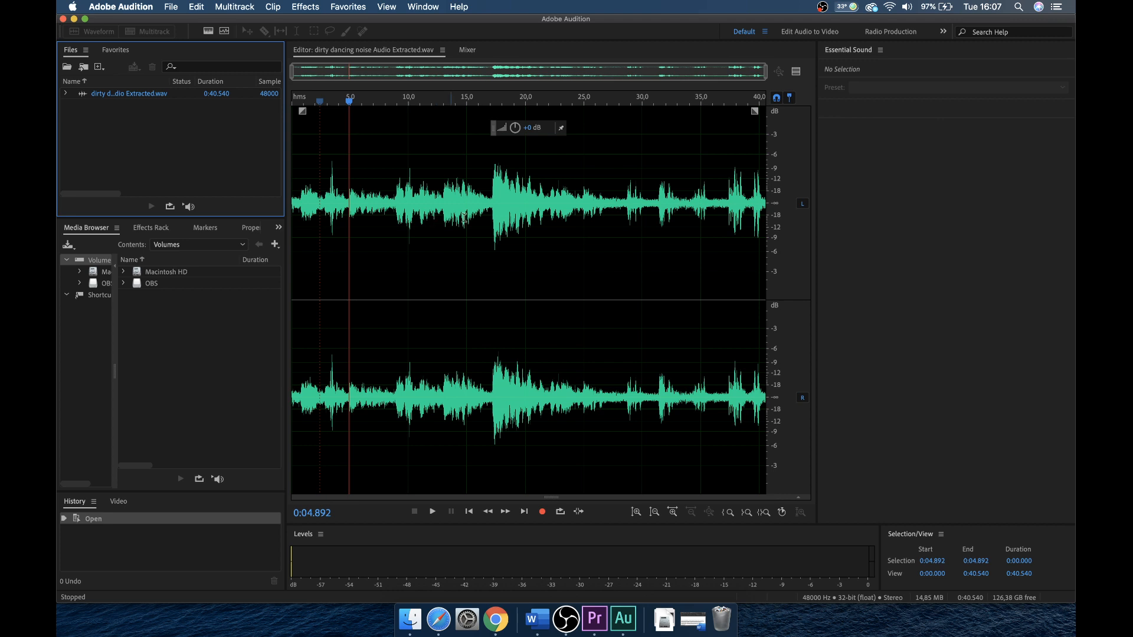
click(604, 102)
key(space)
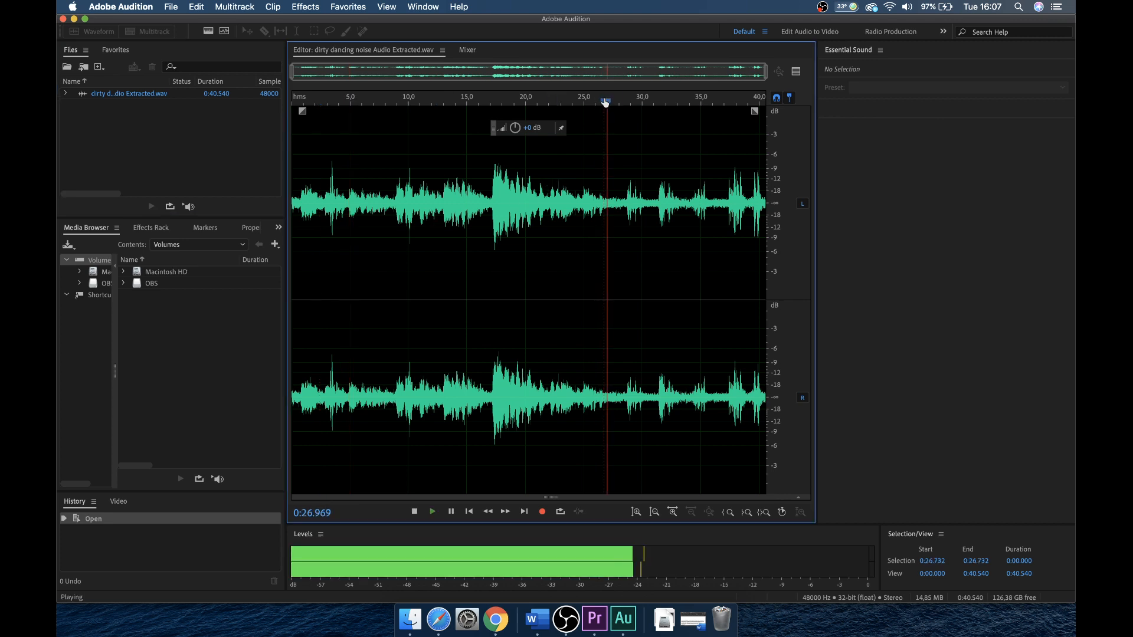
key(space)
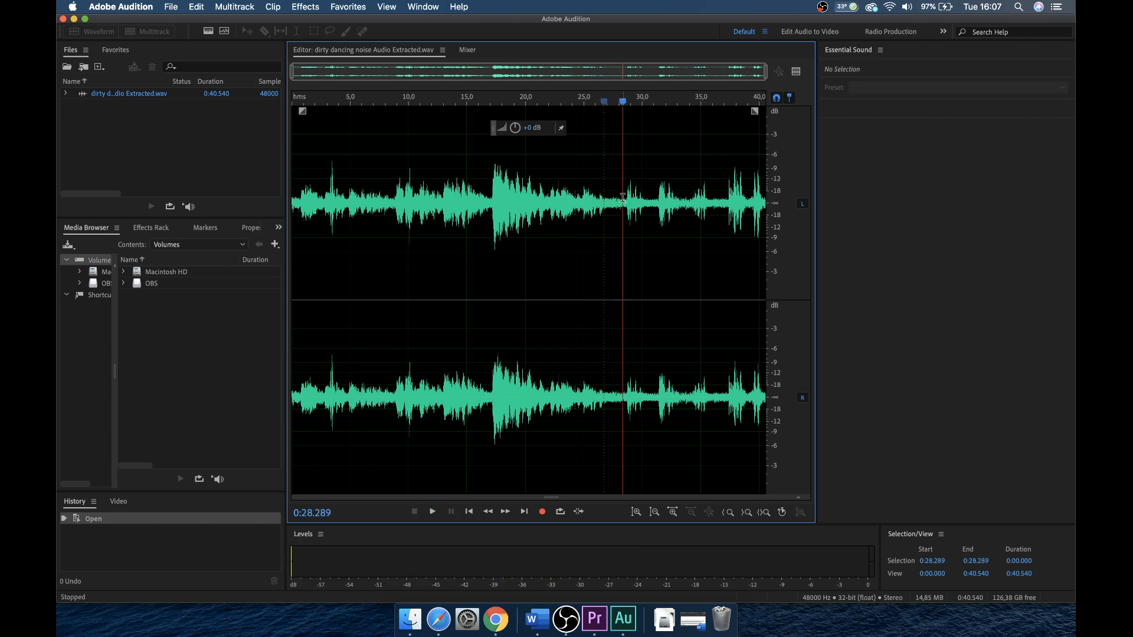
Select the noise-only passage from about 0:26.7 to 0:28.6 and capture it as the noise print.
key(equal)
key(equal)
key(equal)
drag(539, 201, 637, 200)
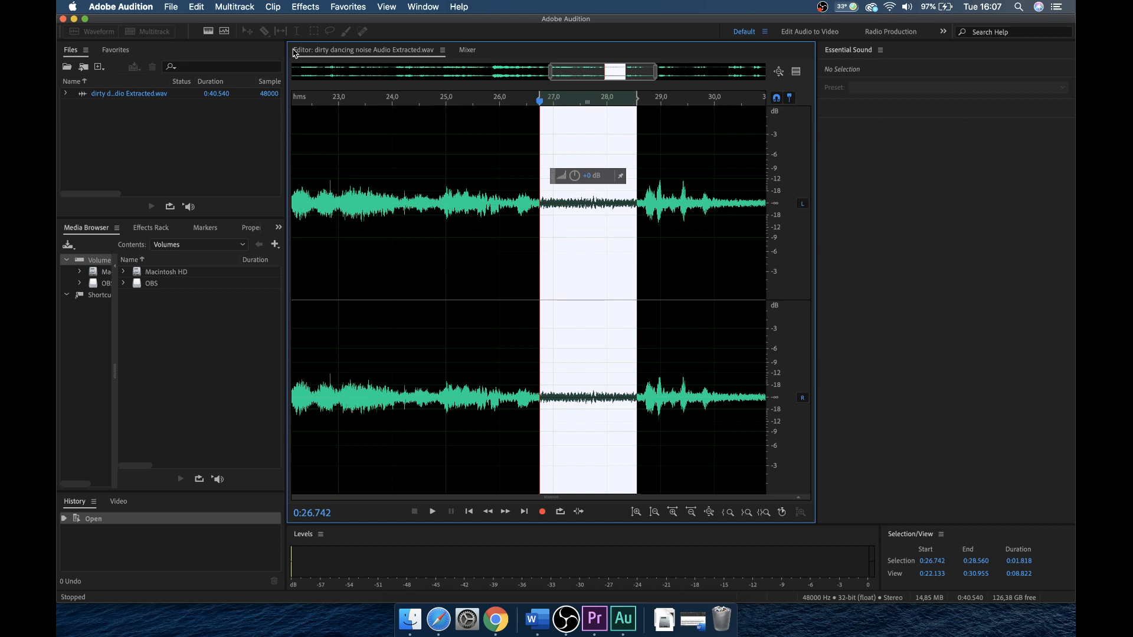
click(300, 6)
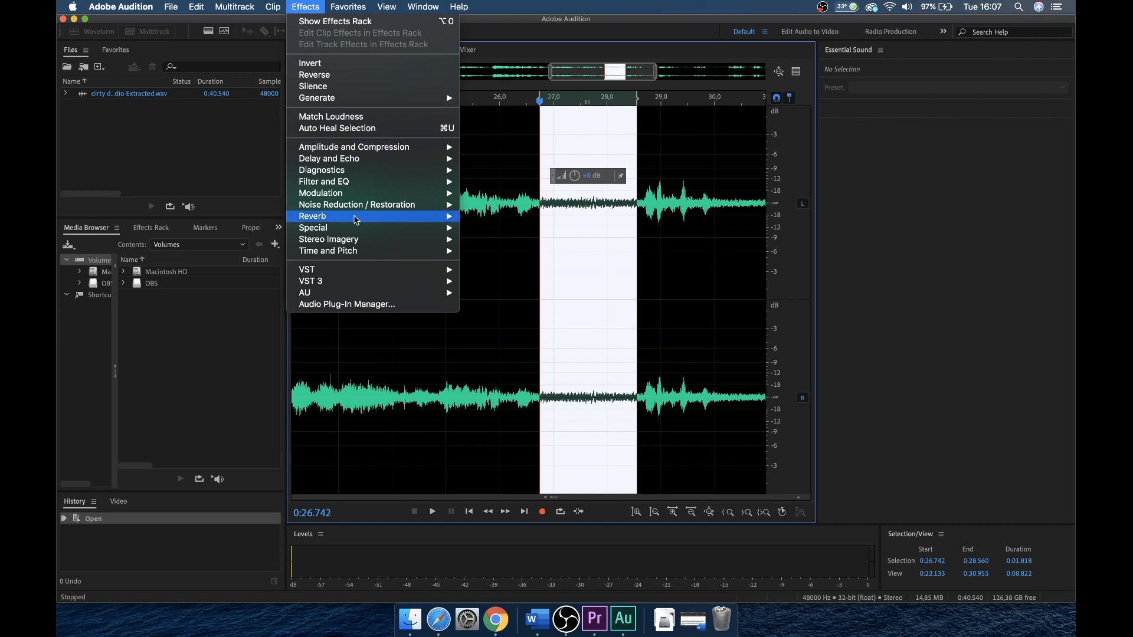
mouse_move(358, 212)
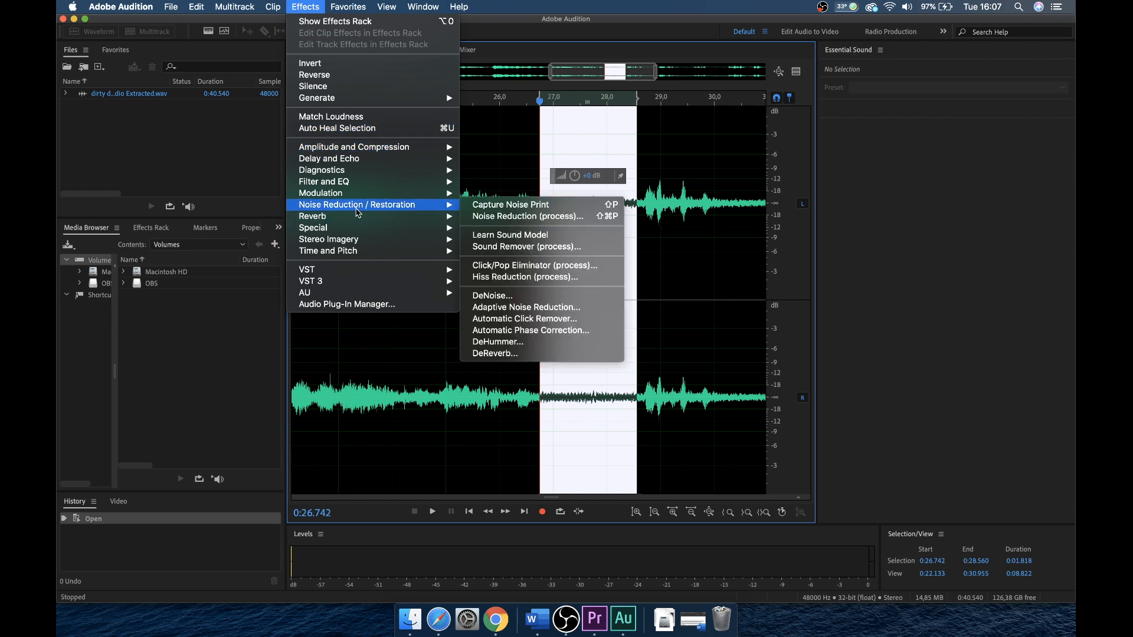
click(520, 208)
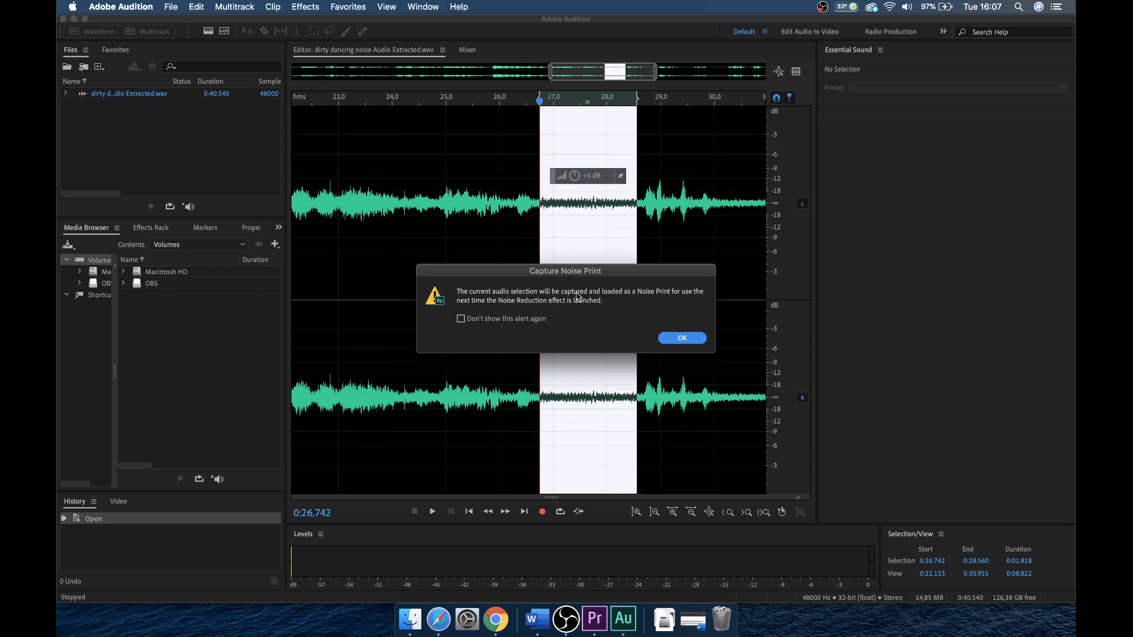
click(683, 339)
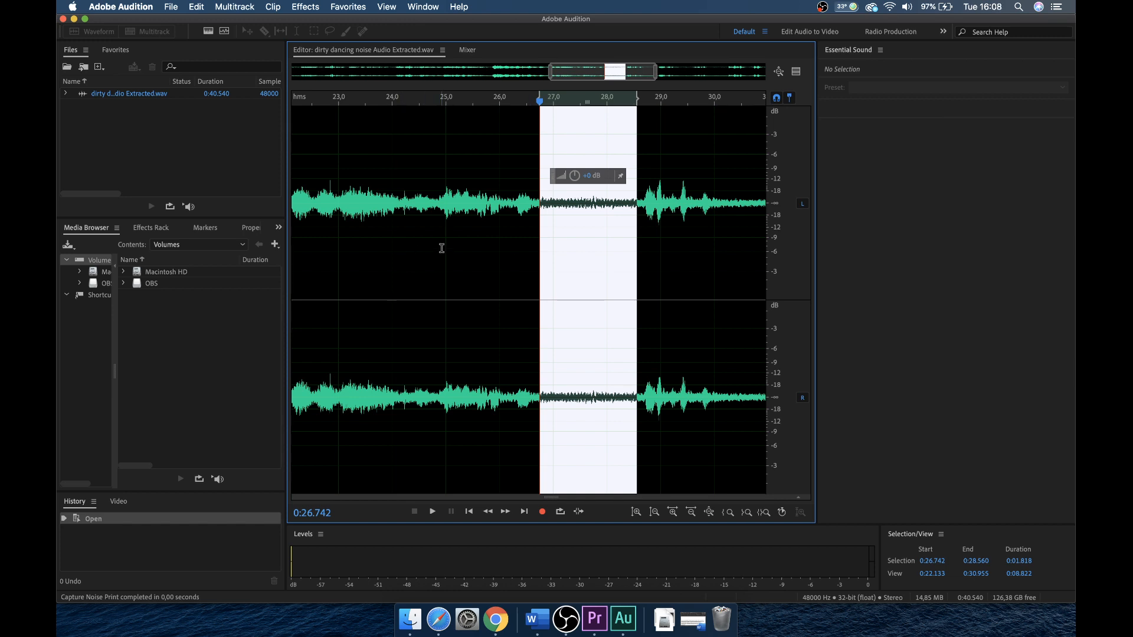
Apply the Noise Reduction process to the entire audio file using the captured noise print.
key(super+a)
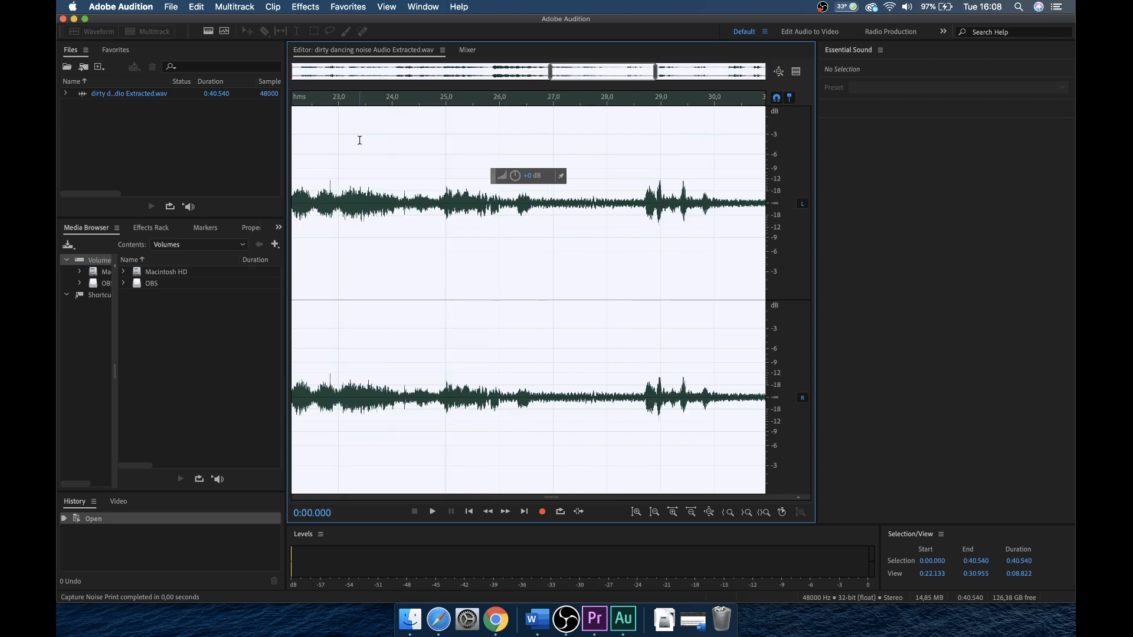
click(316, 6)
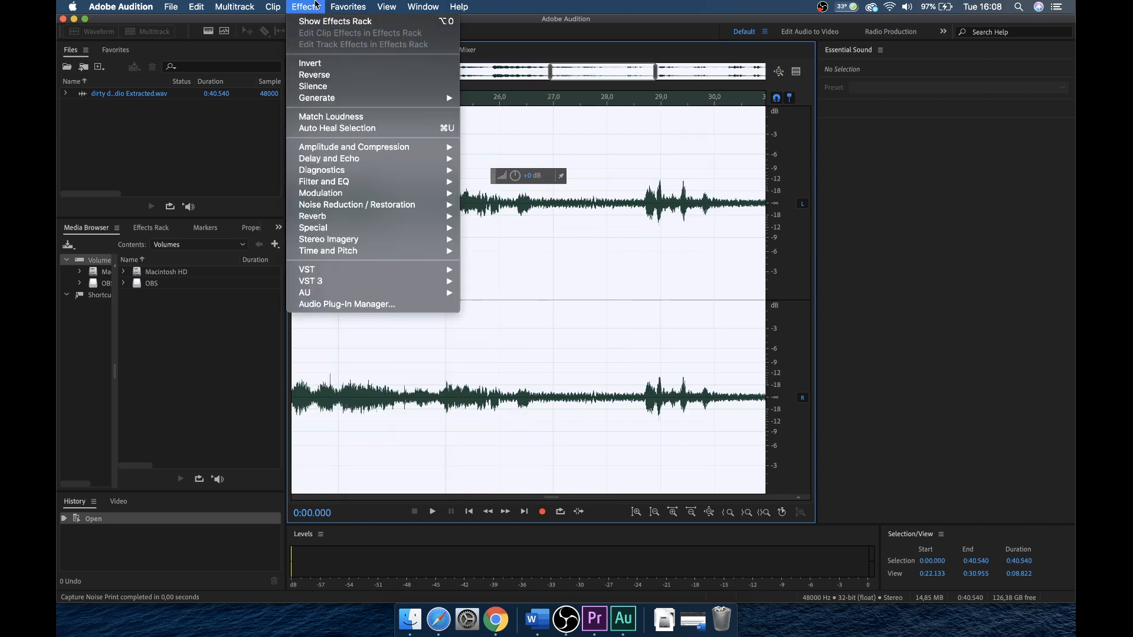
mouse_move(359, 174)
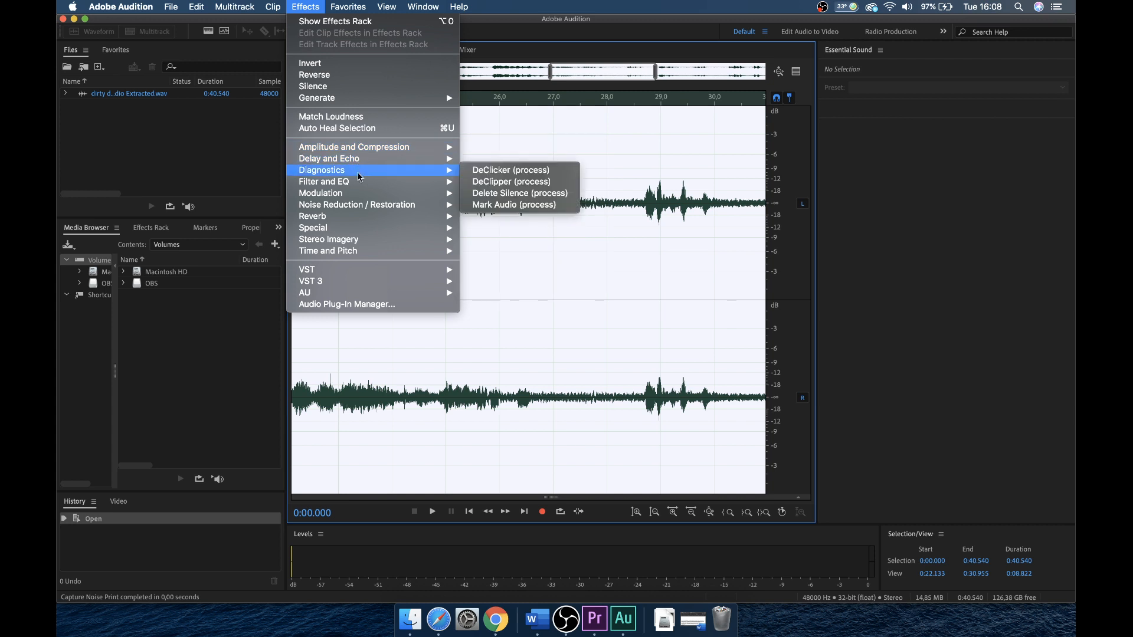
mouse_move(360, 207)
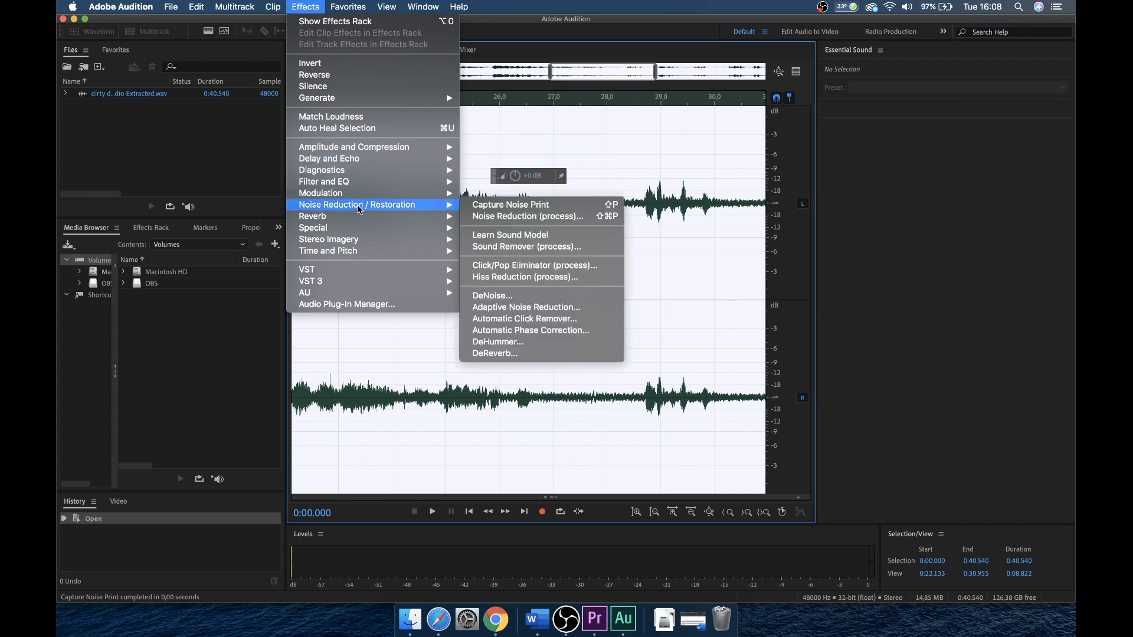
click(513, 217)
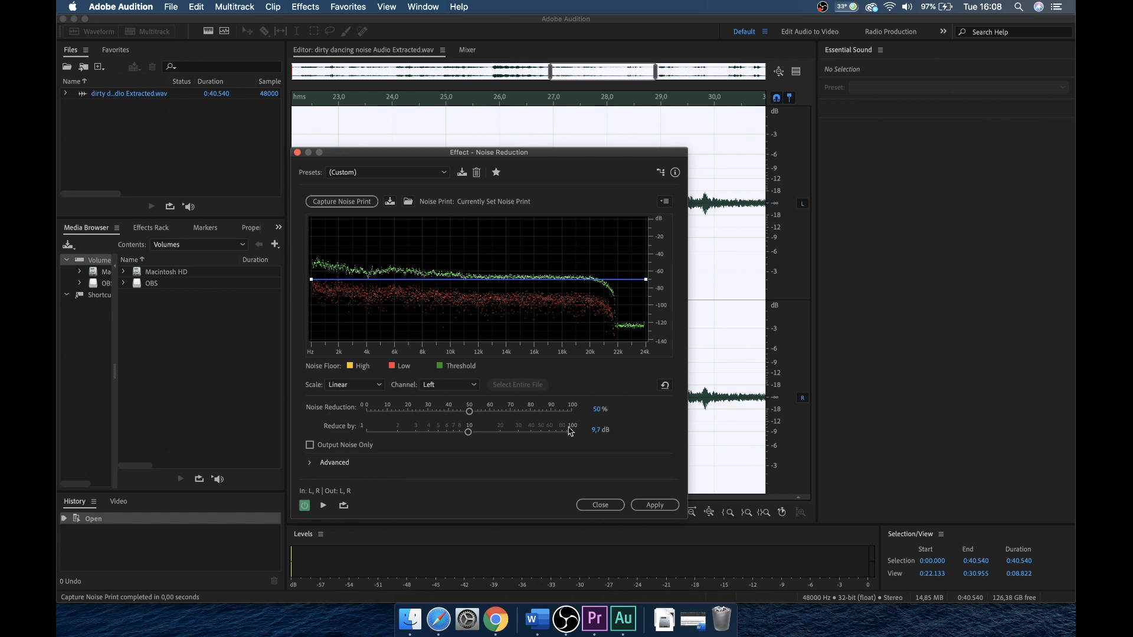
click(655, 506)
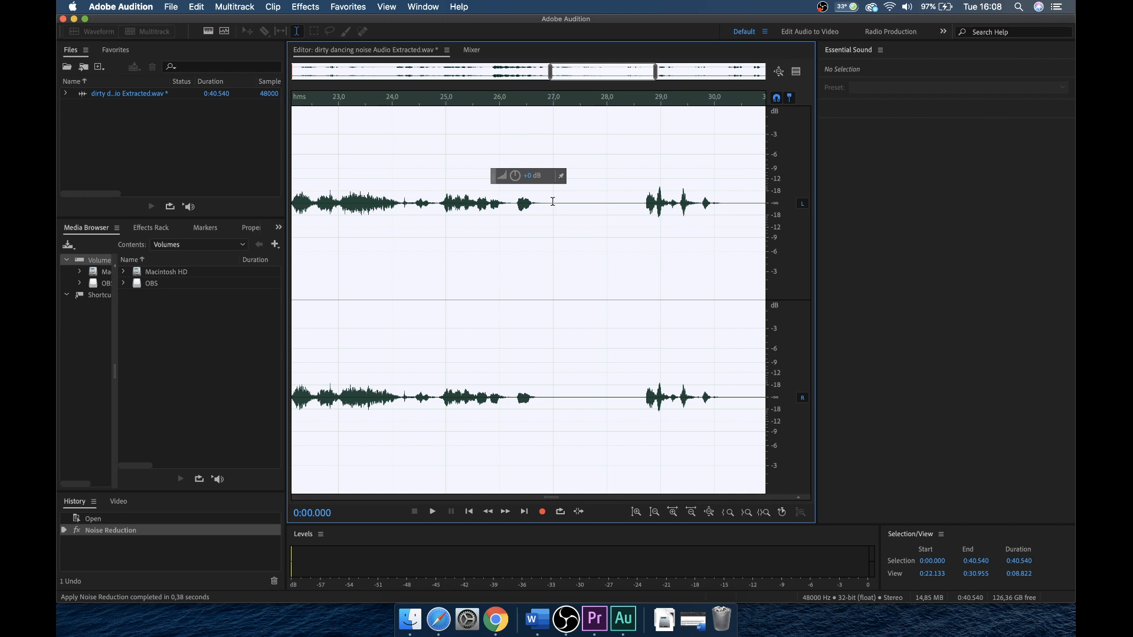
Examine the cleaned passage around 27 to 28 seconds and play the processed audio from about 0.5 seconds.
drag(553, 202, 616, 209)
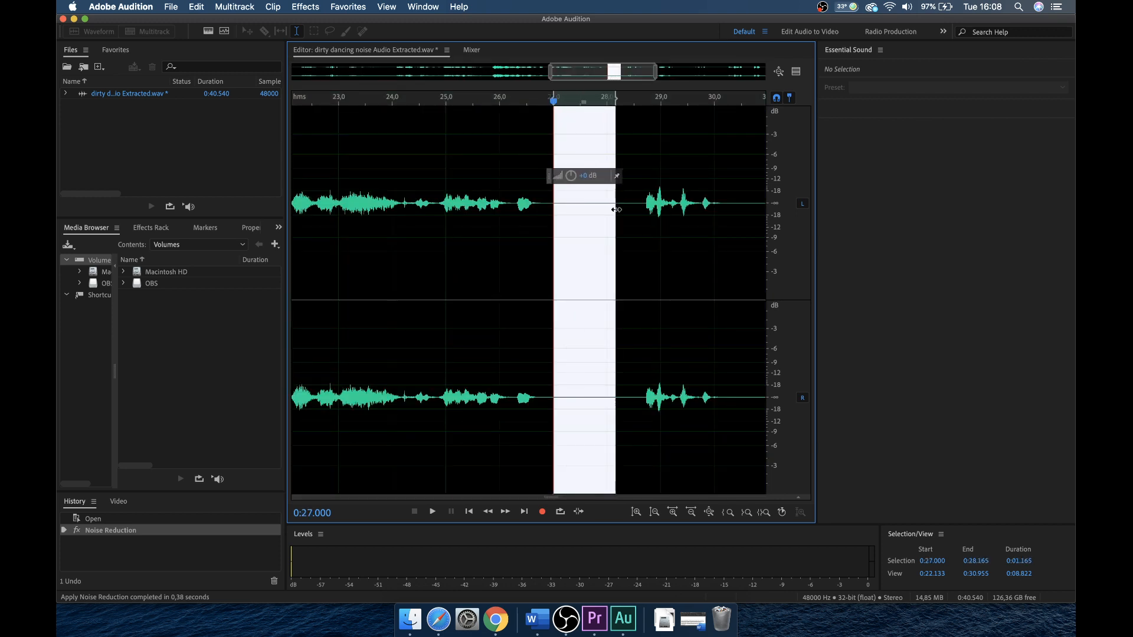
click(632, 234)
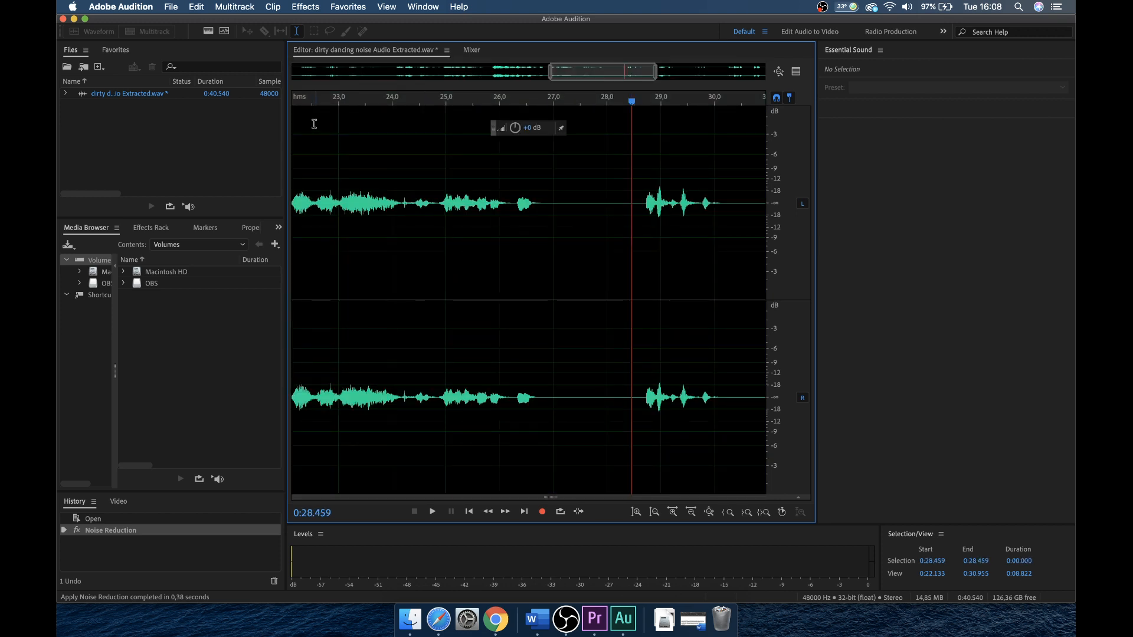
click(293, 125)
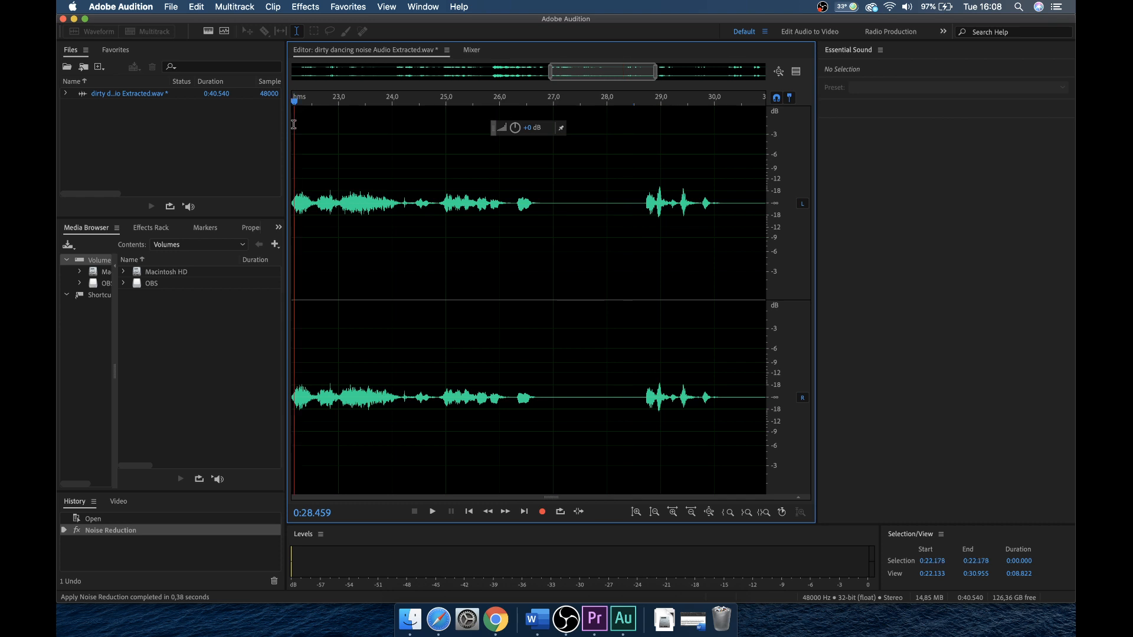
mouse_move(294, 100)
mouse_down()
mouse_move(265, 104)
mouse_move(284, 108)
mouse_up()
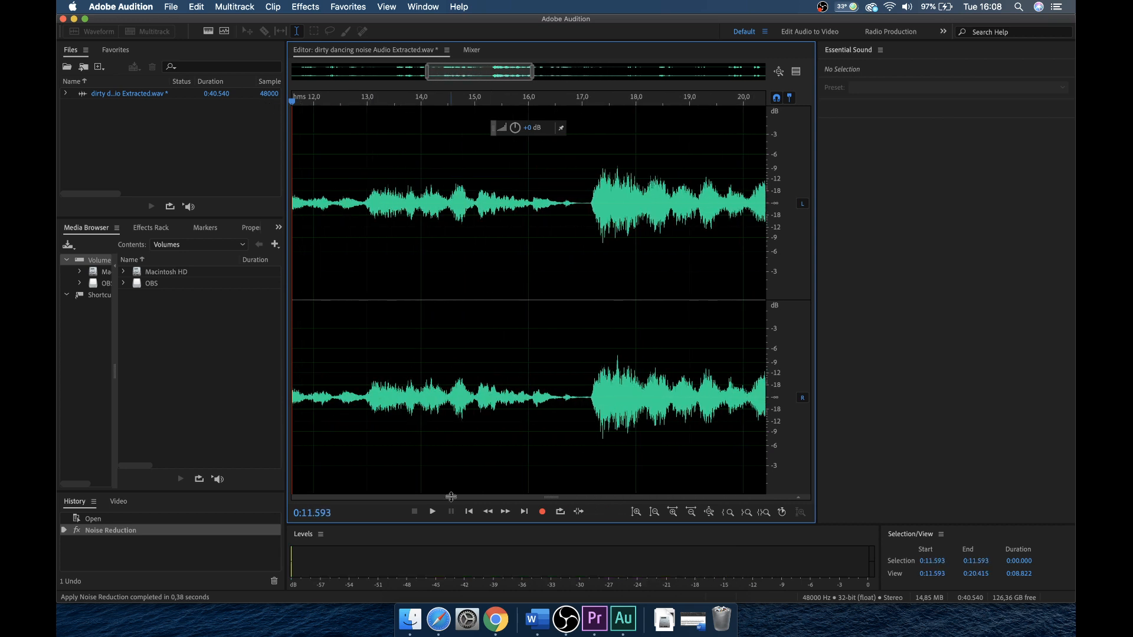
scroll(523, 459, left, 10)
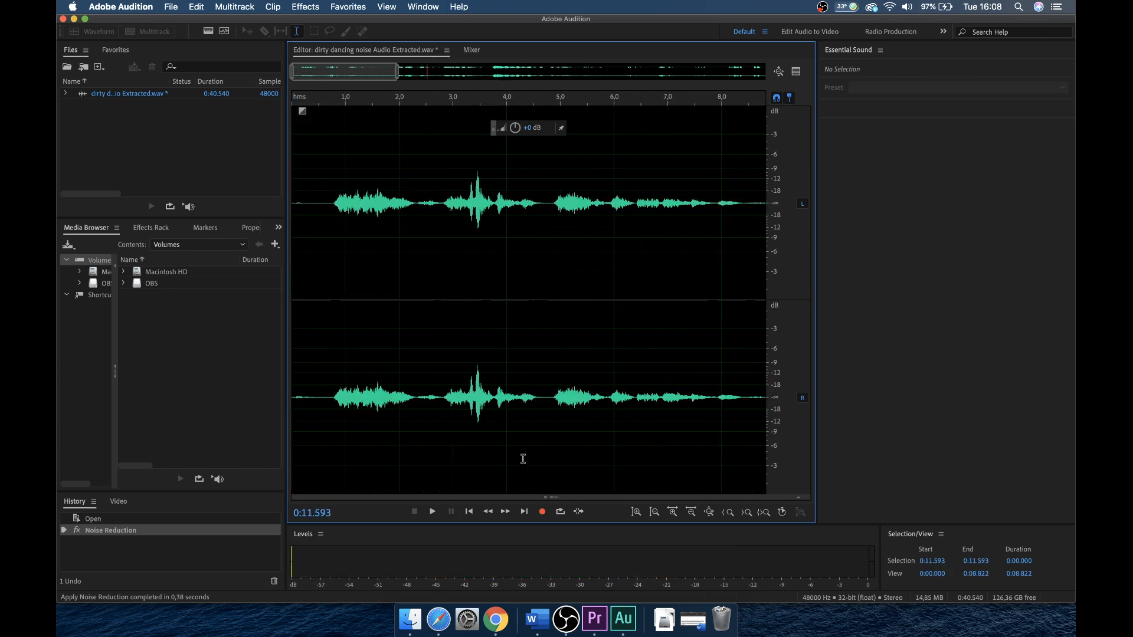
click(321, 102)
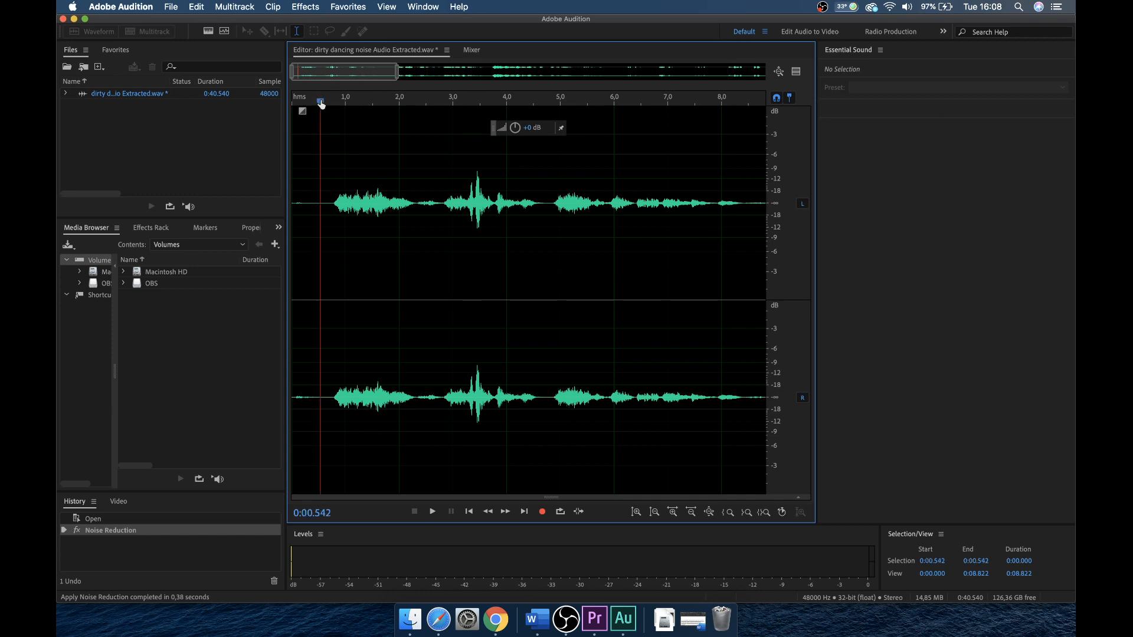
key(space)
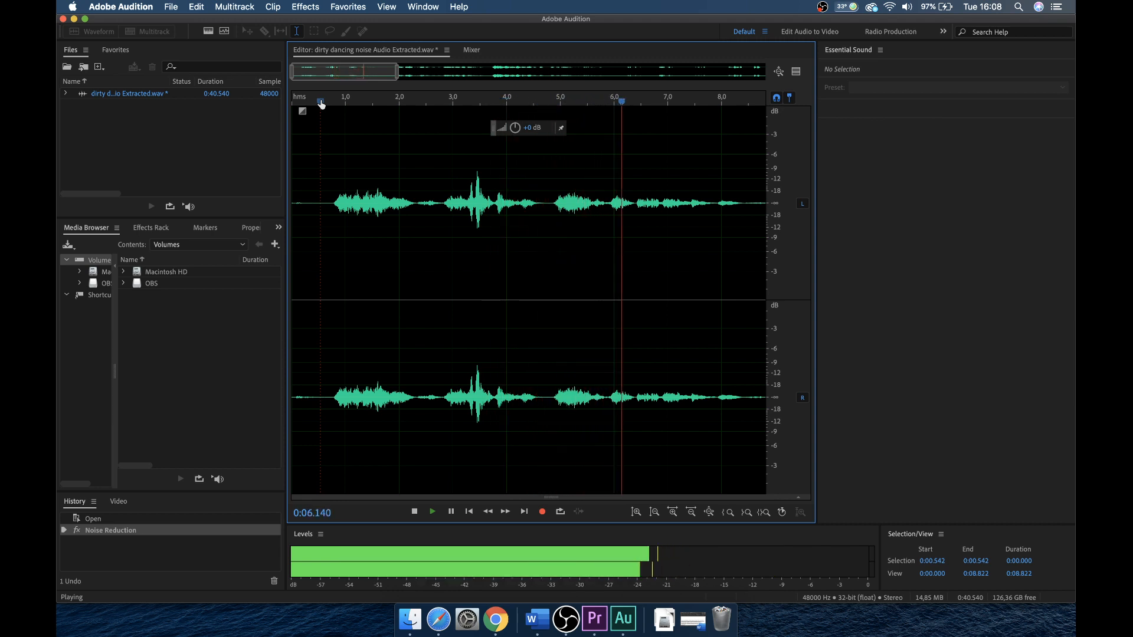
key(space)
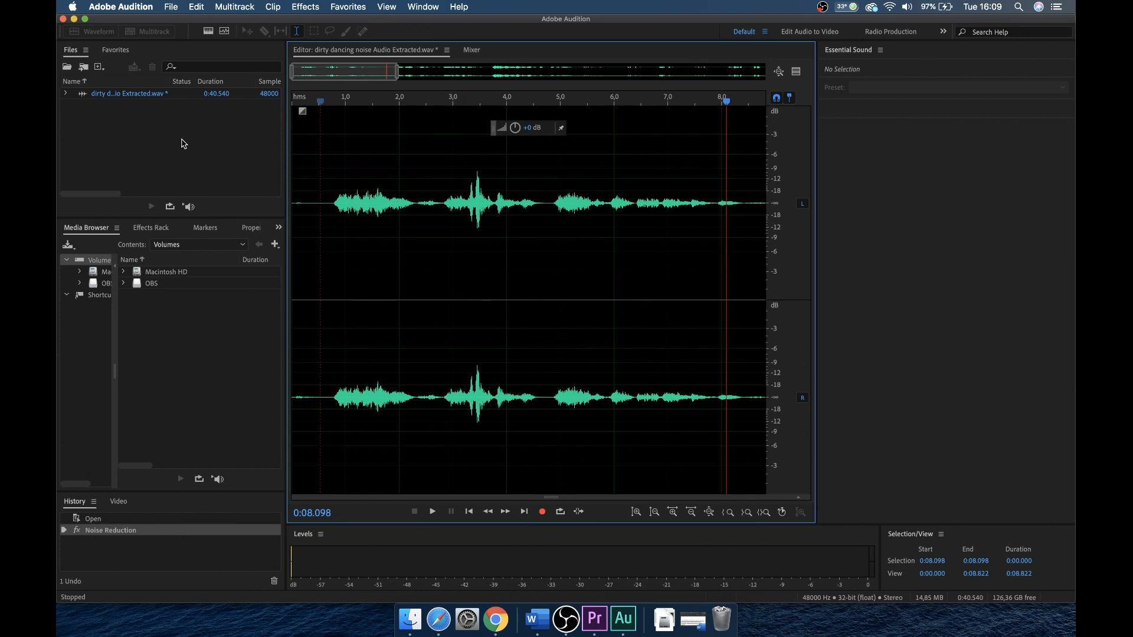
Save the cleaned audio file and switch to Premiere Pro to play dirty dancing noise.mp4 with its updated sound.
key(cmd+s)
click(596, 624)
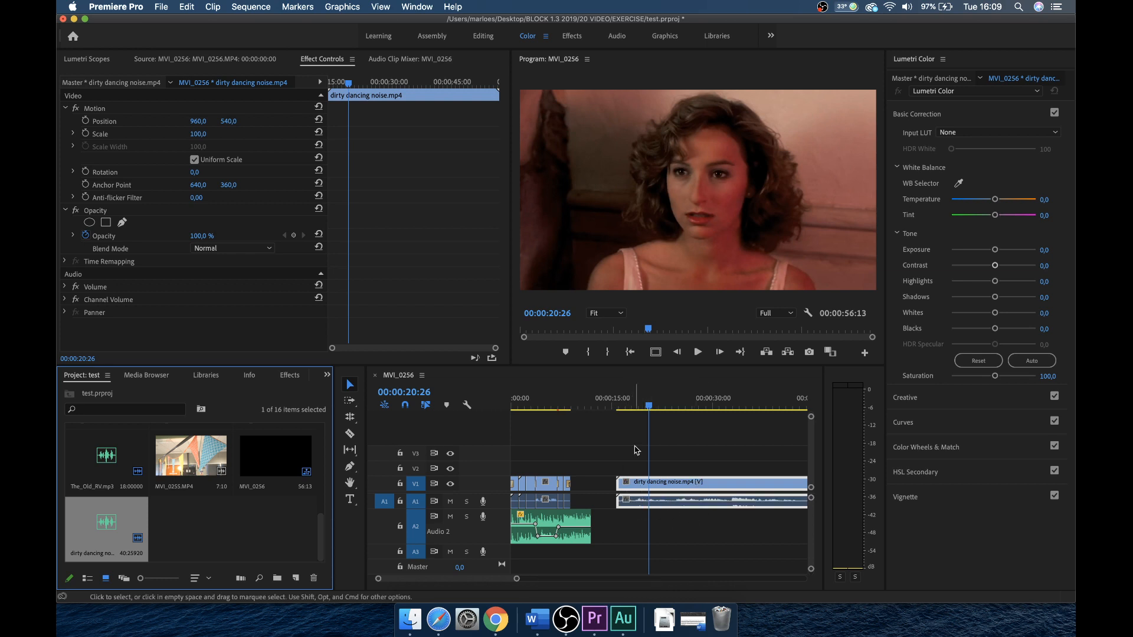
click(632, 407)
key(space)
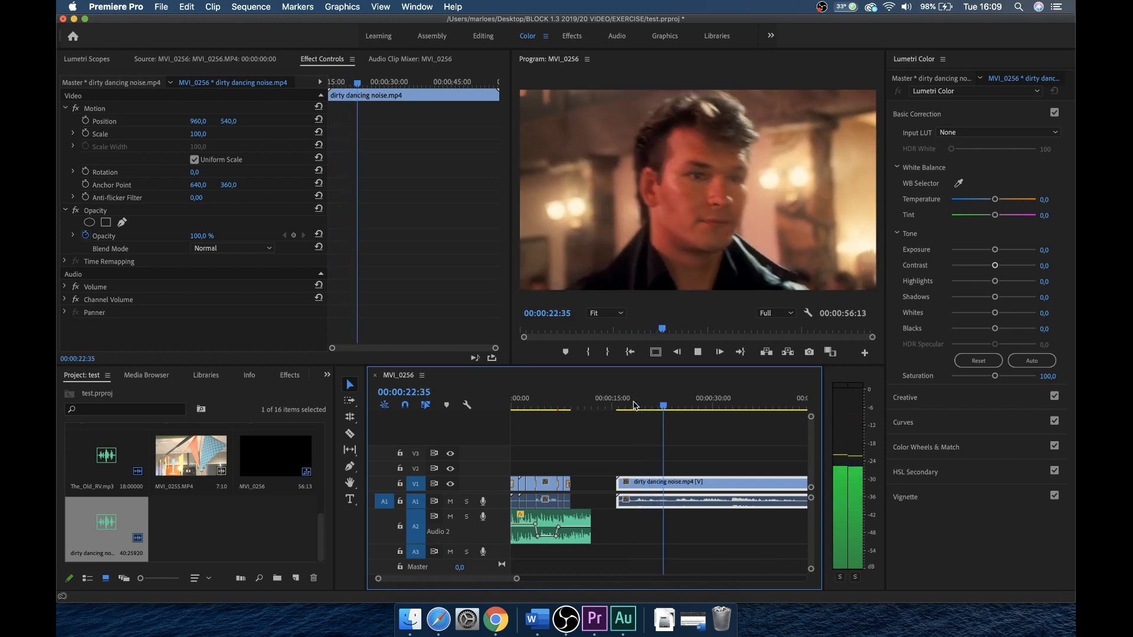
key(space)
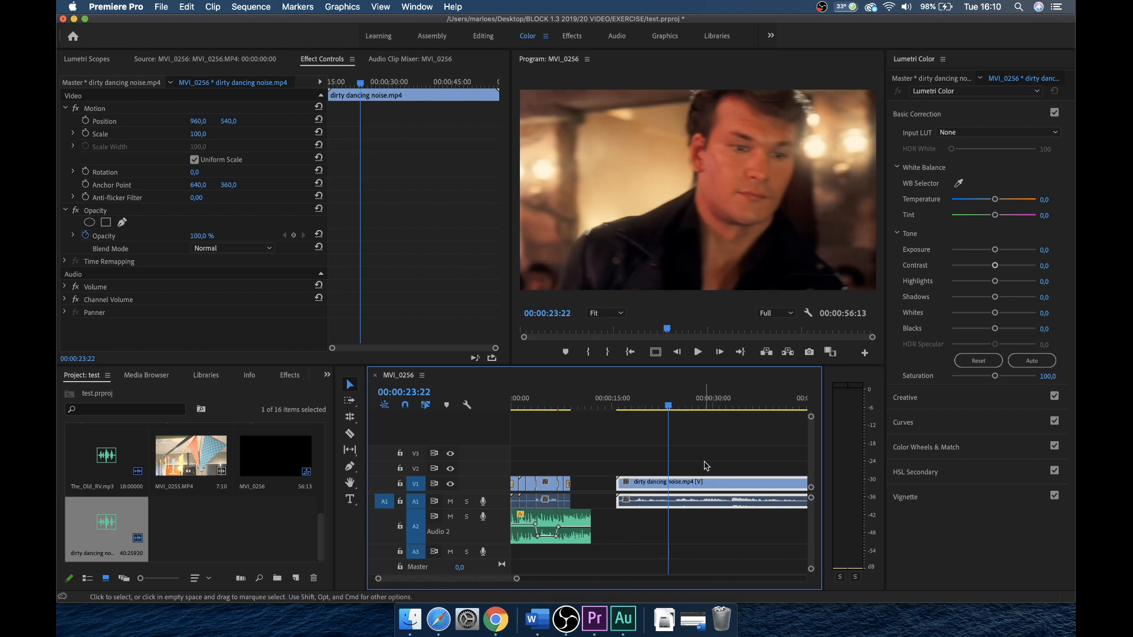
Delete the dirty dancing noise.mp4 clip from tracks V1 and A1 of the MVI_0256 sequence.
click(706, 466)
scroll(707, 467, down, 3)
scroll(707, 466, up, 2)
click(709, 482)
key(Delete)
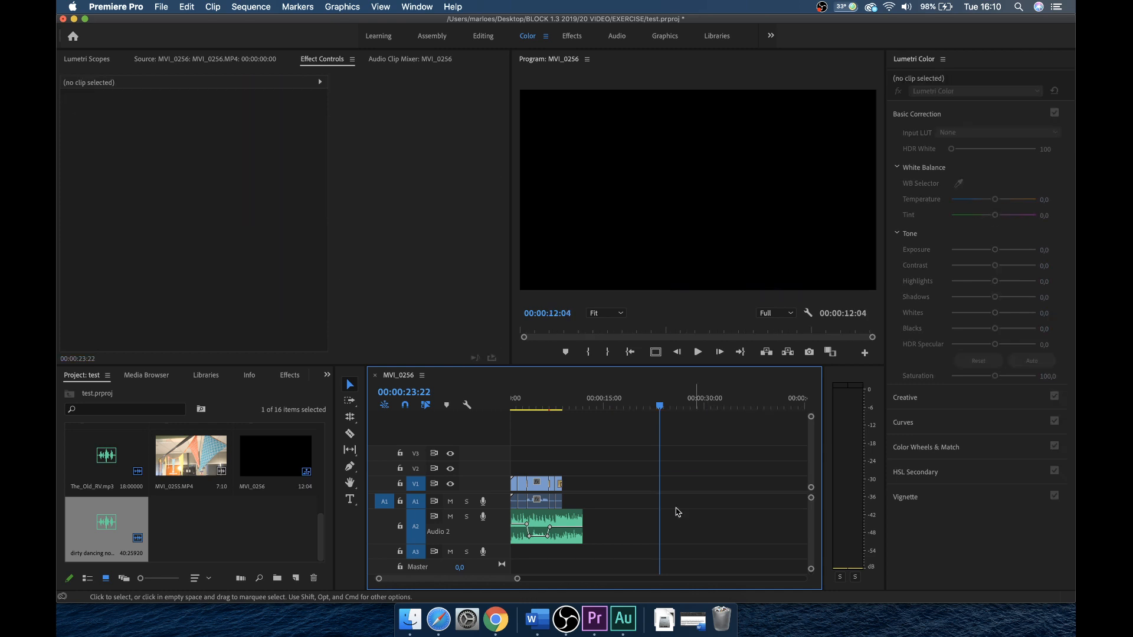
scroll(637, 513, down, 1)
scroll(638, 513, up, 1)
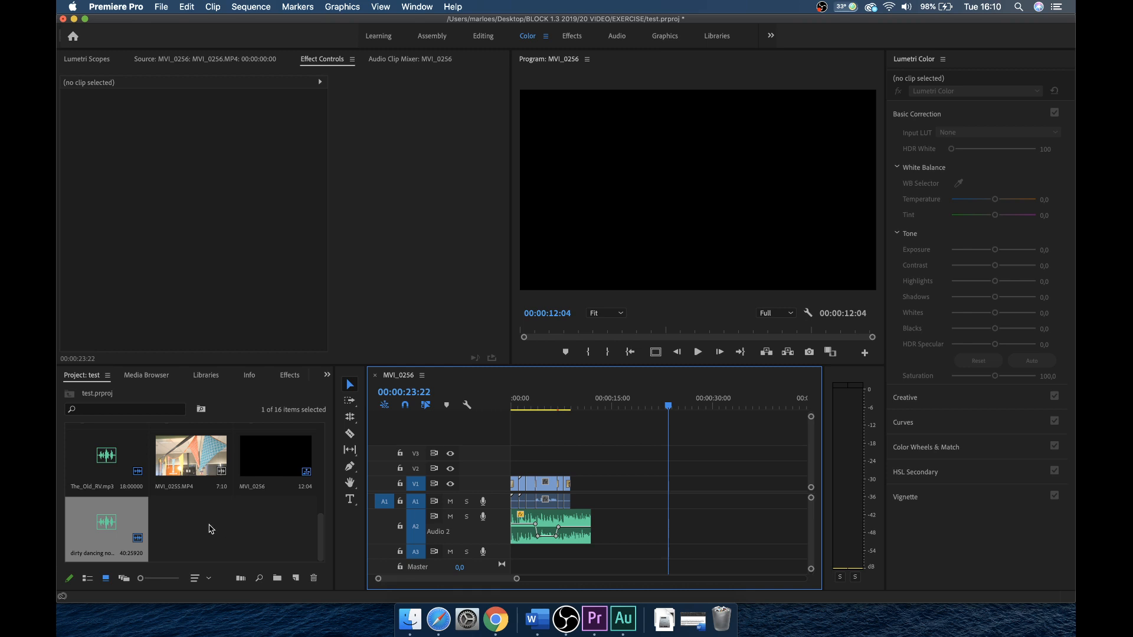
double_click(211, 528)
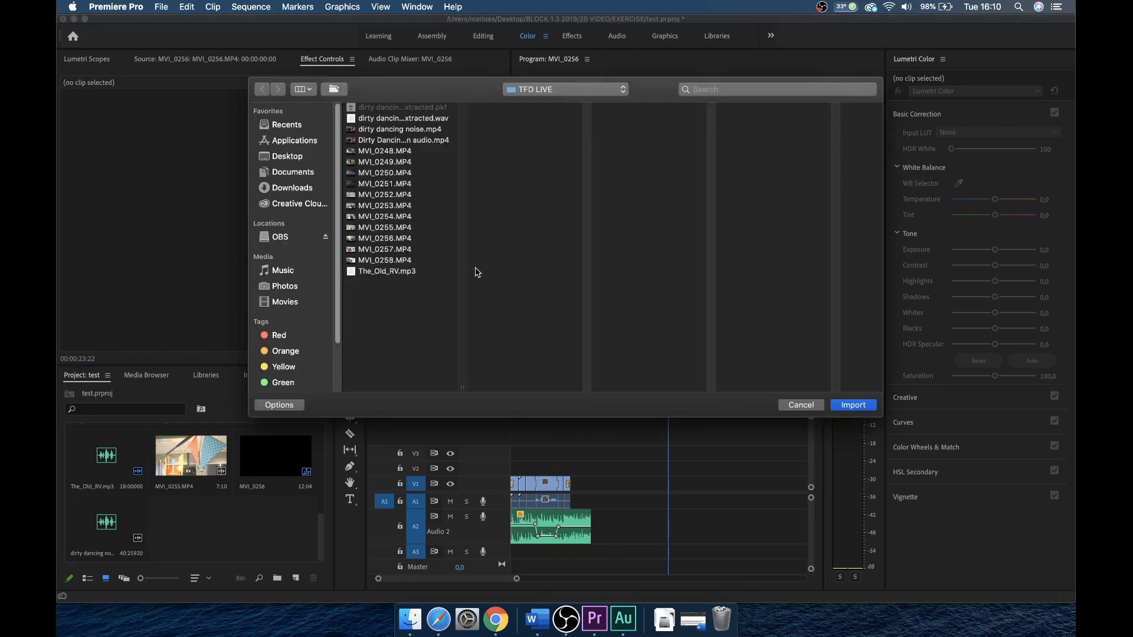
click(266, 189)
scroll(416, 274, down, 3)
scroll(415, 273, down, 3)
scroll(416, 274, down, 10)
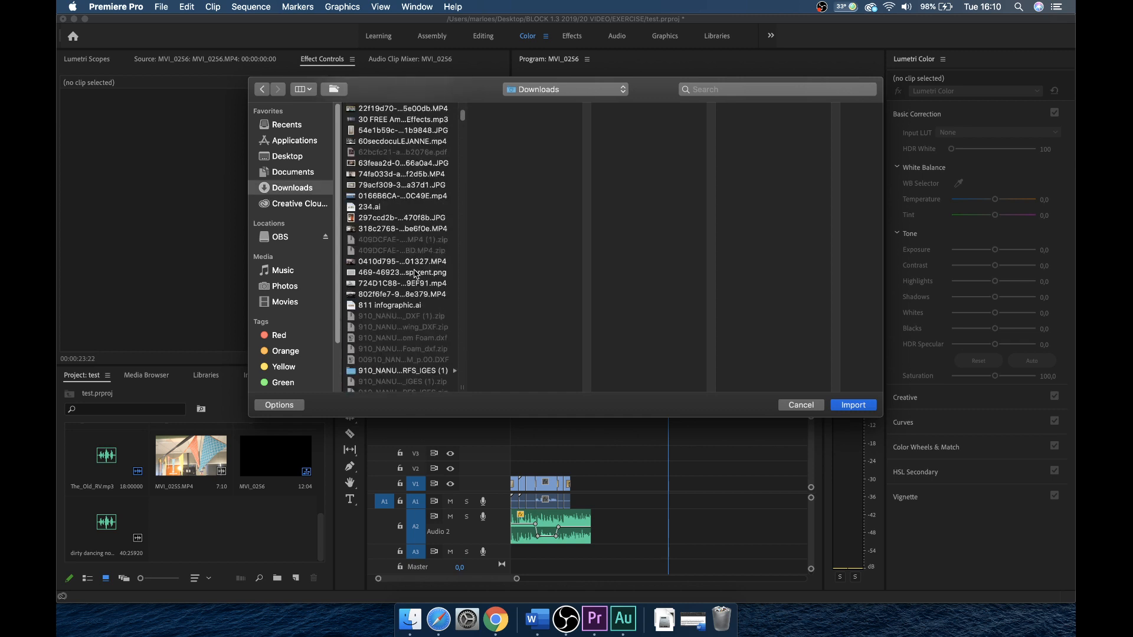
scroll(415, 273, down, 15)
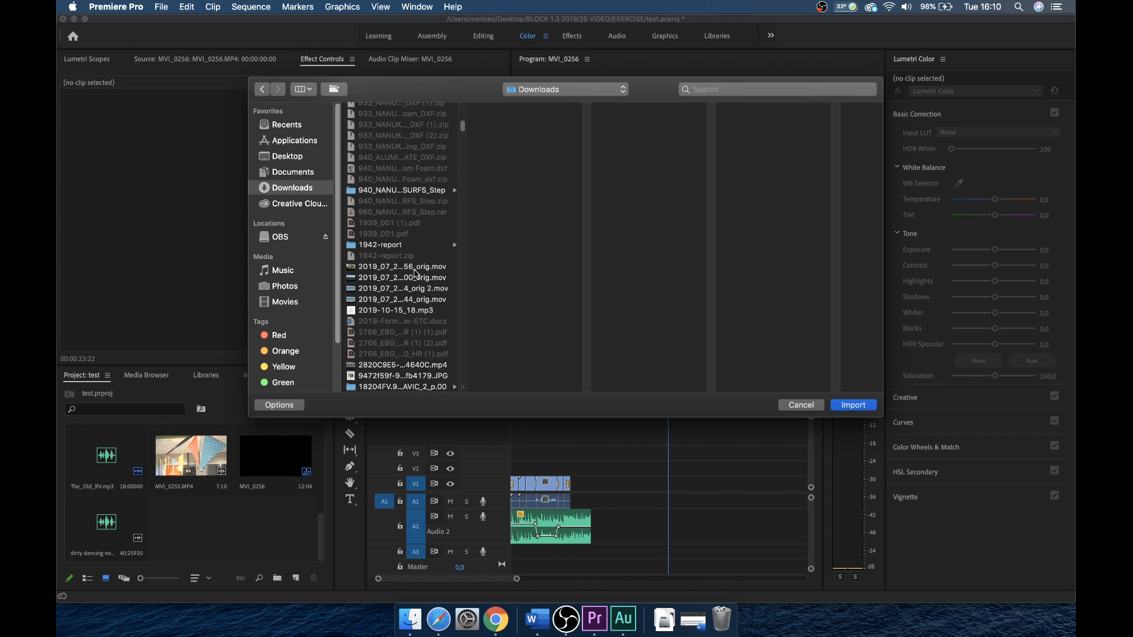
scroll(415, 273, up, 5)
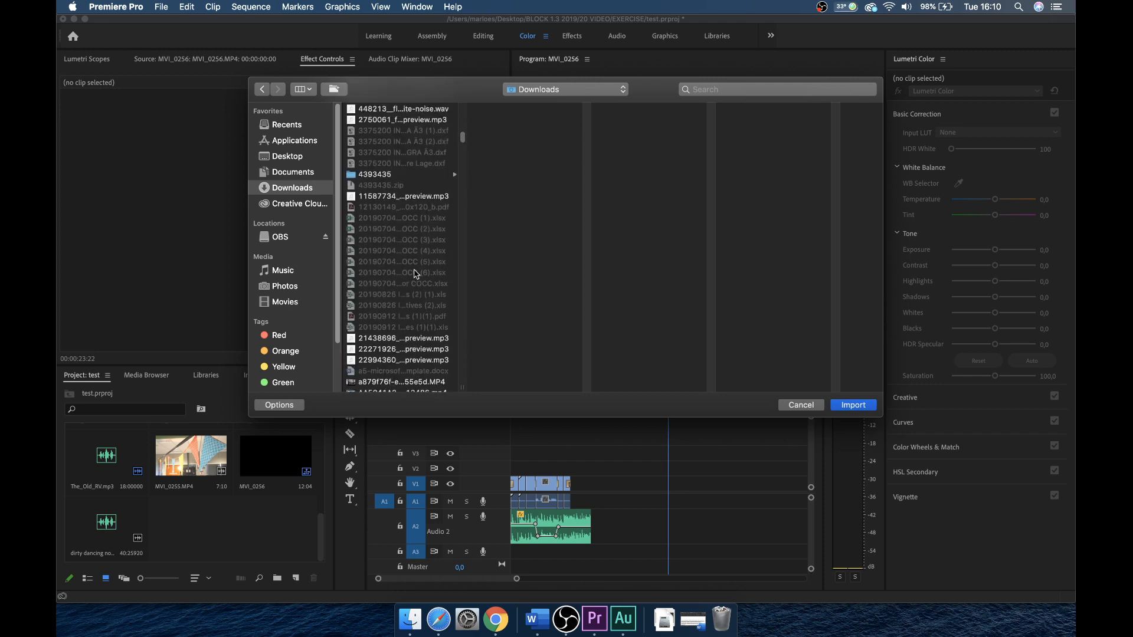
click(405, 163)
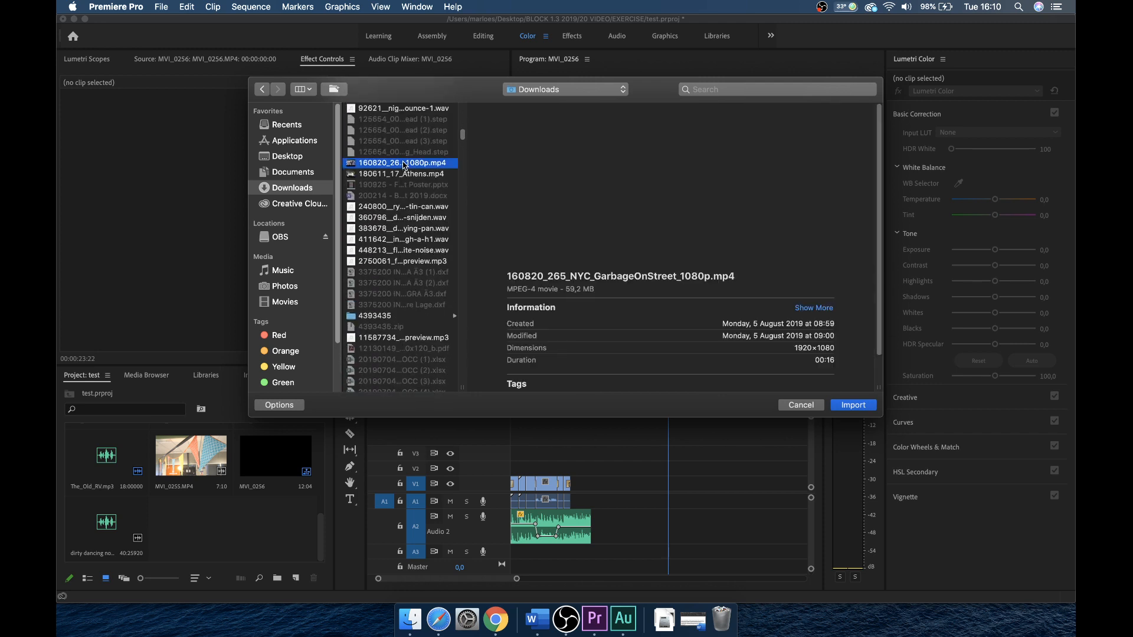
scroll(402, 270, down, 10)
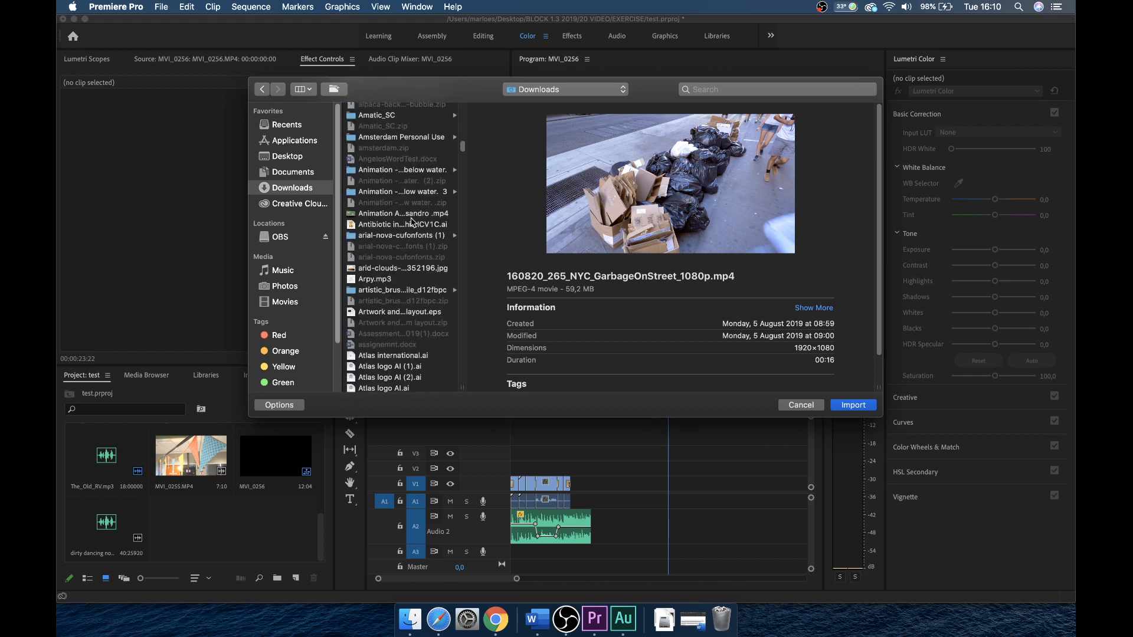
scroll(399, 250, up, 10)
click(807, 406)
Switch to Finder, open the Downloads folder and preview Bongo_Madness.mp3.
click(414, 621)
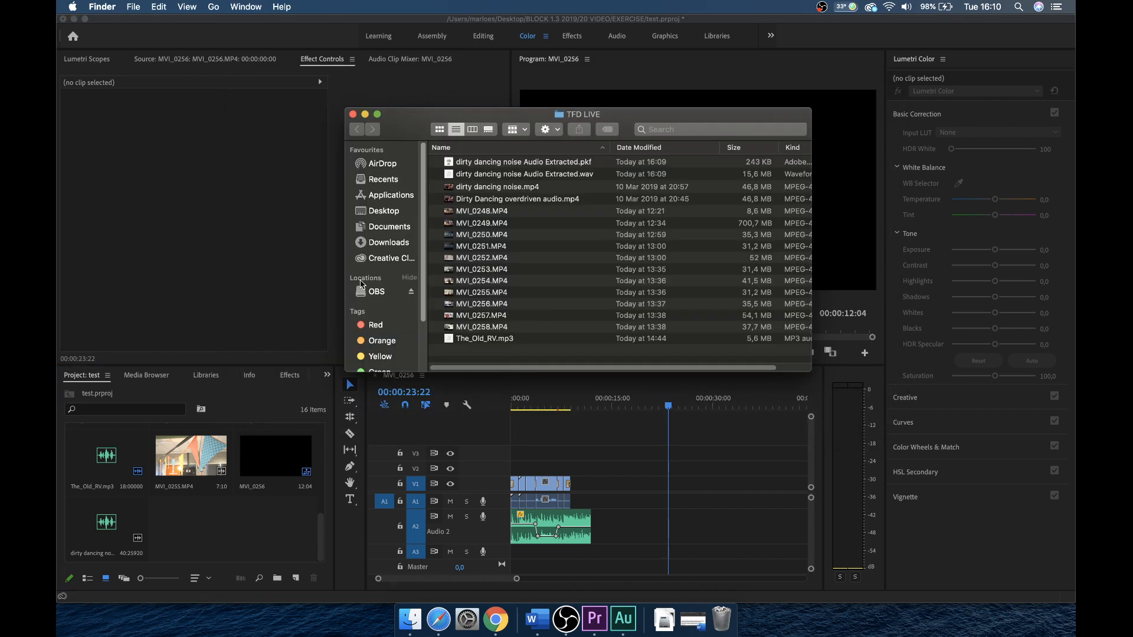
click(407, 242)
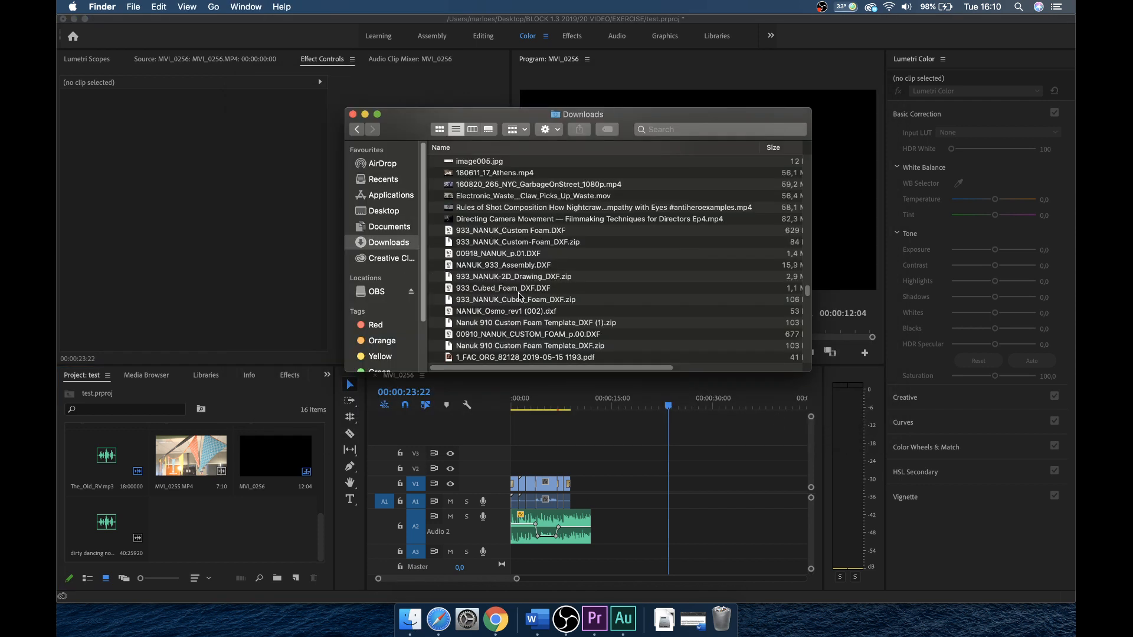
scroll(519, 297, down, 5)
scroll(519, 297, down, 5)
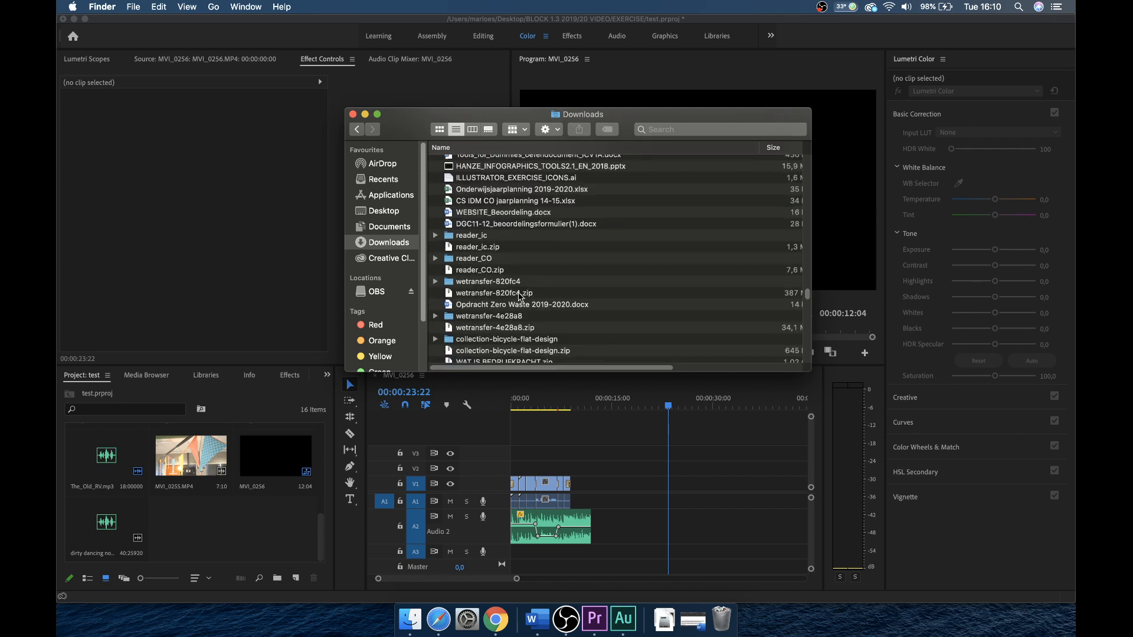
scroll(519, 297, down, 5)
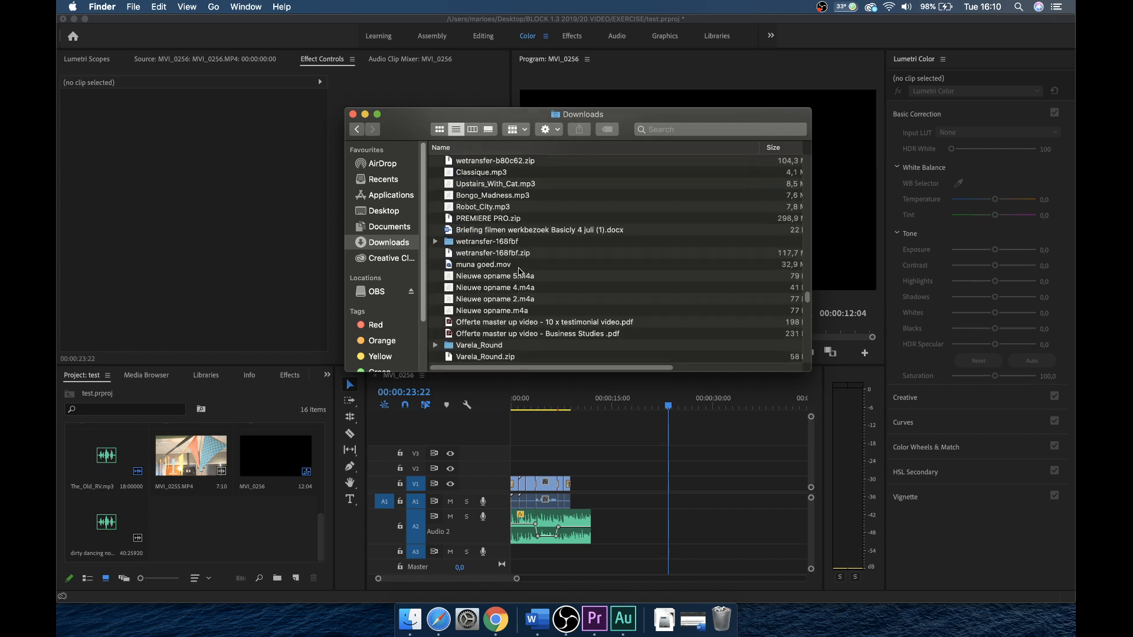
click(498, 225)
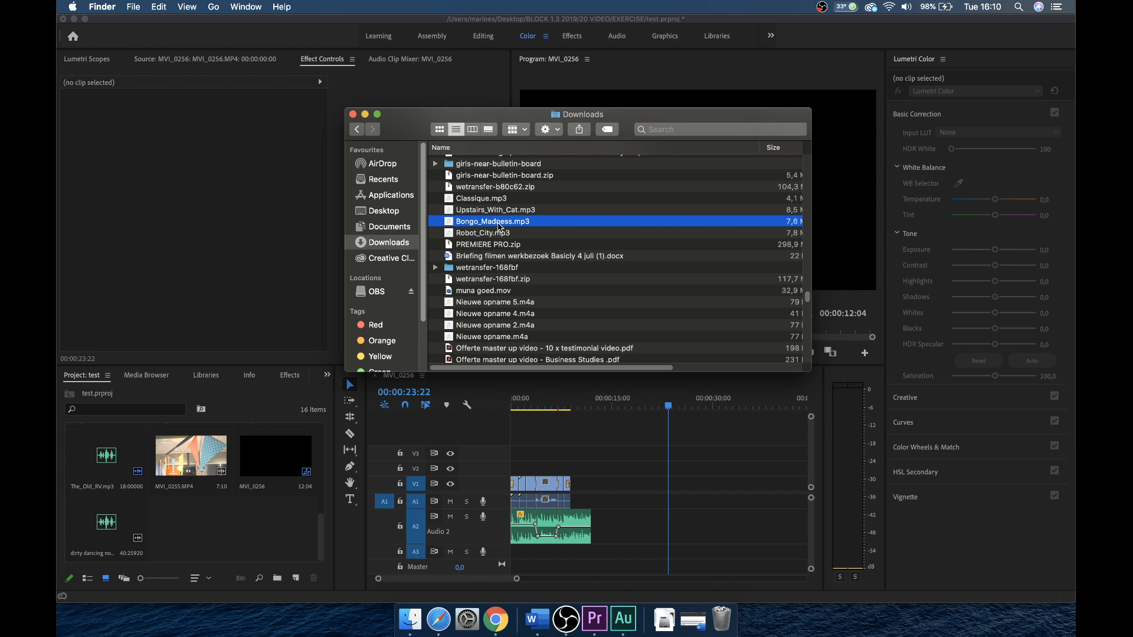
key(space)
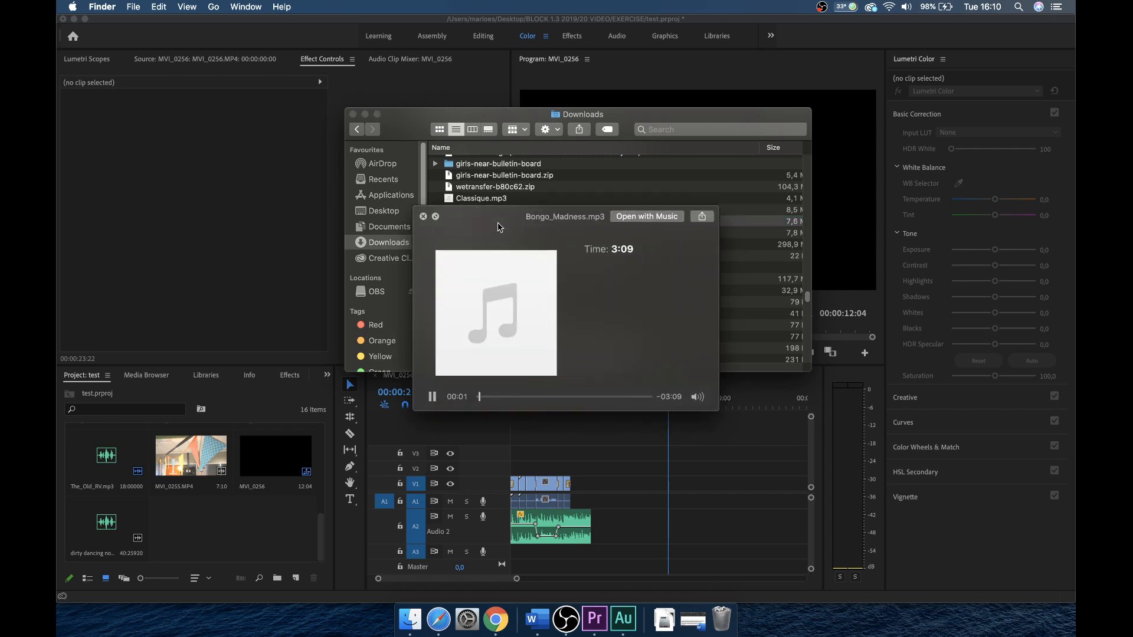
key(space)
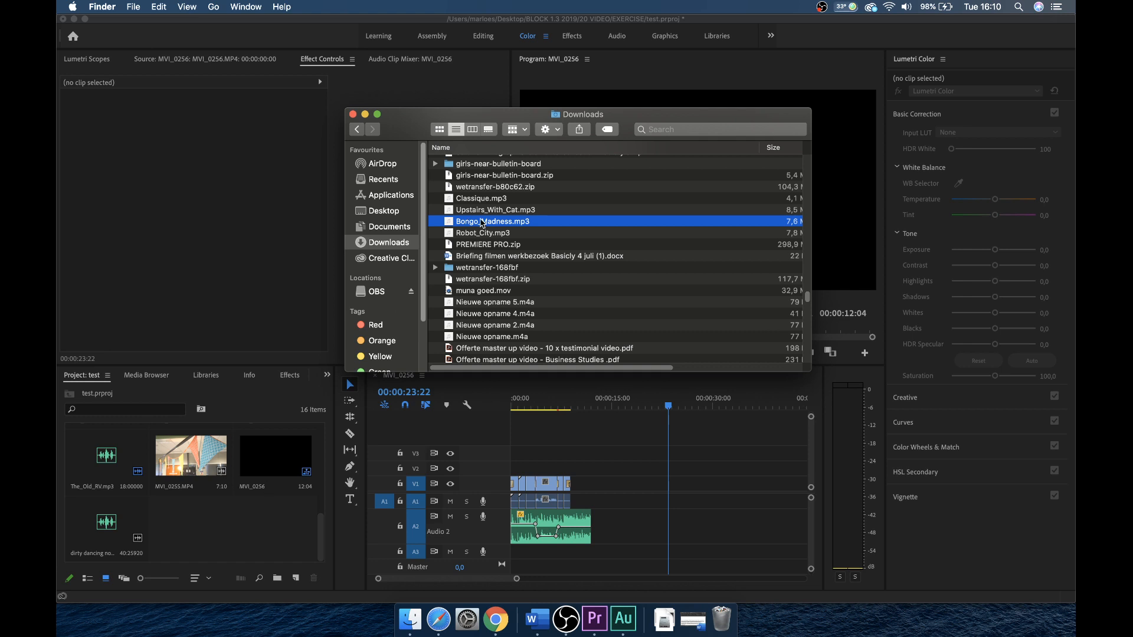
Play the Quick Look preview of Bongo_Madness.mp3 once more and close it.
click(499, 279)
click(525, 222)
click(443, 201)
click(441, 223)
key(space)
key(space)
key(space)
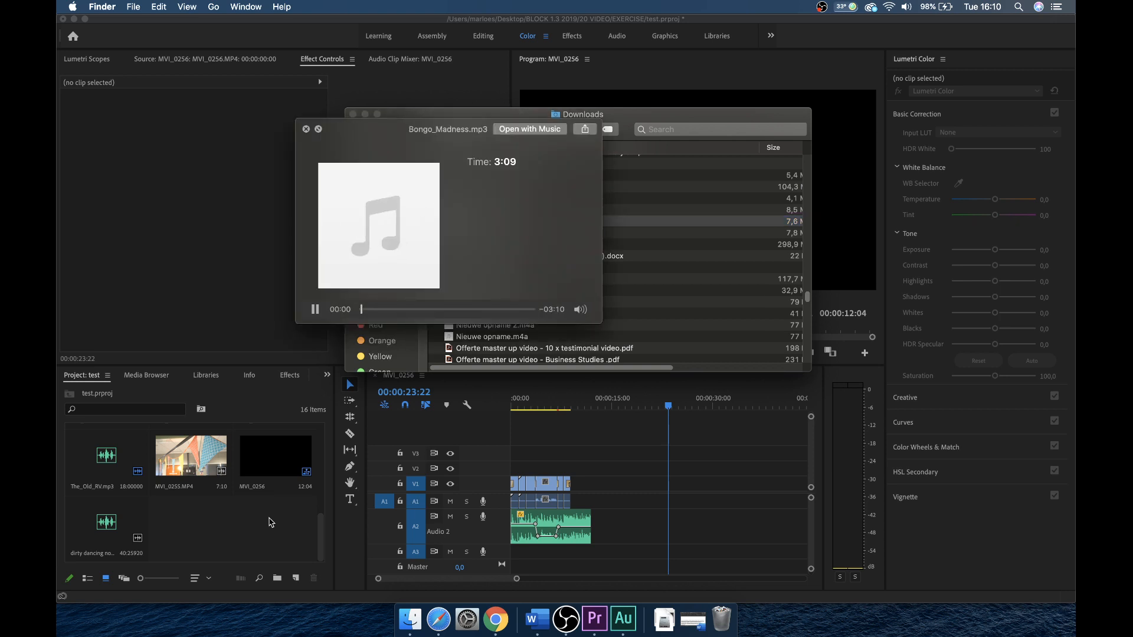
key(space)
scroll(561, 224, down, 1)
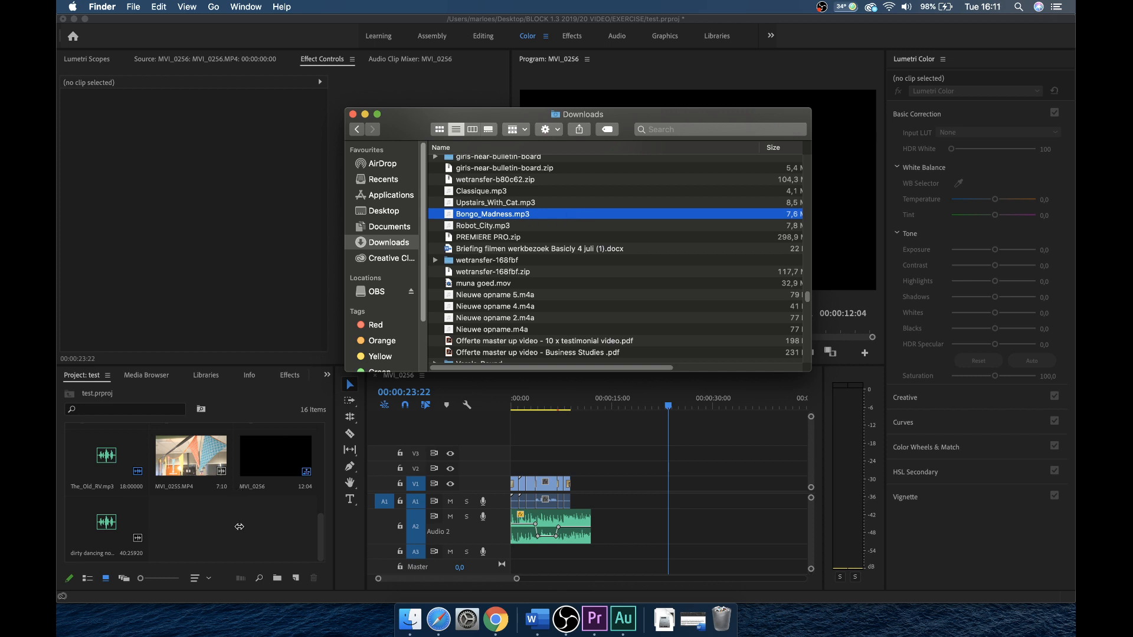
click(485, 225)
click(487, 203)
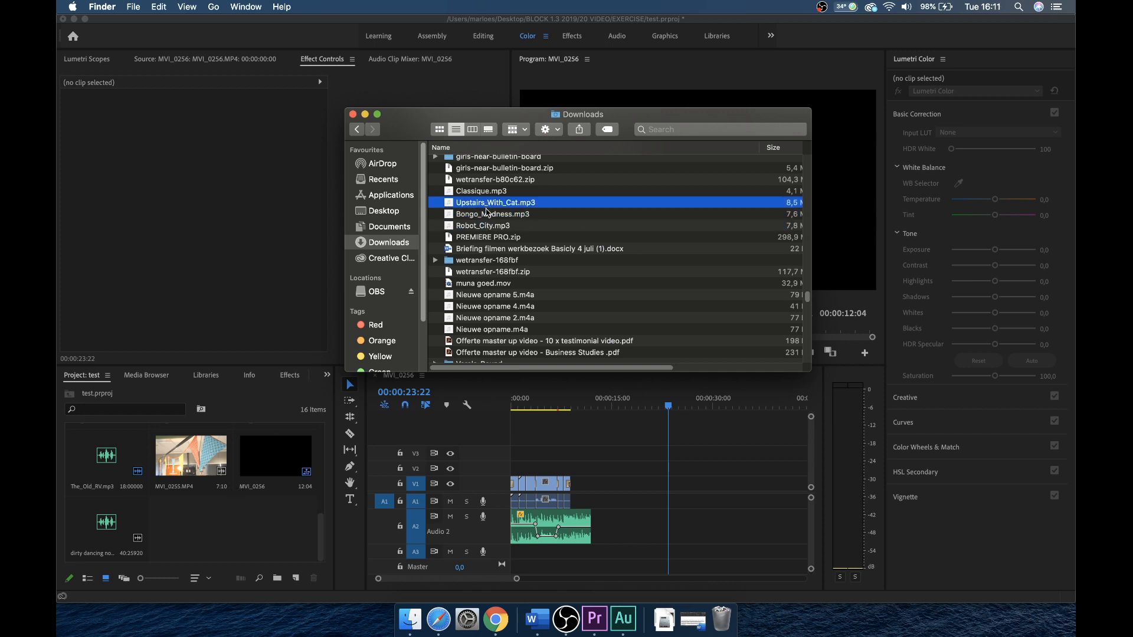
click(488, 213)
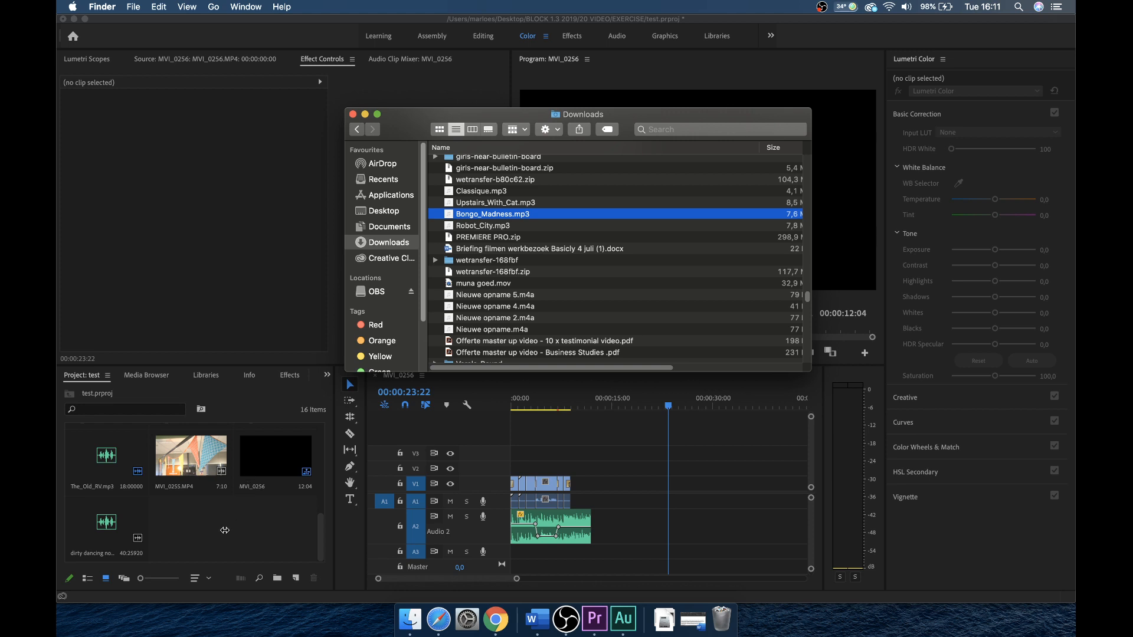
scroll(575, 216, up, 5)
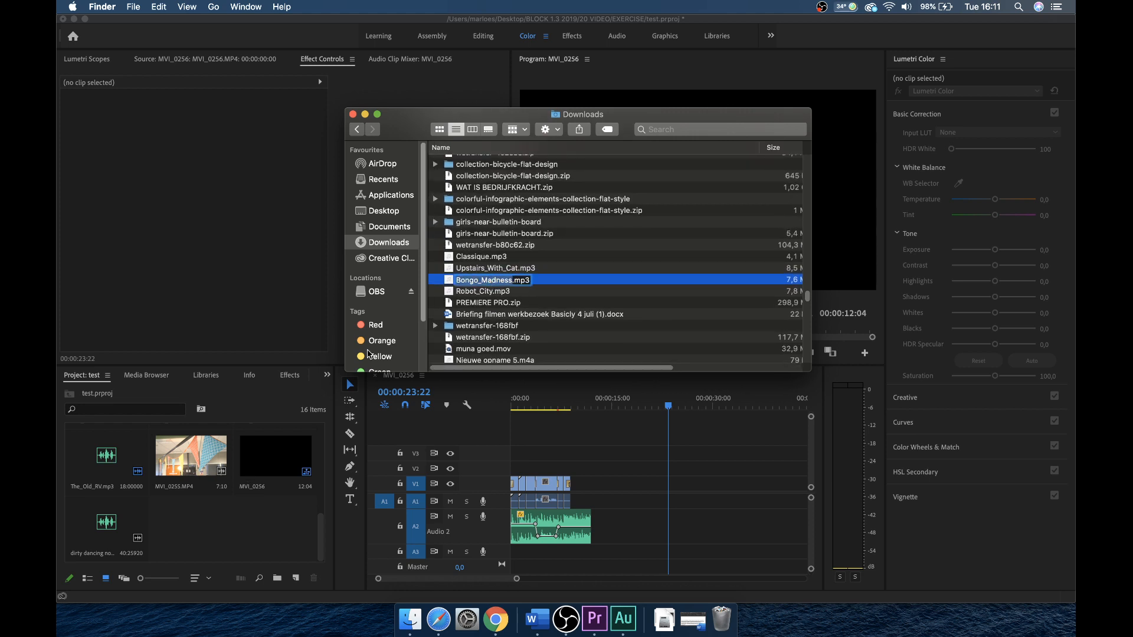
key(Up)
click(513, 285)
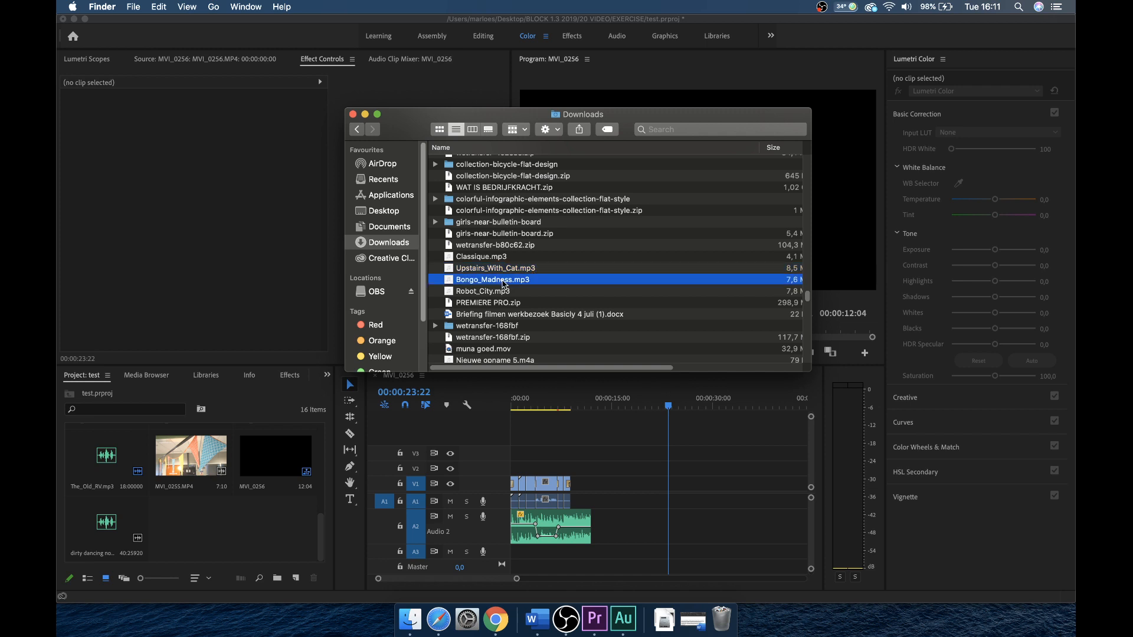
click(505, 313)
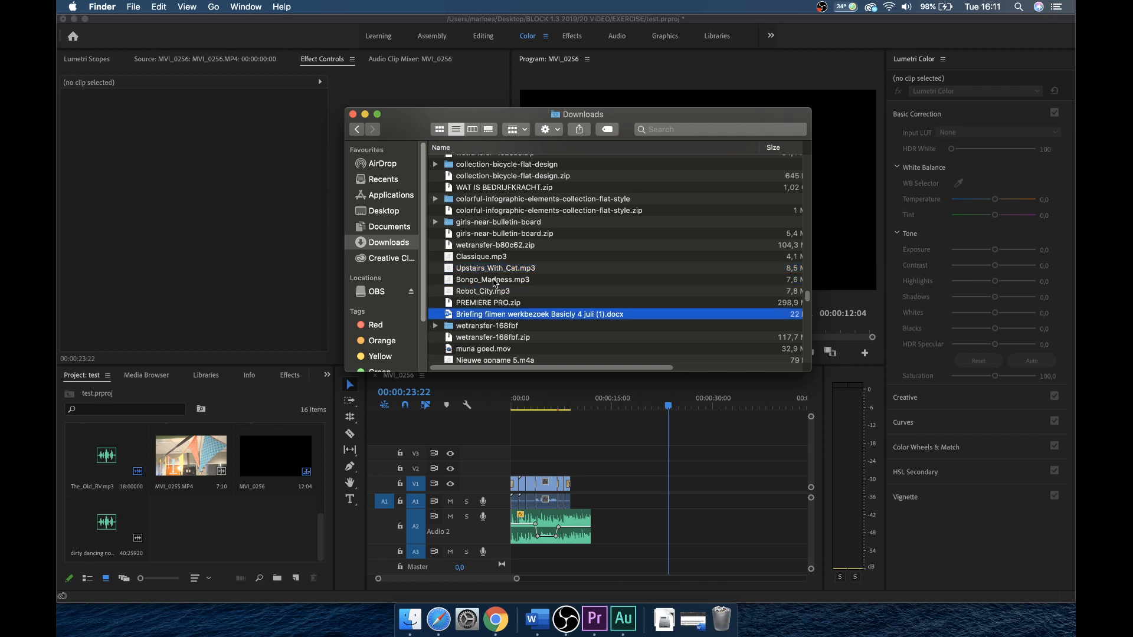
click(494, 283)
right_click(495, 284)
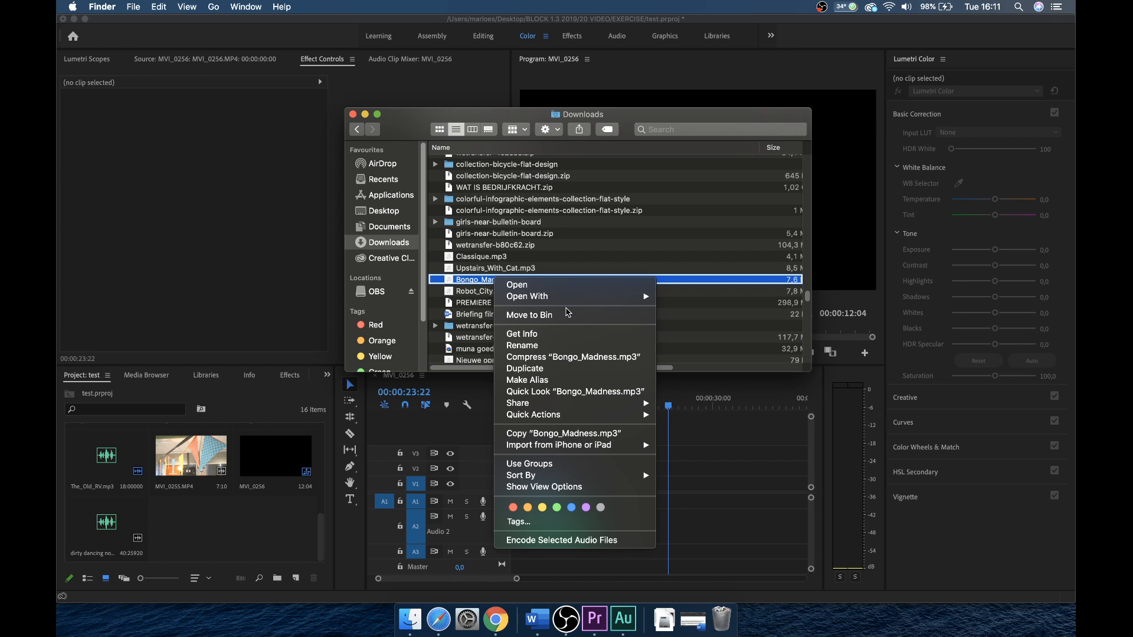
click(568, 261)
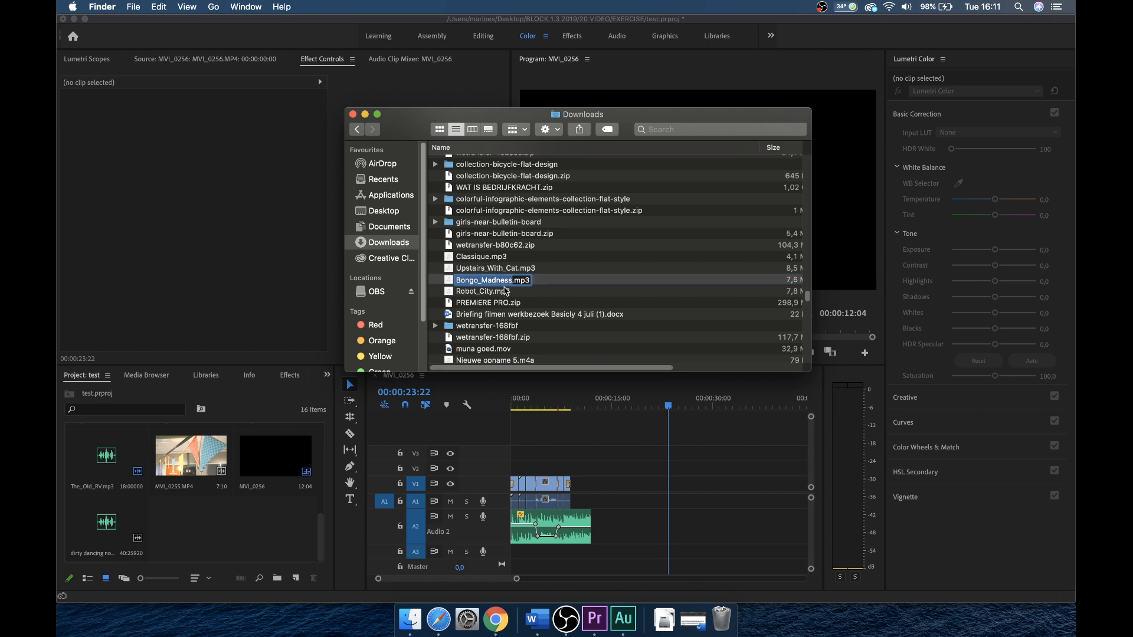
Import Bongo_Madness.mp3 from the Downloads folder into the Premiere Pro project and load it in the Source monitor.
drag(449, 282, 248, 525)
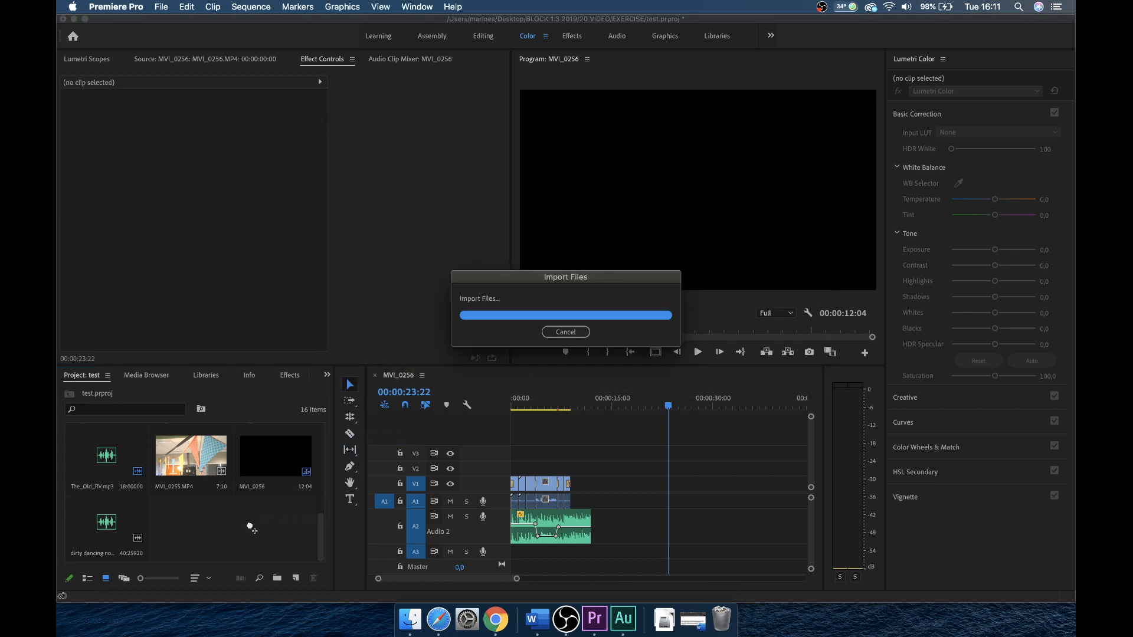
double_click(229, 529)
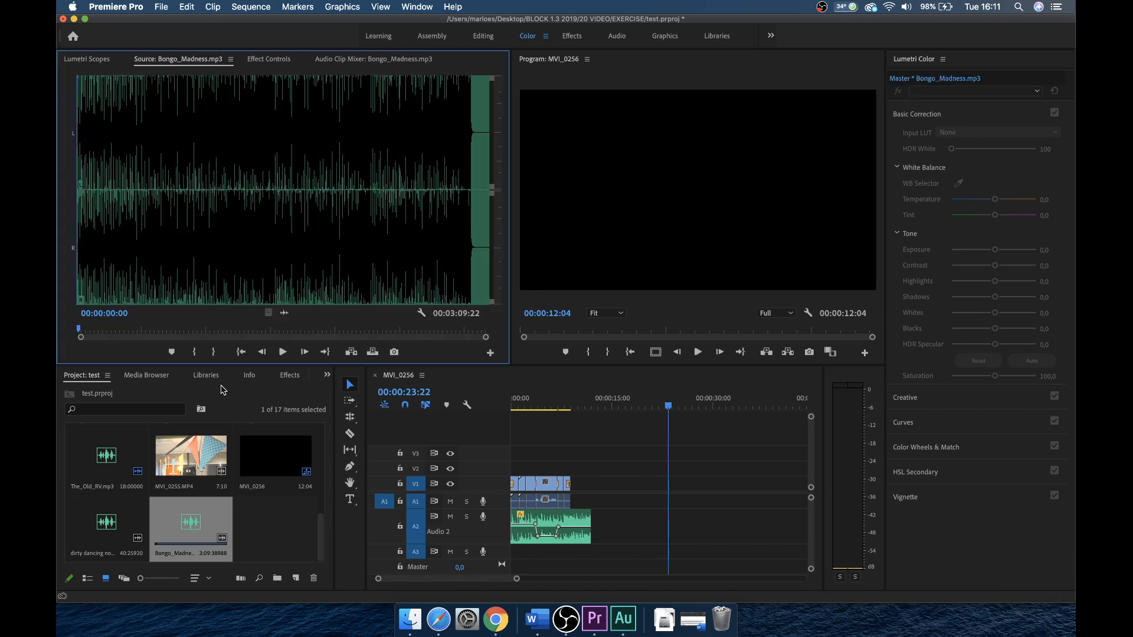
Play parts of Bongo_Madness.mp3 and mark its source range from the beginning to 00:00:06:00.
click(180, 329)
key(i)
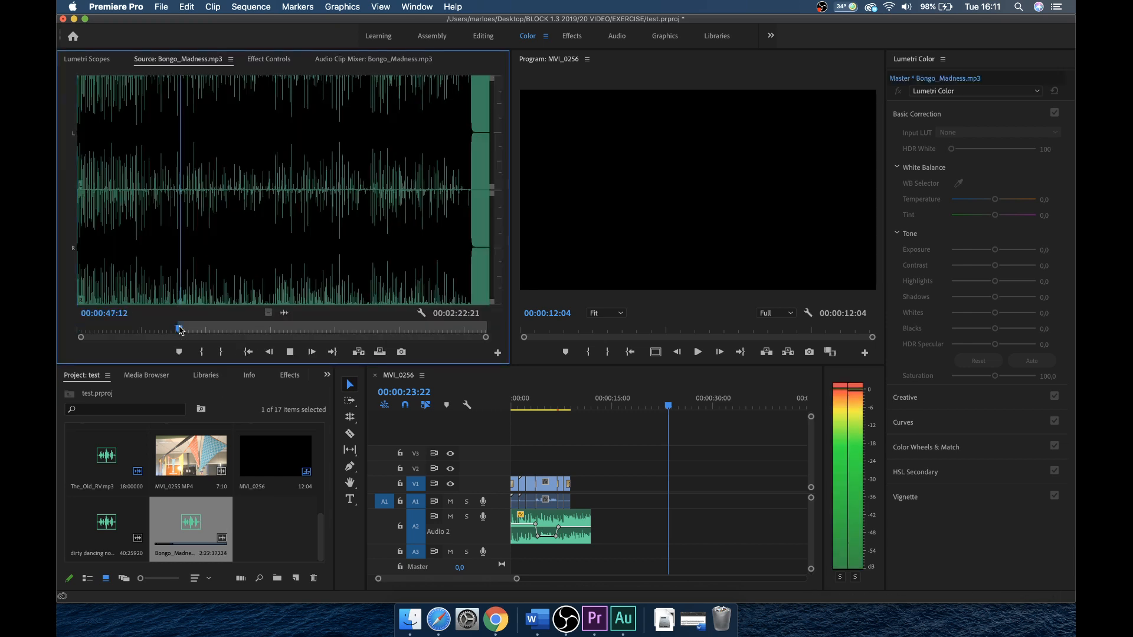
key(space)
drag(179, 328, 59, 327)
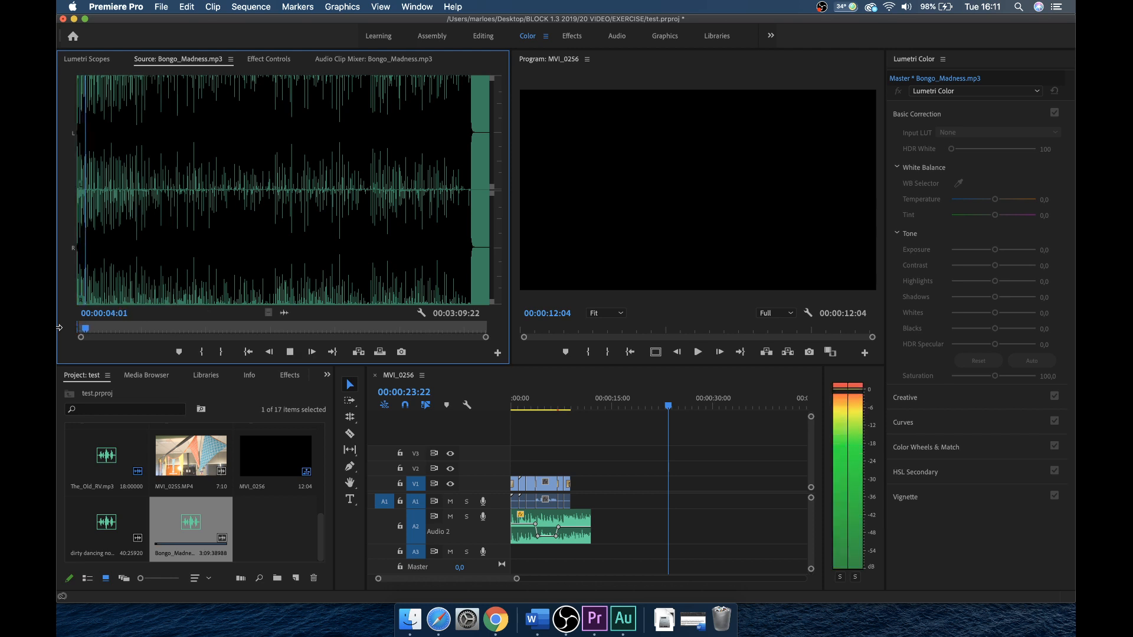
key(o)
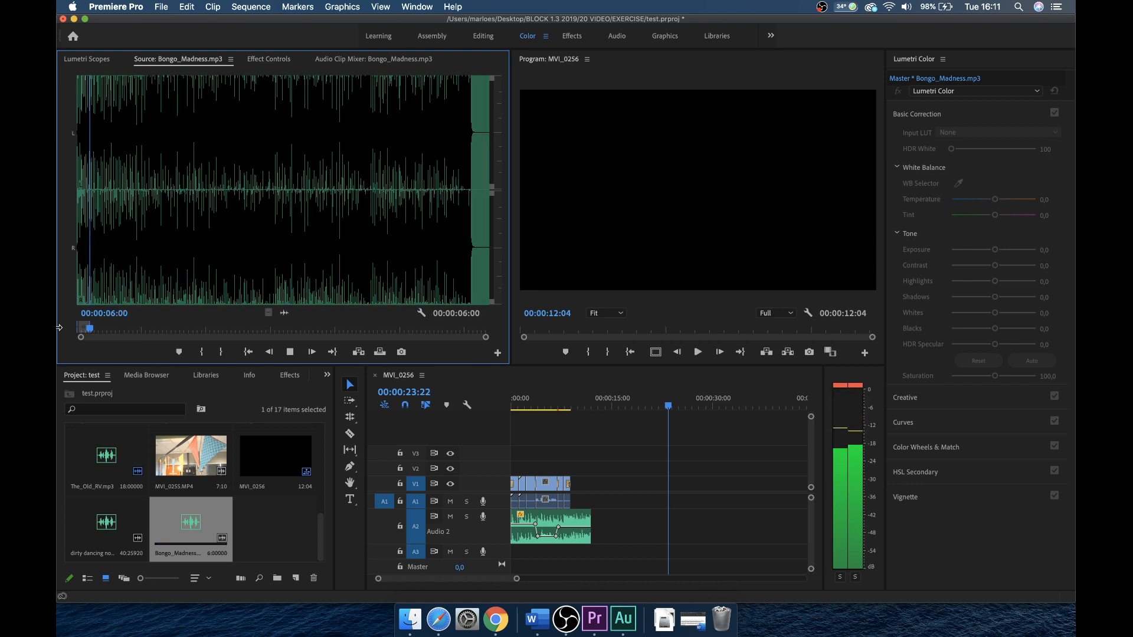
key(space)
Shorten the music clip on track A2 so it ends where the first video clip ends.
drag(591, 519, 535, 521)
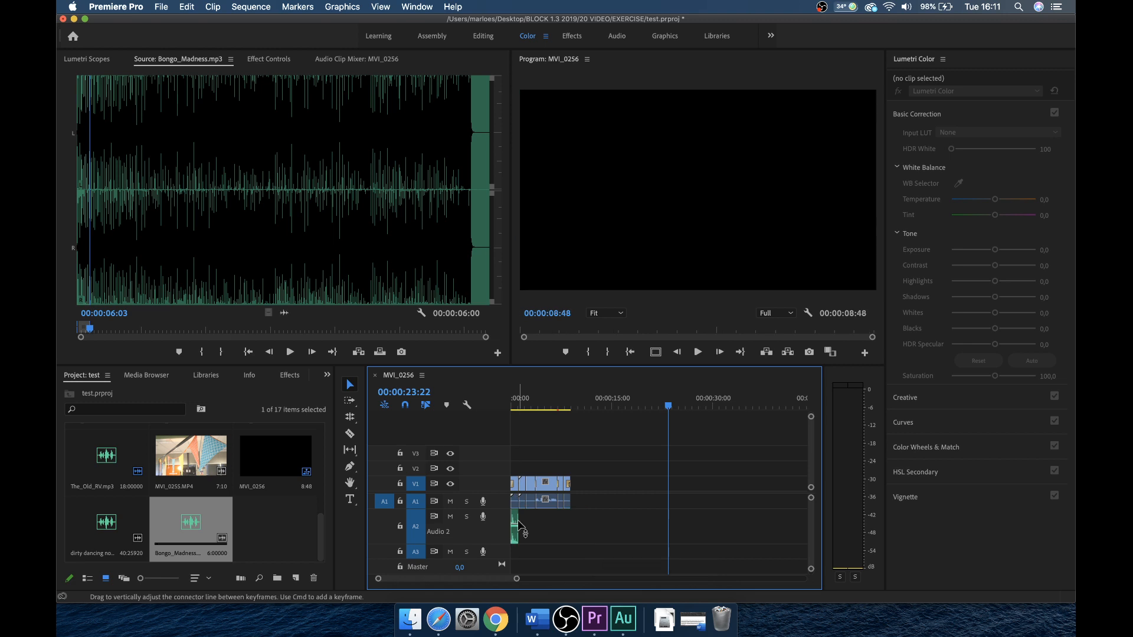
key(=)
key(=)
key(backslash)
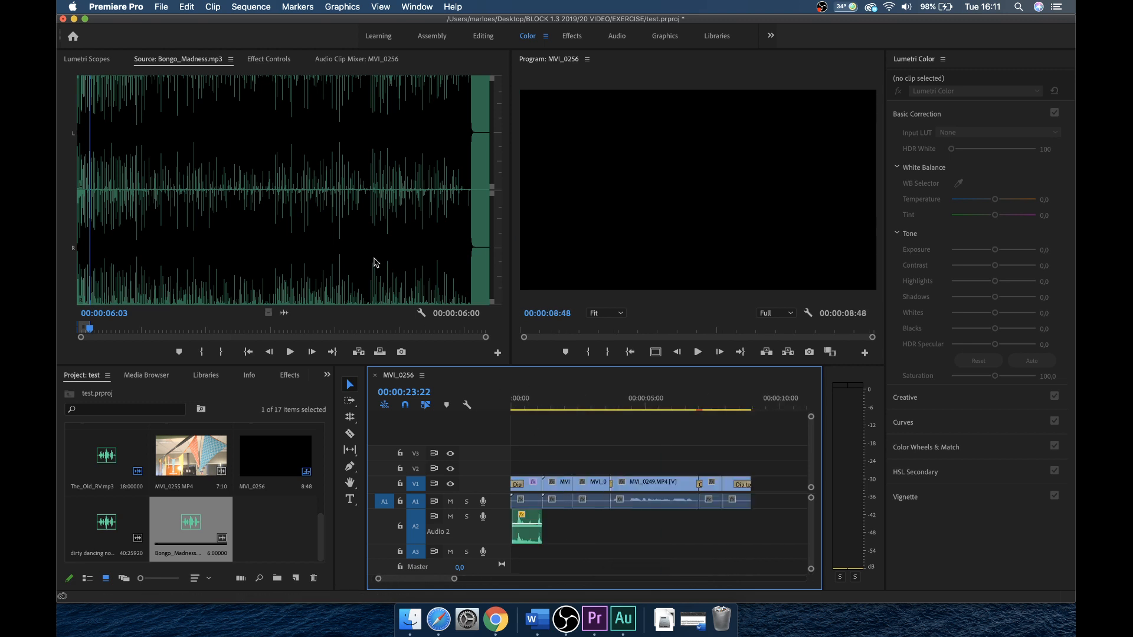
Place the marked Bongo_Madness.mp3 audio on track A2 directly after the shortened music clip and play across the join.
drag(284, 313, 546, 540)
click(535, 405)
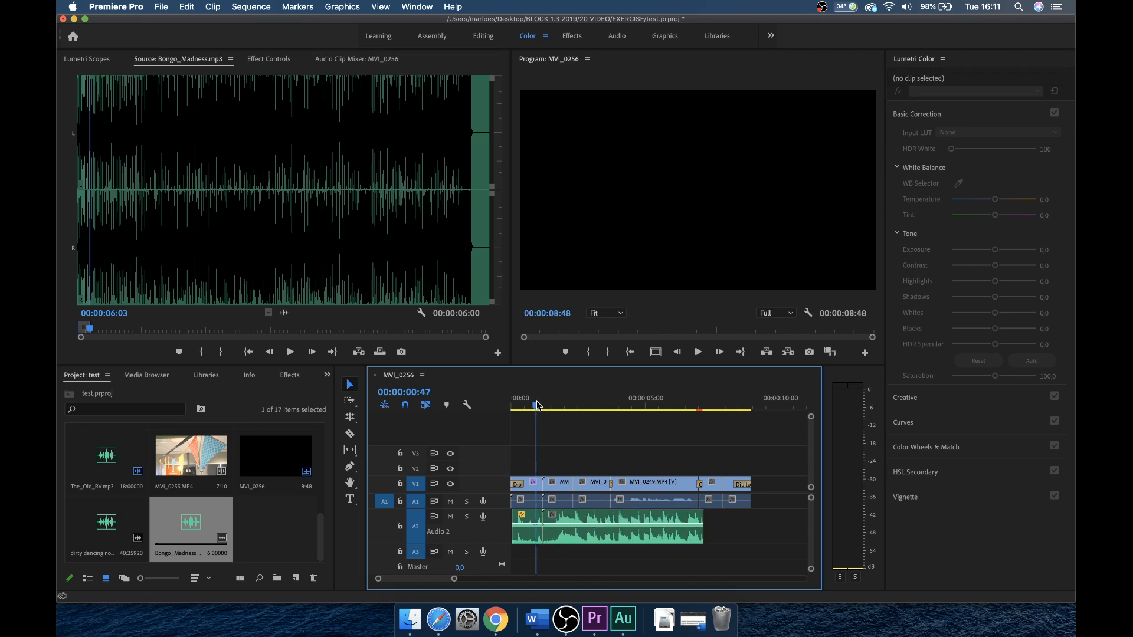
key(space)
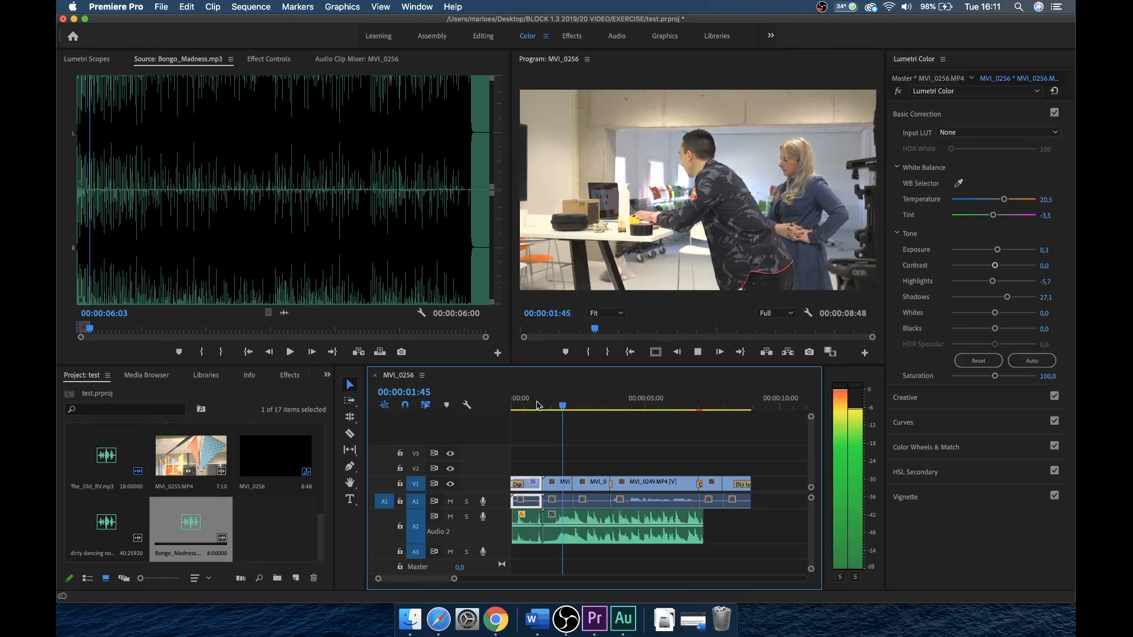
key(space)
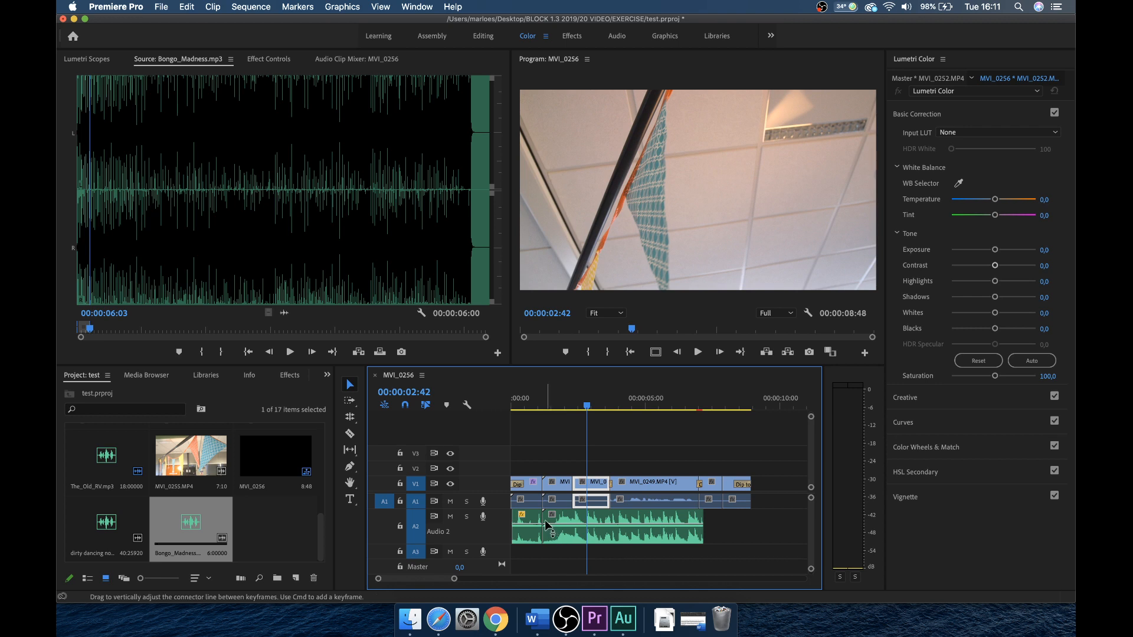
Trim a little off the start of the Bongo_Madness clip on A2, keeping it against the preceding music, and play the transition.
drag(544, 517, 557, 522)
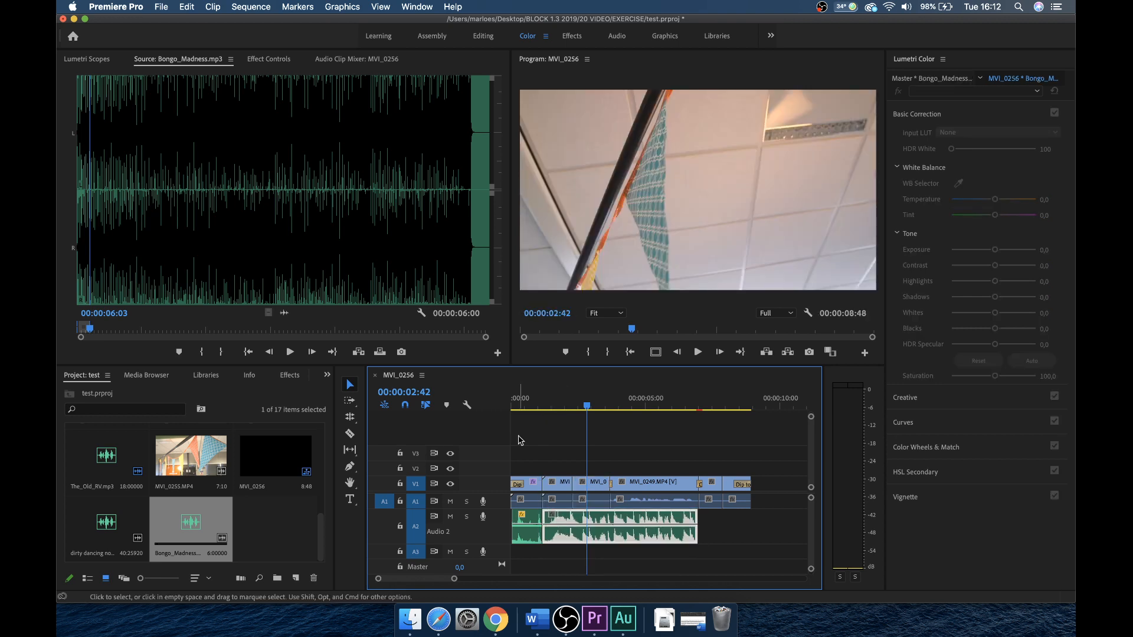
click(521, 403)
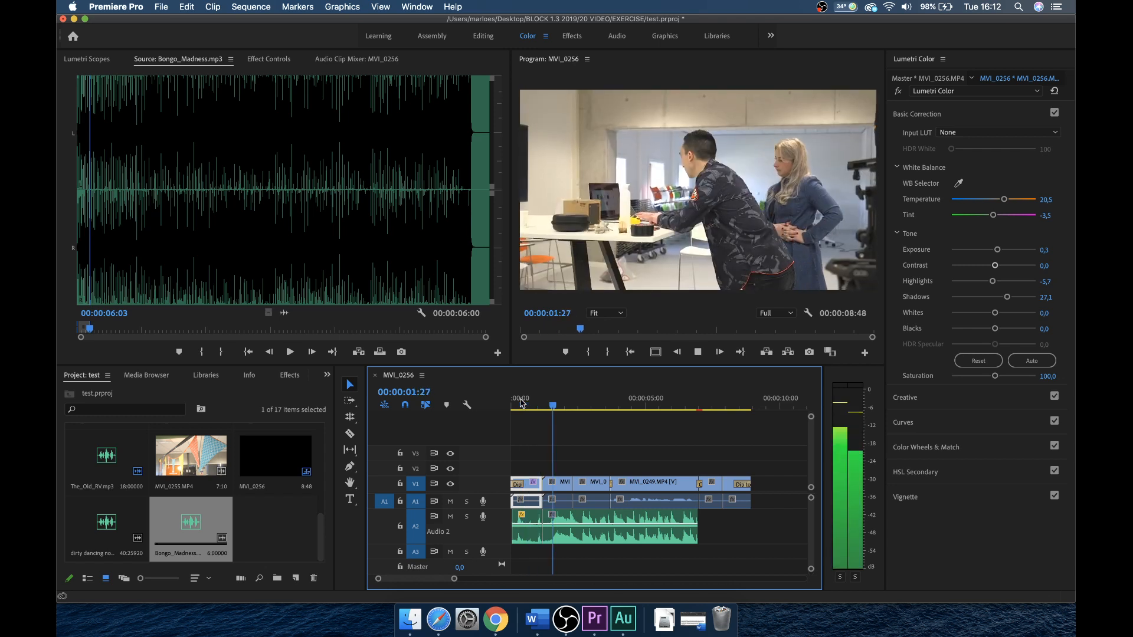
key(space)
Move the Bongo_Madness clip's start to about 2.5 seconds on A2, extend the preceding music to meet it, and play the transition.
click(578, 519)
mouse_move(579, 519)
mouse_down()
mouse_move(613, 519)
mouse_move(578, 517)
mouse_up()
key(space)
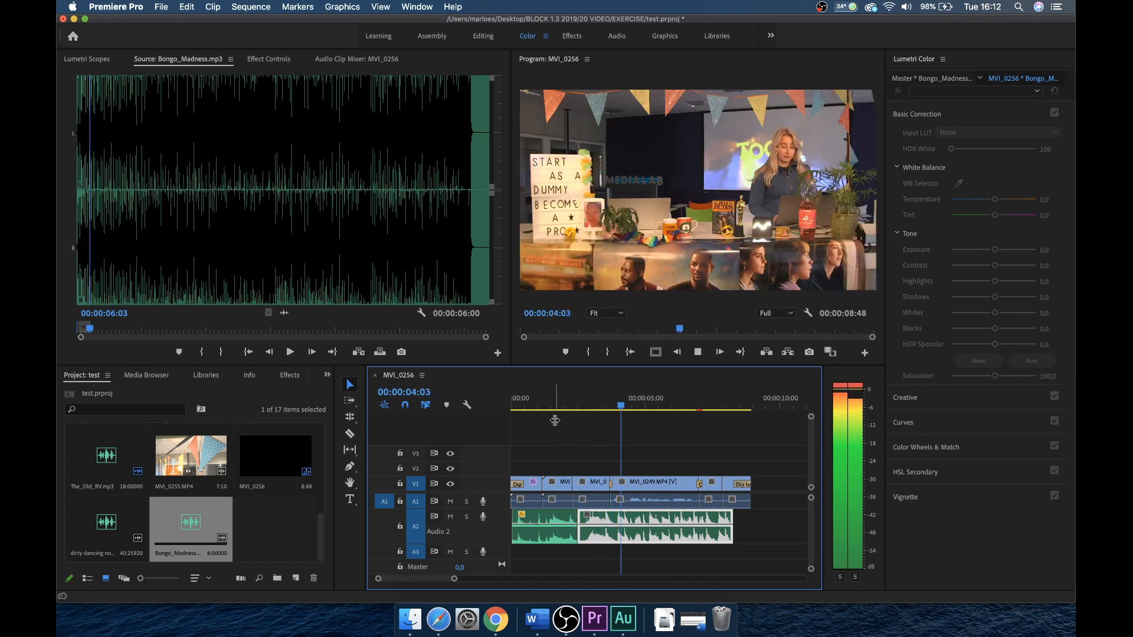
Apply a Constant Gain crossfade to the join between the two music clips on track A2.
key(space)
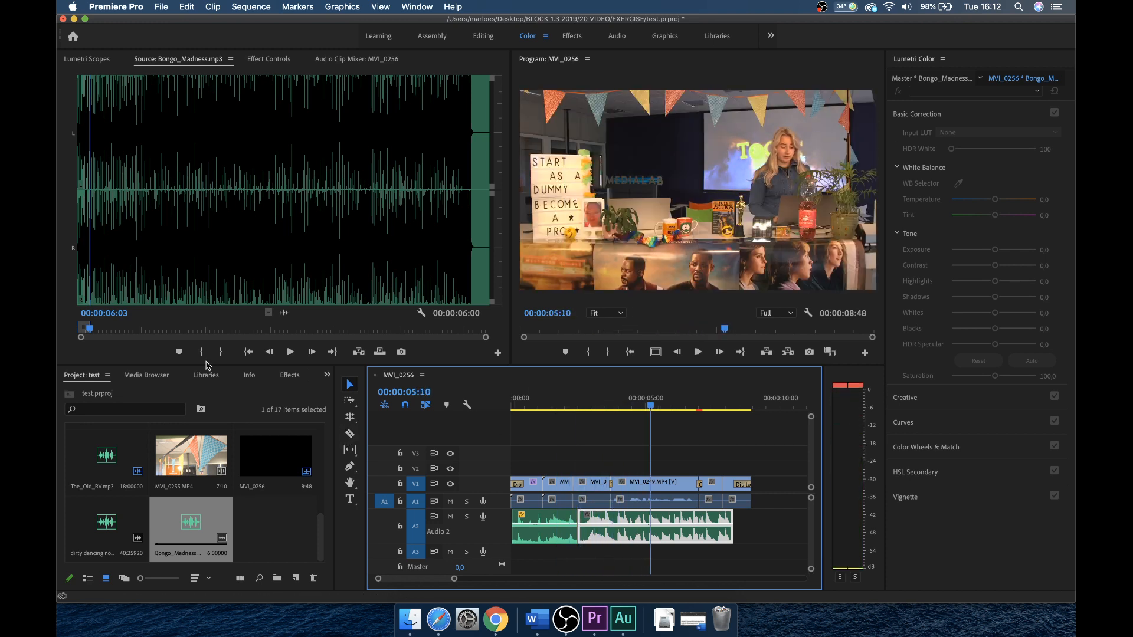
click(290, 375)
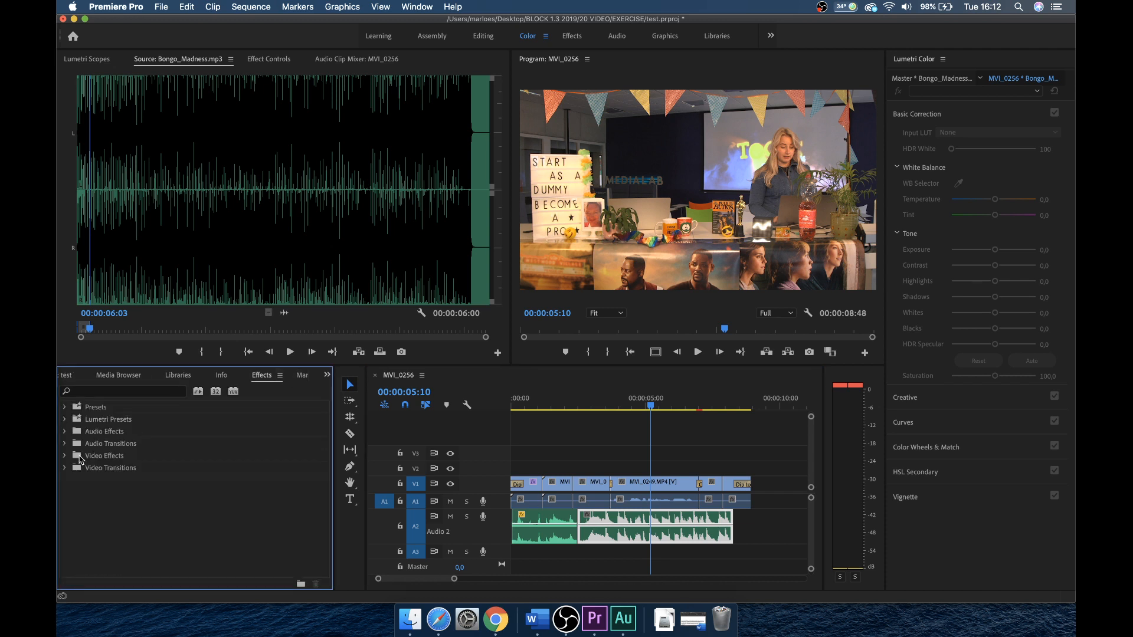
click(65, 432)
scroll(130, 466, down, 3)
scroll(147, 473, up, 3)
click(65, 431)
click(65, 443)
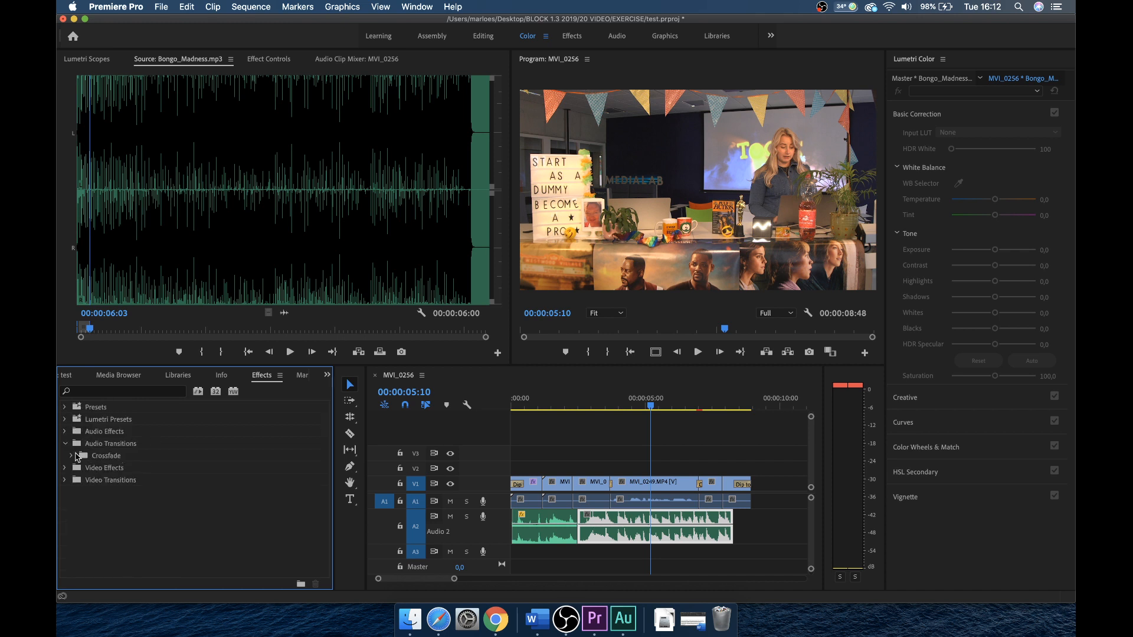
click(73, 456)
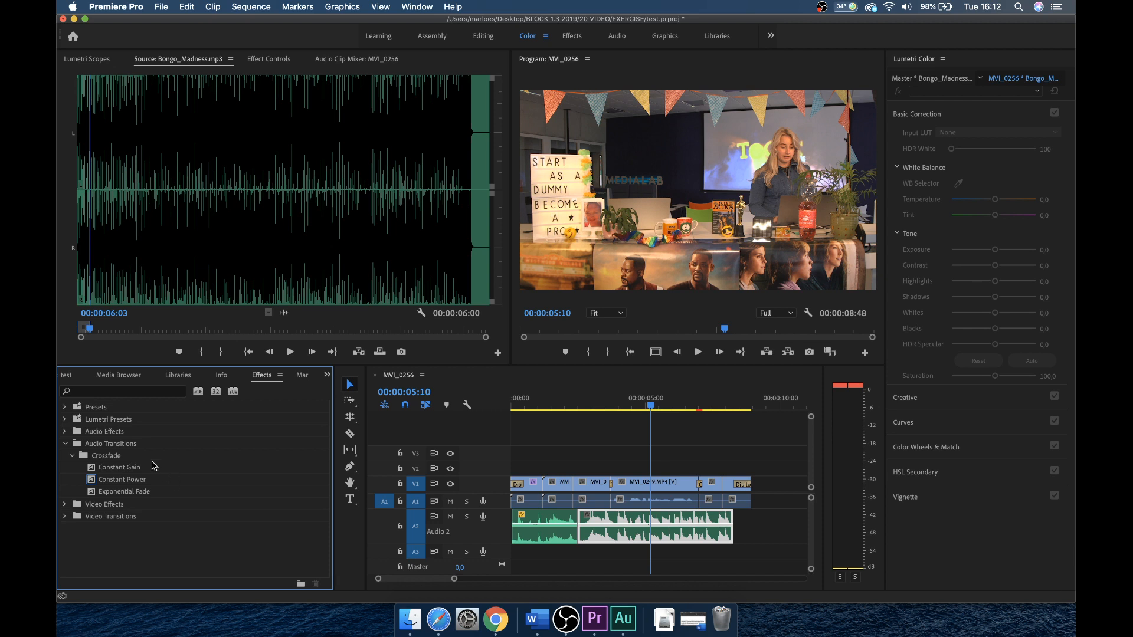
click(122, 469)
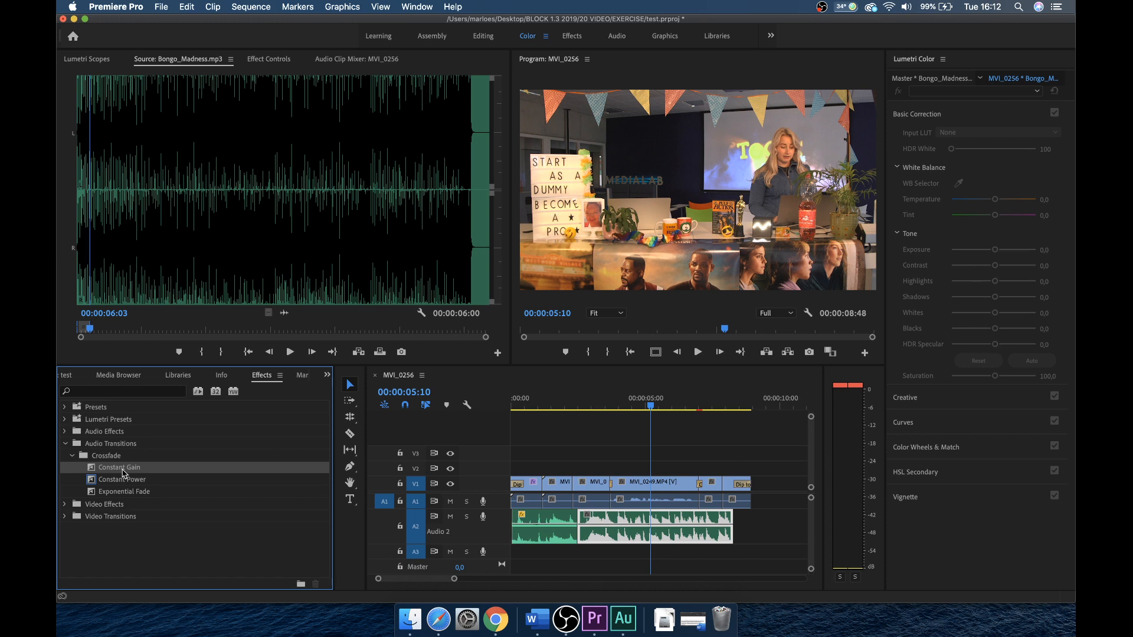
drag(124, 472, 581, 535)
Adjust the start of the Constant Gain crossfade on A2 and play through the music transition.
key(=)
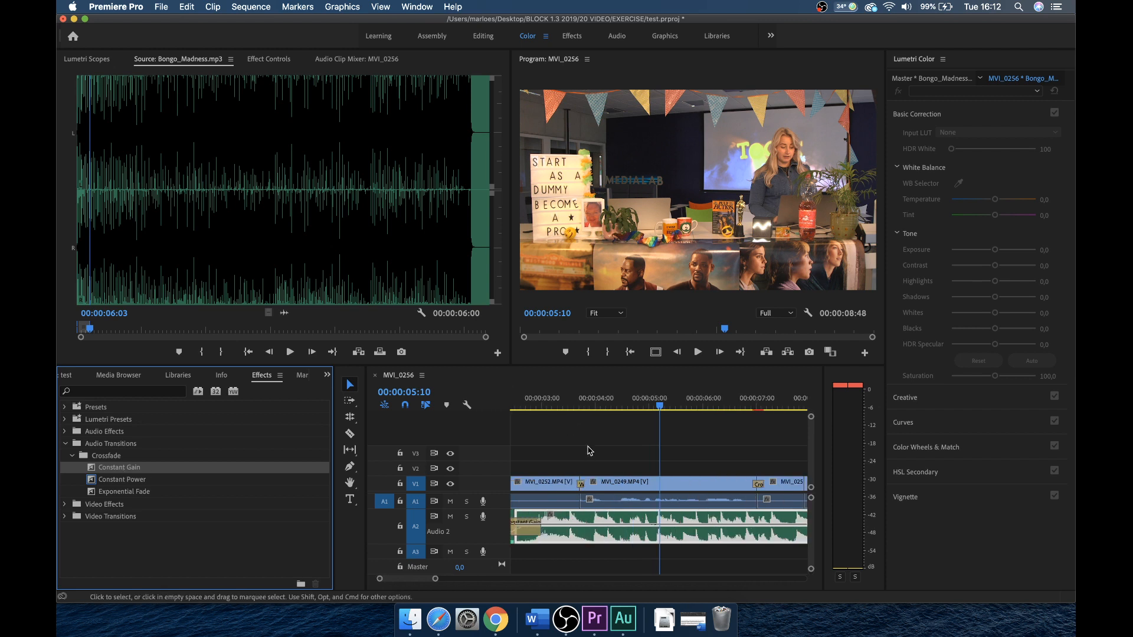
scroll(579, 543, left, 3)
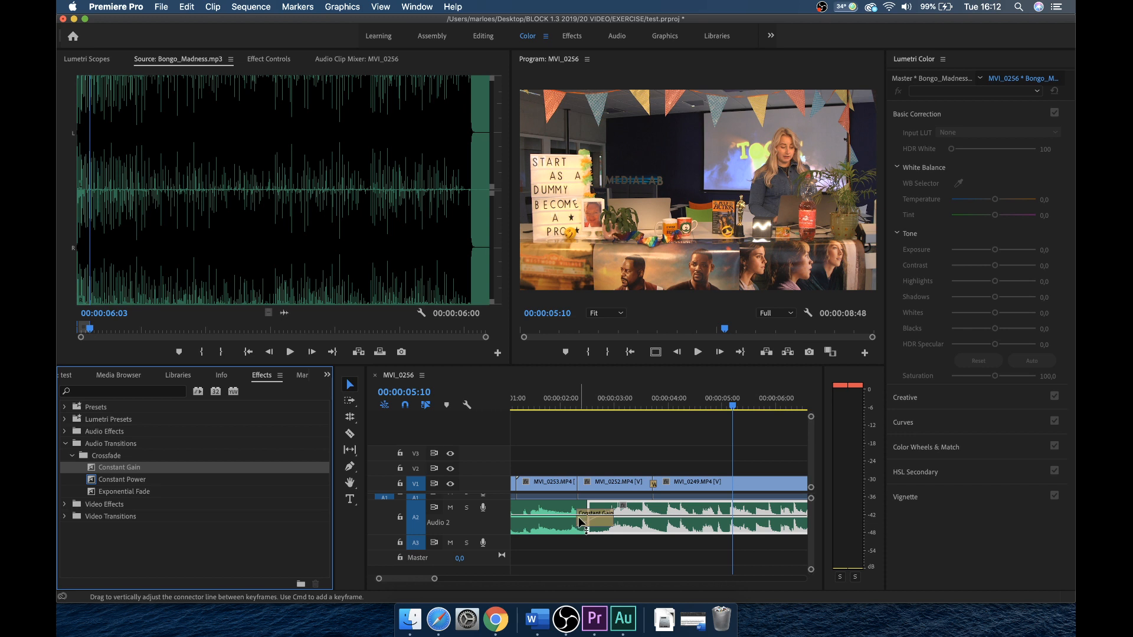
drag(579, 518, 565, 520)
key(Home)
key(space)
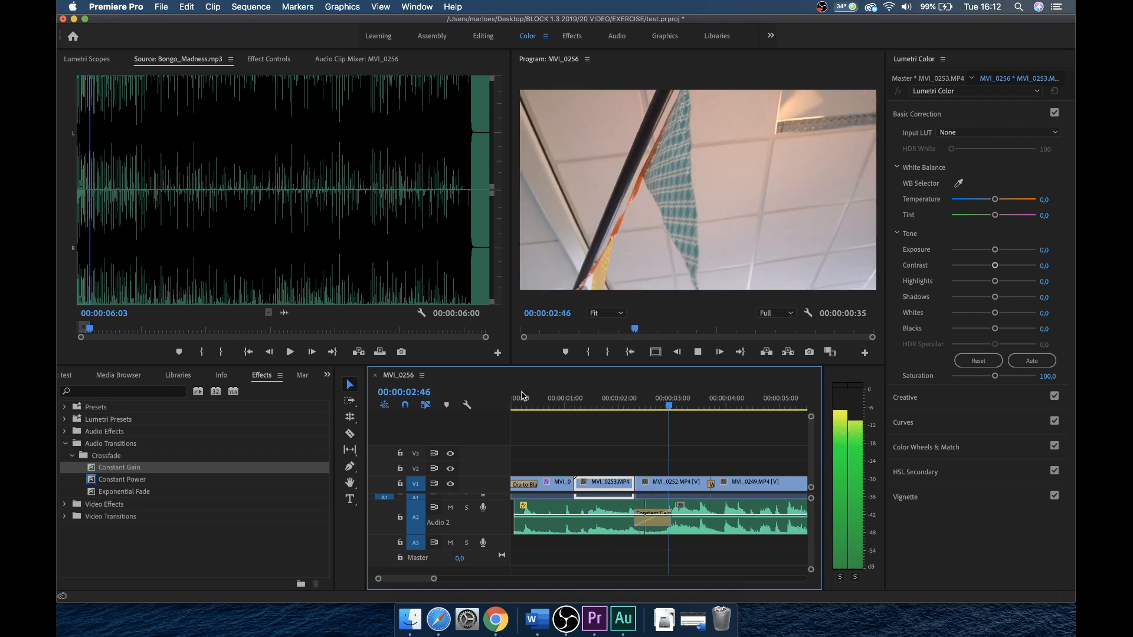
key(space)
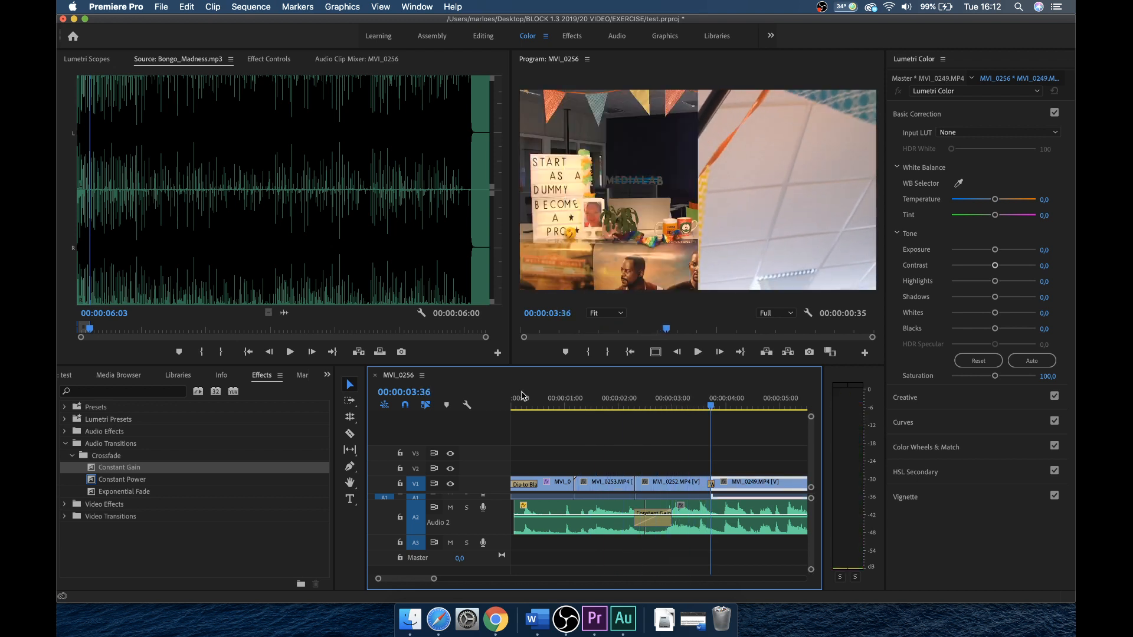
key(minus)
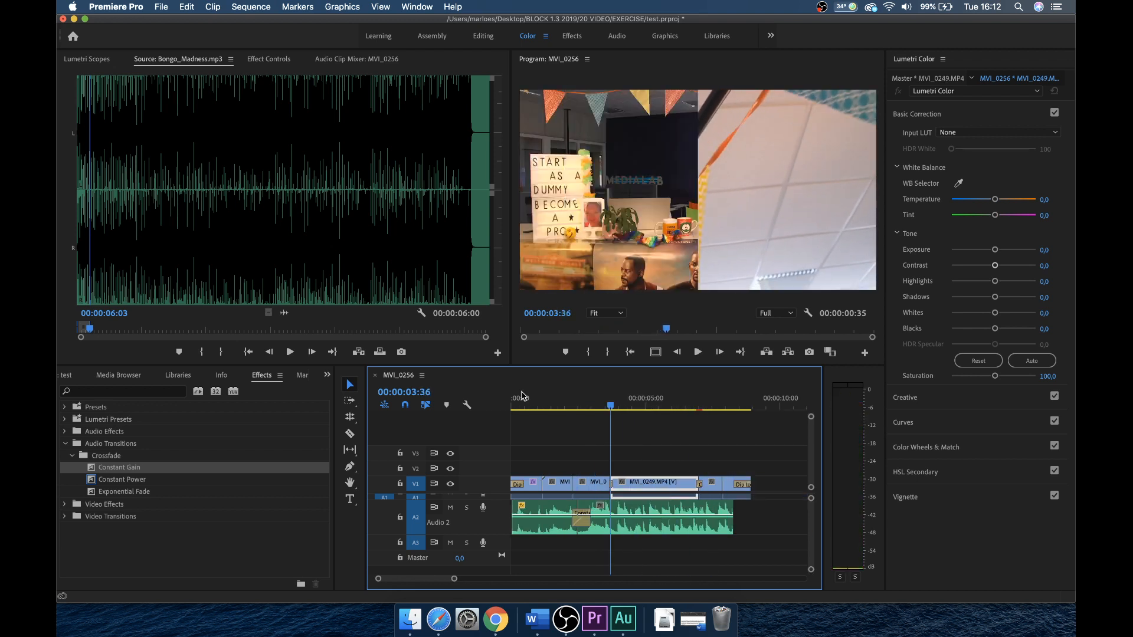
click(555, 407)
key(space)
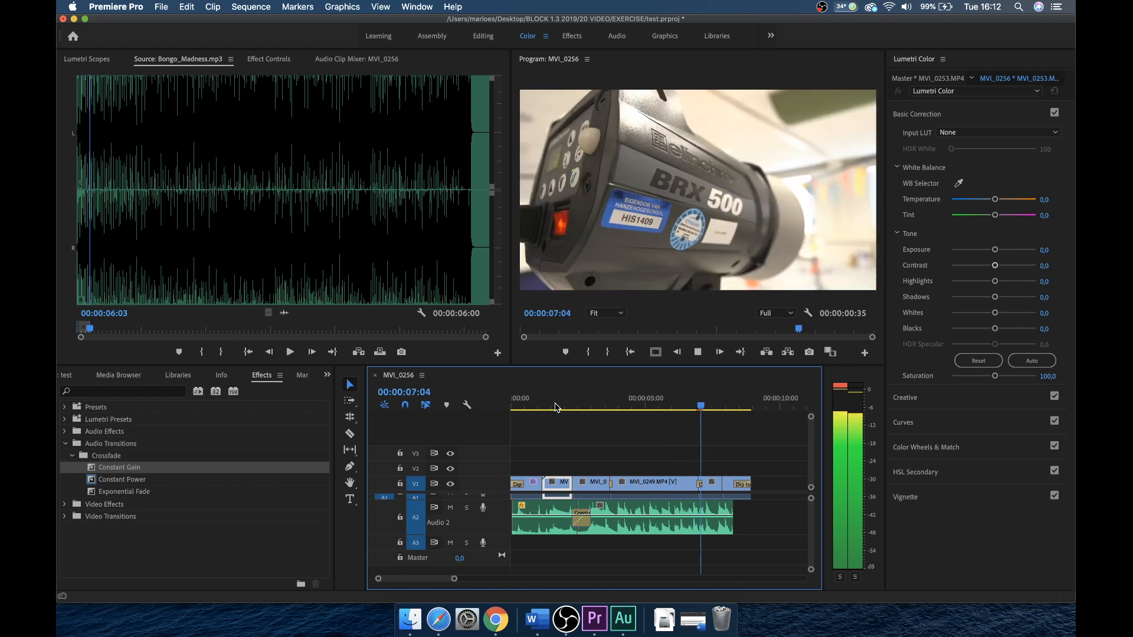
key(space)
Add a Constant Power fade to the start of the first music clip on A2 and play the sequence from the beginning.
key(=)
key(=)
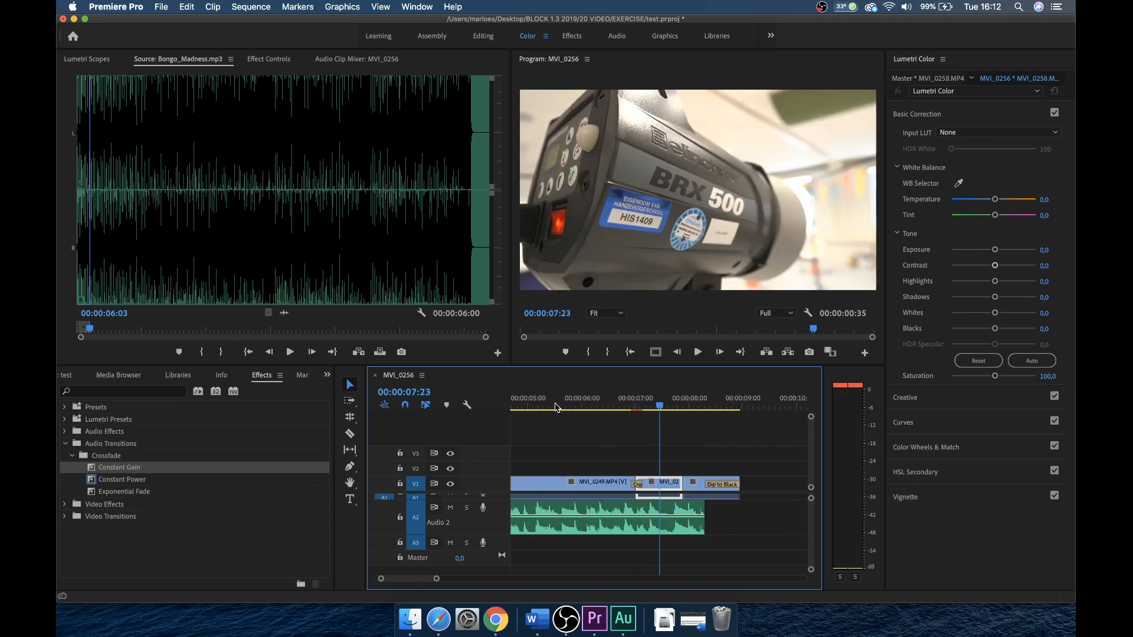
scroll(544, 515, left, 1)
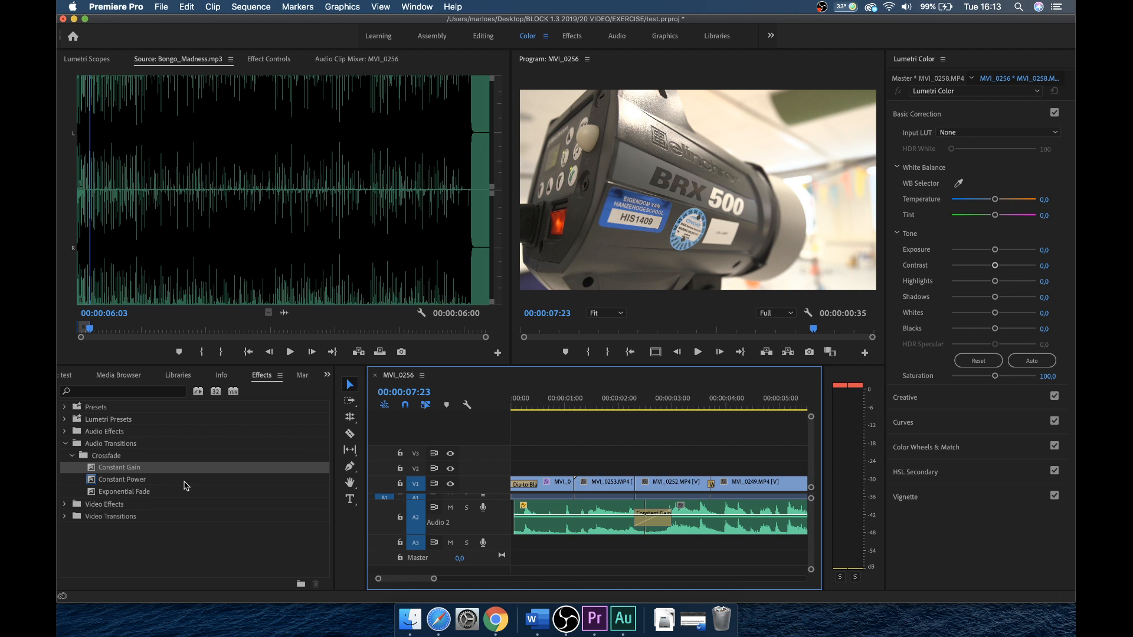
click(113, 481)
drag(114, 481, 522, 517)
click(536, 406)
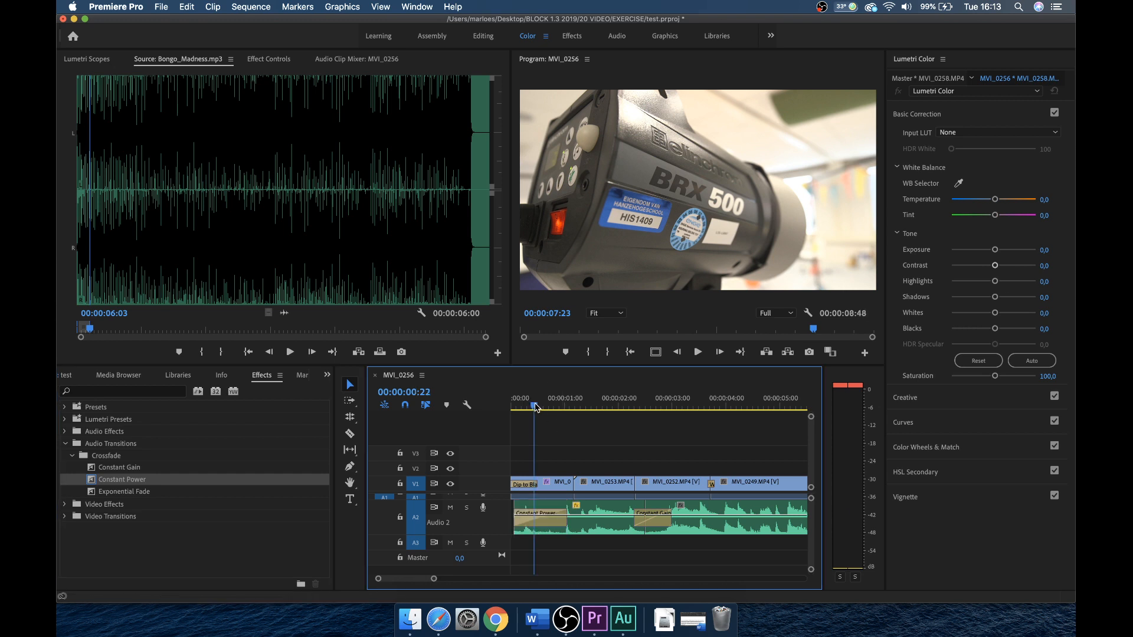
drag(535, 406, 511, 408)
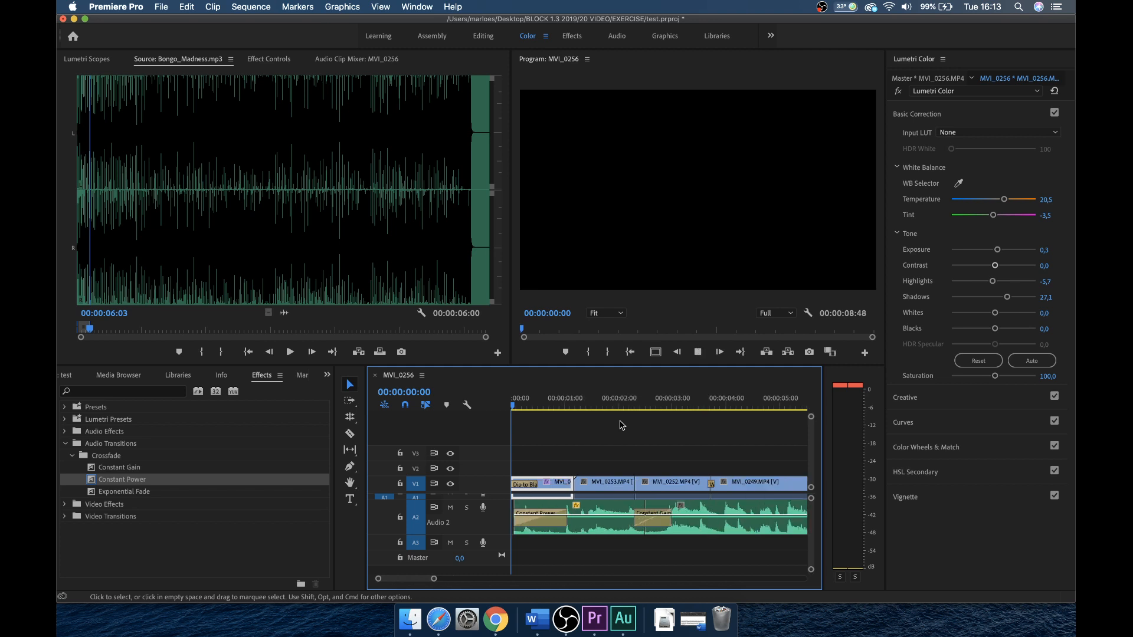
key(space)
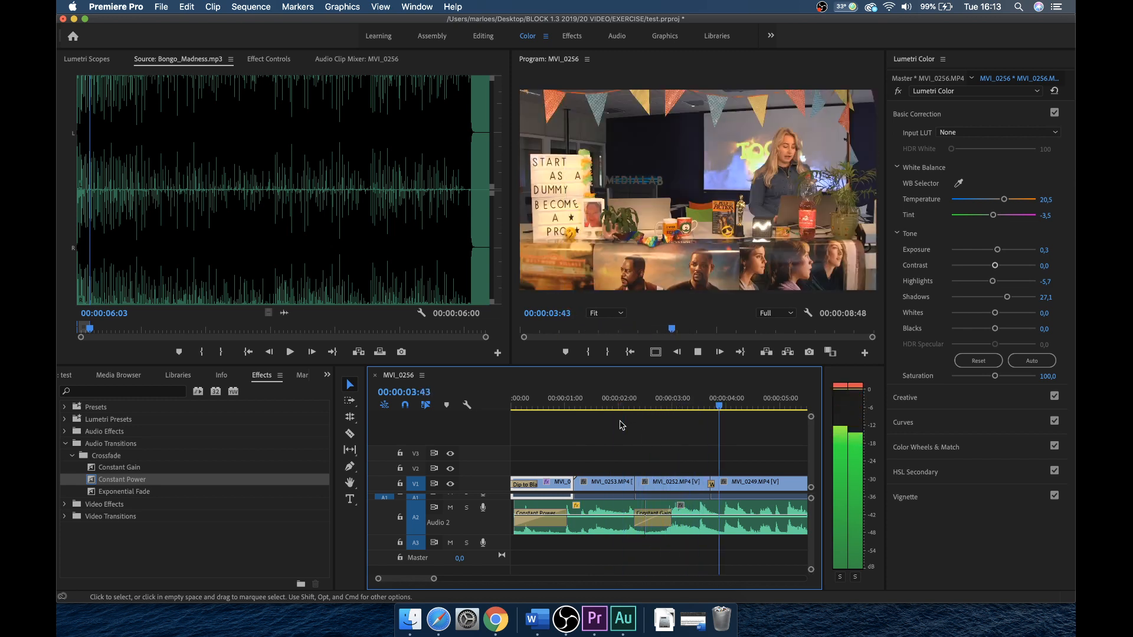
key(space)
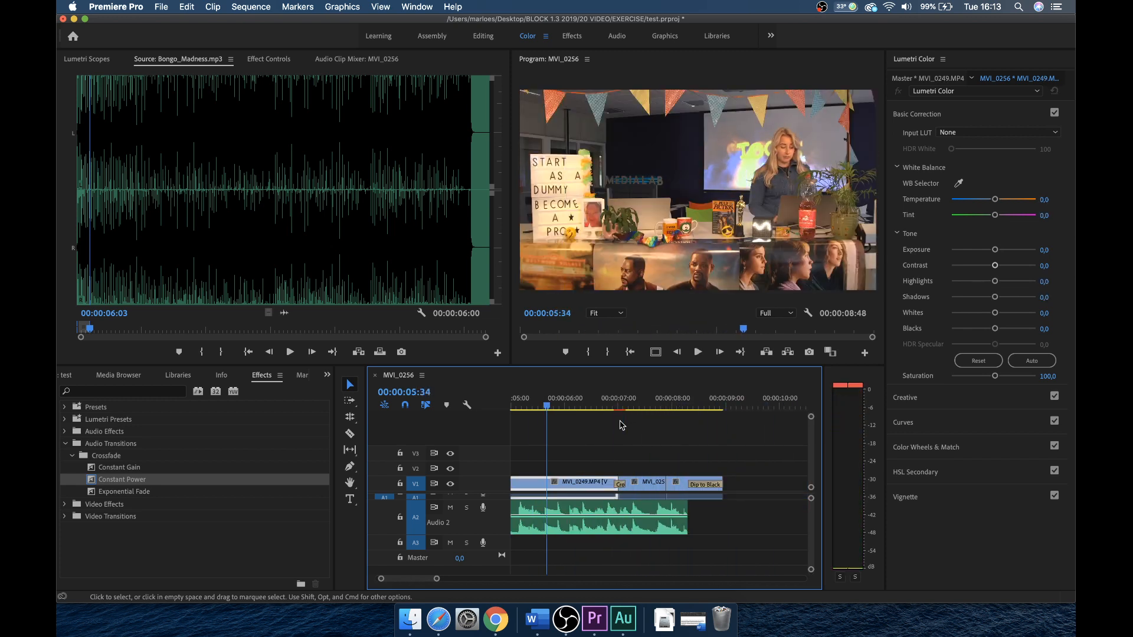
Collapse the Audio Transitions folder in the effects list.
key(minus)
key(minus)
key(minus)
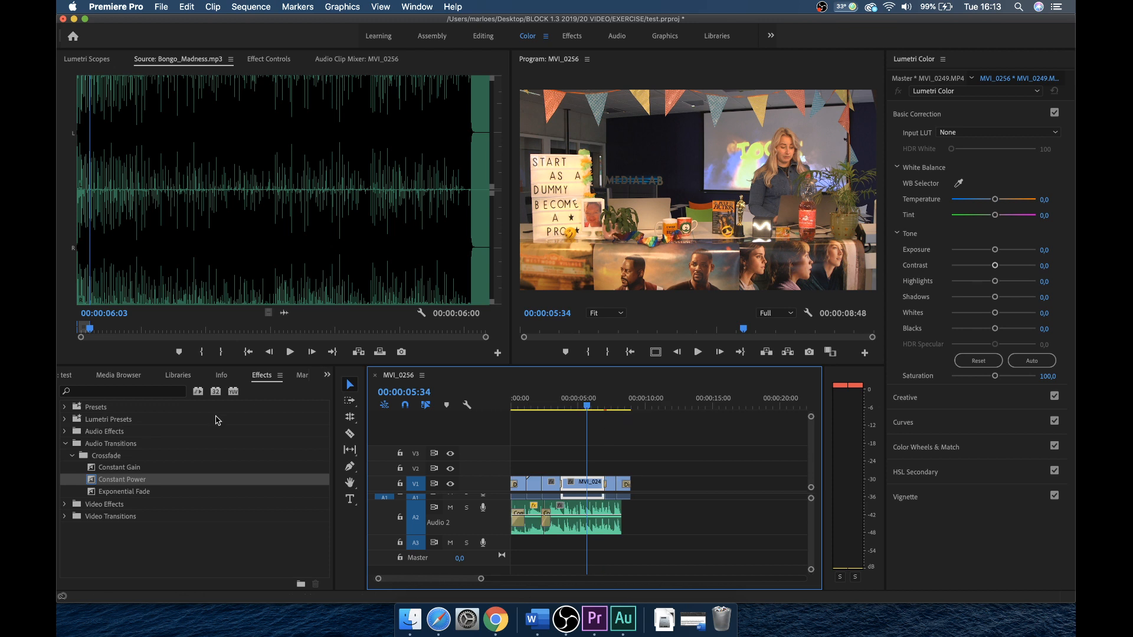
click(66, 443)
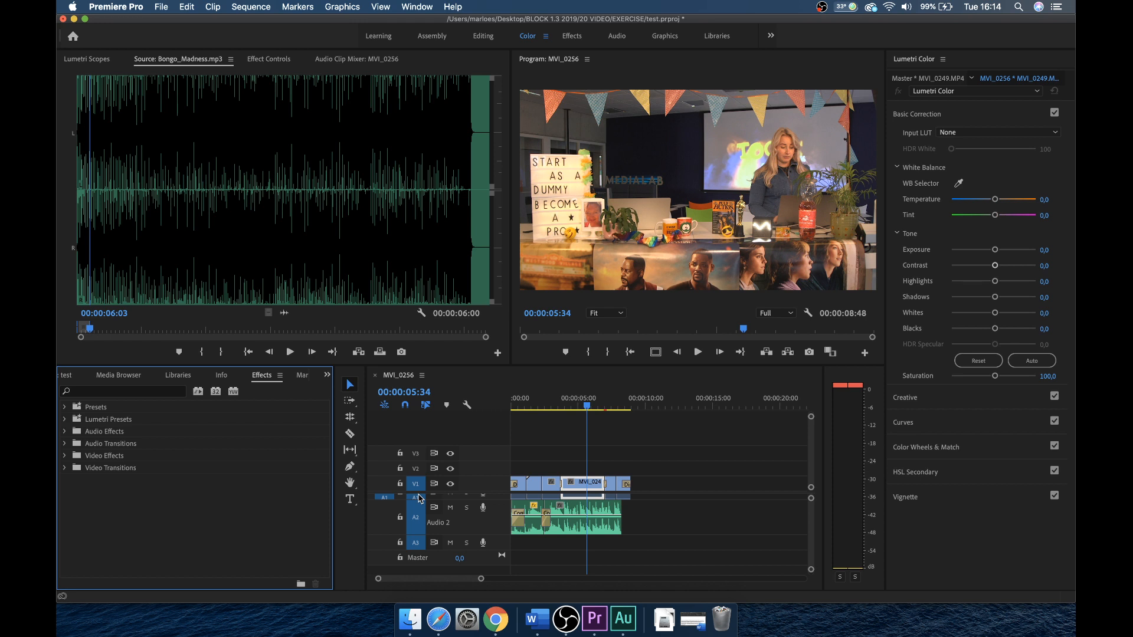
key(super+s)
click(420, 499)
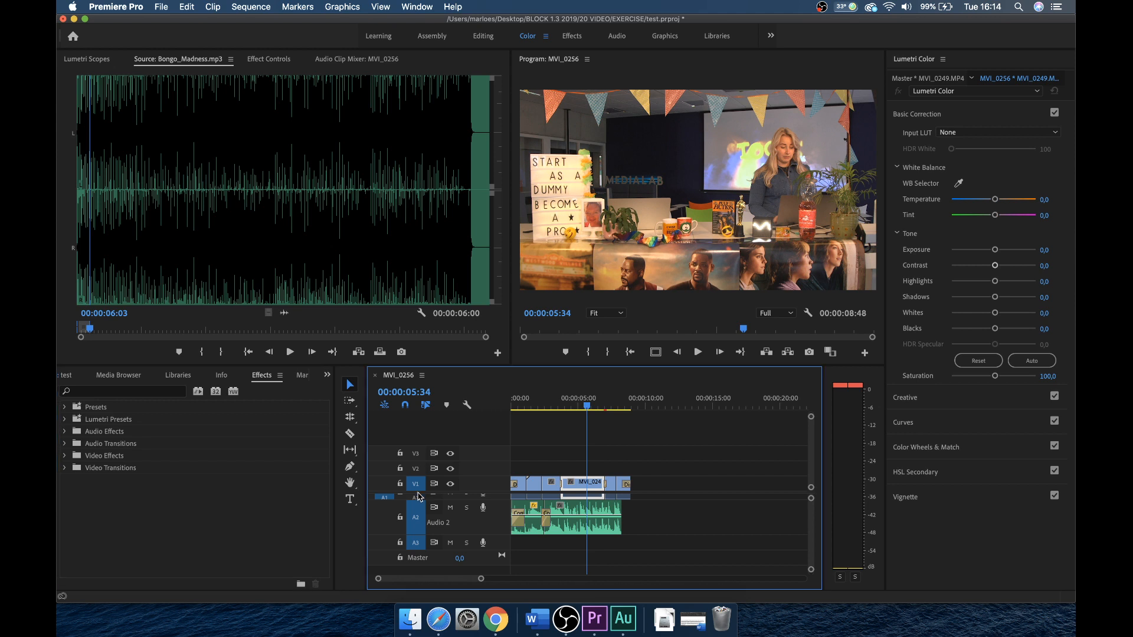
click(564, 626)
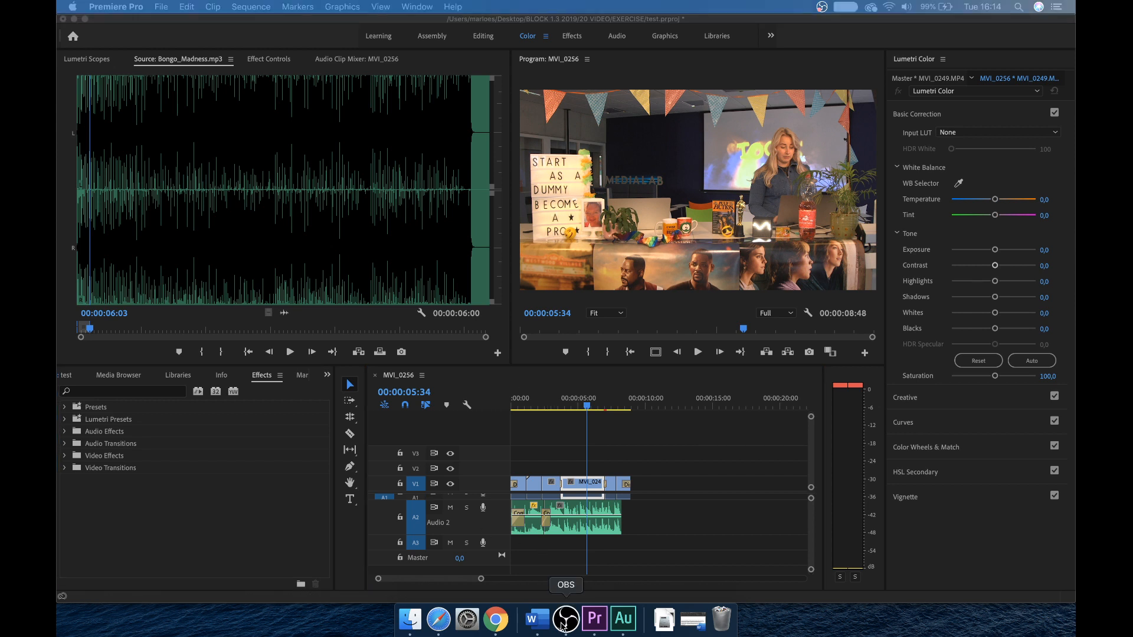
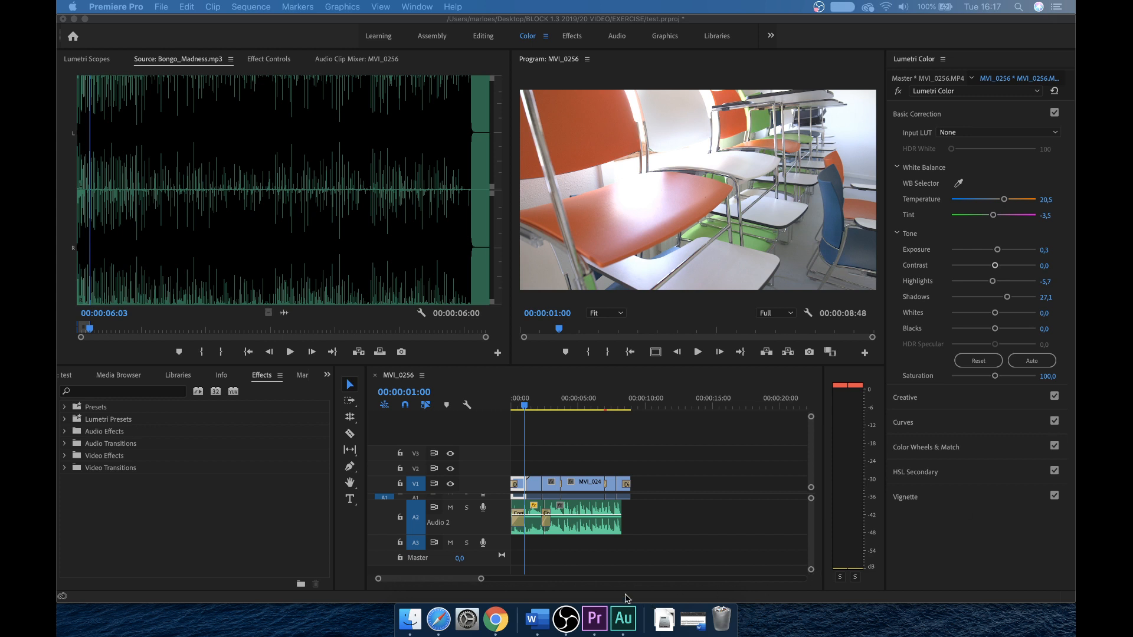
Select all clips in the sequence and move them about 1.3 seconds later, leaving an empty gap at the start.
click(595, 405)
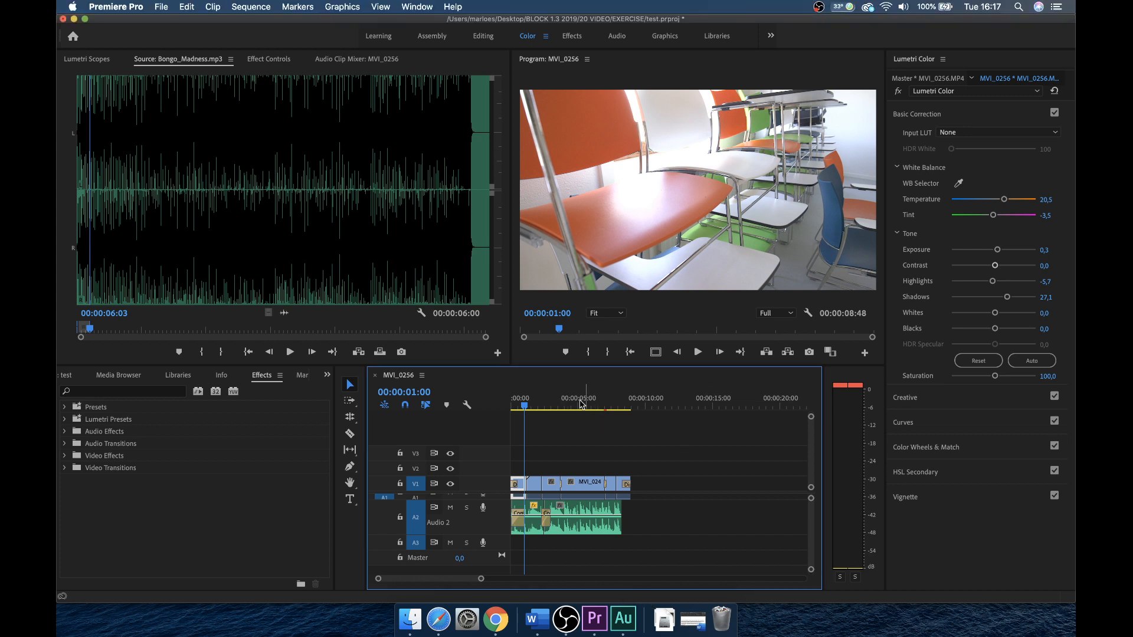
drag(525, 407, 837, 547)
key(equal)
key(equal)
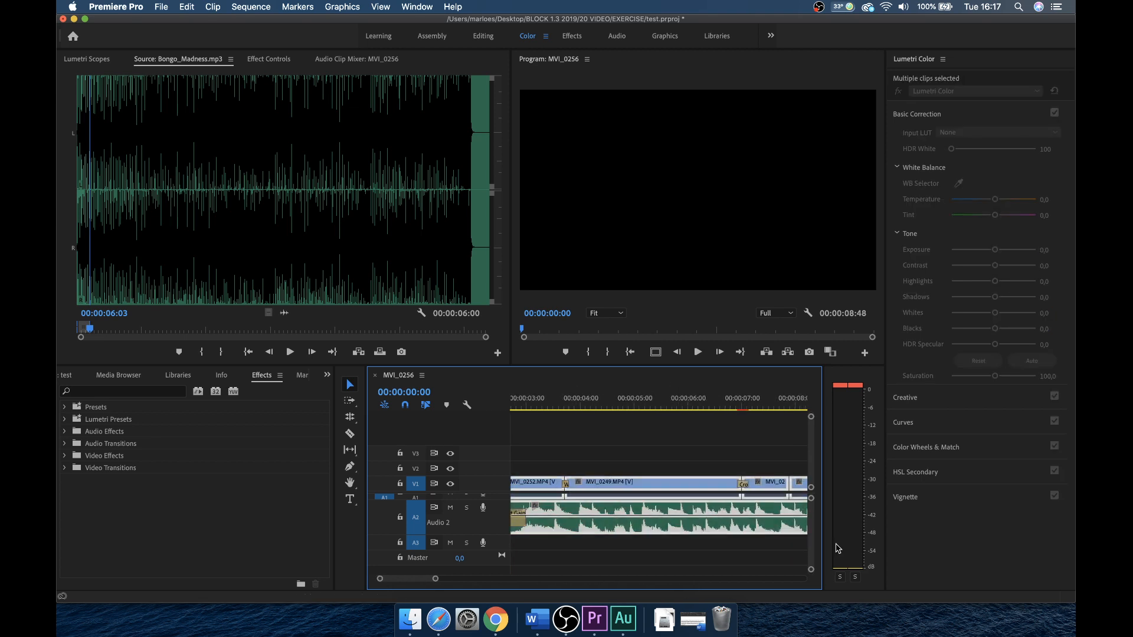
key(minus)
key(minus)
drag(572, 485, 589, 485)
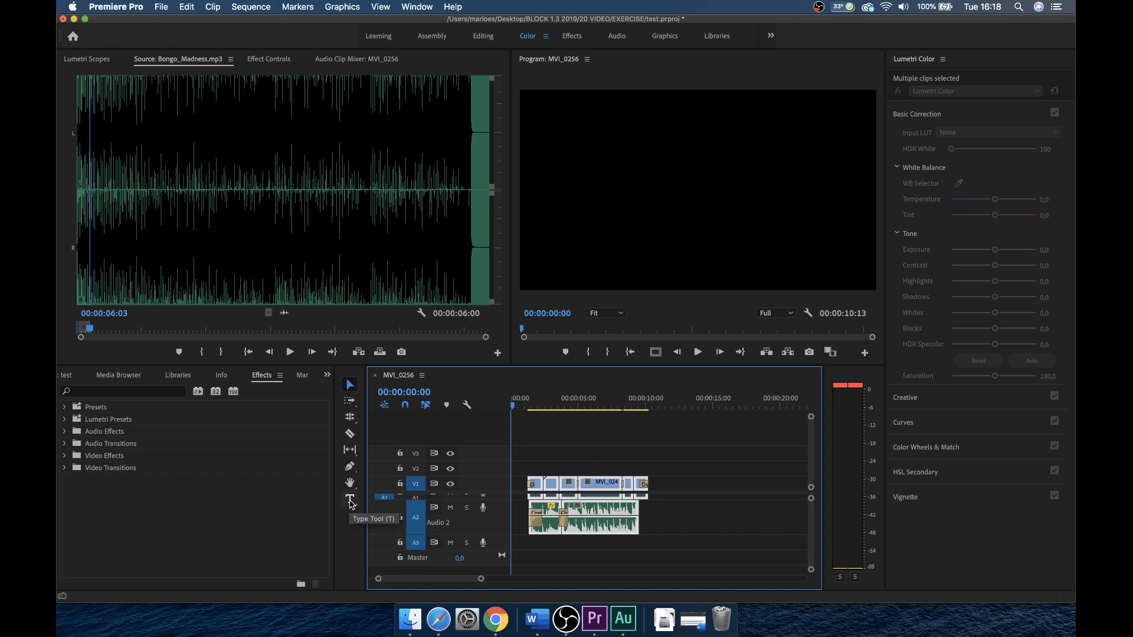
Add a text box across the lower middle of the black frame at the sequence start, reading "Pitch video".
click(350, 501)
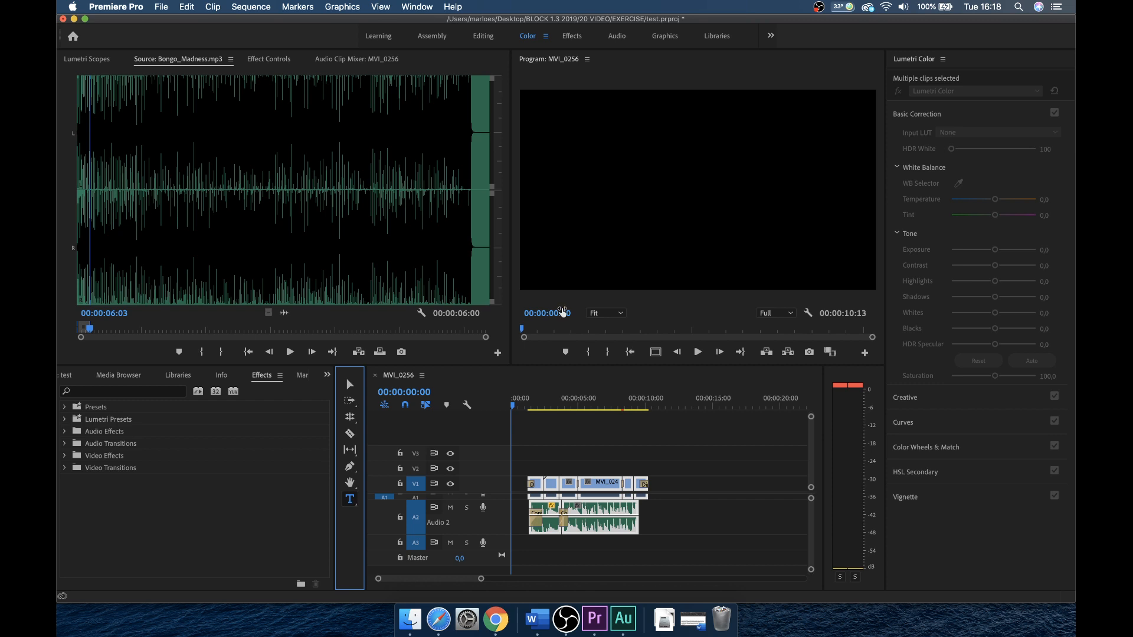
drag(567, 209, 821, 263)
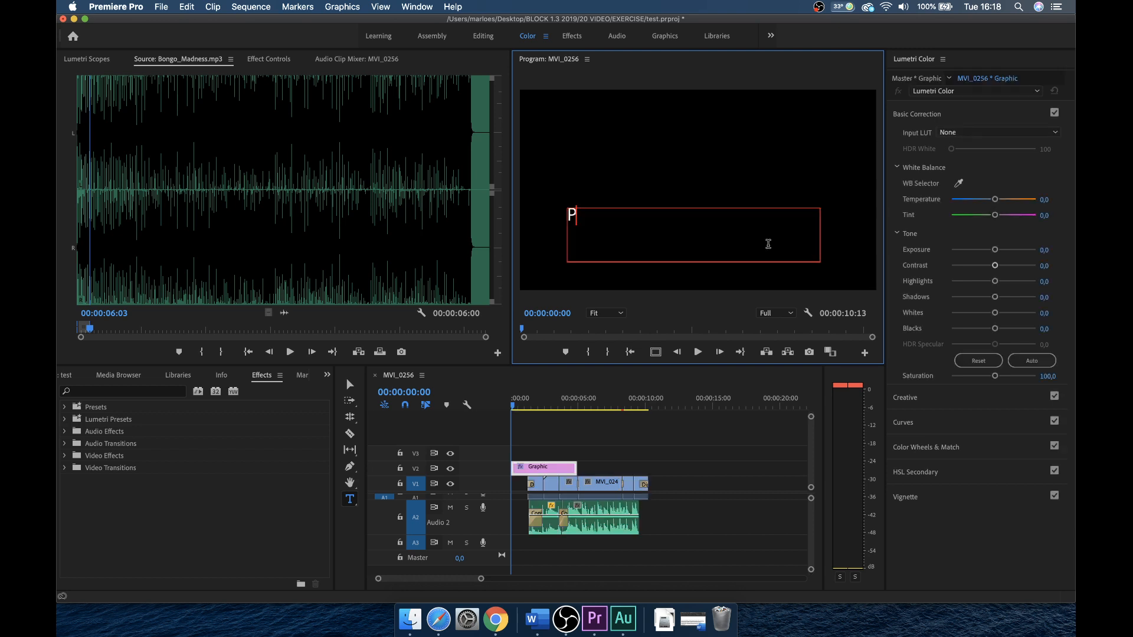
text(Pitch video)
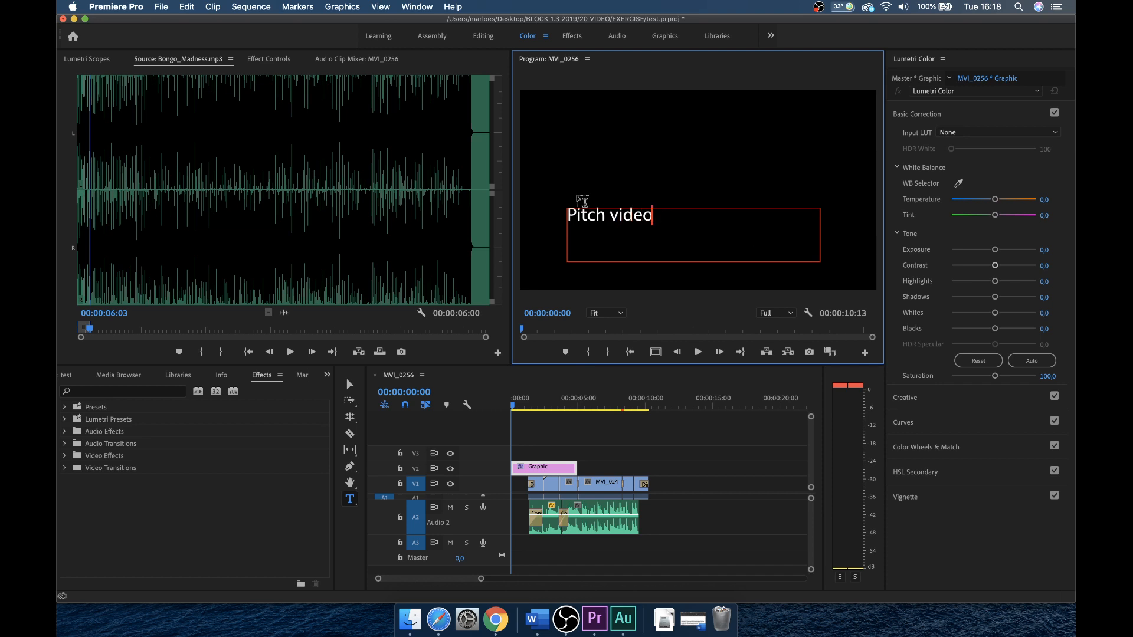
Format the "Pitch video" title in the Eds Market Narrow font, centre-aligned, at size 204.
click(268, 62)
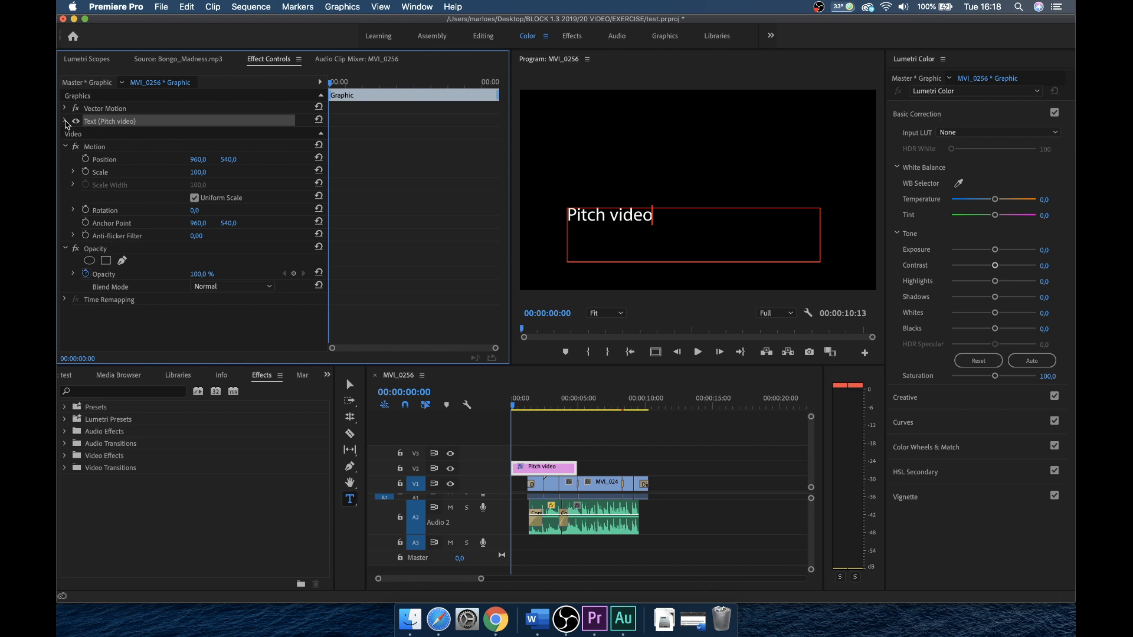
click(65, 121)
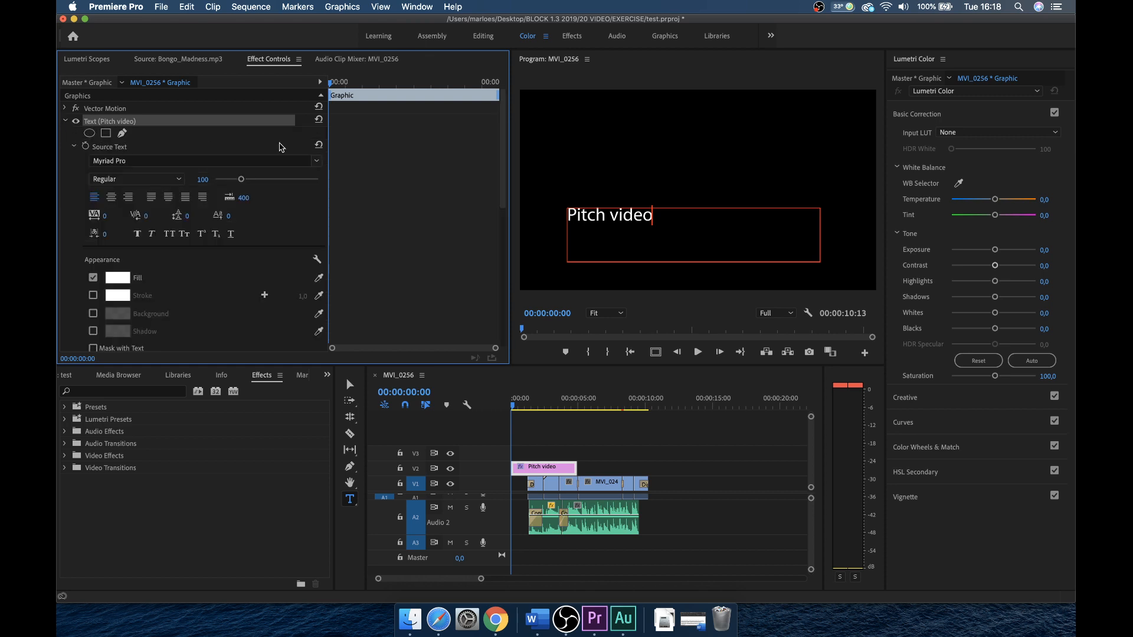
drag(652, 214, 558, 213)
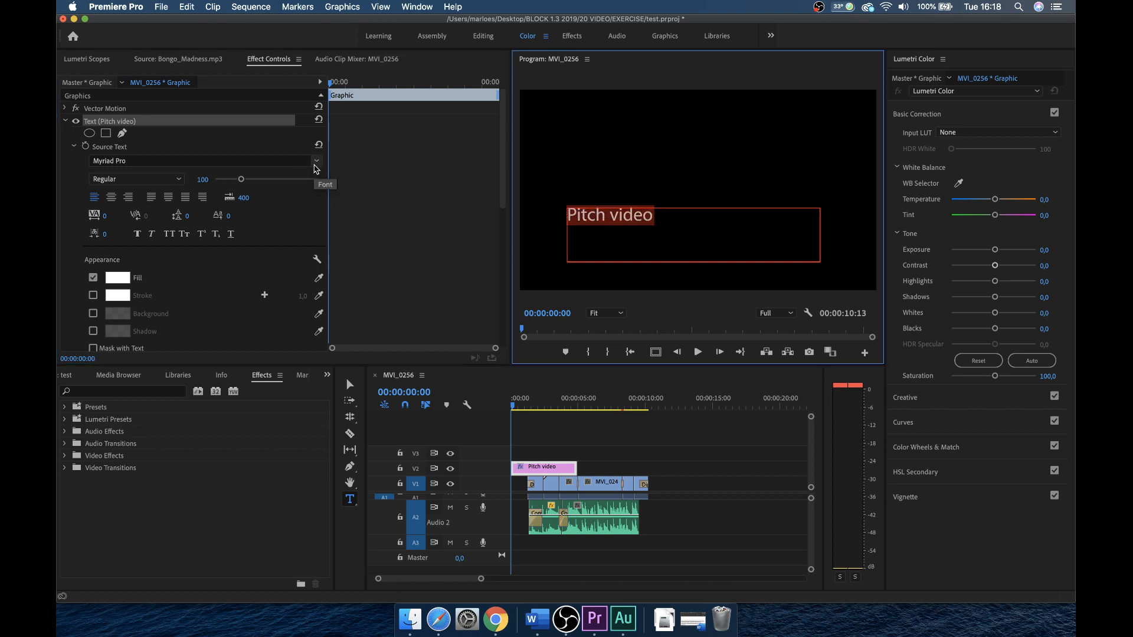
click(316, 169)
scroll(259, 259, up, 5)
scroll(258, 264, up, 15)
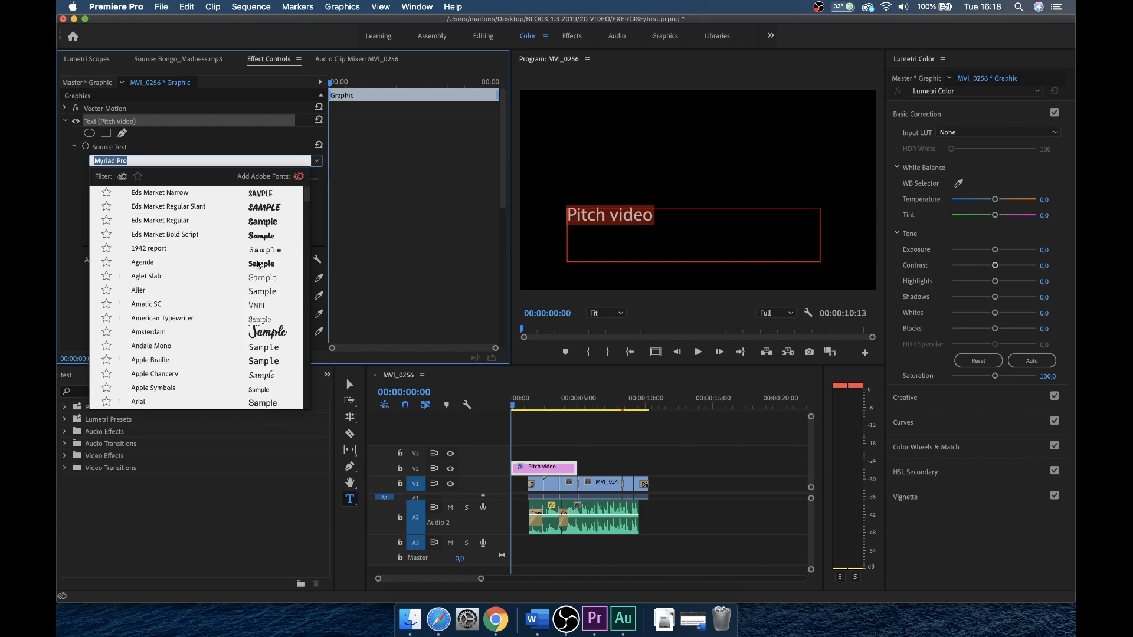
click(259, 195)
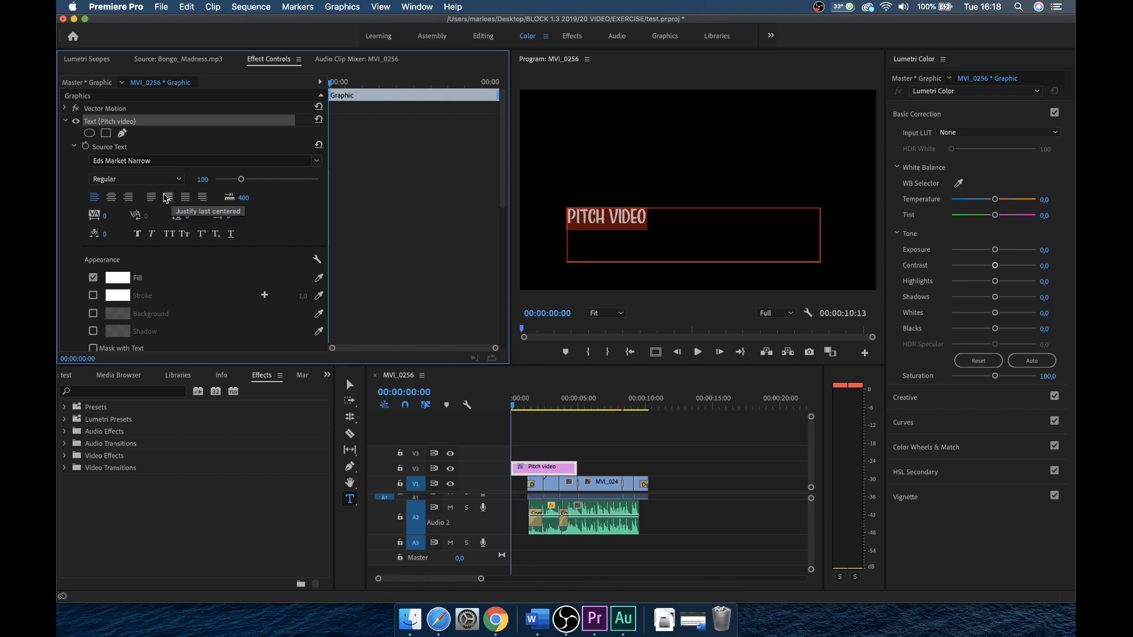
click(112, 198)
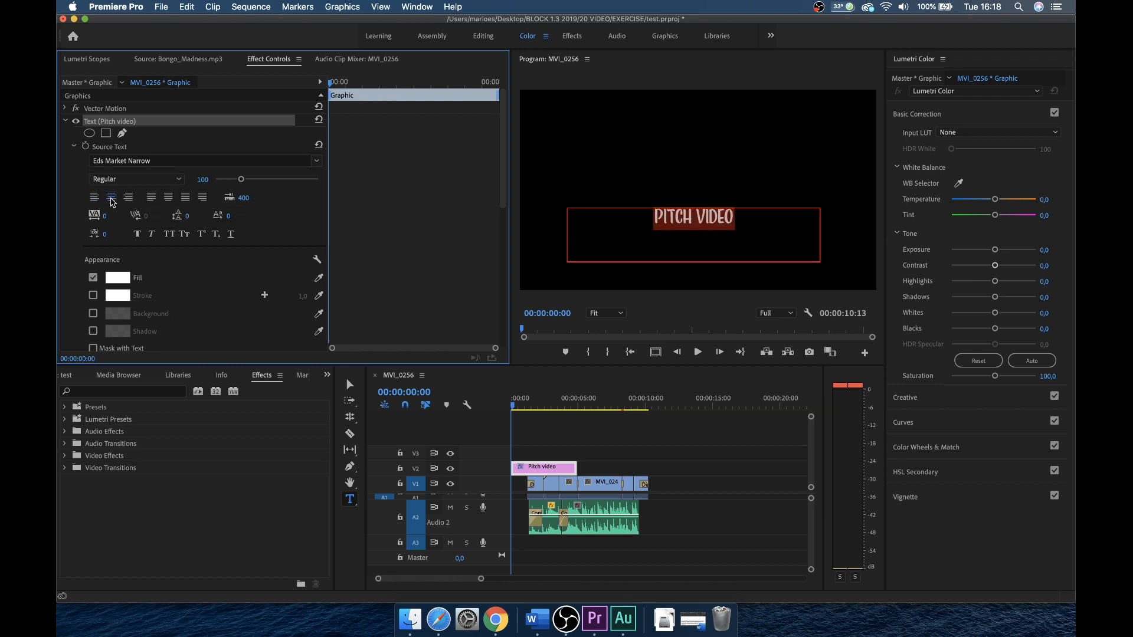
drag(241, 180, 269, 185)
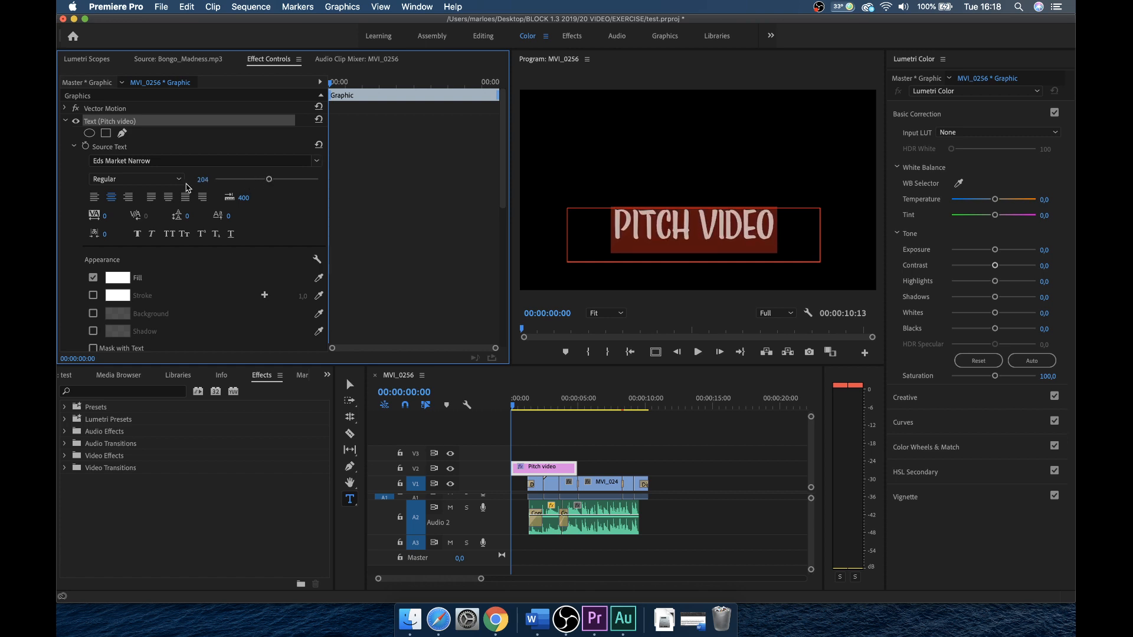
Enable a shadow on the "Pitch video" title and set its colour to black (000000).
scroll(206, 273, down, 3)
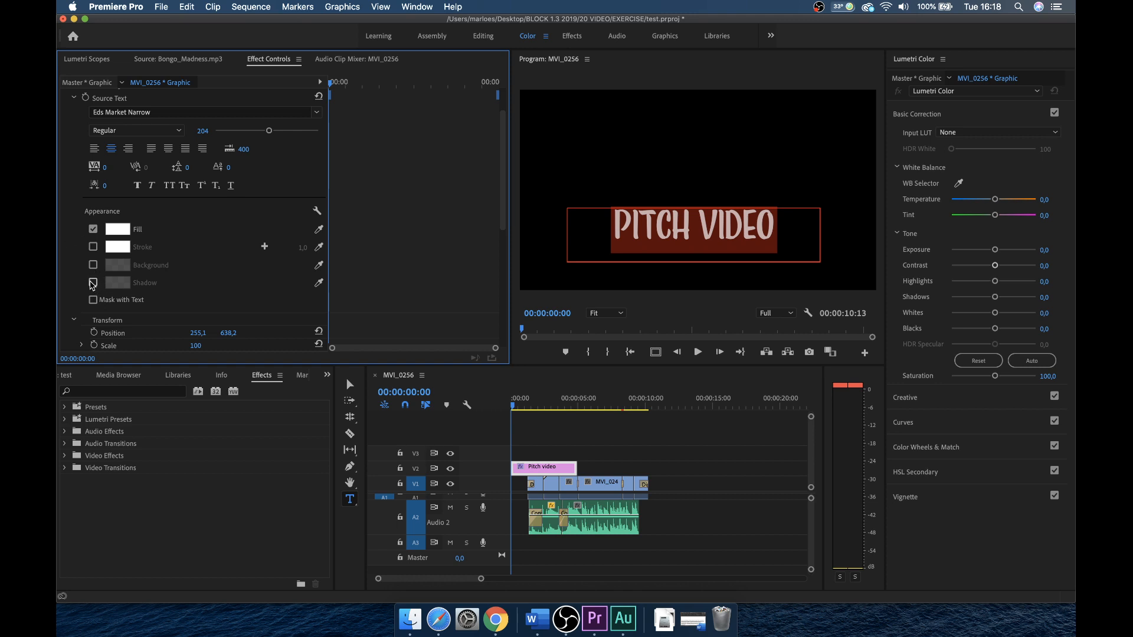
click(93, 284)
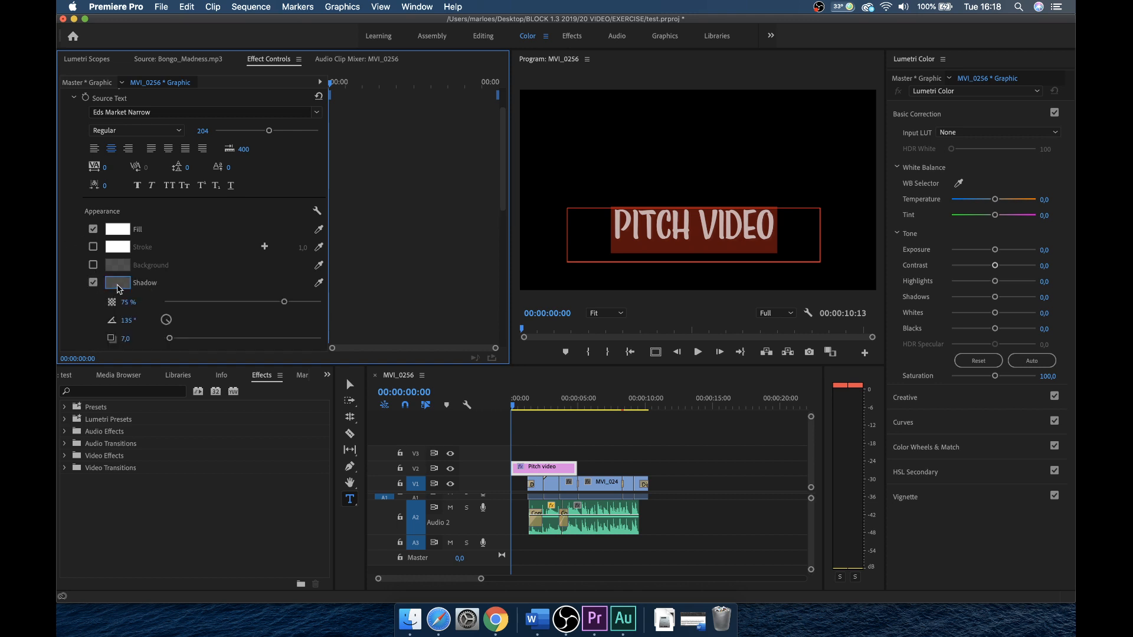
click(118, 283)
drag(84, 119, 58, 94)
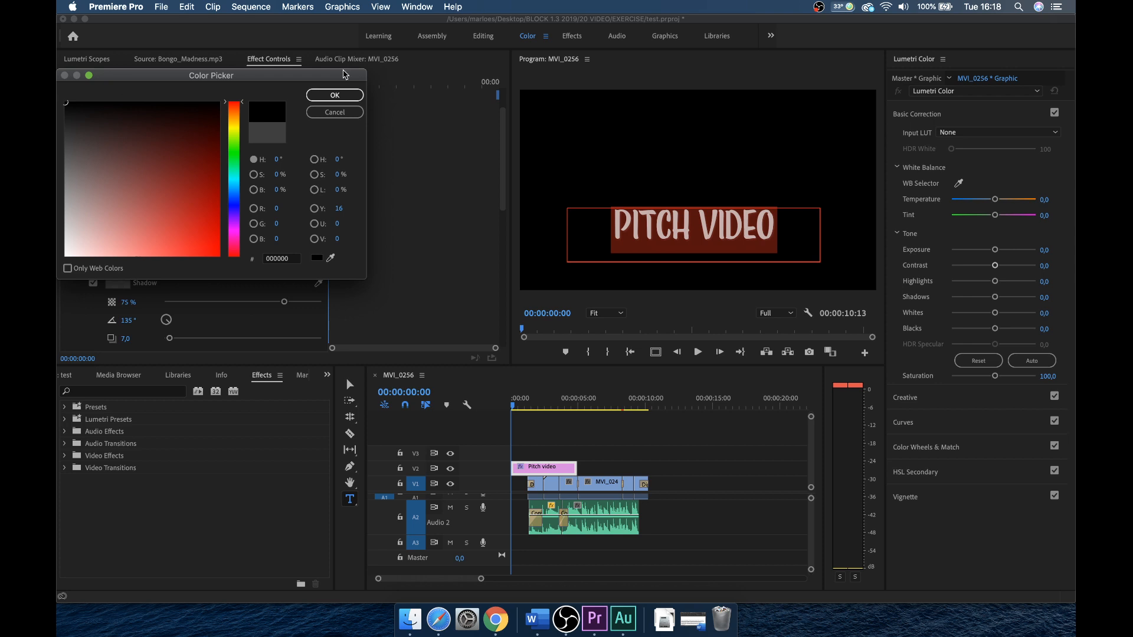
click(344, 95)
scroll(268, 260, down, 3)
scroll(264, 258, down, 3)
scroll(264, 259, up, 8)
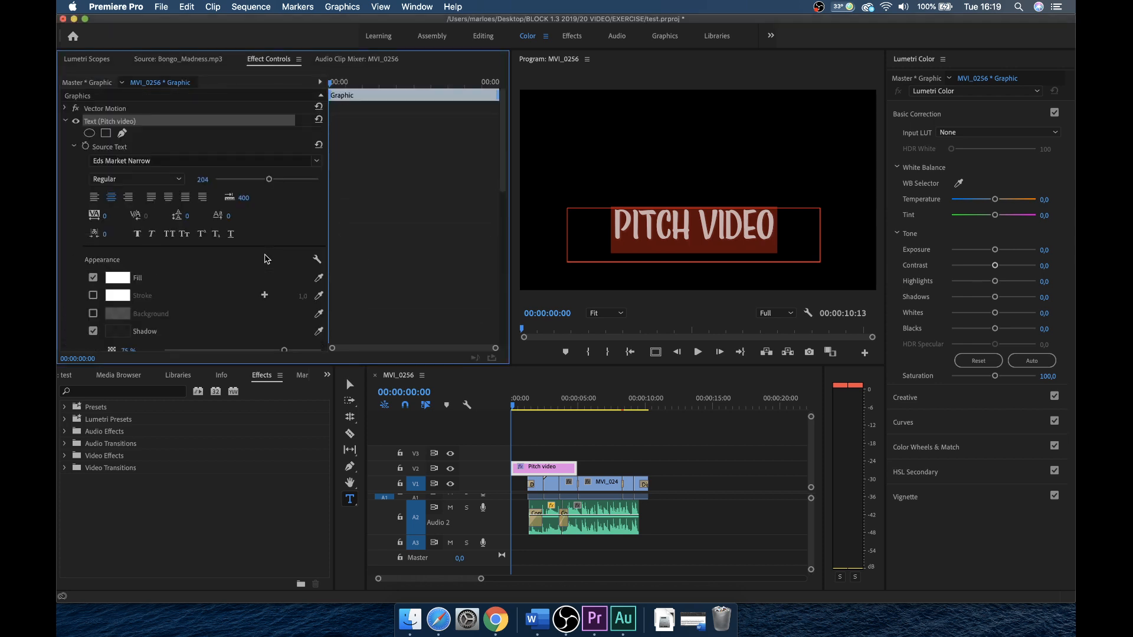
click(624, 436)
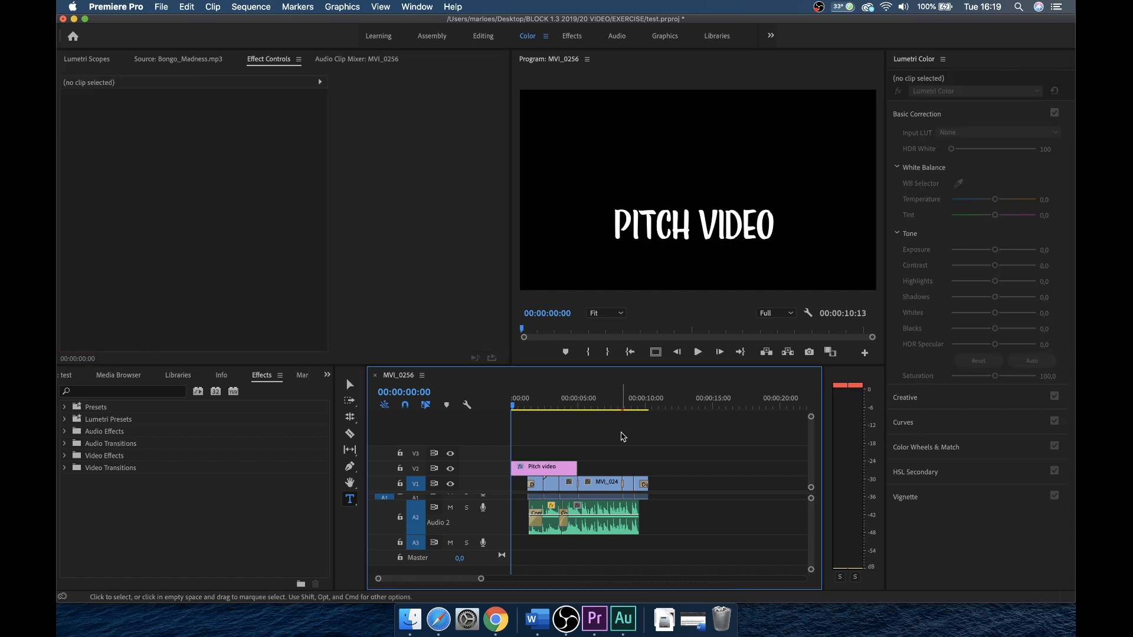
Raise the "Pitch video" title to the middle of the frame by setting its Vector Motion vertical position to 341.
click(544, 470)
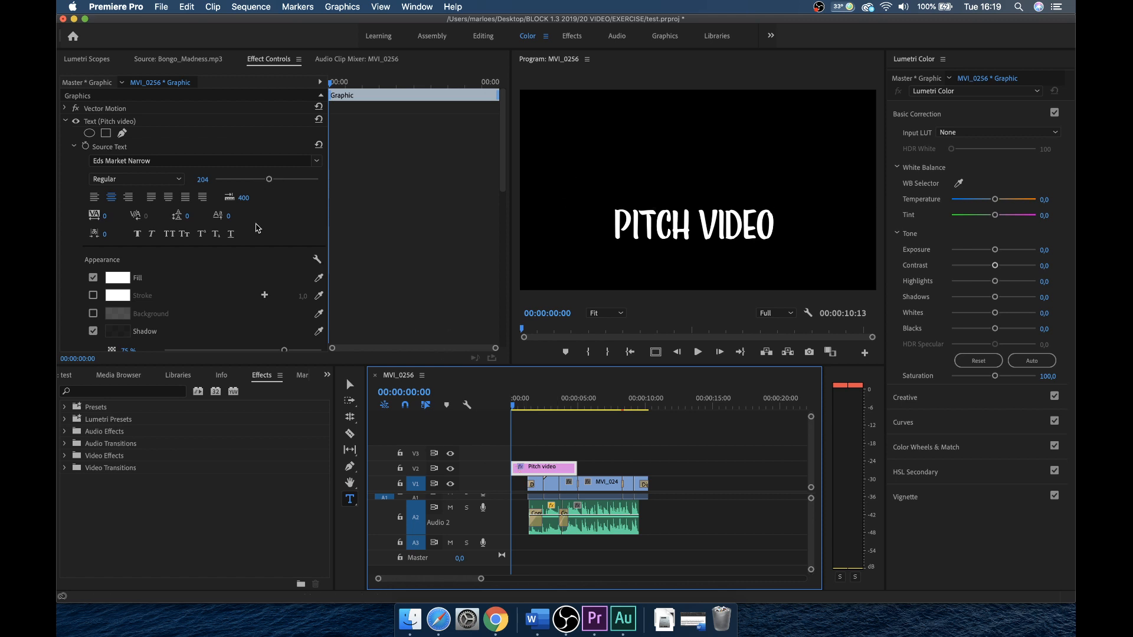
click(64, 108)
click(64, 108)
click(65, 108)
drag(236, 123, 235, 122)
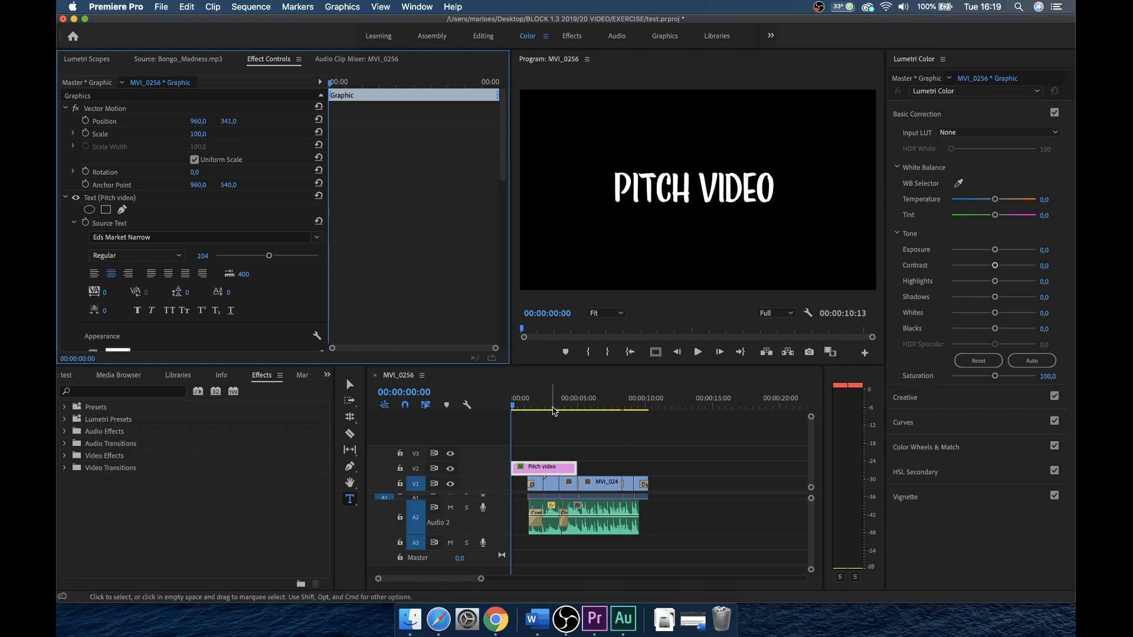
Play the opening and shorten the "Pitch video" title clip so it ends at about 3.5 seconds.
key(space)
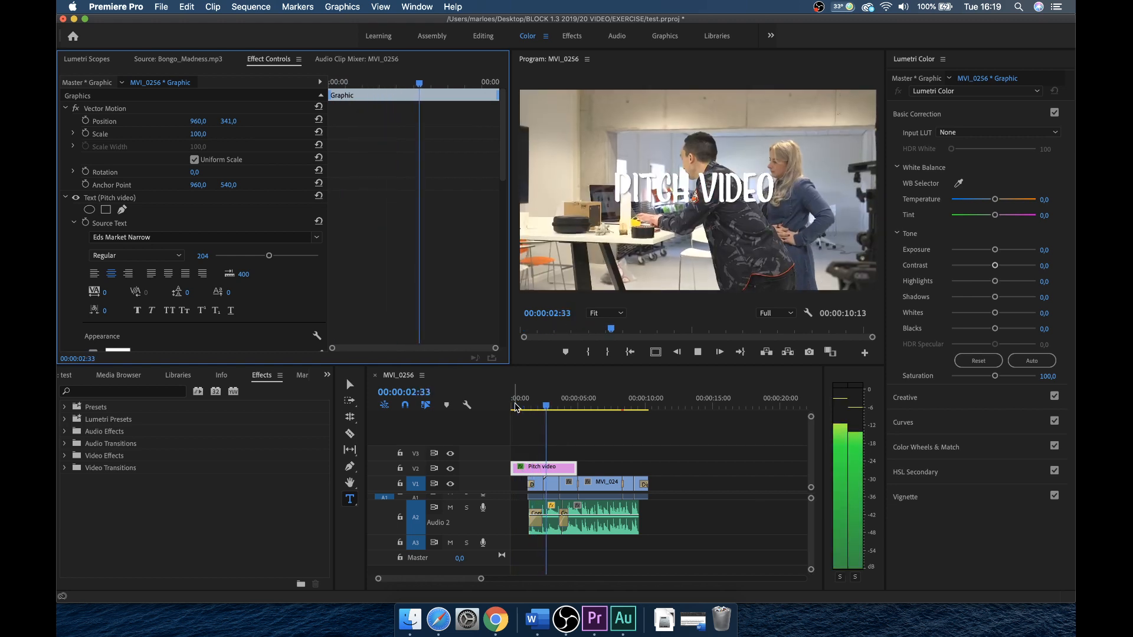
key(space)
drag(573, 475, 550, 469)
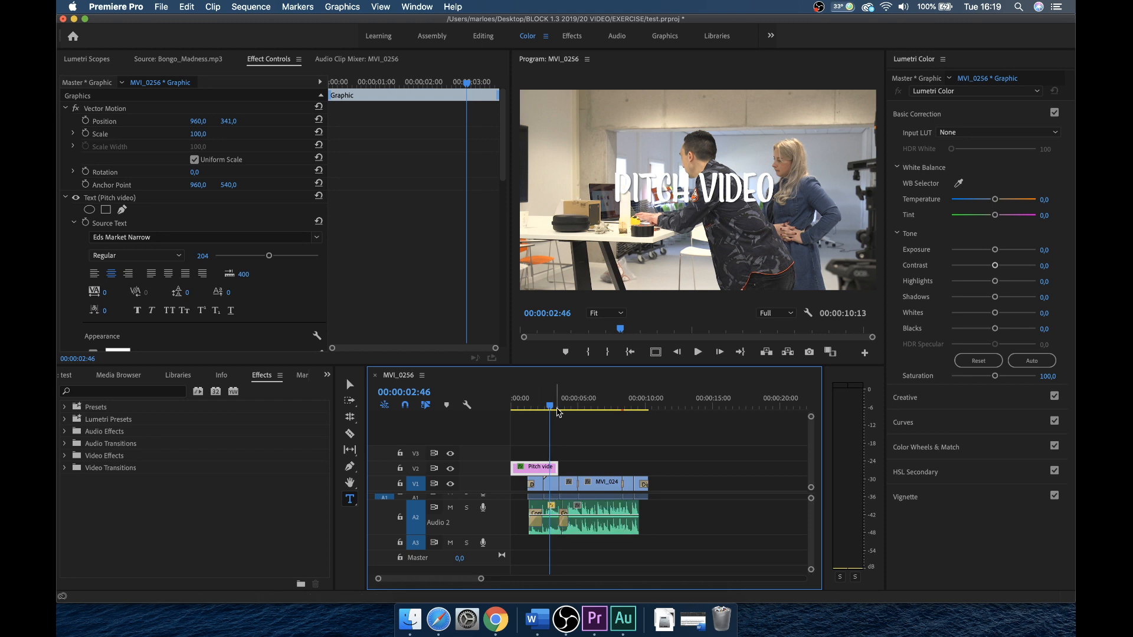
Start animating the title's Vector Motion Position with a keyframe at 00:00:00:20.
drag(552, 407, 512, 406)
click(585, 448)
click(539, 472)
click(517, 410)
click(519, 410)
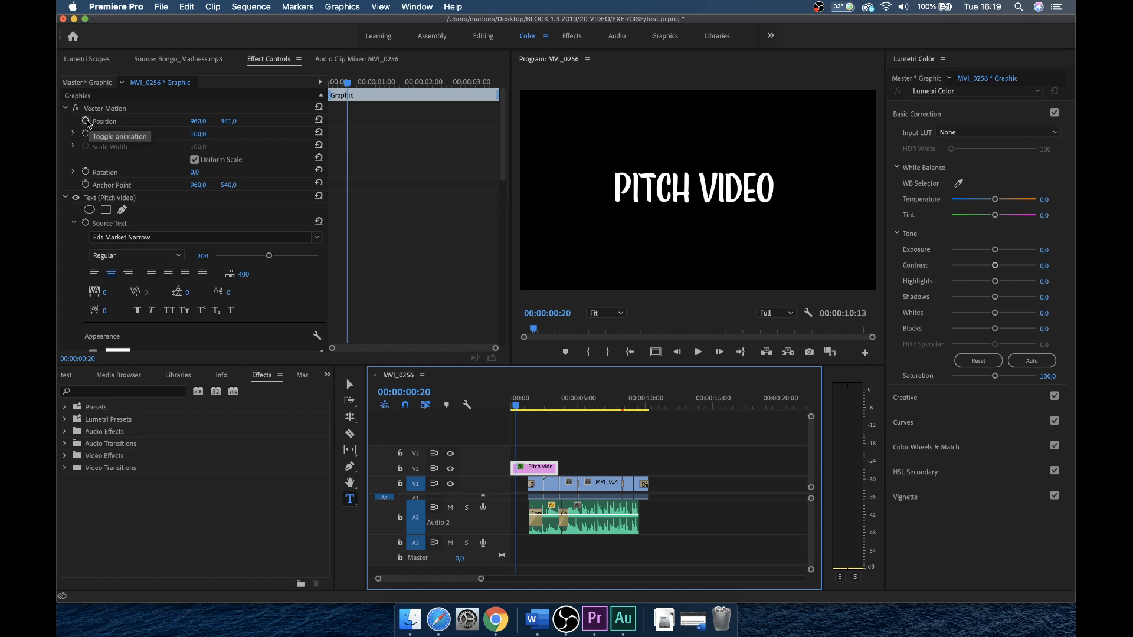
click(86, 121)
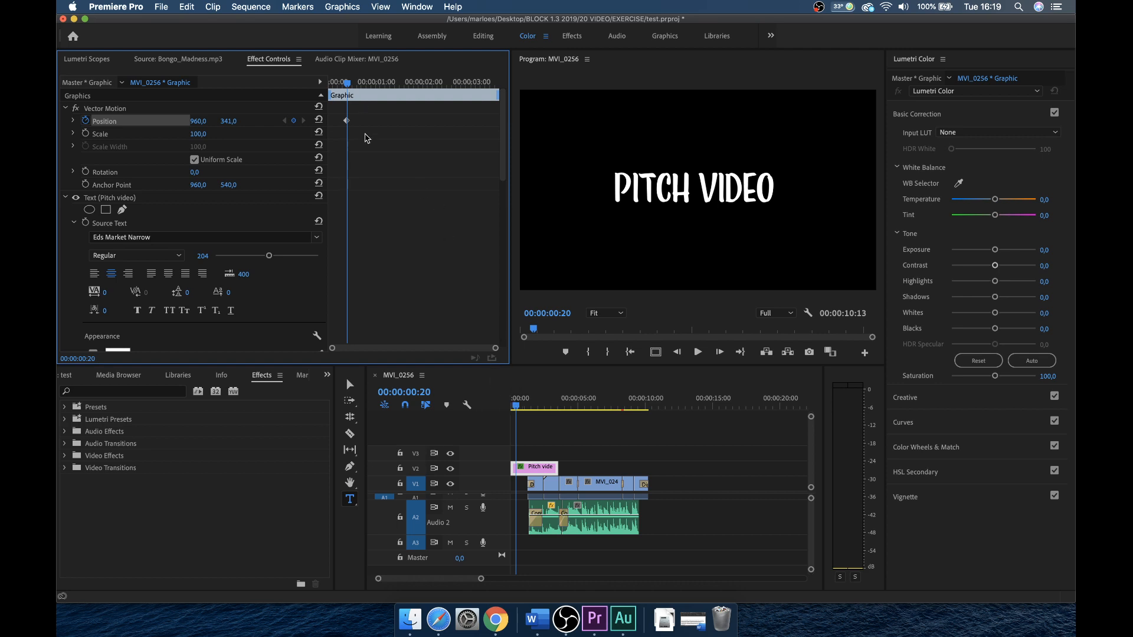
Add a Position keyframe at 00:00:00:00 with vertical position 1090 so the title starts below the frame, and preview the entrance.
drag(347, 84, 329, 84)
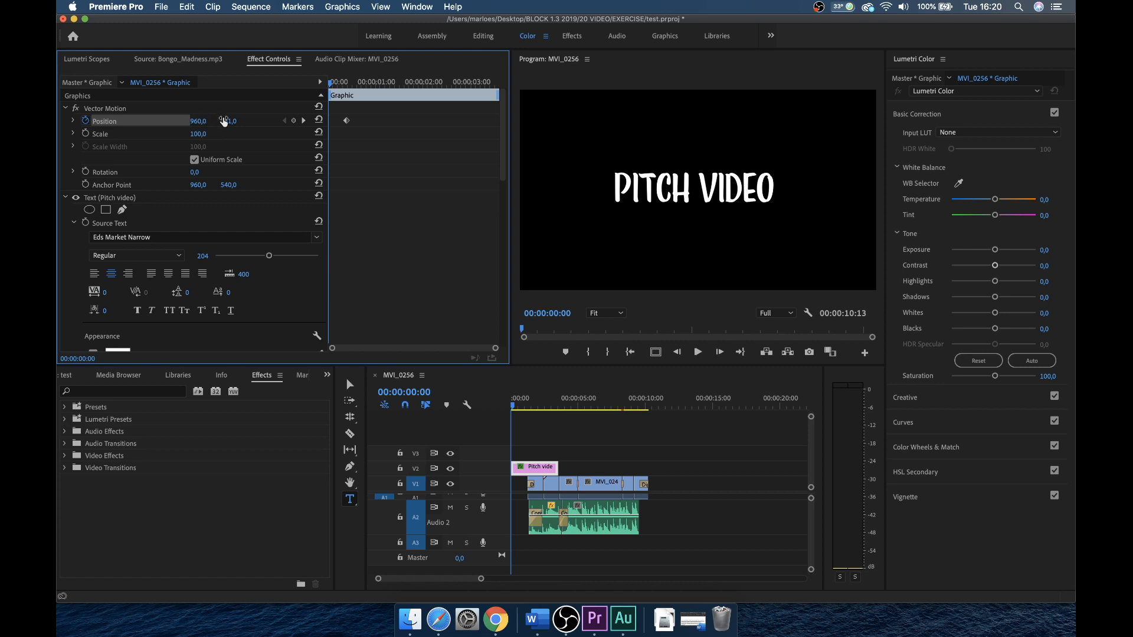
drag(223, 121, 606, 121)
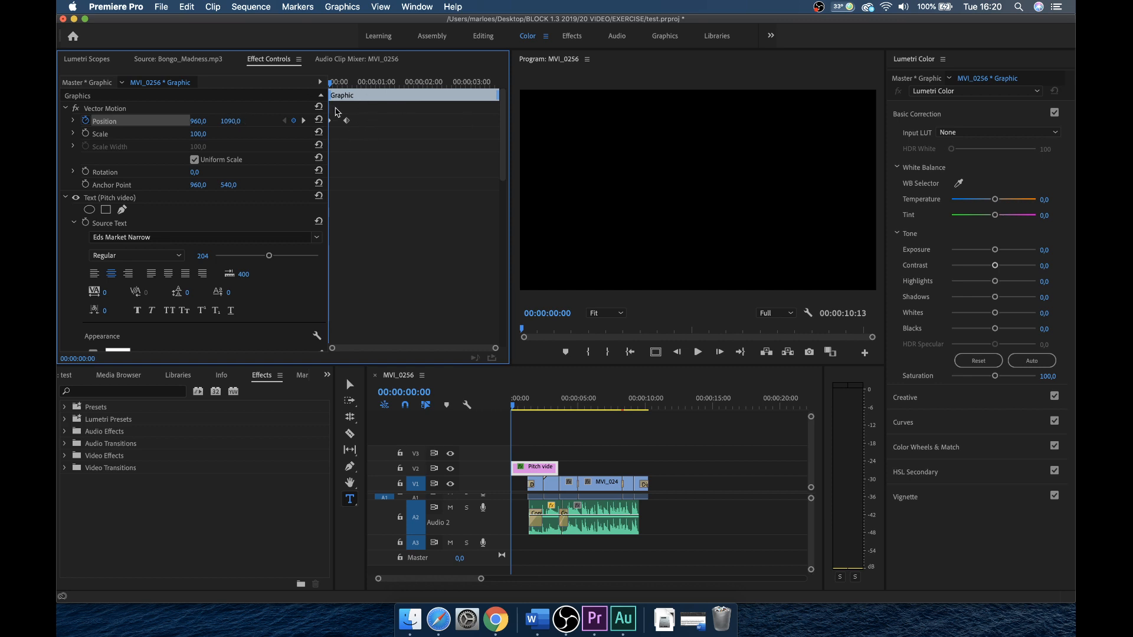
key(space)
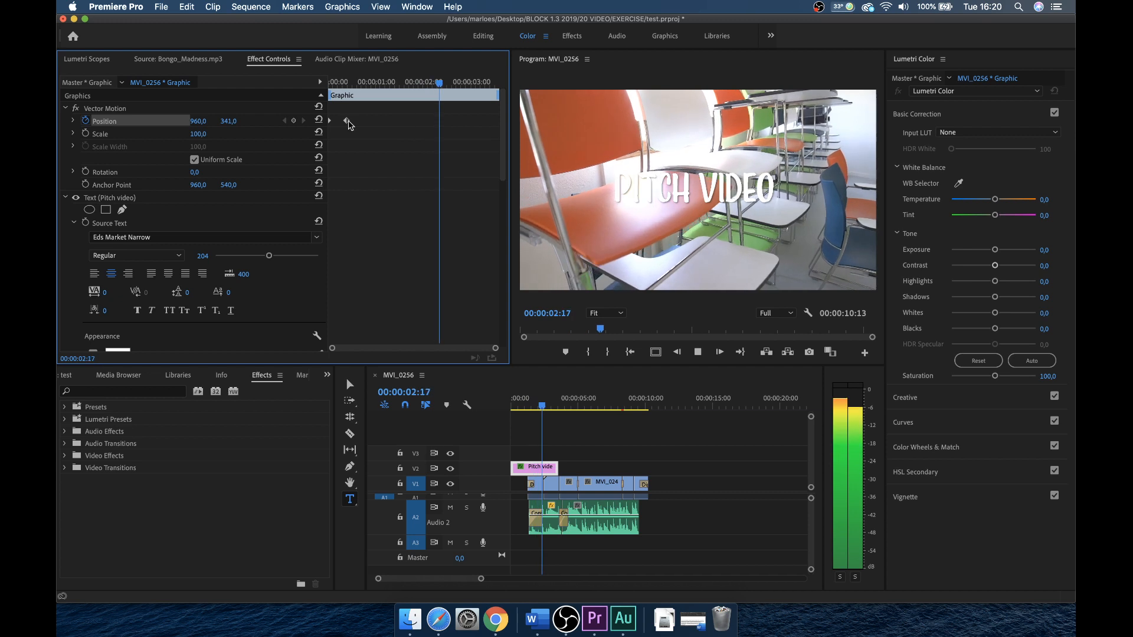
Move the title's second Position keyframe to about 0.8 seconds and preview the slower entrance.
drag(332, 82, 367, 124)
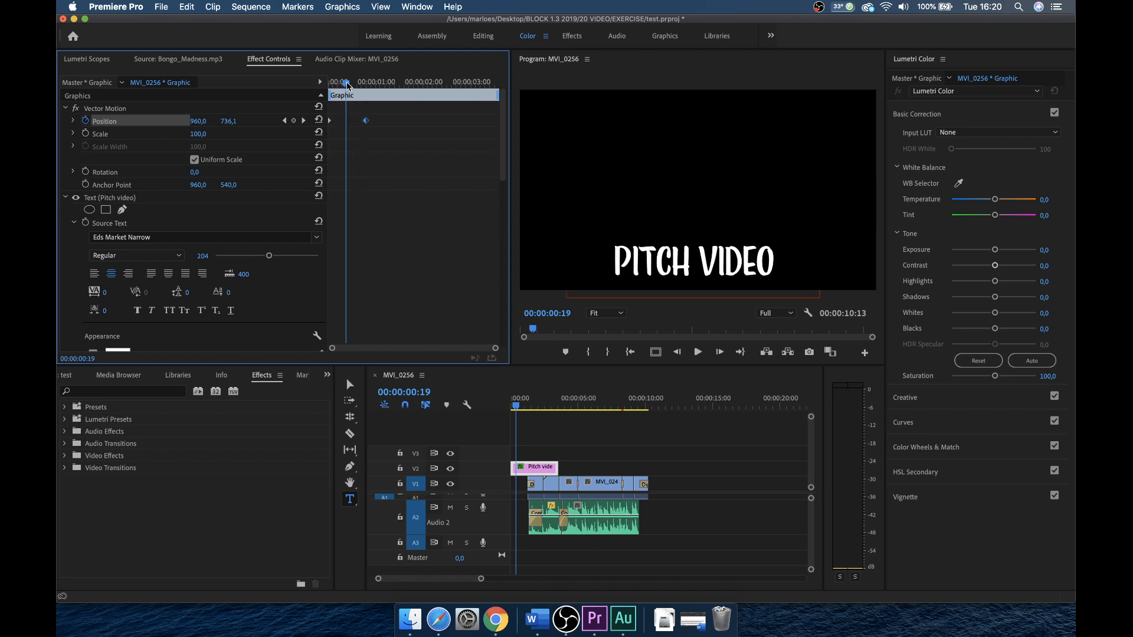
key(space)
key(space)
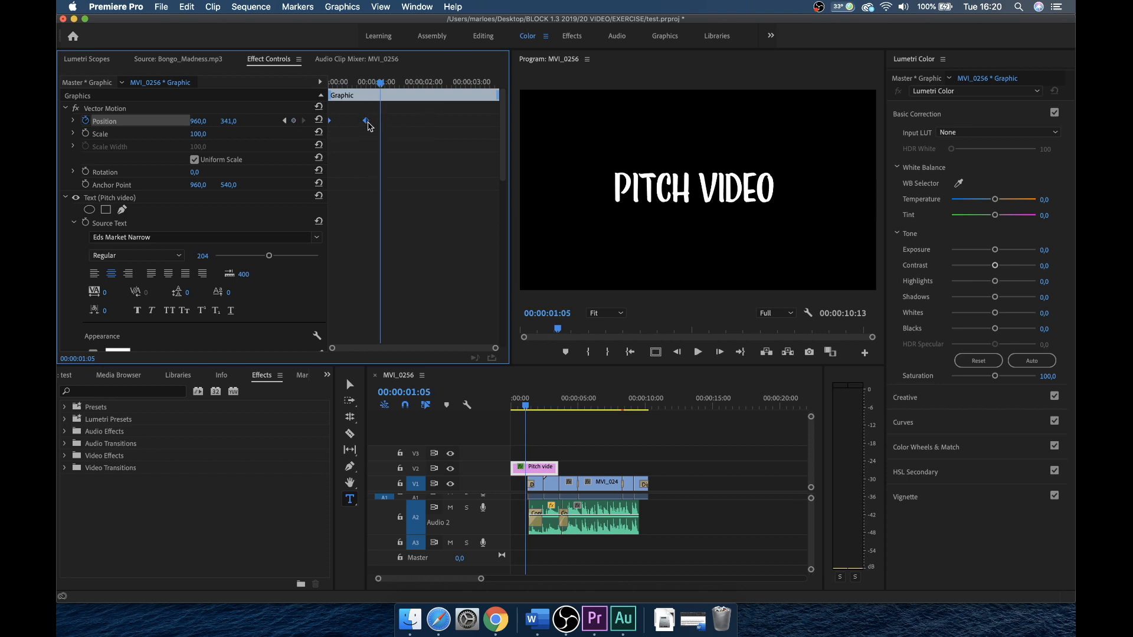
Apply Ease In temporal interpolation to the title's two Position keyframes and play the entrance.
right_click(367, 121)
mouse_move(447, 231)
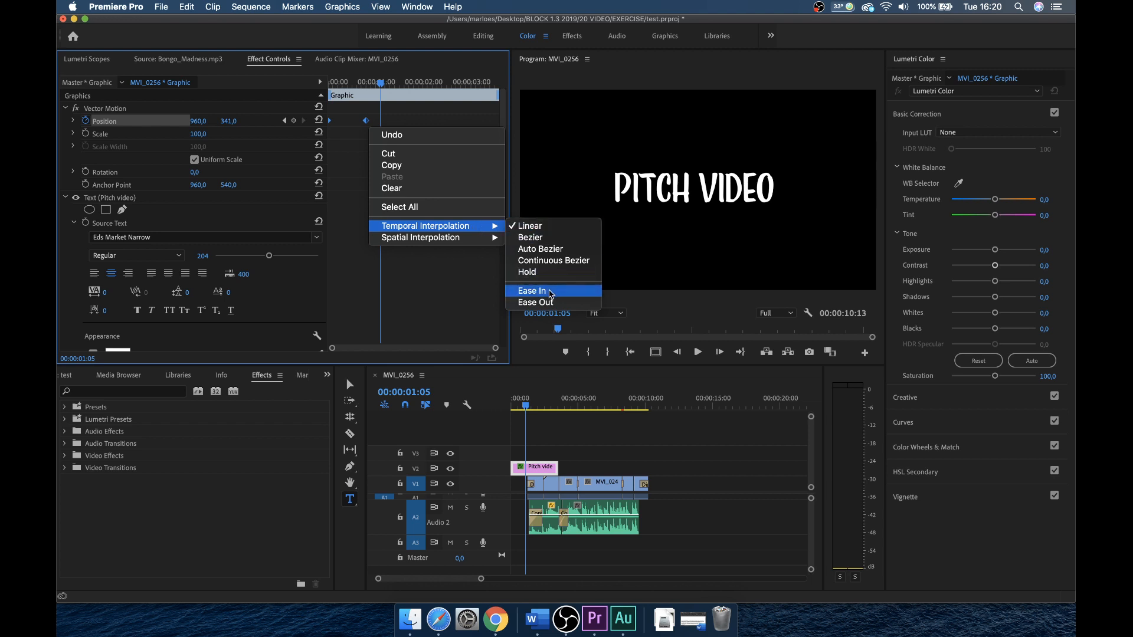
click(532, 290)
click(361, 82)
key(space)
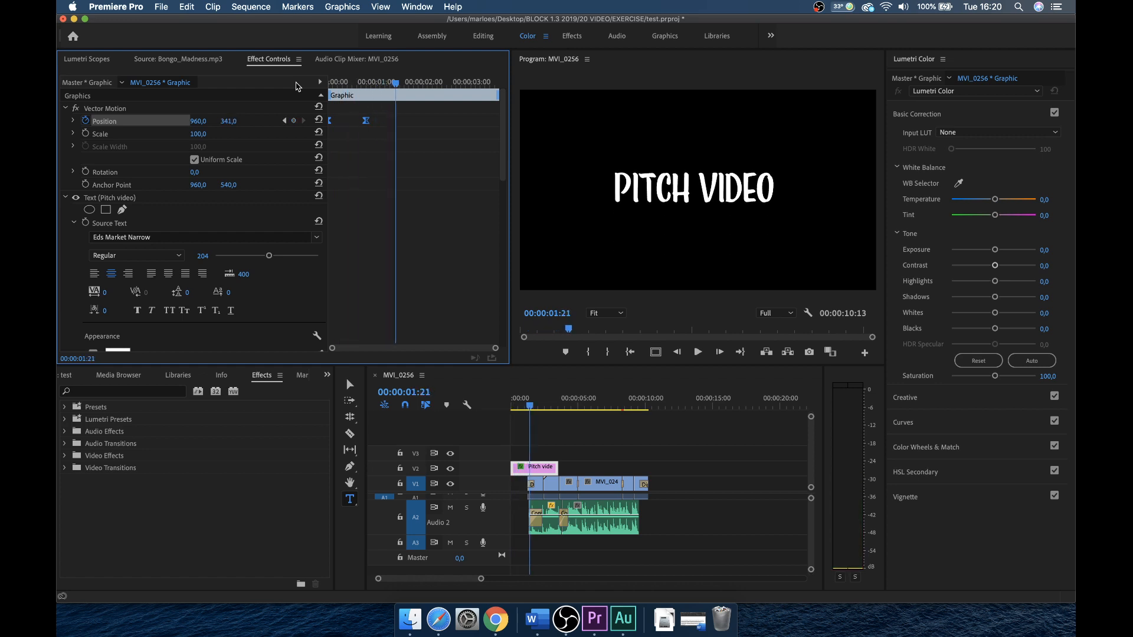
Move the second Position keyframe earlier to about 0.5 seconds and play the title from the sequence start.
click(348, 173)
drag(370, 119, 358, 120)
key(Home)
key(space)
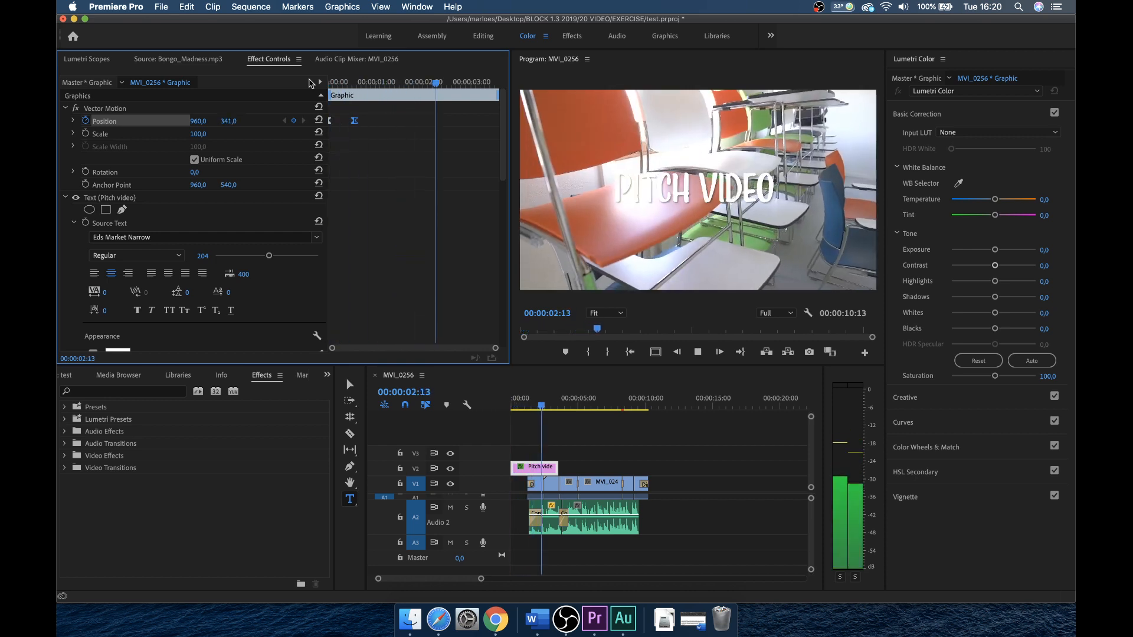
key(space)
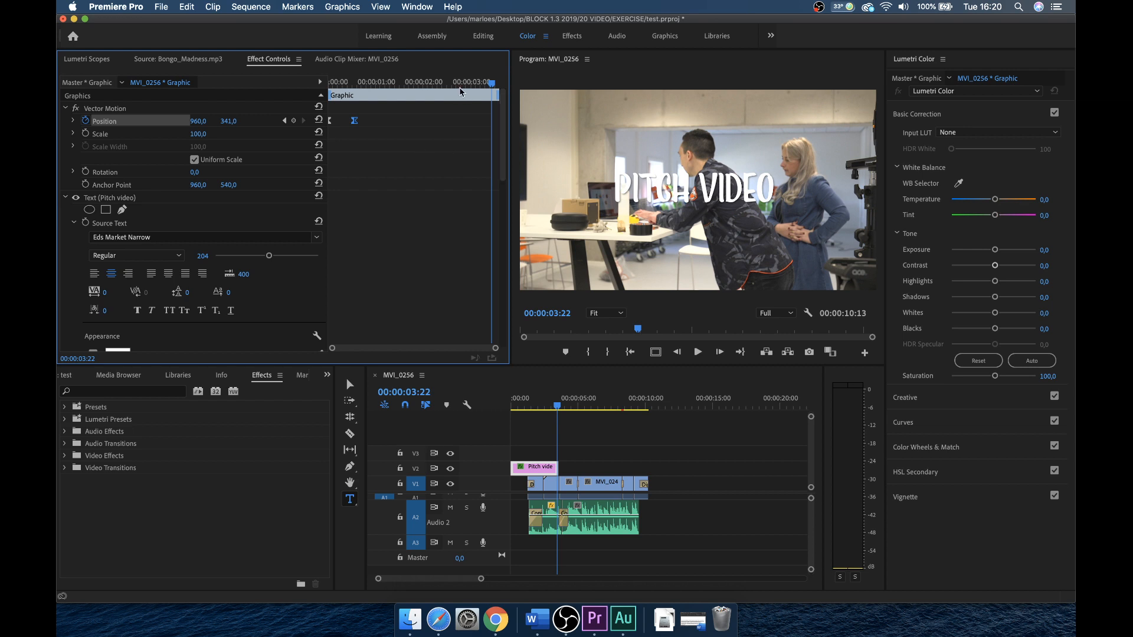
Animate the title's exit with a hold Position keyframe at 00:00:02:43 and vertical position -455 at 00:00:03:13.
drag(492, 87, 465, 88)
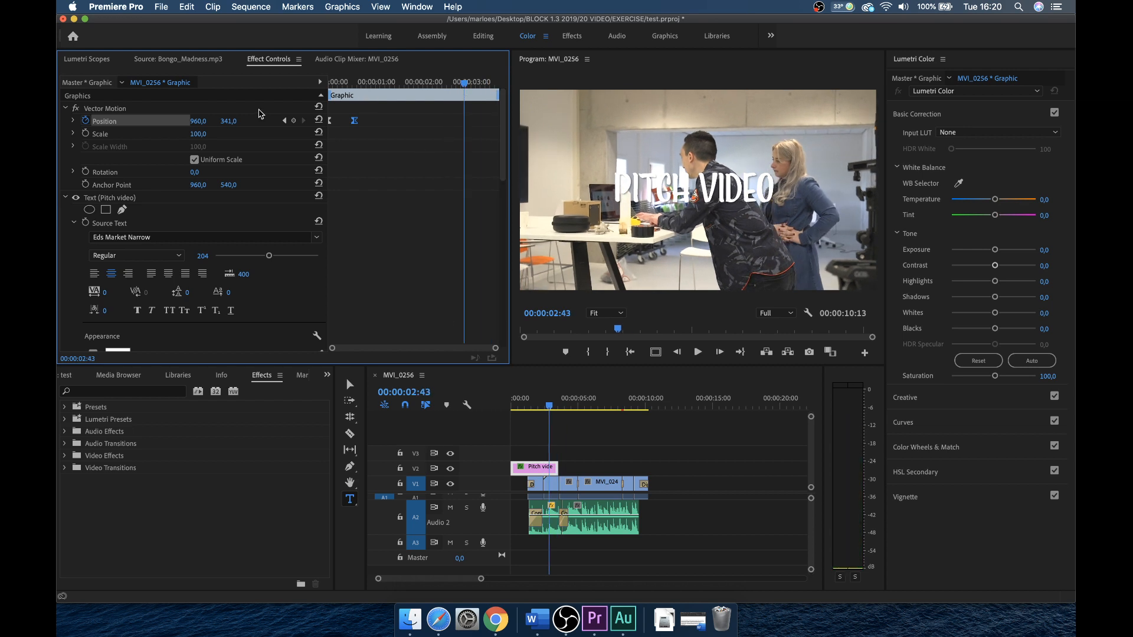
click(293, 120)
drag(470, 84, 484, 85)
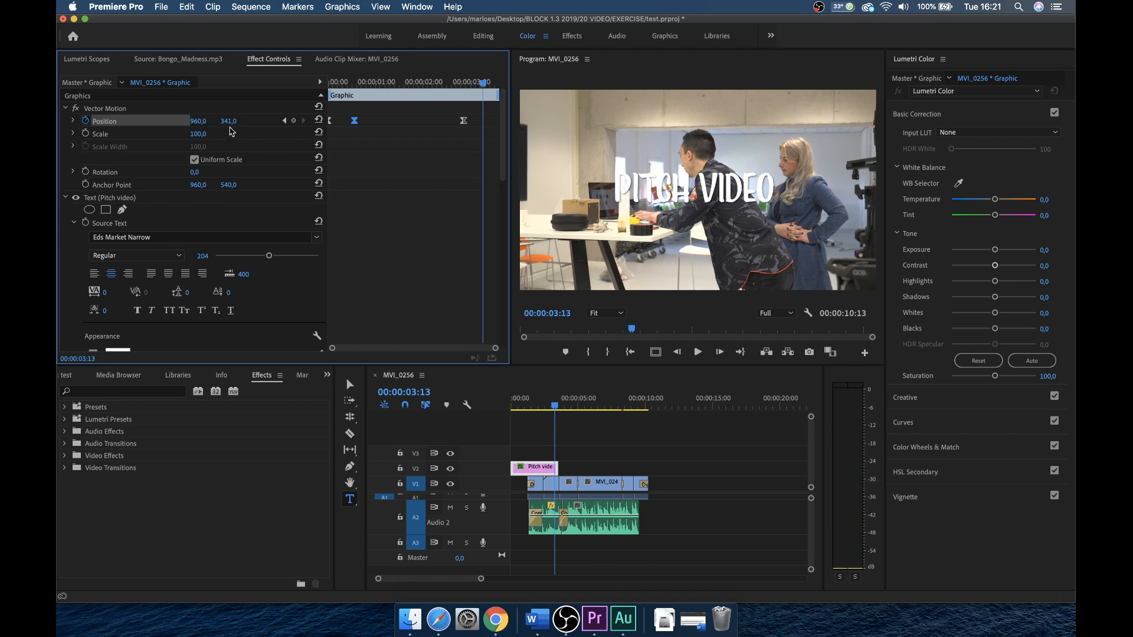
drag(228, 121, 213, 121)
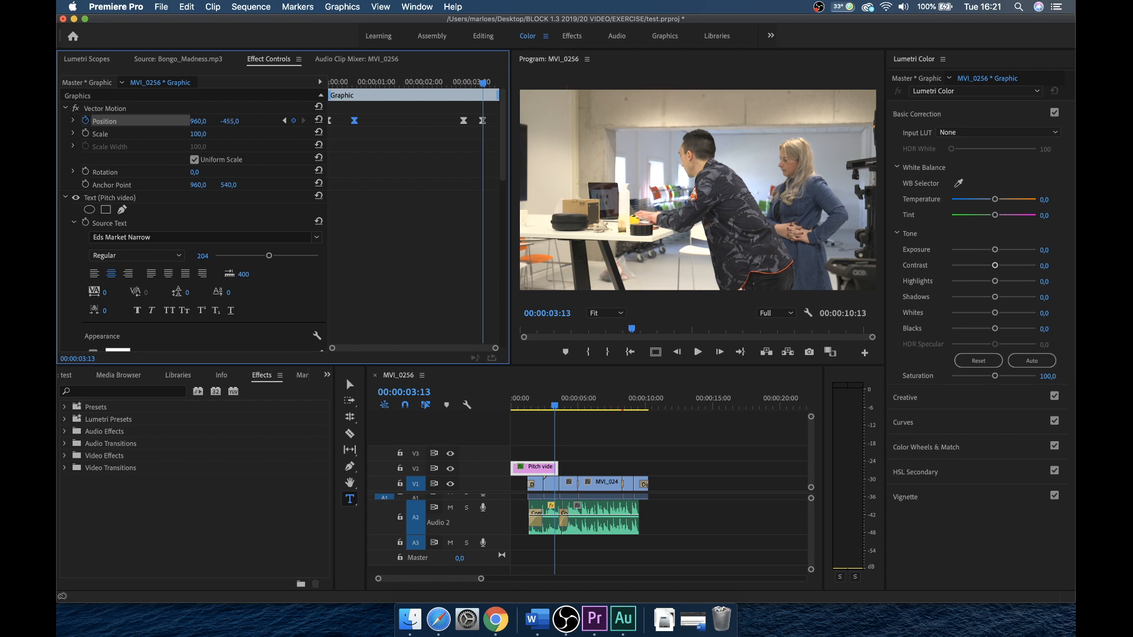
Play the sequence from the start to review the title's entrance and exit animation.
key(Home)
key(space)
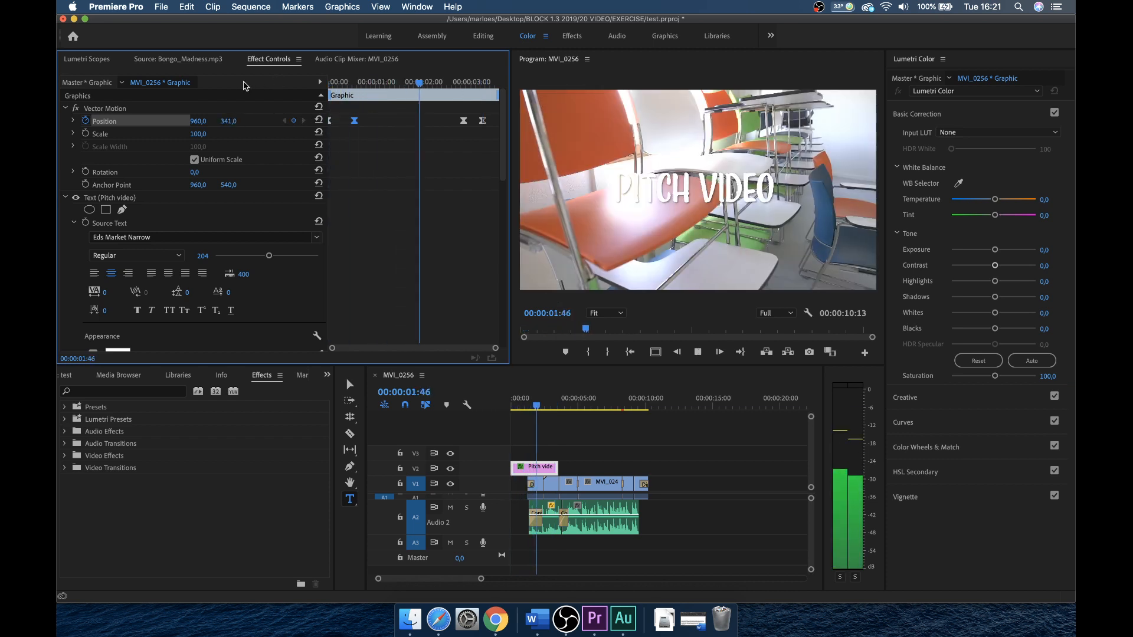
key(space)
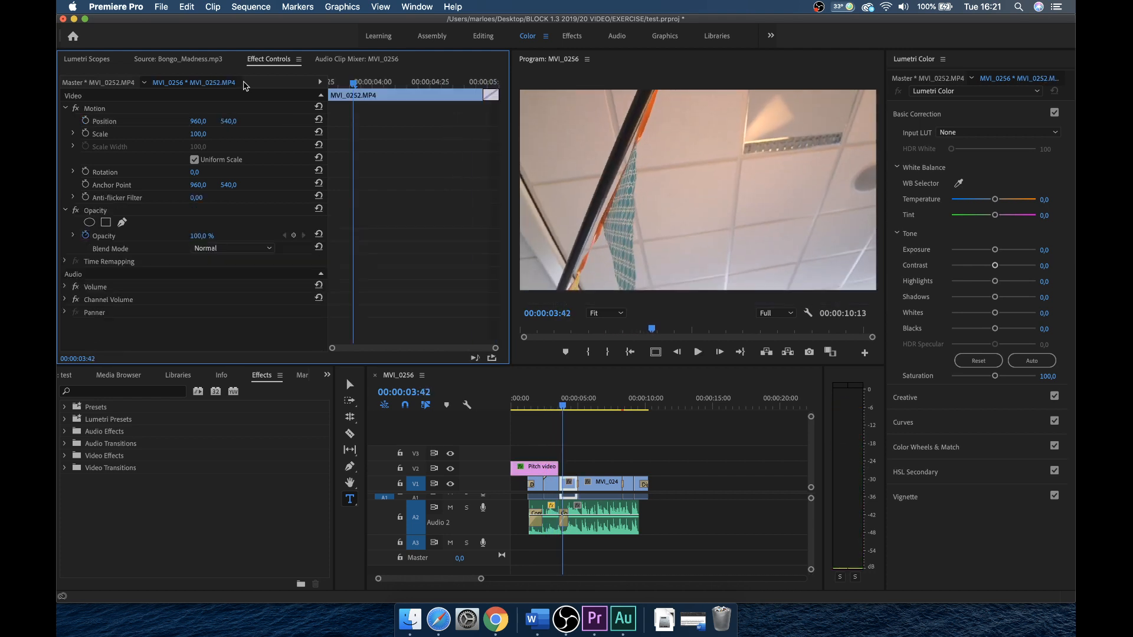
drag(563, 406, 507, 407)
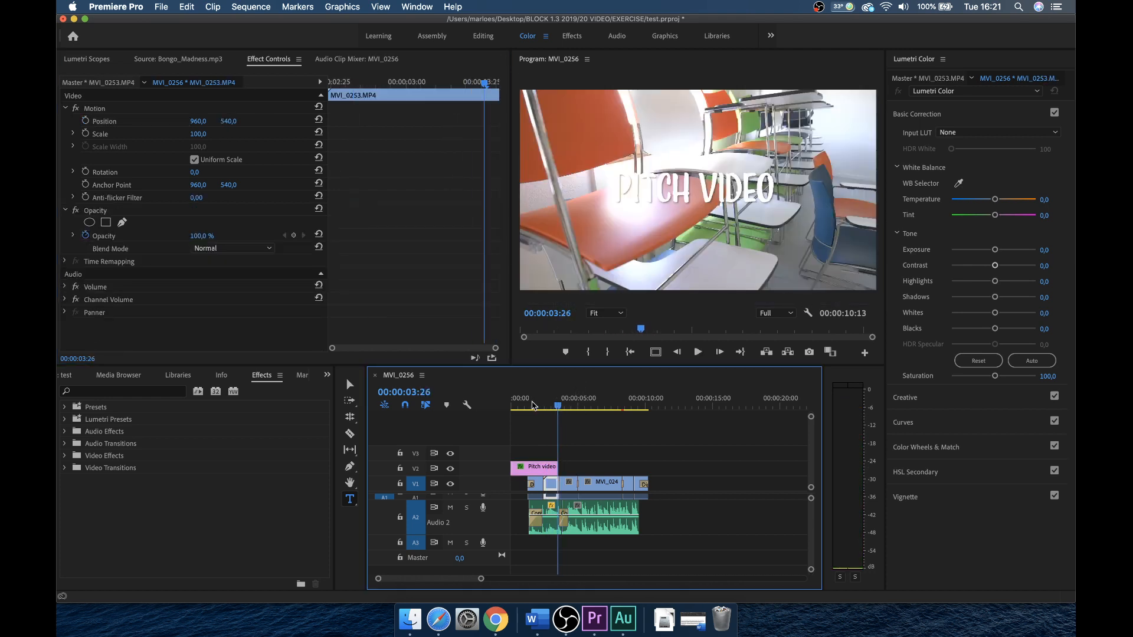
key(space)
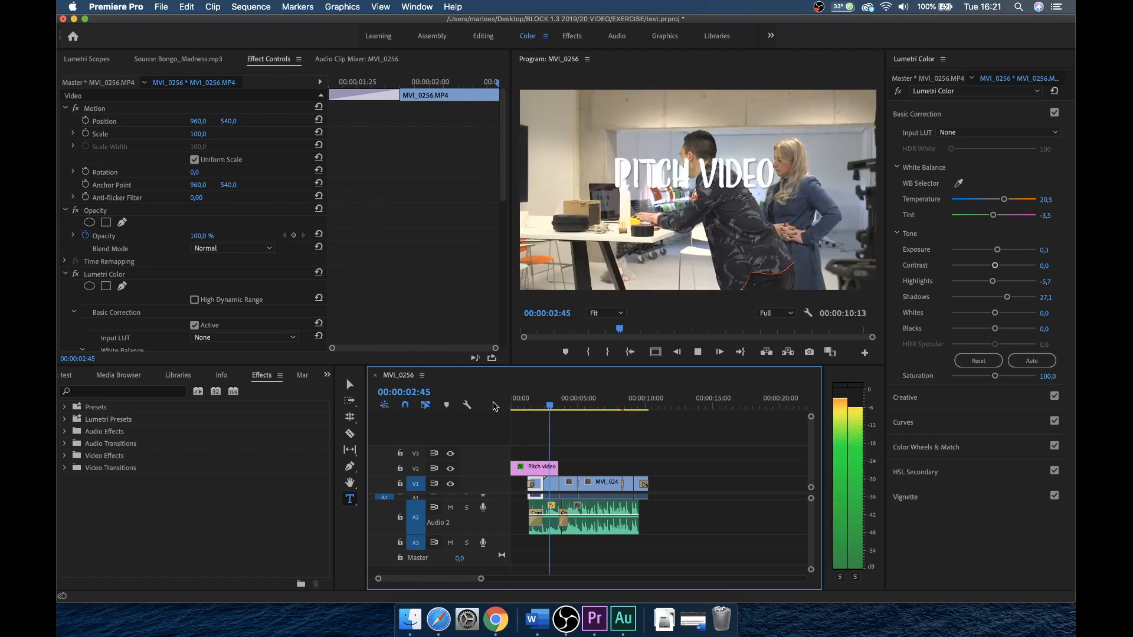
key(space)
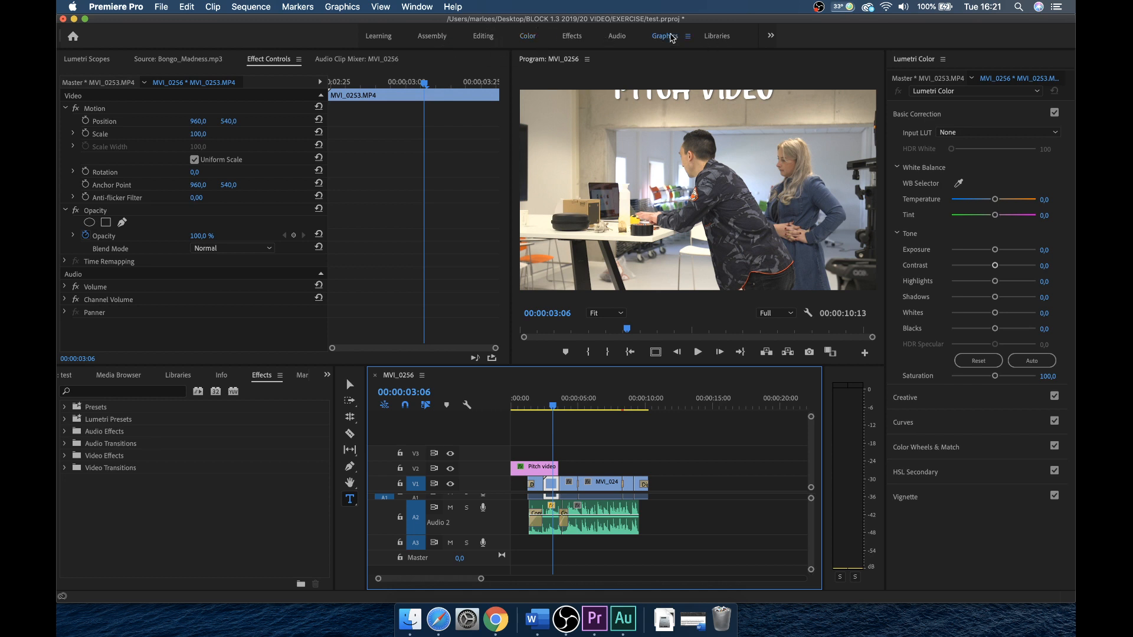
Open the Graphics workspace and browse the ready-made Essential Graphics templates from the Angled set through the Bold set.
click(672, 37)
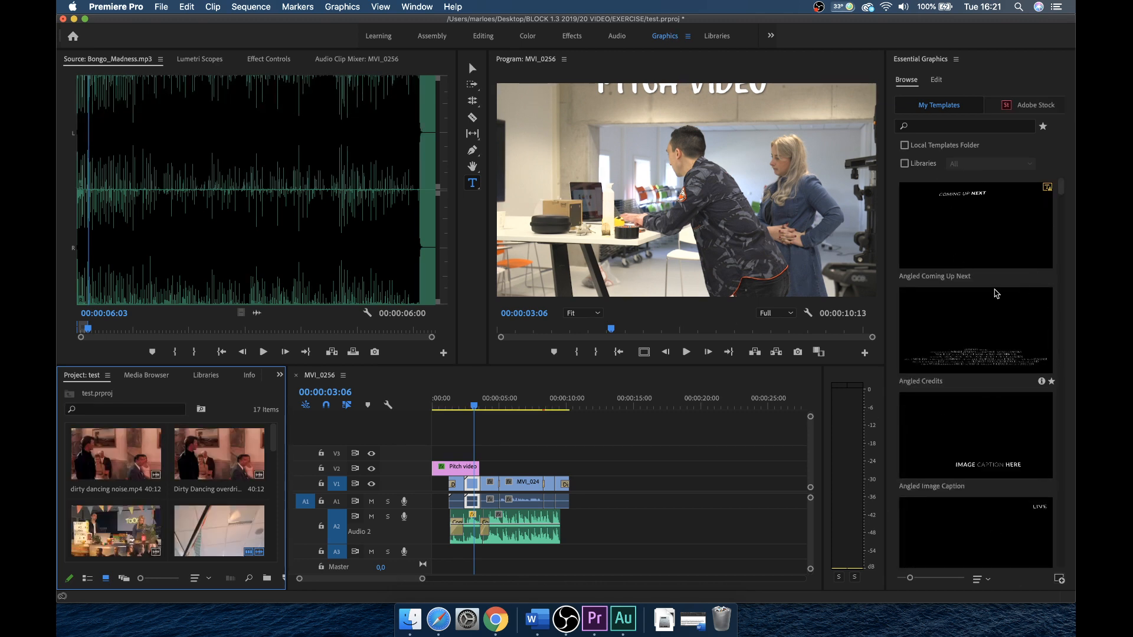
scroll(979, 370, down, 6)
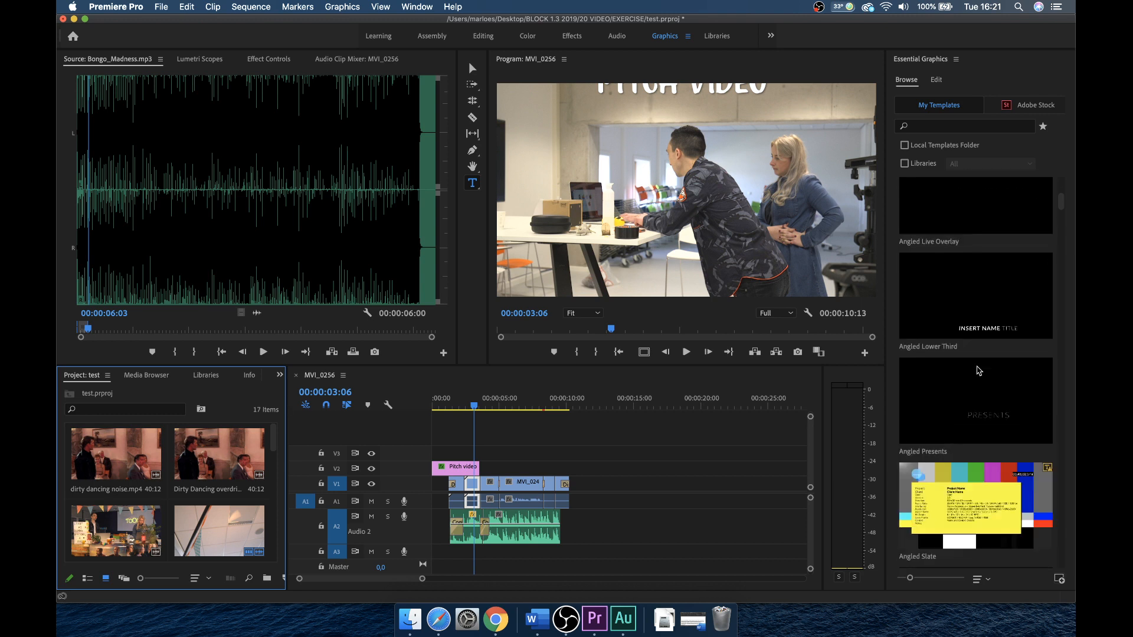
scroll(979, 371, down, 1)
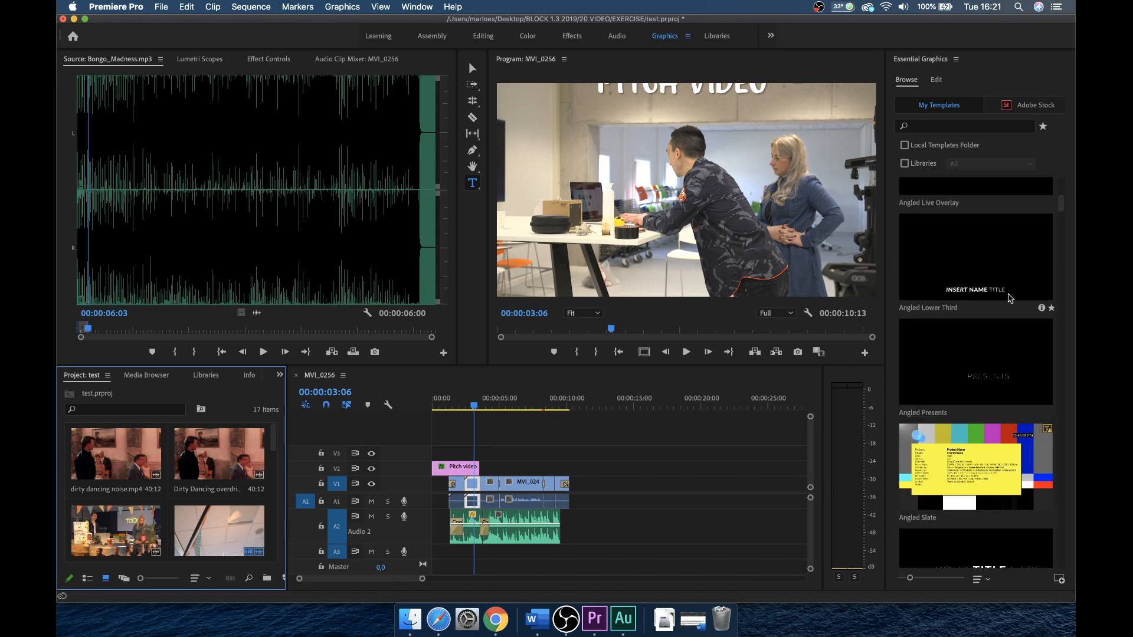
scroll(1004, 331, down, 5)
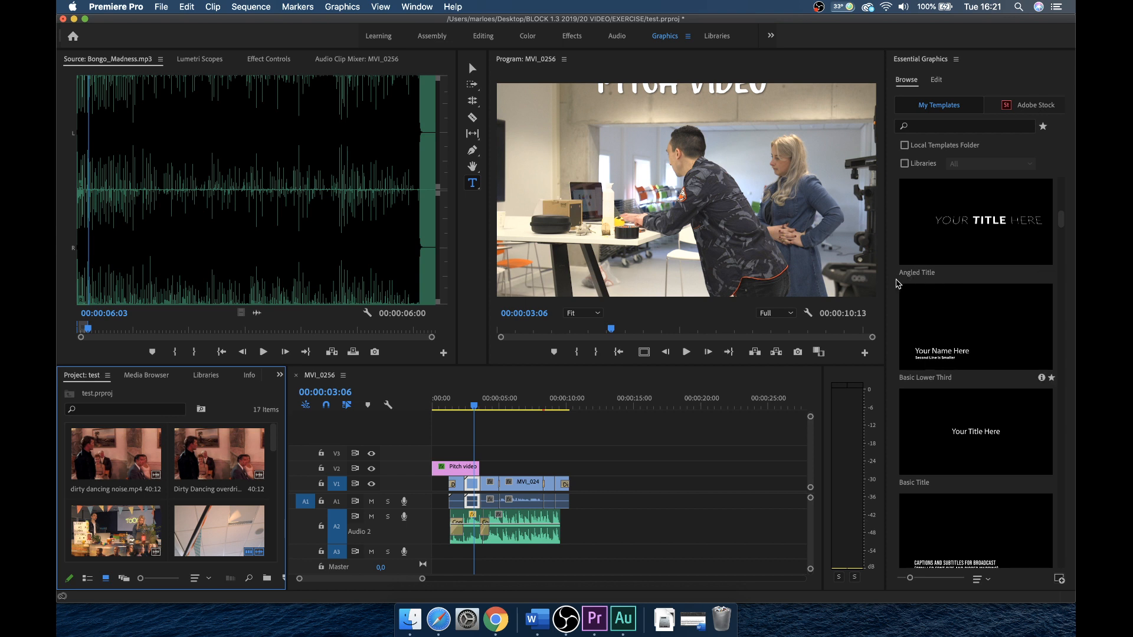
scroll(986, 359, down, 3)
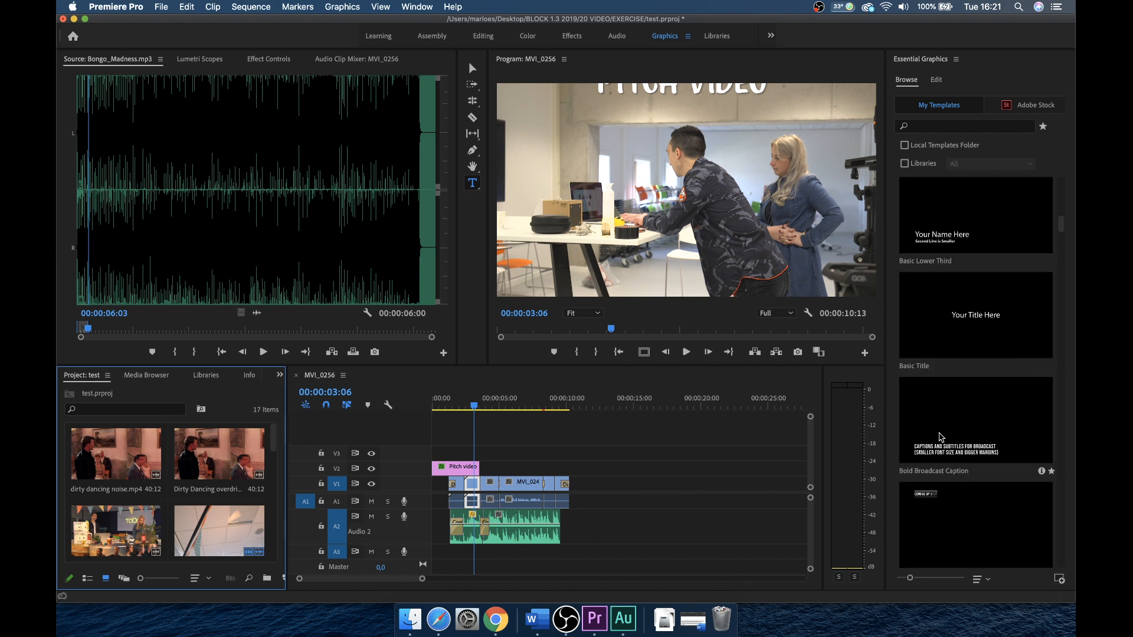
scroll(942, 436, down, 6)
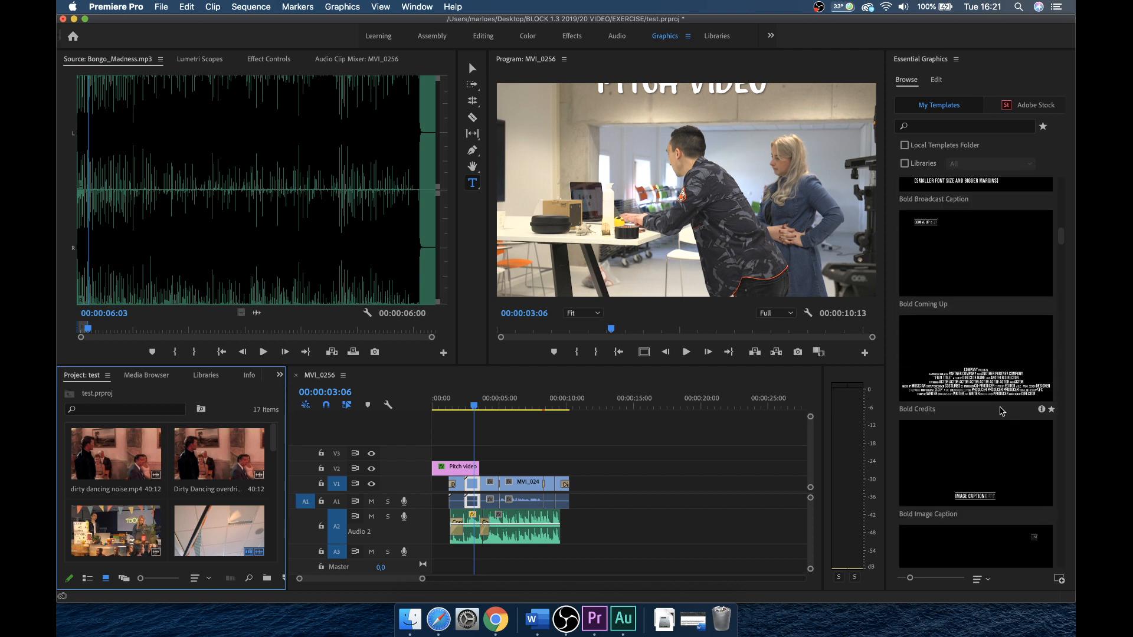
scroll(979, 352, down, 4)
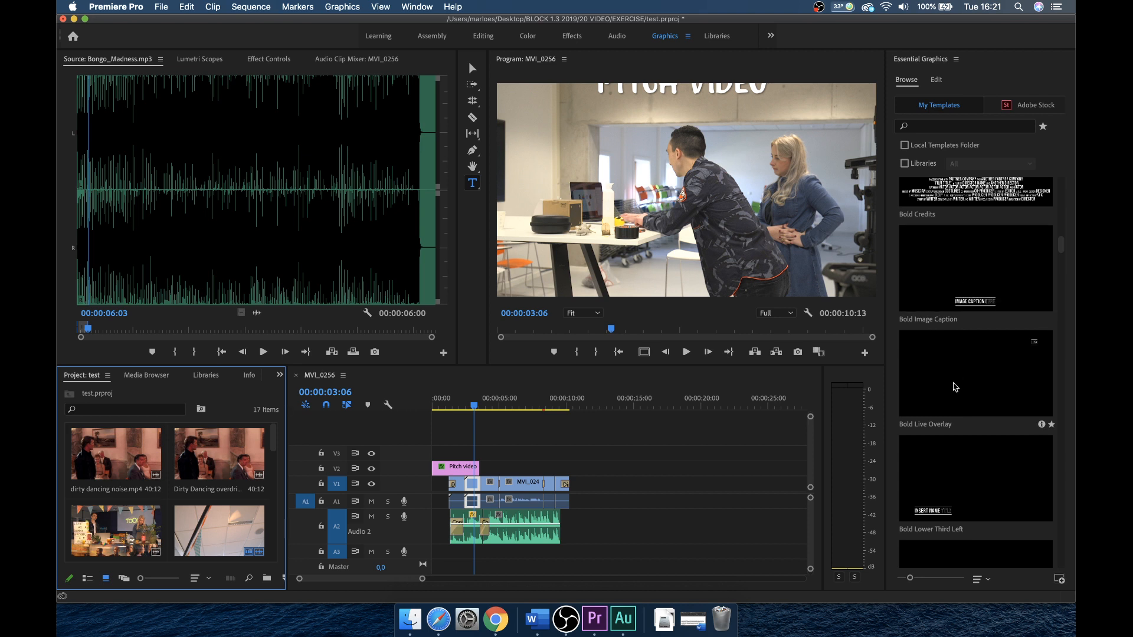
scroll(955, 387, down, 4)
scroll(955, 388, down, 3)
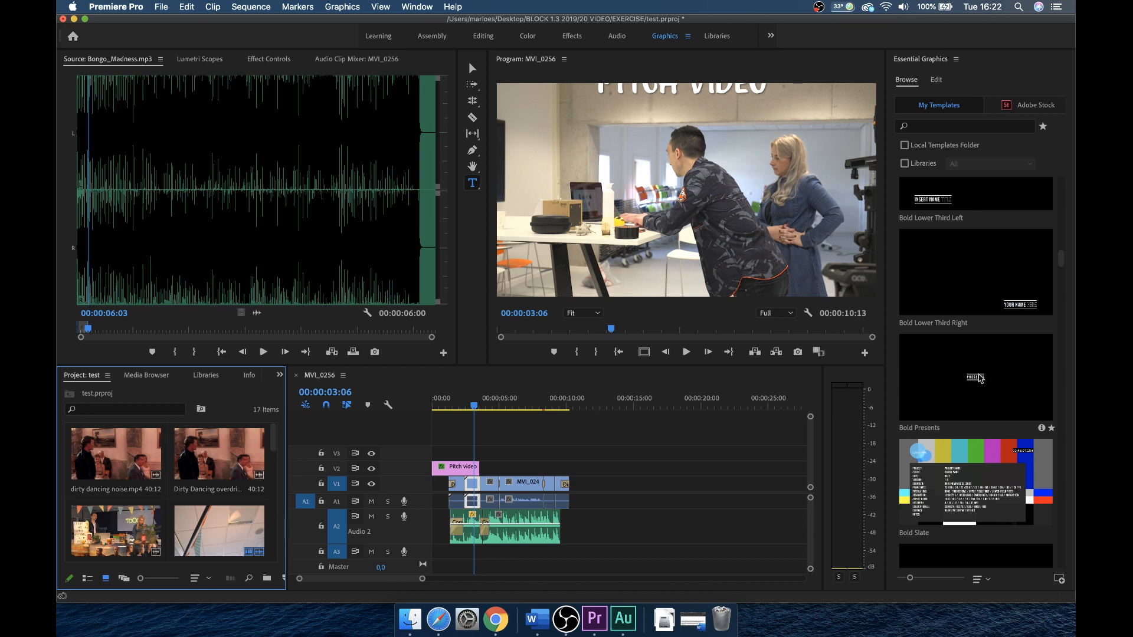
Add the Bold Presents template to track V2 at about 5 seconds and play that part of the sequence.
drag(980, 378, 504, 471)
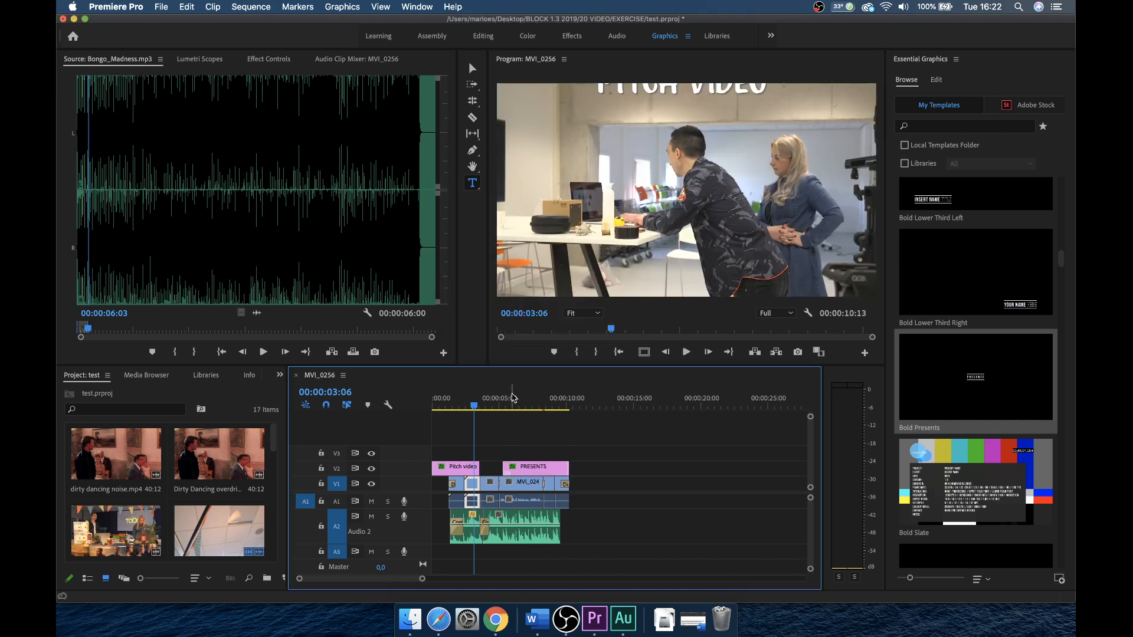
click(510, 408)
key(space)
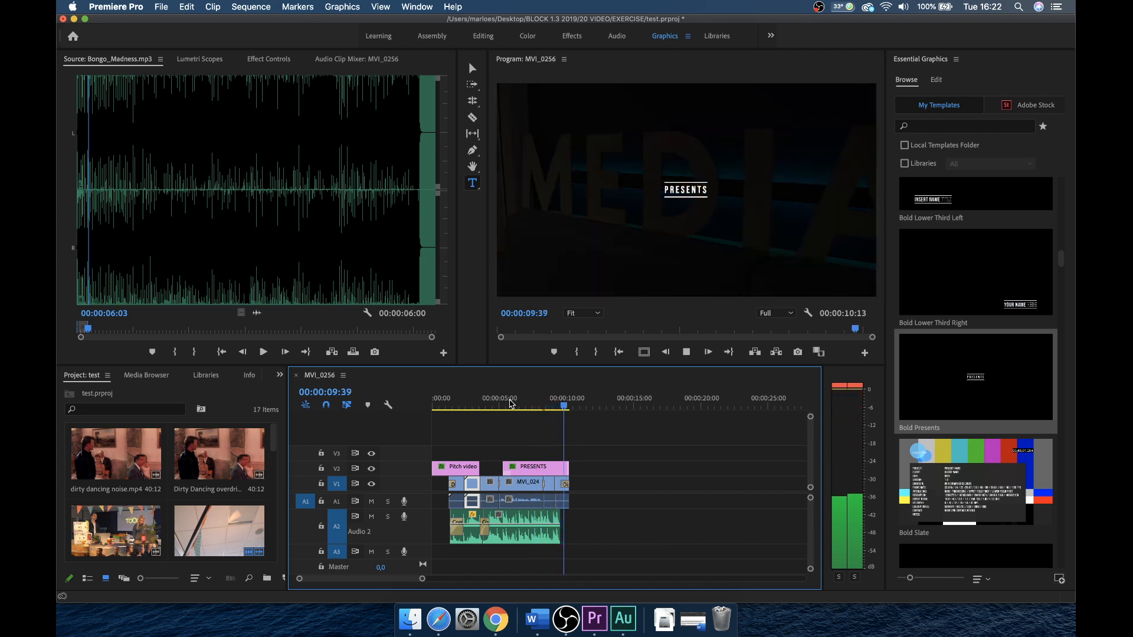
Replace the template's PRESENTS text with "HI!" in the program preview.
click(540, 466)
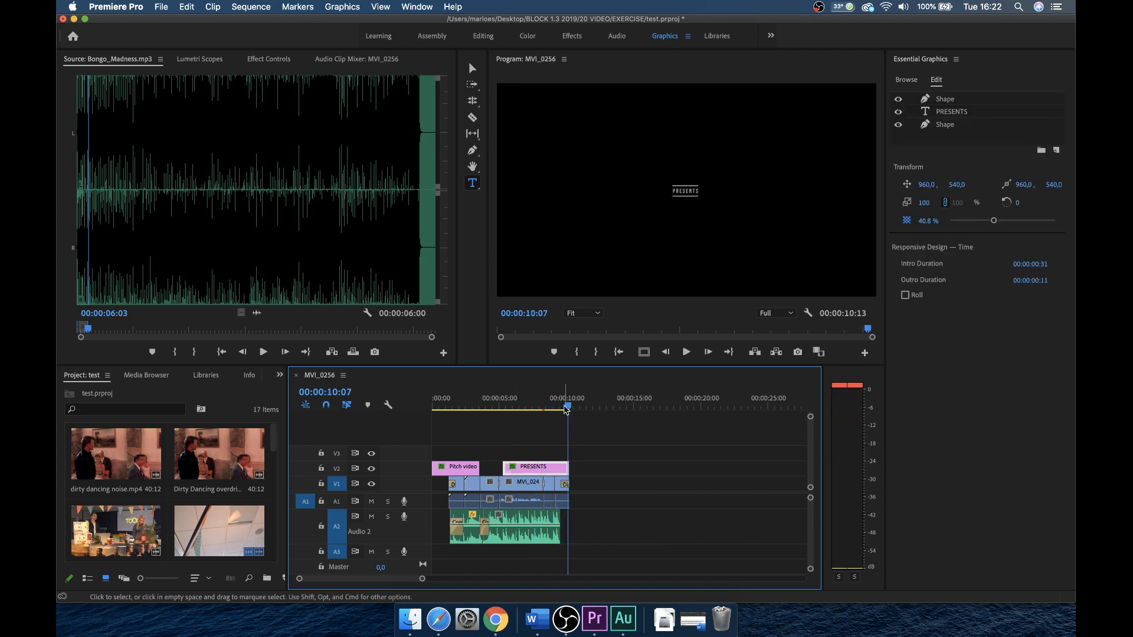
drag(571, 408, 556, 407)
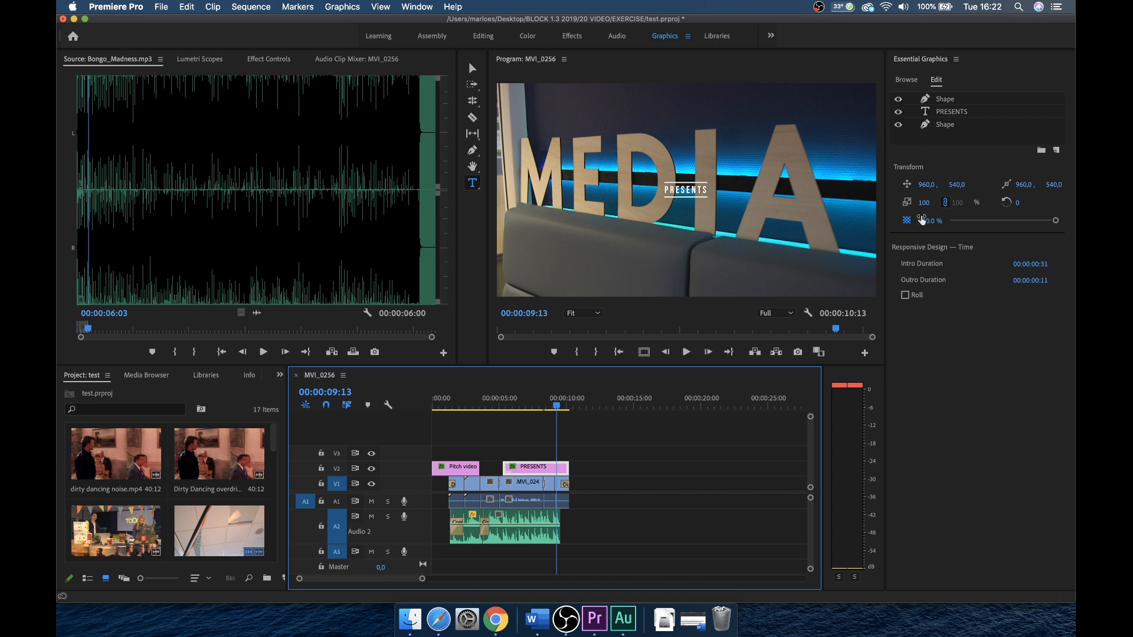
click(688, 190)
click(688, 190)
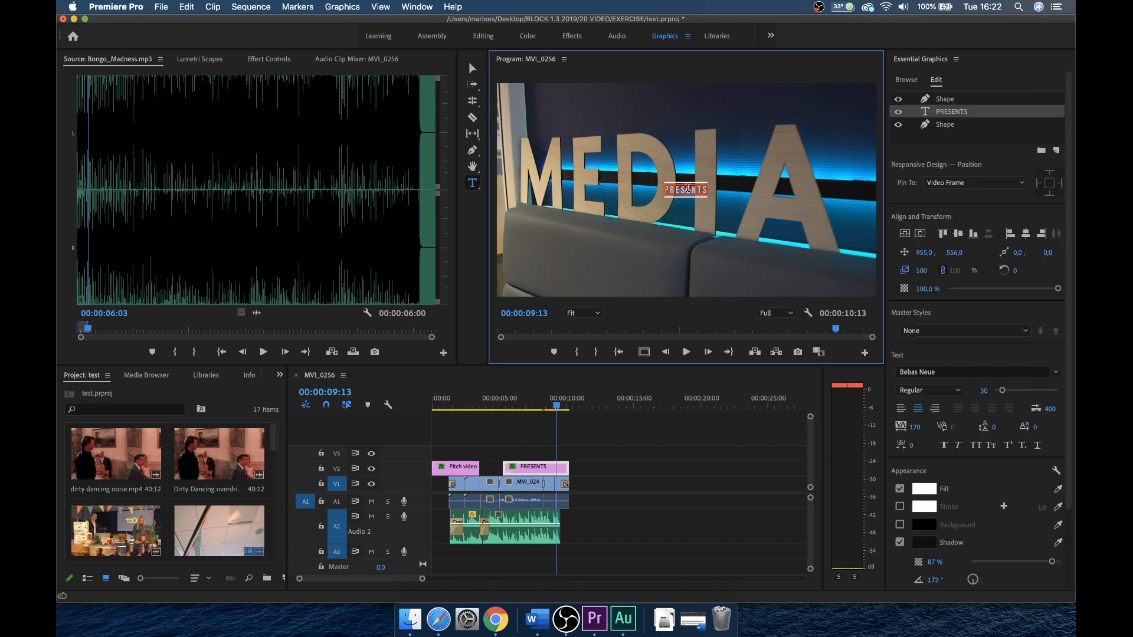
text(HI!)
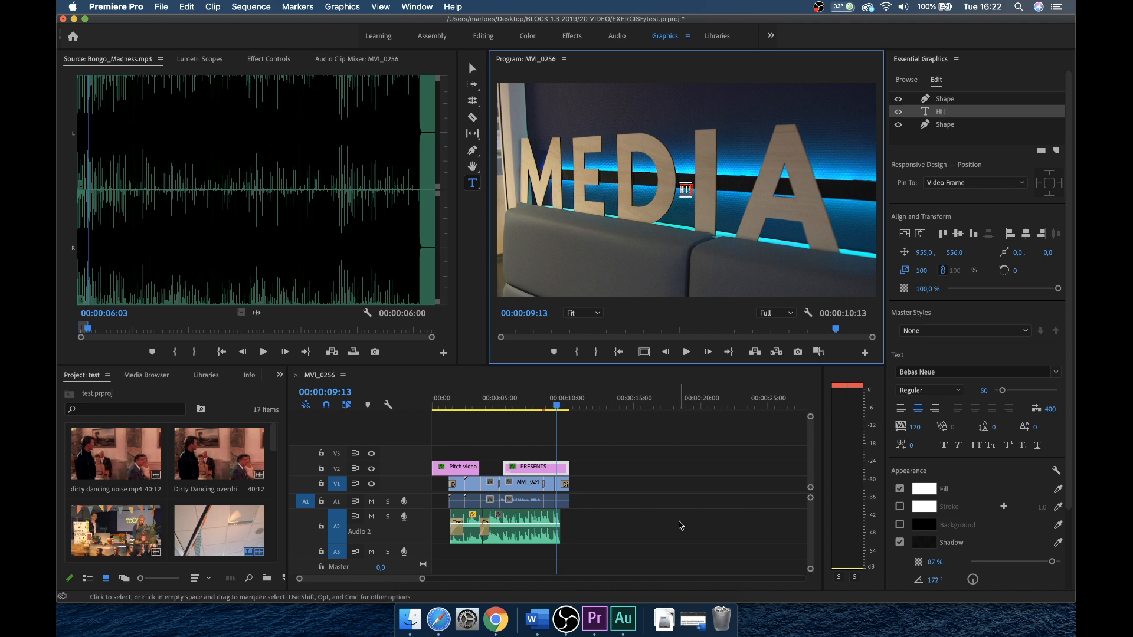
Move the Pitch video title to about 17 seconds, place the HI! graphic at the sequence start on V2, and play it.
click(545, 448)
drag(448, 465, 680, 466)
drag(542, 468, 471, 470)
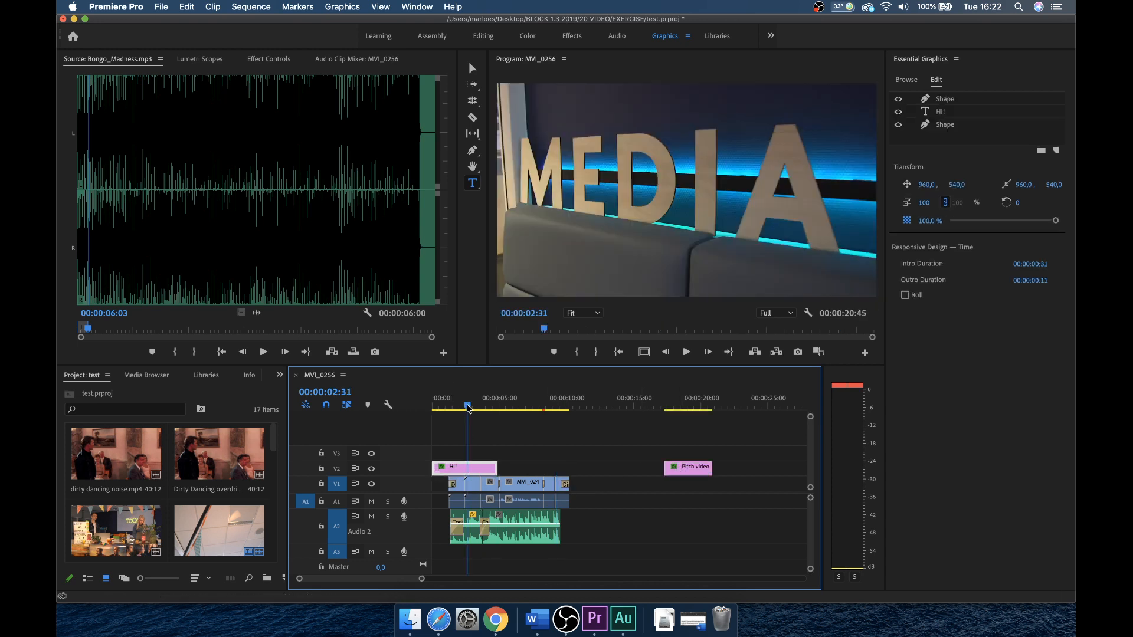
key(Home)
key(space)
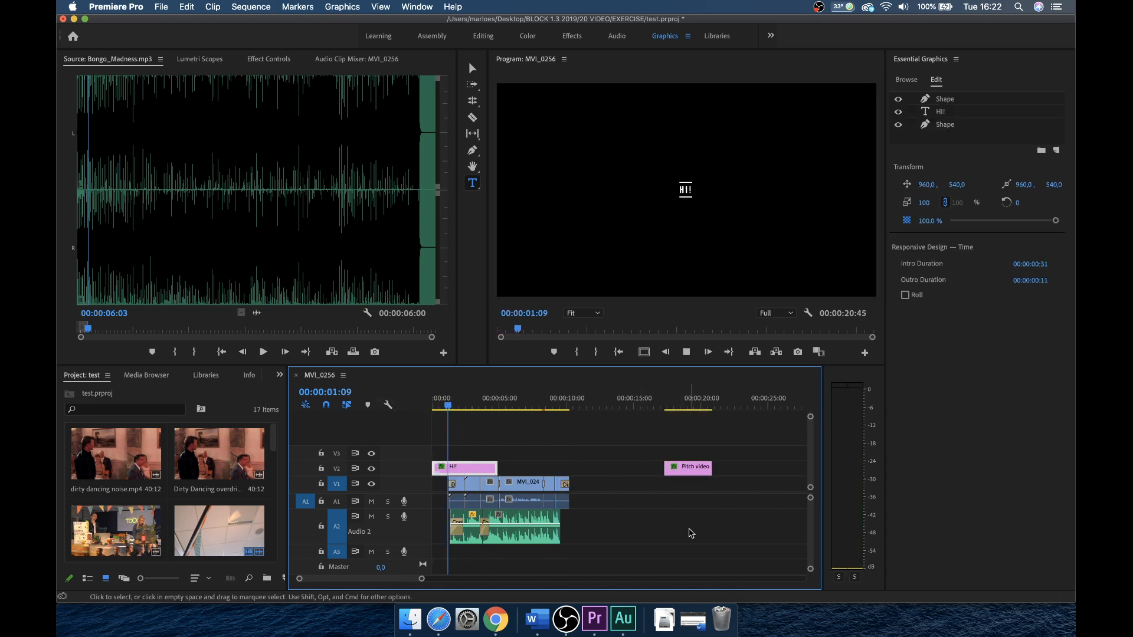
key(space)
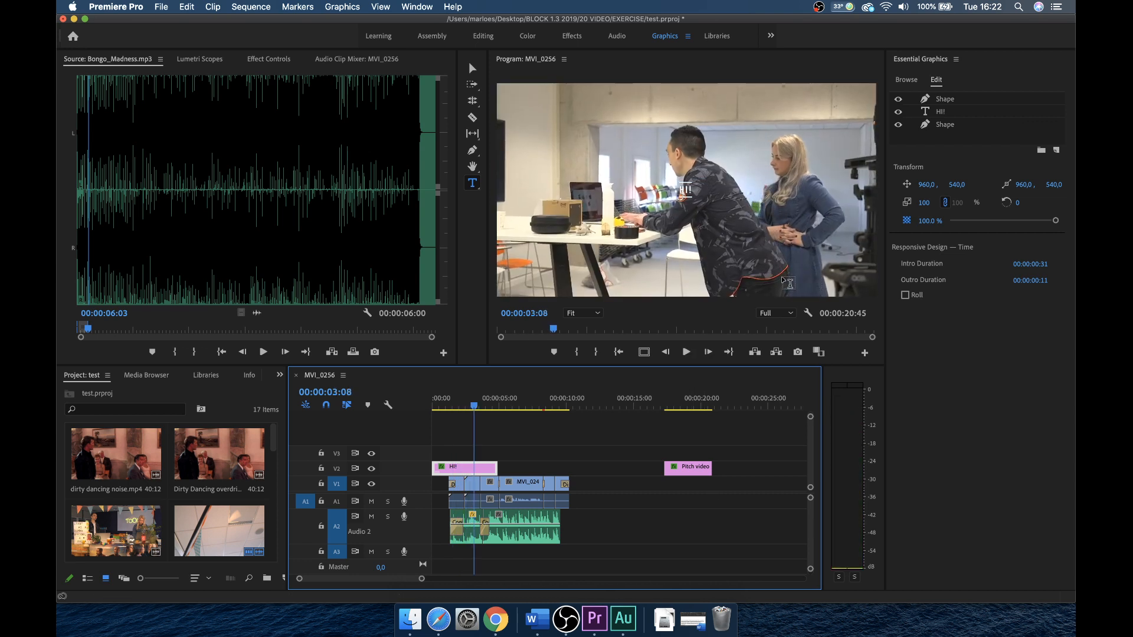
Set the HI! graphic's Vector Motion scale to 360 and play the sequence from the start.
click(437, 405)
drag(437, 404, 441, 405)
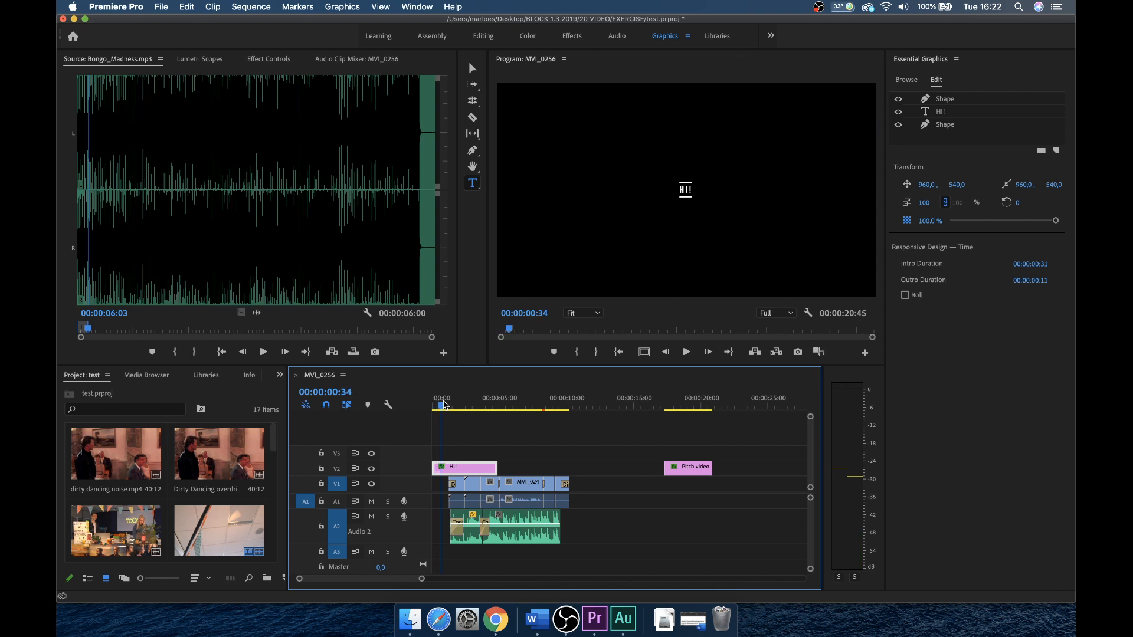
click(267, 59)
drag(182, 134, 191, 135)
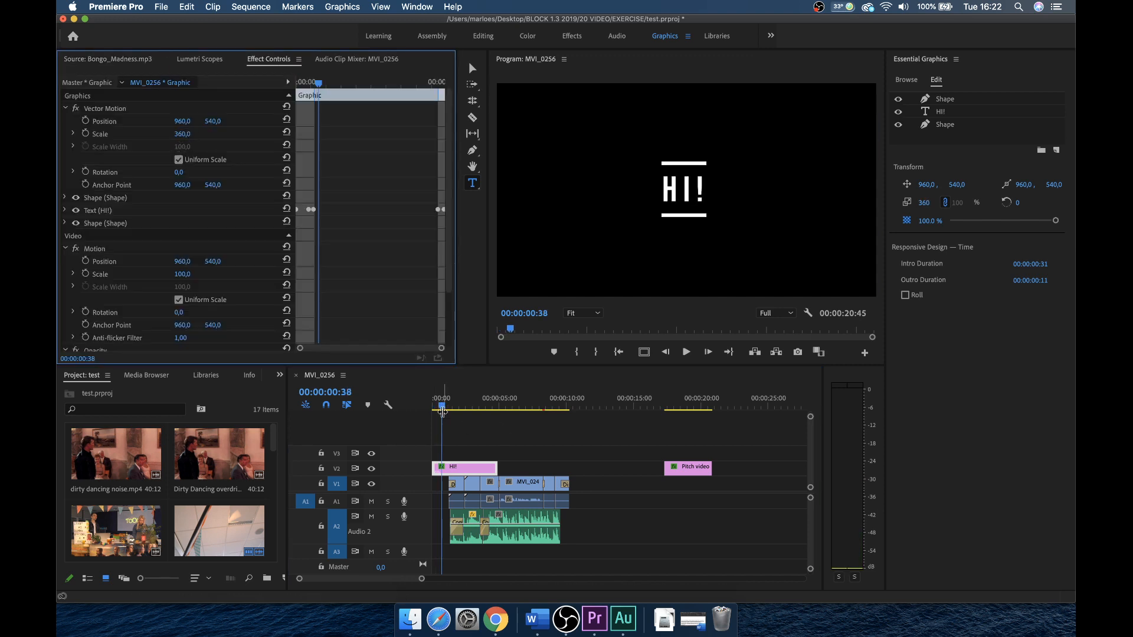
click(412, 412)
key(space)
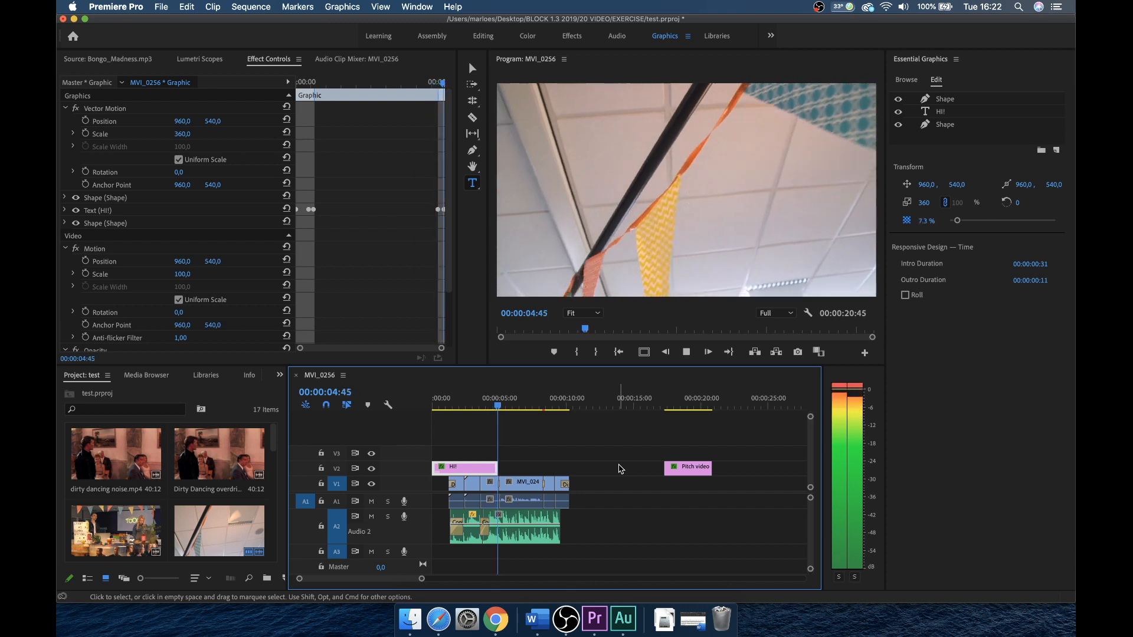
key(space)
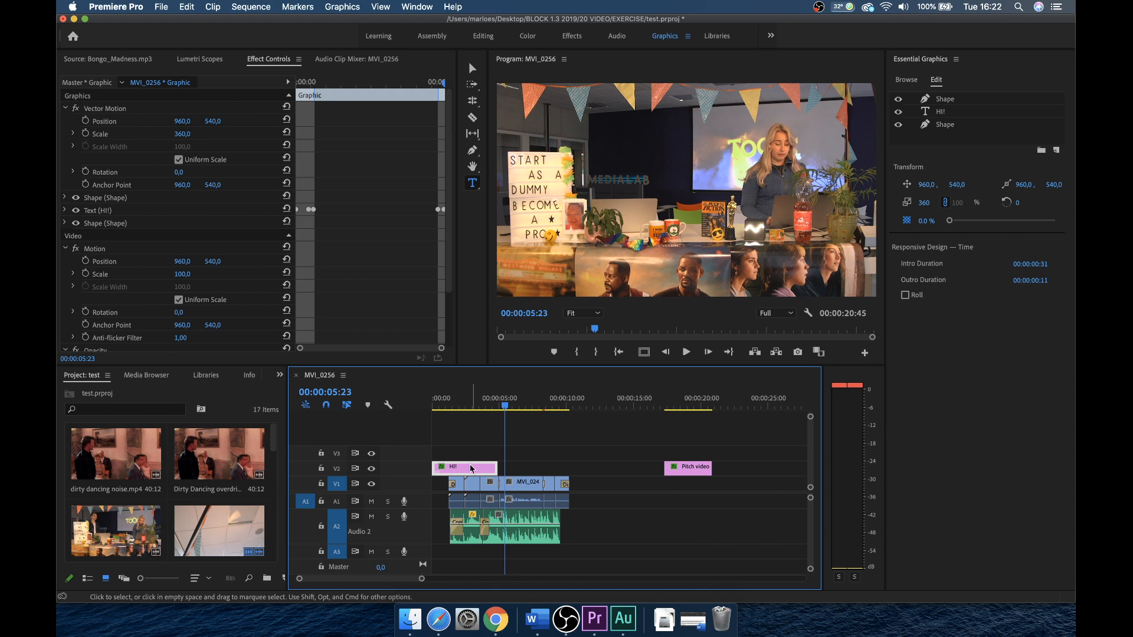
Delete the HI! graphic and move the Pitch video title back to the sequence start on V2.
key(Delete)
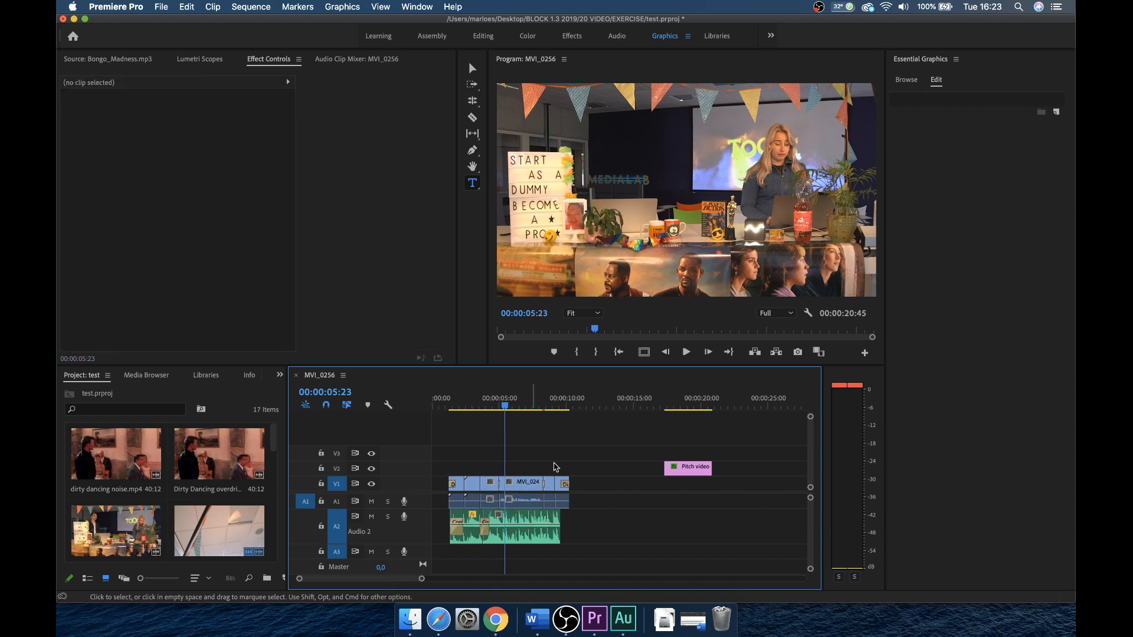
click(684, 403)
drag(700, 469, 468, 469)
Play the Pitch video title from the sequence start, and scrub through the clips up to 00:00:05:39.
drag(464, 394, 415, 404)
key(space)
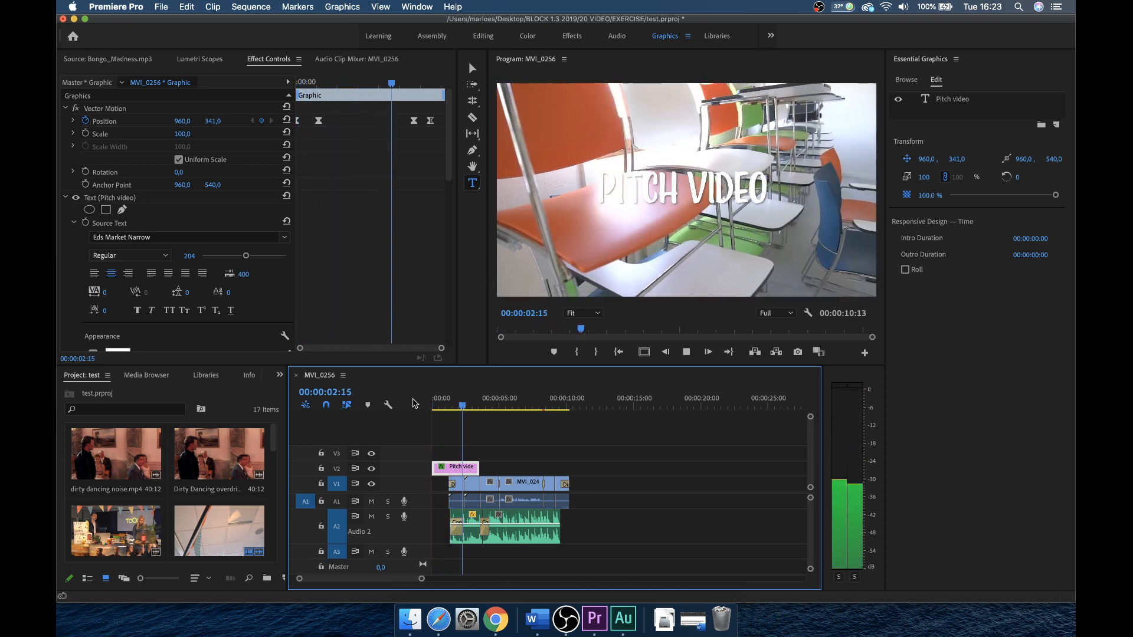
key(space)
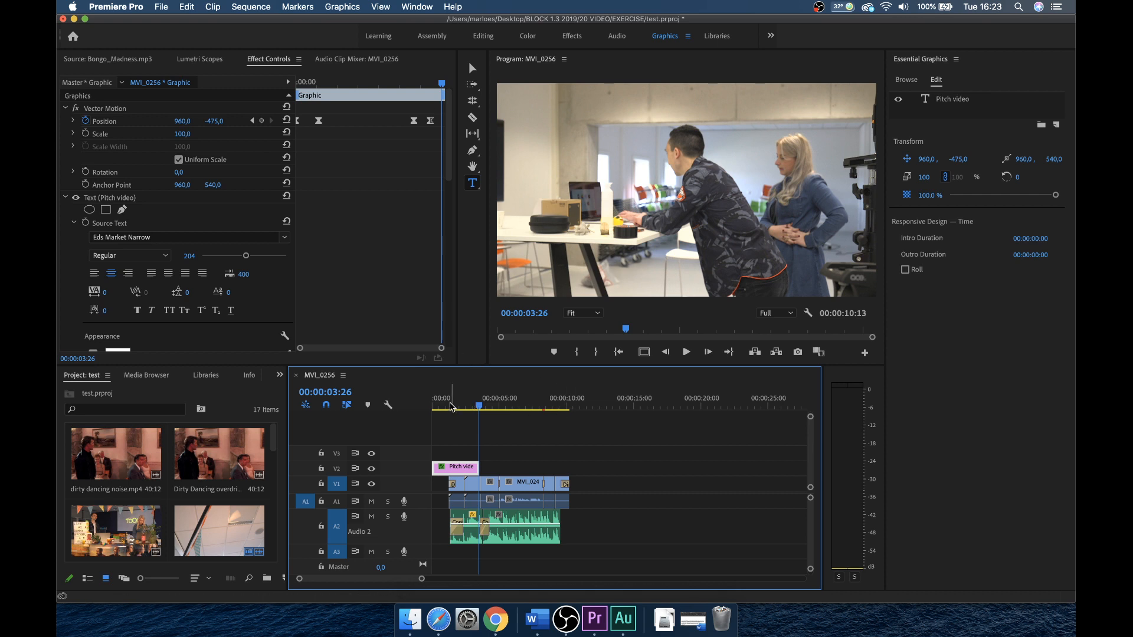
click(442, 407)
drag(444, 407, 498, 407)
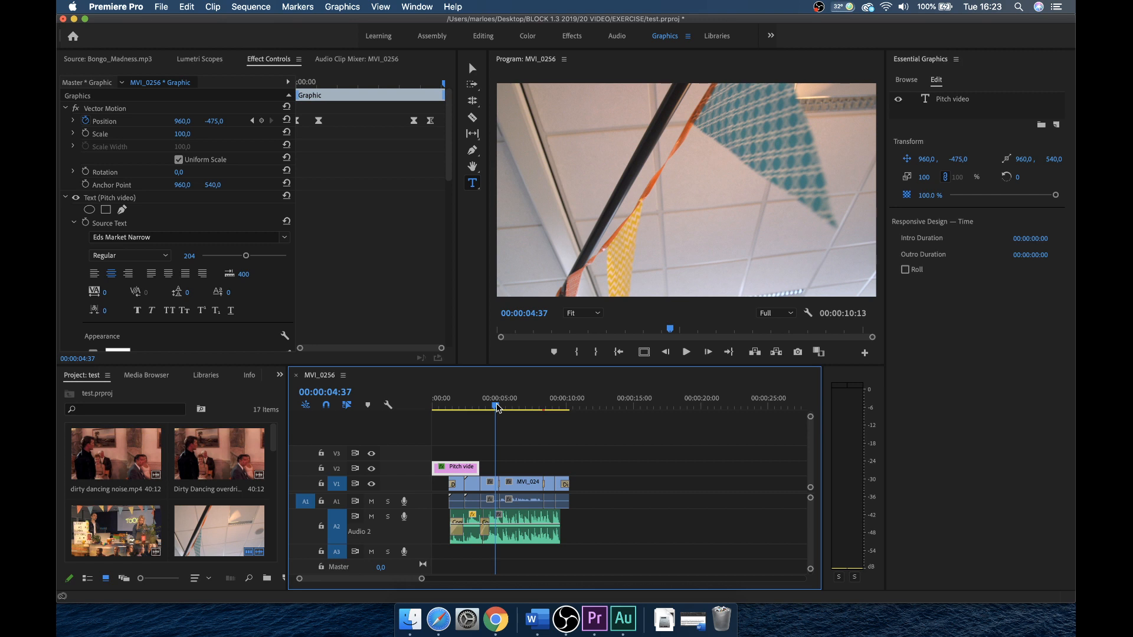
drag(497, 407, 512, 410)
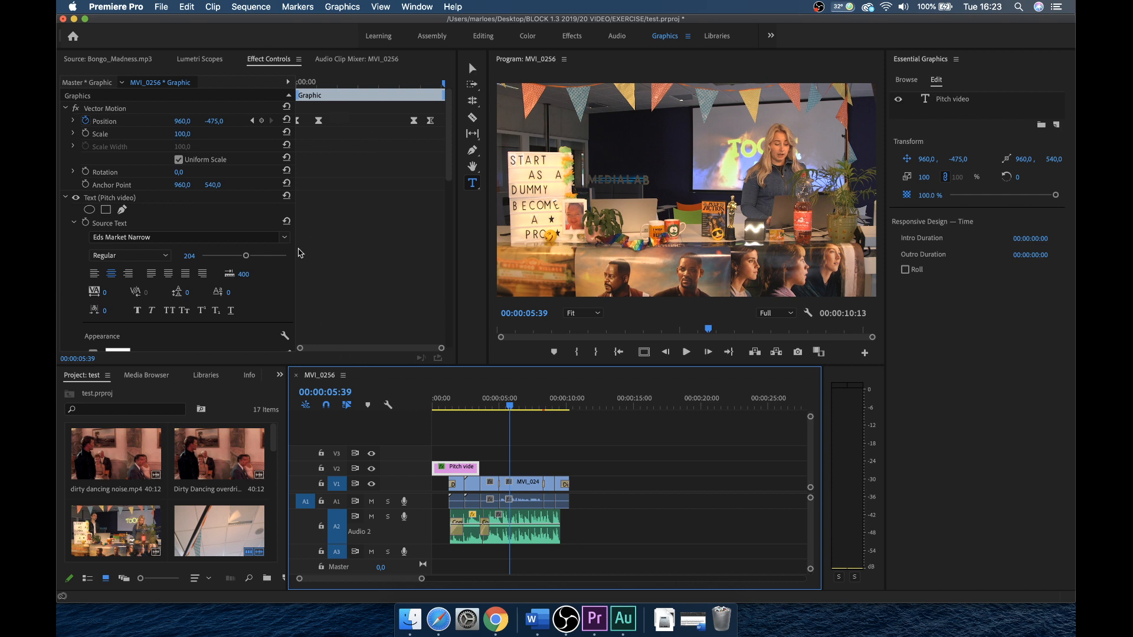
Open the media export settings for the sequence and set the format to H.264.
click(158, 5)
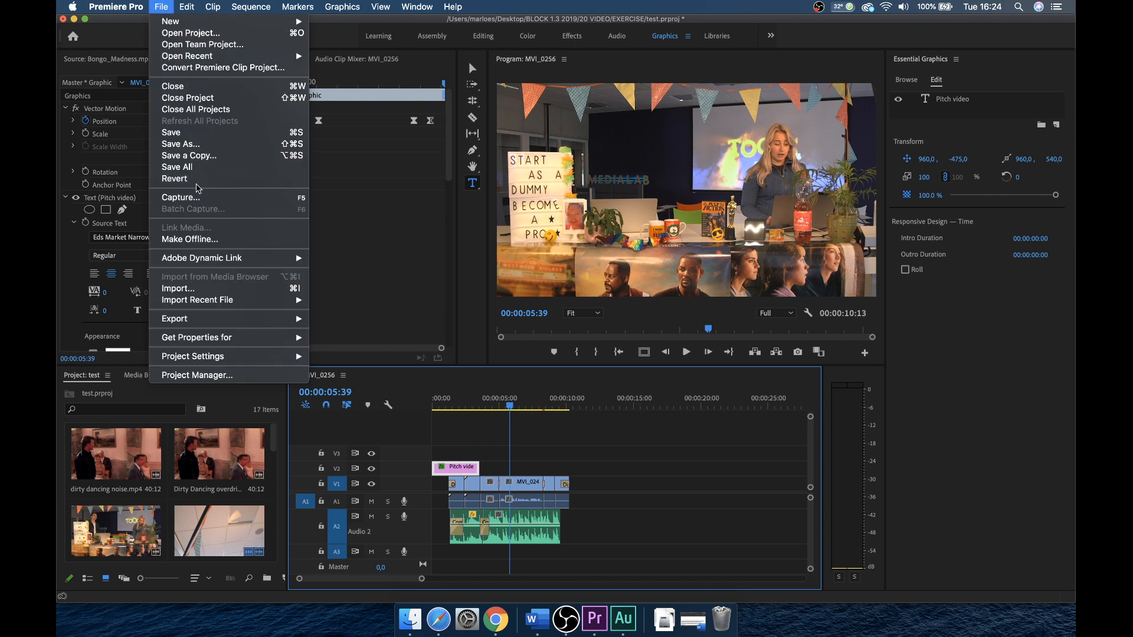
mouse_move(194, 321)
click(339, 322)
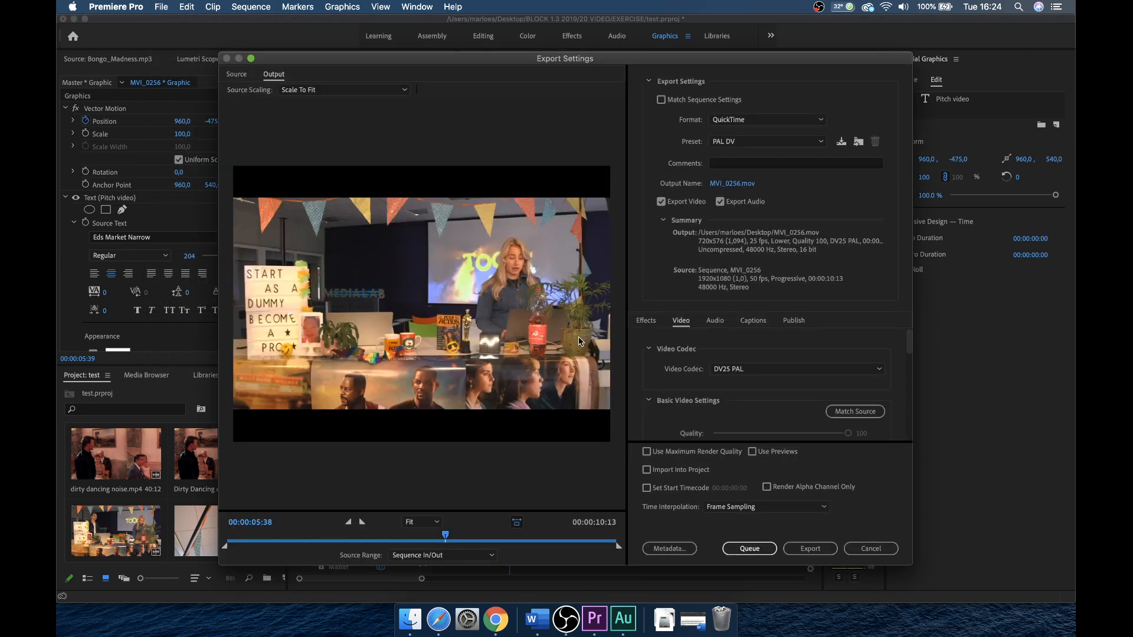
click(749, 123)
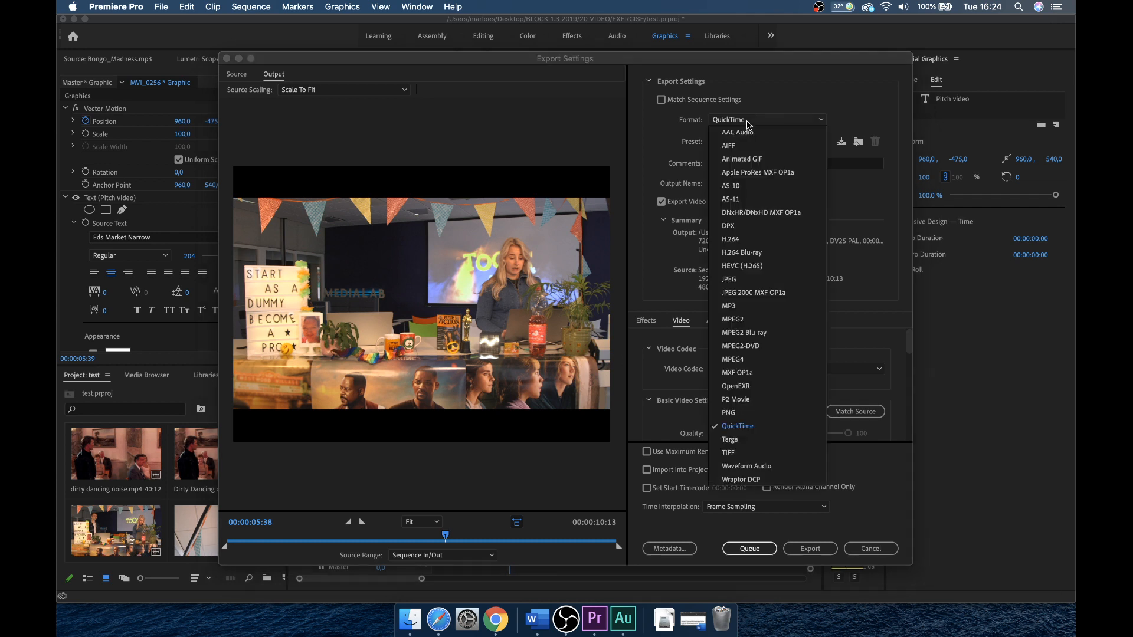
click(743, 241)
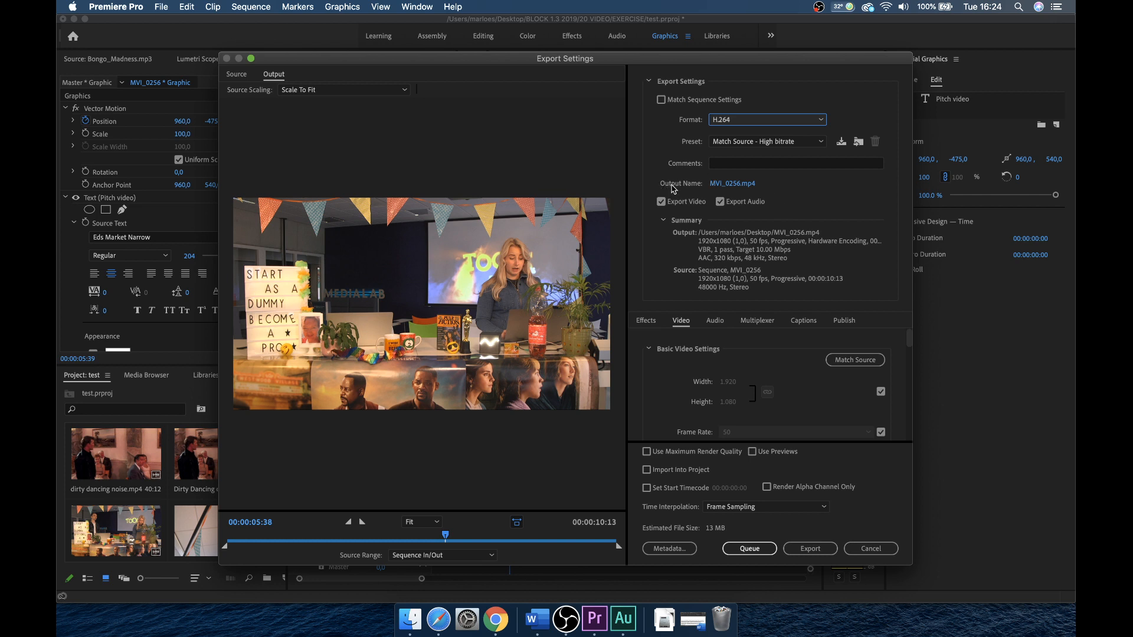
Set the export's output file to DEMO in the LIVESTREAM folder on the desktop.
click(737, 184)
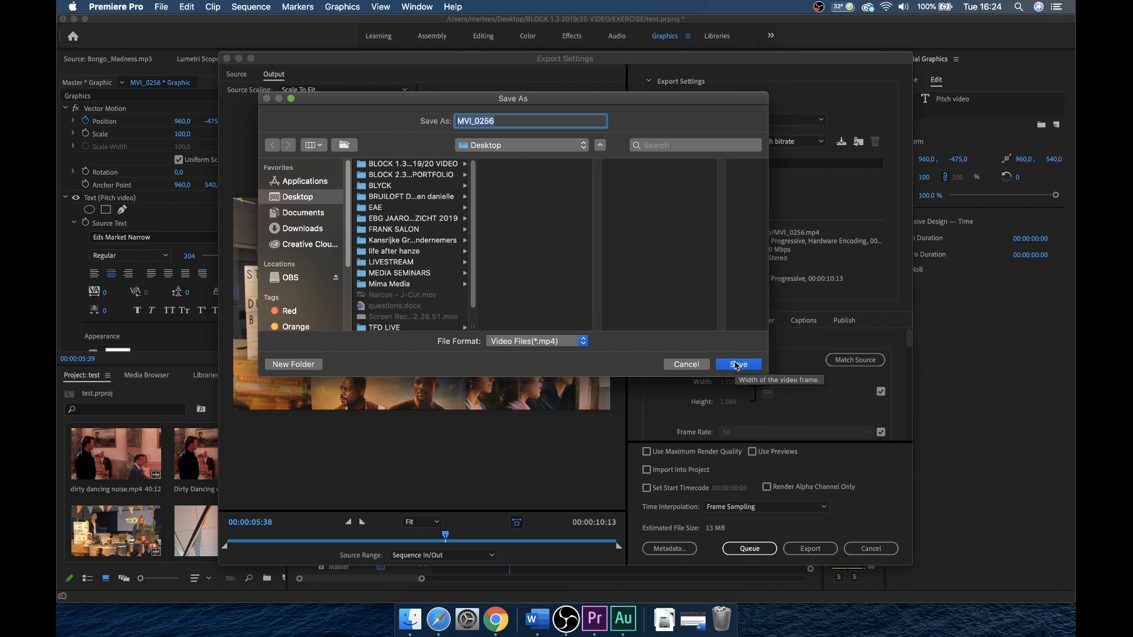
click(388, 264)
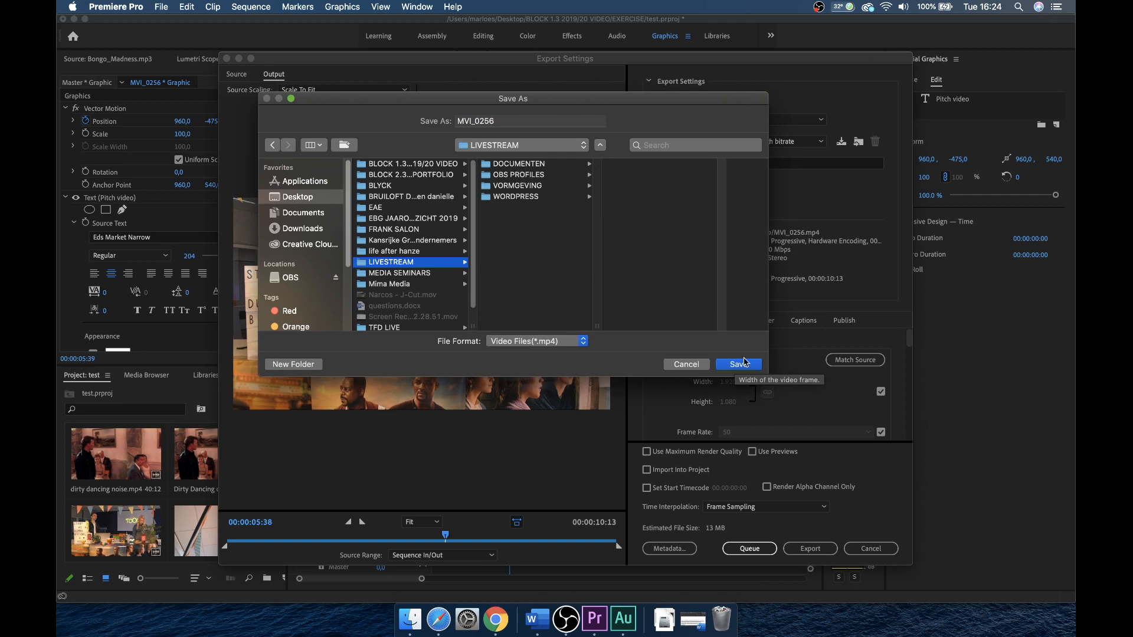
click(502, 124)
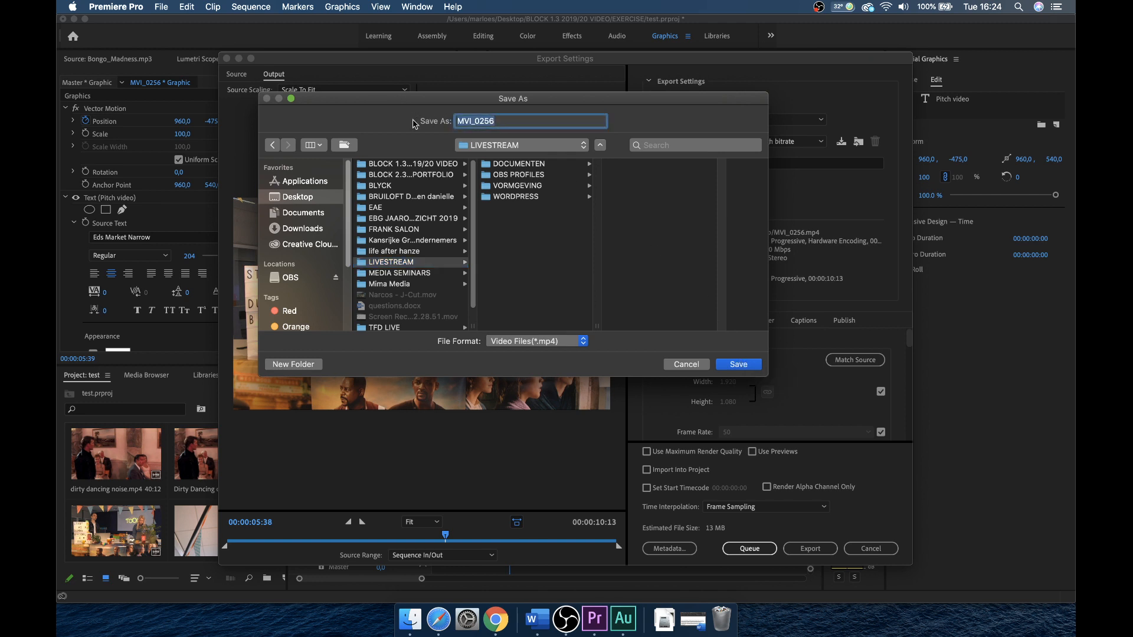
text(DEMO)
click(738, 364)
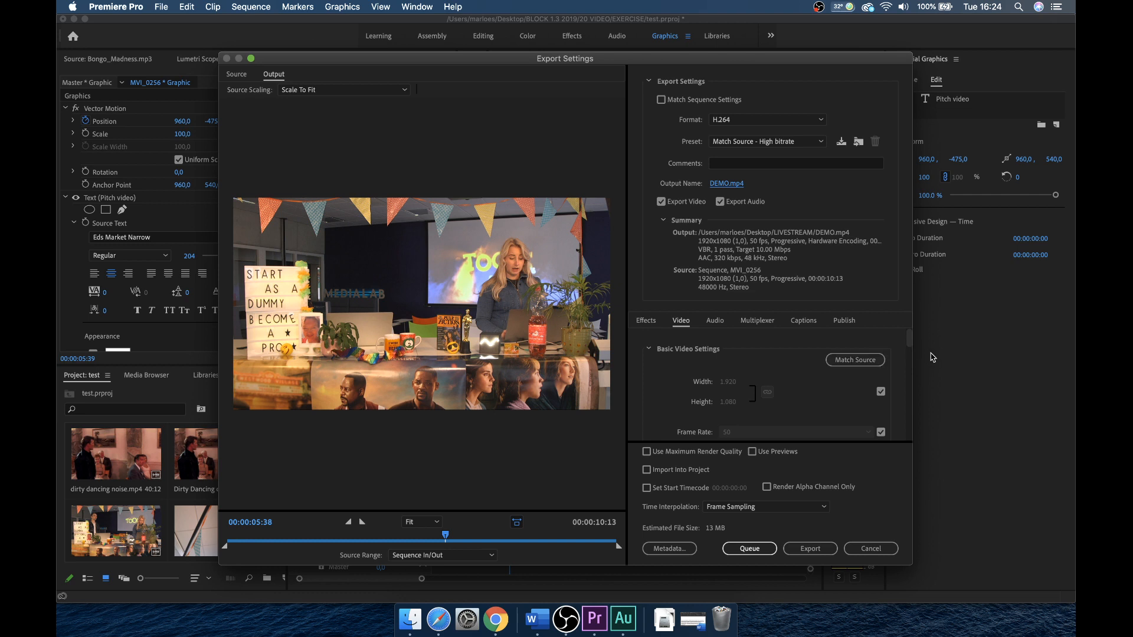
Turn on maximum render quality and export the sequence with both video and audio included.
drag(907, 349, 912, 370)
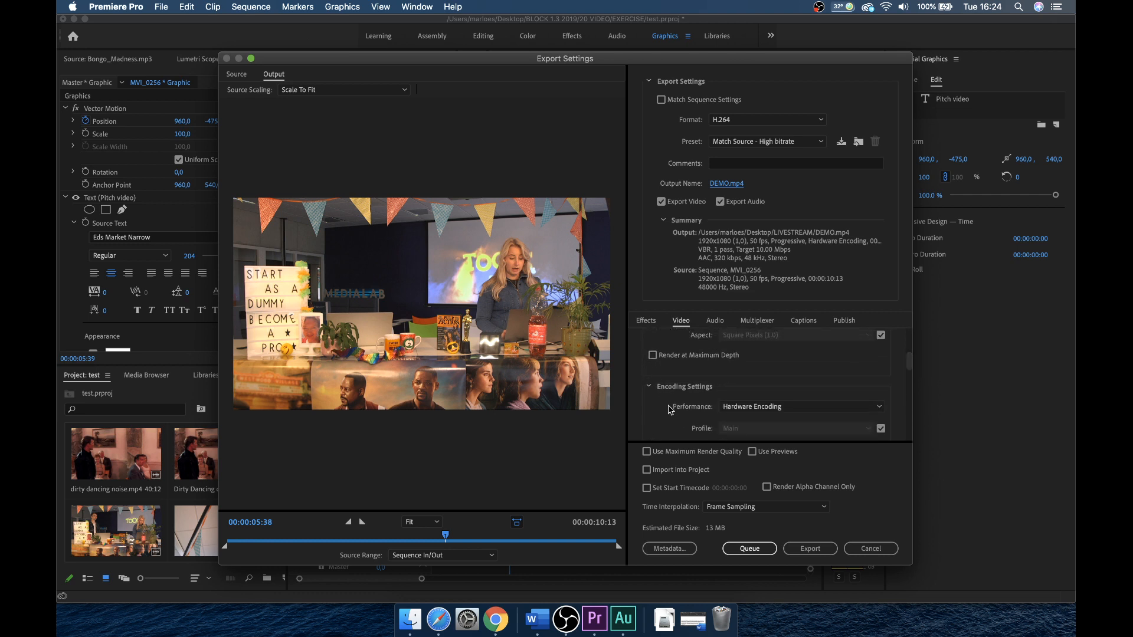
click(660, 452)
click(684, 203)
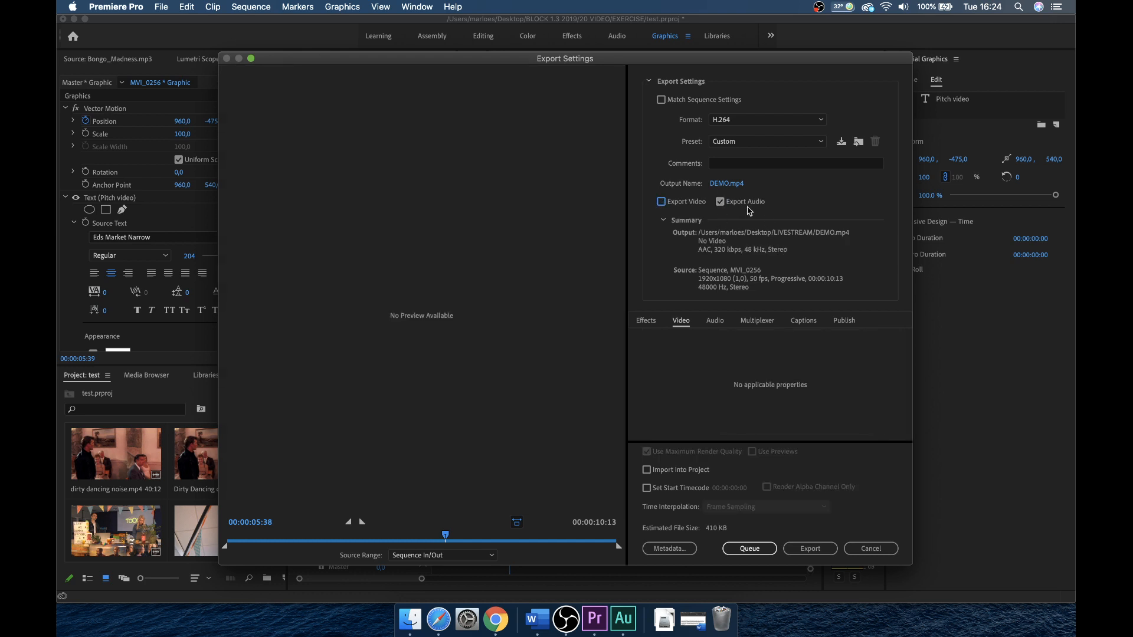
click(662, 203)
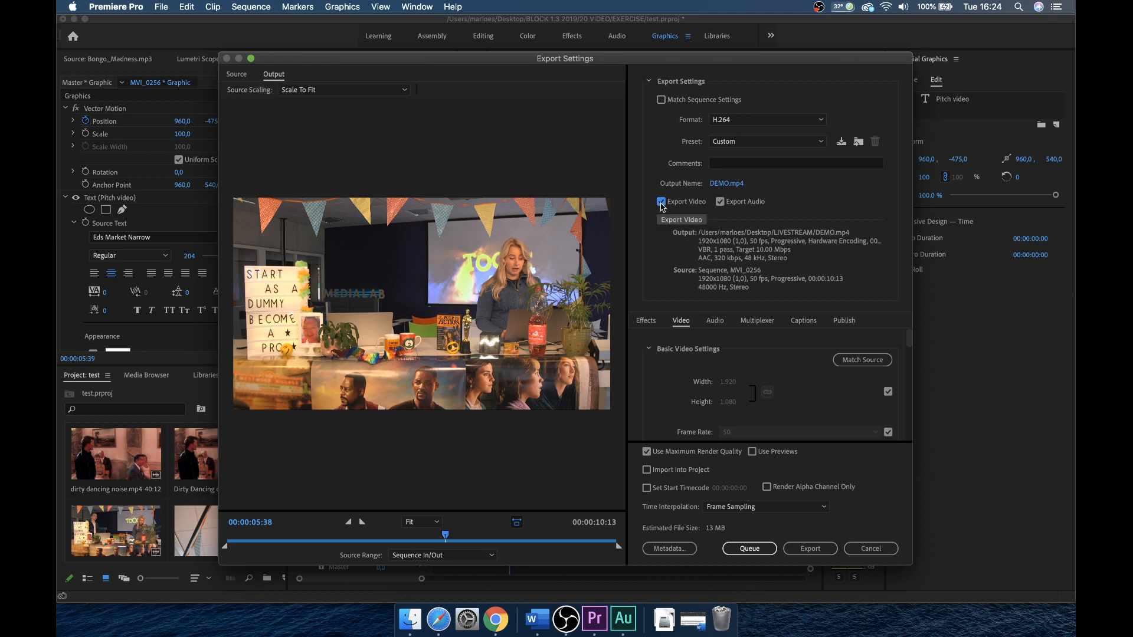
click(661, 203)
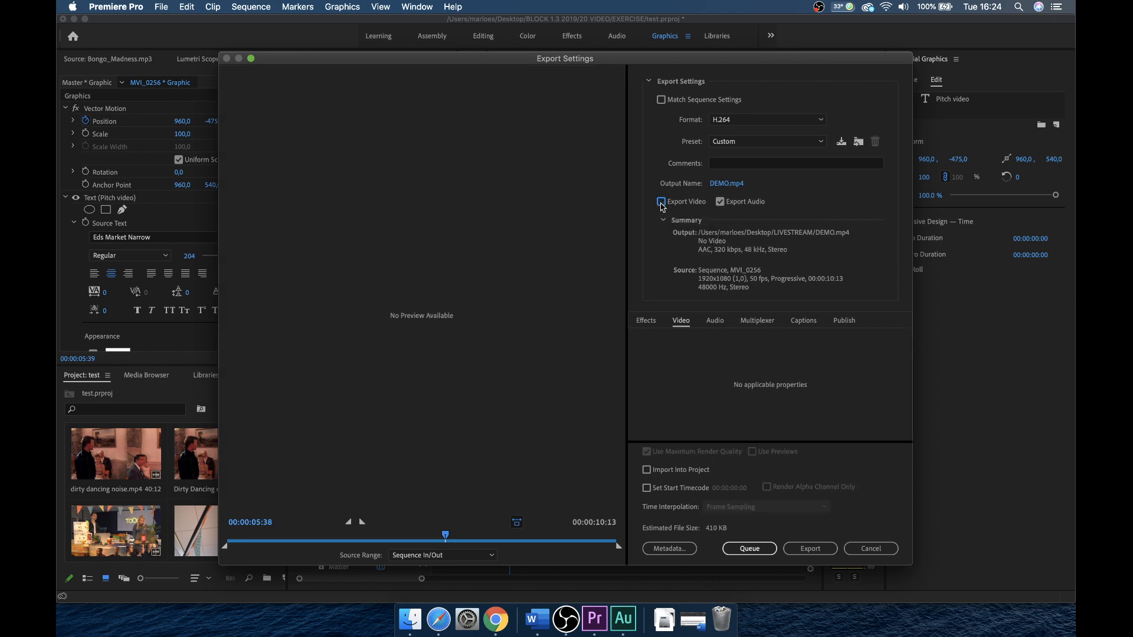
click(662, 203)
click(720, 202)
click(720, 202)
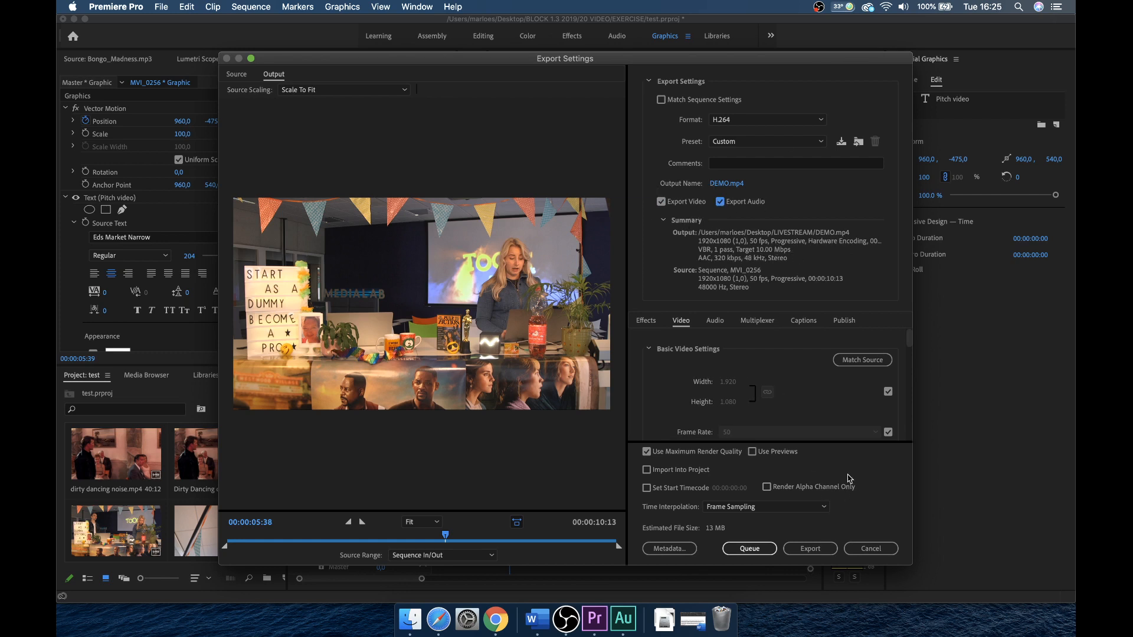
click(798, 555)
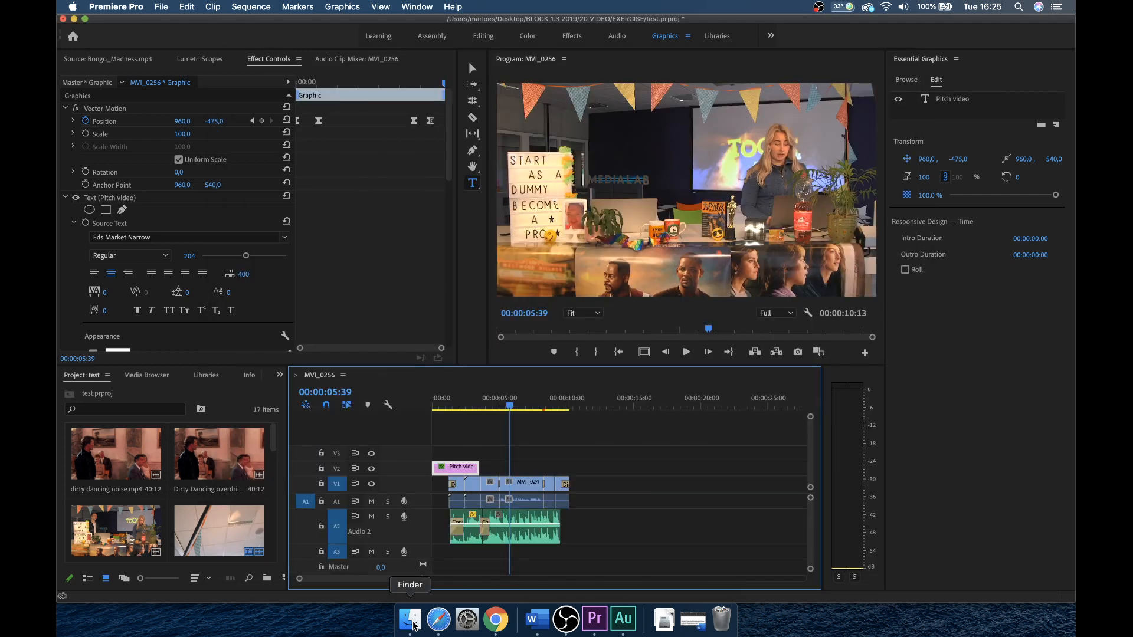
Switch to Finder and locate the exported DEMO.mp4 in the LIVESTREAM folder on the desktop.
click(410, 619)
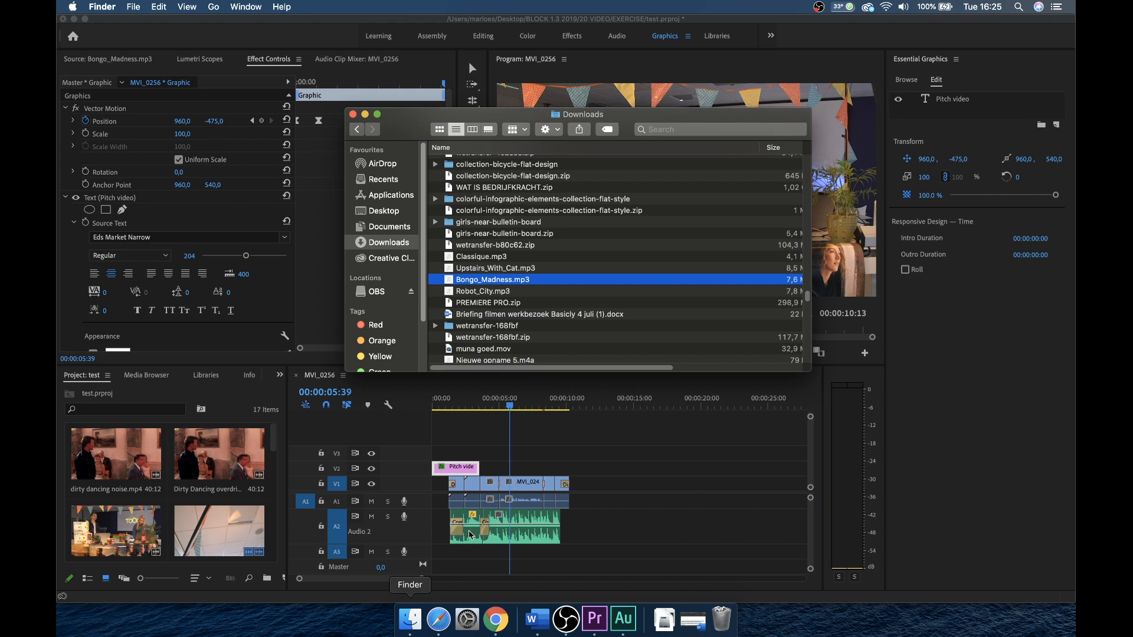
click(383, 228)
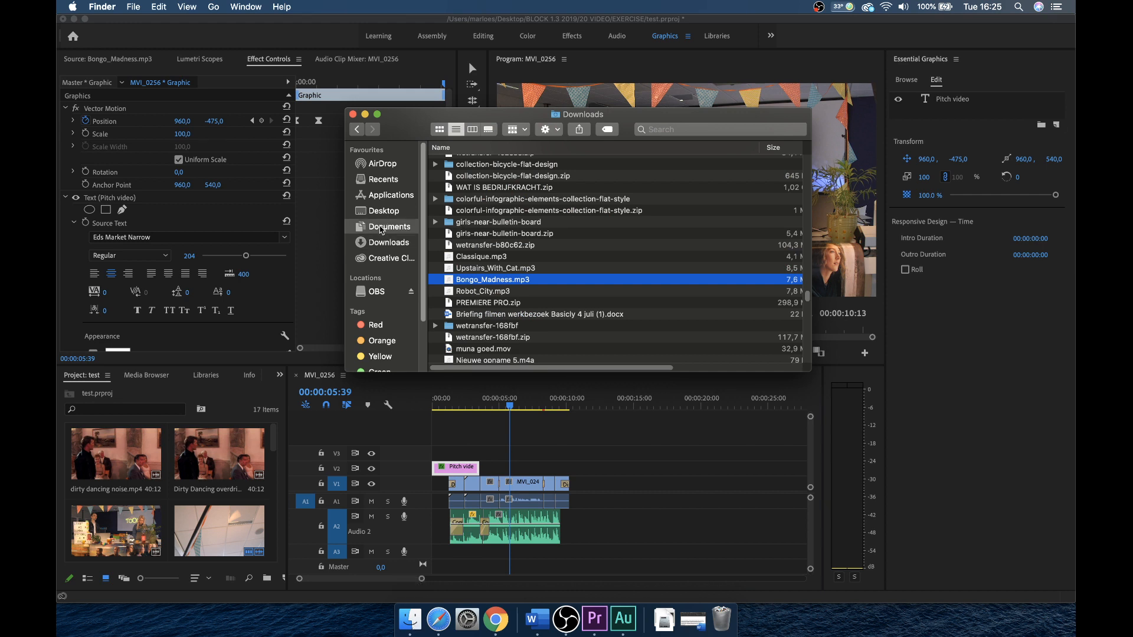
click(382, 242)
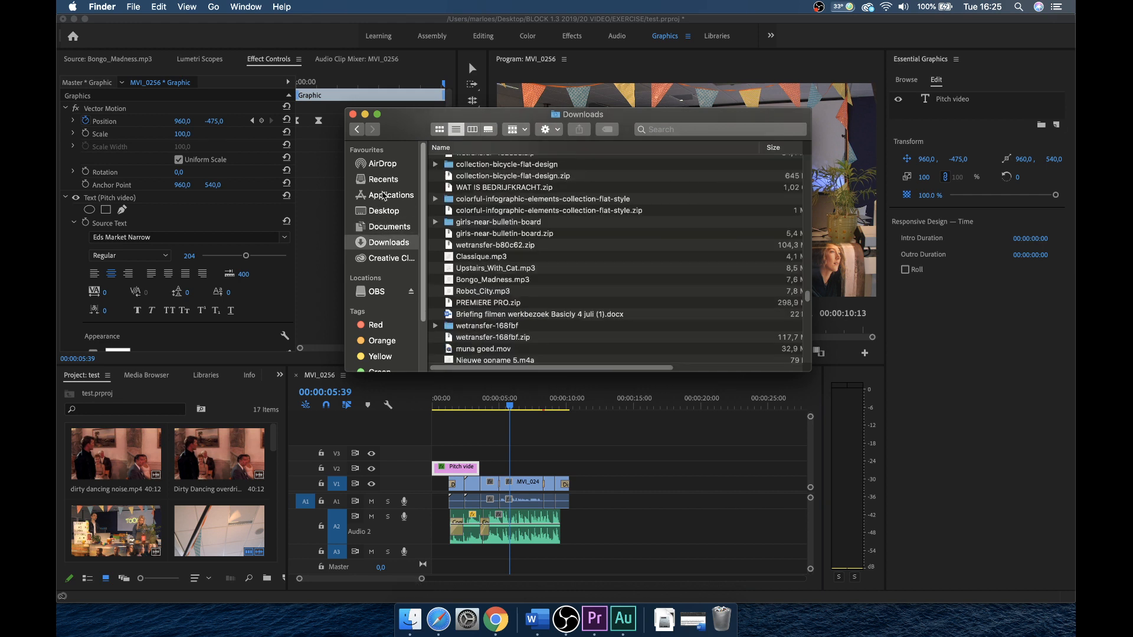
click(384, 211)
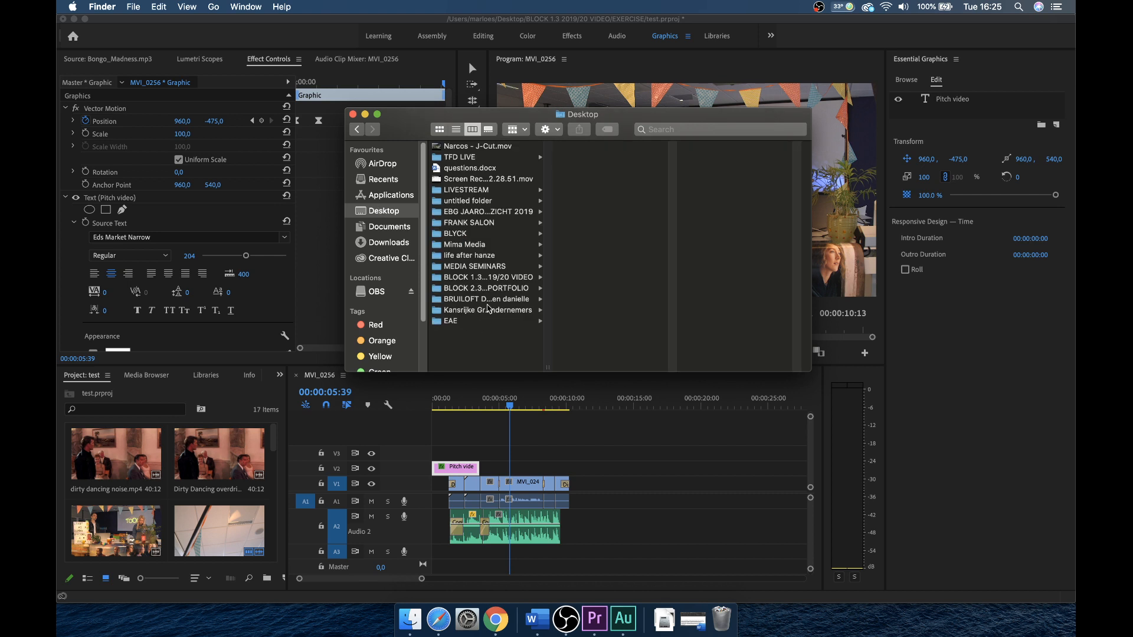
click(469, 191)
click(584, 147)
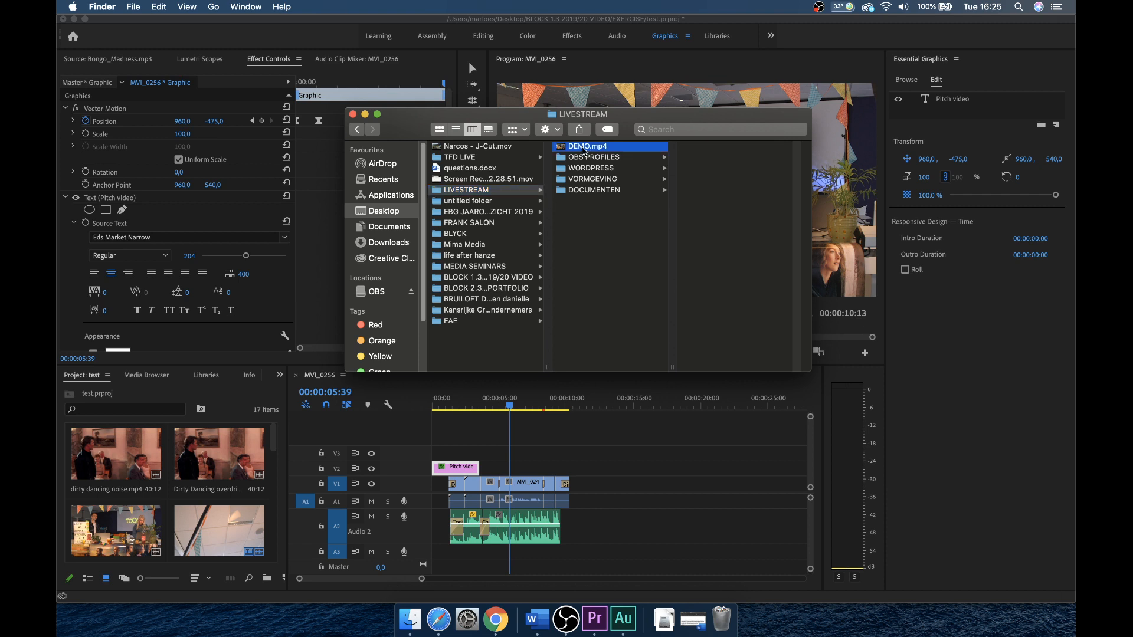
Preview DEMO.mp4, scrub back to the PITCH VIDEO title, and close the preview and the Finder window.
key(space)
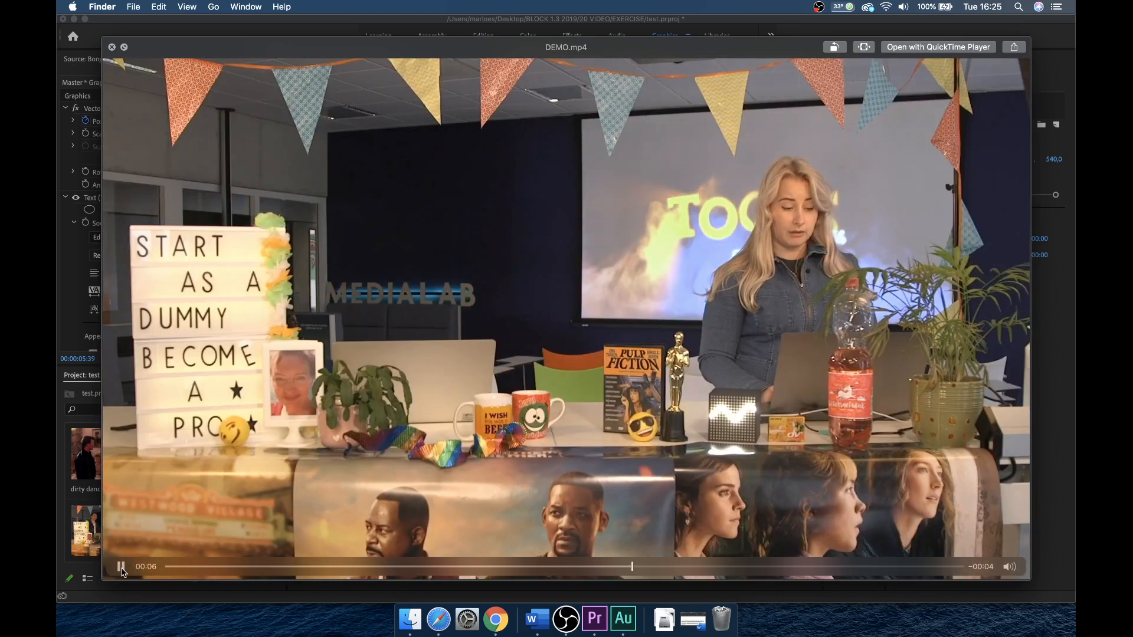
click(121, 568)
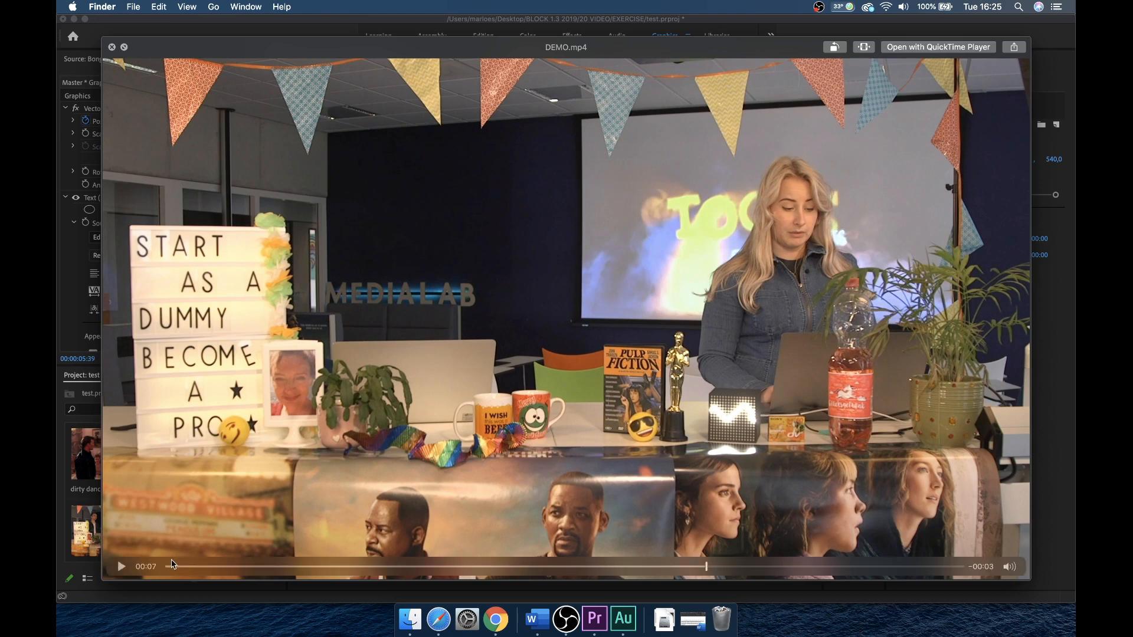
click(179, 567)
drag(179, 569, 211, 569)
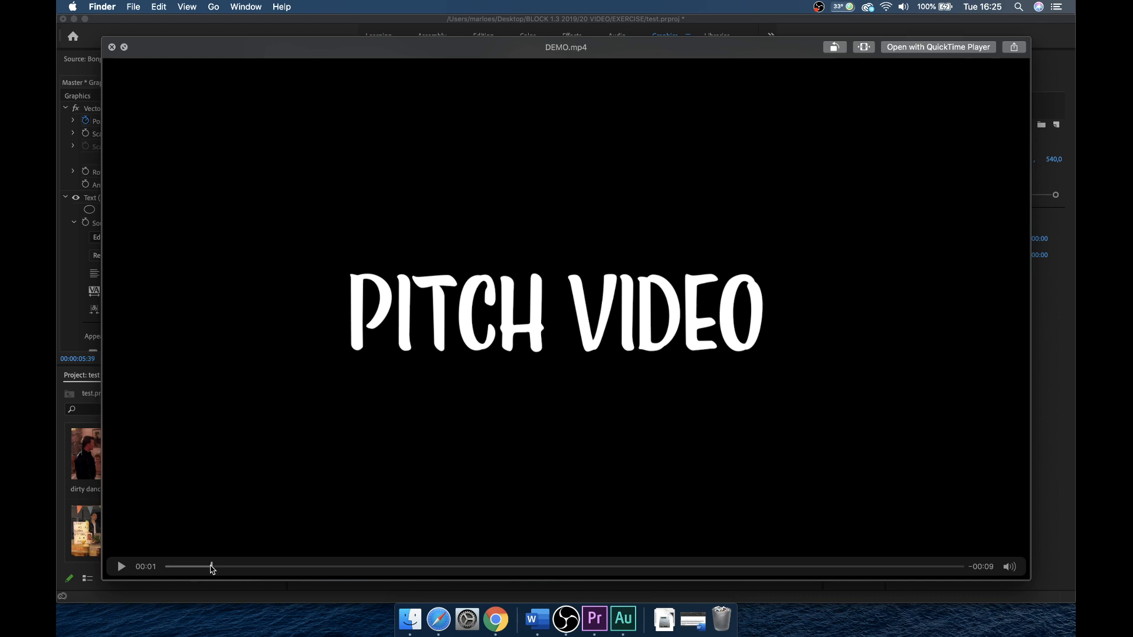
click(112, 47)
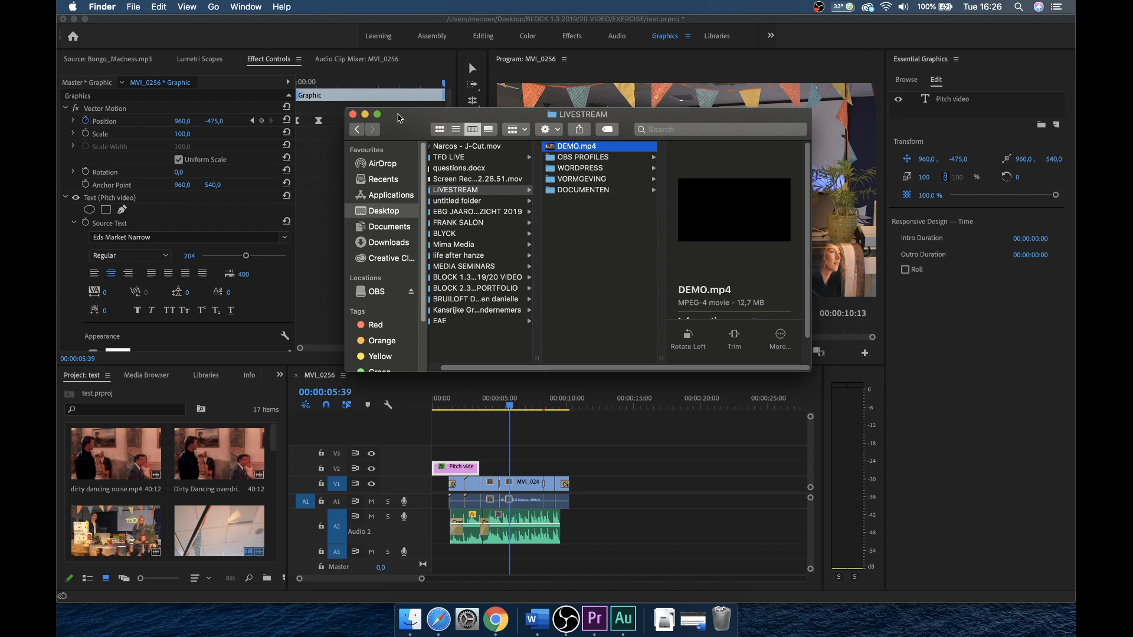
click(353, 114)
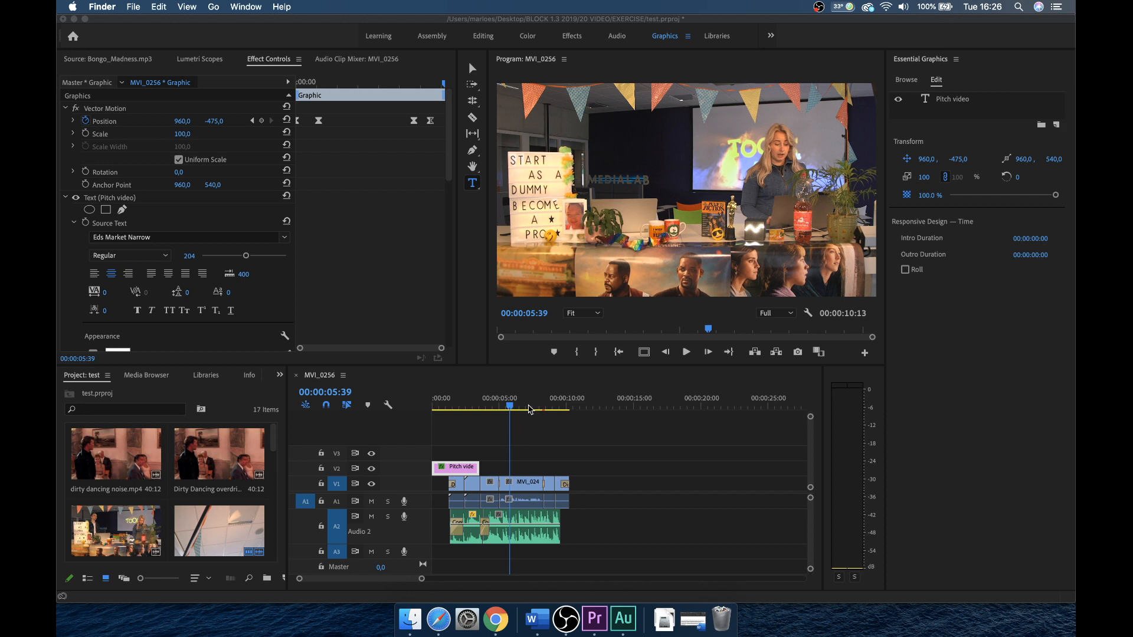
Return to Premiere Pro and play the MVI_0249 section of the sequence together with the Bongo_Madness music.
click(530, 443)
key(equal)
key(equal)
key(equal)
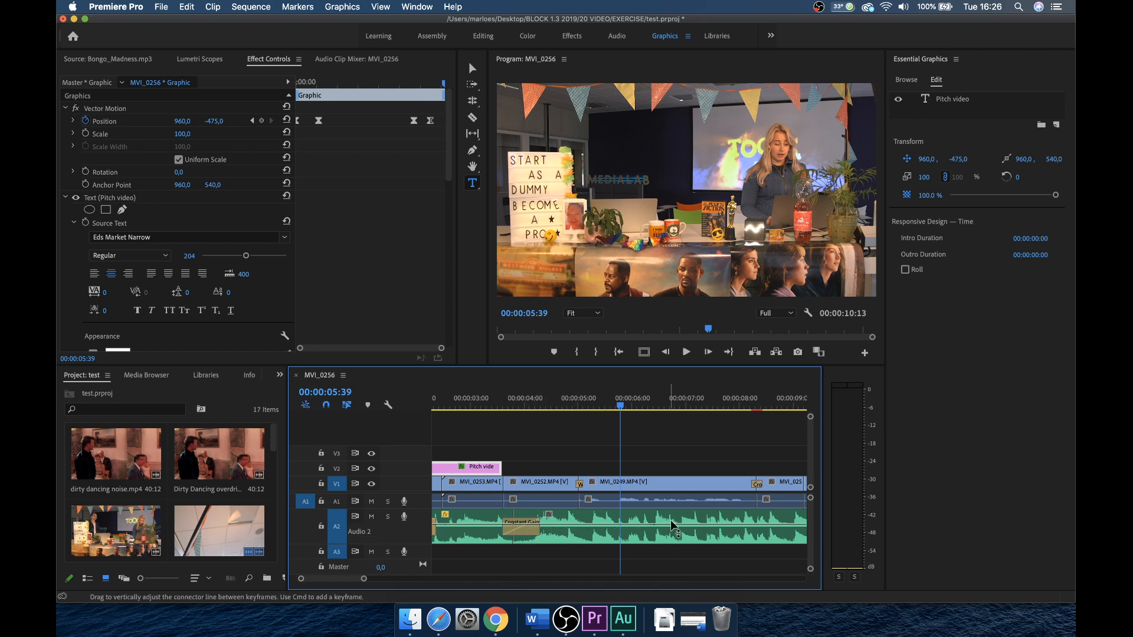
drag(620, 528, 590, 538)
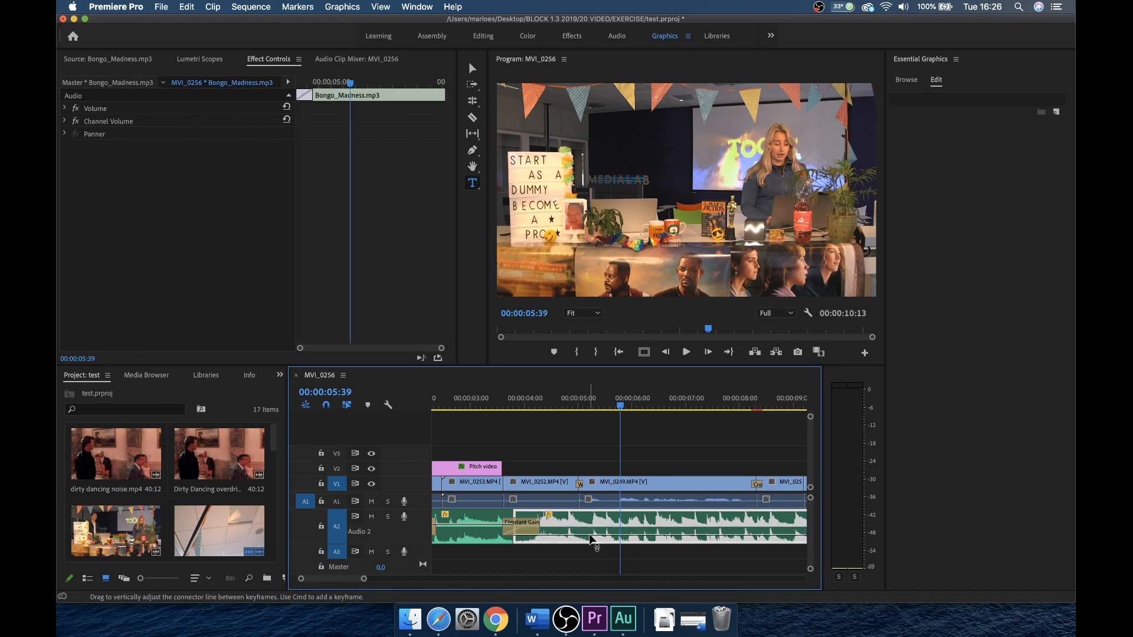
click(477, 406)
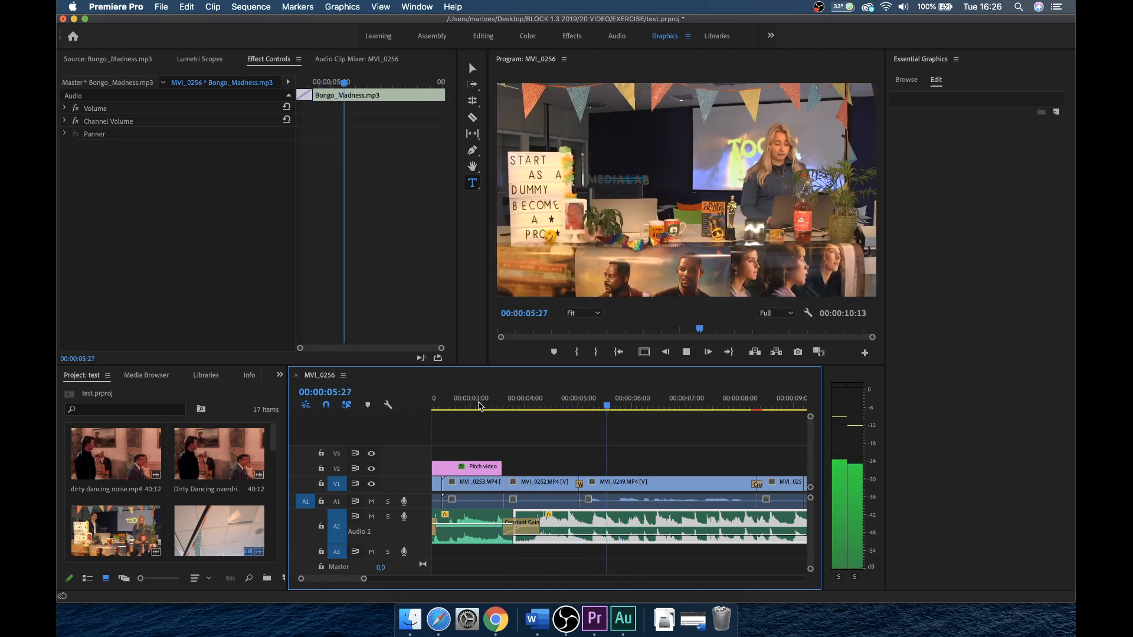
key(space)
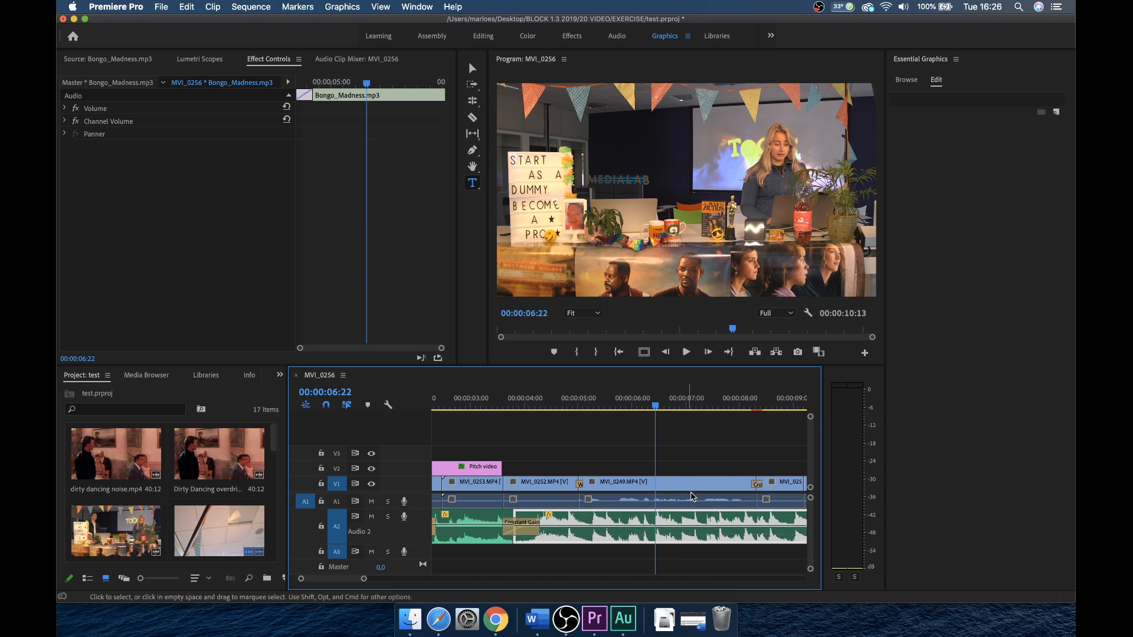
click(700, 470)
click(689, 500)
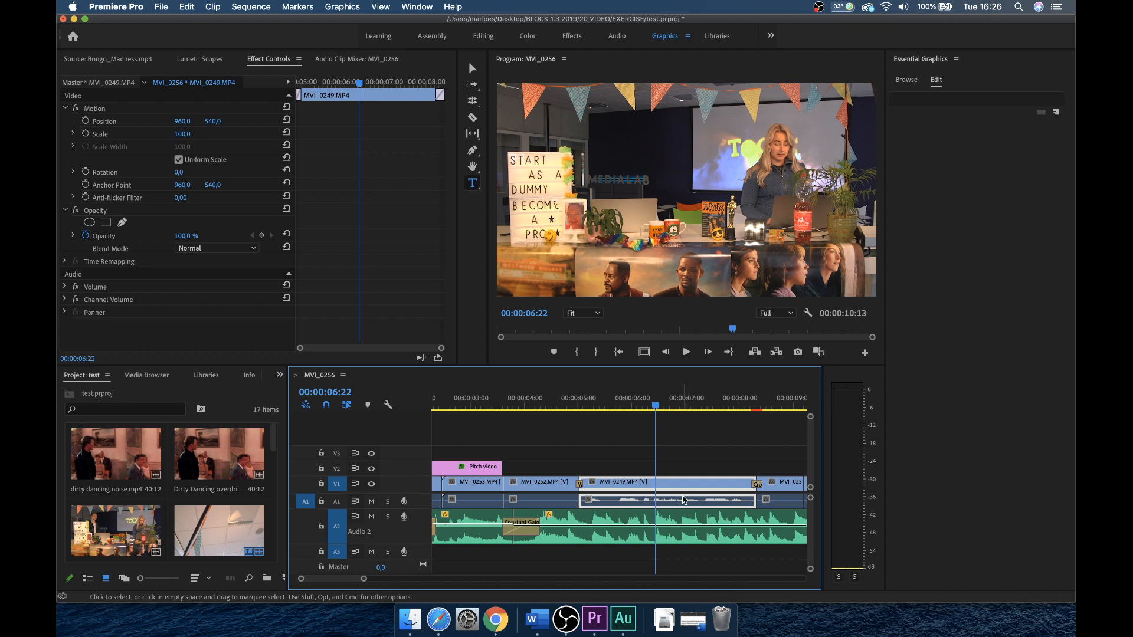
right_click(684, 500)
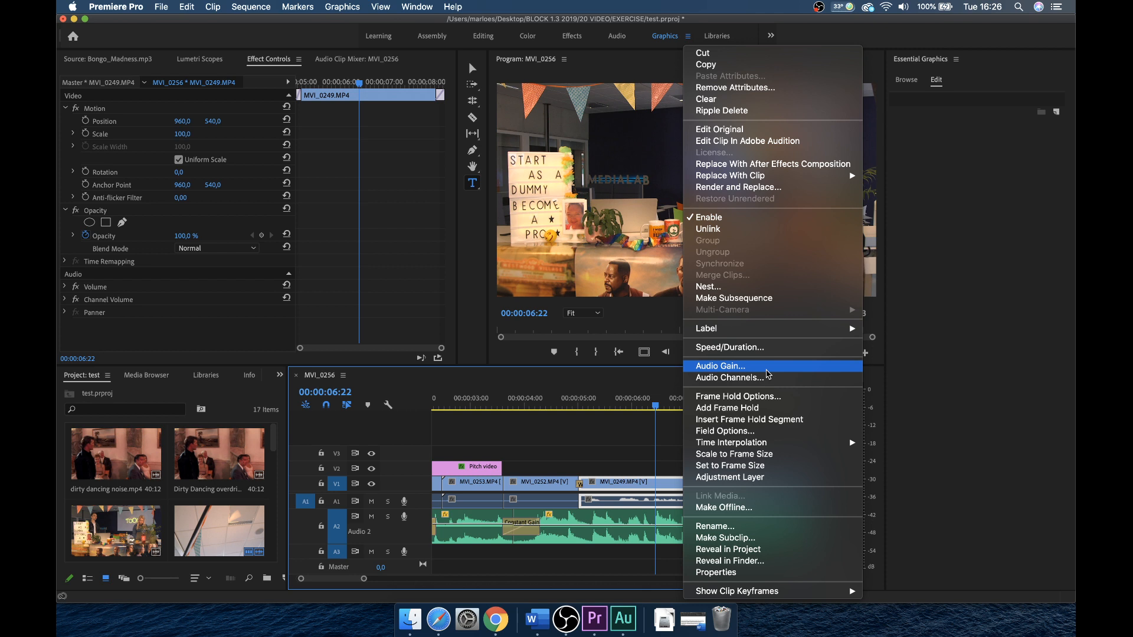
click(767, 372)
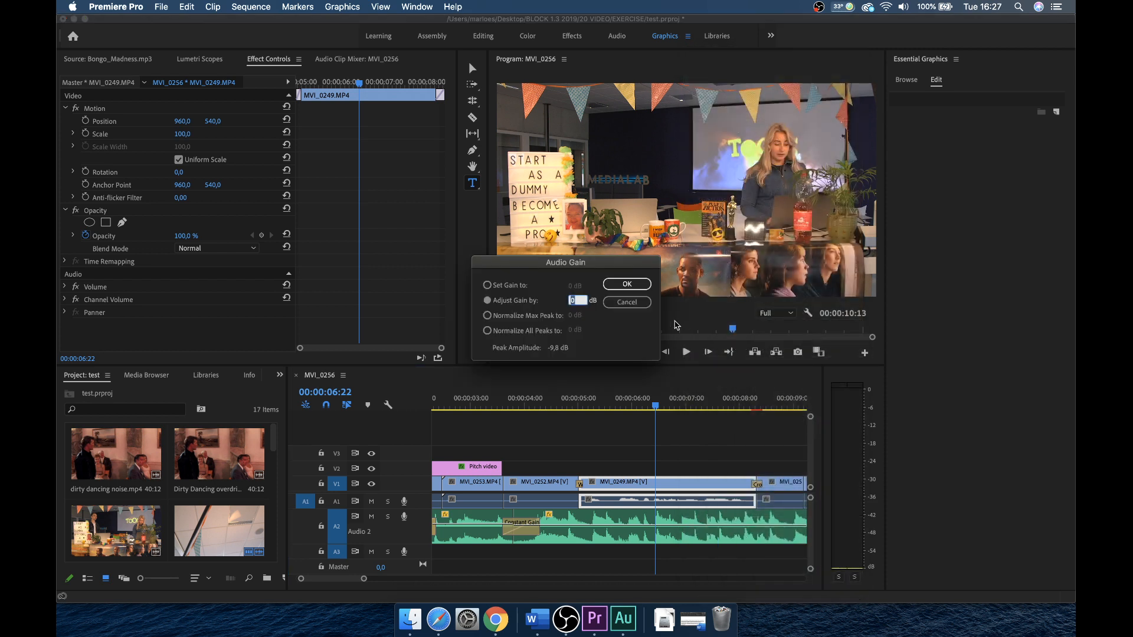
click(627, 304)
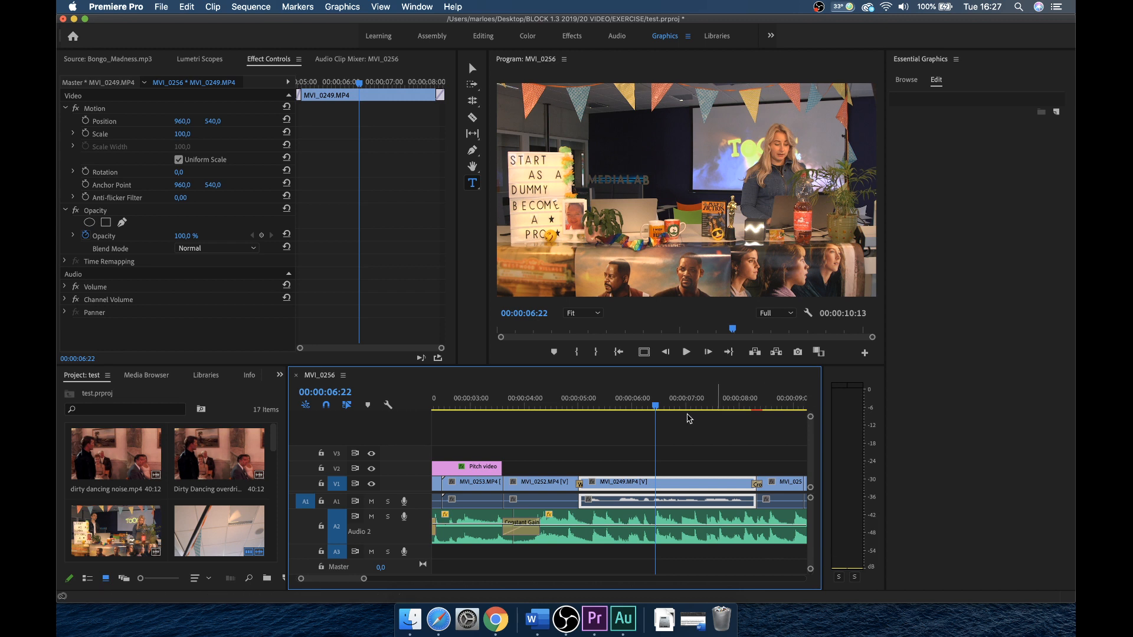
Mute the music track A2 and play the MVI_0249 clip's own sound from 00:00:05:06.
key(space)
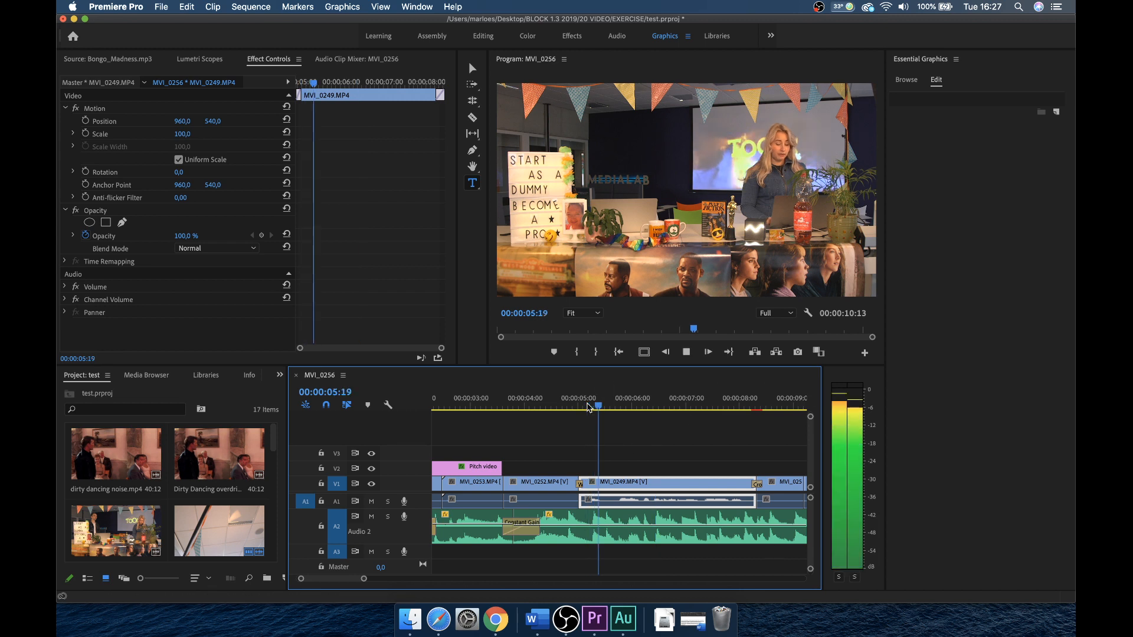
key(space)
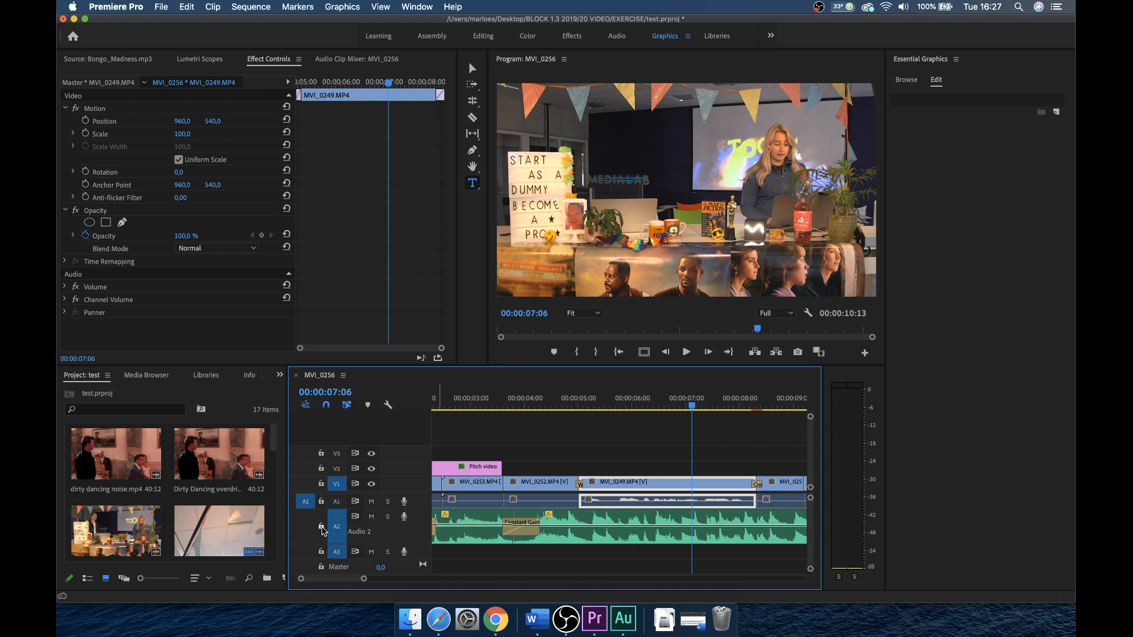
click(371, 516)
click(587, 400)
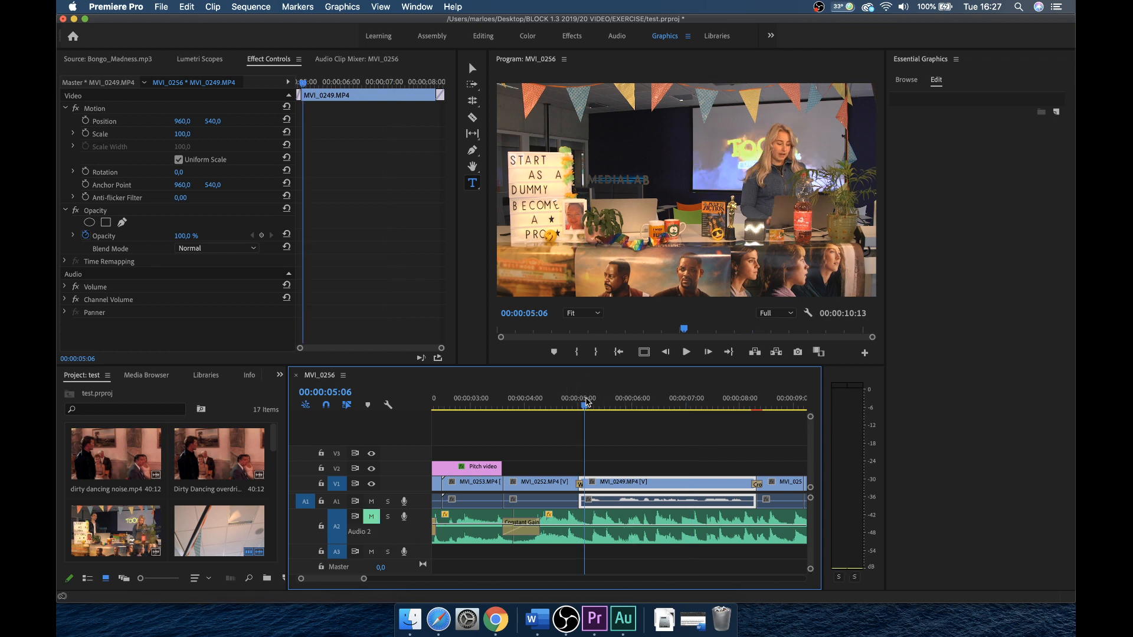
key(space)
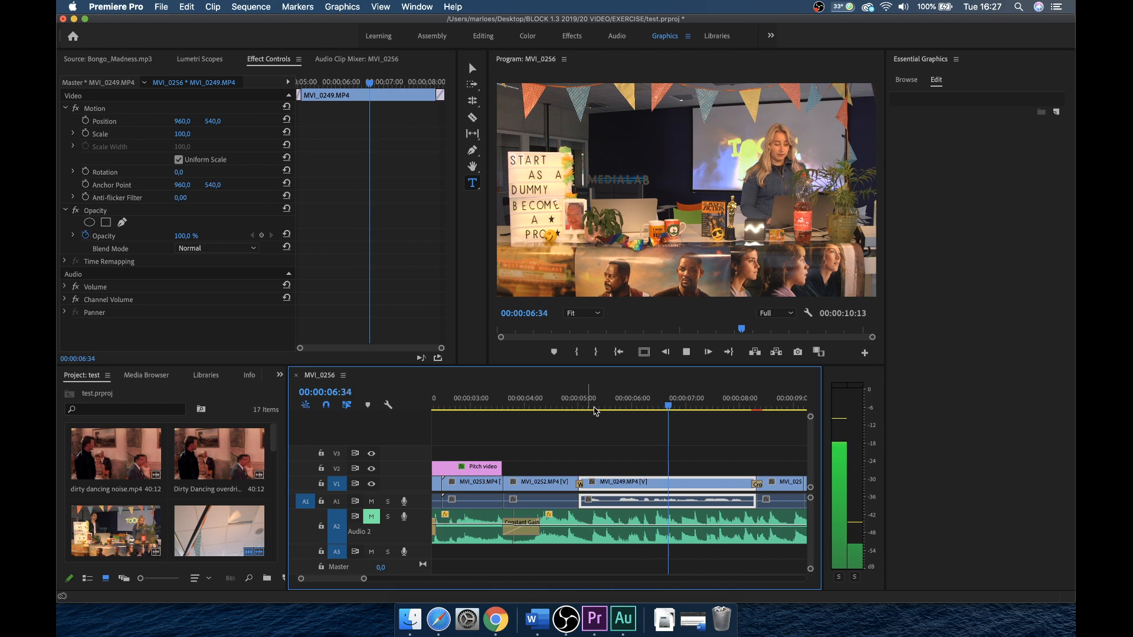
key(space)
Modify the audio channels of the MVI_0249 clip so its sound plays equally in the left and right channels.
right_click(671, 499)
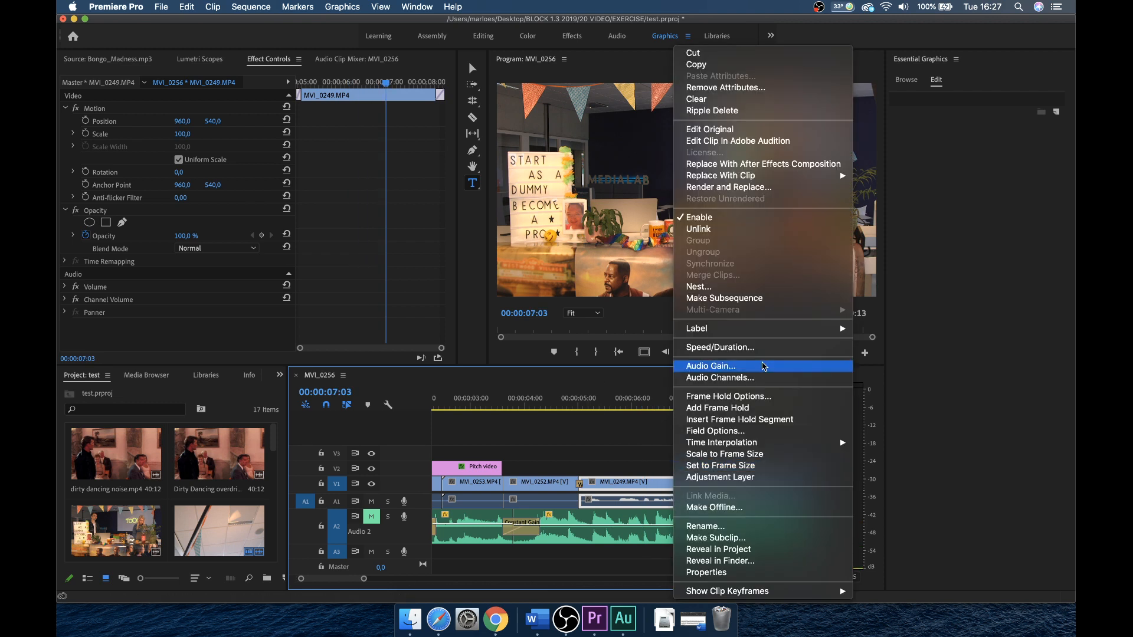
click(759, 377)
click(419, 211)
key(Return)
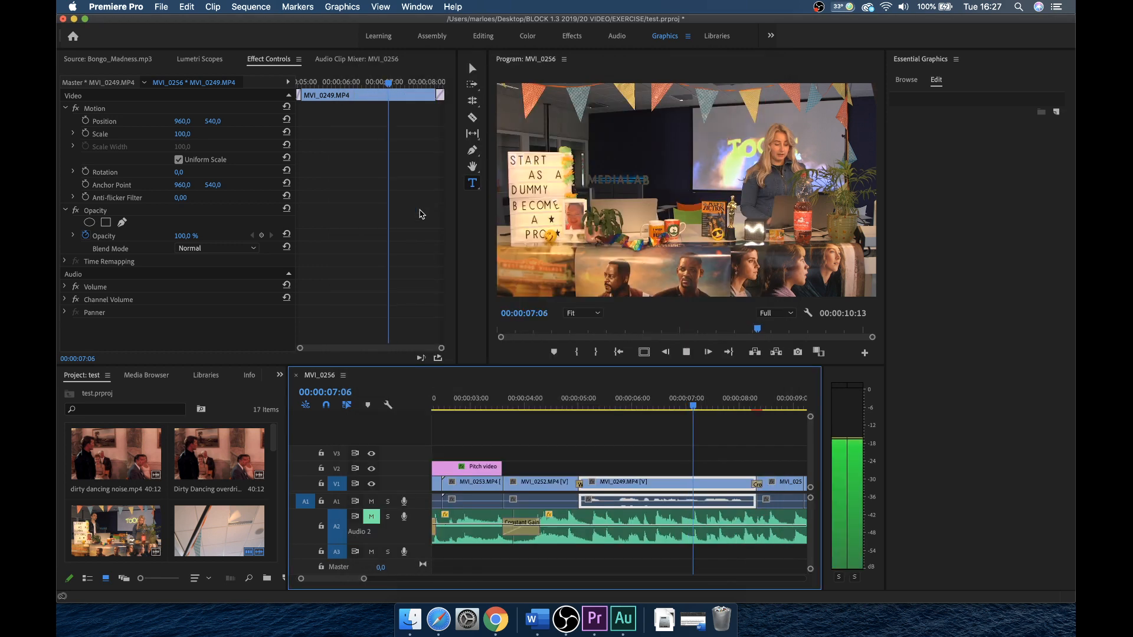
Replay the MVI_0249 clip from its start at 00:00:04:49 to check the sound in both channels.
key(space)
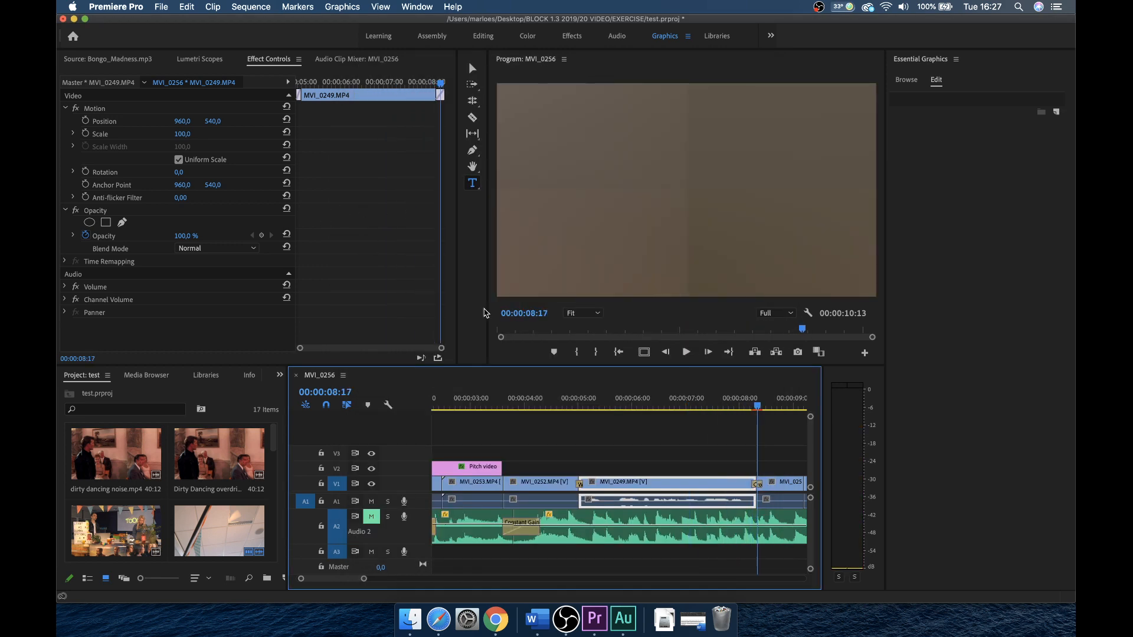
click(577, 406)
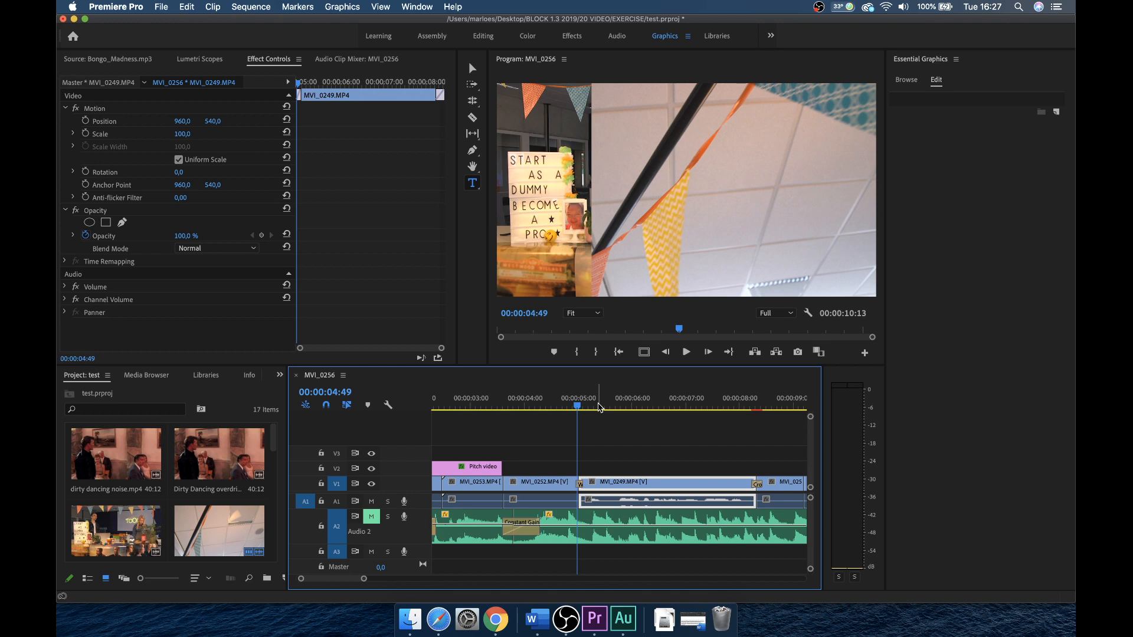
key(space)
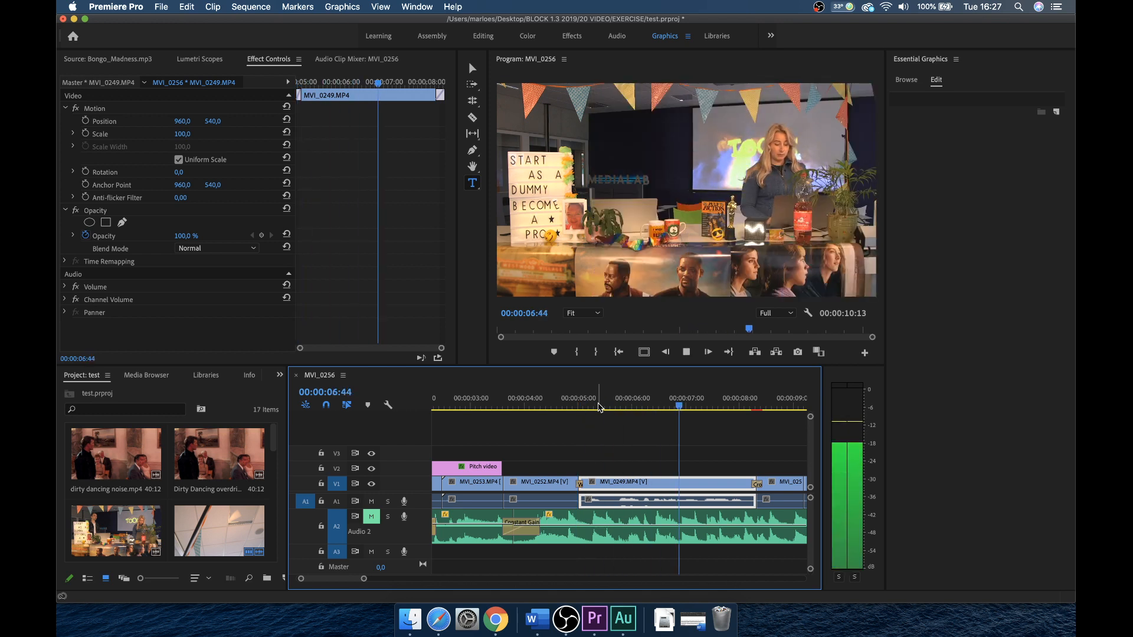
key(space)
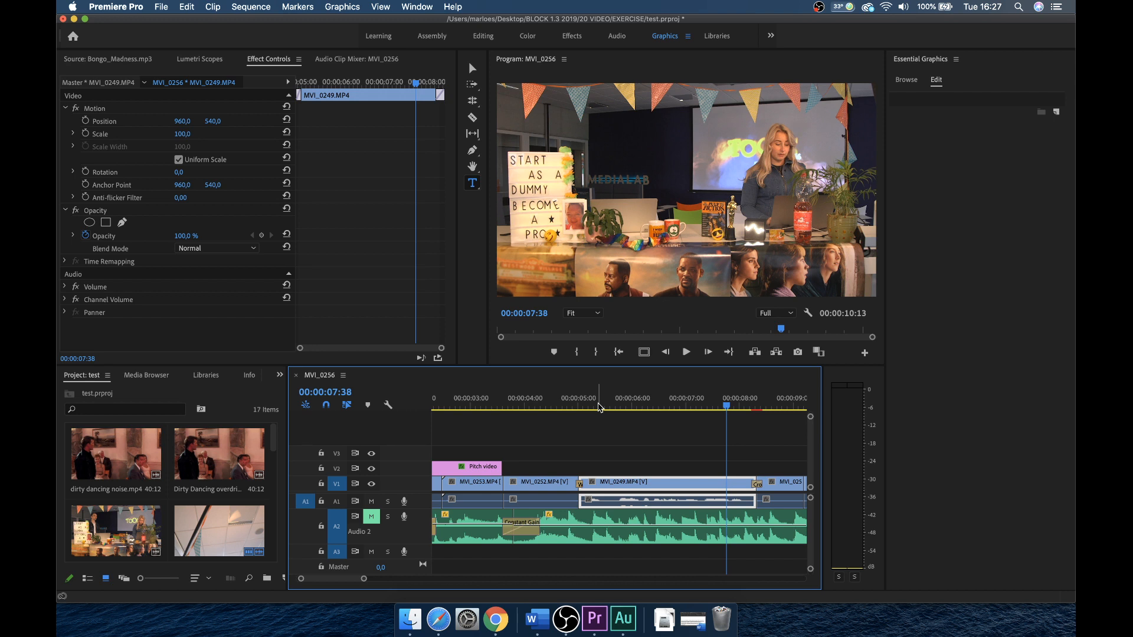
Raise the audio gain of the MVI_0249 clip on track A1 by 4 dB.
right_click(653, 502)
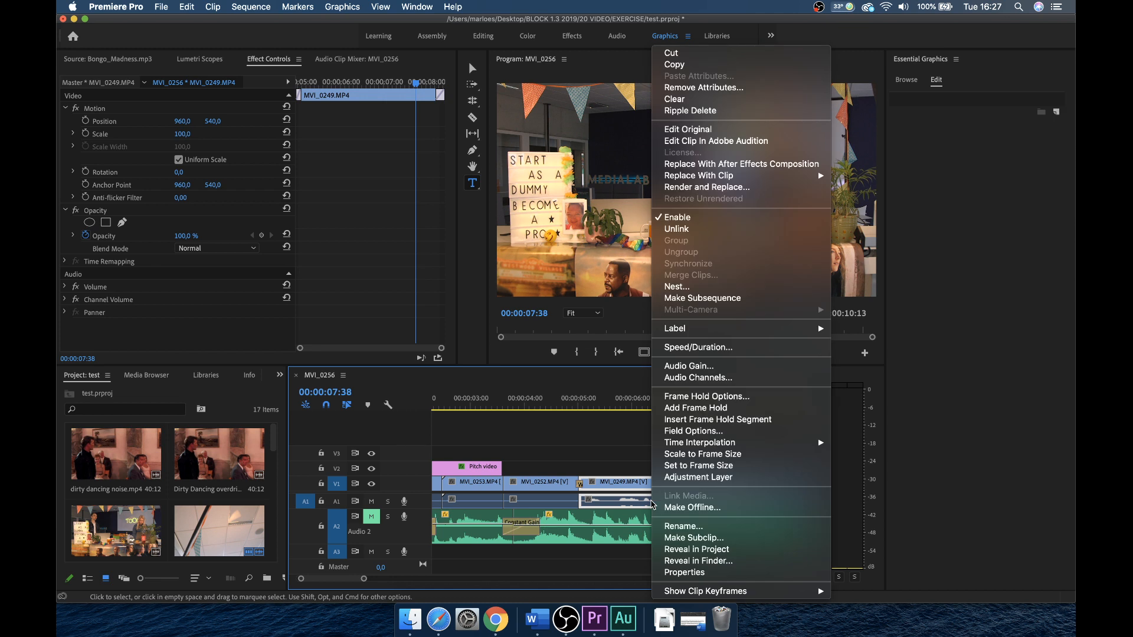
click(729, 370)
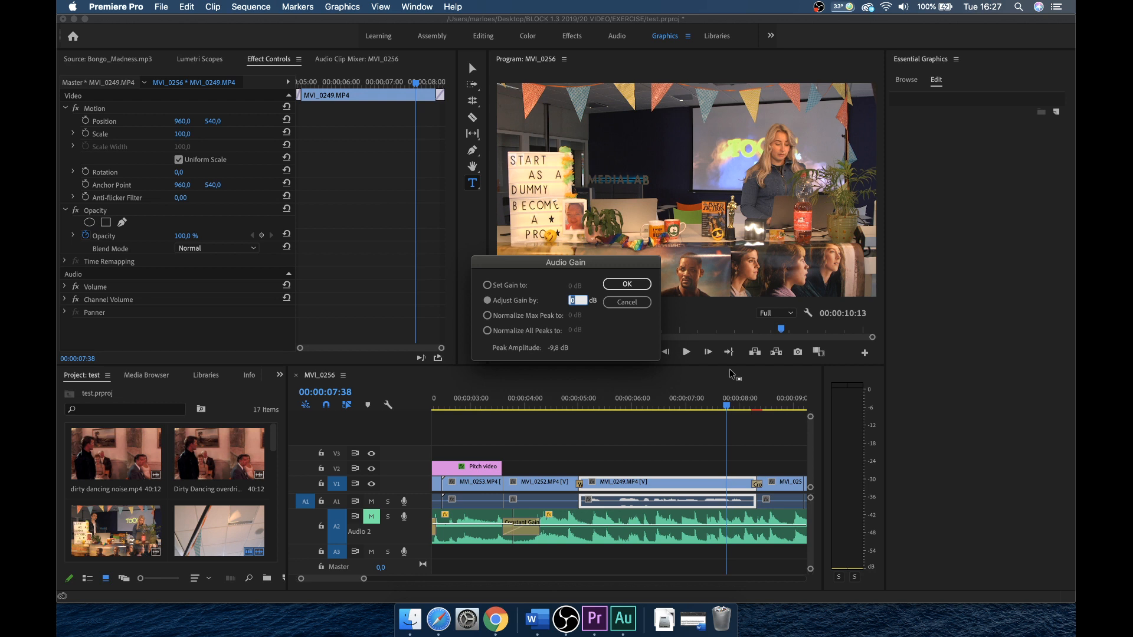
text(4)
key(Return)
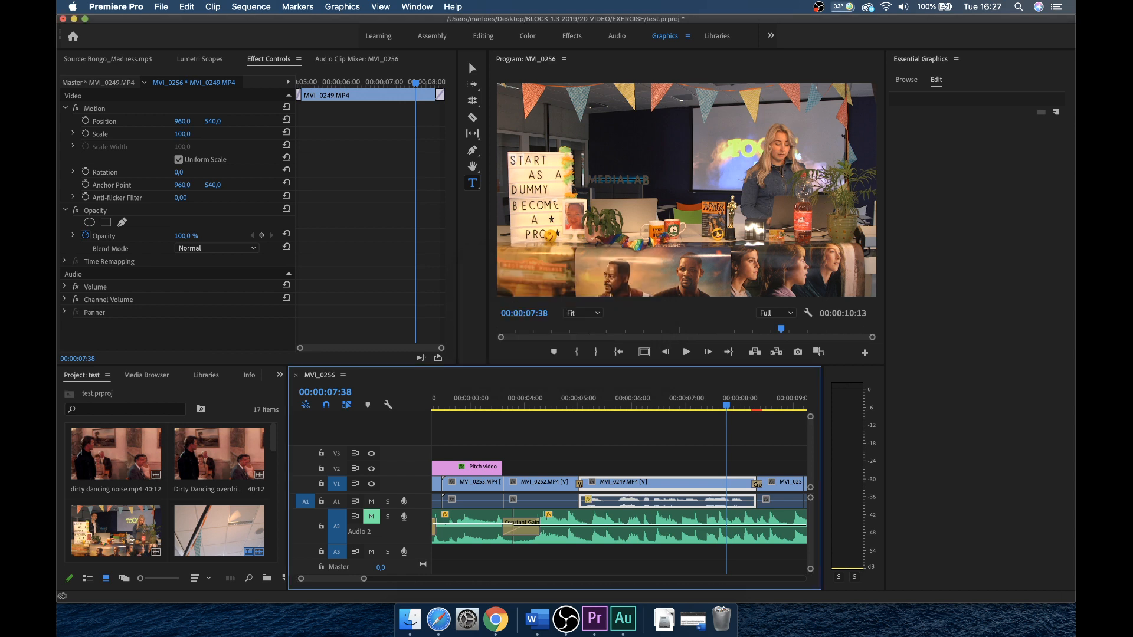
Play the MVI_0249 clip from near its beginning to check the loudness after the gain increase.
click(608, 397)
key(space)
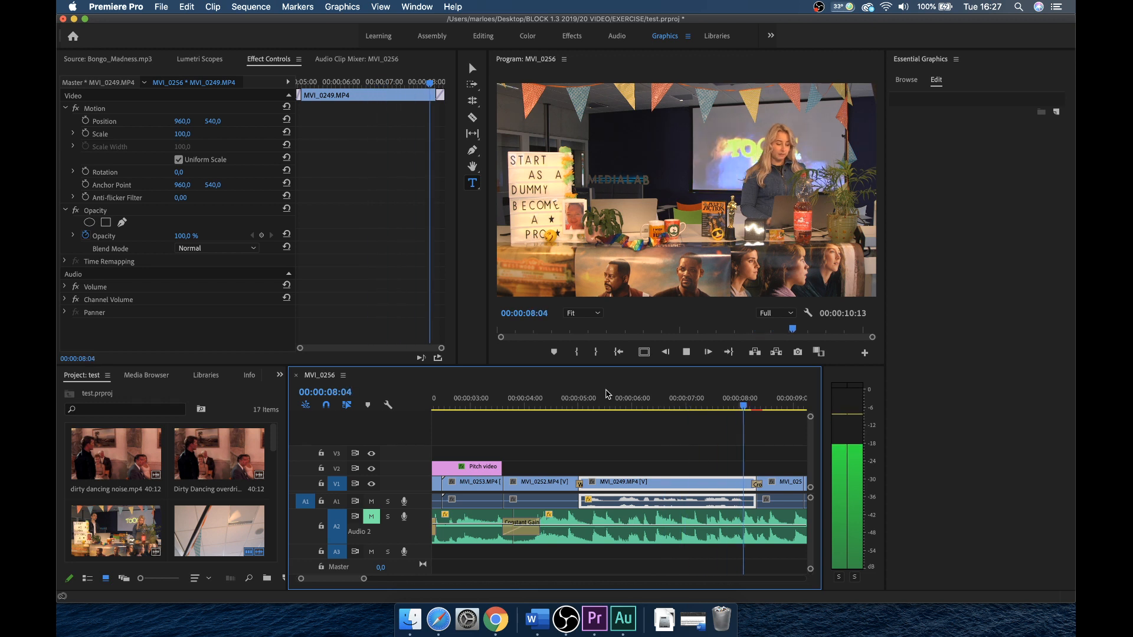
key(space)
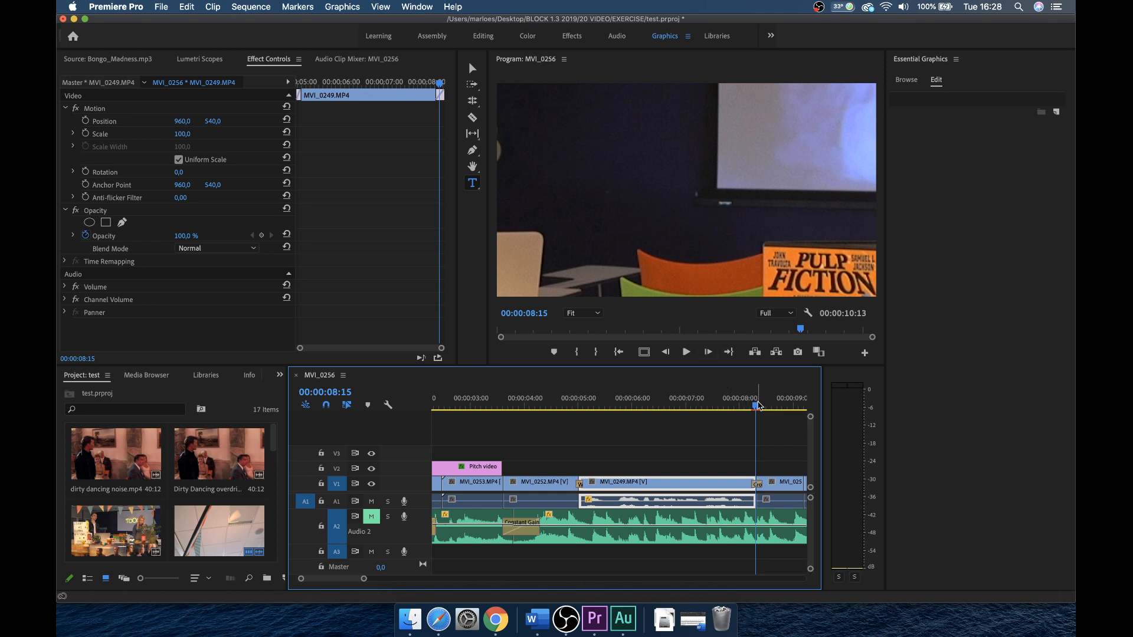
Adjust the MVI_0249 clip's audio gain by -4 dB and play it from 00:00:06:13 to compare the loudness.
drag(759, 406, 646, 406)
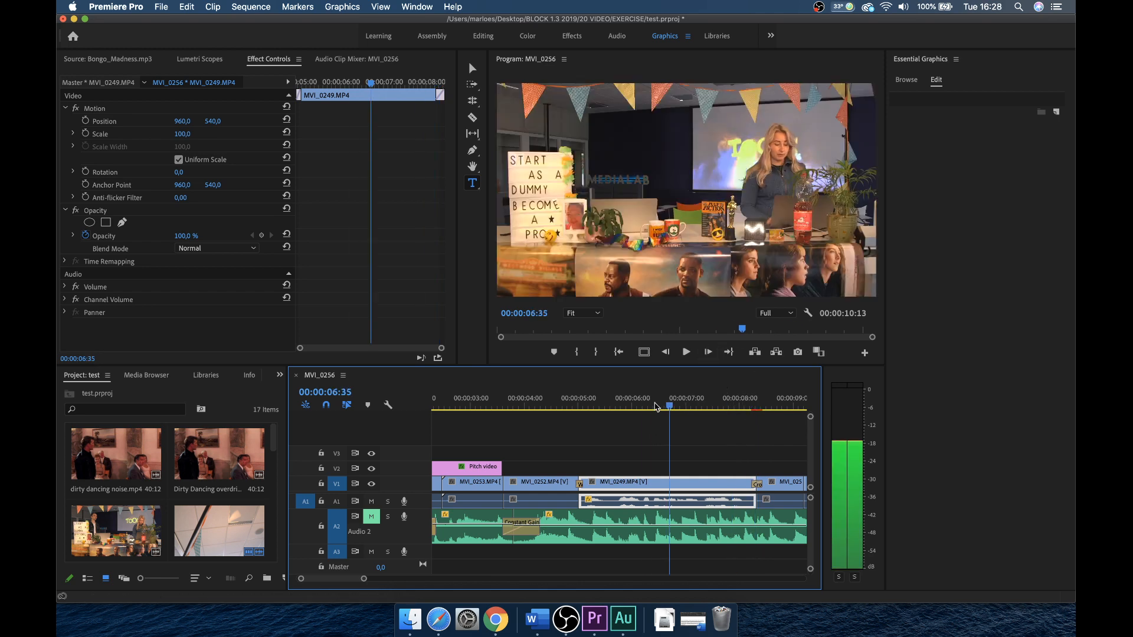
right_click(683, 504)
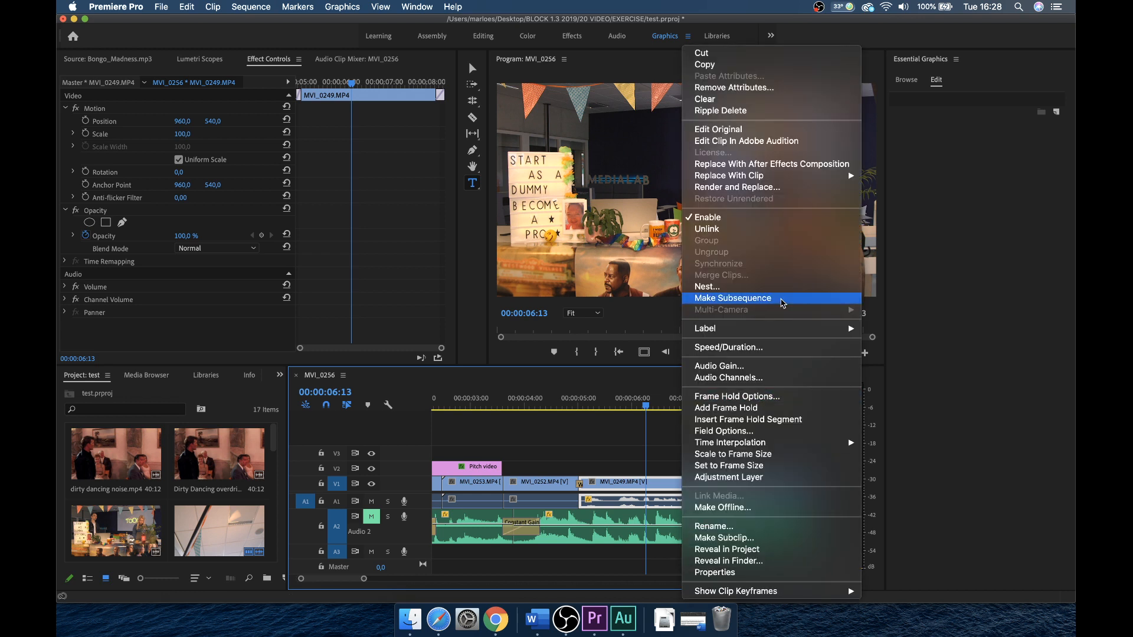
click(772, 368)
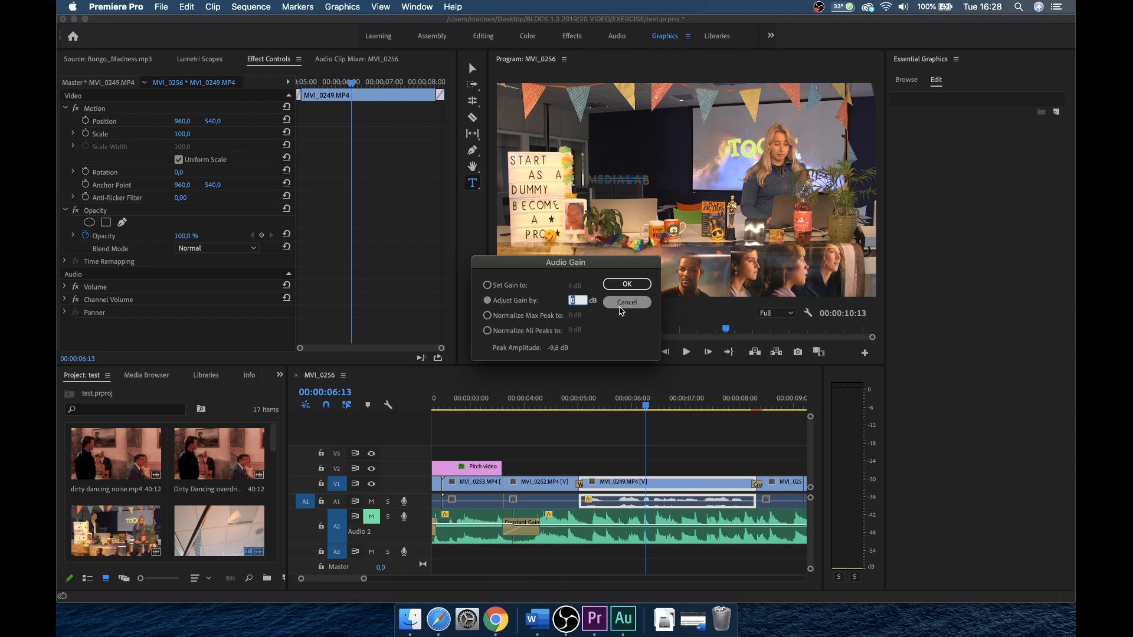
text(-4)
key(Return)
key(space)
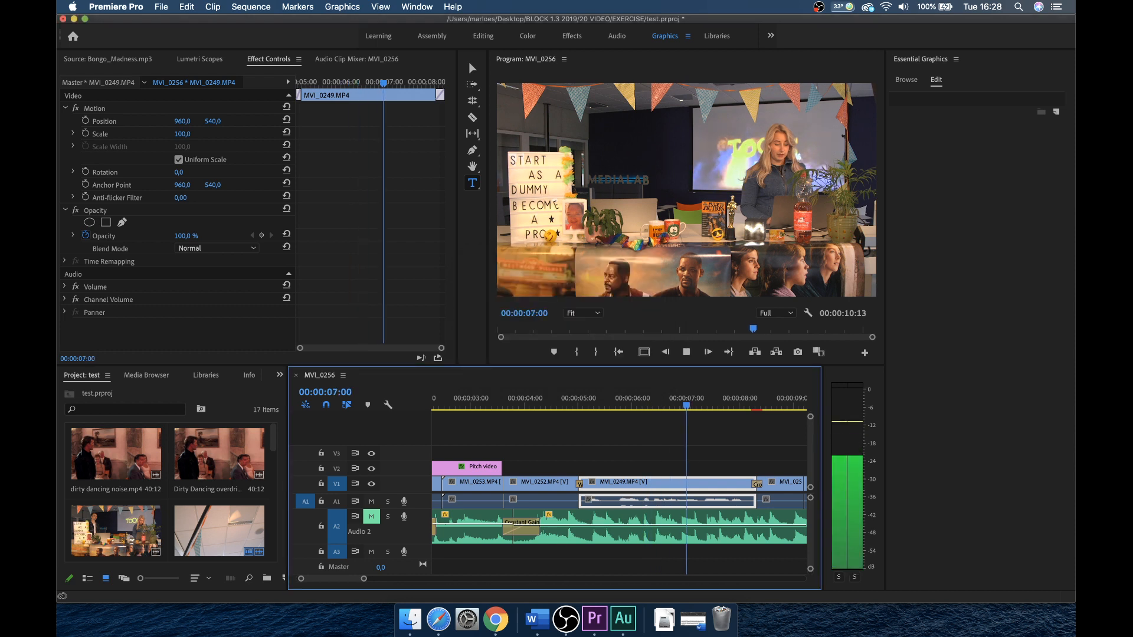
key(space)
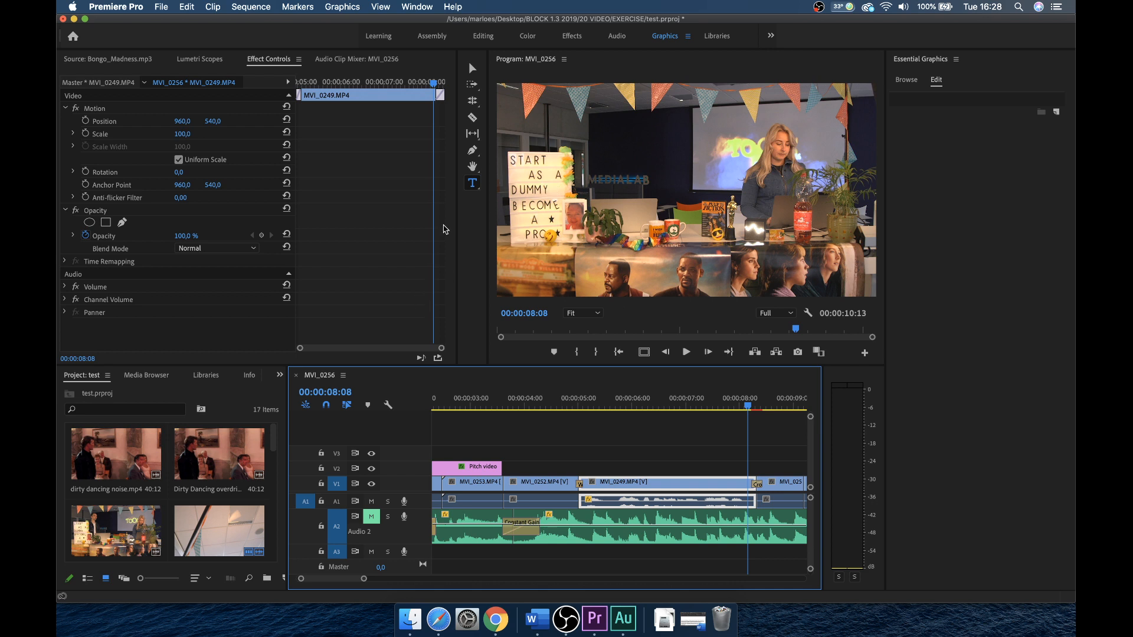
Replay the middle part of the MVI_0249 clip and stop at 00:00:07:28 to check its louder sound.
click(611, 397)
key(space)
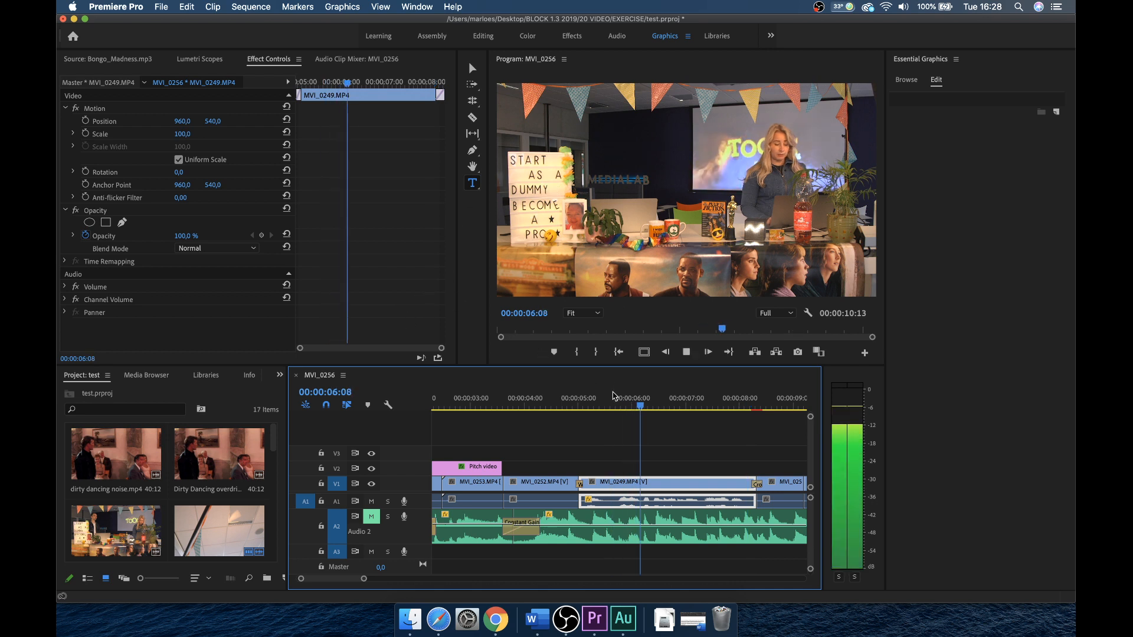
key(space)
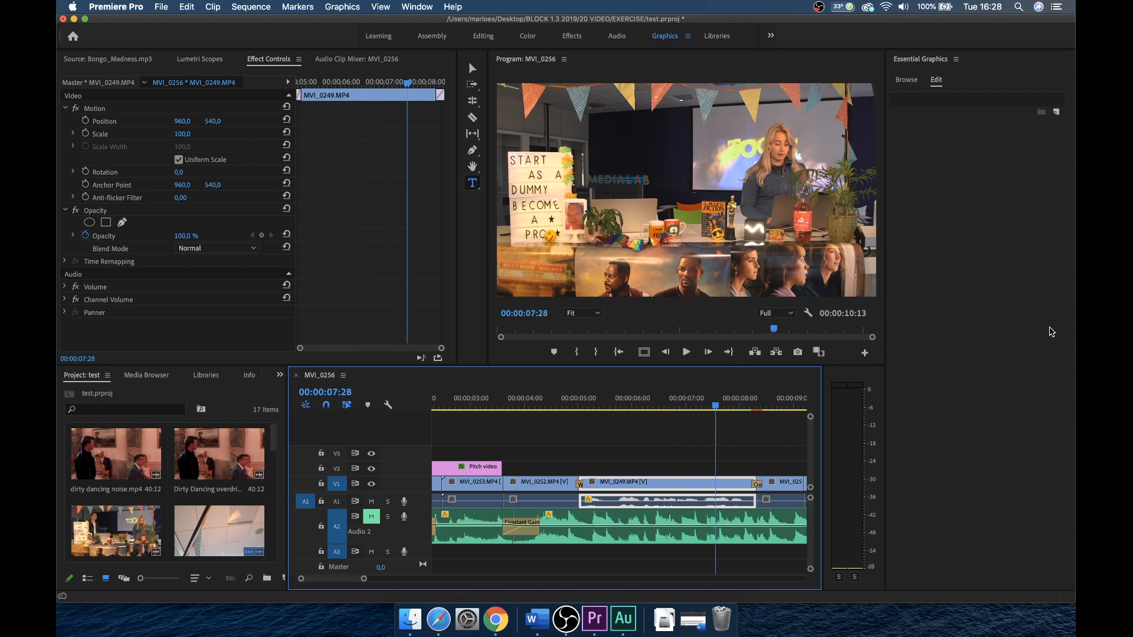